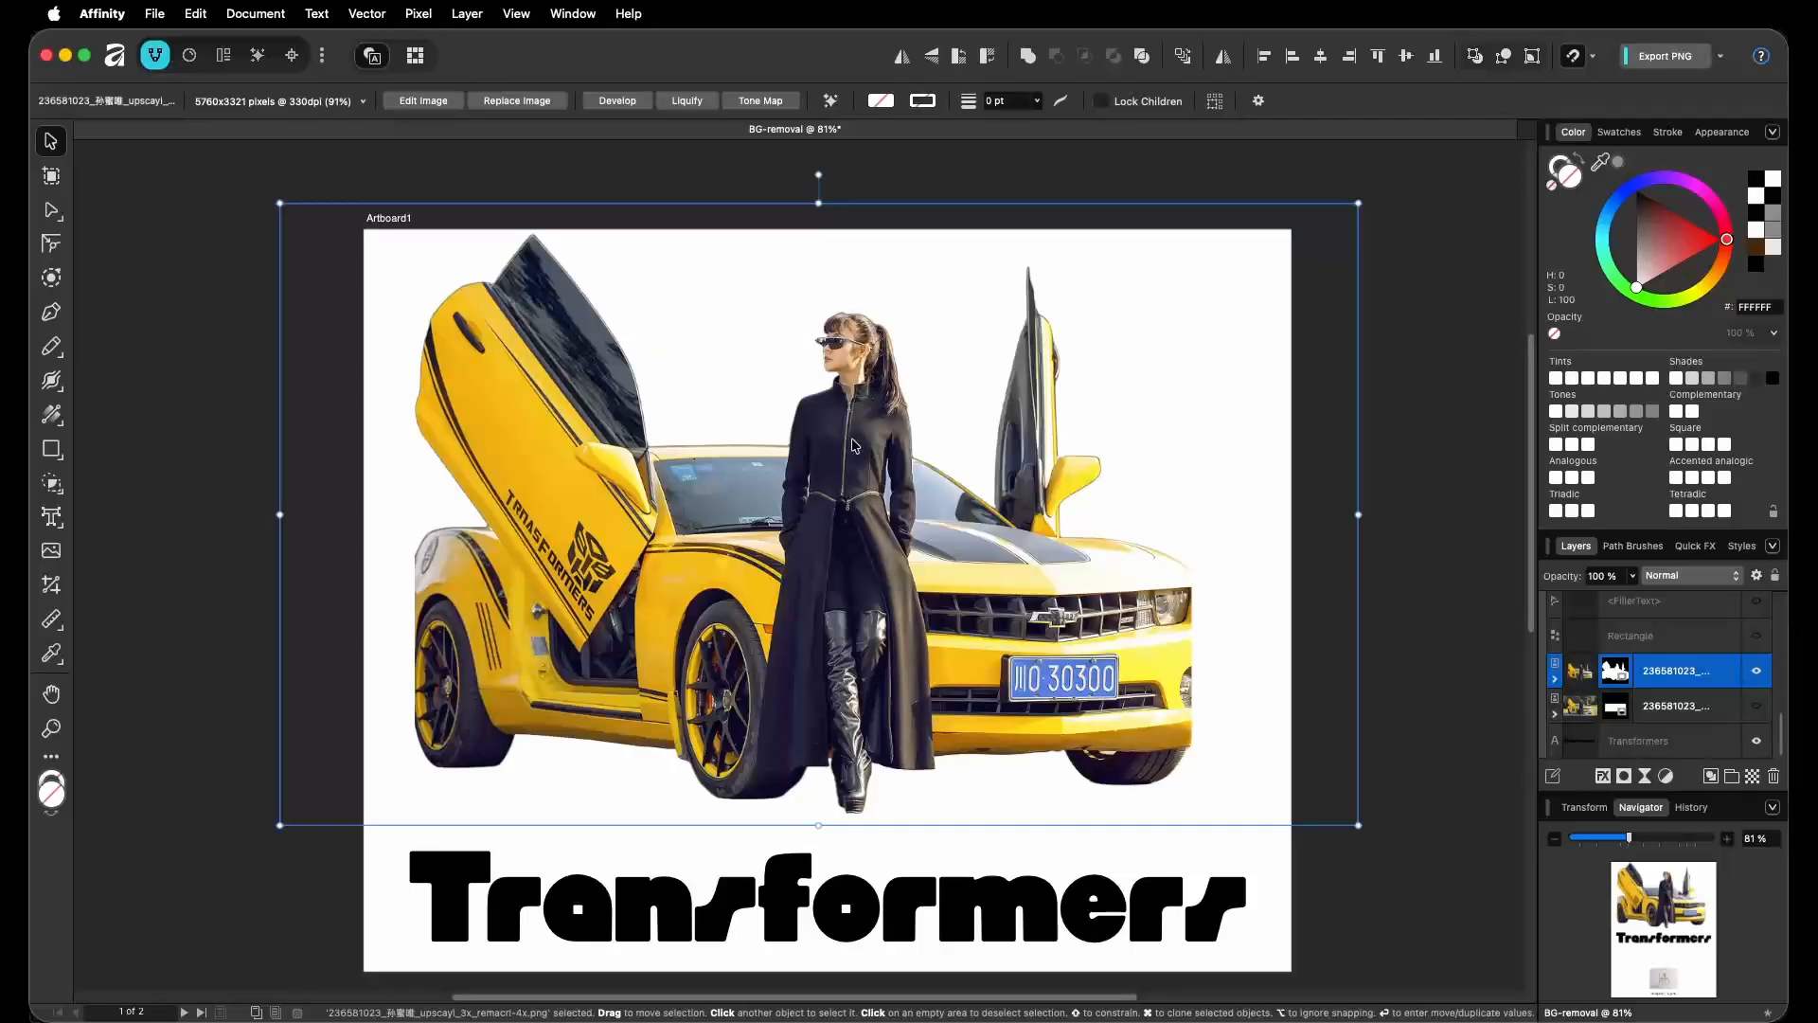
# Try shifting the cut-out image of the woman and yellow car on the artboard, and undo the move.
pyautogui.moveTo(847, 526)
pyautogui.mouseDown()
pyautogui.moveTo(874, 472)
pyautogui.moveTo(874, 534)
pyautogui.moveTo(929, 399)
pyautogui.moveTo(875, 525)
pyautogui.mouseUp()
pyautogui.press('super+z')
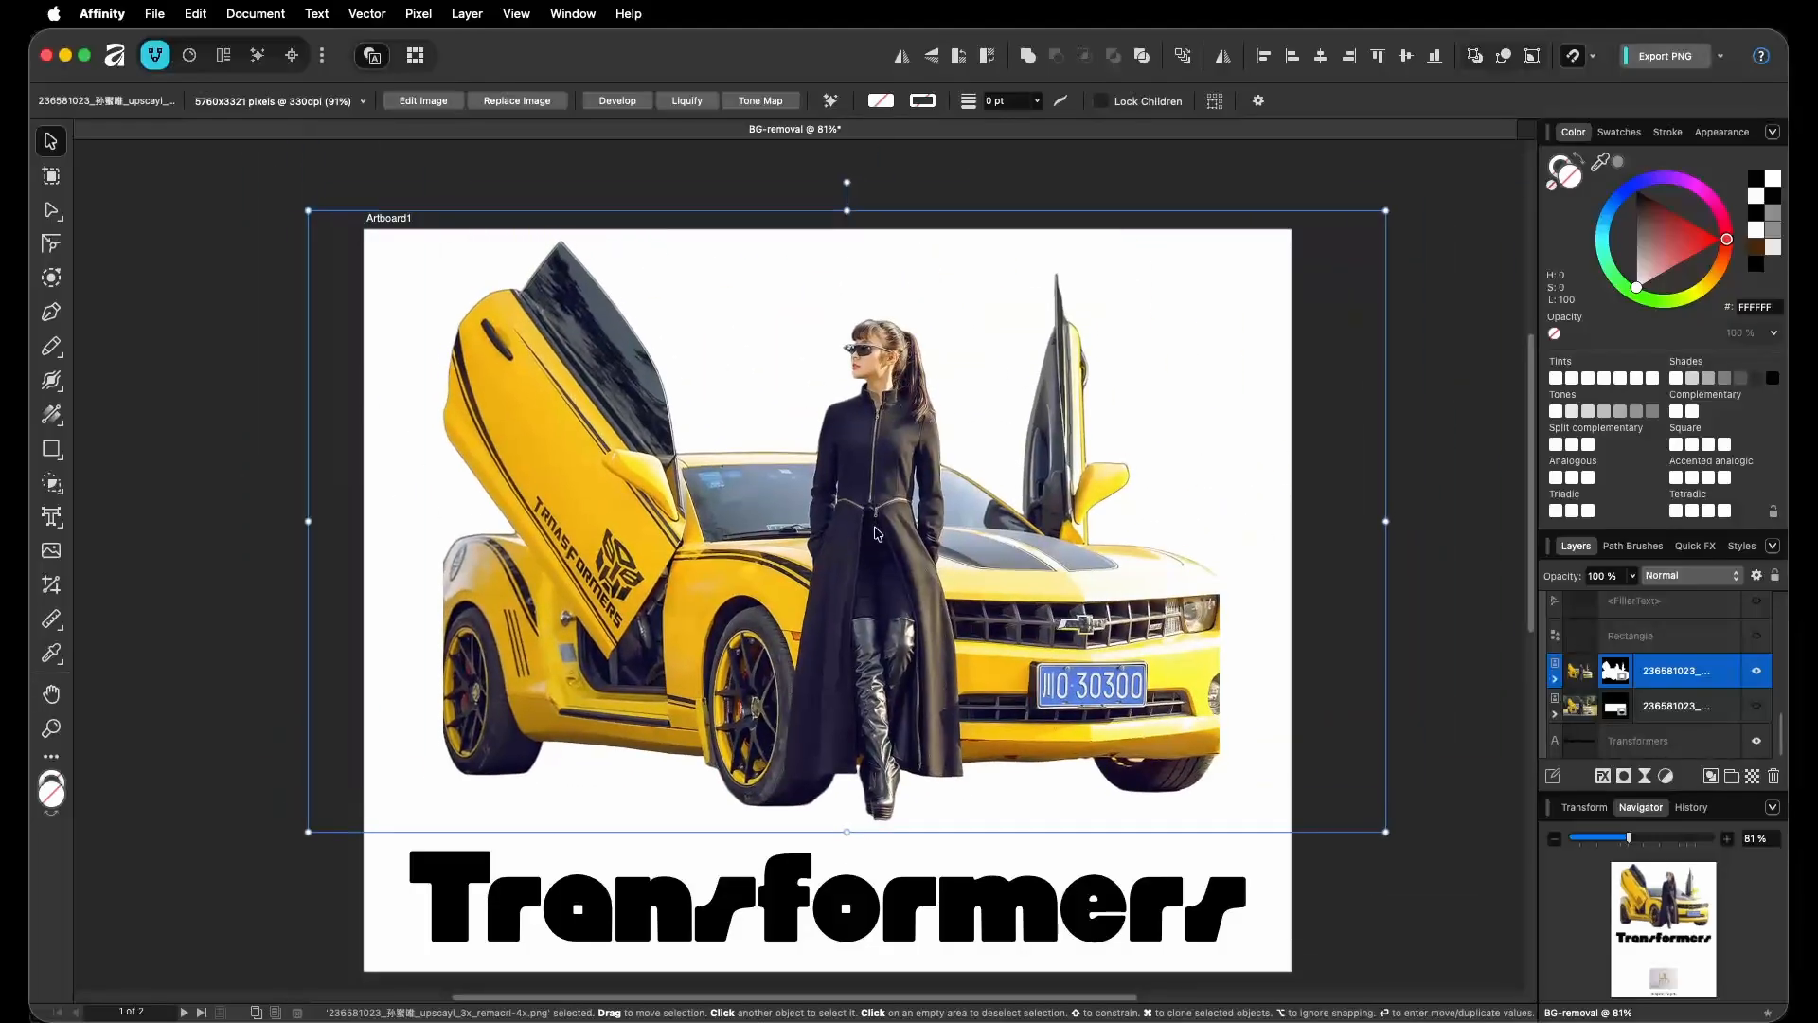
pyautogui.press('super+z')
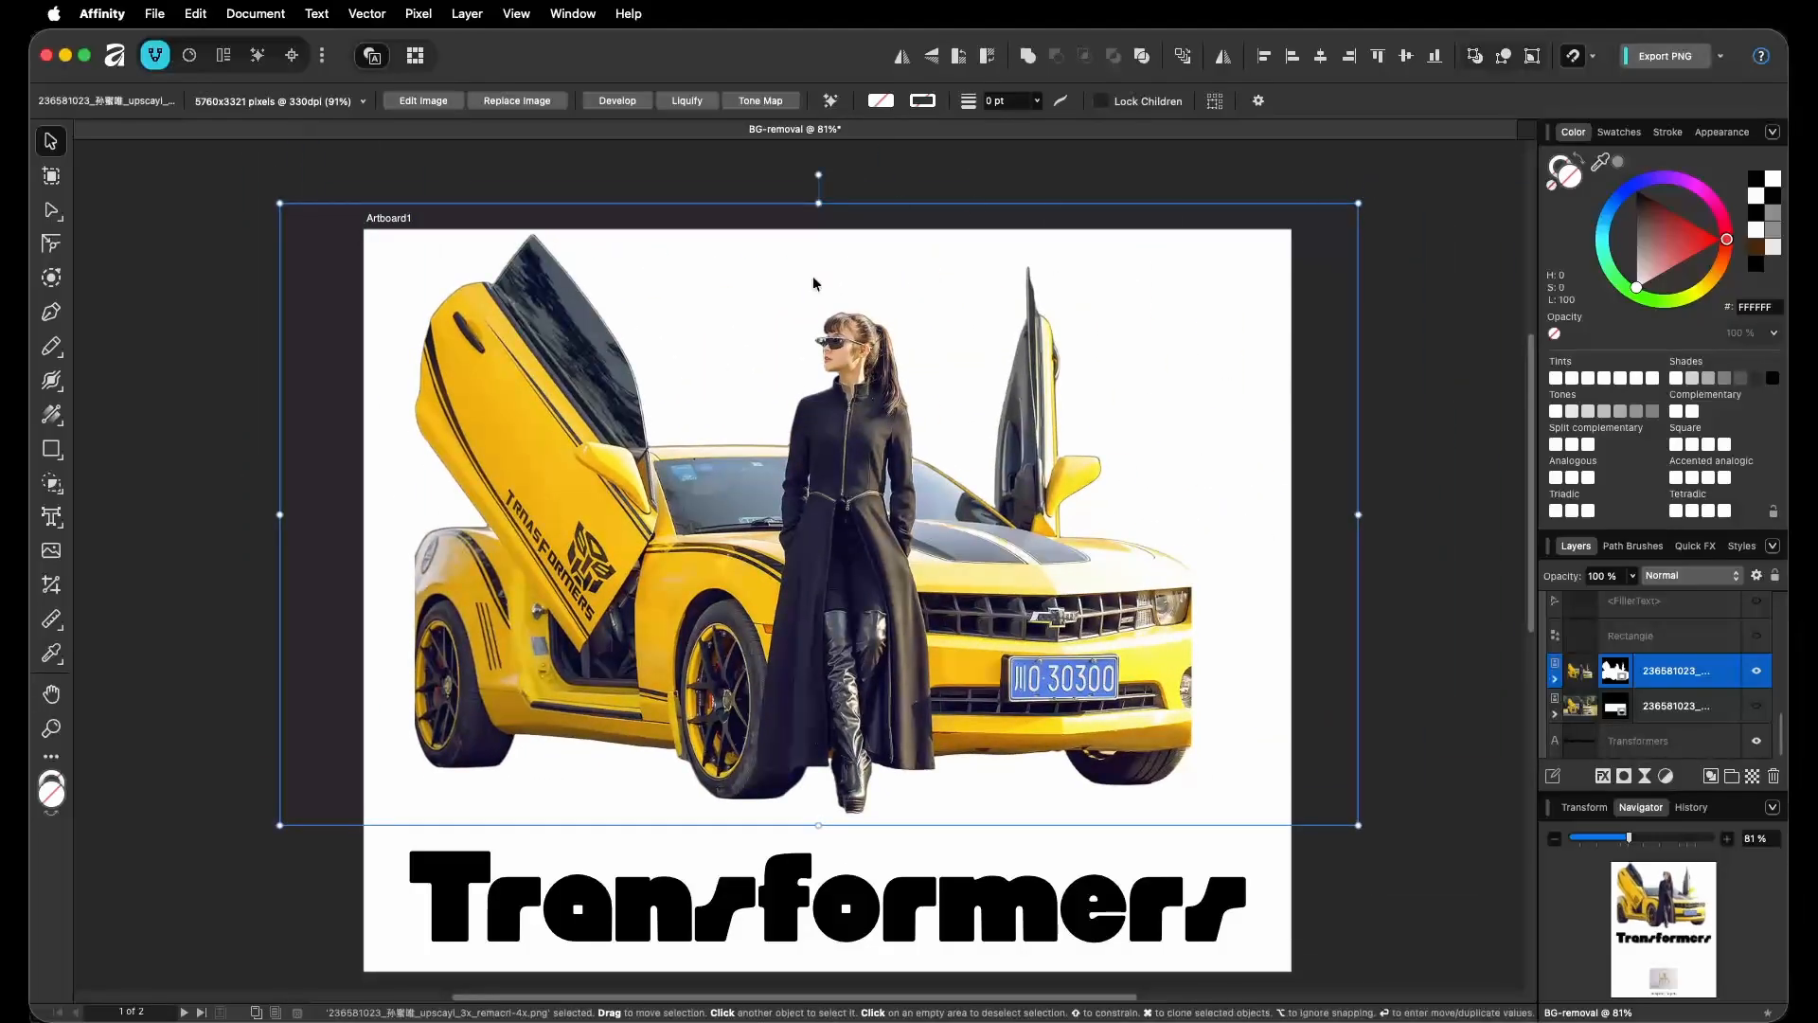
pyautogui.click(515, 156)
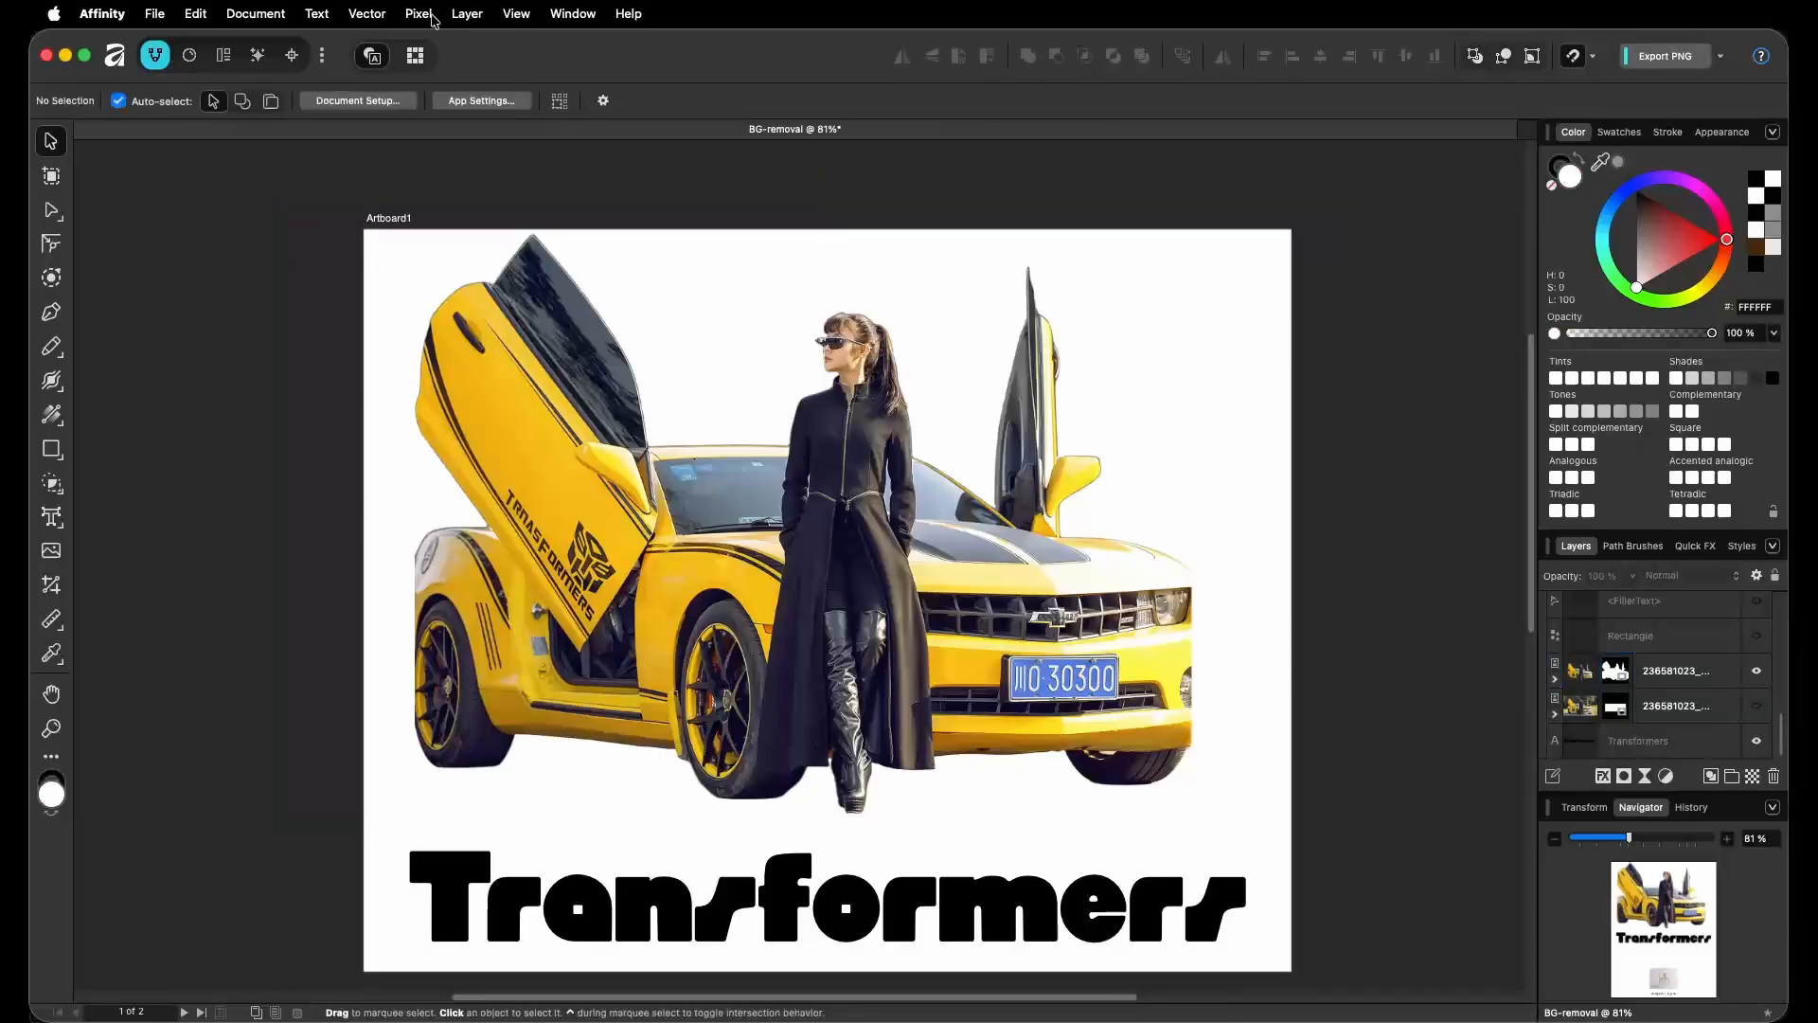
pyautogui.click(430, 14)
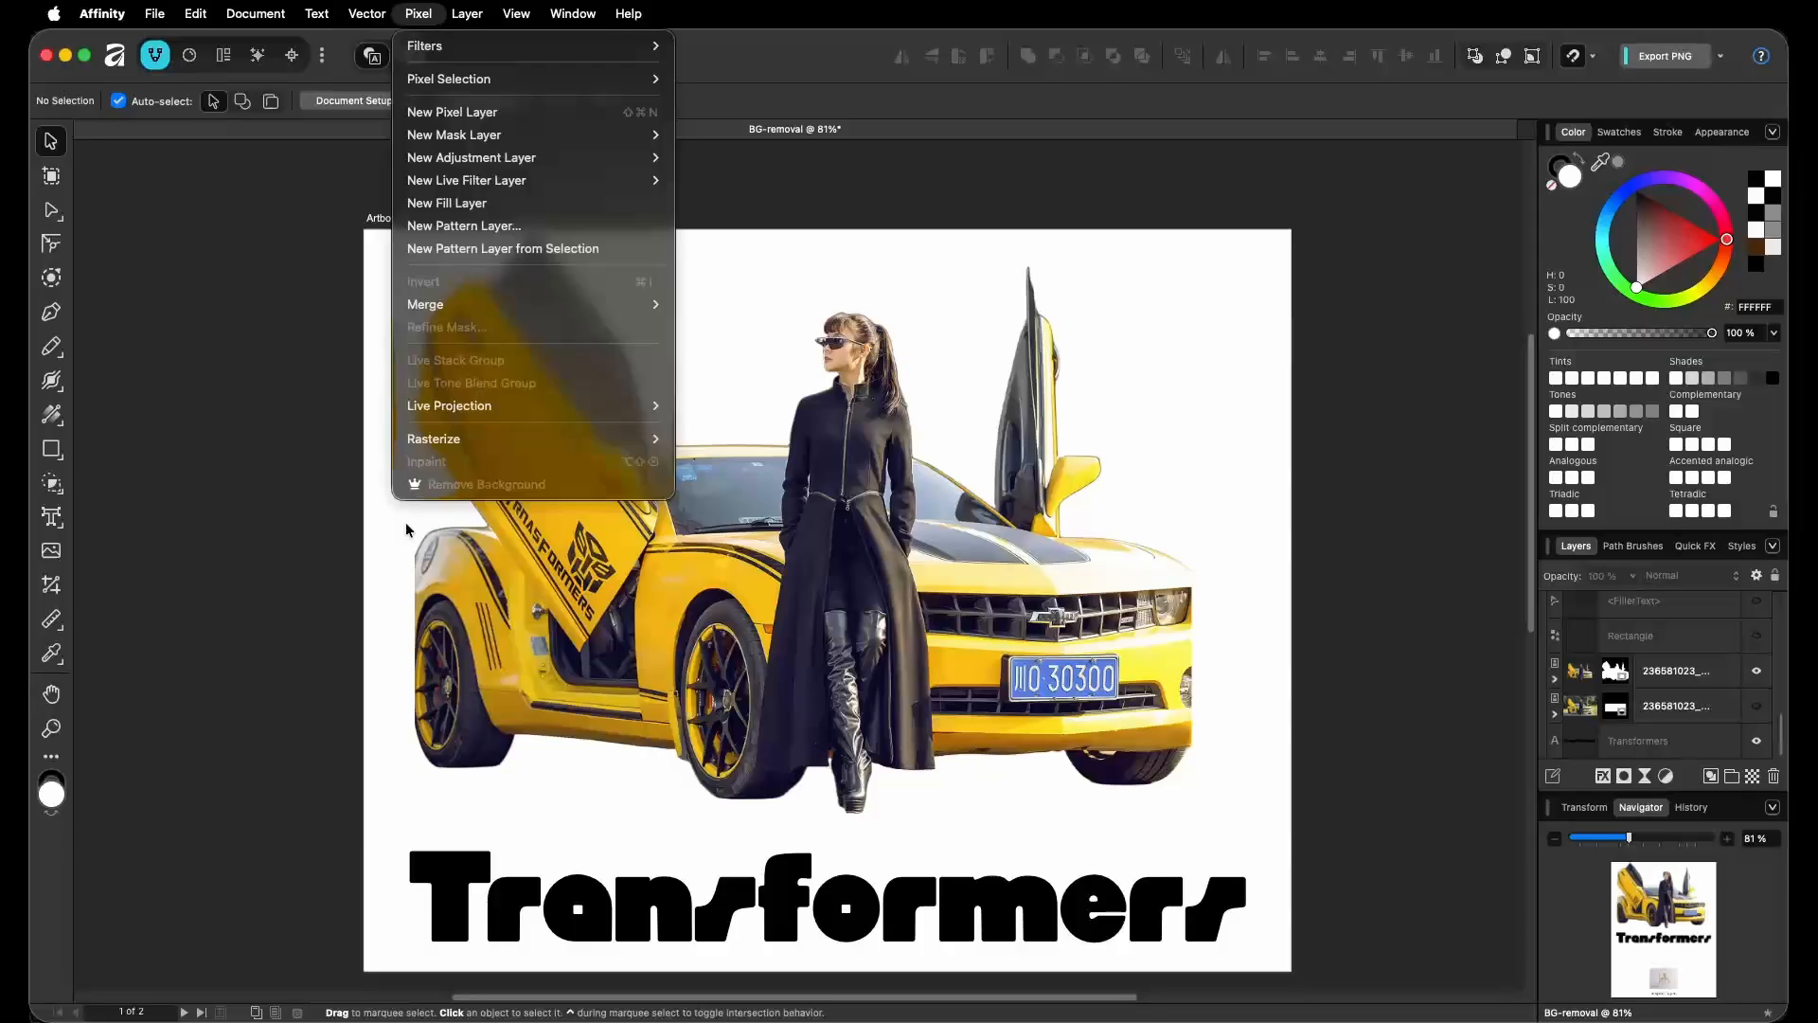
pyautogui.click(407, 529)
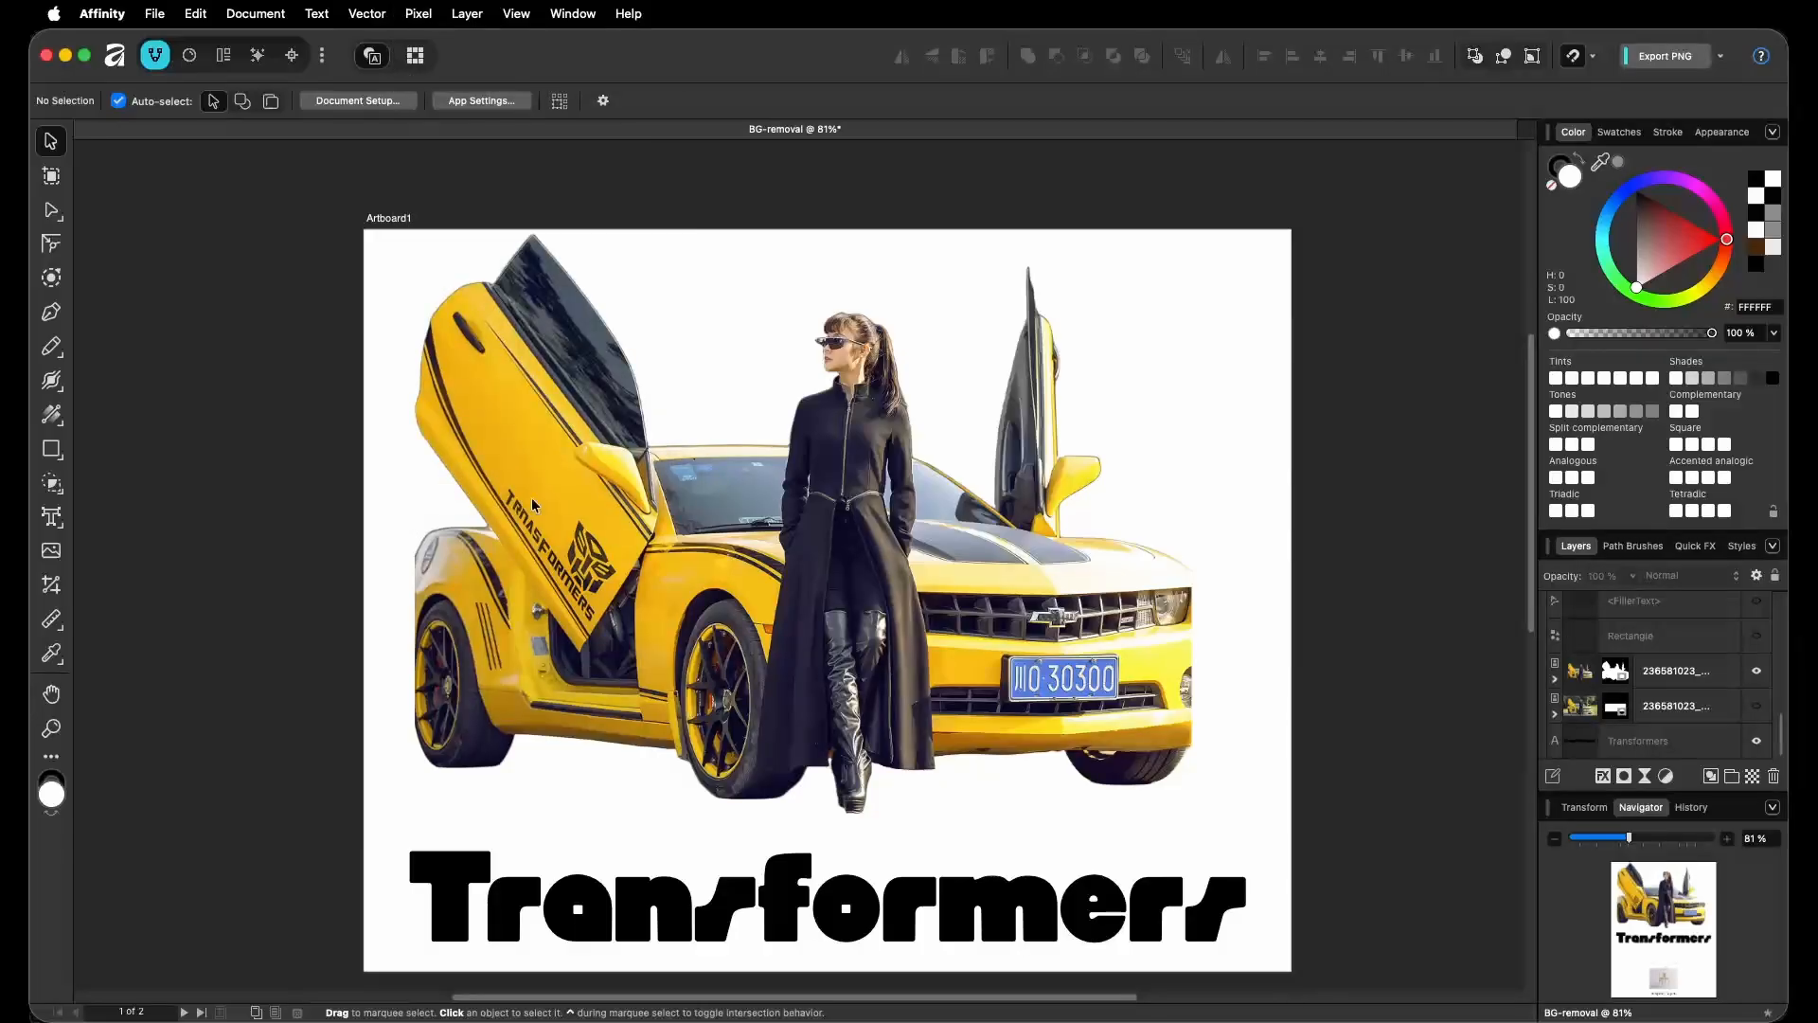
pyautogui.hscroll(2, 932, 417)
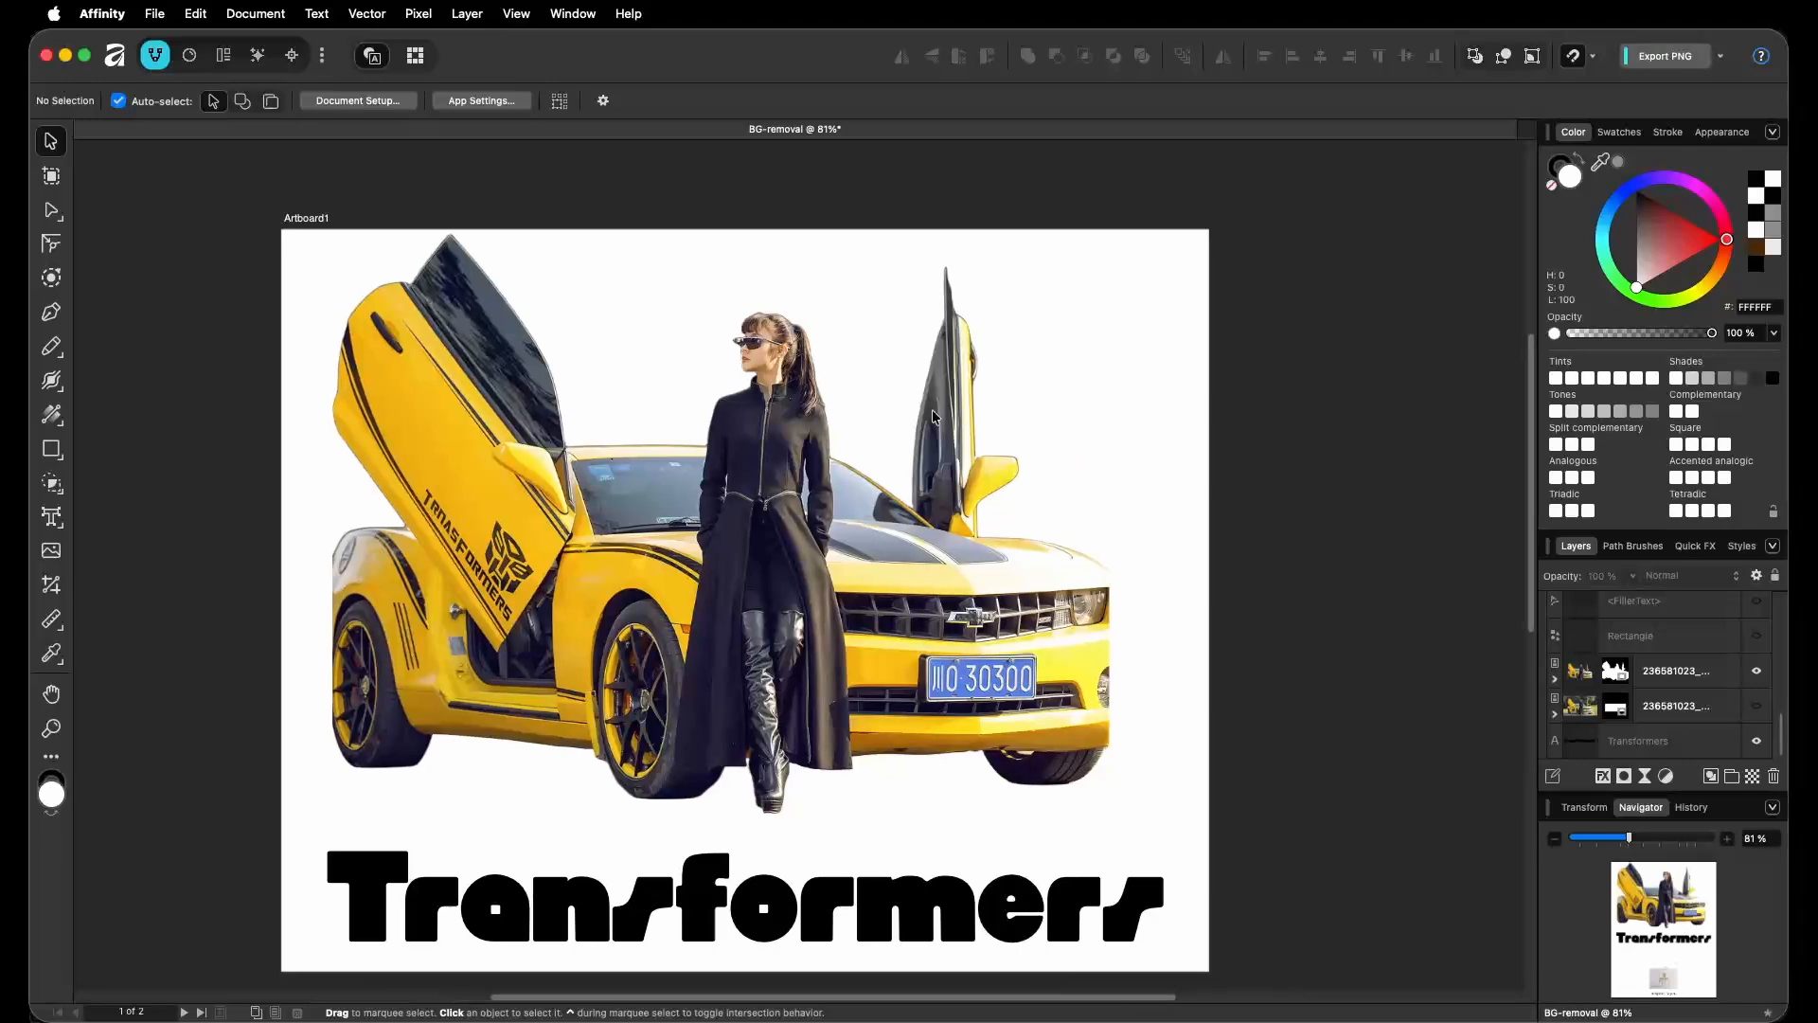
pyautogui.press('t')
pyautogui.moveTo(1028, 284); pyautogui.dragTo(1050, 343)
pyautogui.press('Escape')
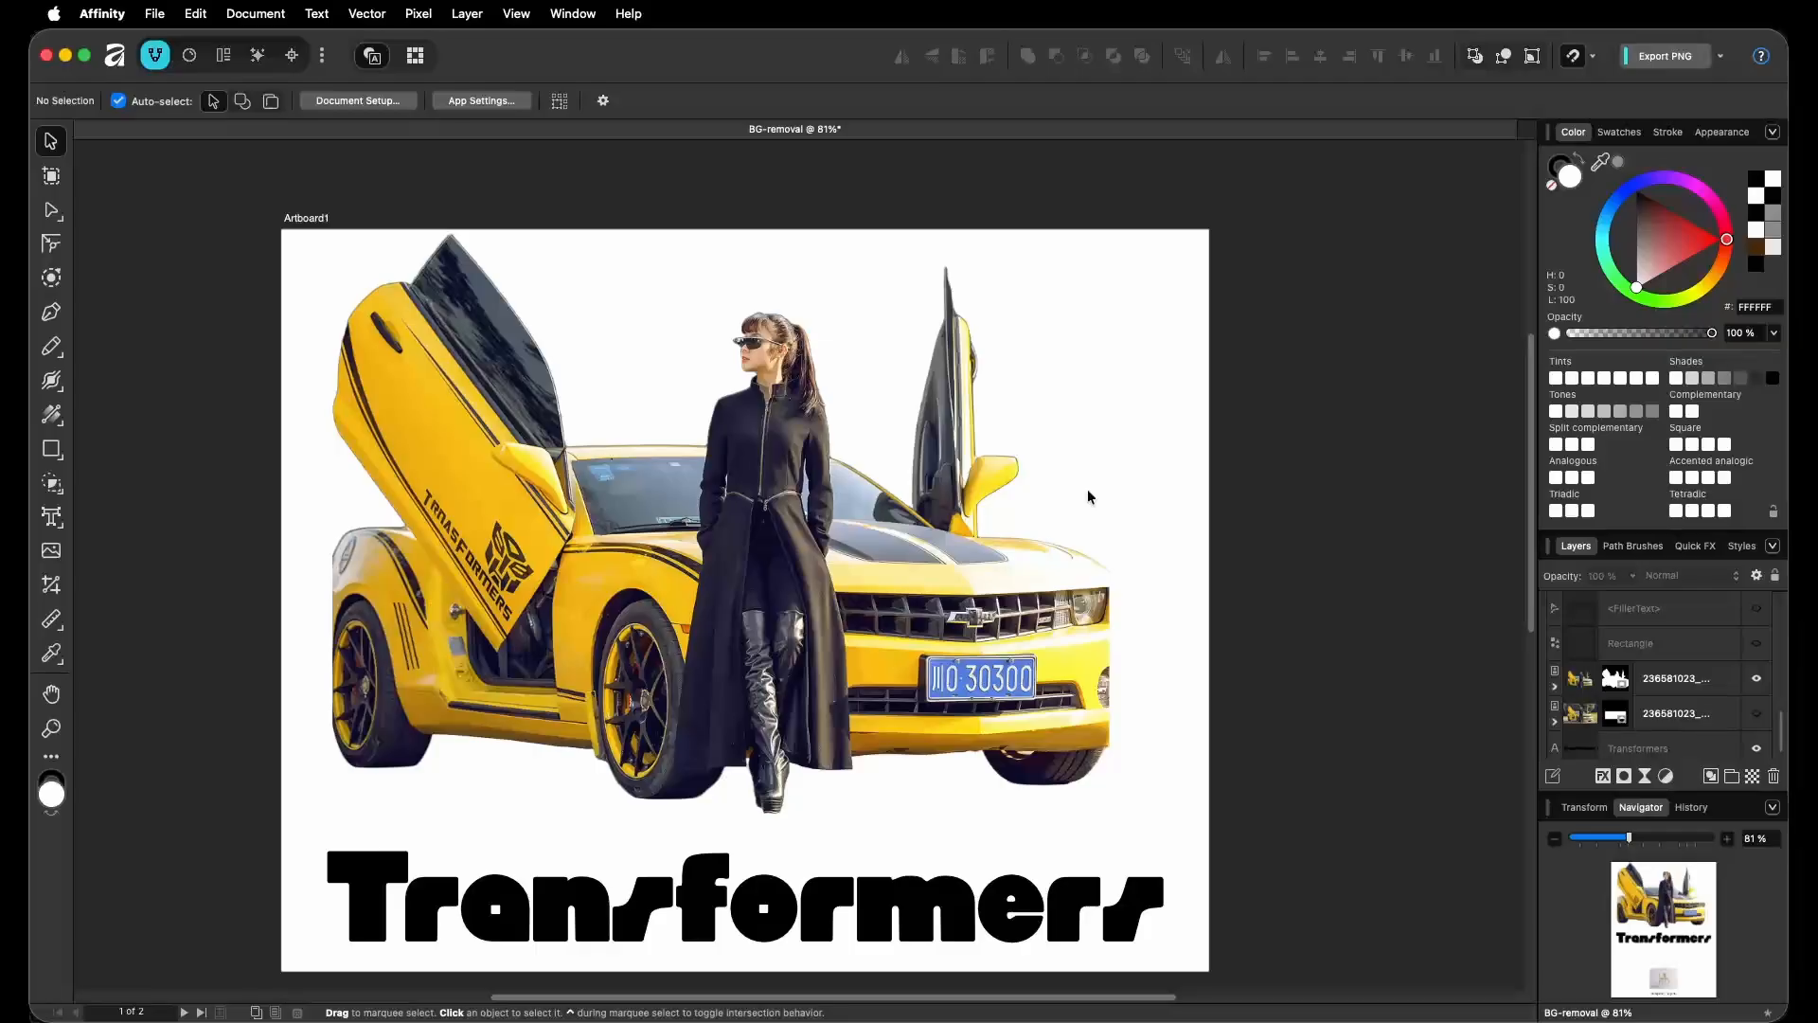
pyautogui.click(1070, 654)
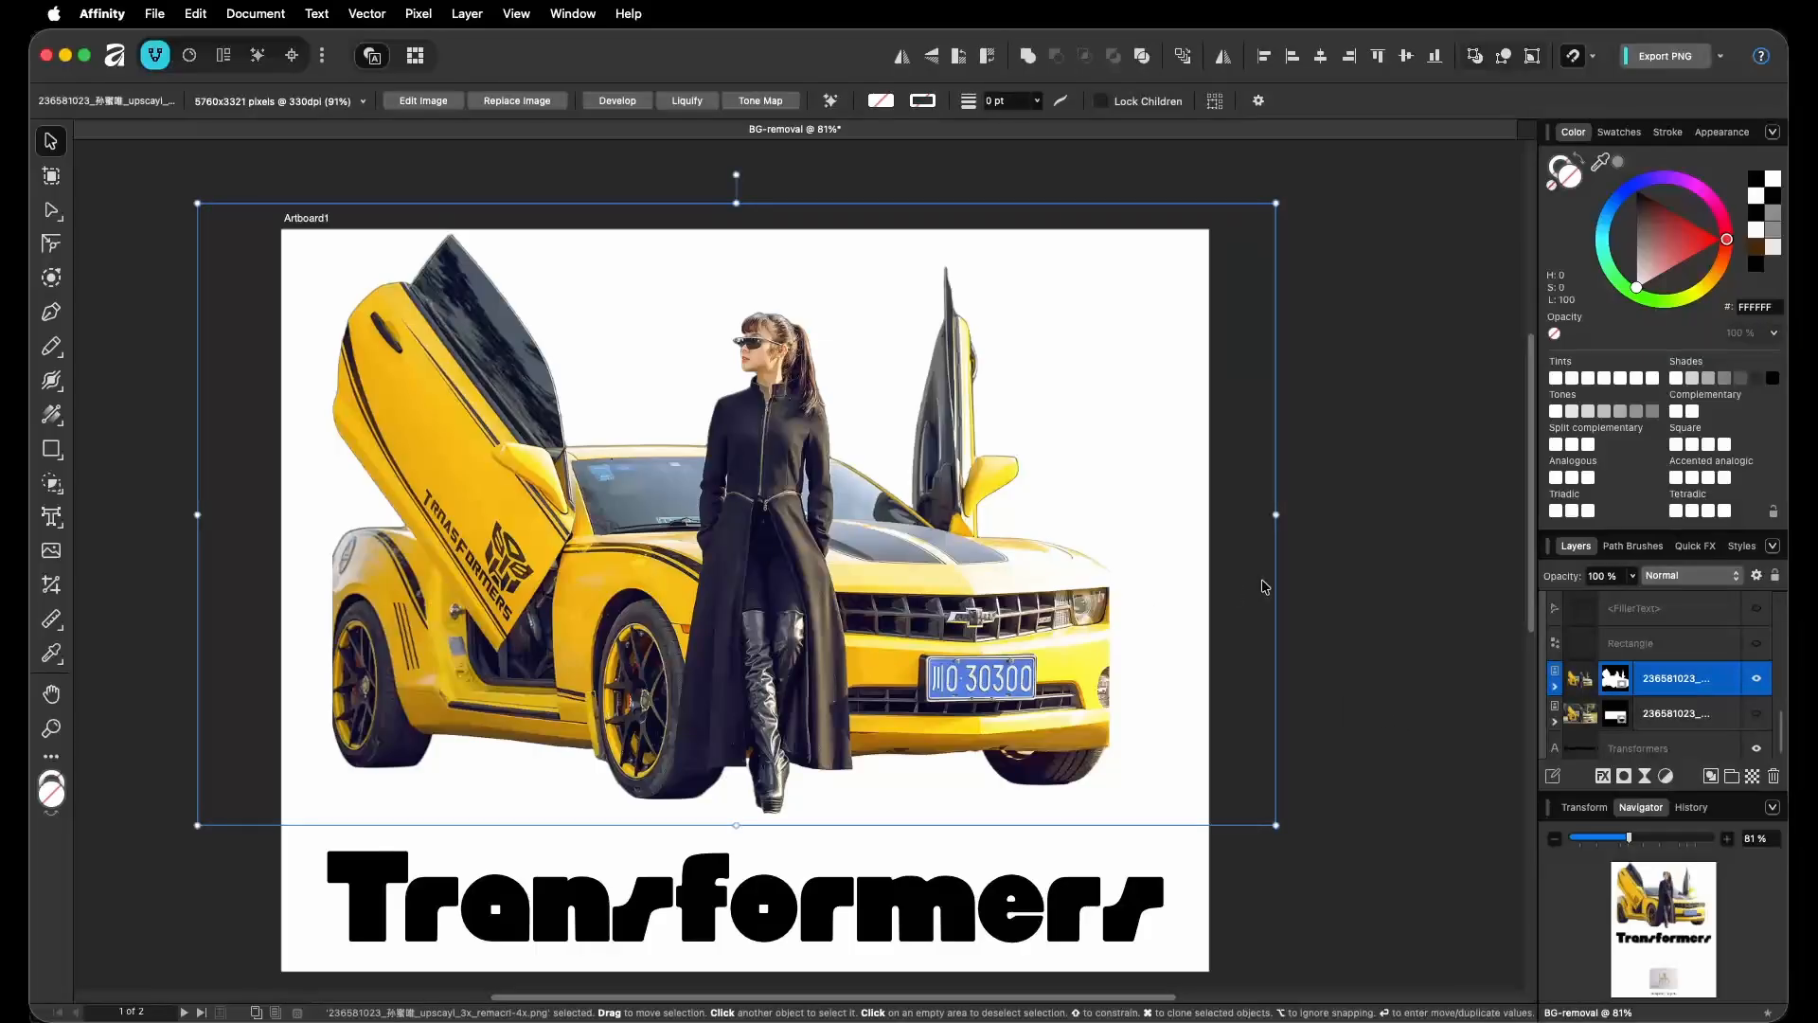
pyautogui.click(1322, 638)
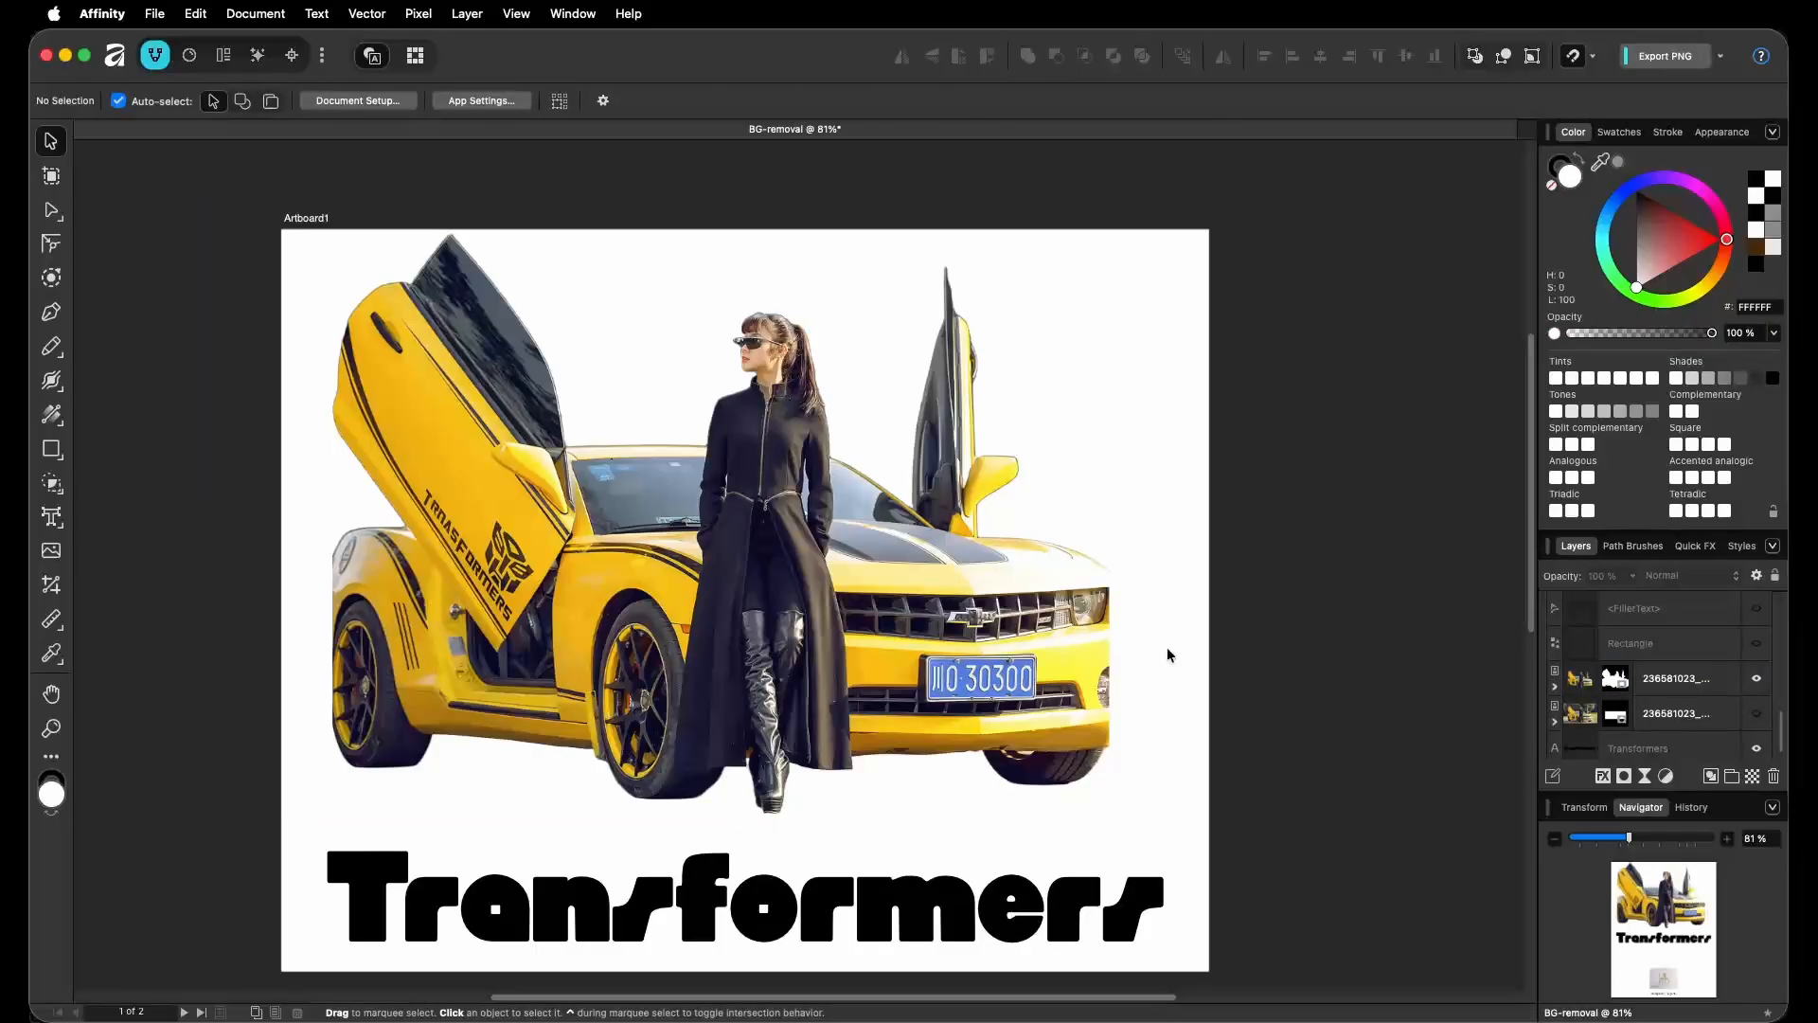
pyautogui.scroll(3, 884, 428)
# Switch to ComfyUI and hide the minimap of the empty unsaved workflow.
pyautogui.moveTo(762, 412); pyautogui.dragTo(880, 531)
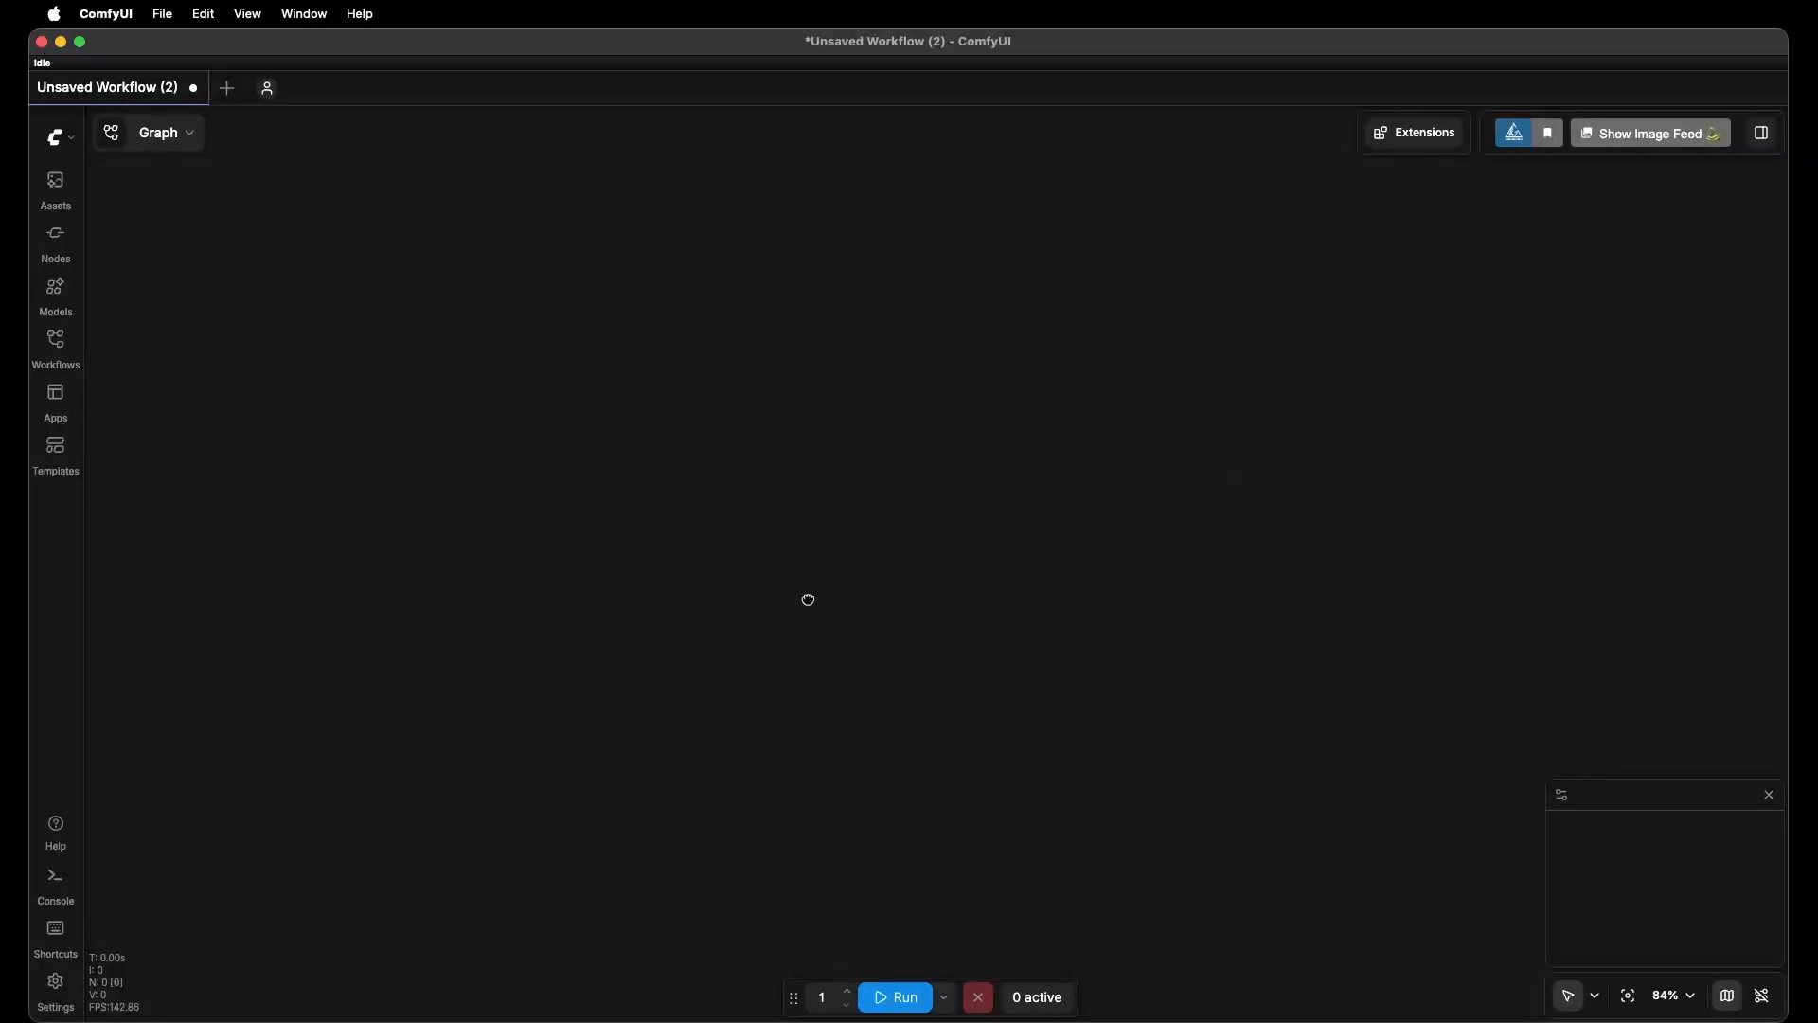
pyautogui.scroll(-2, 808, 597)
pyautogui.click(1769, 794)
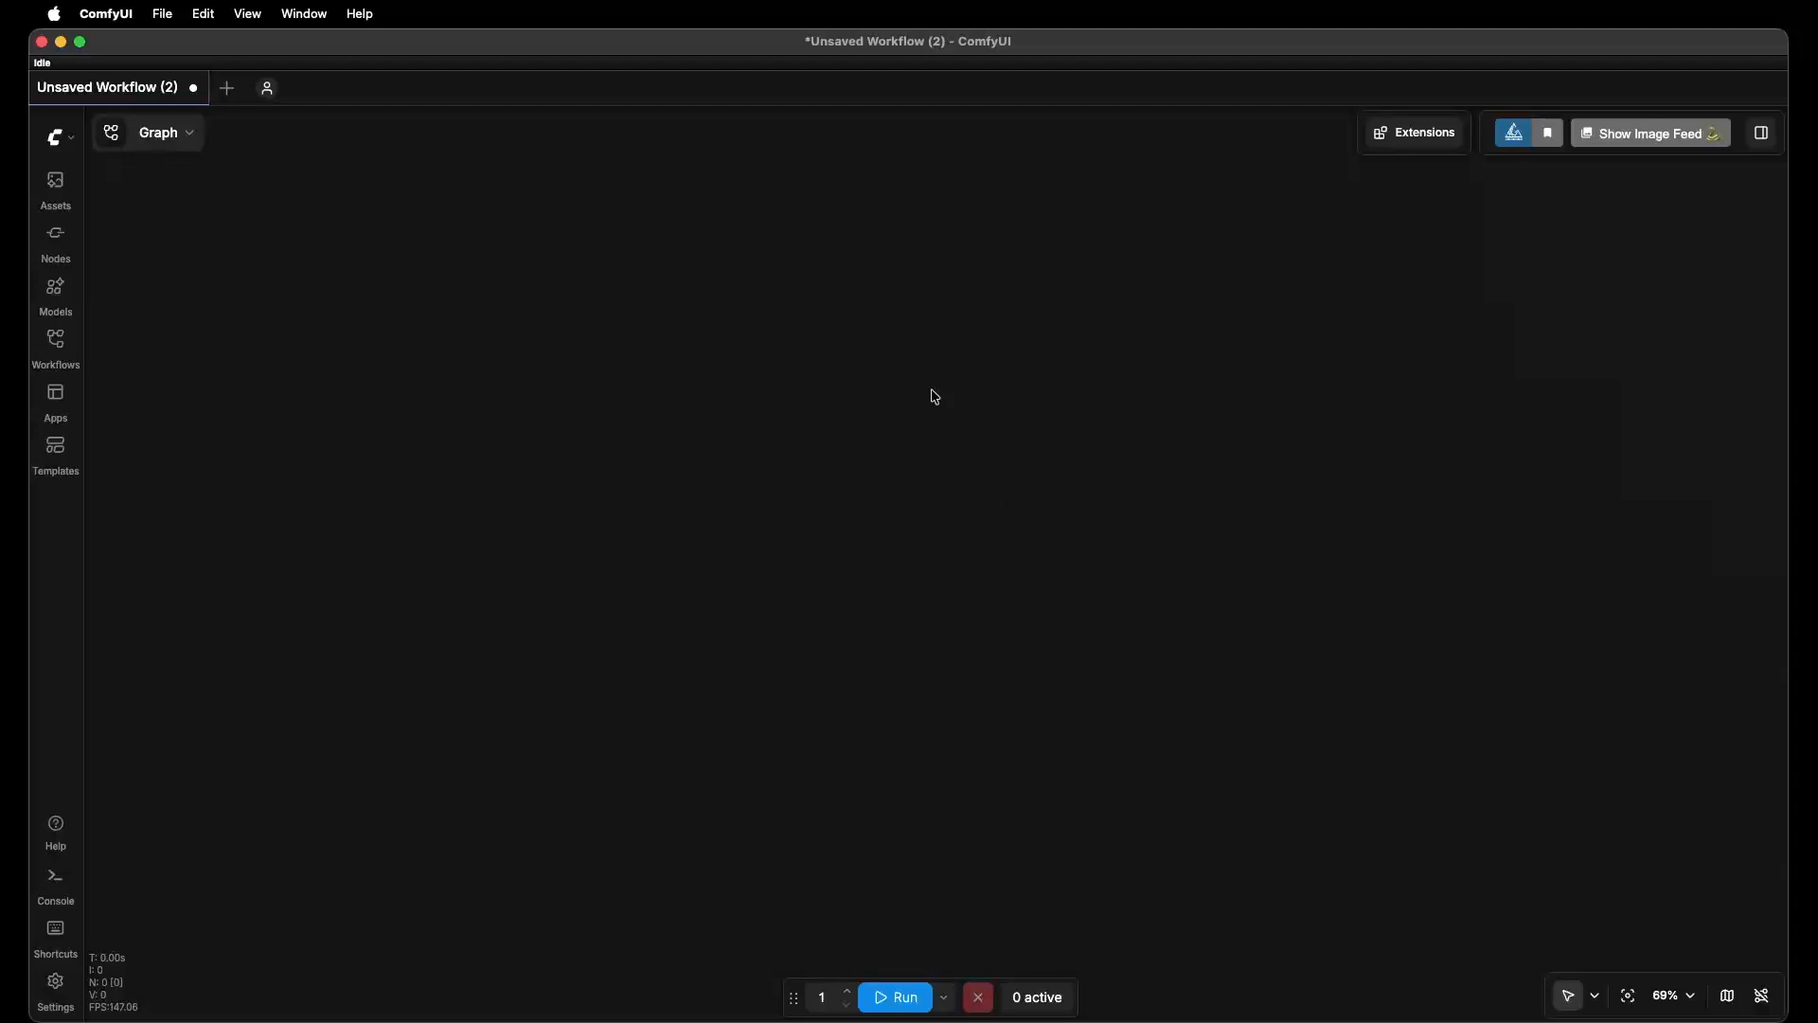
# Search the workflow templates for "backg", open the BiRefNet background removal template, and dismiss its error notice.
pyautogui.click(54, 446)
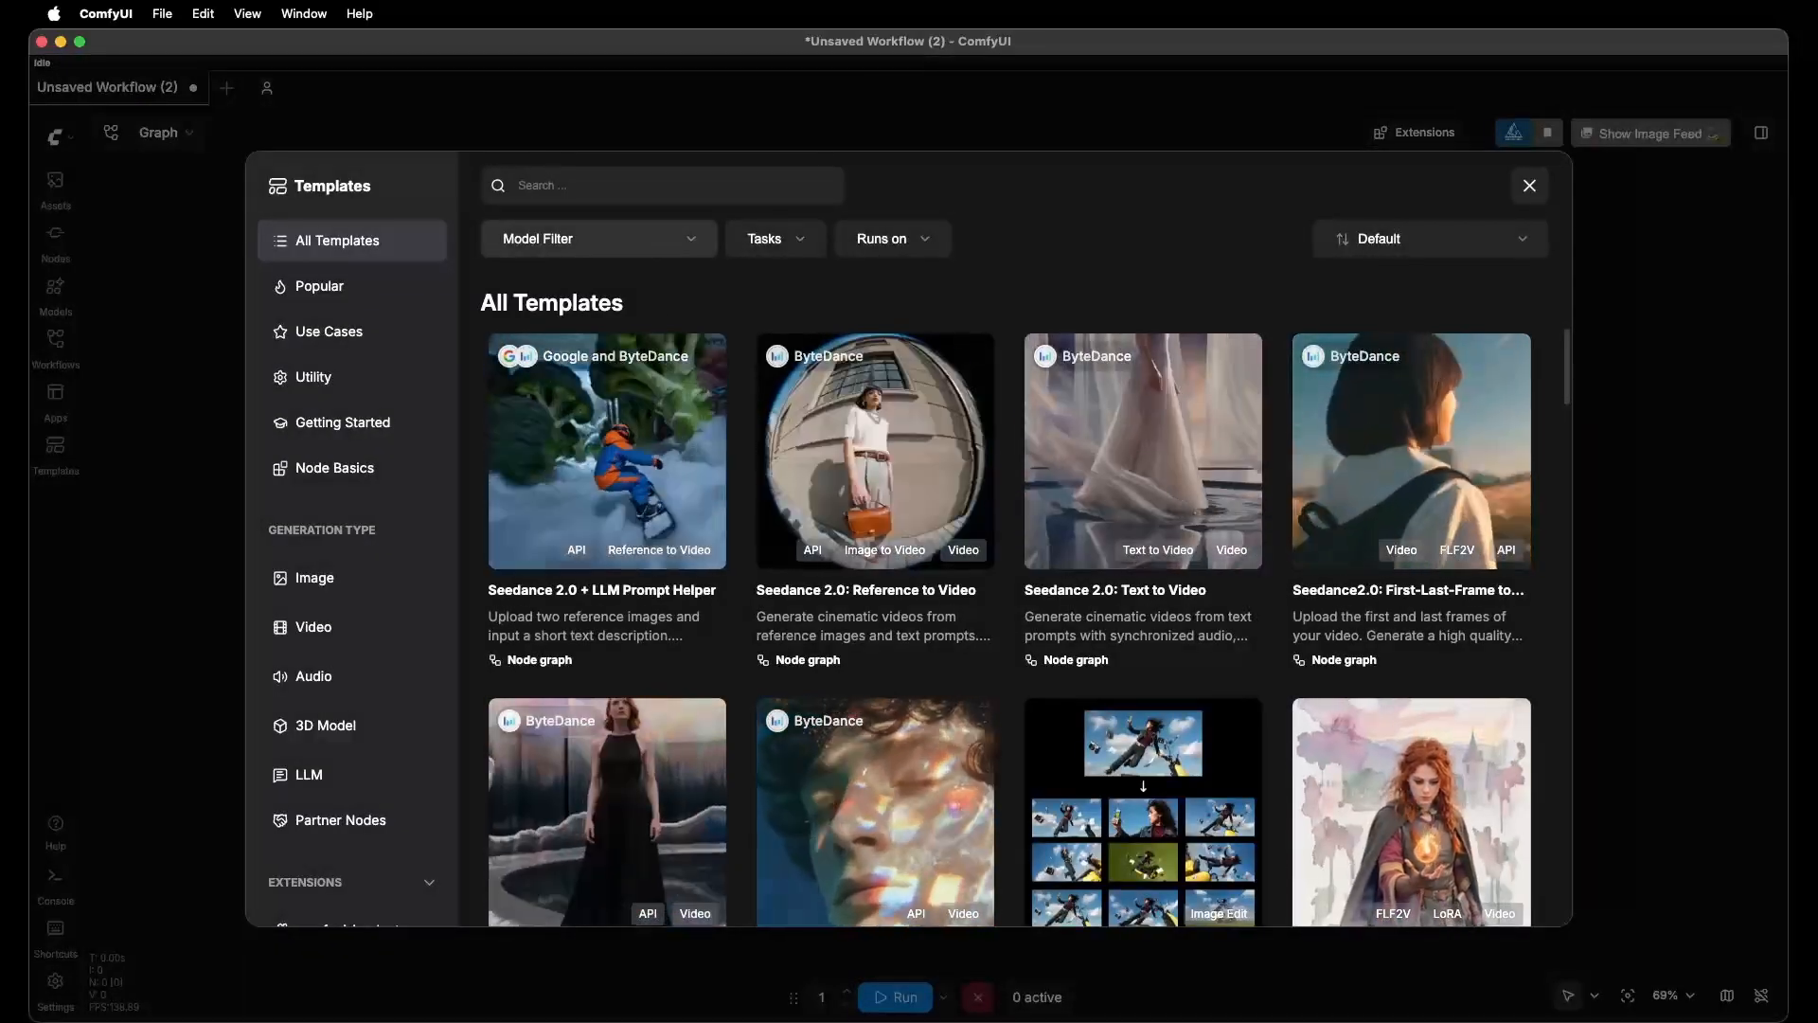
pyautogui.write('backg')
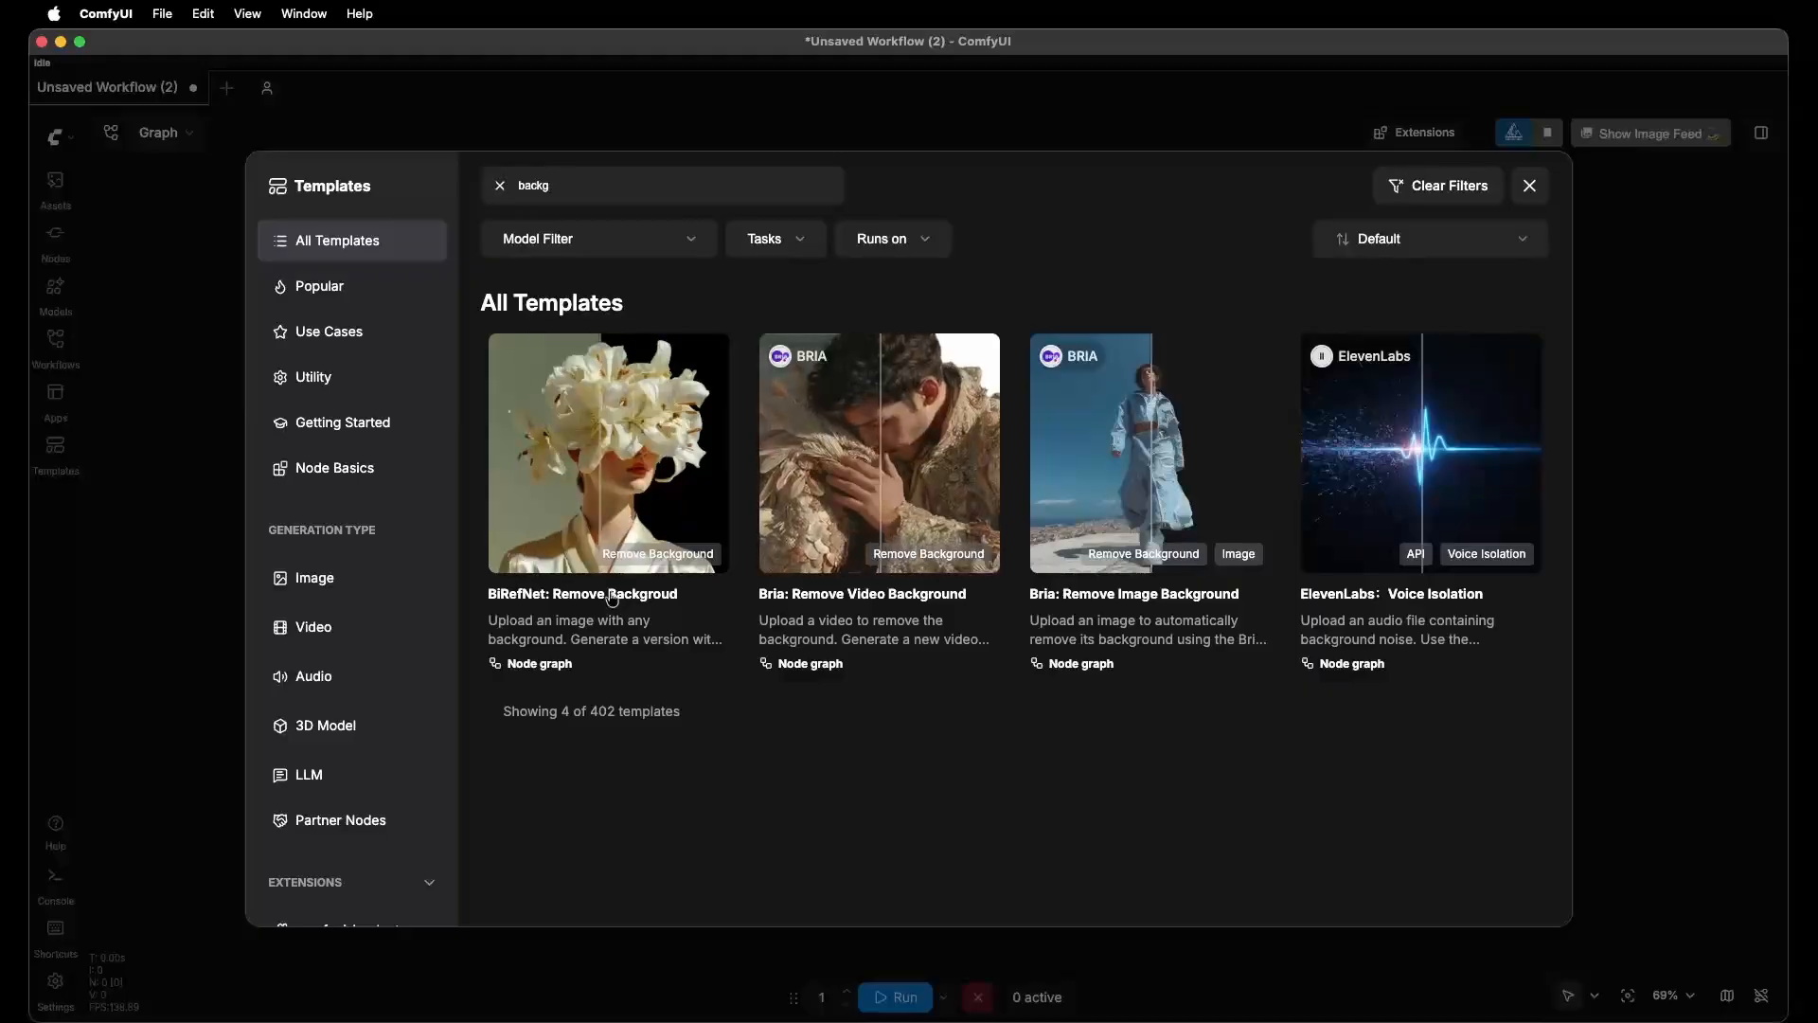
pyautogui.click(587, 460)
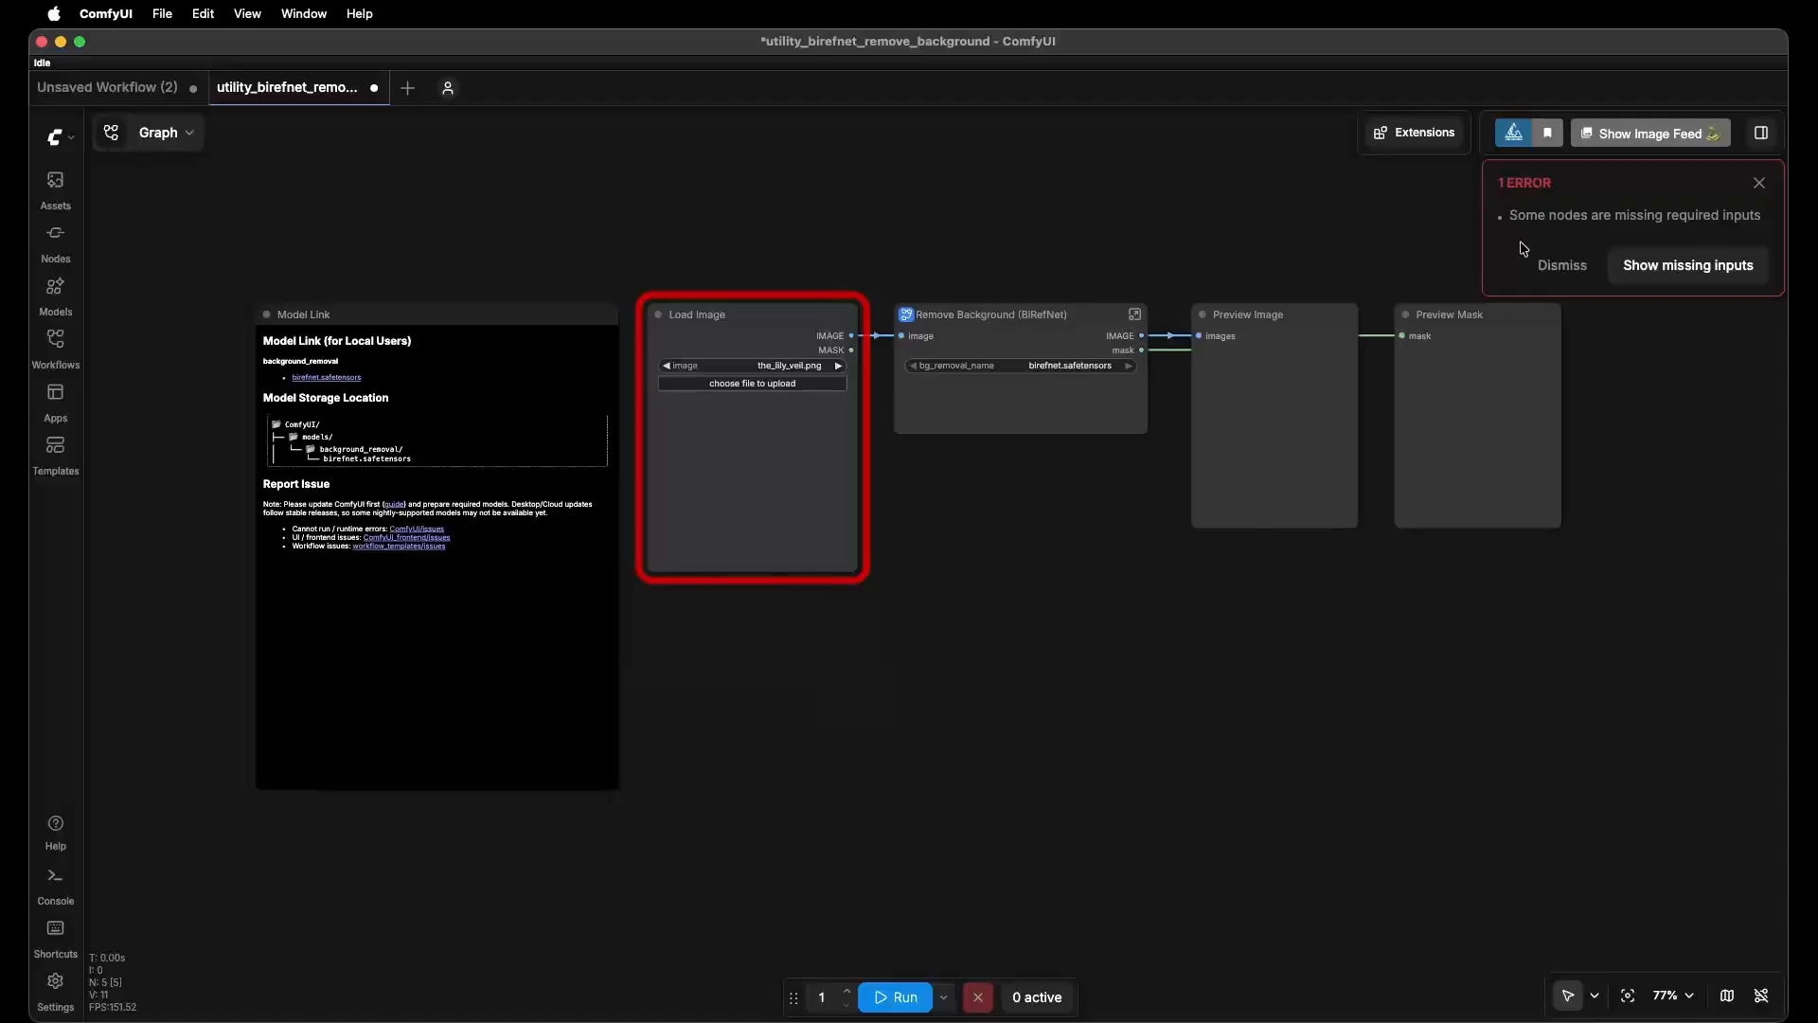
pyautogui.scroll(3, 795, 407)
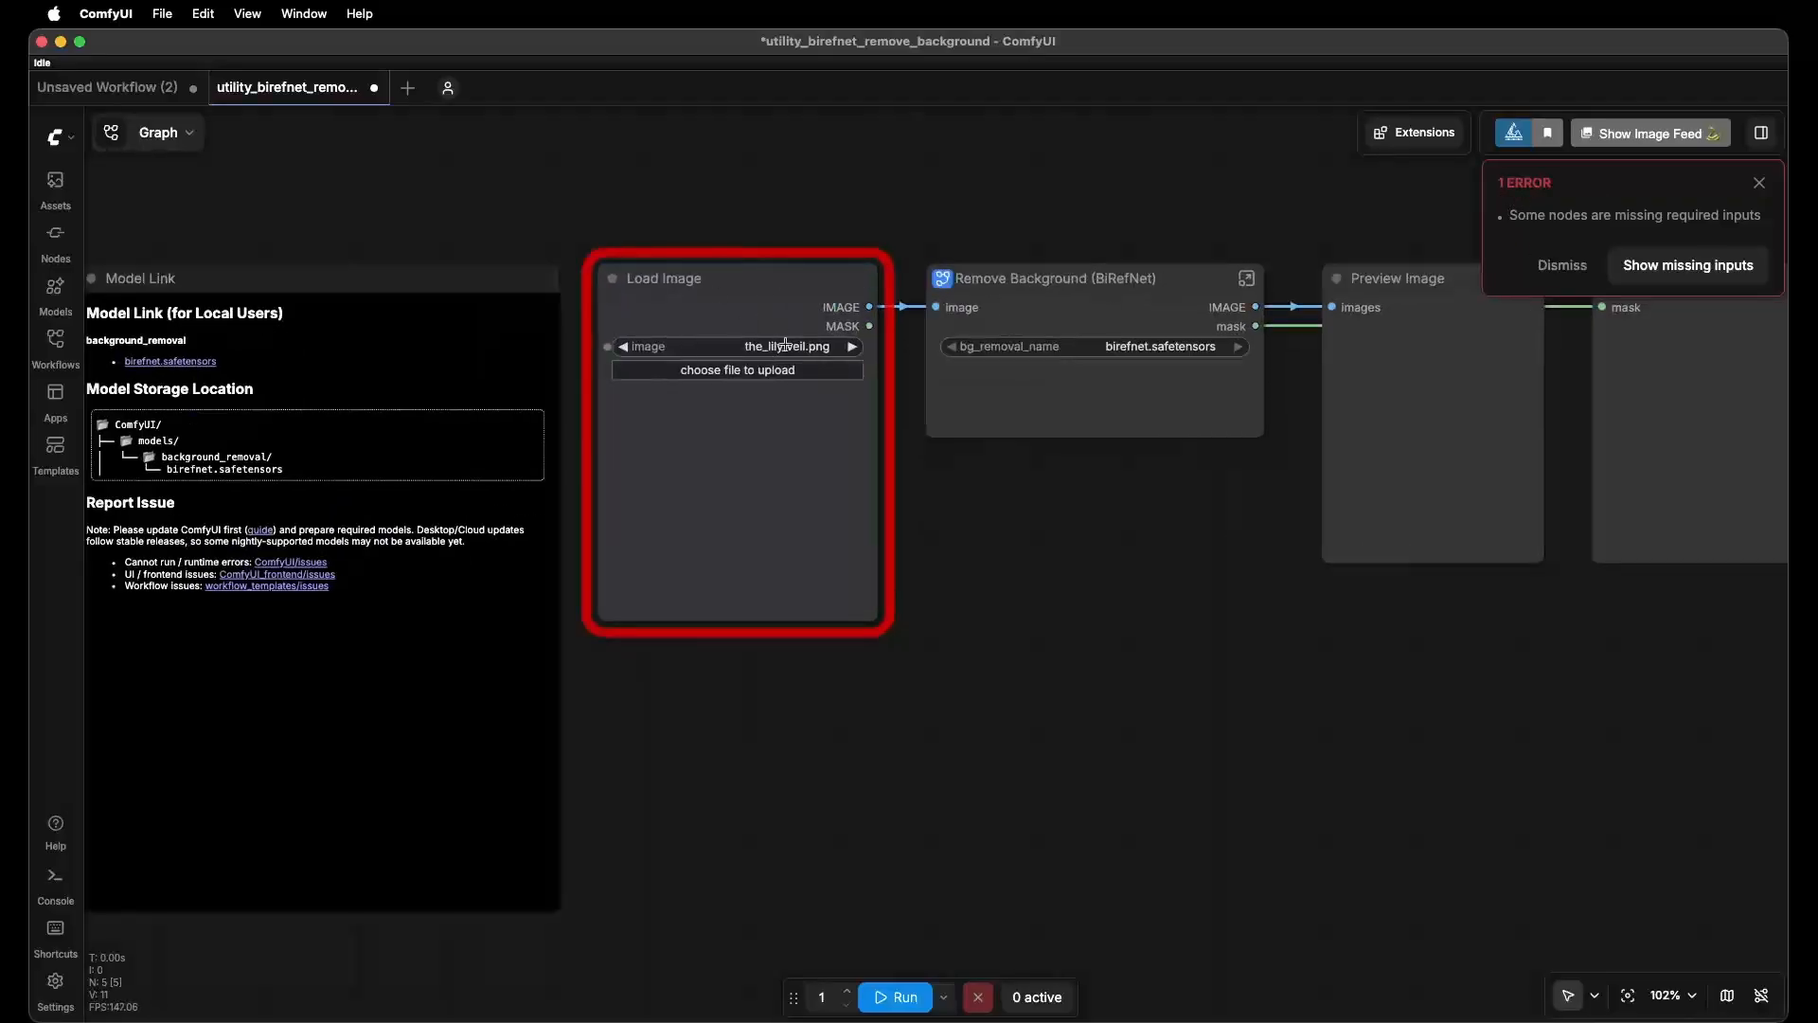
pyautogui.click(1545, 274)
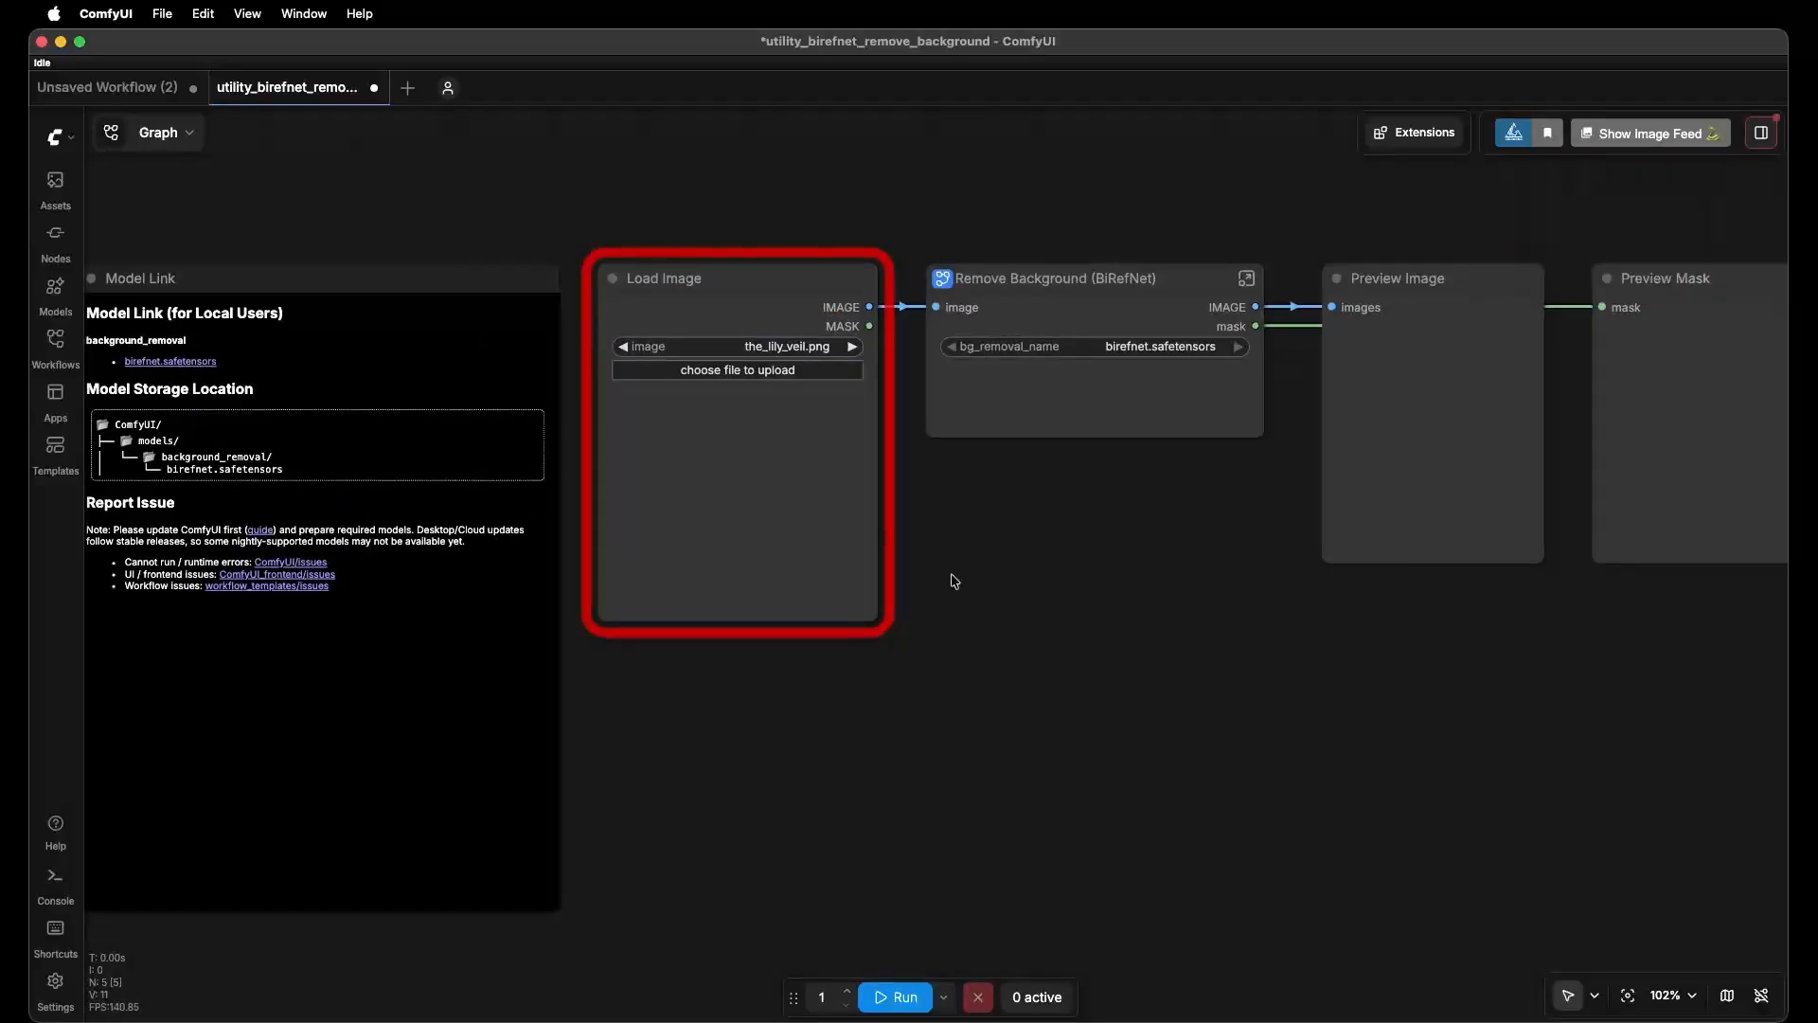
# Check the extensions manager for missing nodes in the background removal workflow, and close it.
pyautogui.scroll(-2, 1174, 230)
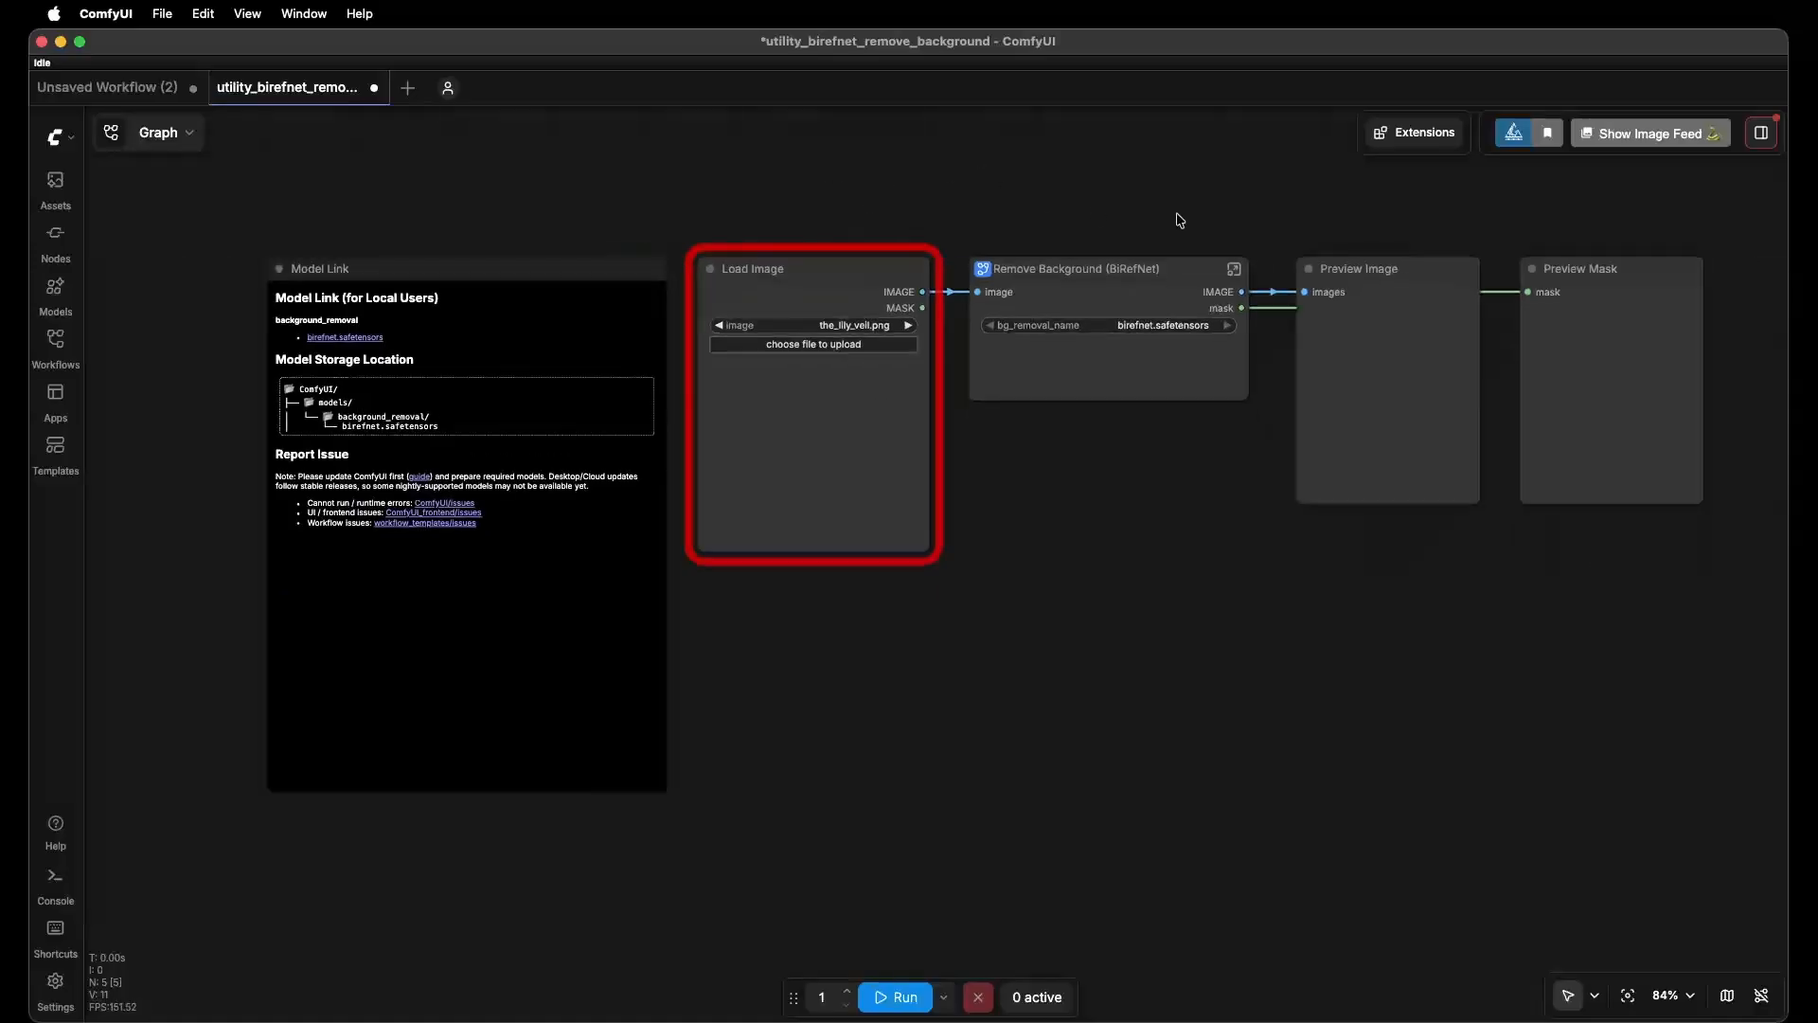
pyautogui.moveTo(1191, 220); pyautogui.dragTo(981, 322)
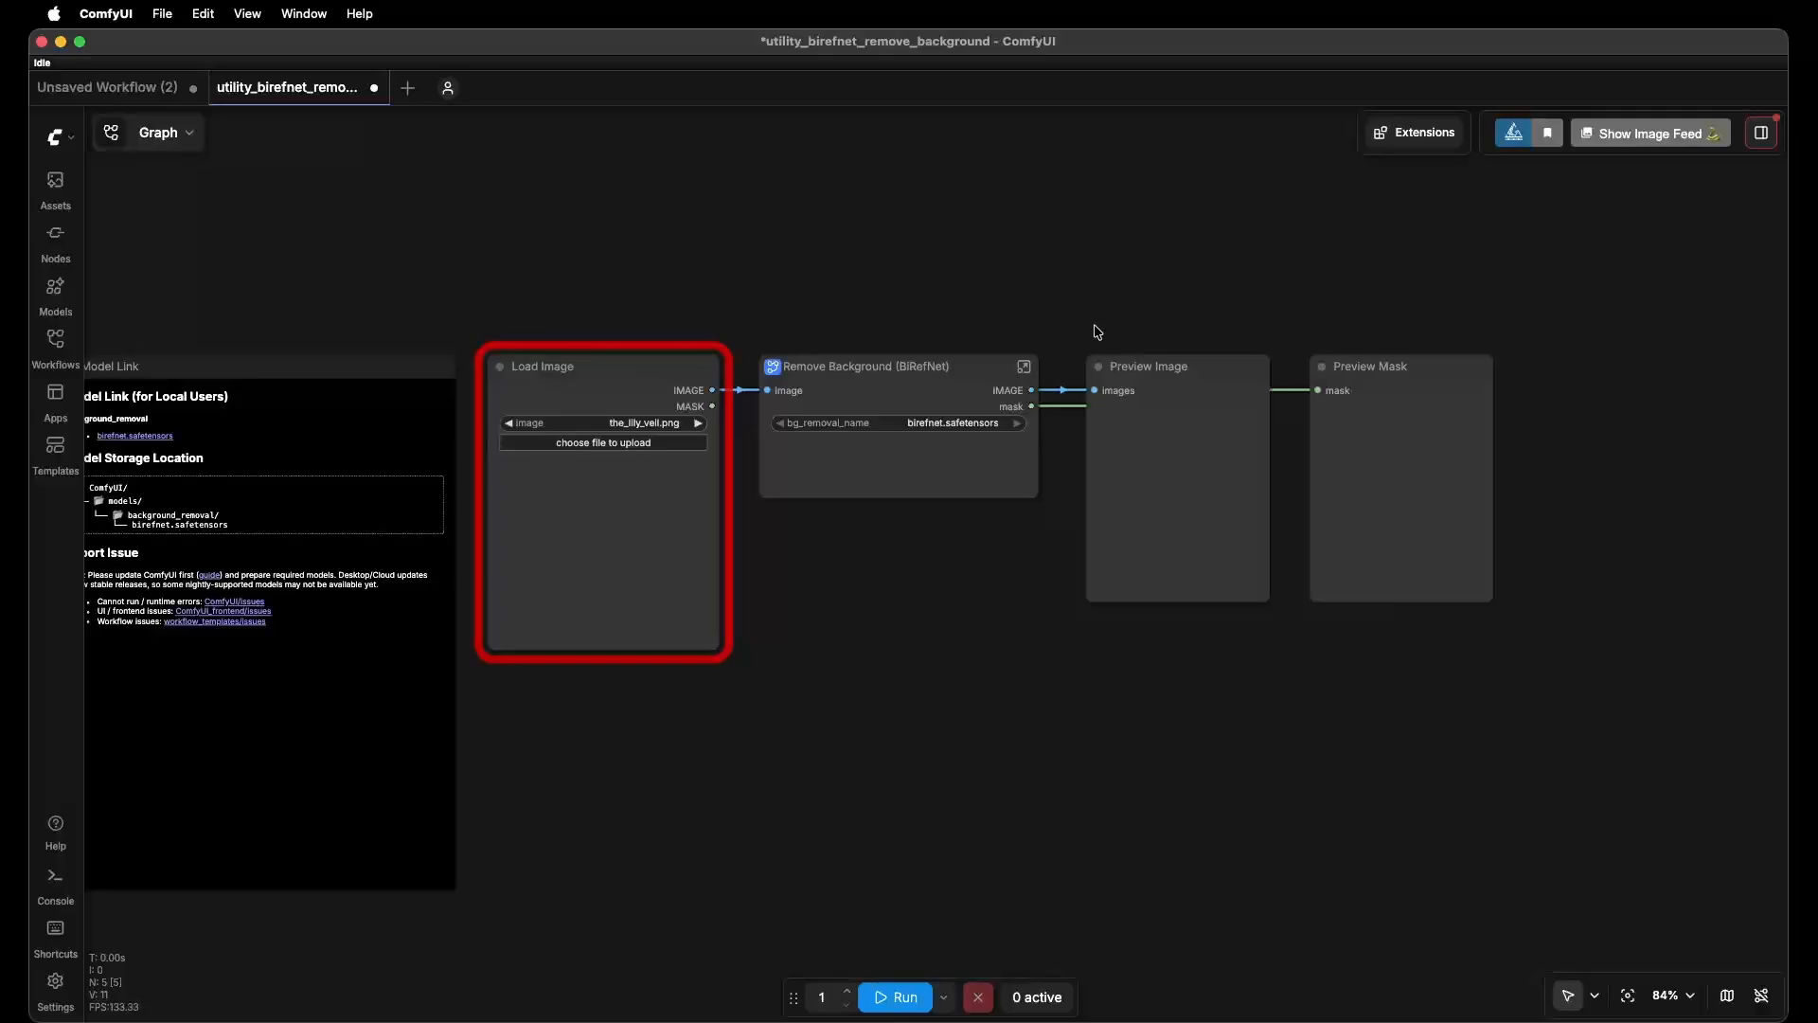
pyautogui.click(1407, 139)
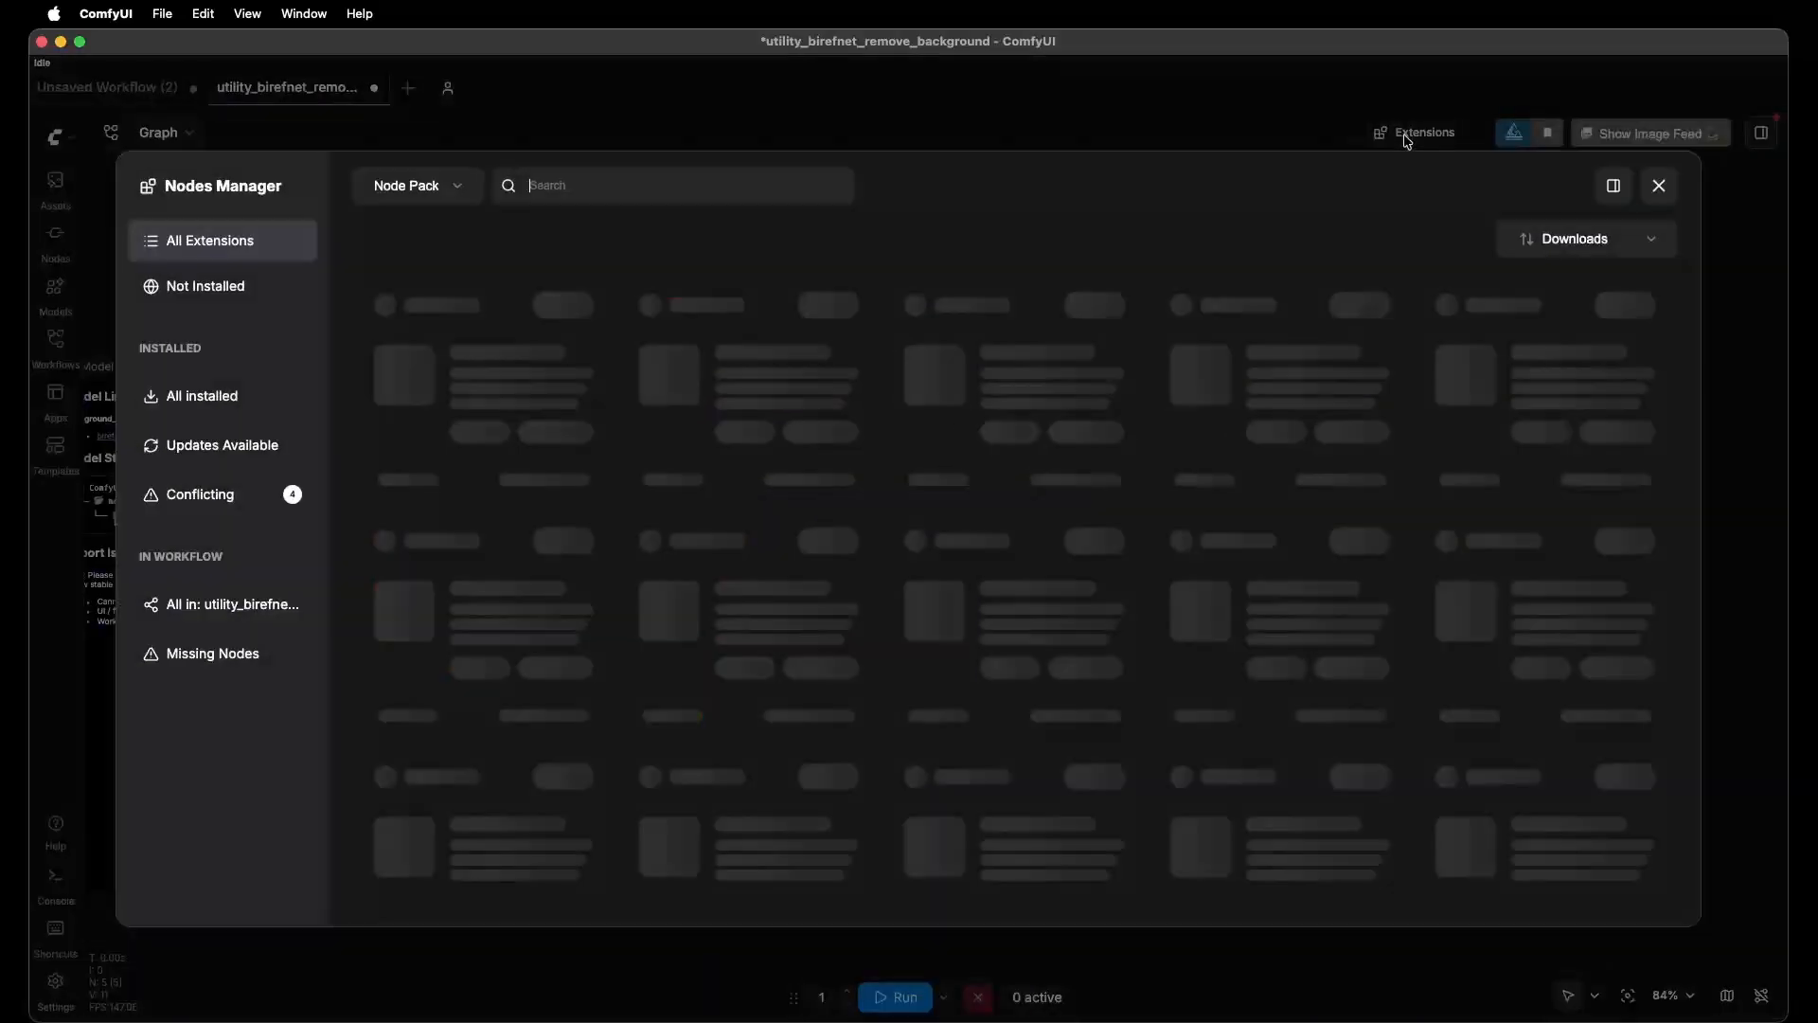
pyautogui.click(192, 660)
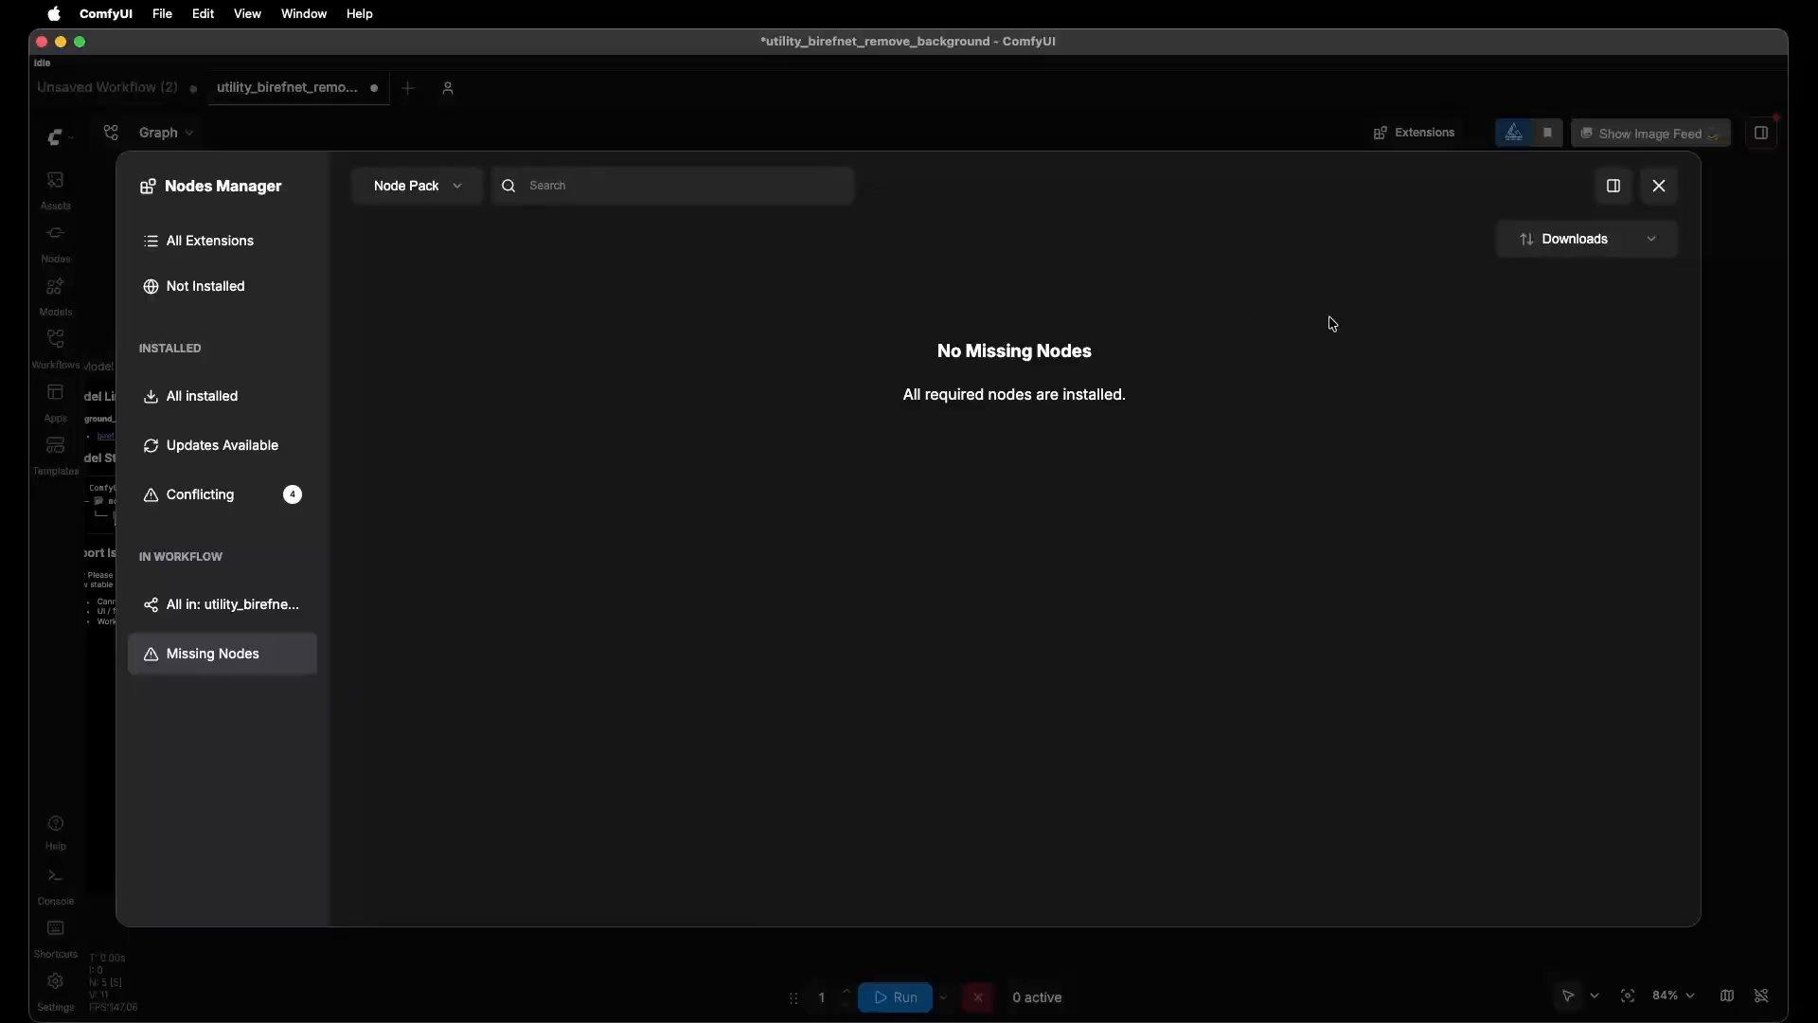
pyautogui.click(1657, 190)
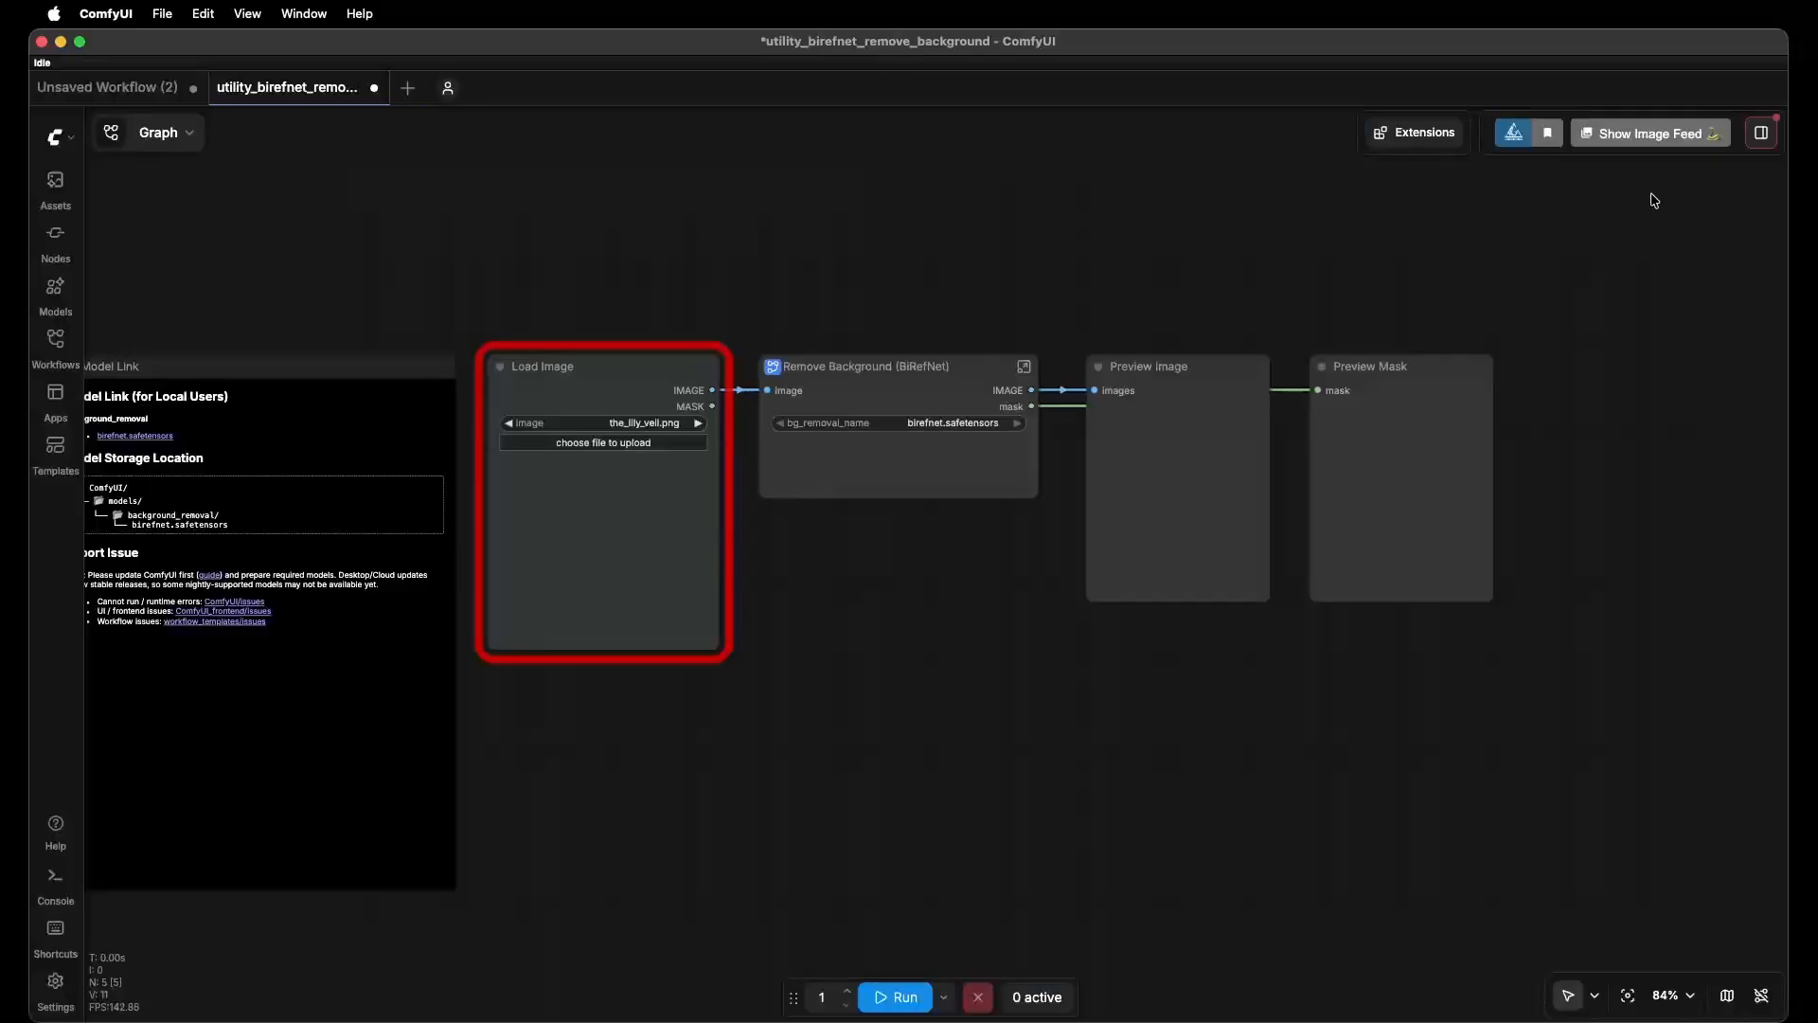
# Examine the Model Link note for the birefnet.safetensors download and its model storage folder.
pyautogui.moveTo(542, 296); pyautogui.dragTo(646, 273)
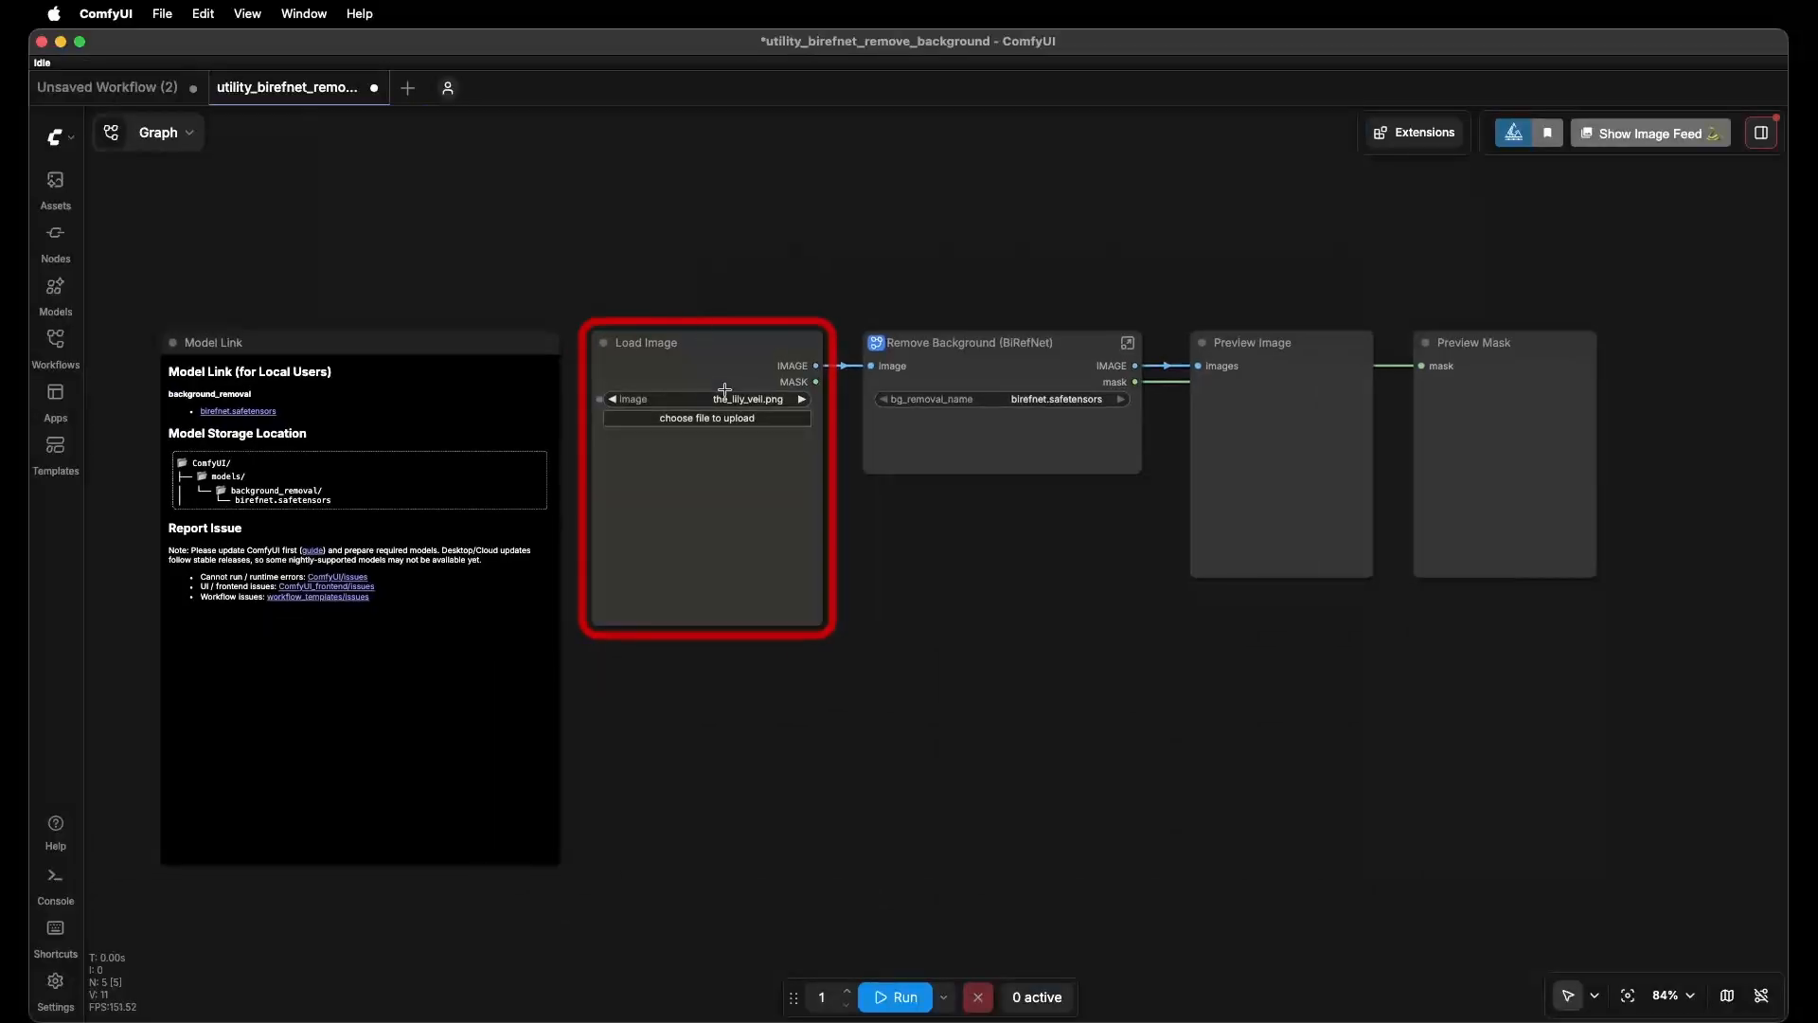
pyautogui.scroll(5, 449, 462)
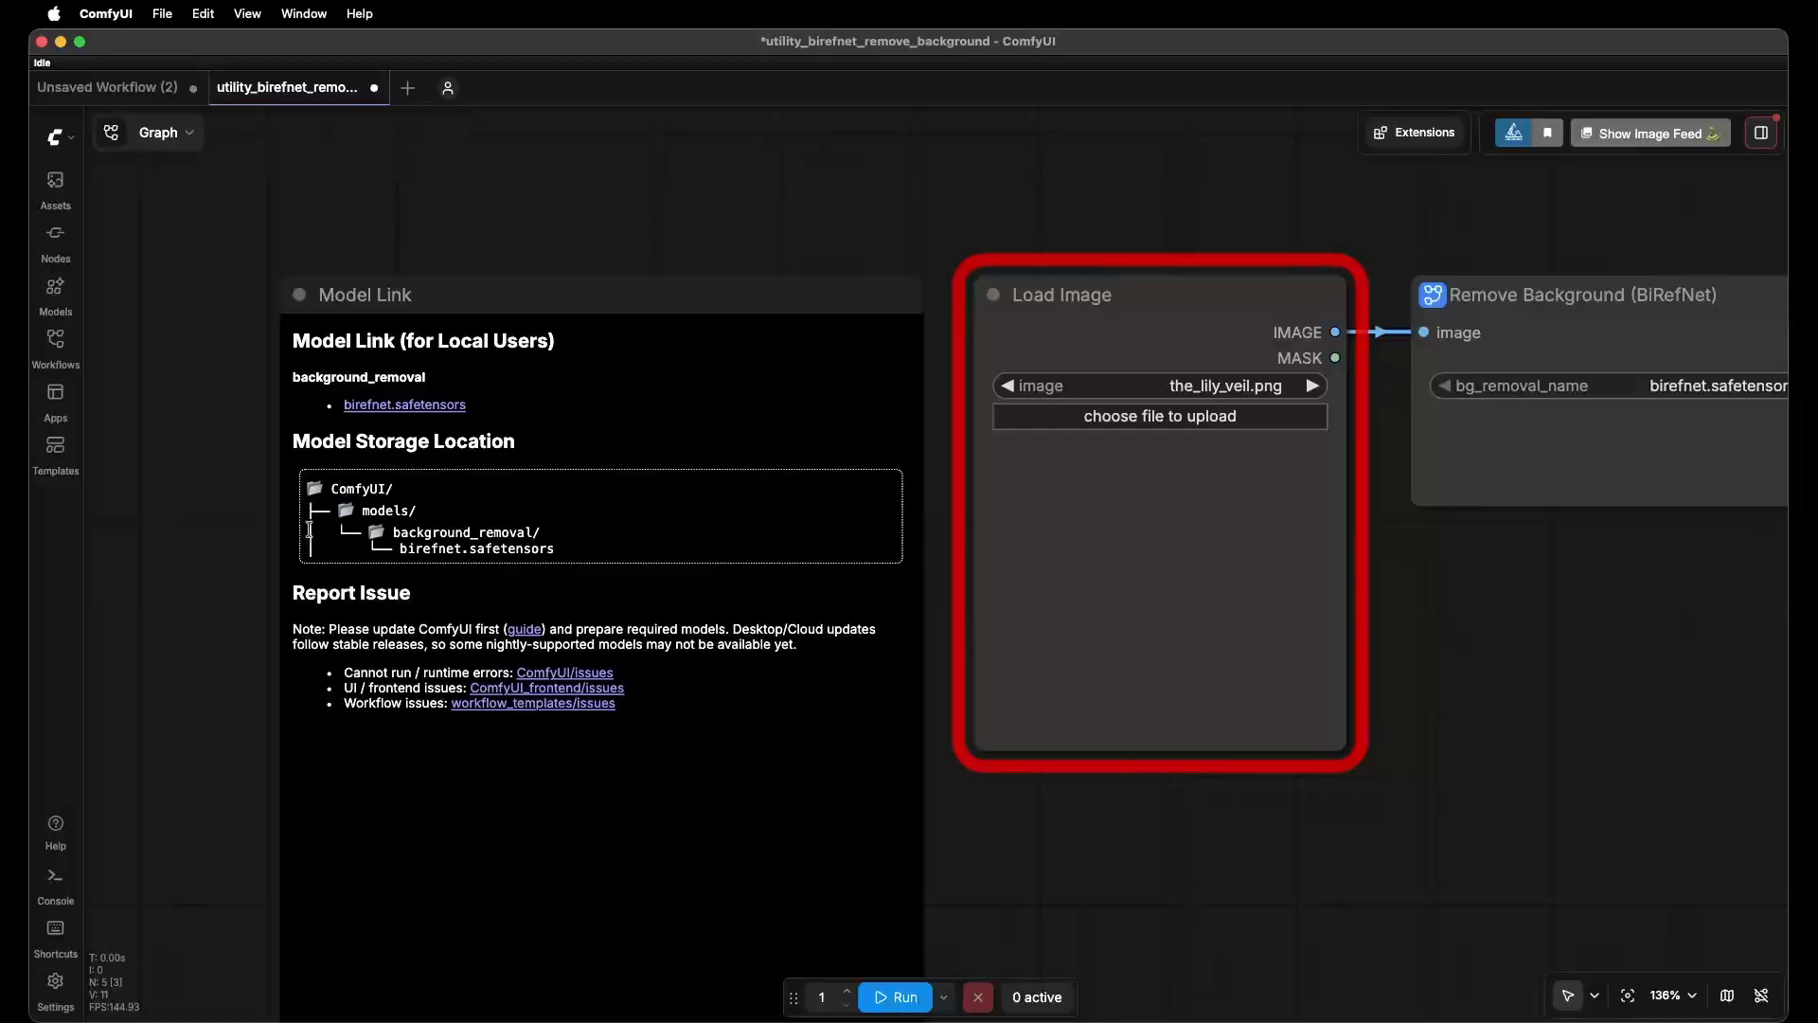
pyautogui.scroll(-3, 255, 414)
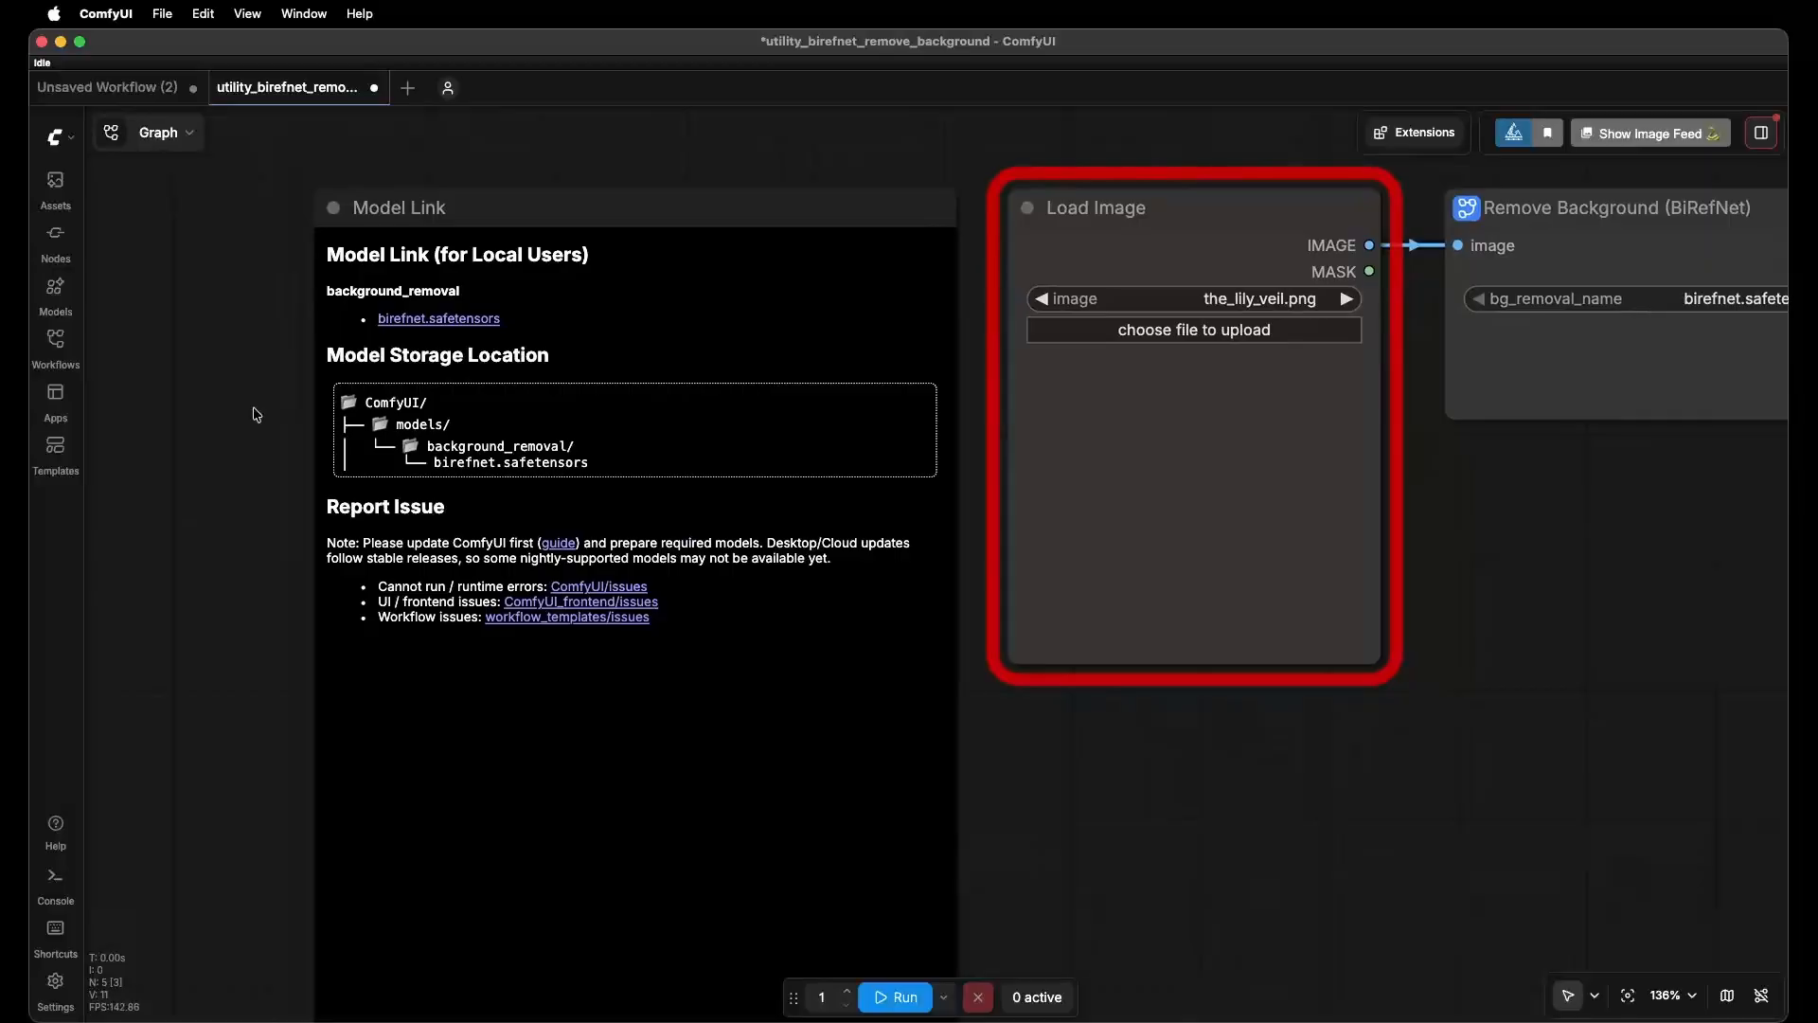
pyautogui.scroll(5, 261, 407)
pyautogui.scroll(4, 293, 402)
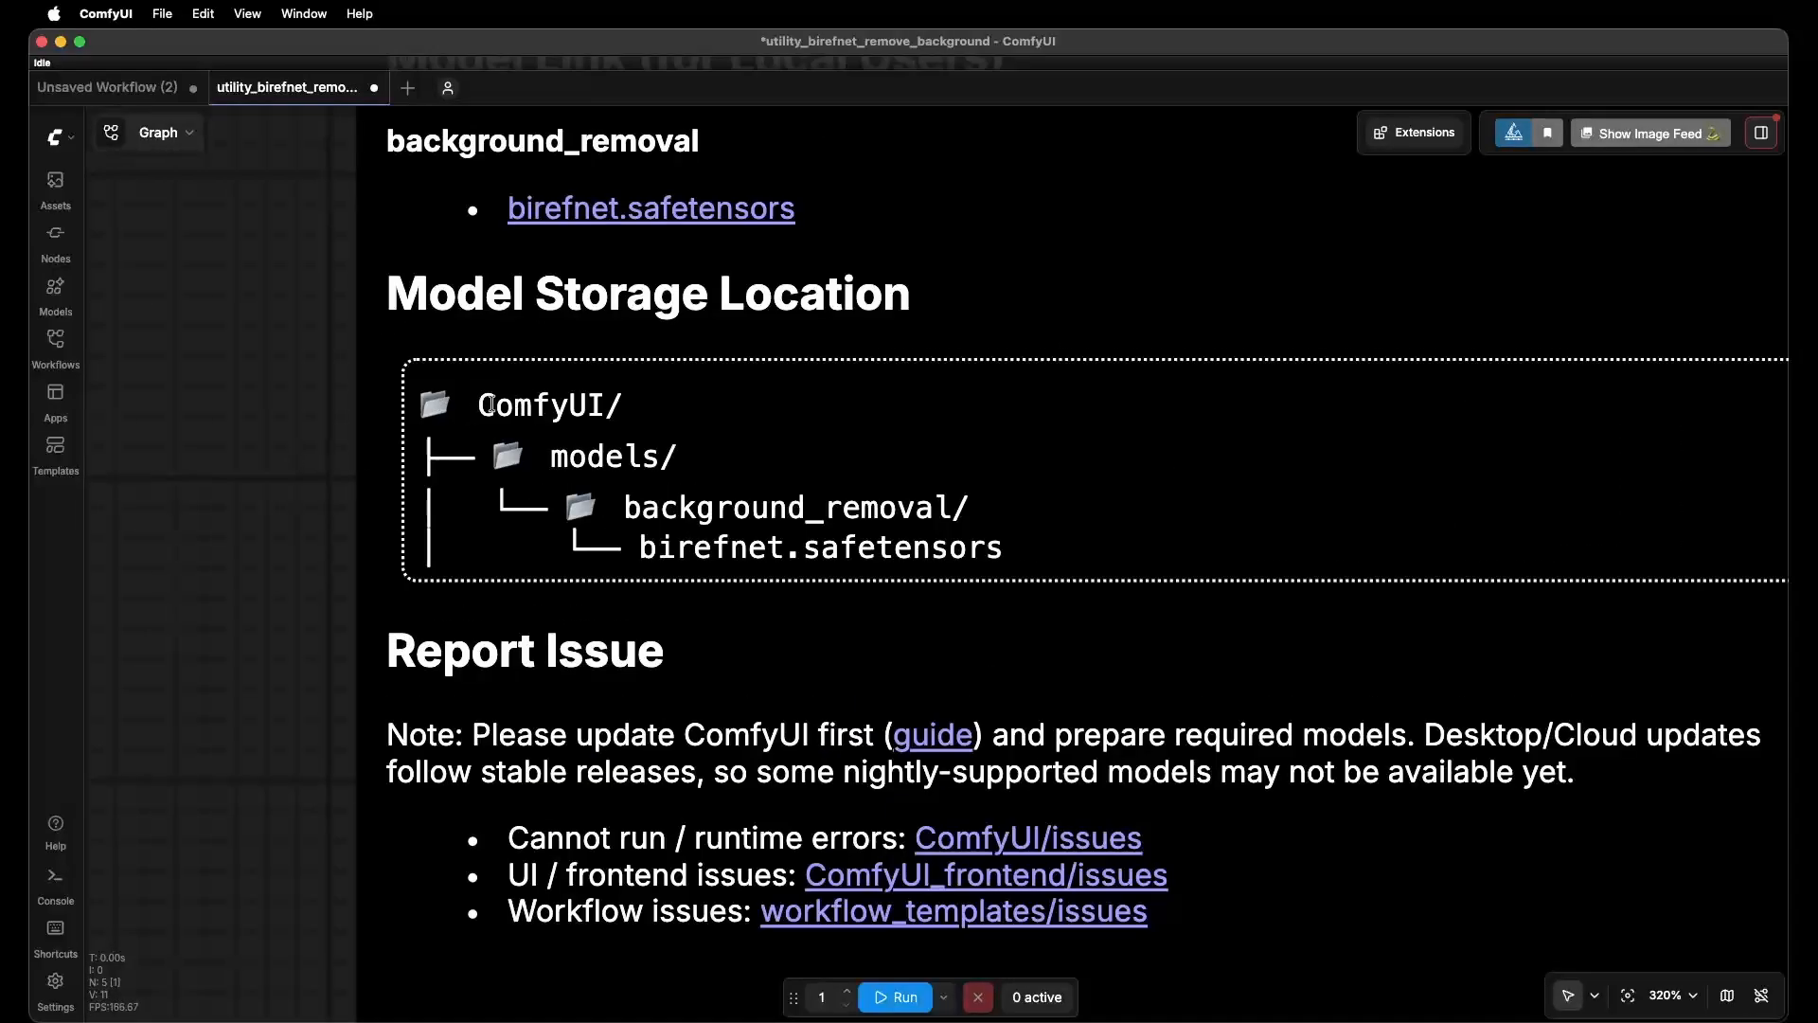
pyautogui.moveTo(490, 404); pyautogui.dragTo(1010, 548)
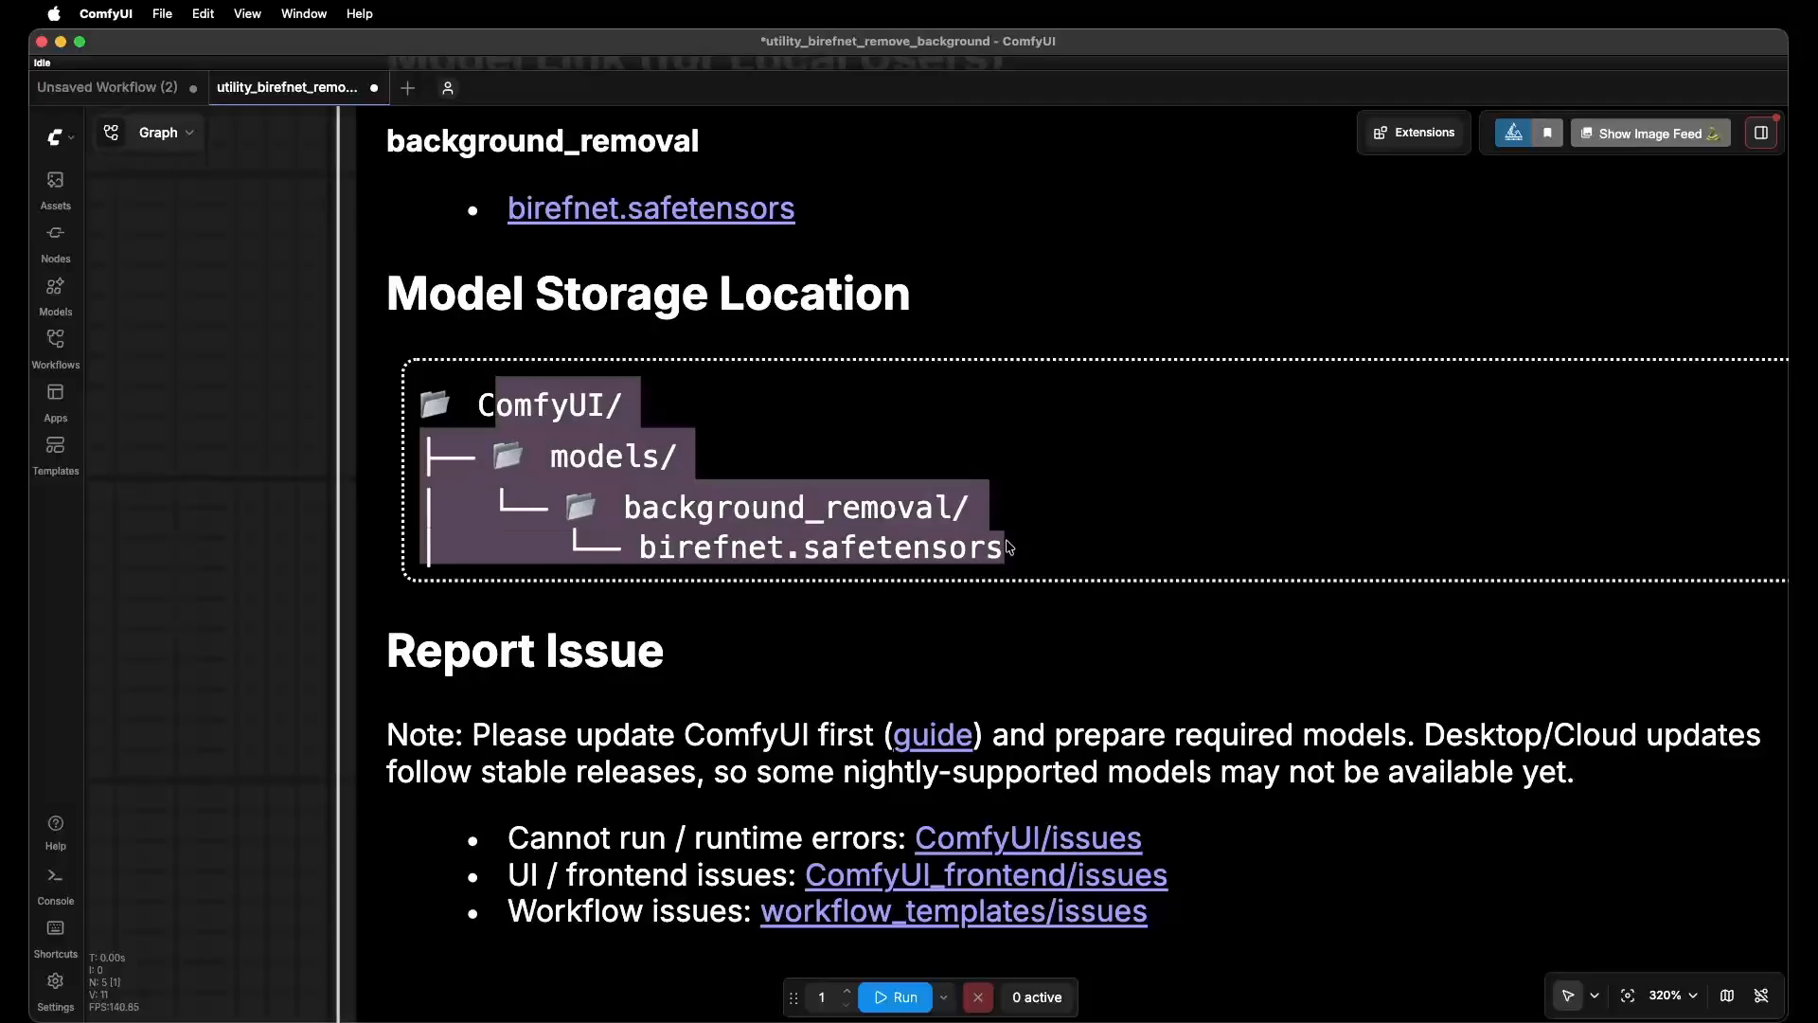
pyautogui.click(1009, 548)
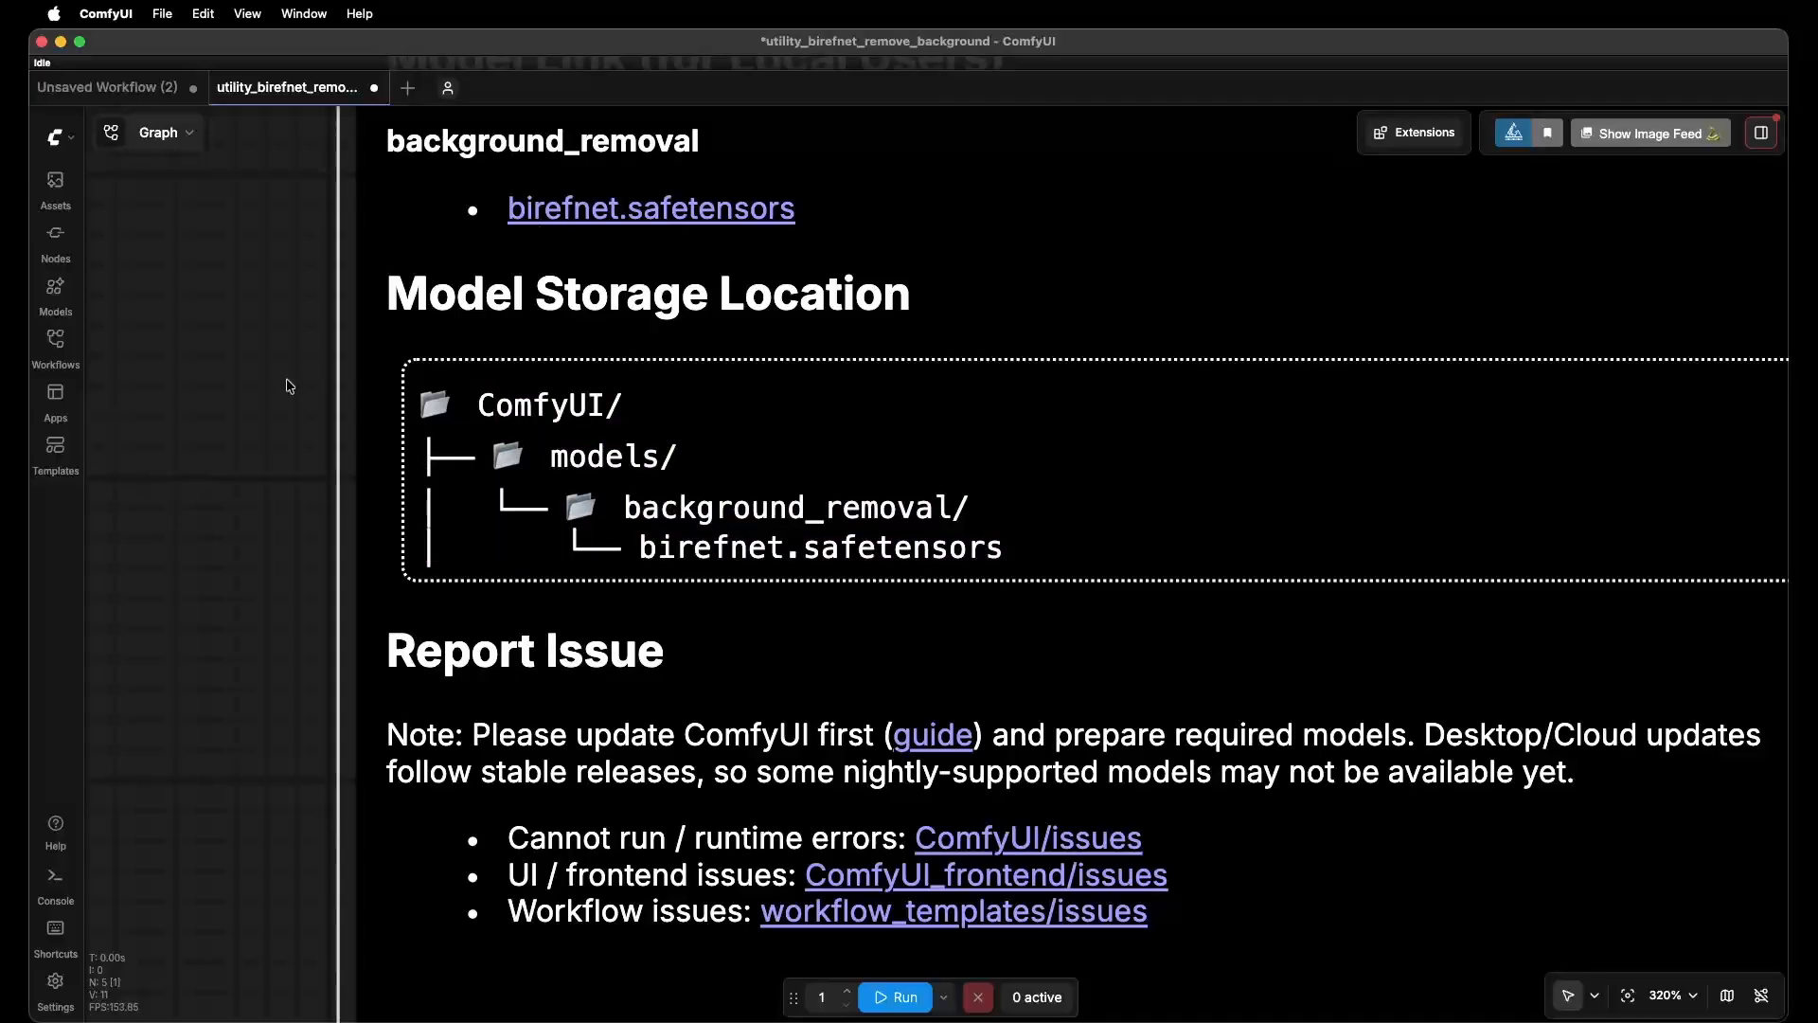
pyautogui.scroll(-4, 278, 378)
pyautogui.moveTo(516, 468); pyautogui.dragTo(733, 465)
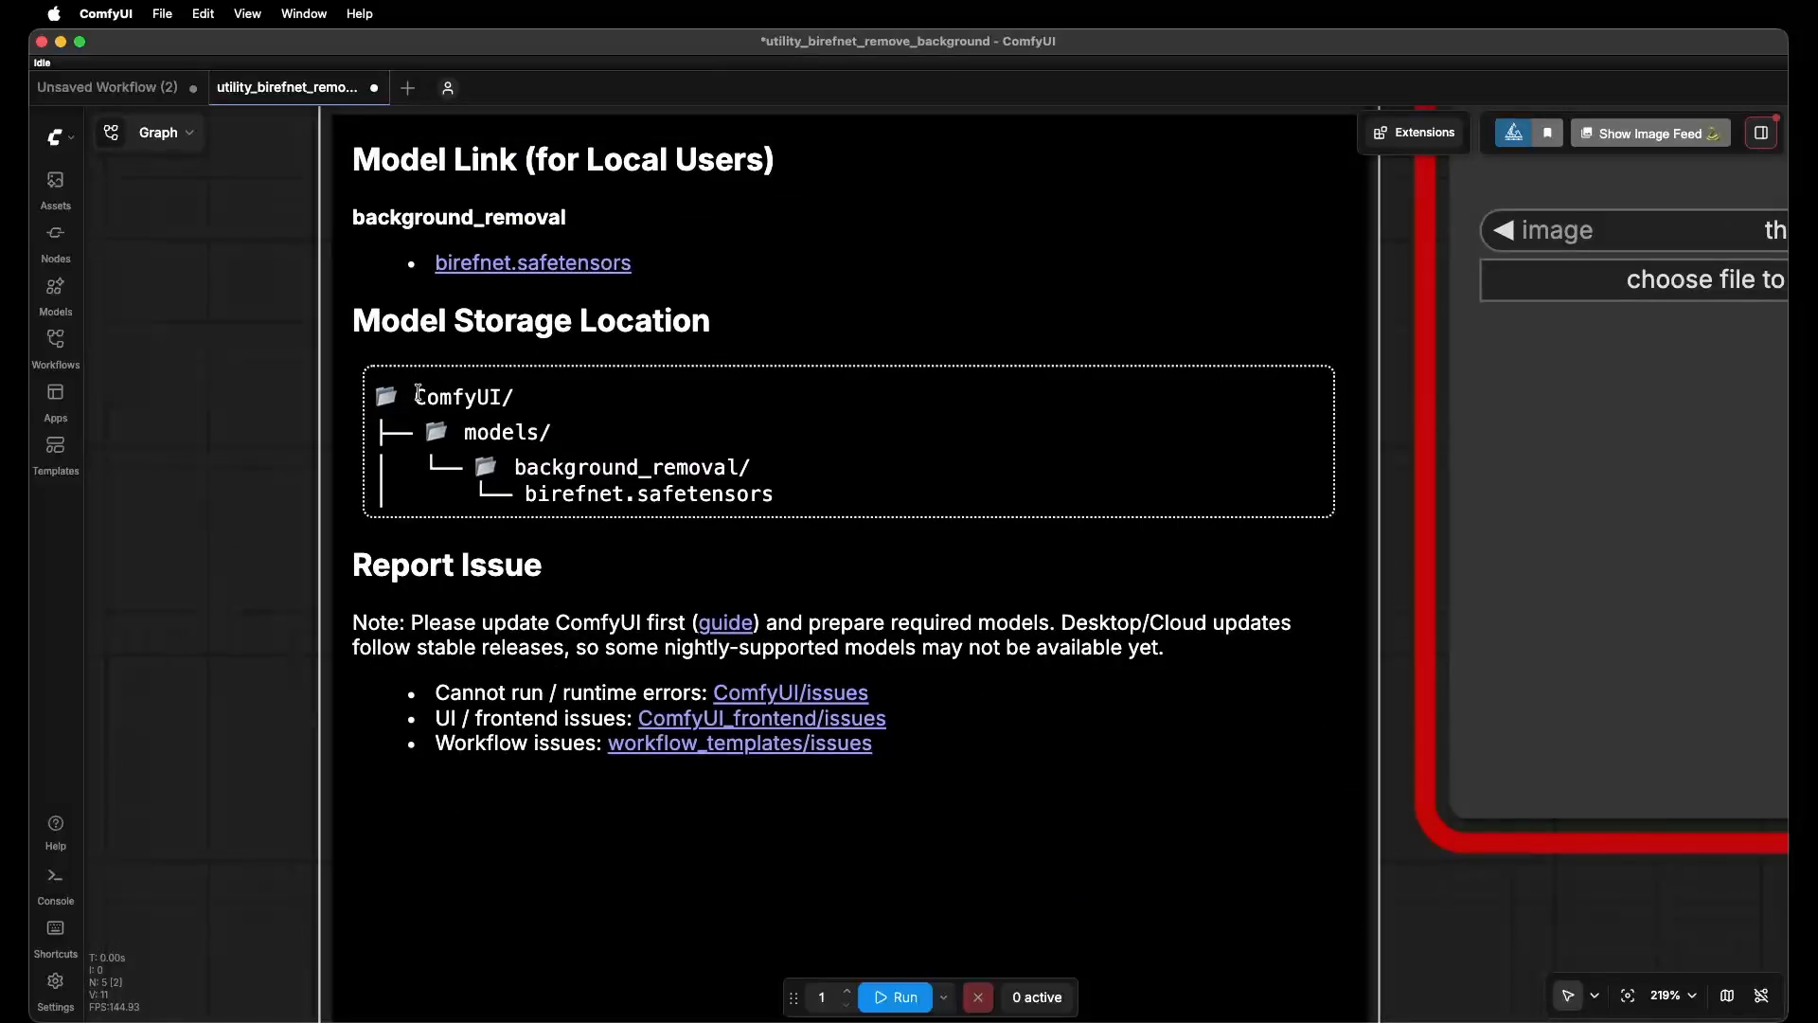
pyautogui.moveTo(418, 393); pyautogui.dragTo(763, 486)
pyautogui.click(528, 462)
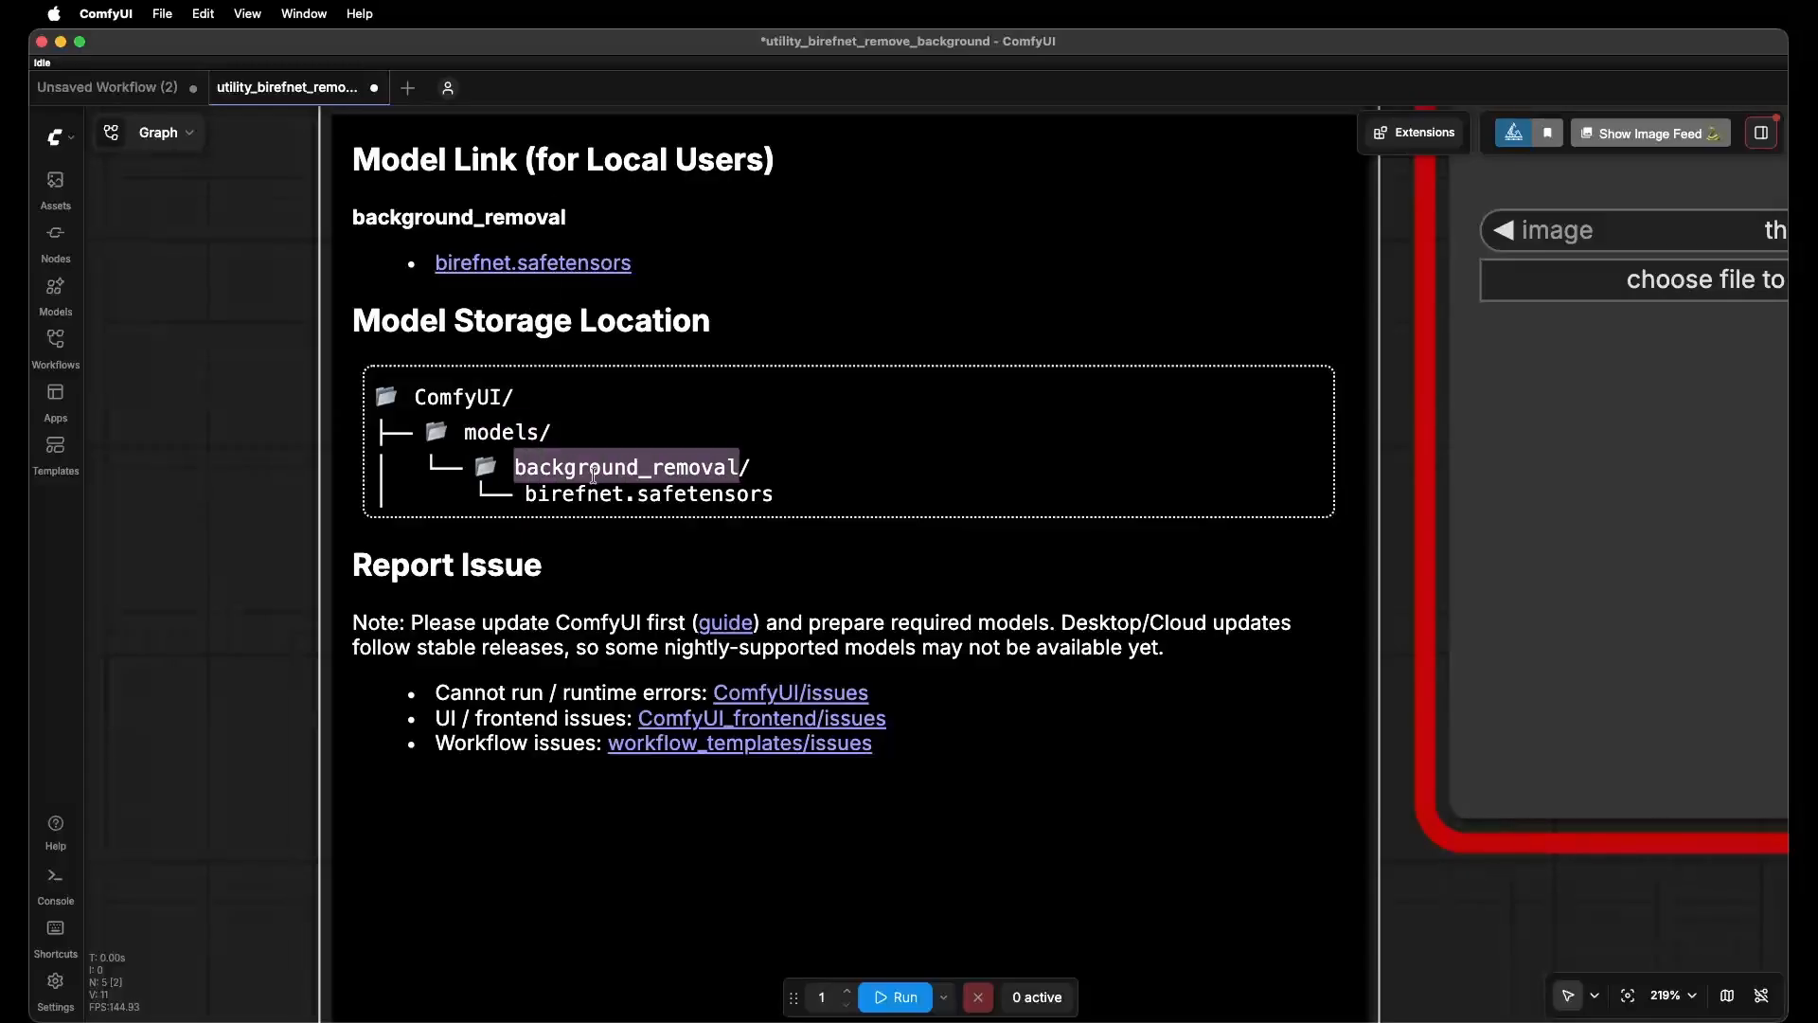
pyautogui.moveTo(536, 493); pyautogui.dragTo(681, 495)
pyautogui.click(682, 494)
# Check which model file the Remove Background (BiRefNet) node uses.
pyautogui.moveTo(1444, 311); pyautogui.dragTo(1048, 369)
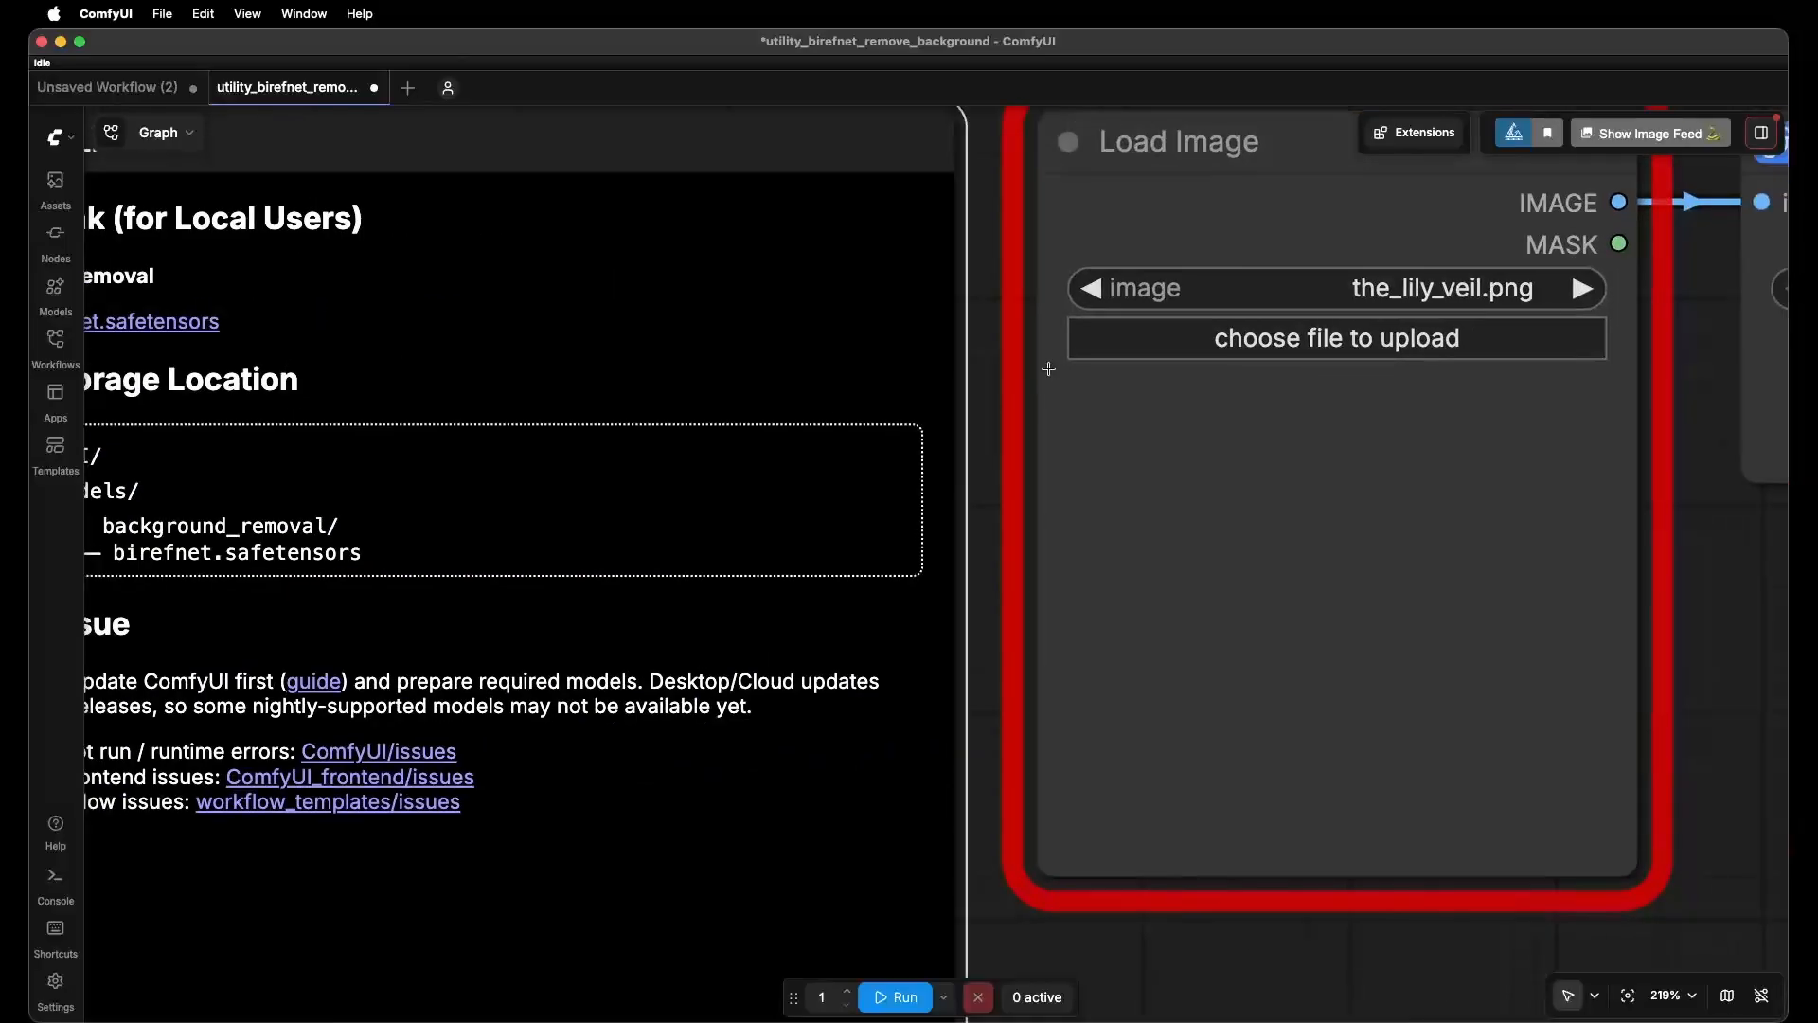
pyautogui.scroll(-5, 1042, 369)
pyautogui.click(1332, 815)
pyautogui.moveTo(1489, 596); pyautogui.dragTo(1148, 678)
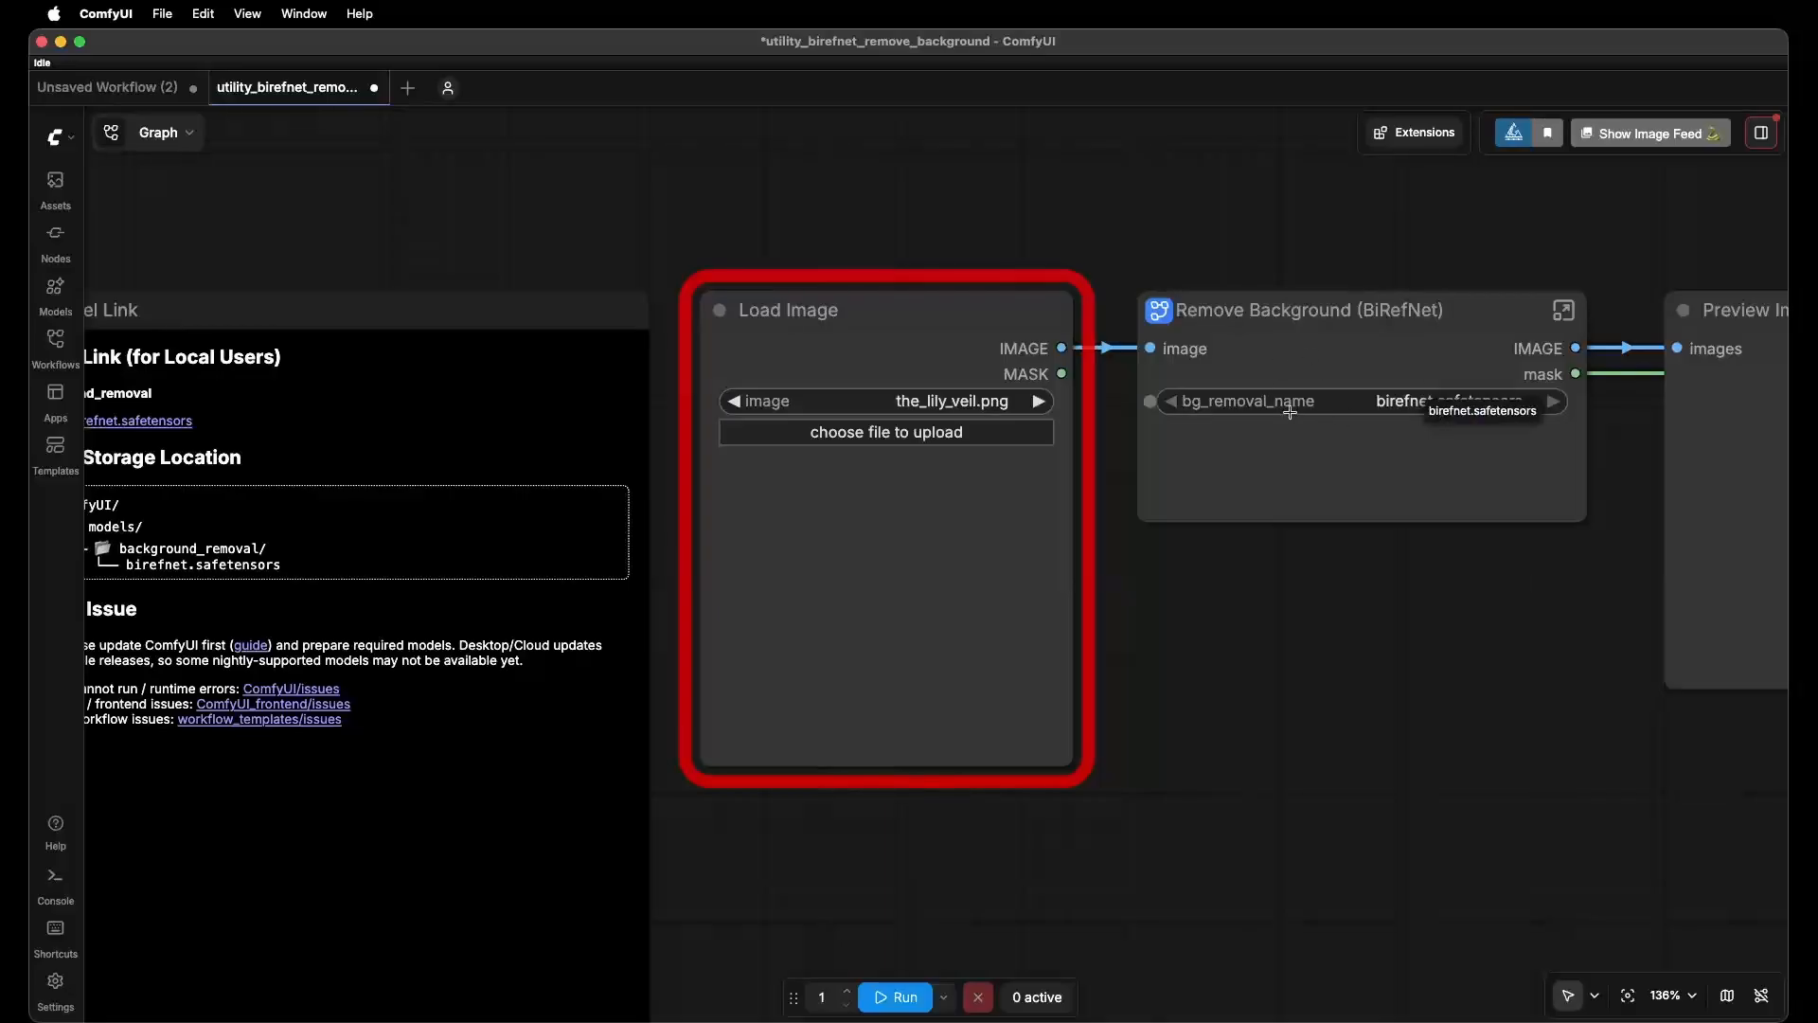
pyautogui.click(1340, 468)
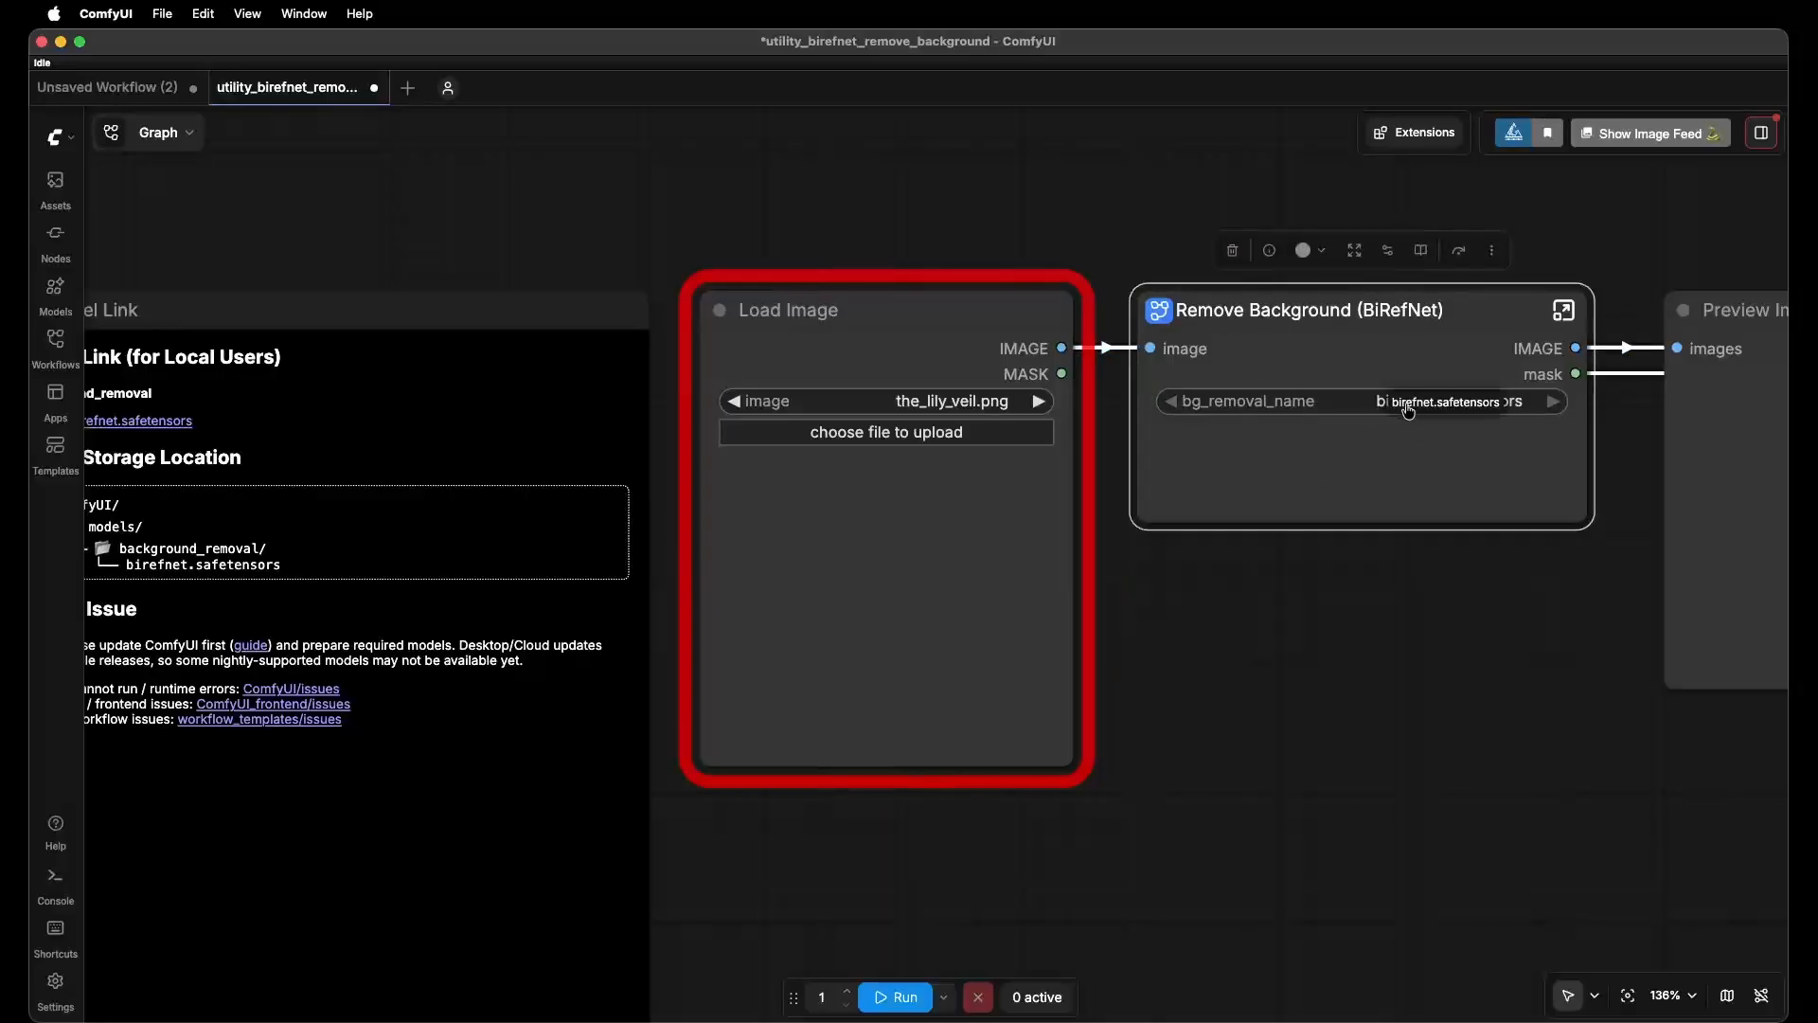
pyautogui.scroll(-1, 1501, 628)
pyautogui.scroll(-4, 1501, 628)
pyautogui.moveTo(1430, 622); pyautogui.dragTo(816, 588)
pyautogui.scroll(1, 1222, 628)
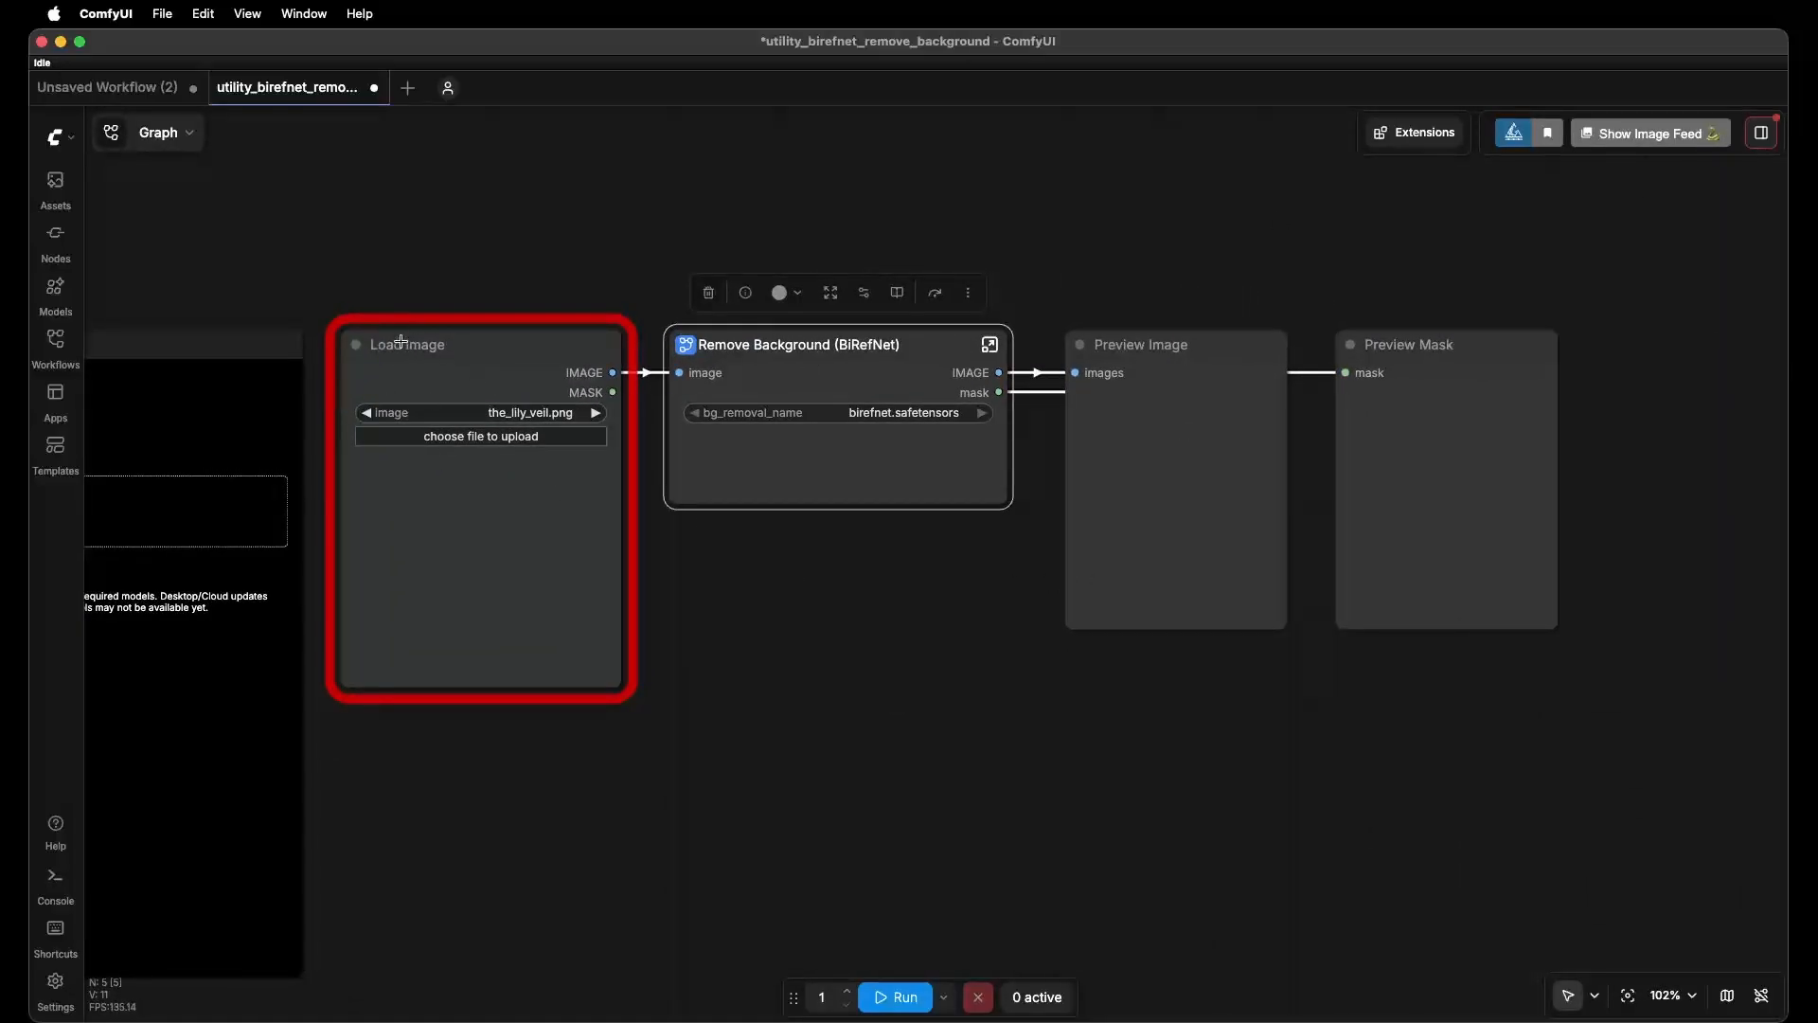
pyautogui.click(545, 409)
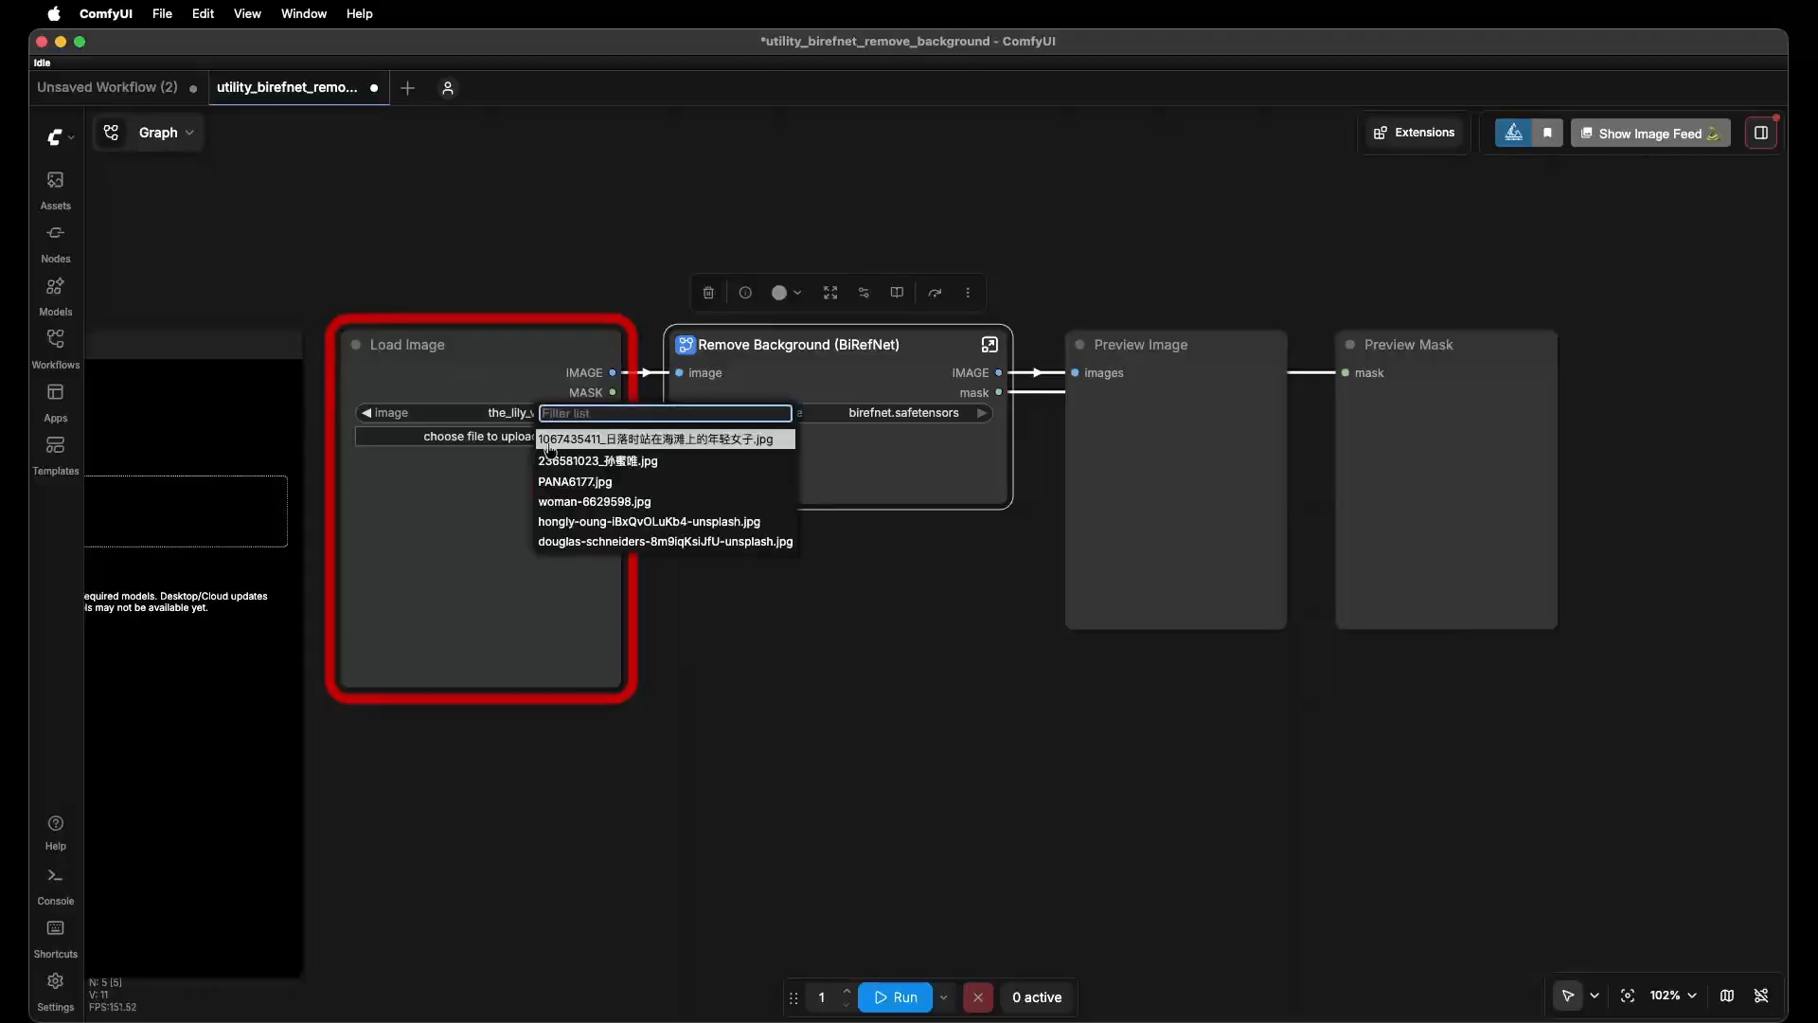
pyautogui.click(547, 443)
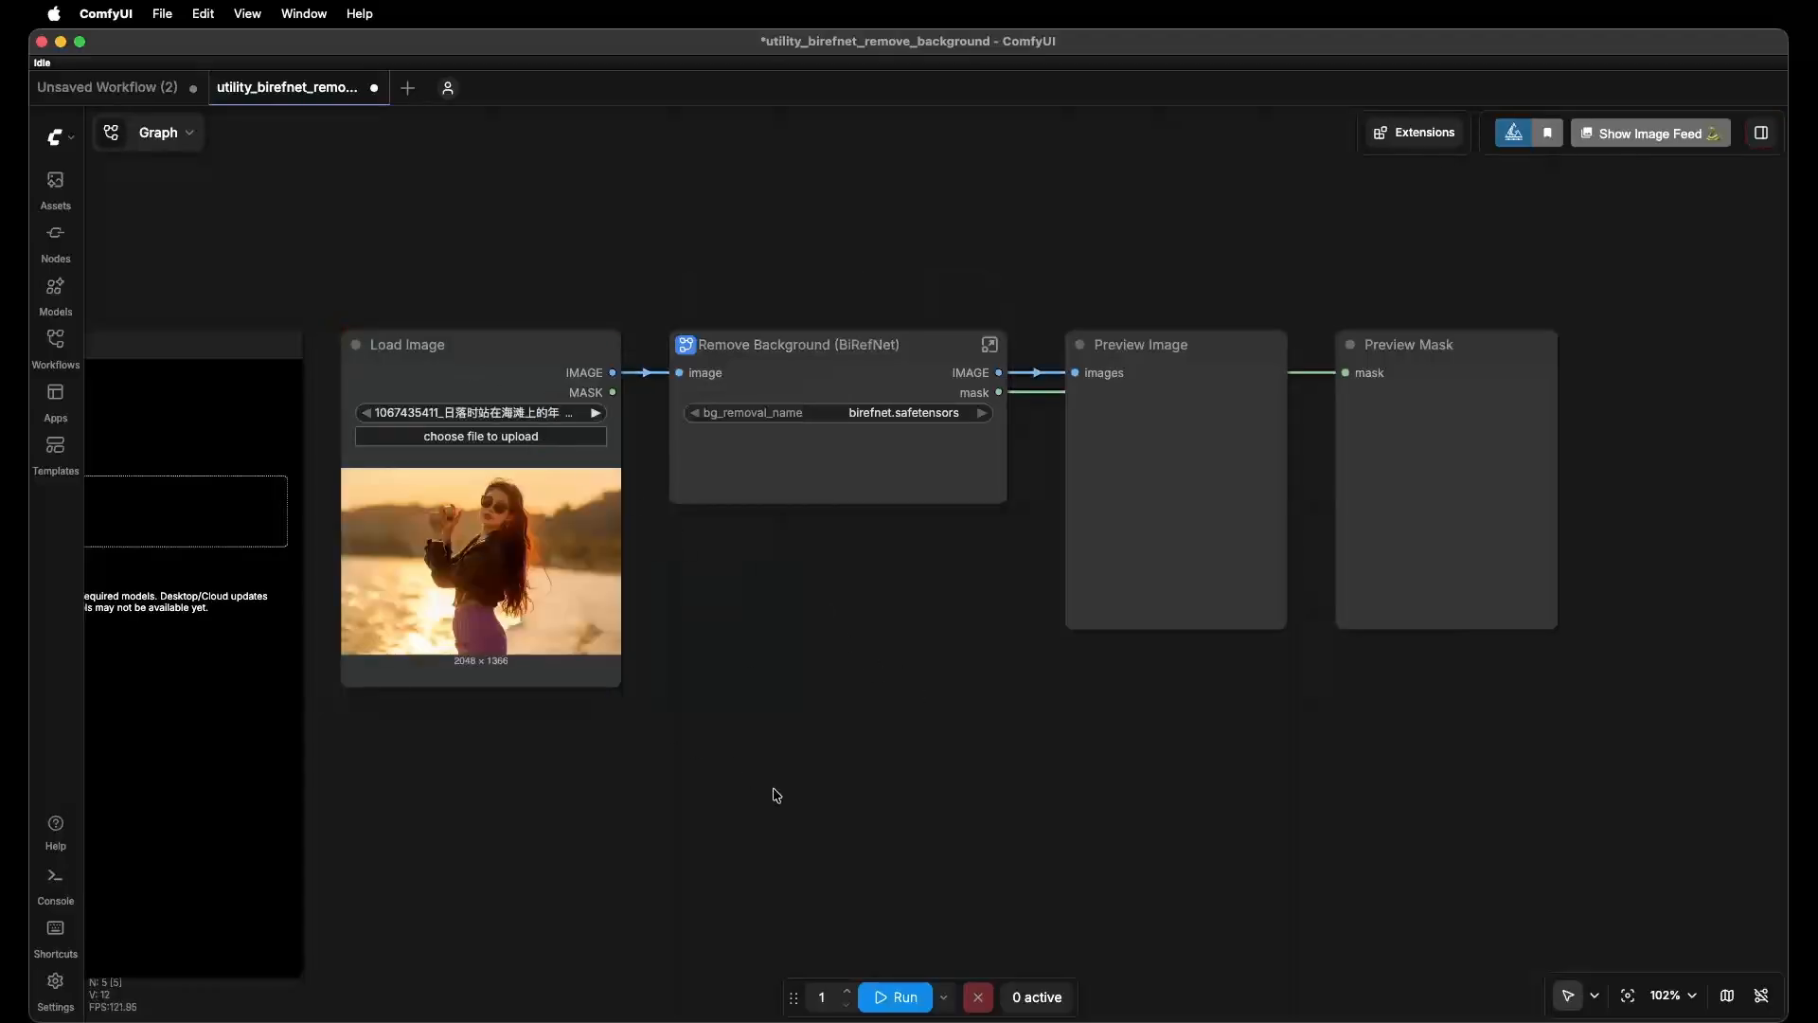
# Run the background removal workflow on the beach photo and view the resulting cutout and mask previews.
pyautogui.click(881, 992)
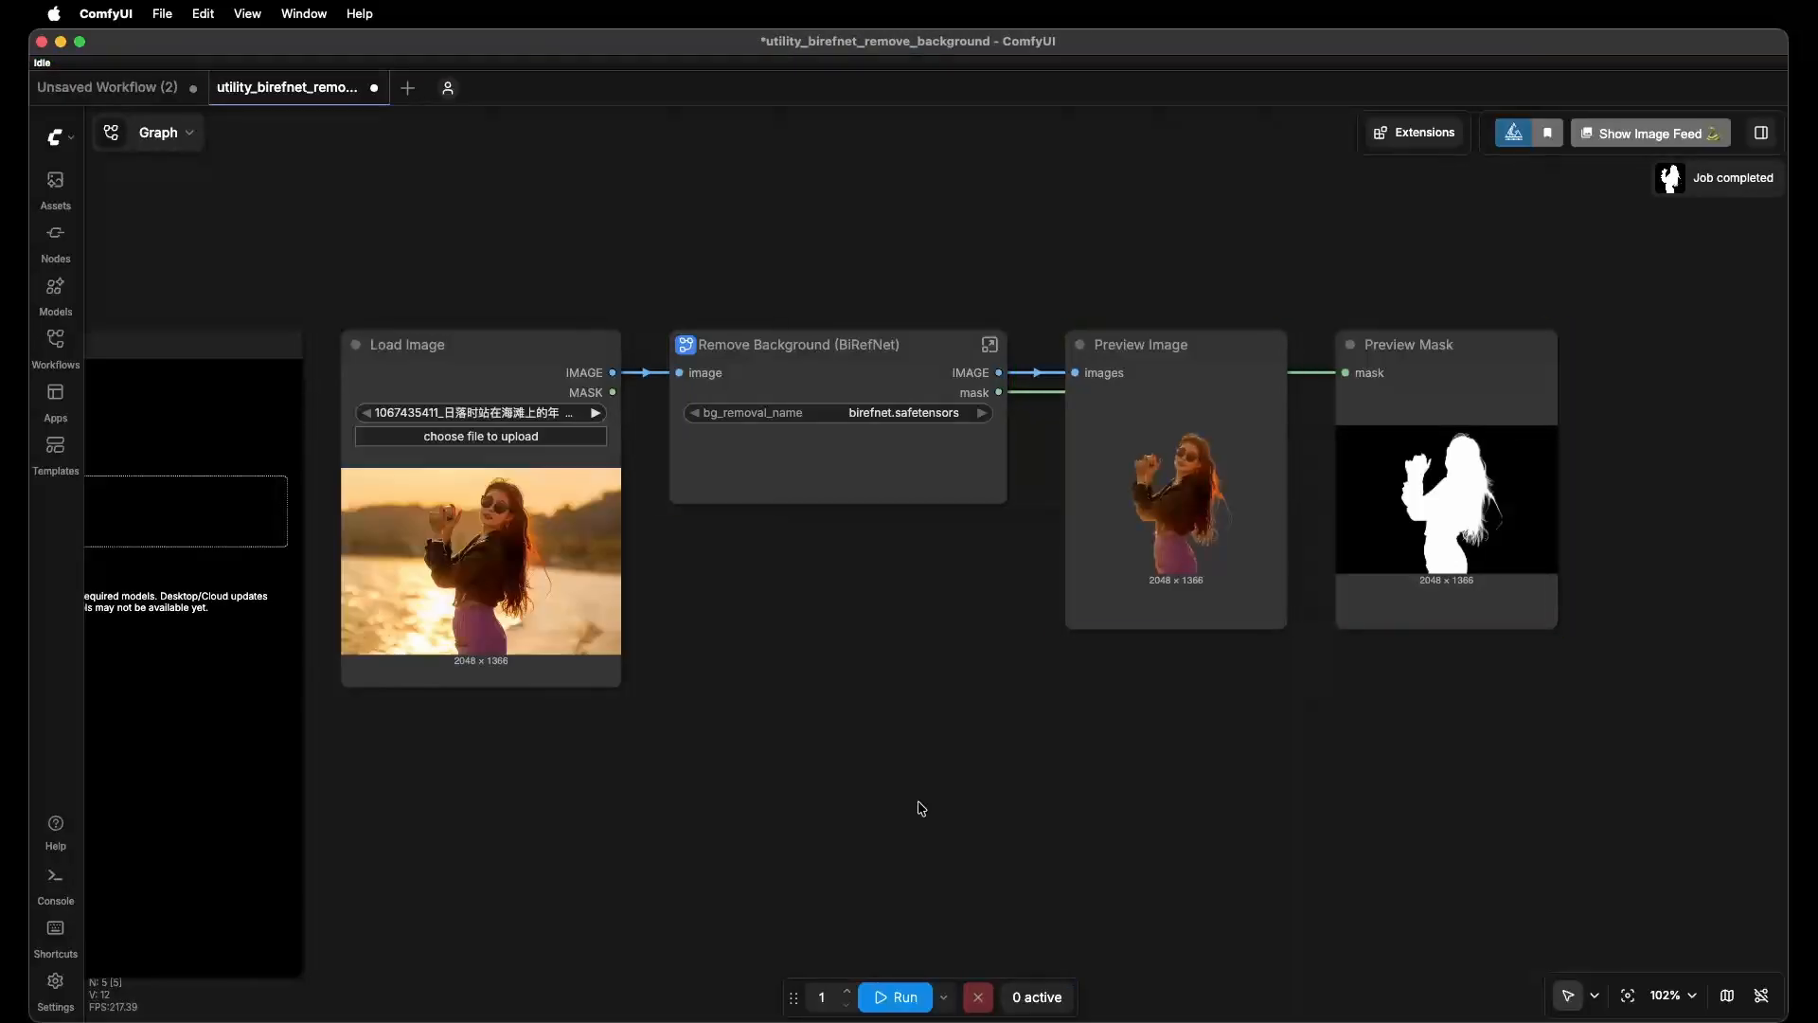
pyautogui.scroll(5, 933, 799)
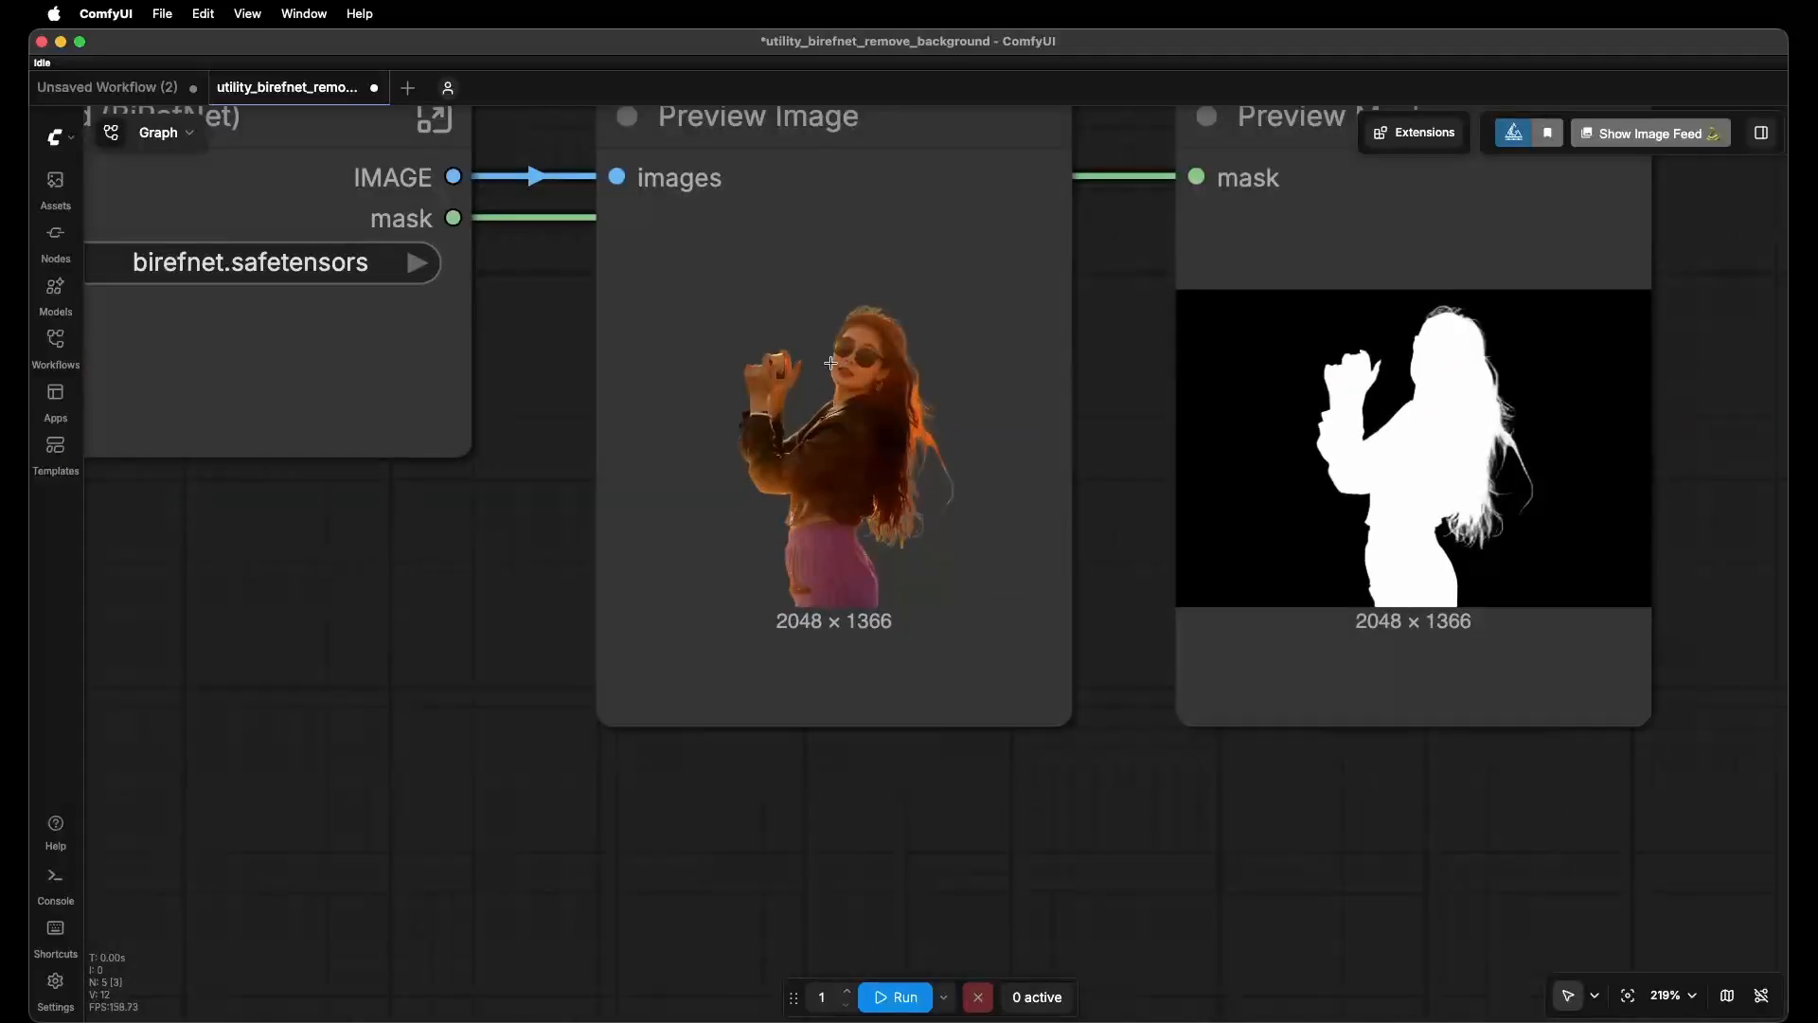
pyautogui.scroll(4, 899, 514)
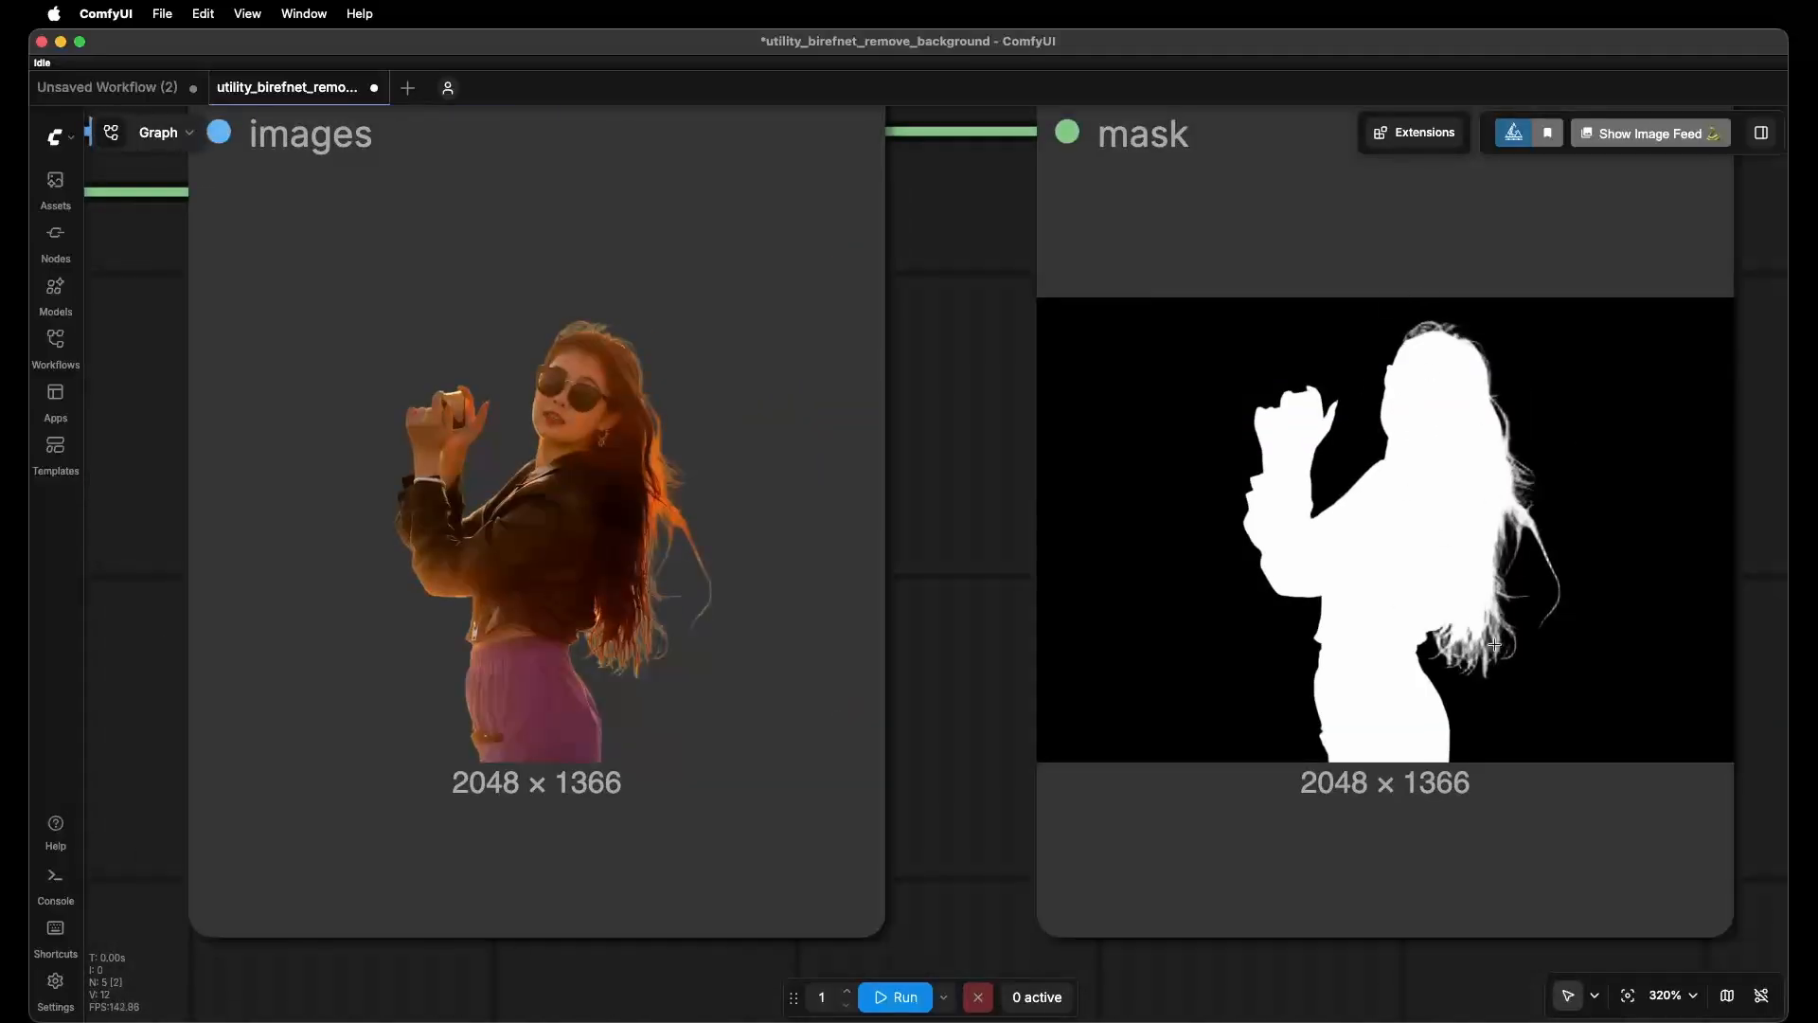
# Examine the beach woman's cutout in Preview Image up close, checking the hair strands, hands, jacket and trouser edges.
pyautogui.scroll(10, 580, 423)
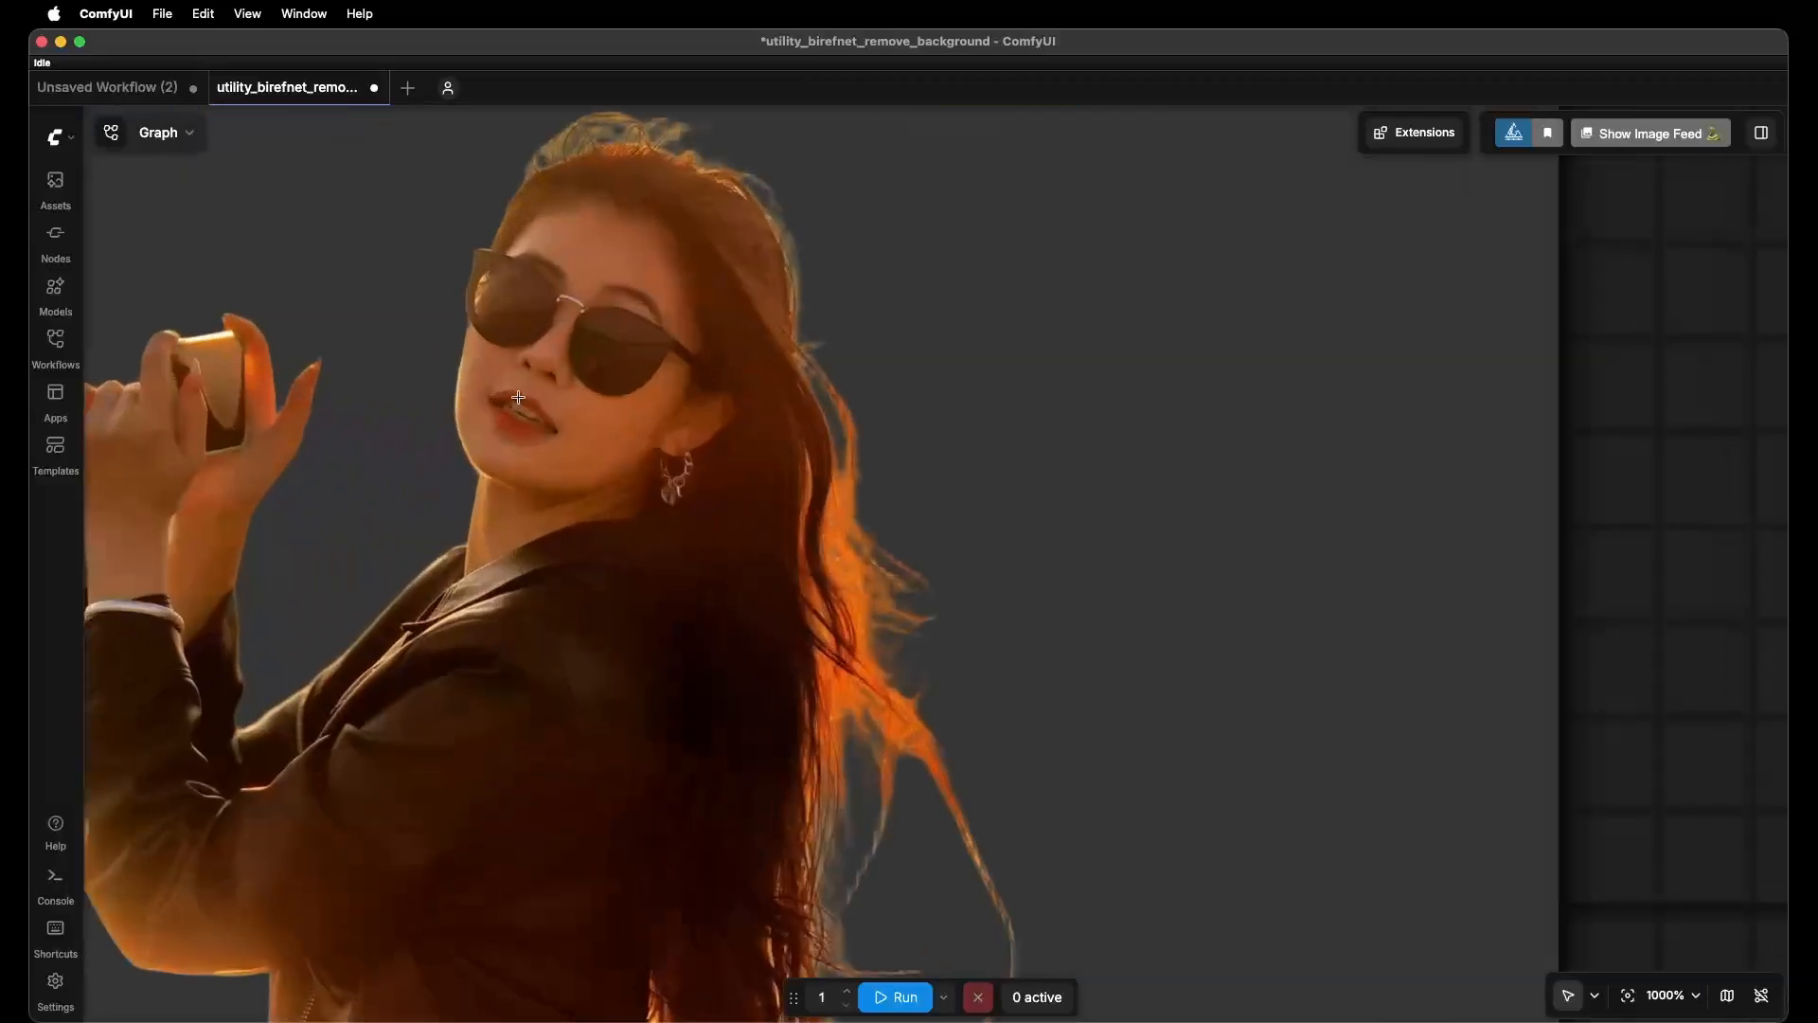
pyautogui.scroll(-5, 657, 550)
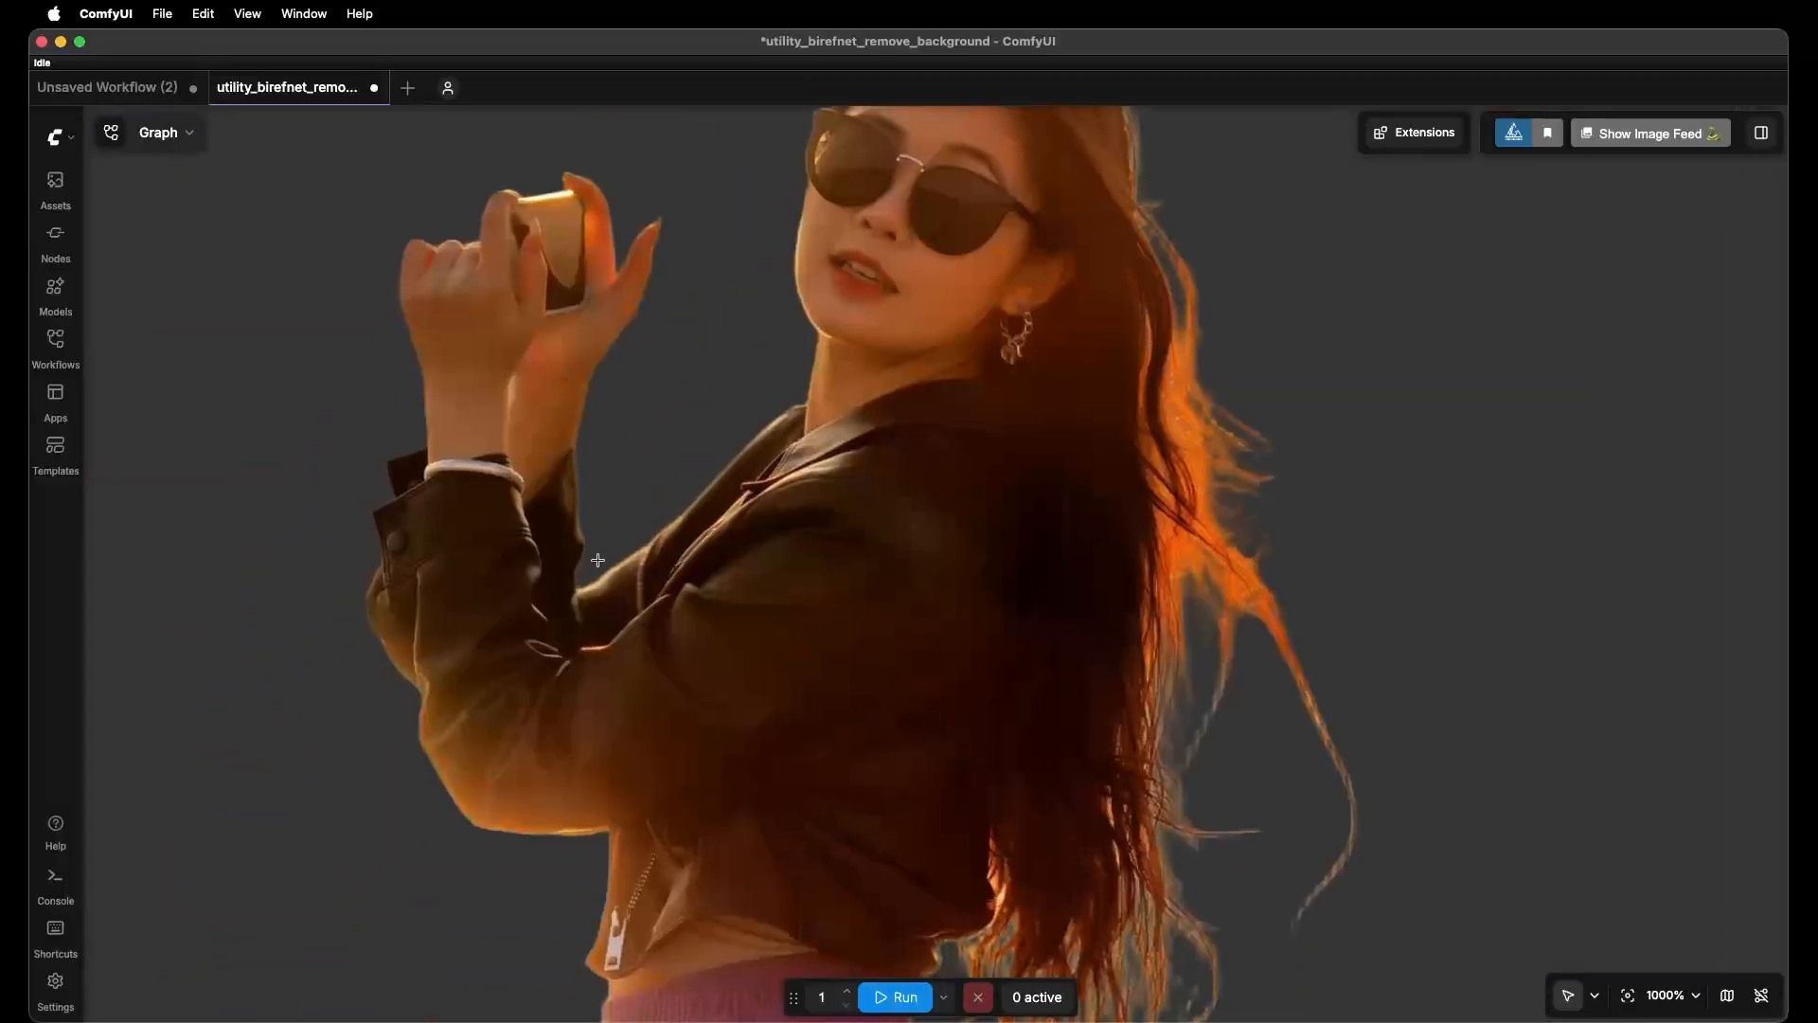
pyautogui.scroll(-8, 609, 439)
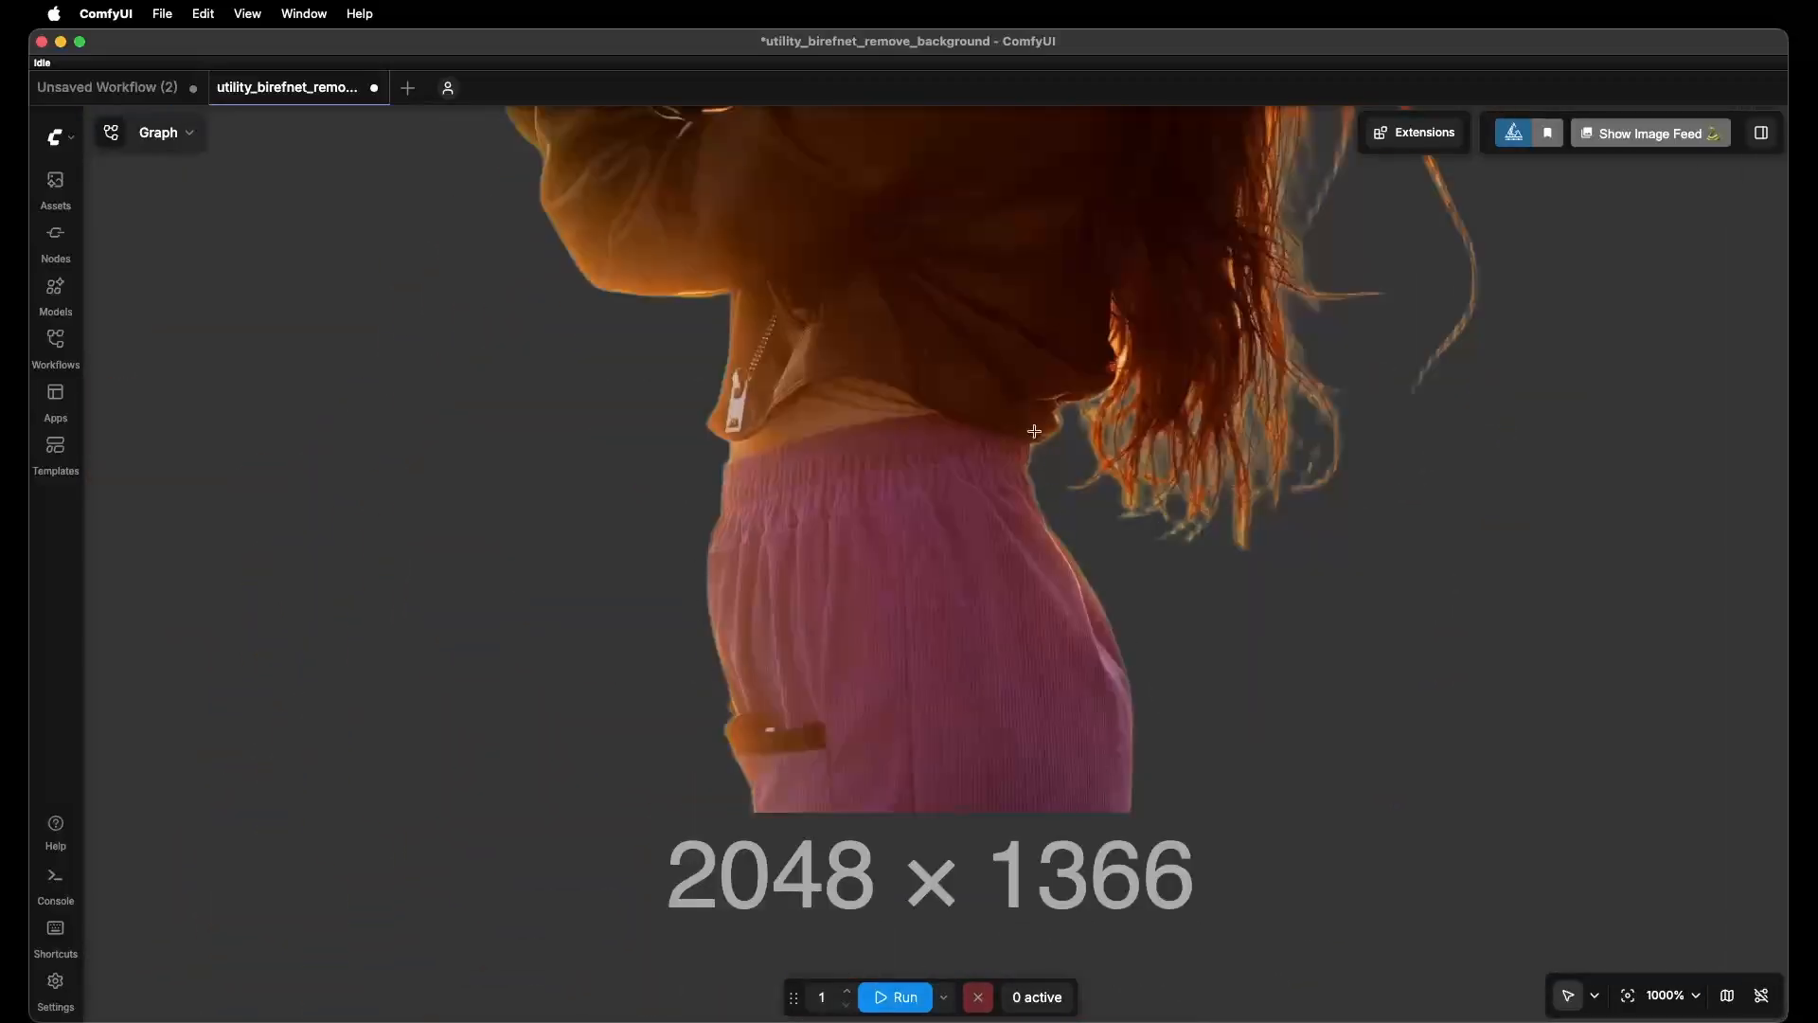
pyautogui.scroll(3, 1034, 431)
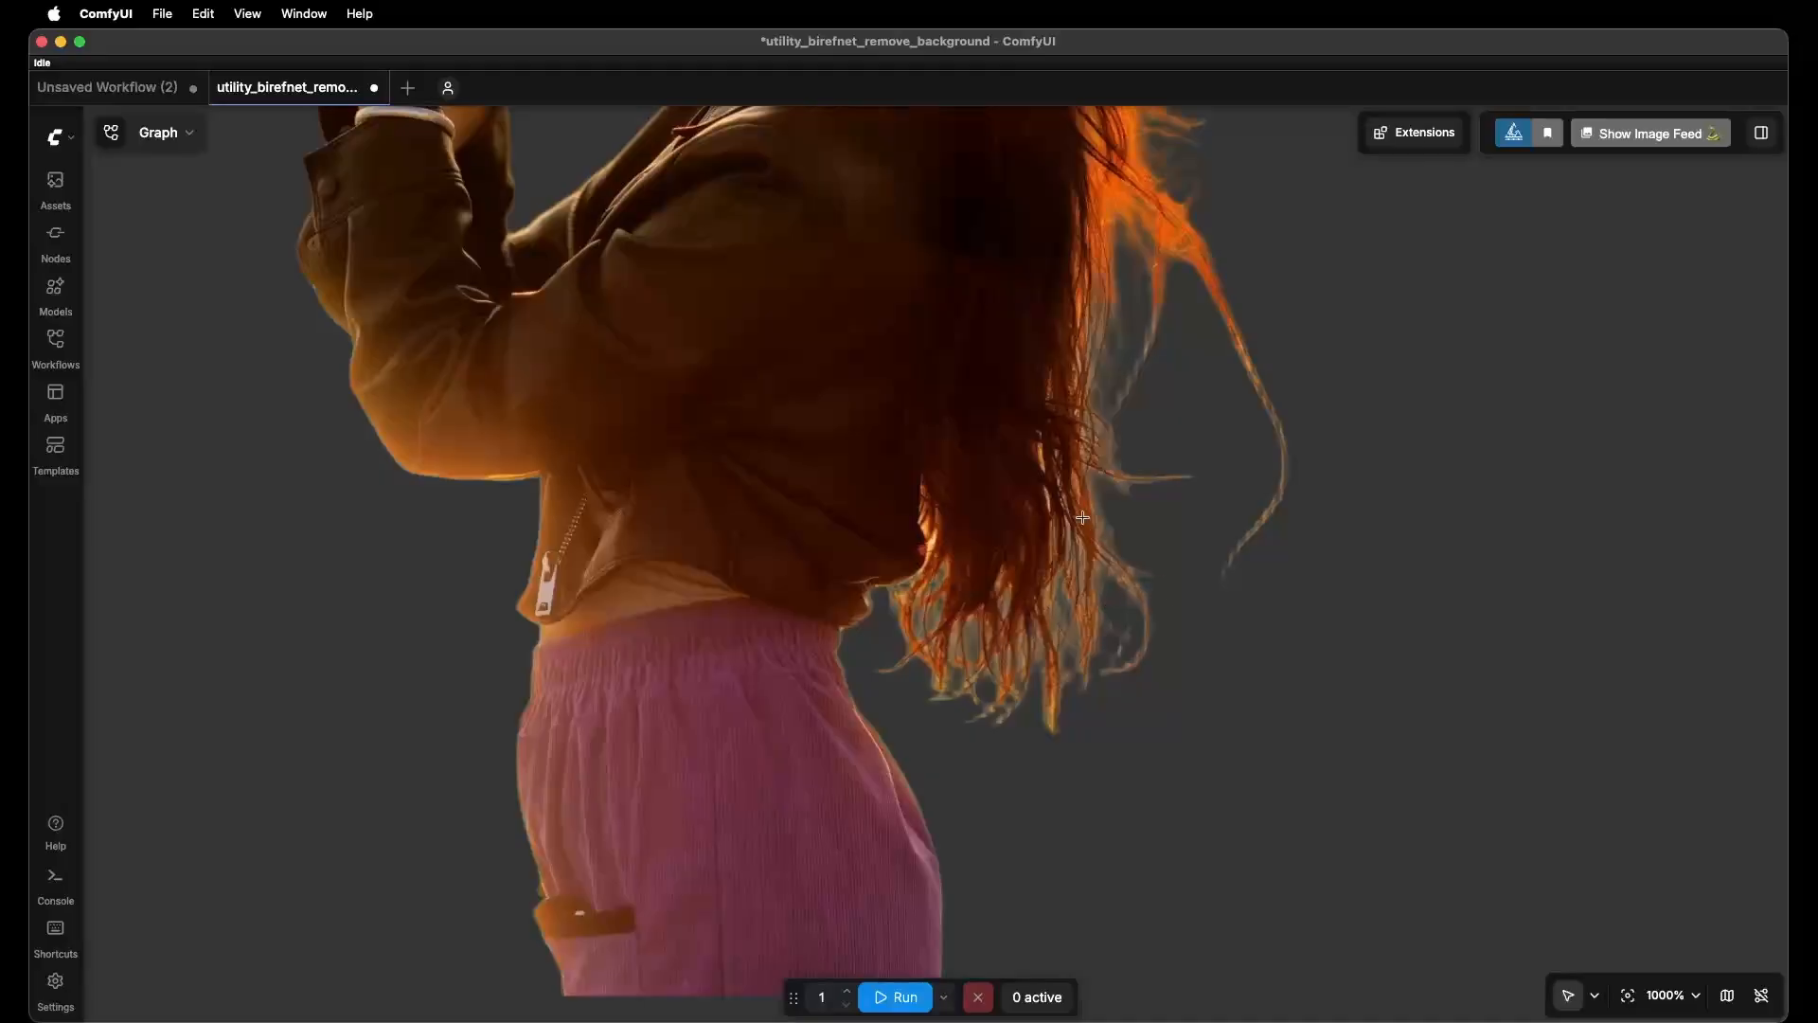
pyautogui.scroll(5, 1082, 517)
pyautogui.scroll(-3, 1109, 687)
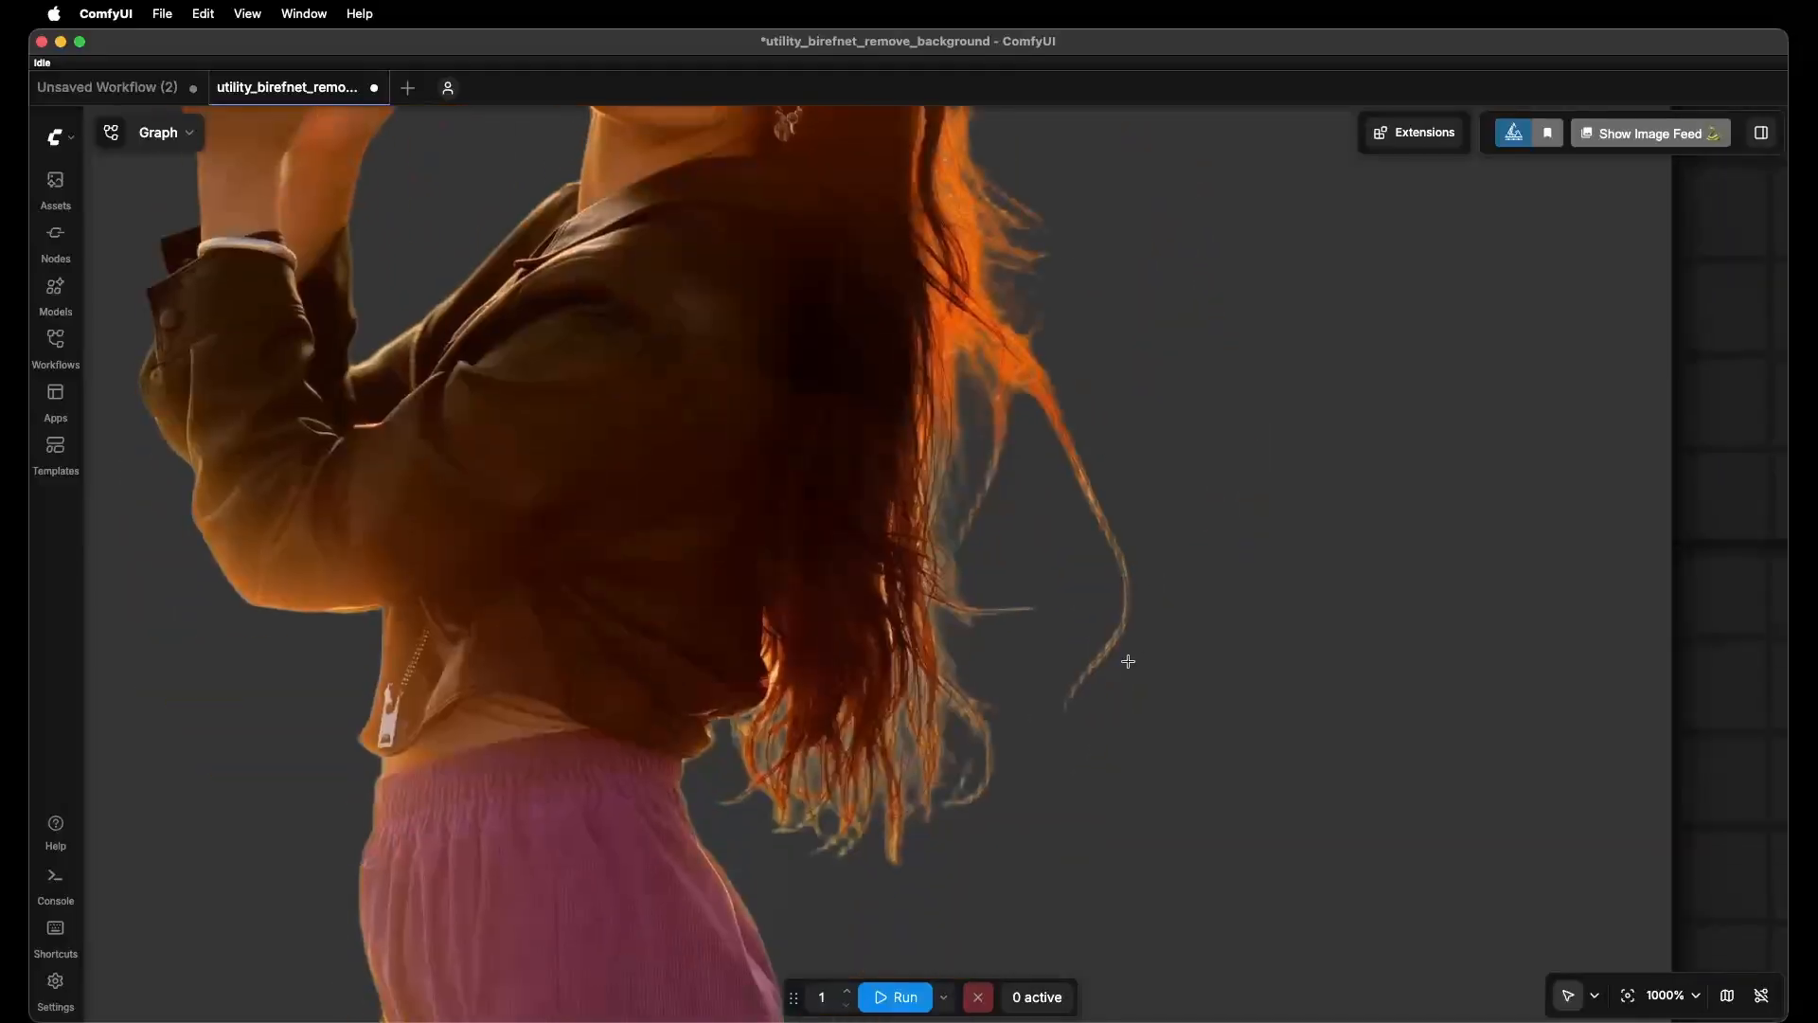
pyautogui.scroll(6, 1012, 358)
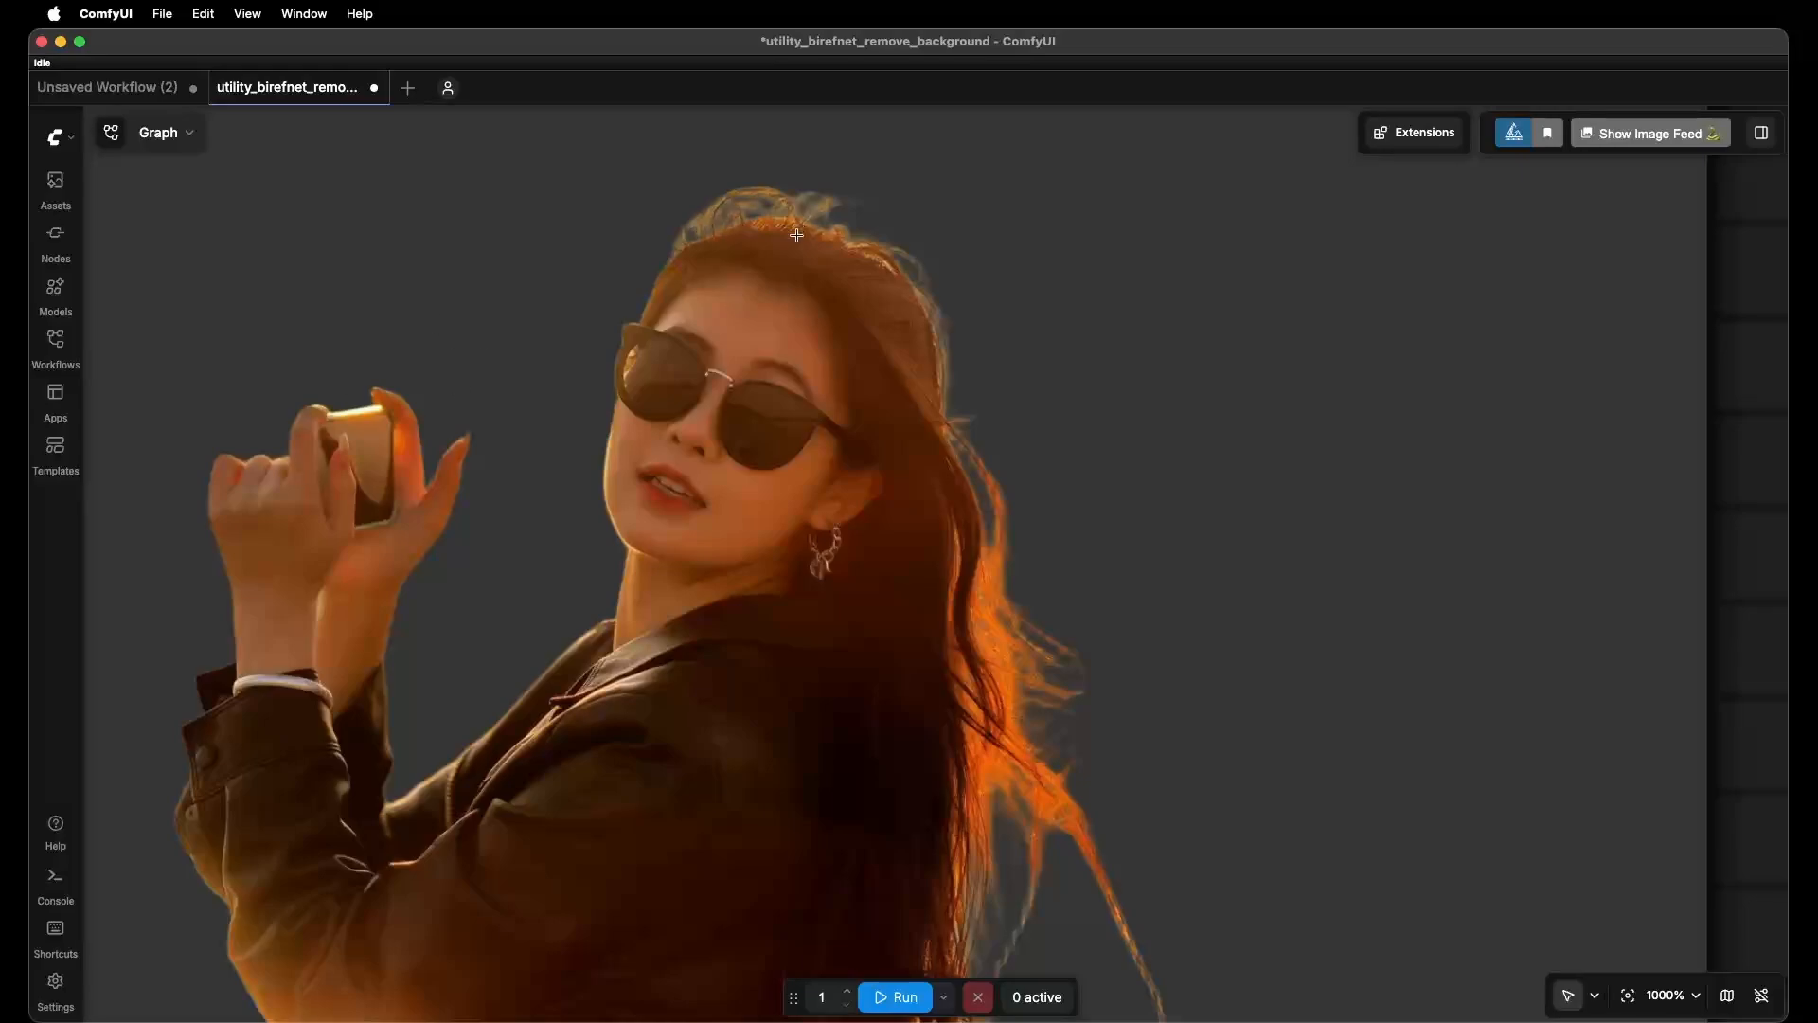
pyautogui.moveTo(562, 574); pyautogui.dragTo(710, 254)
pyautogui.moveTo(717, 861); pyautogui.dragTo(692, 345)
pyautogui.moveTo(653, 411); pyautogui.dragTo(643, 807)
pyautogui.scroll(-17, 722, 578)
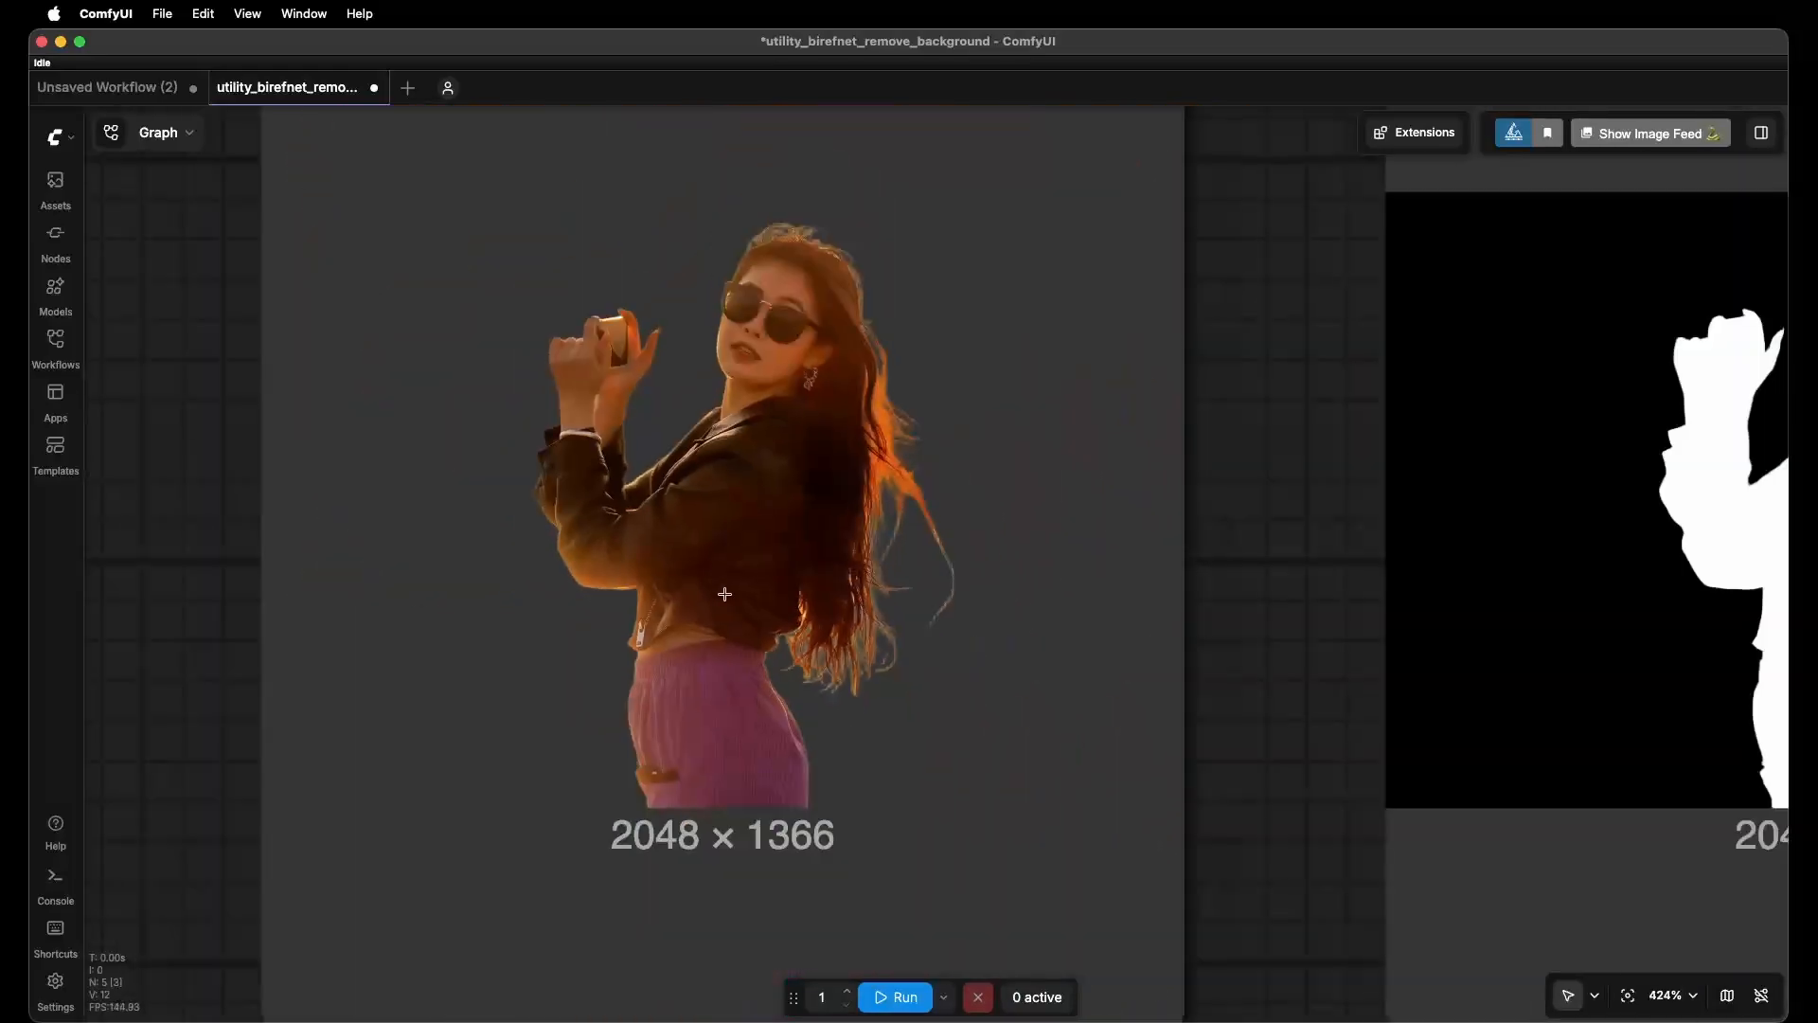
pyautogui.scroll(-4, 441, 706)
# Set the Load Image node's image to woman-6629598.jpg and run the background removal.
pyautogui.moveTo(388, 874); pyautogui.dragTo(941, 754)
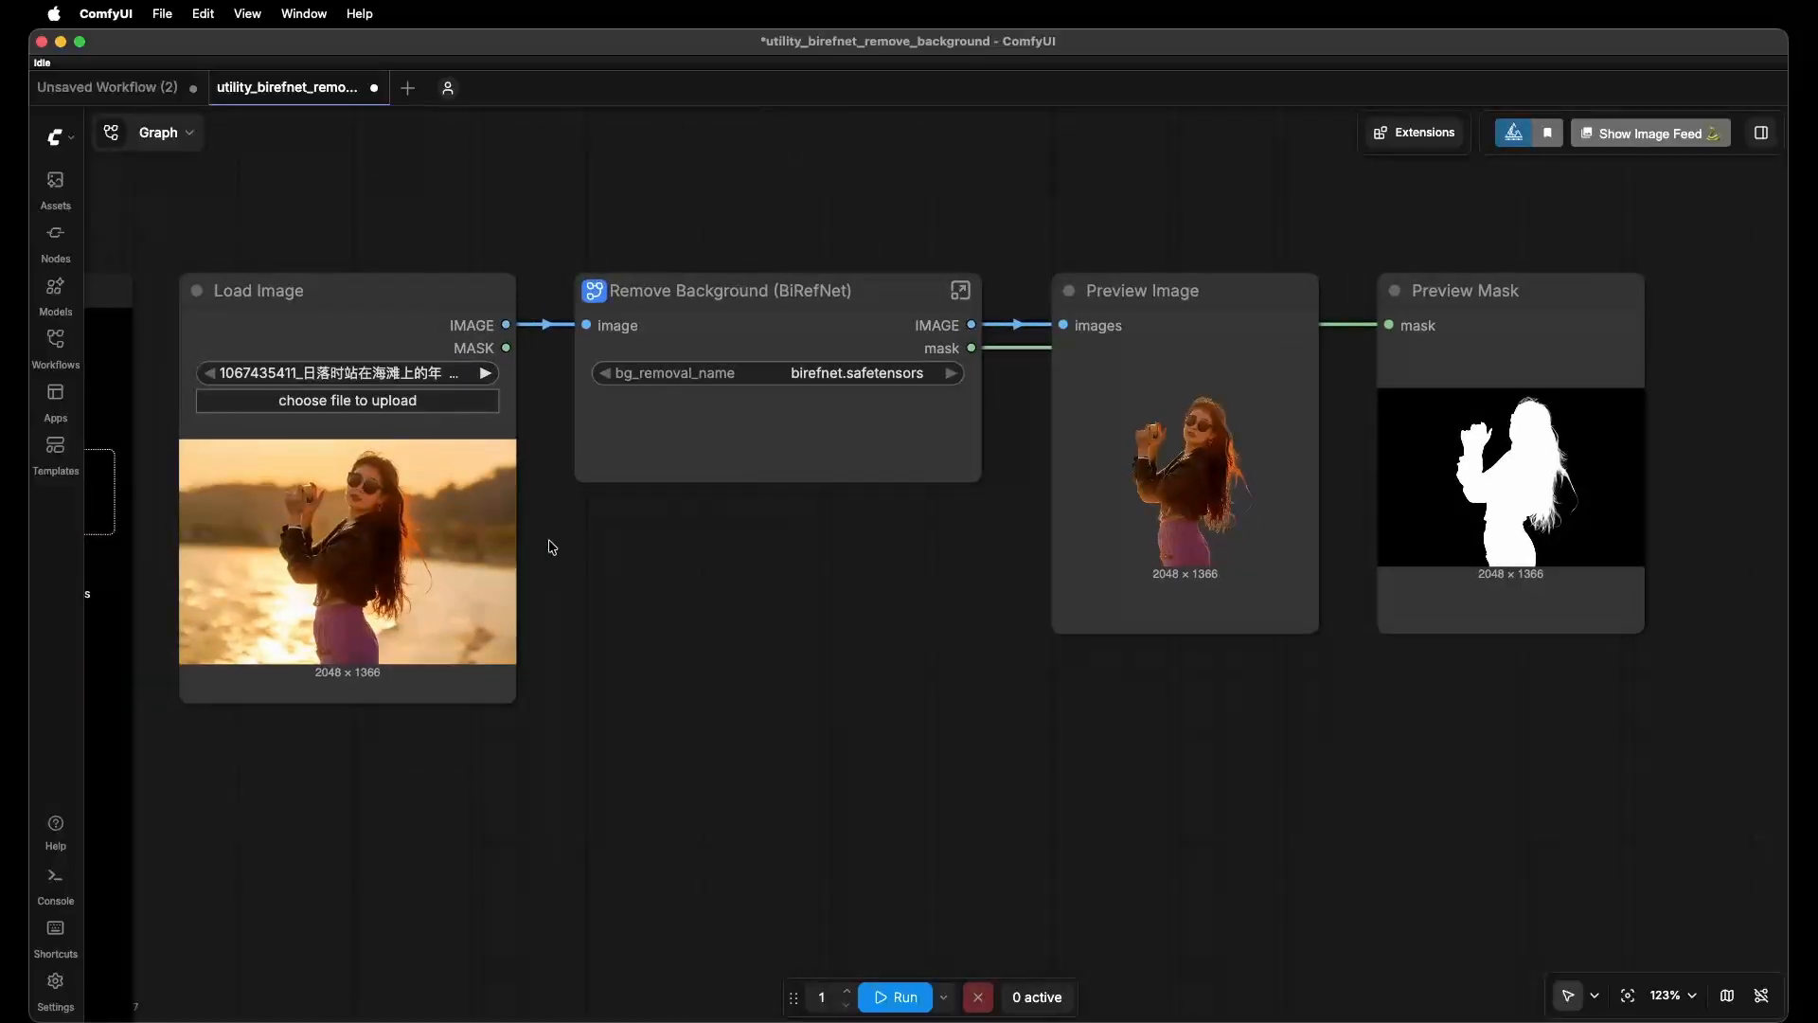
pyautogui.click(427, 373)
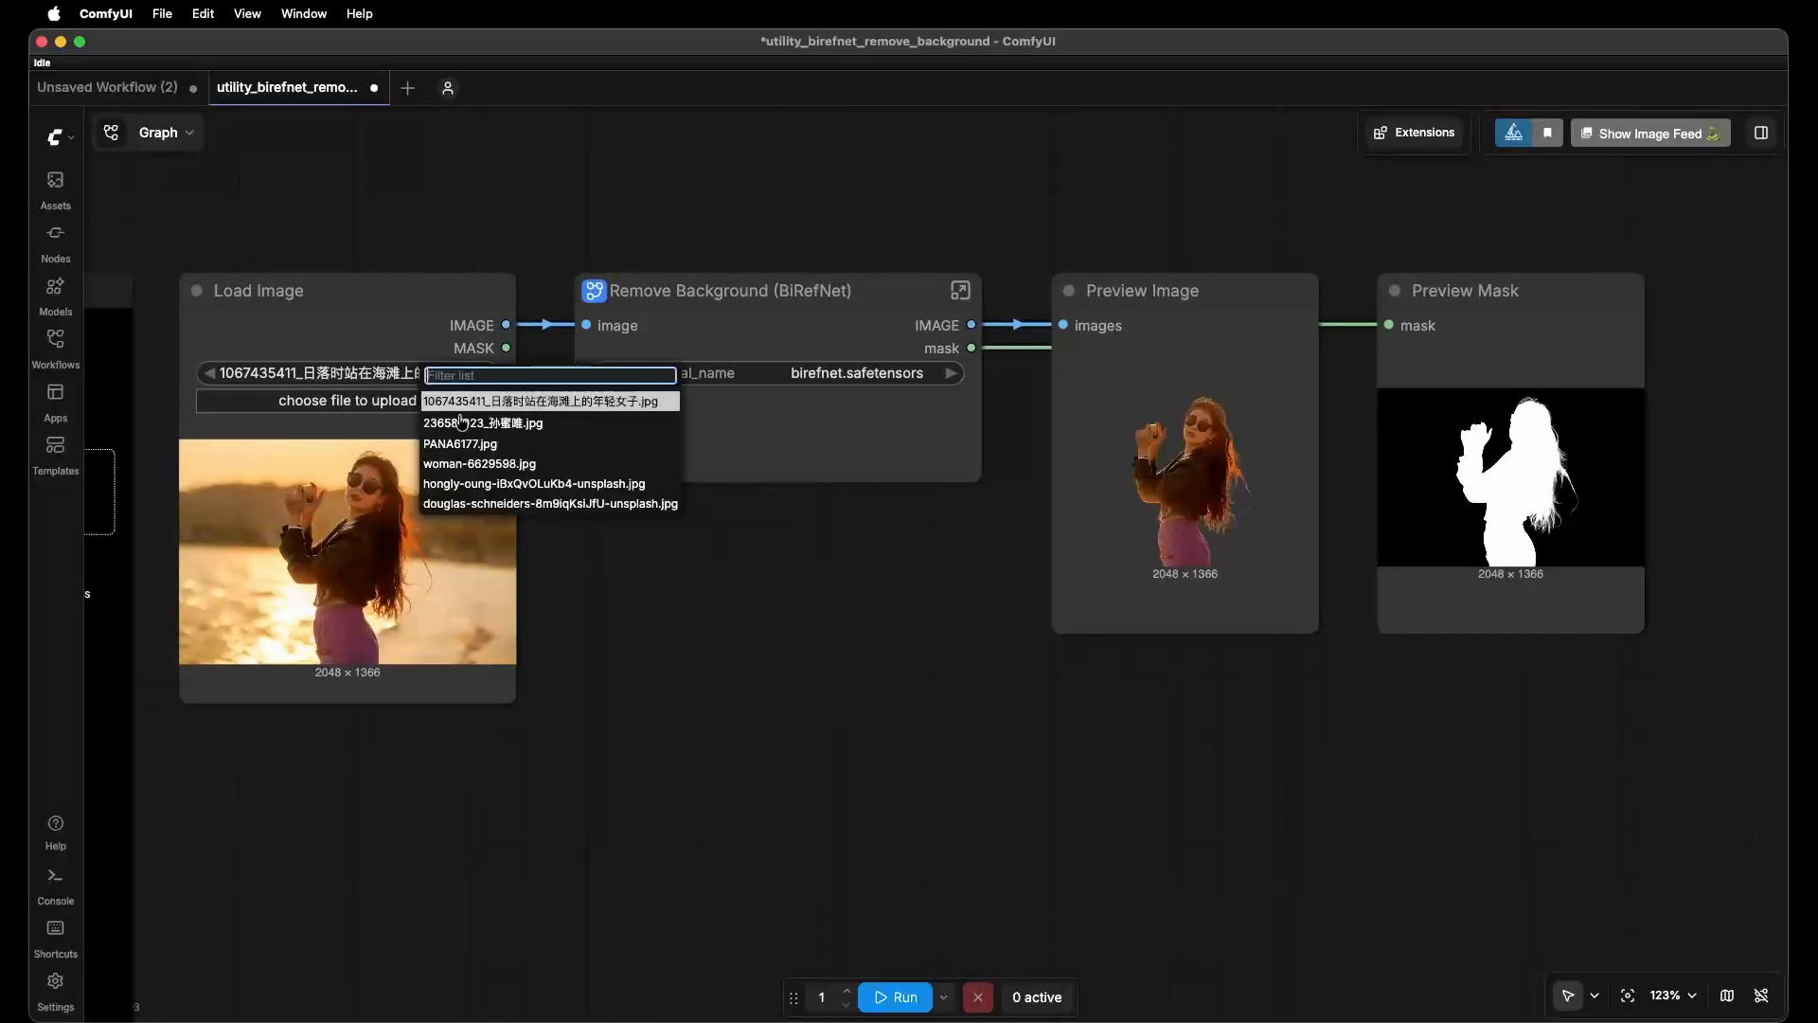
pyautogui.click(475, 464)
pyautogui.click(914, 997)
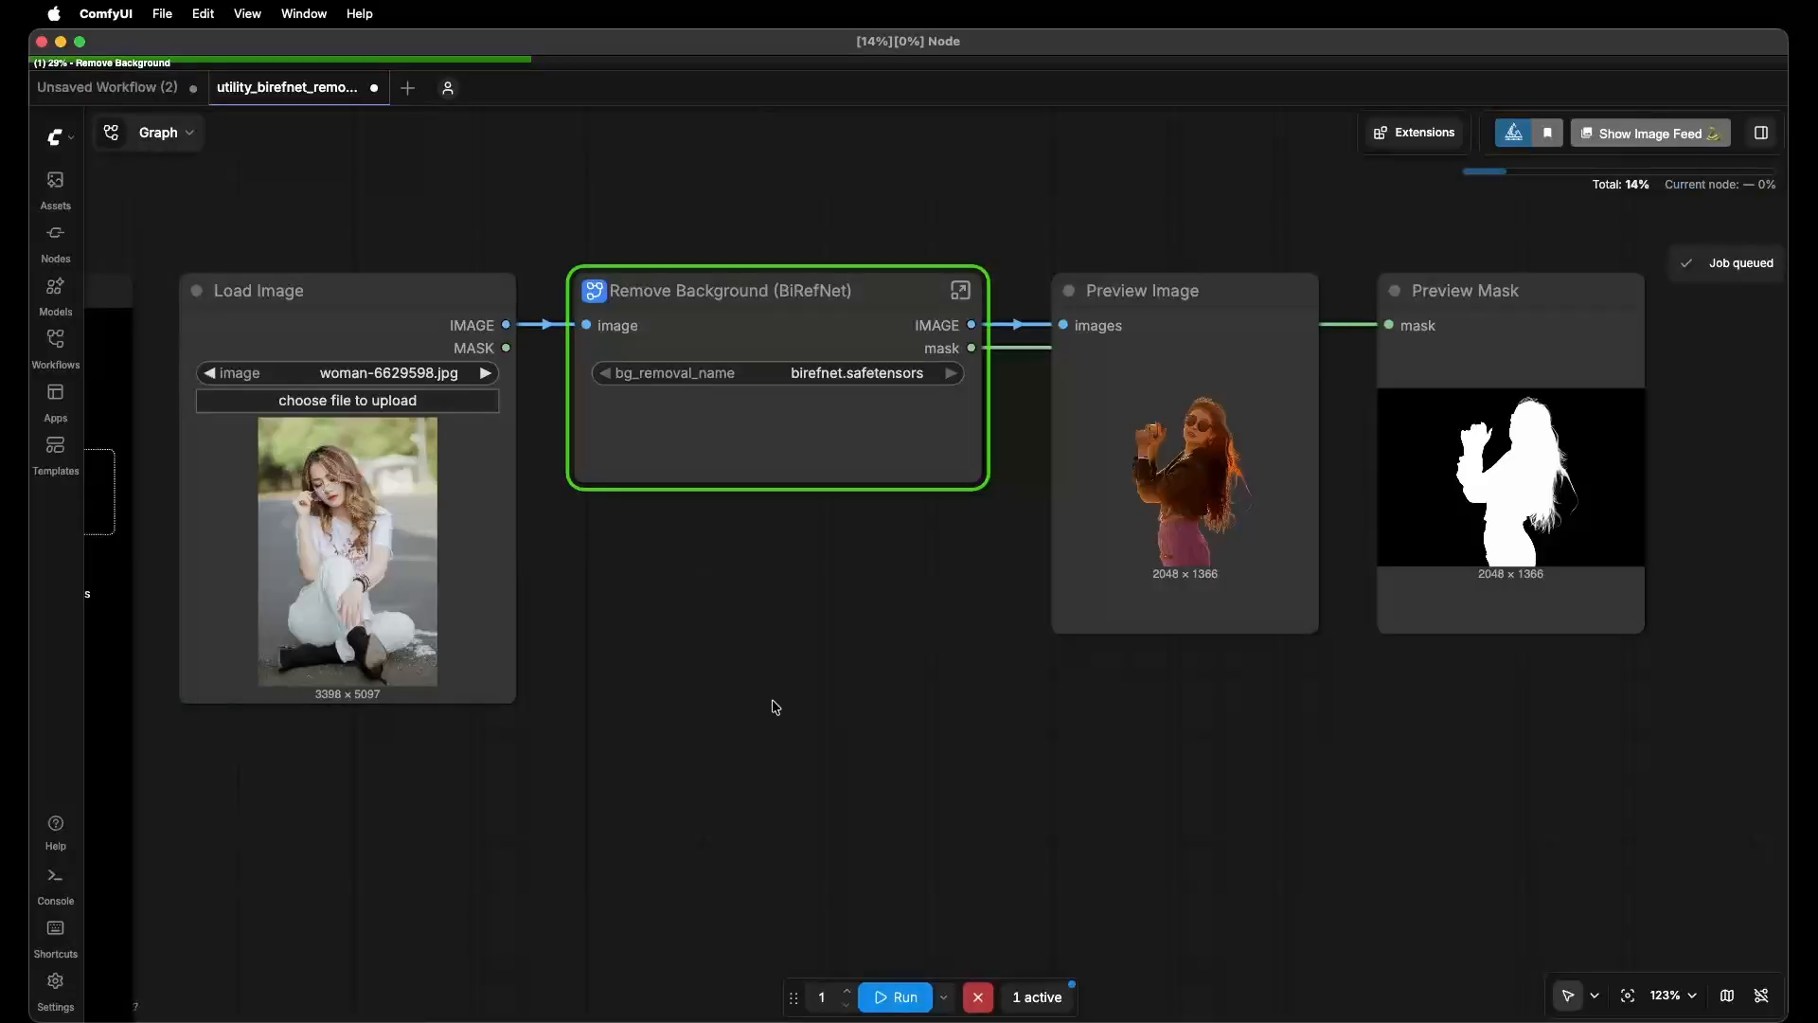
pyautogui.scroll(-2, 478, 369)
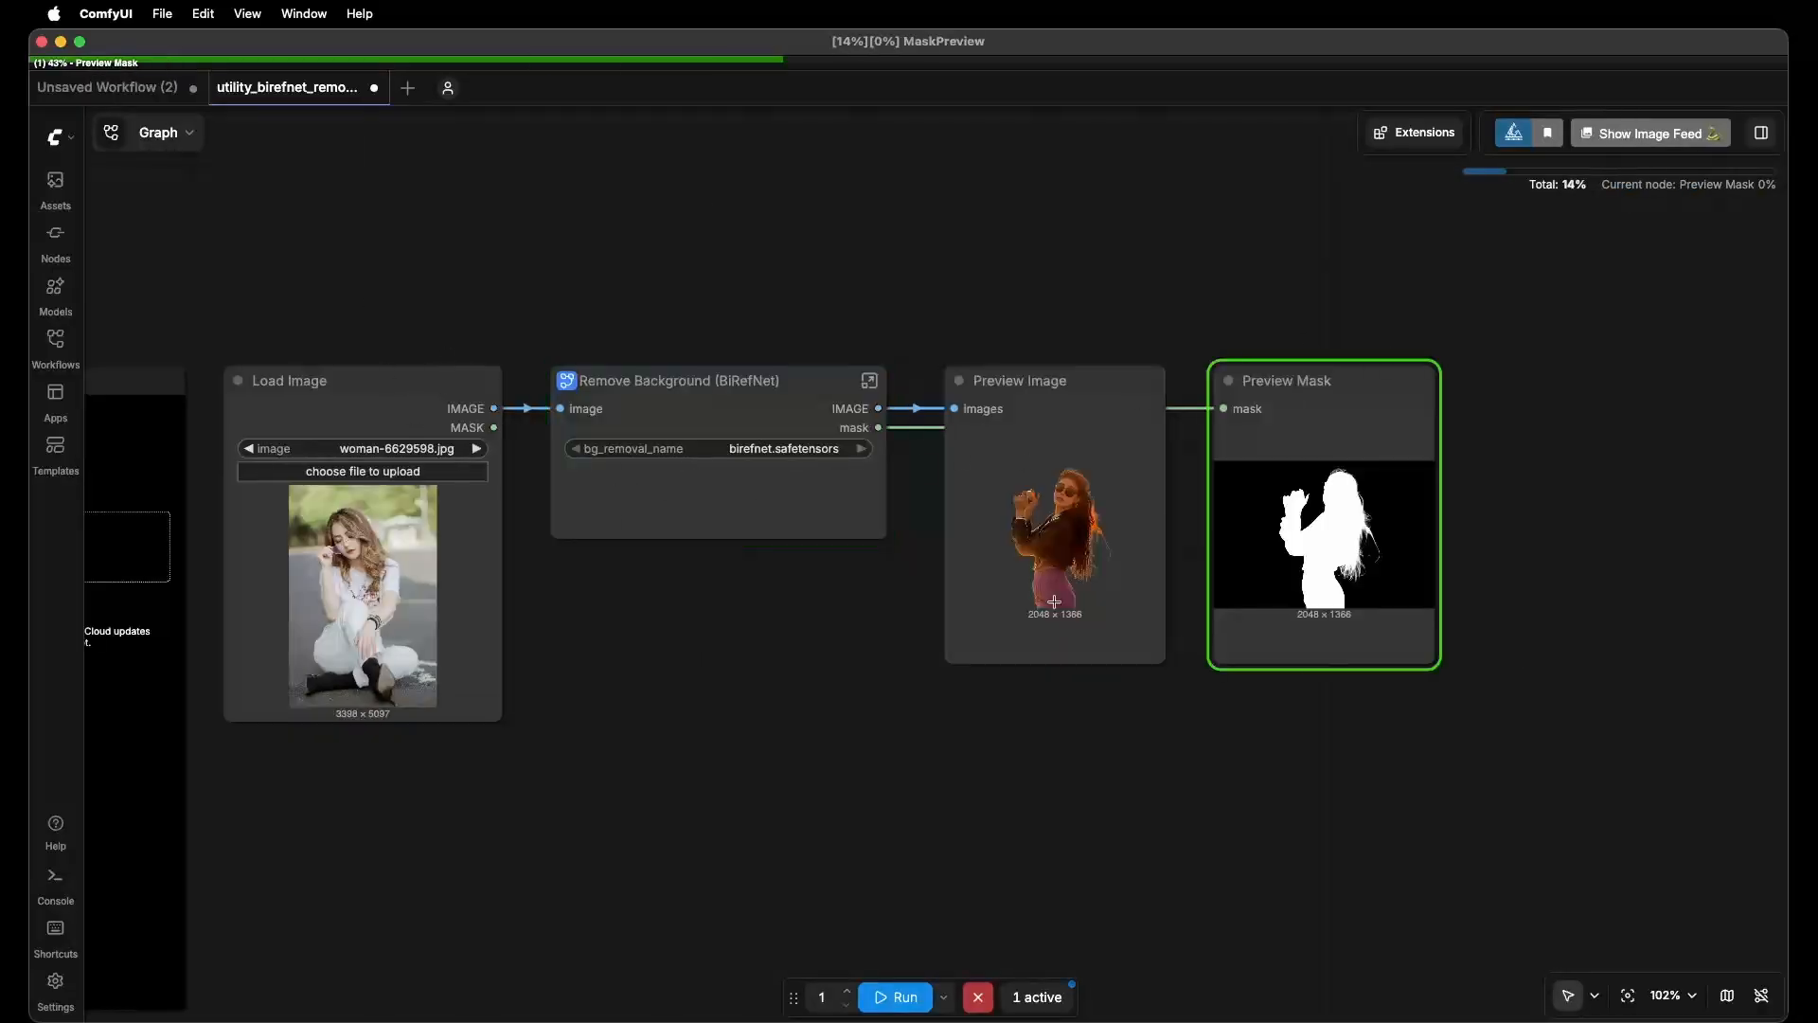
# Examine the seated woman's cutout in Preview Image up close, from the boots and trousers up to the hair edges.
pyautogui.scroll(10, 1089, 551)
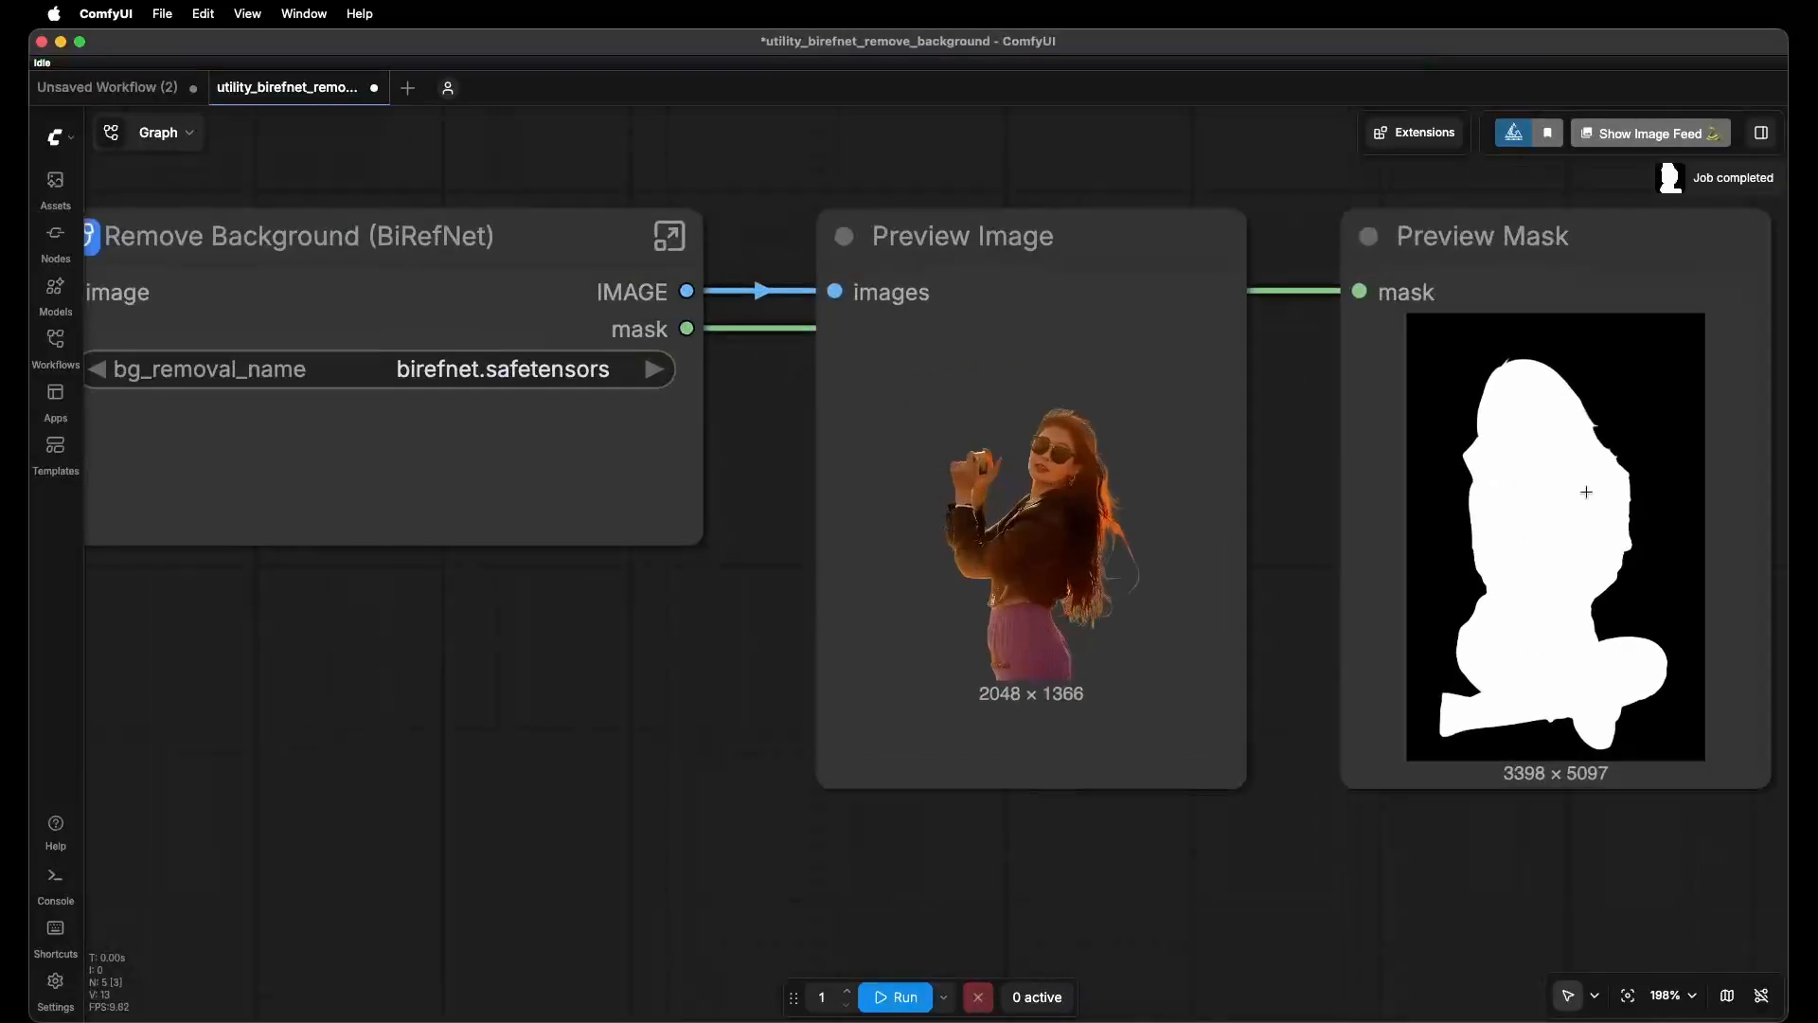
pyautogui.scroll(9, 1032, 533)
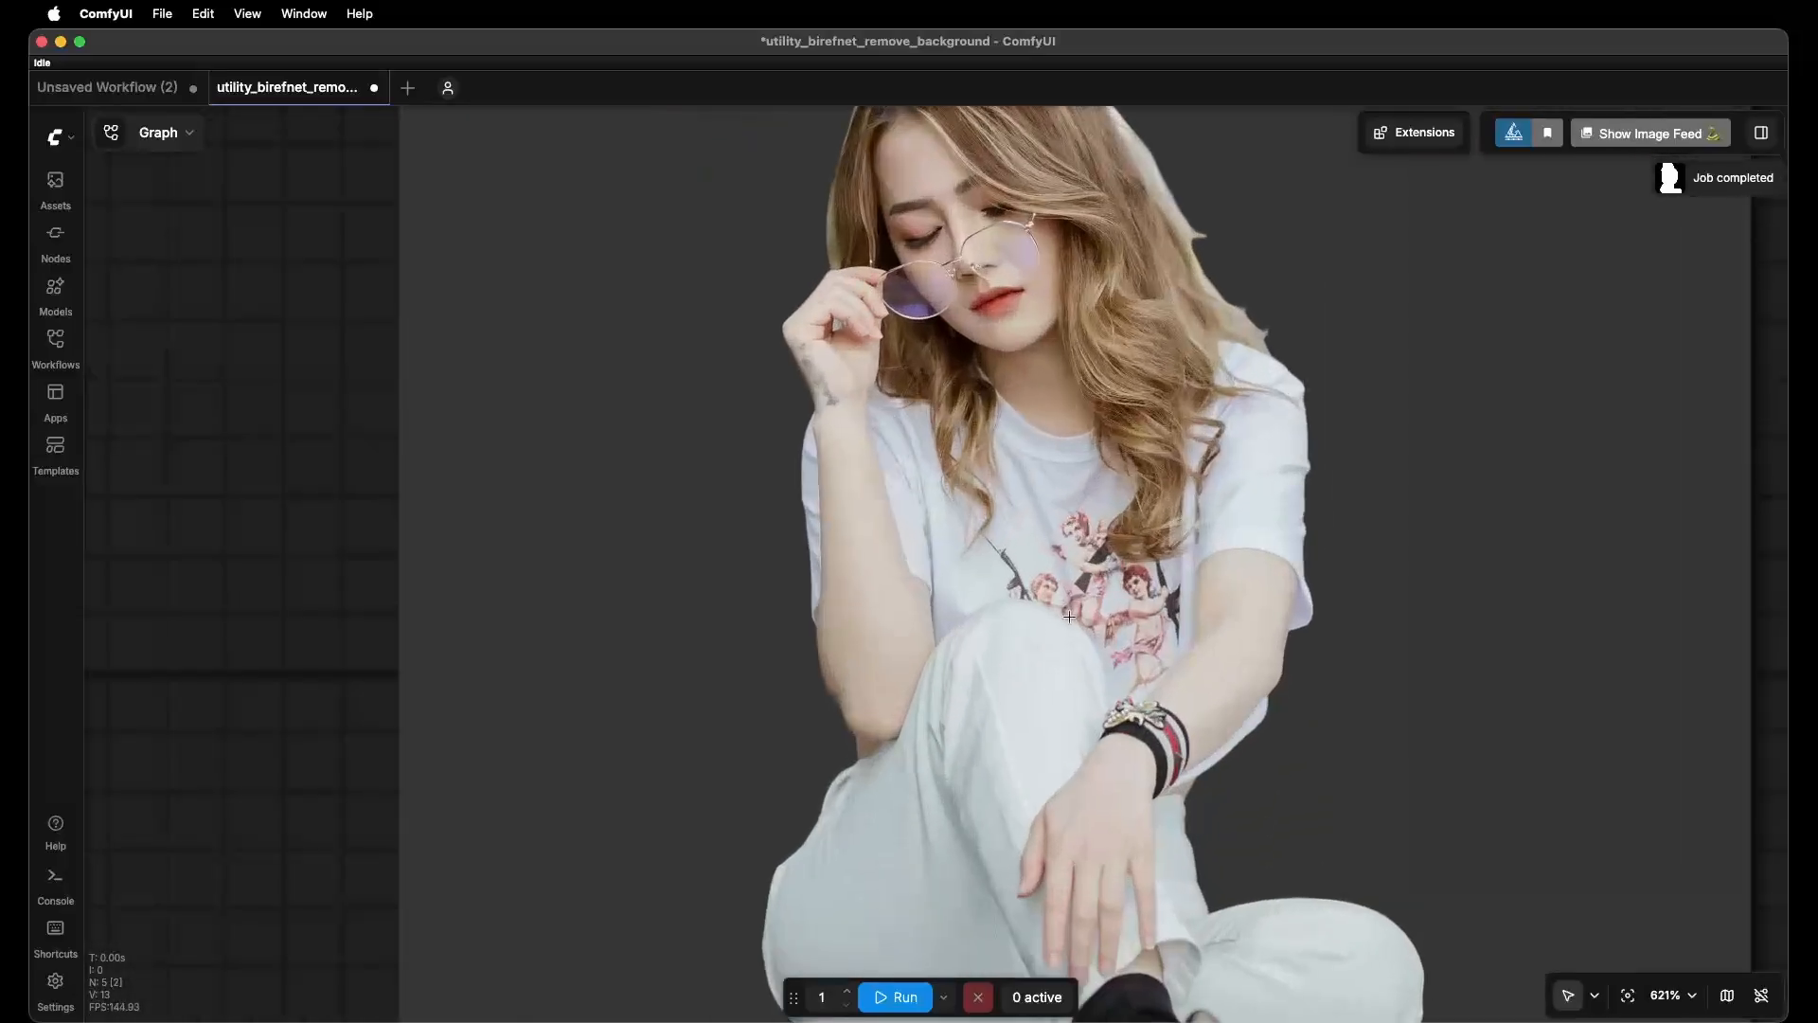
pyautogui.moveTo(1070, 616); pyautogui.dragTo(843, 313)
pyautogui.scroll(5, 720, 780)
pyautogui.moveTo(720, 780); pyautogui.dragTo(890, 607)
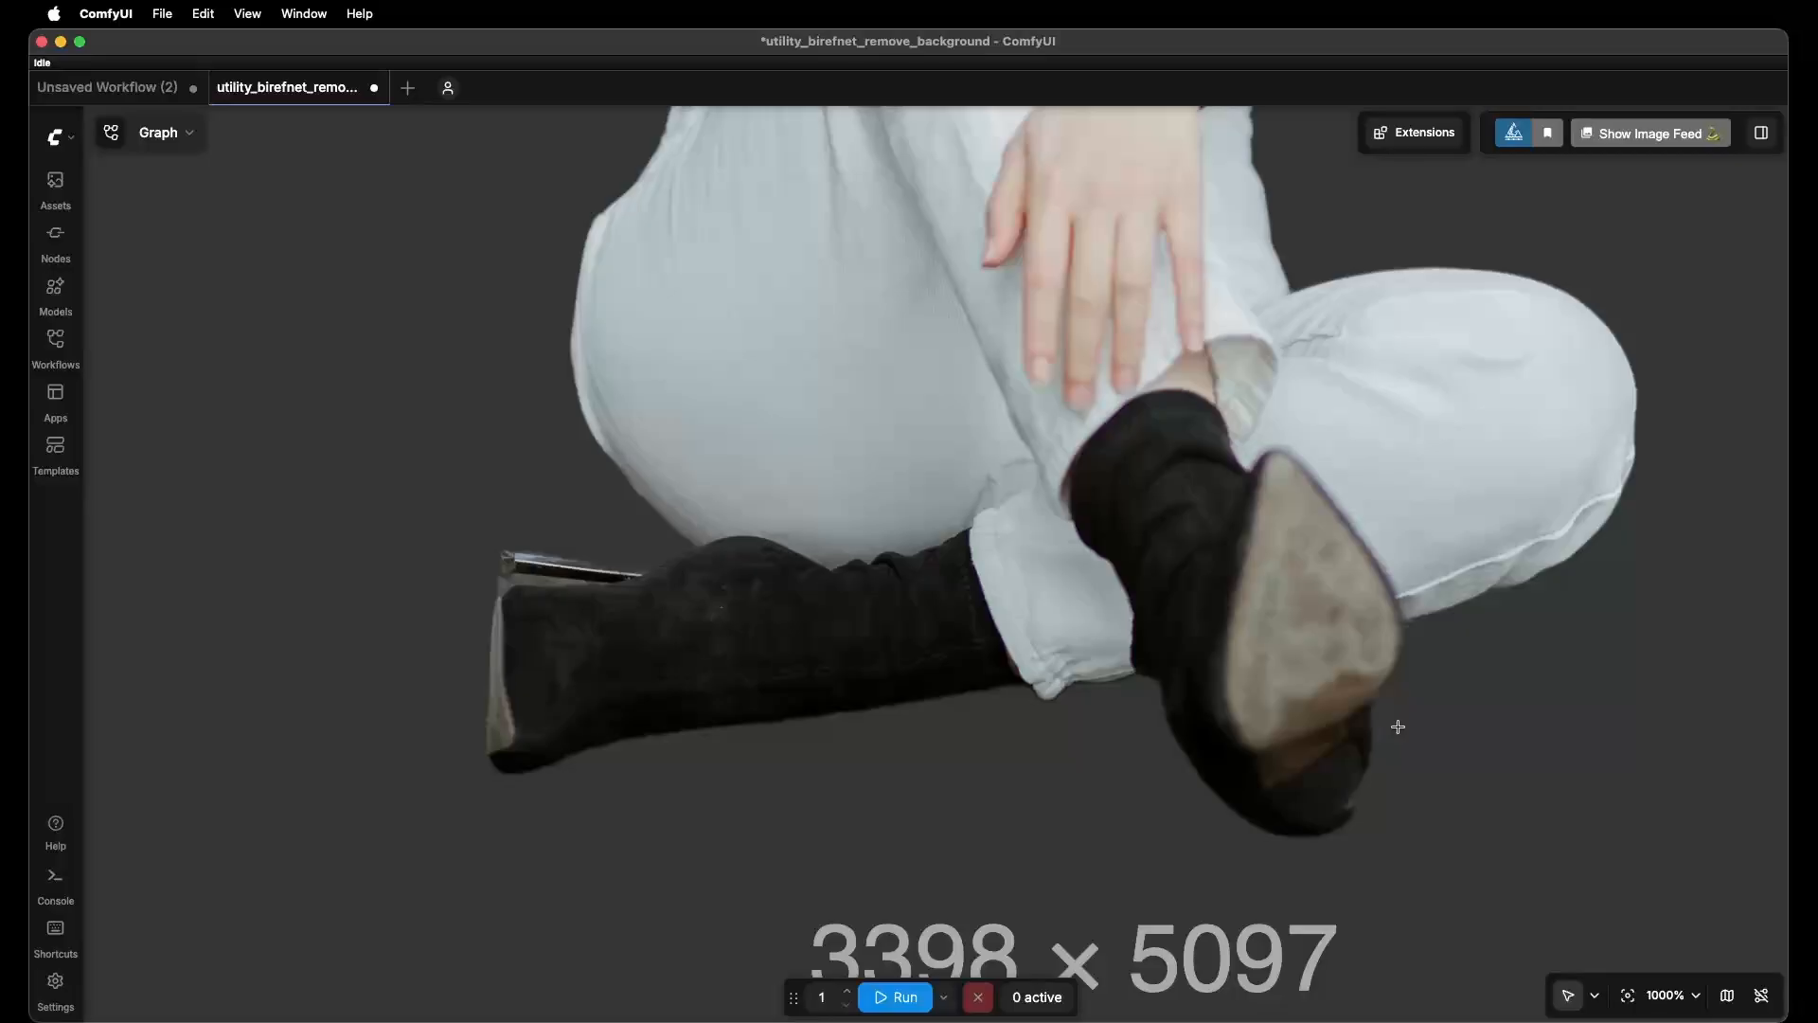
pyautogui.moveTo(1409, 464); pyautogui.dragTo(1007, 737)
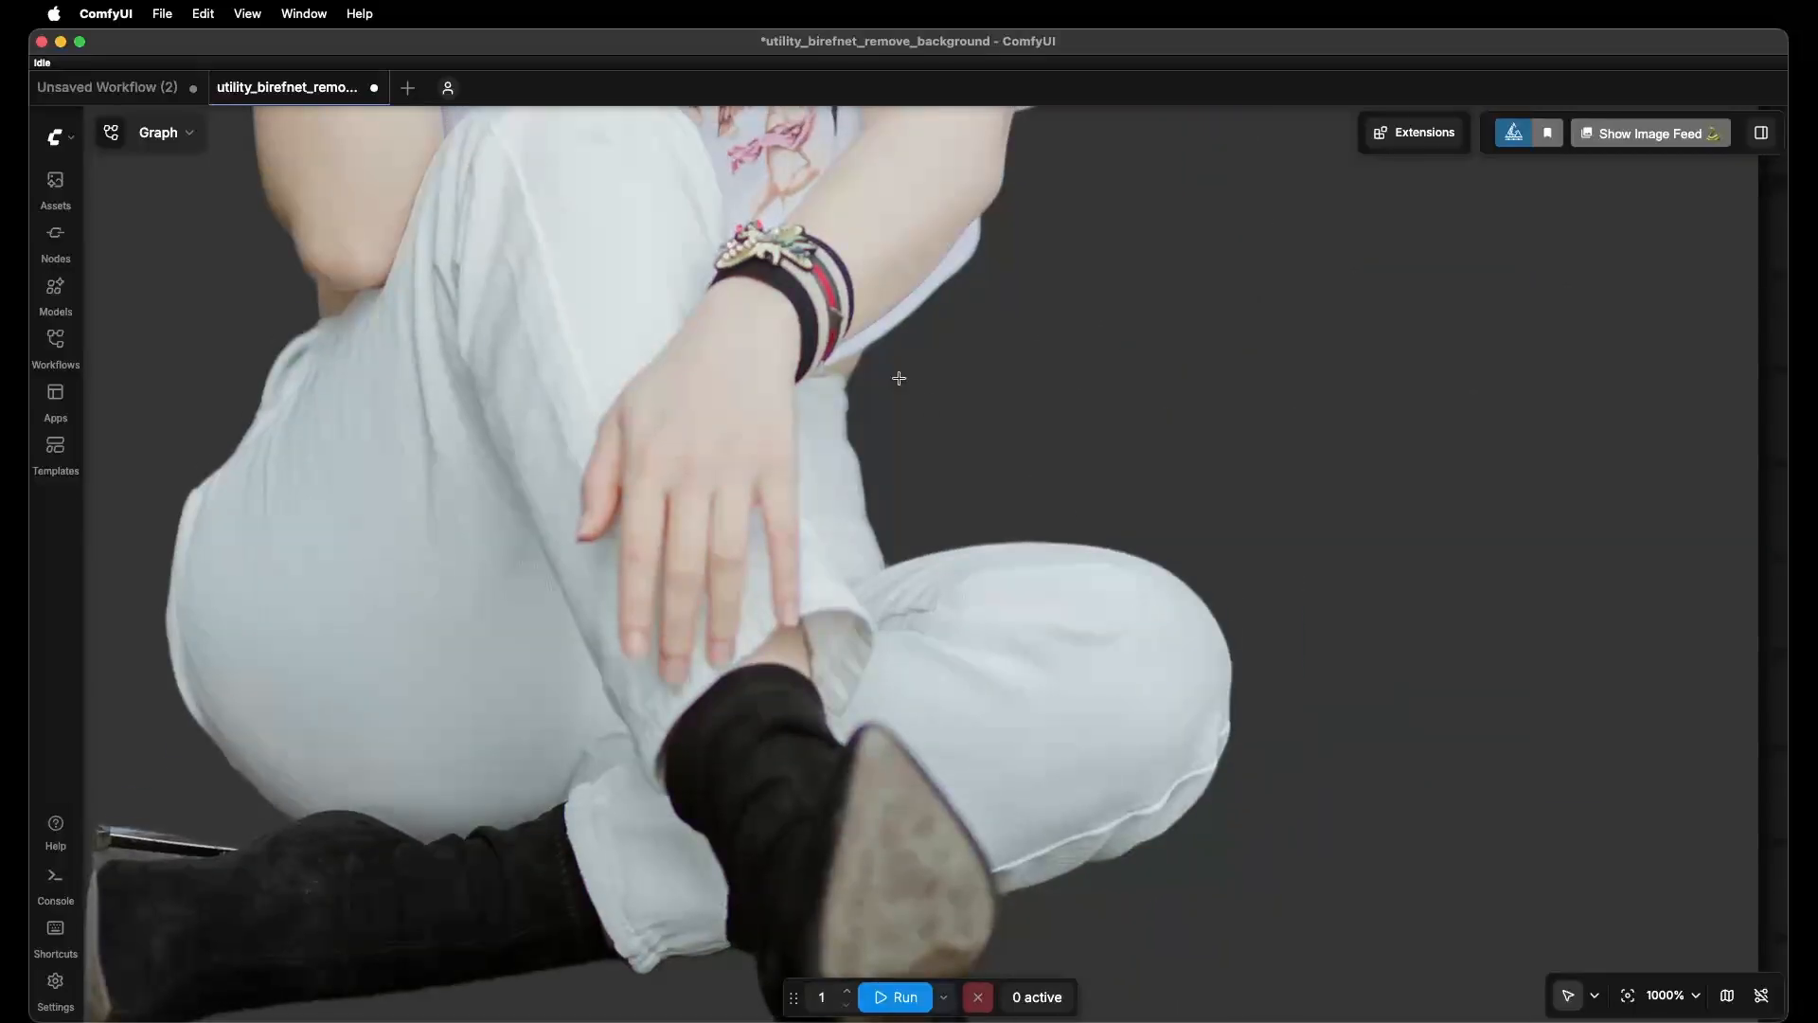
pyautogui.moveTo(897, 377); pyautogui.dragTo(856, 819)
pyautogui.moveTo(867, 267); pyautogui.dragTo(924, 571)
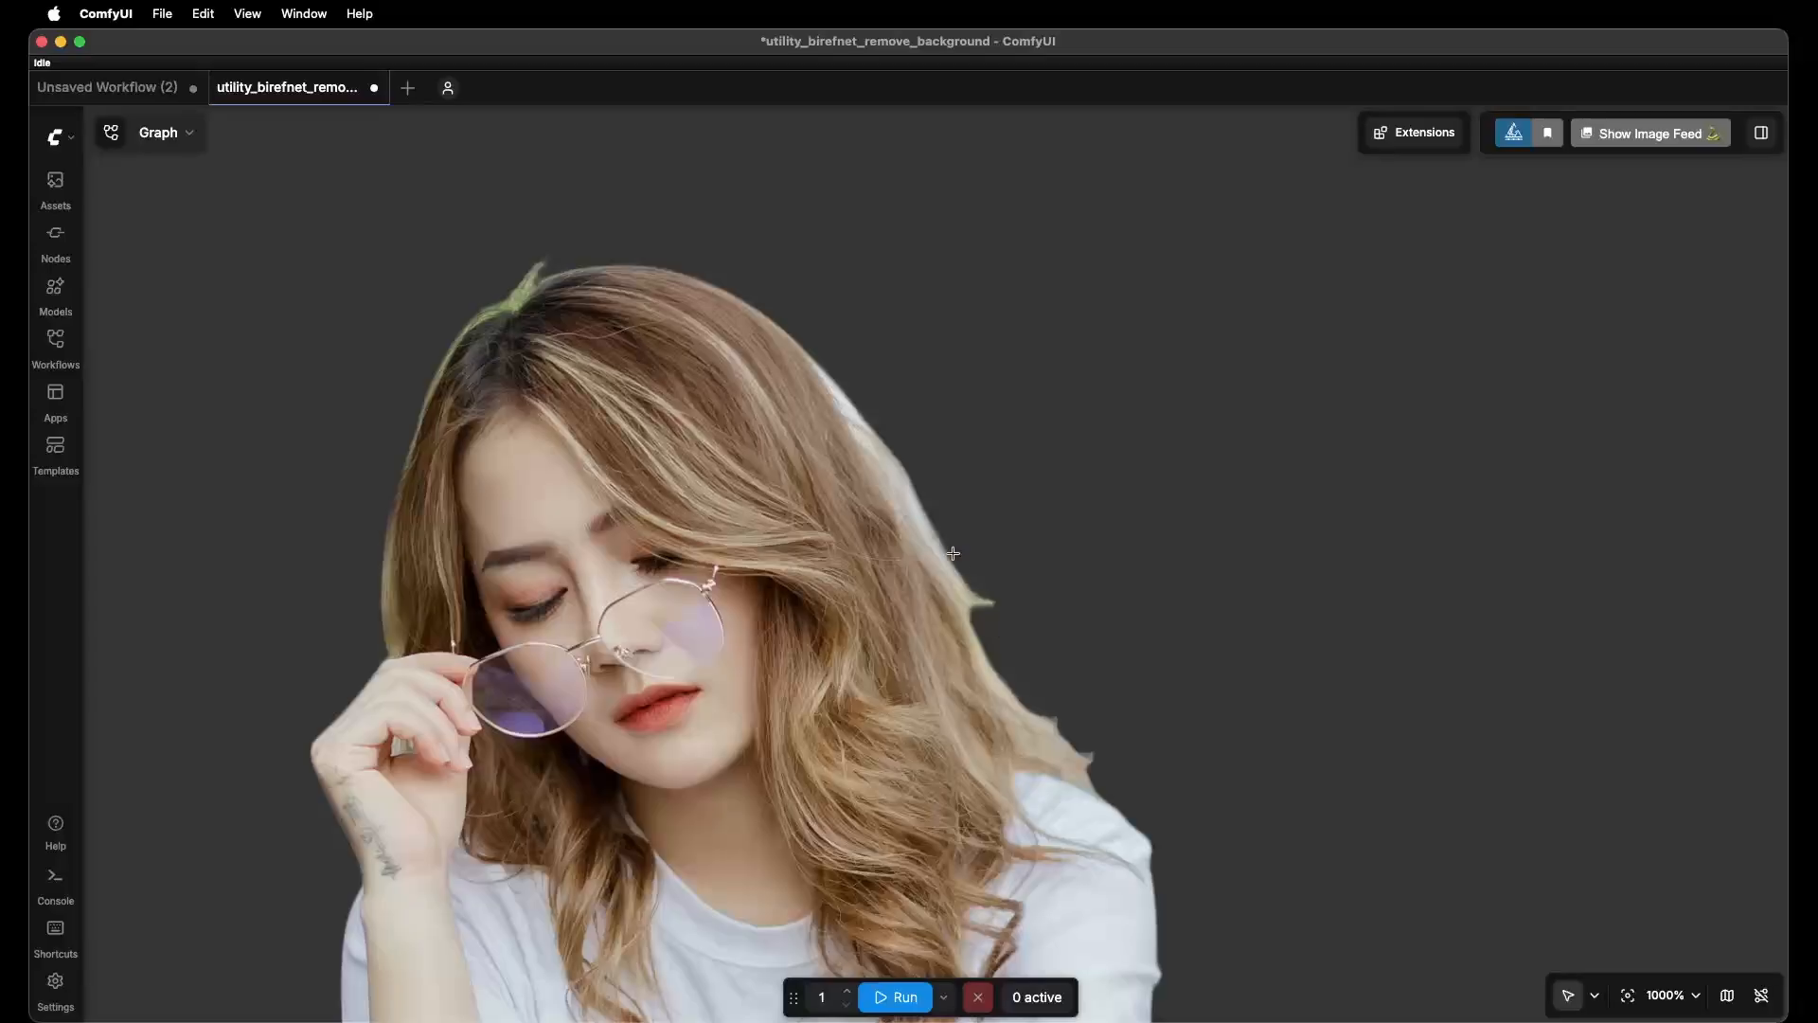
# Set the Load Image node's image to the Unsplash street photo ending in 8m9iqKsiJfU-unsplash.jpg and run the background removal.
pyautogui.scroll(-15, 1054, 753)
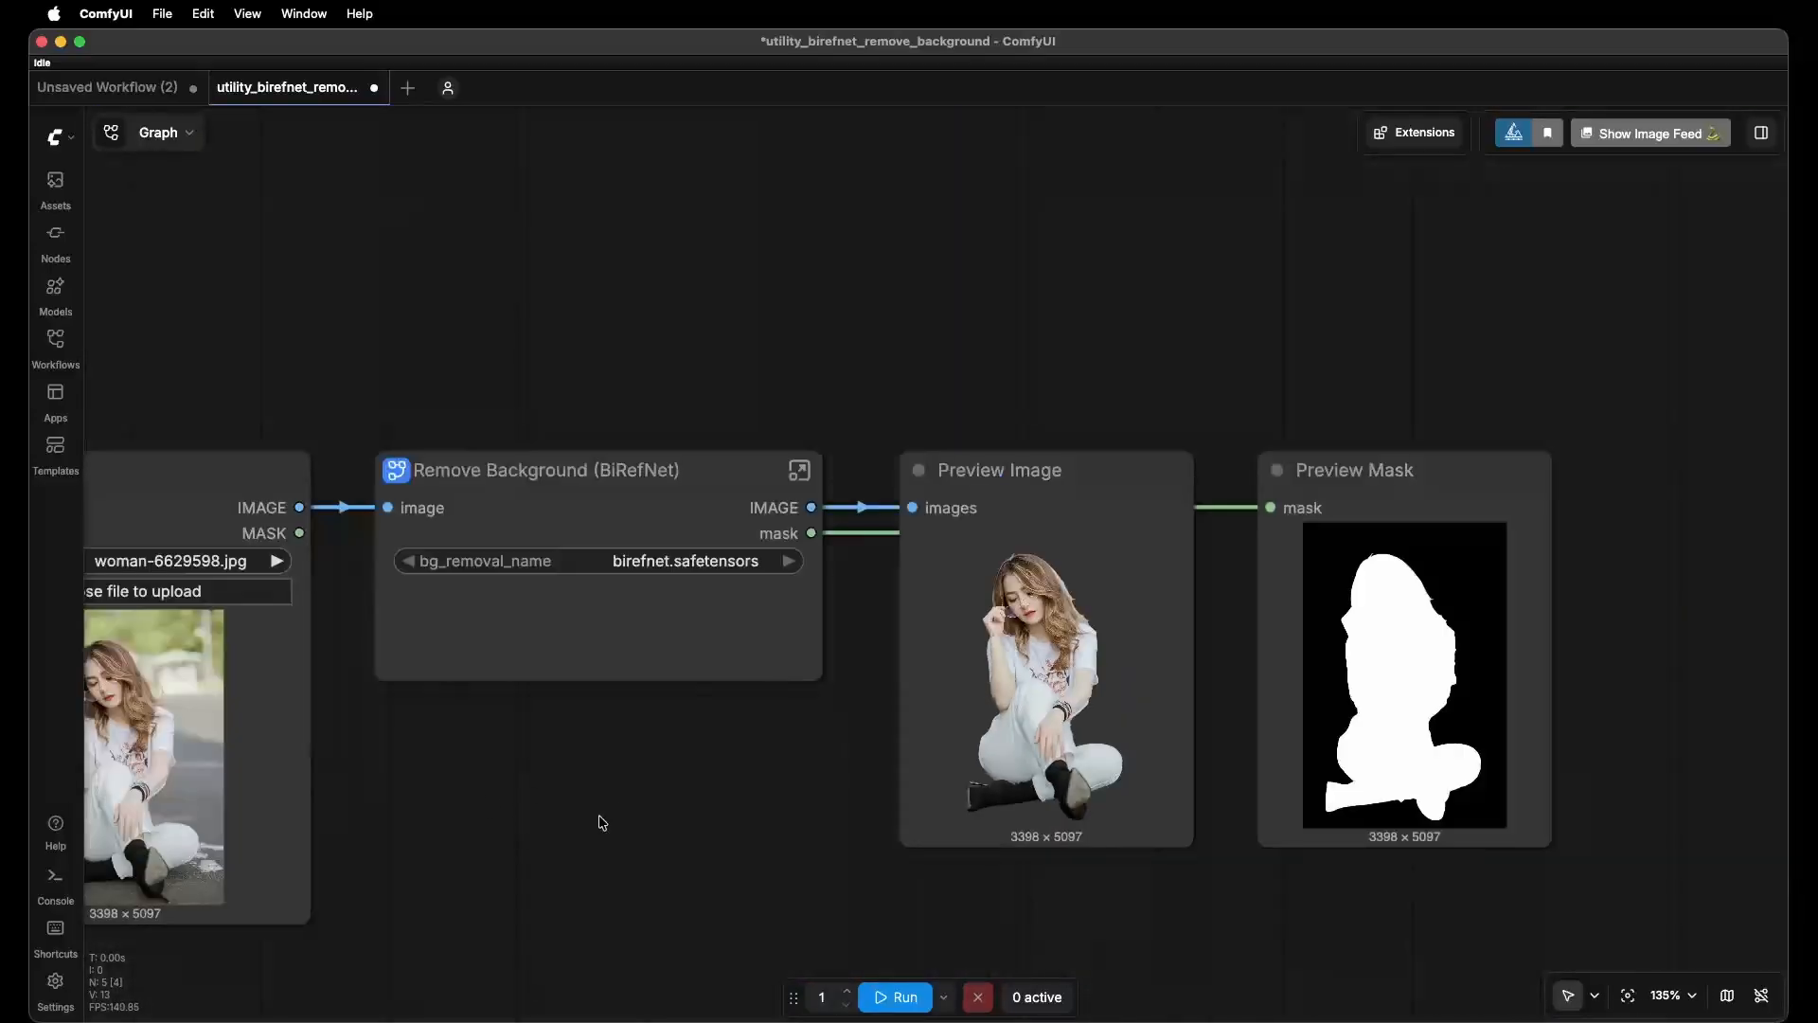
pyautogui.moveTo(602, 822); pyautogui.dragTo(934, 742)
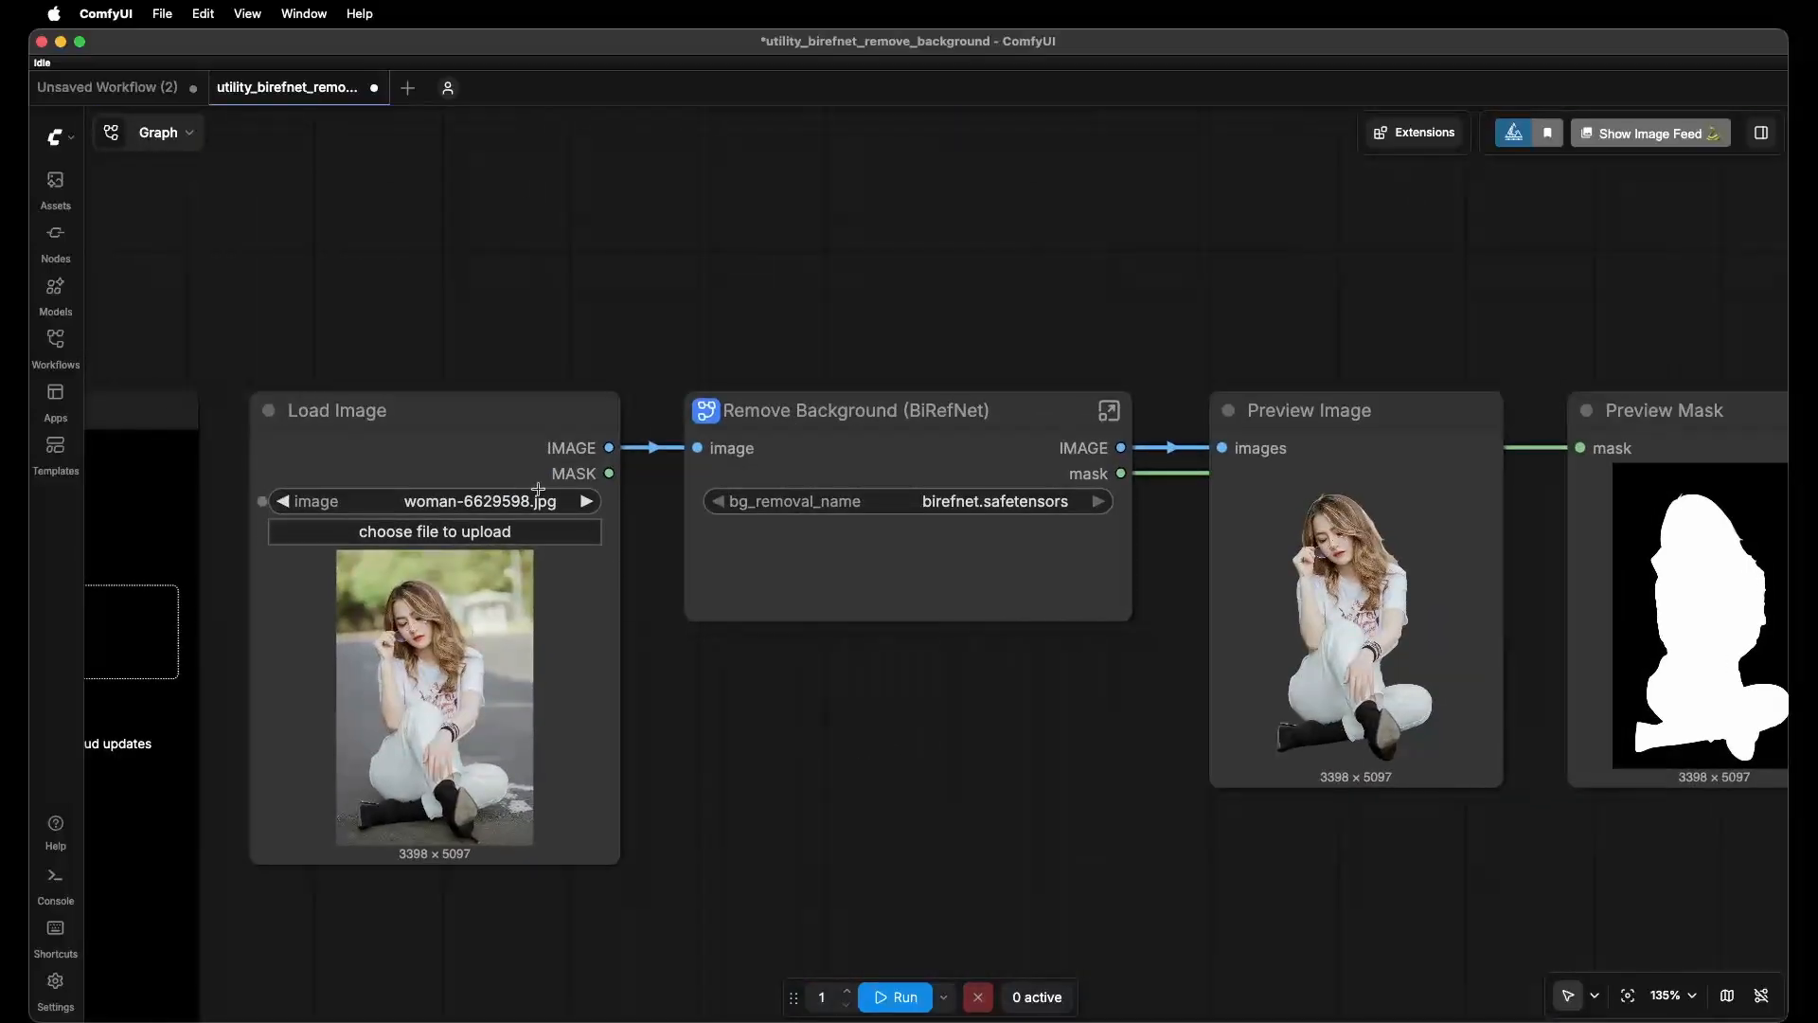
pyautogui.click(476, 496)
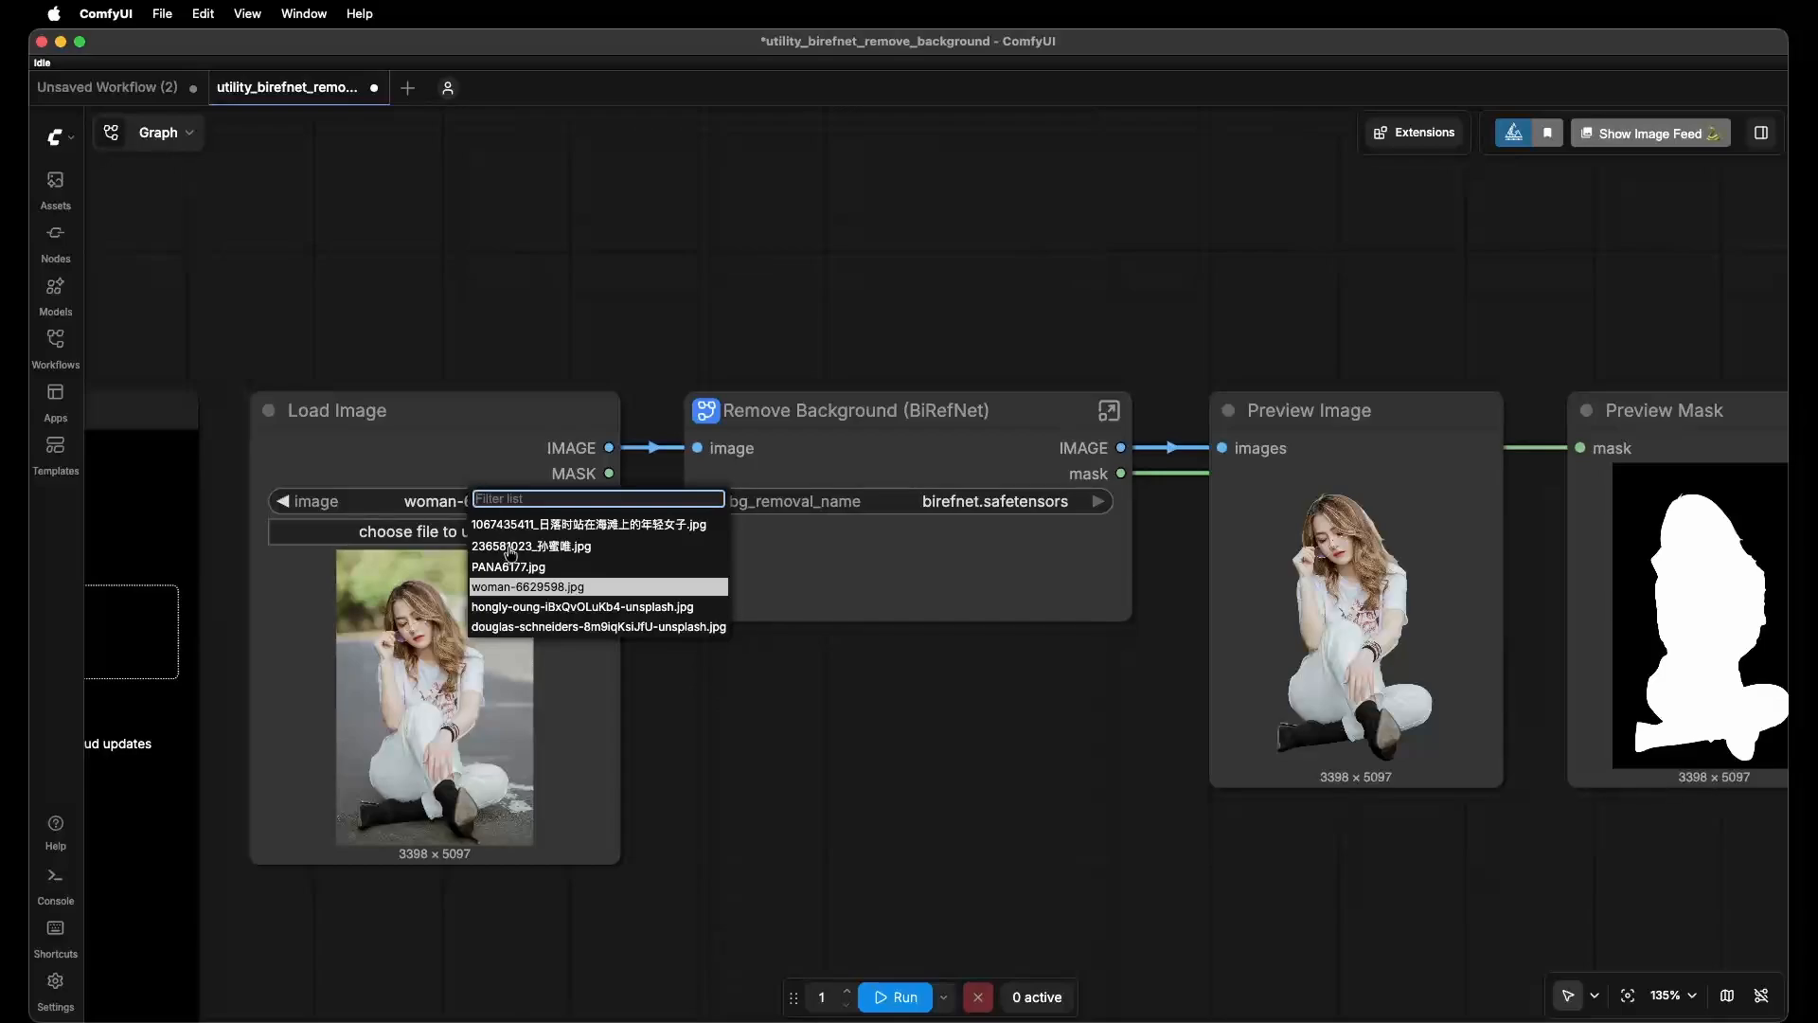
pyautogui.click(523, 622)
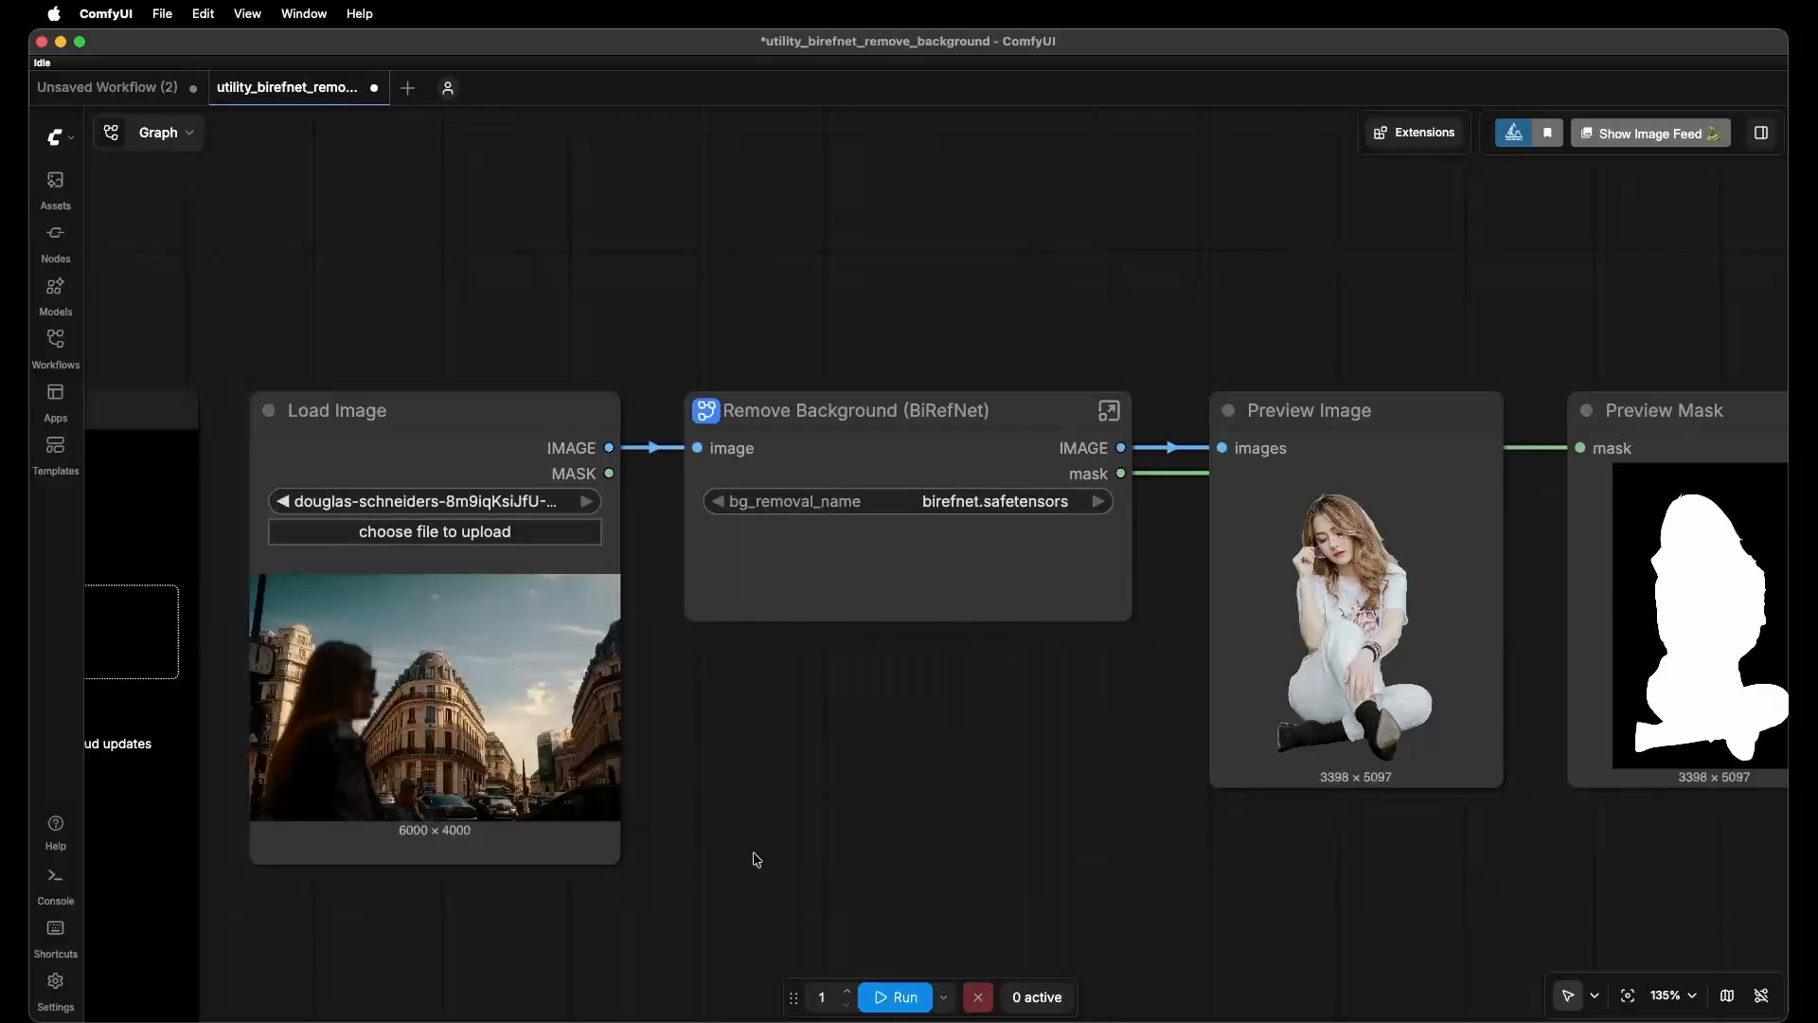
pyautogui.scroll(10, 455, 767)
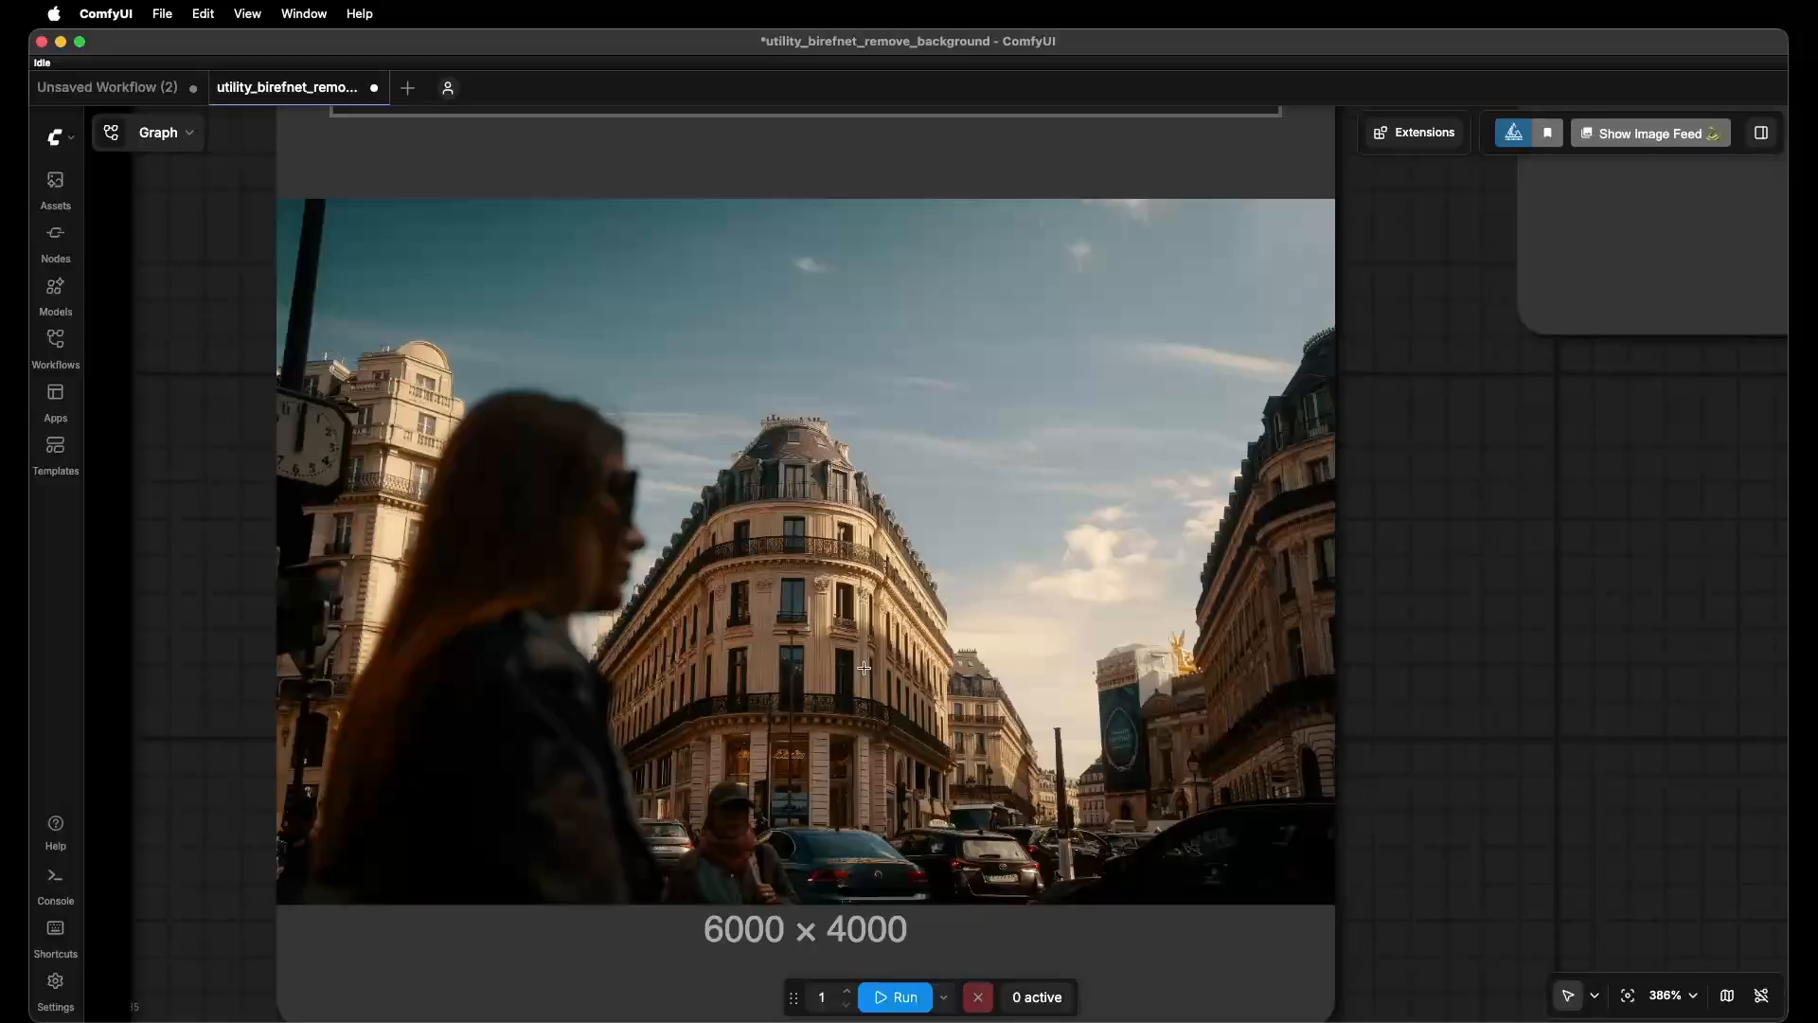
pyautogui.click(898, 996)
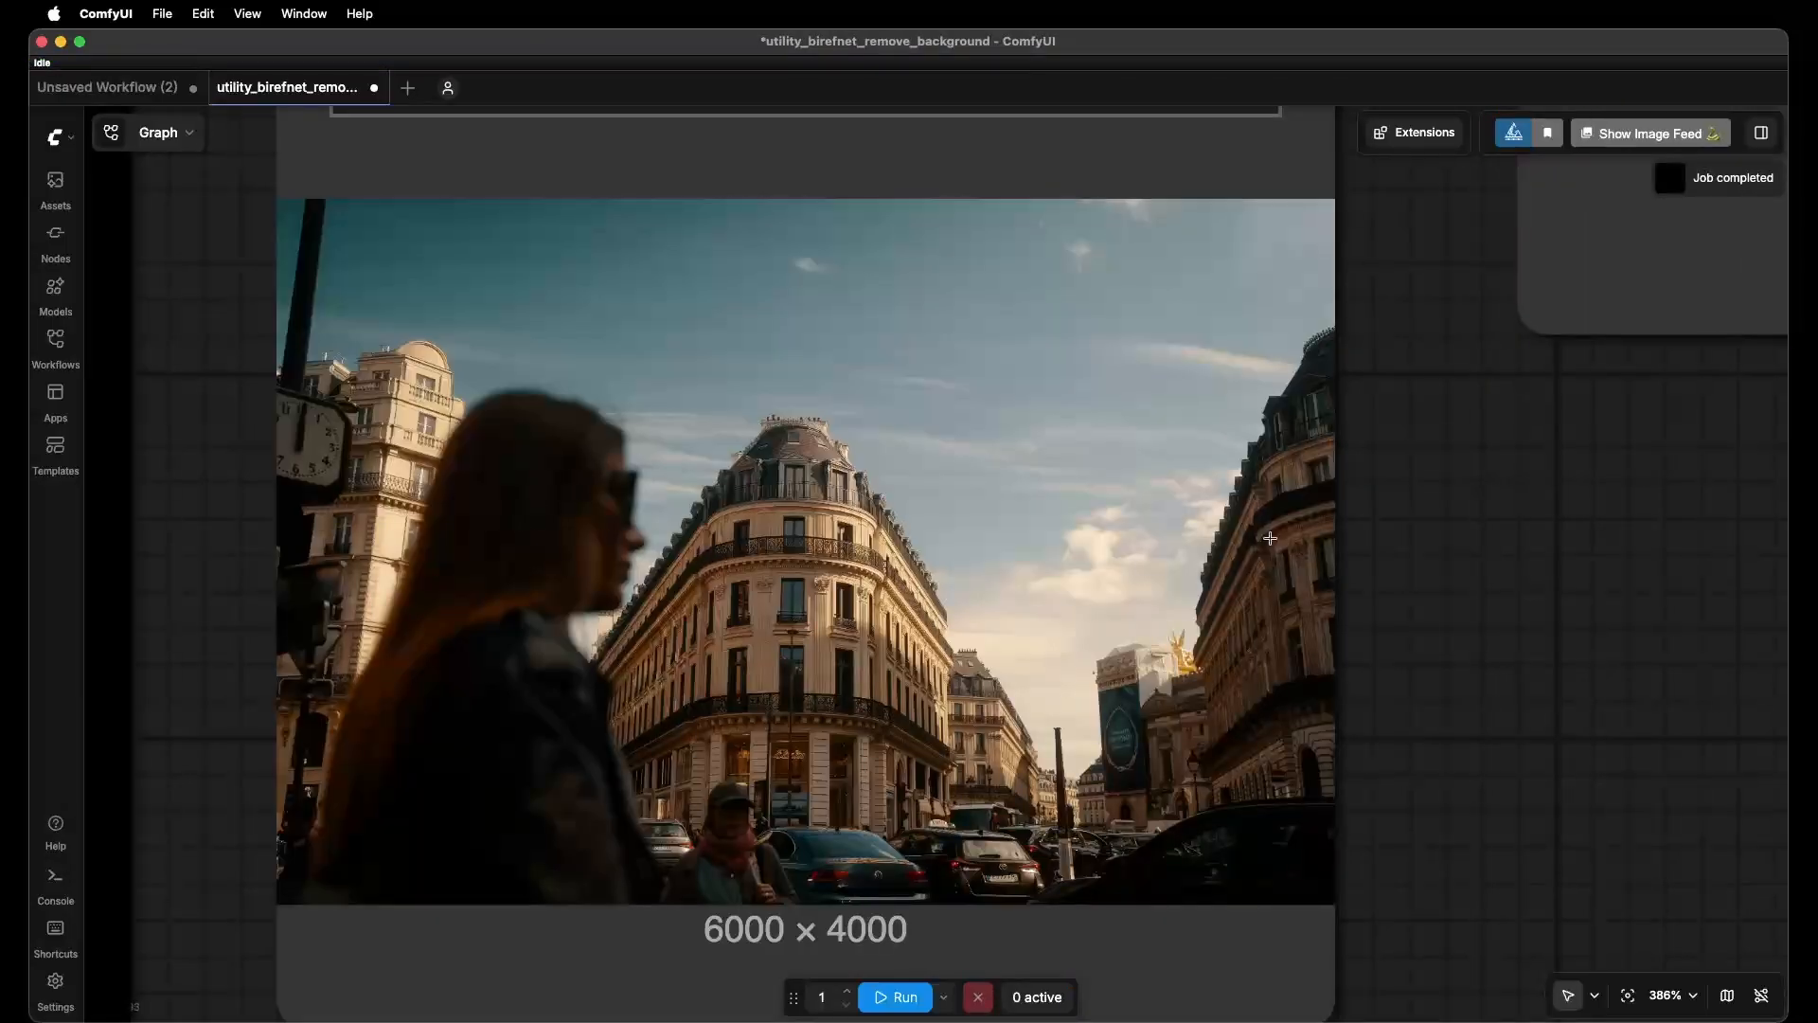
# Examine the Preview Image and Preview Mask results for the street photo.
pyautogui.scroll(-5, 1270, 538)
pyautogui.hscroll(8, 1152, 629)
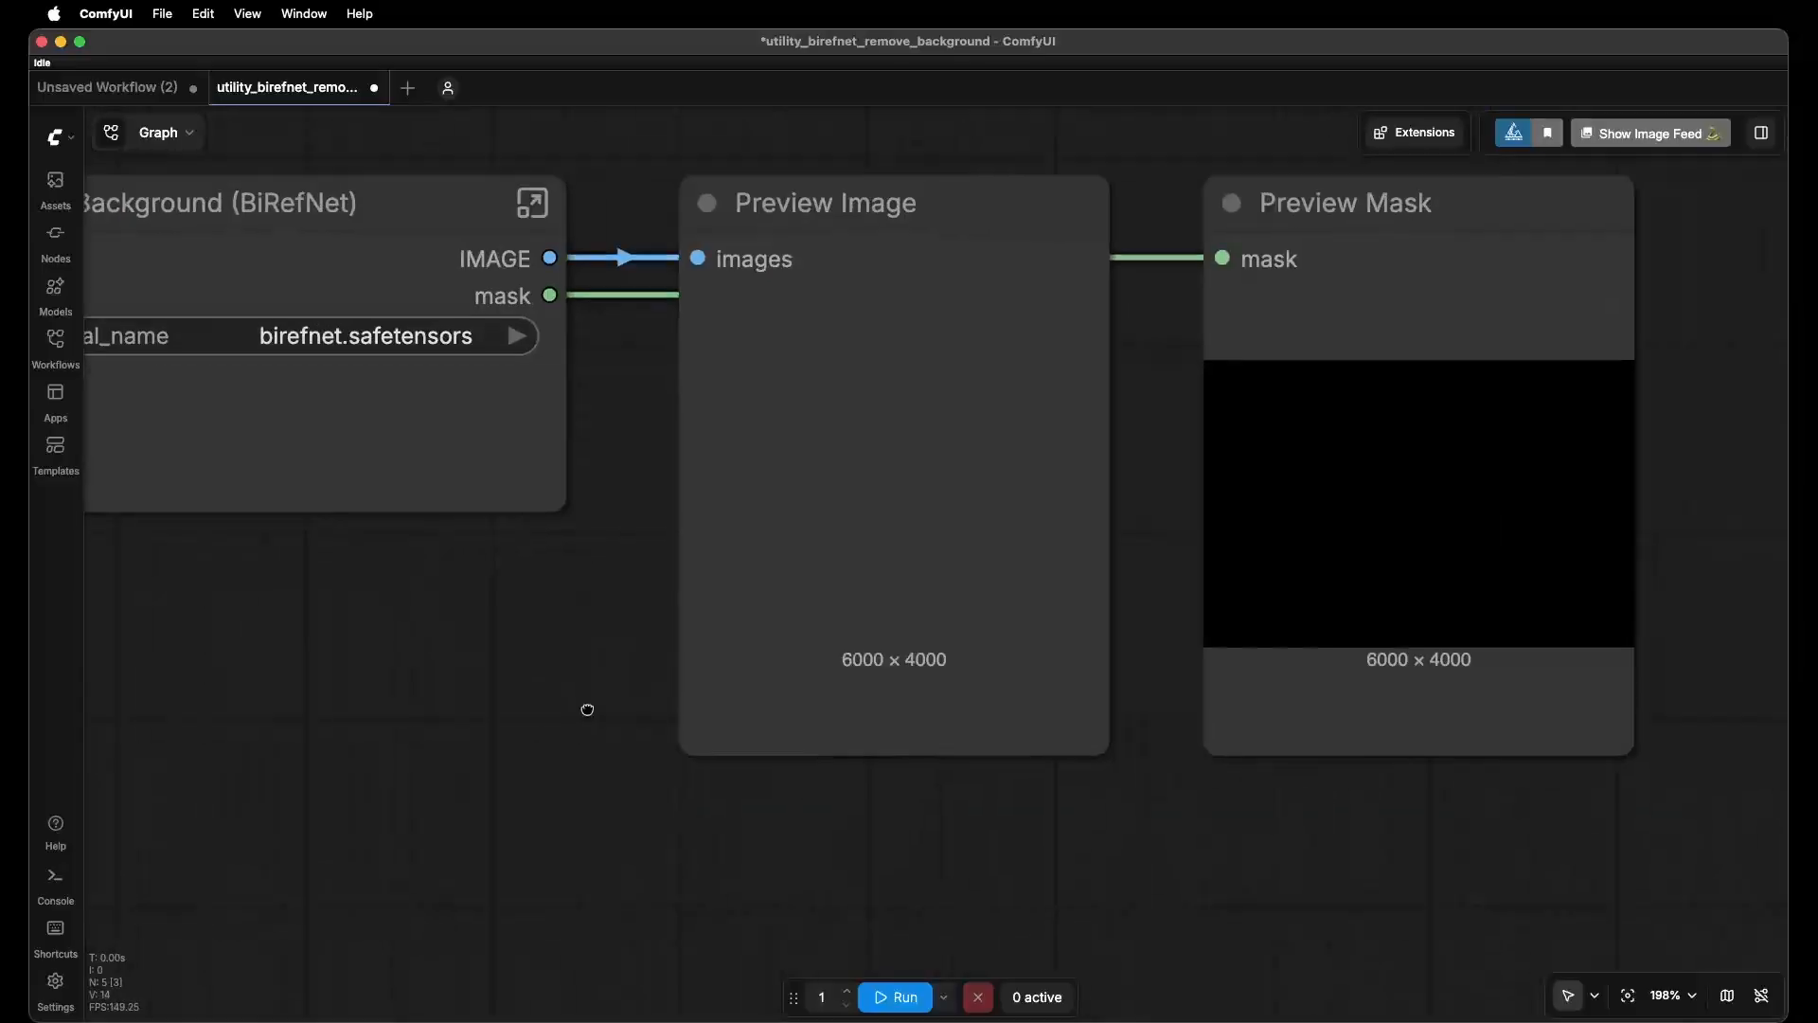
pyautogui.scroll(5, 816, 451)
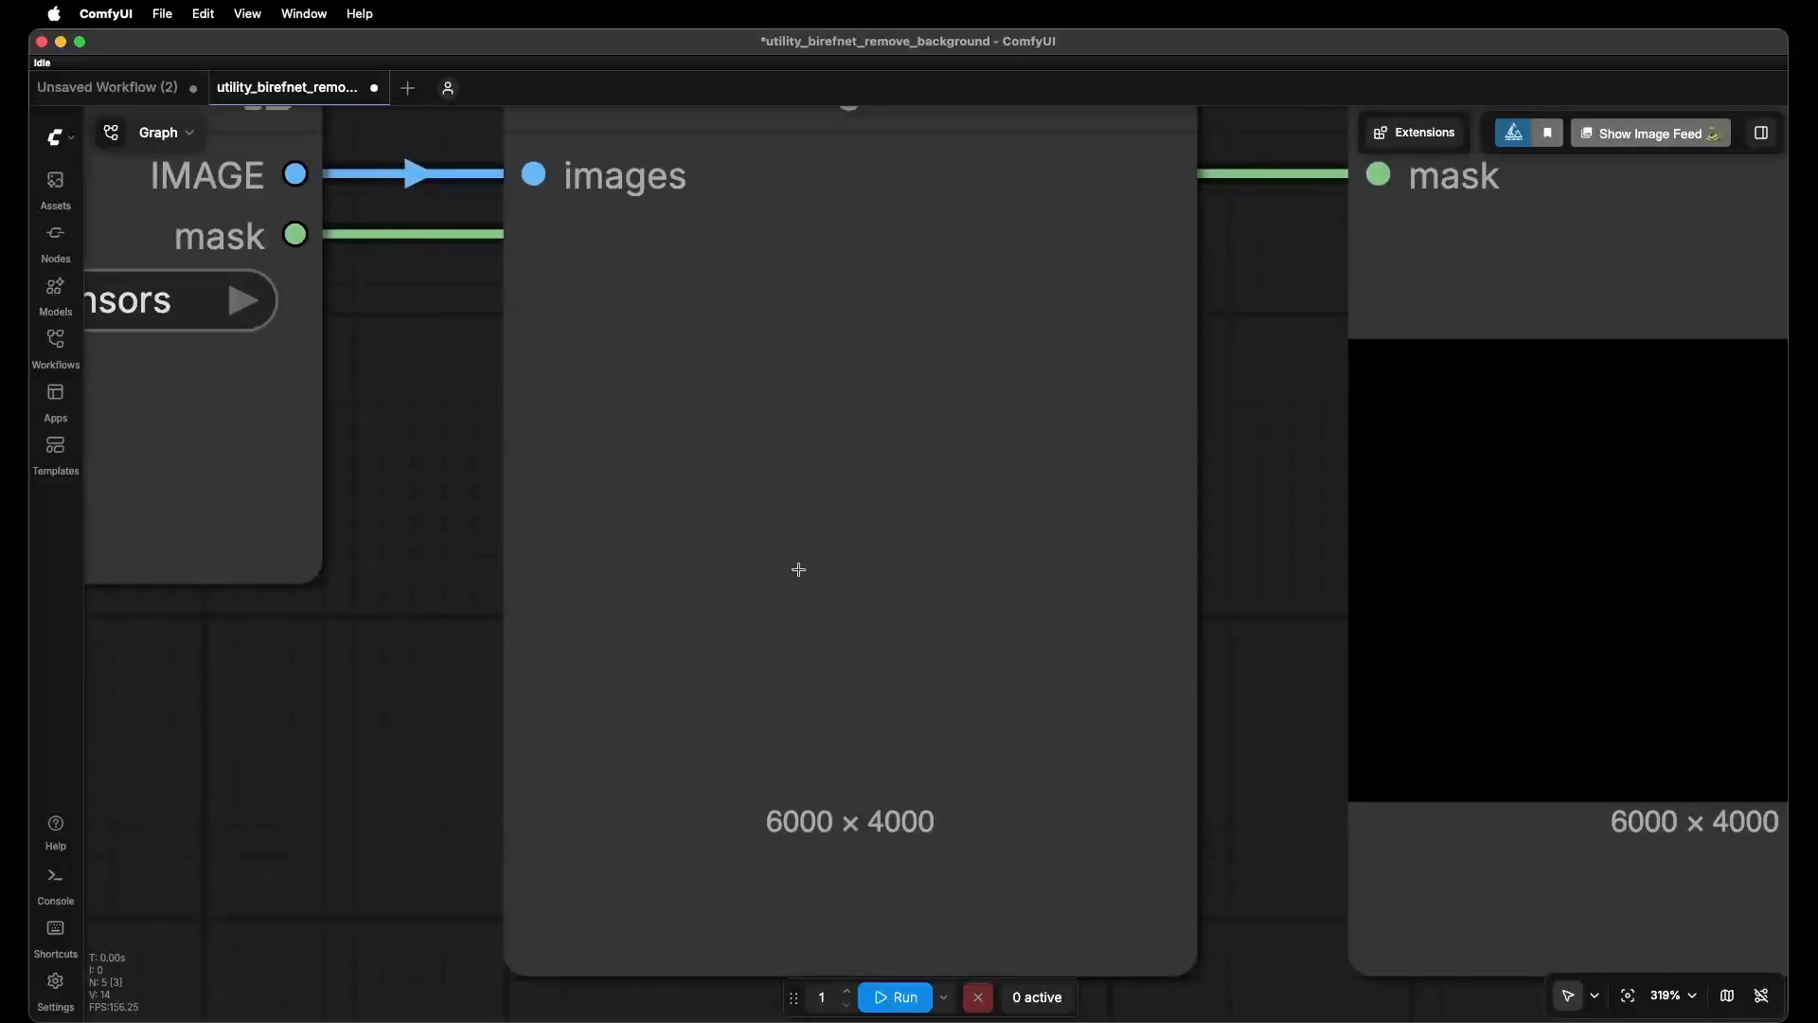
pyautogui.scroll(-10, 750, 526)
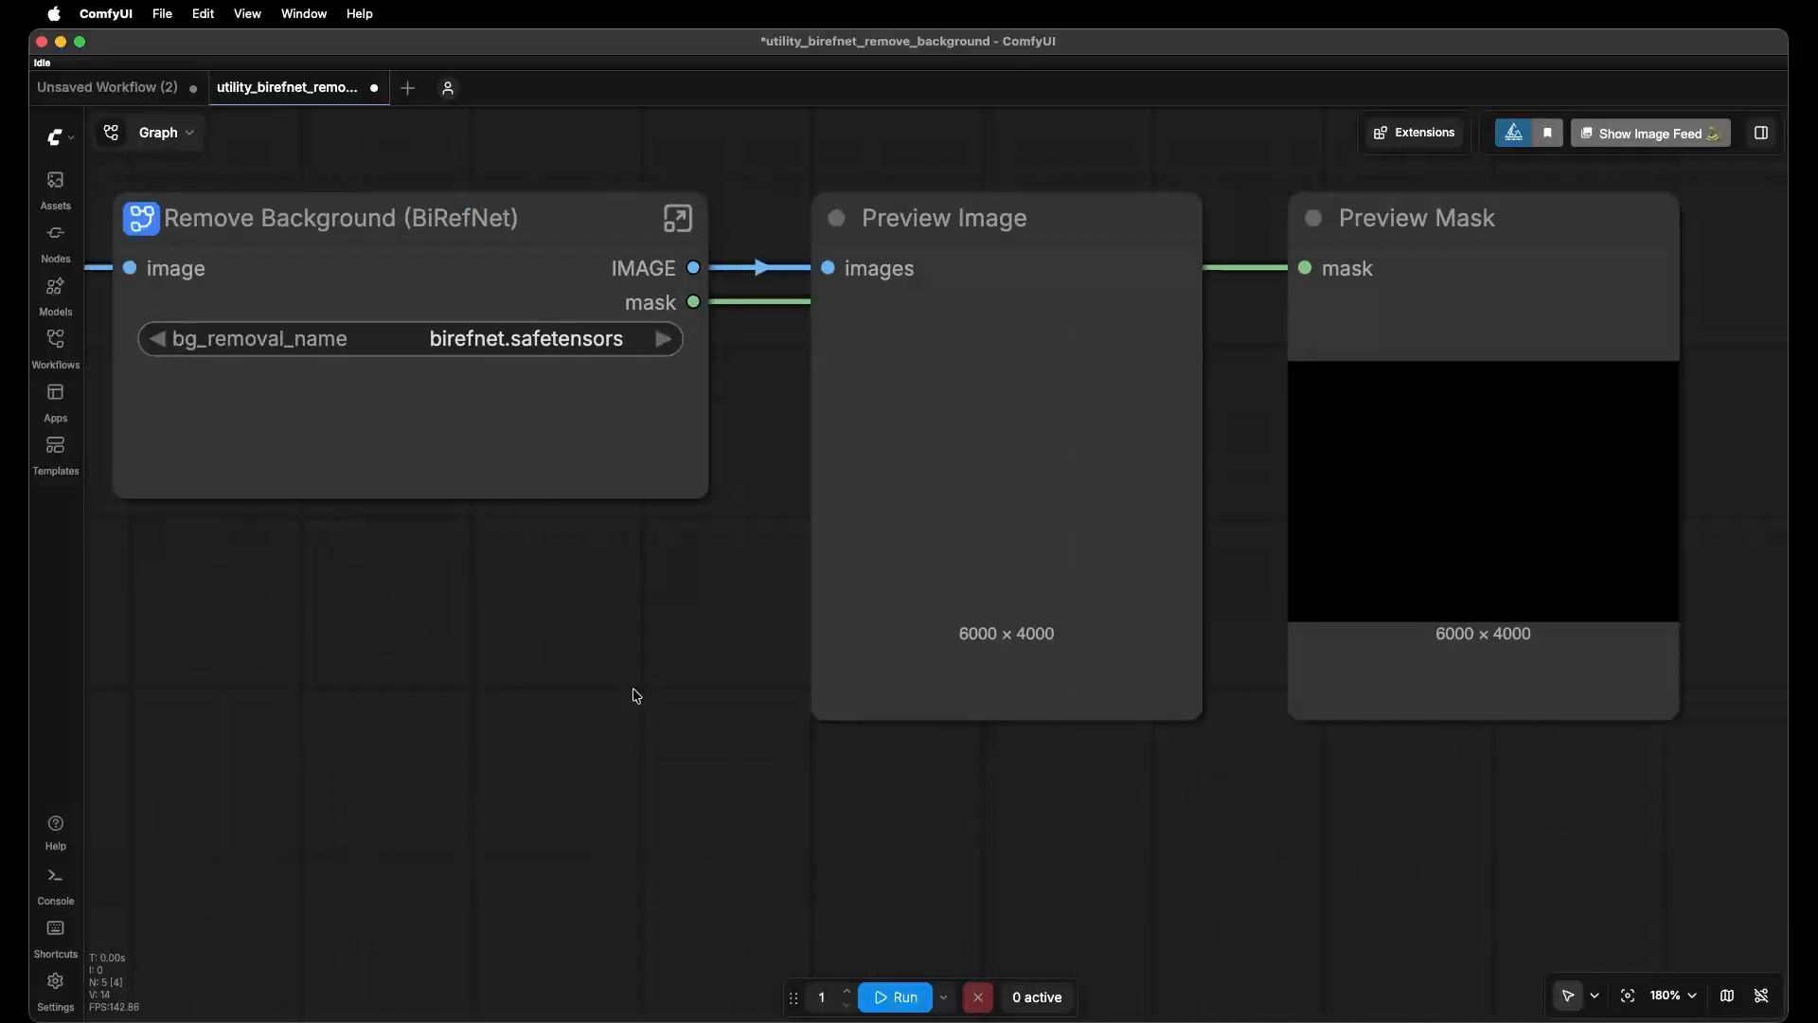
# Set the Load Image node's image to the Unsplash chair photo ending in iBxQvOLuKb4-unsplash.jpg and run the background removal.
pyautogui.hscroll(-2, 990, 652)
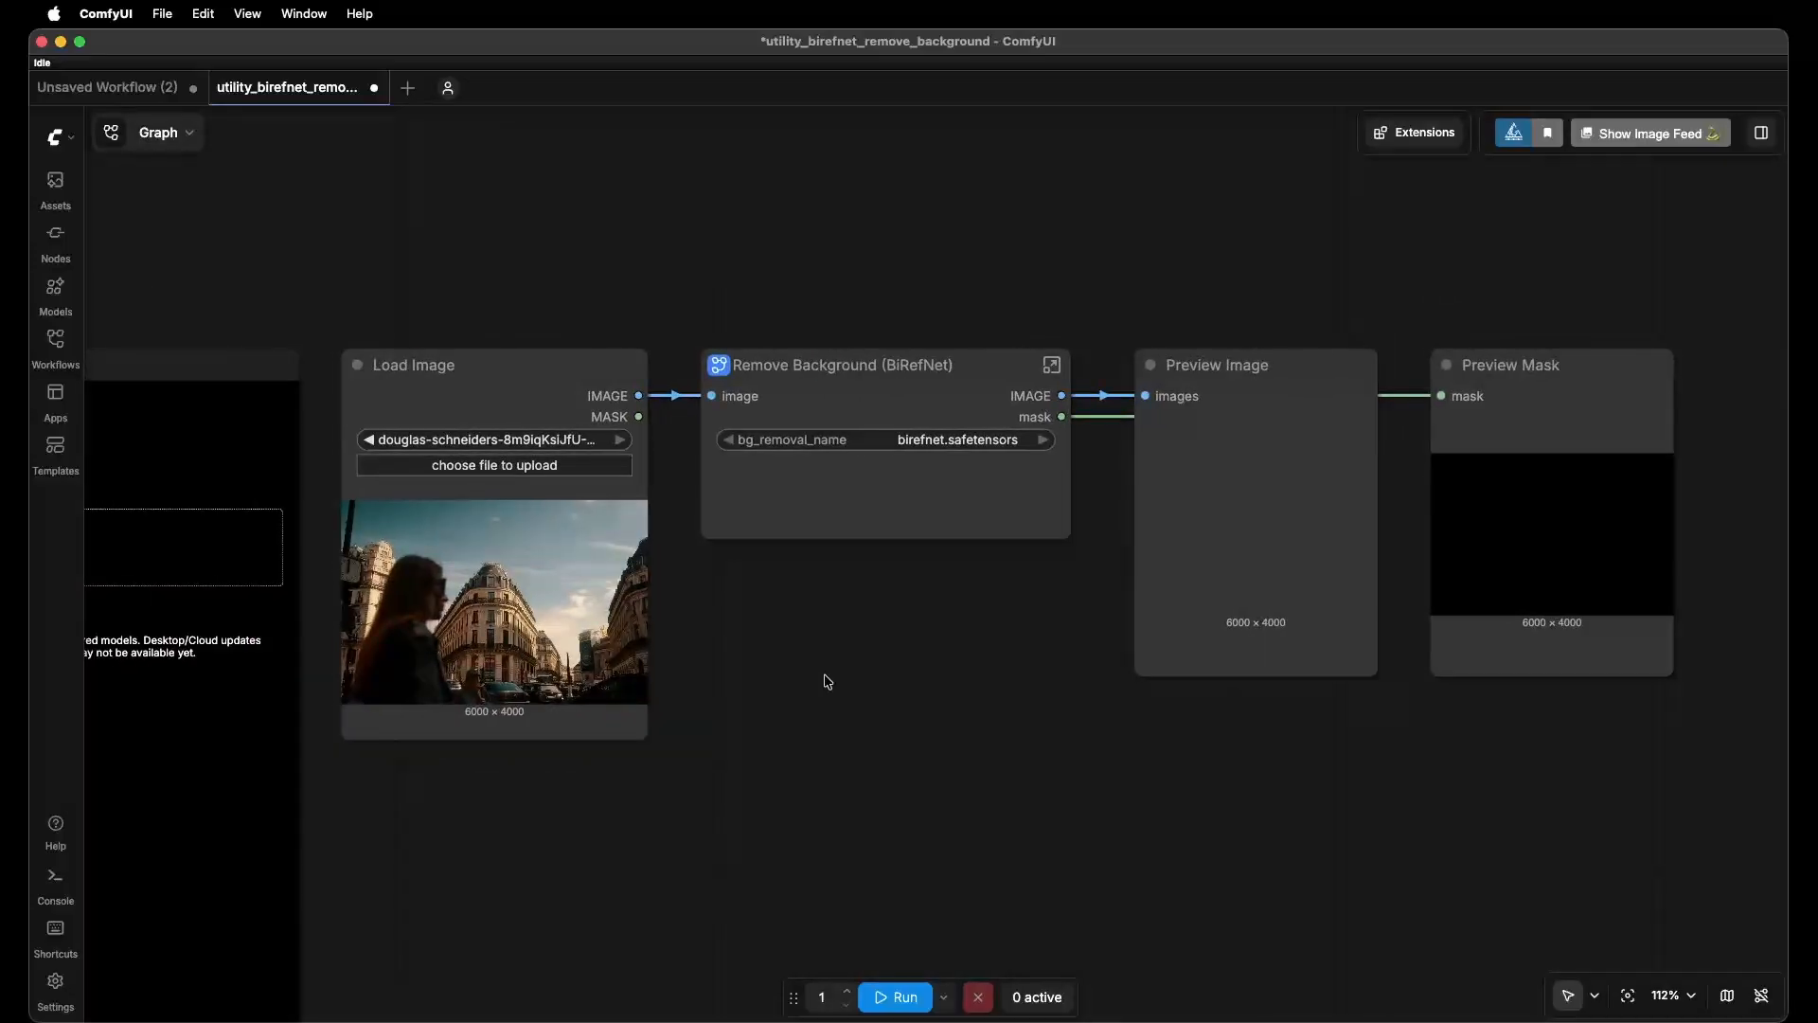
pyautogui.scroll(5, 816, 654)
pyautogui.hscroll(-5, 994, 698)
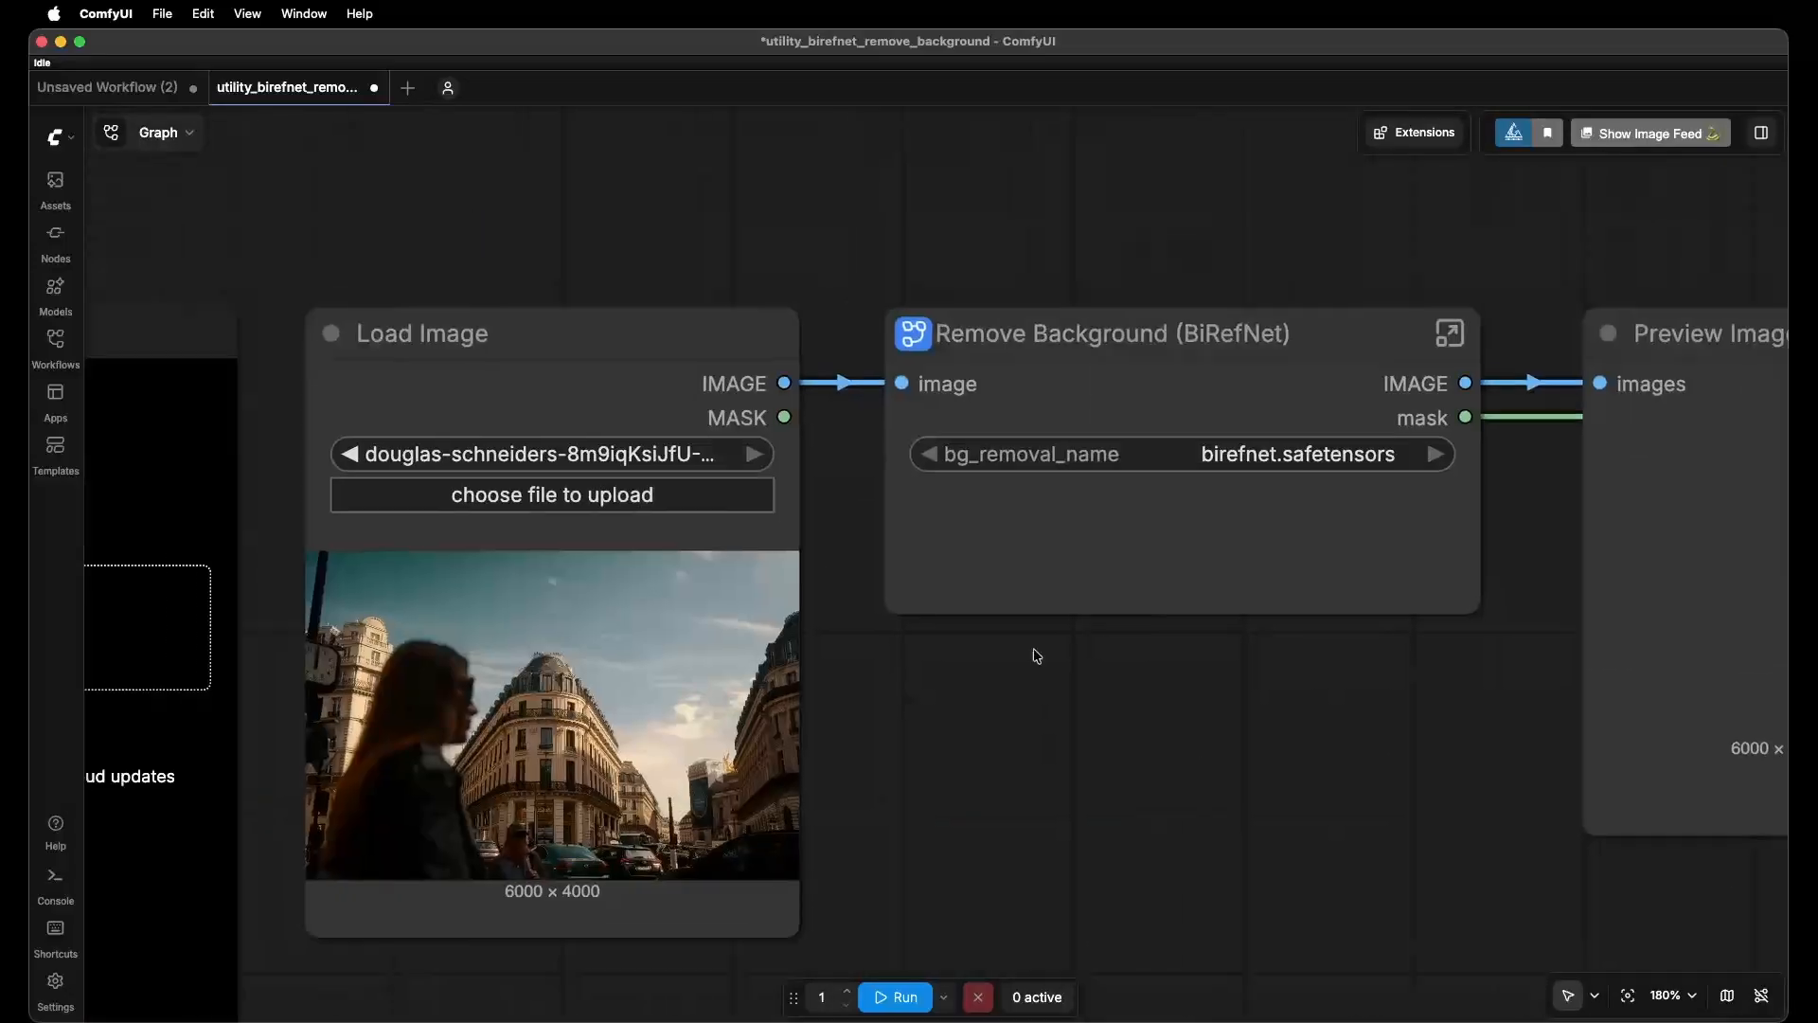
pyautogui.click(553, 454)
pyautogui.click(592, 568)
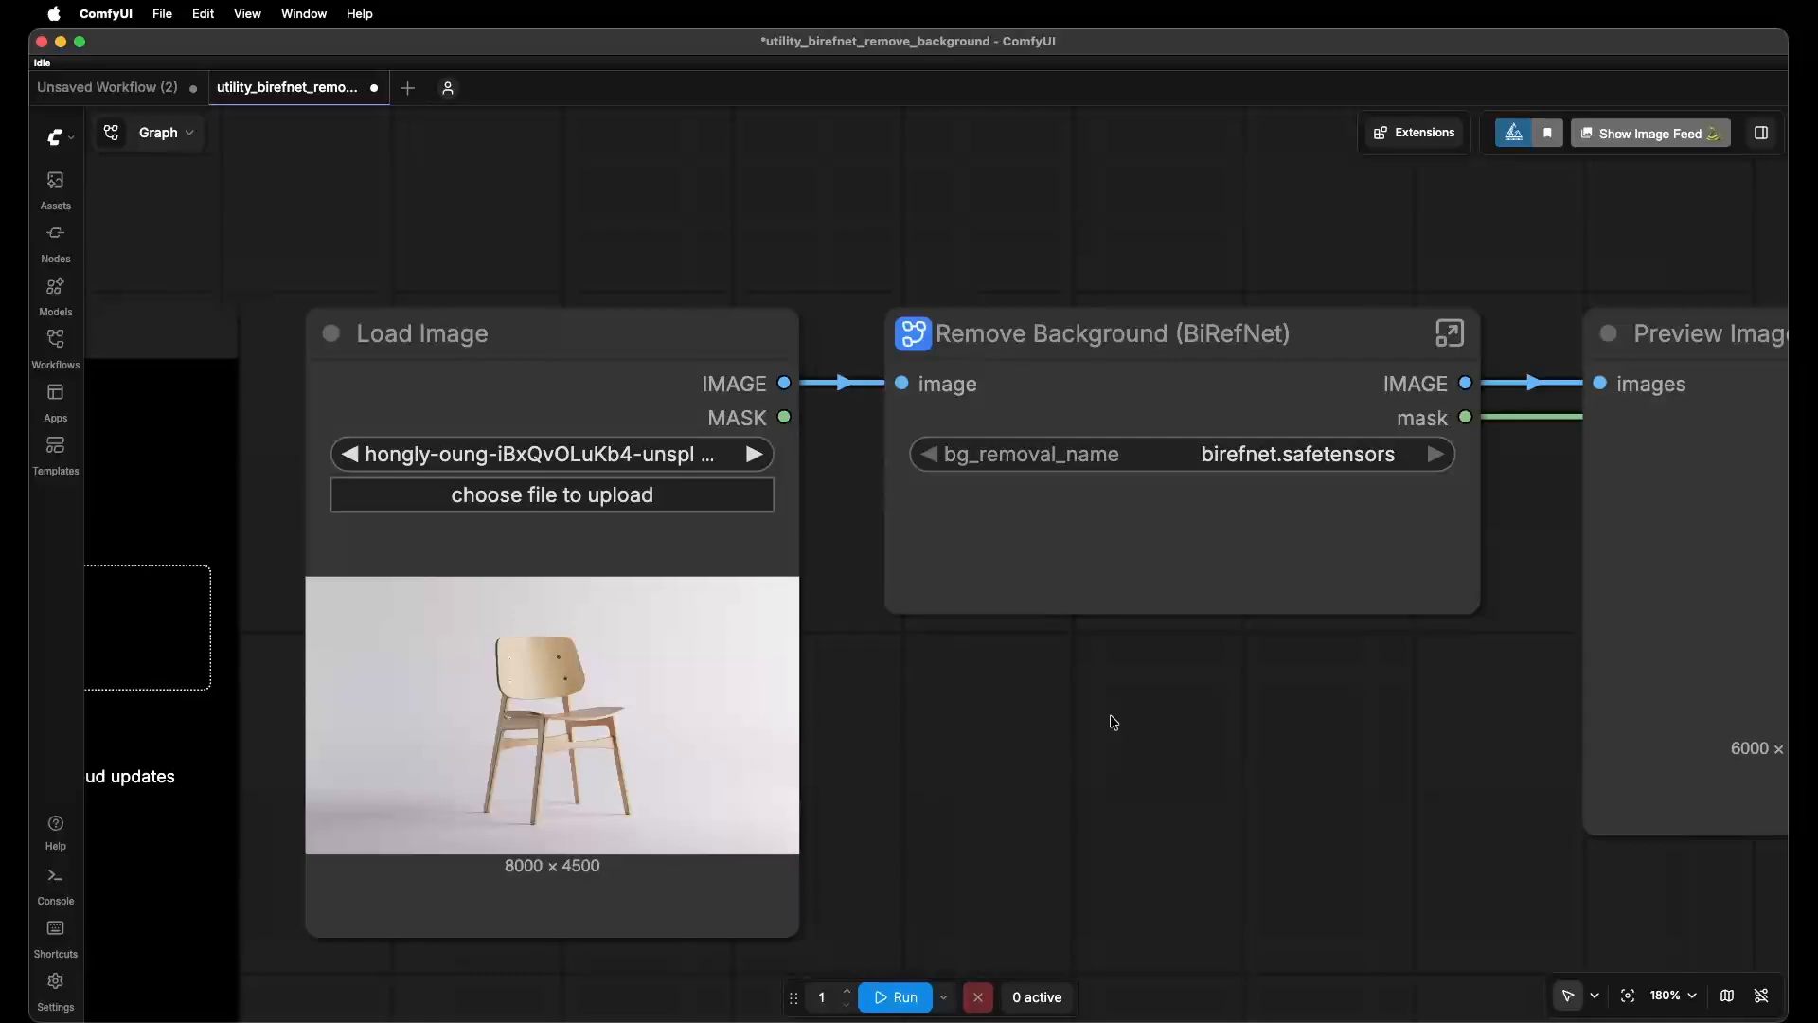
pyautogui.click(897, 993)
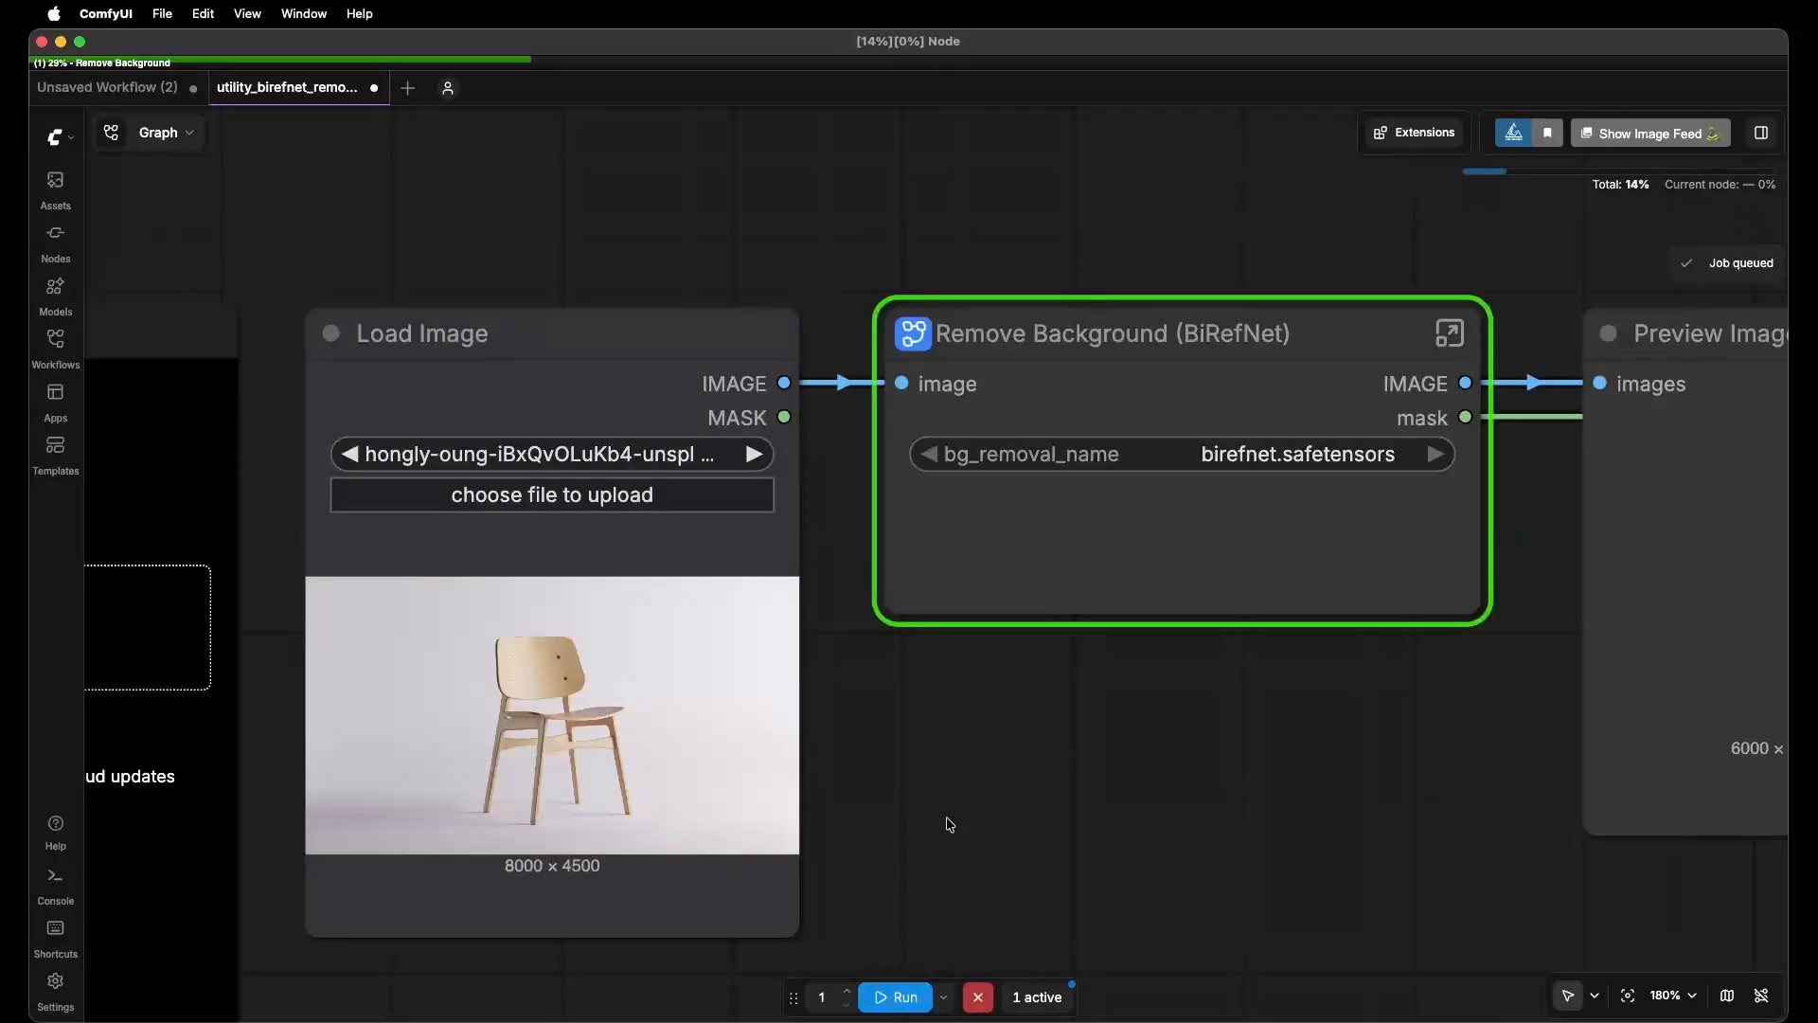
pyautogui.scroll(-5, 990, 800)
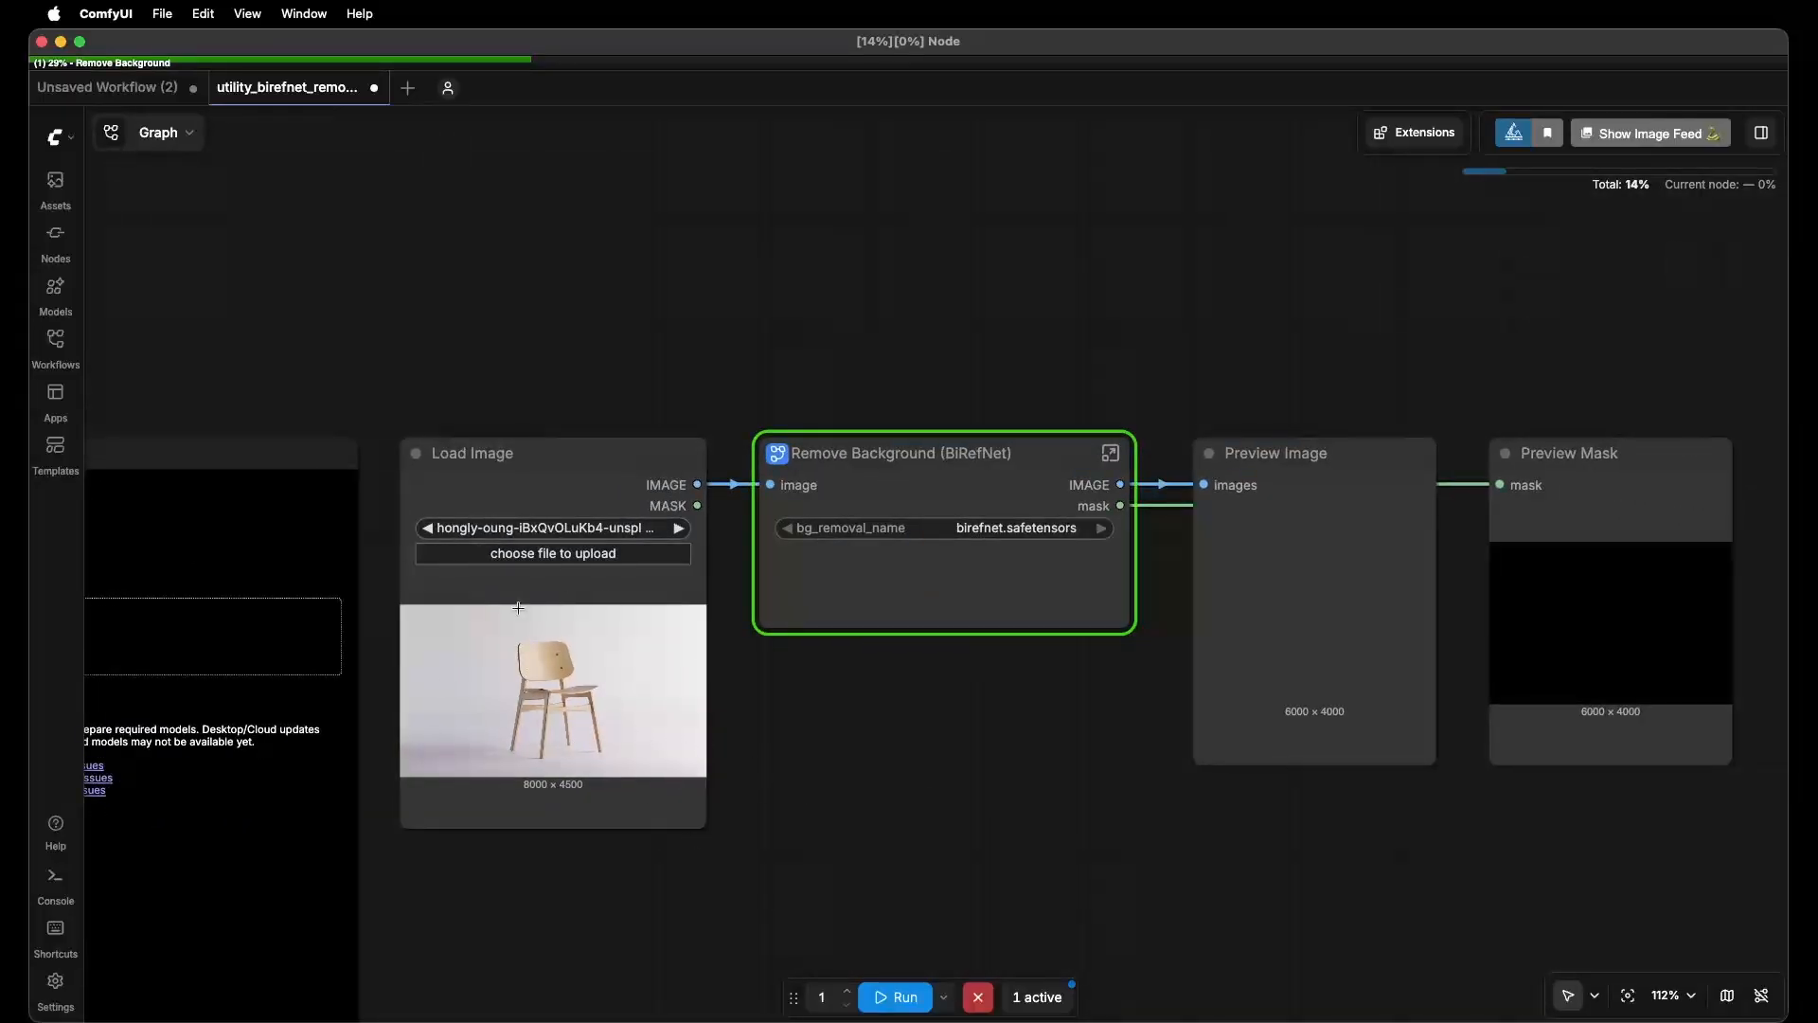
pyautogui.hscroll(5, 755, 763)
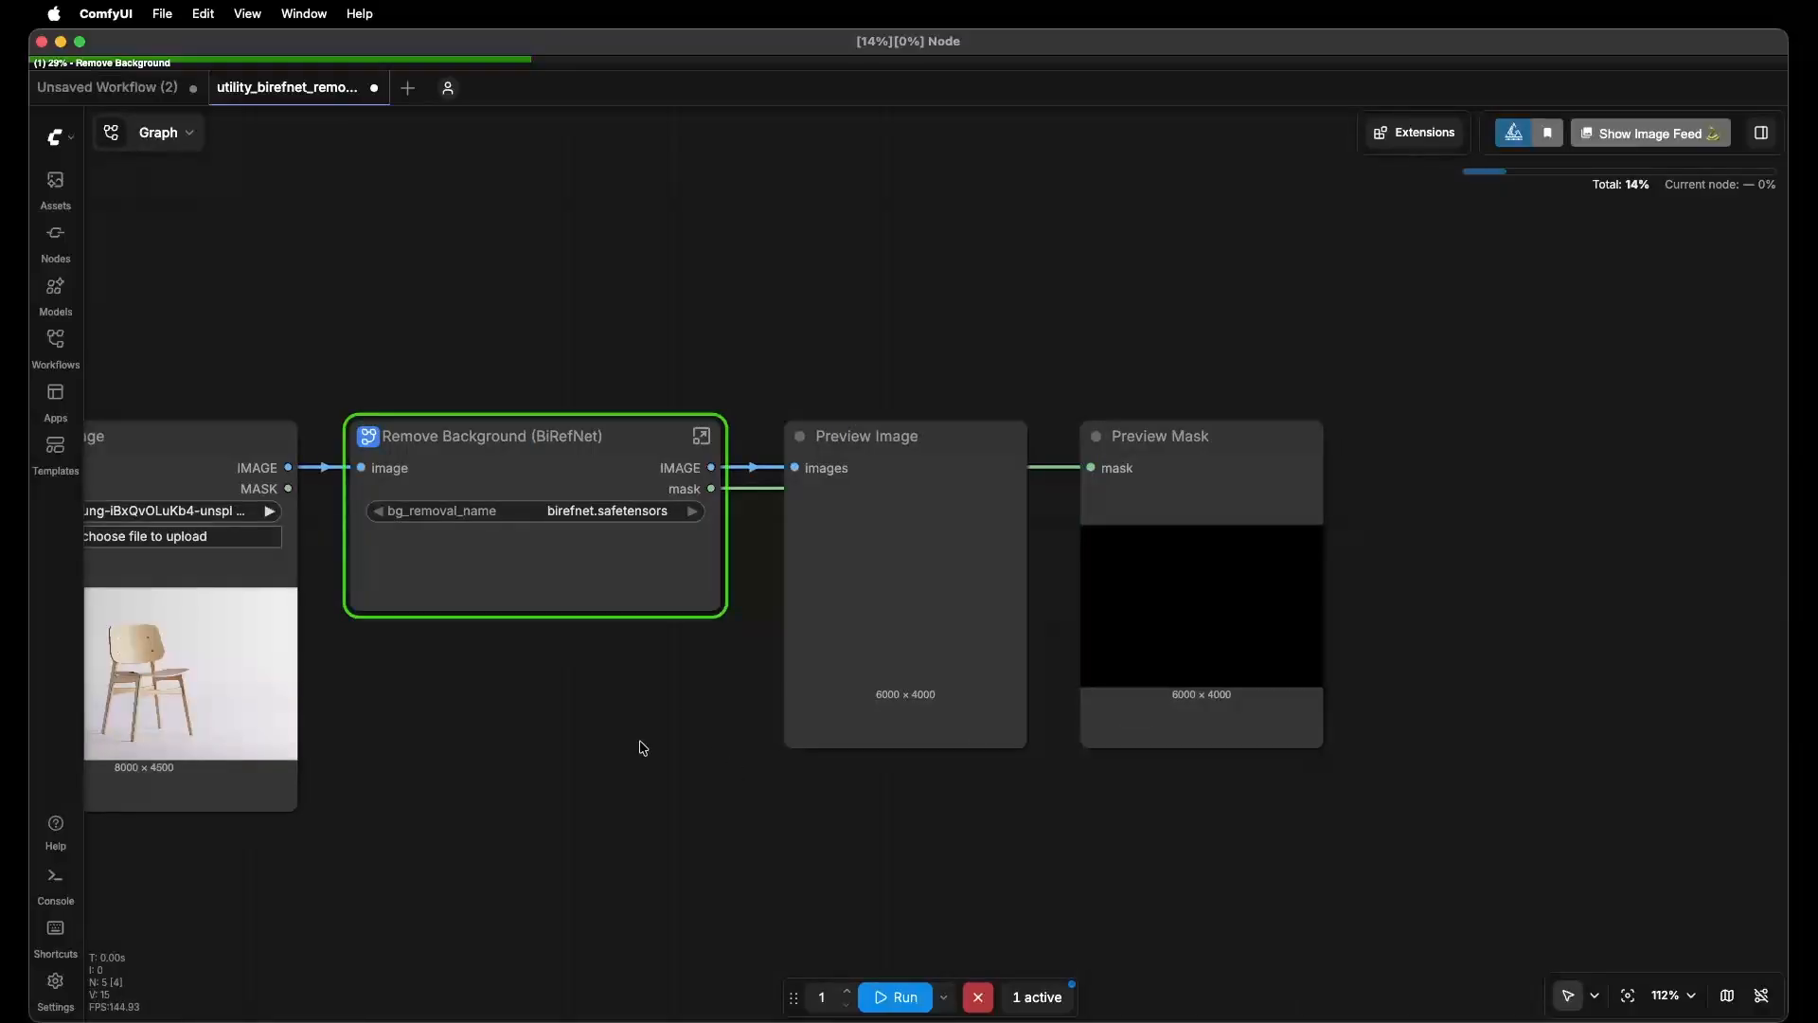
pyautogui.hscroll(3, 1258, 536)
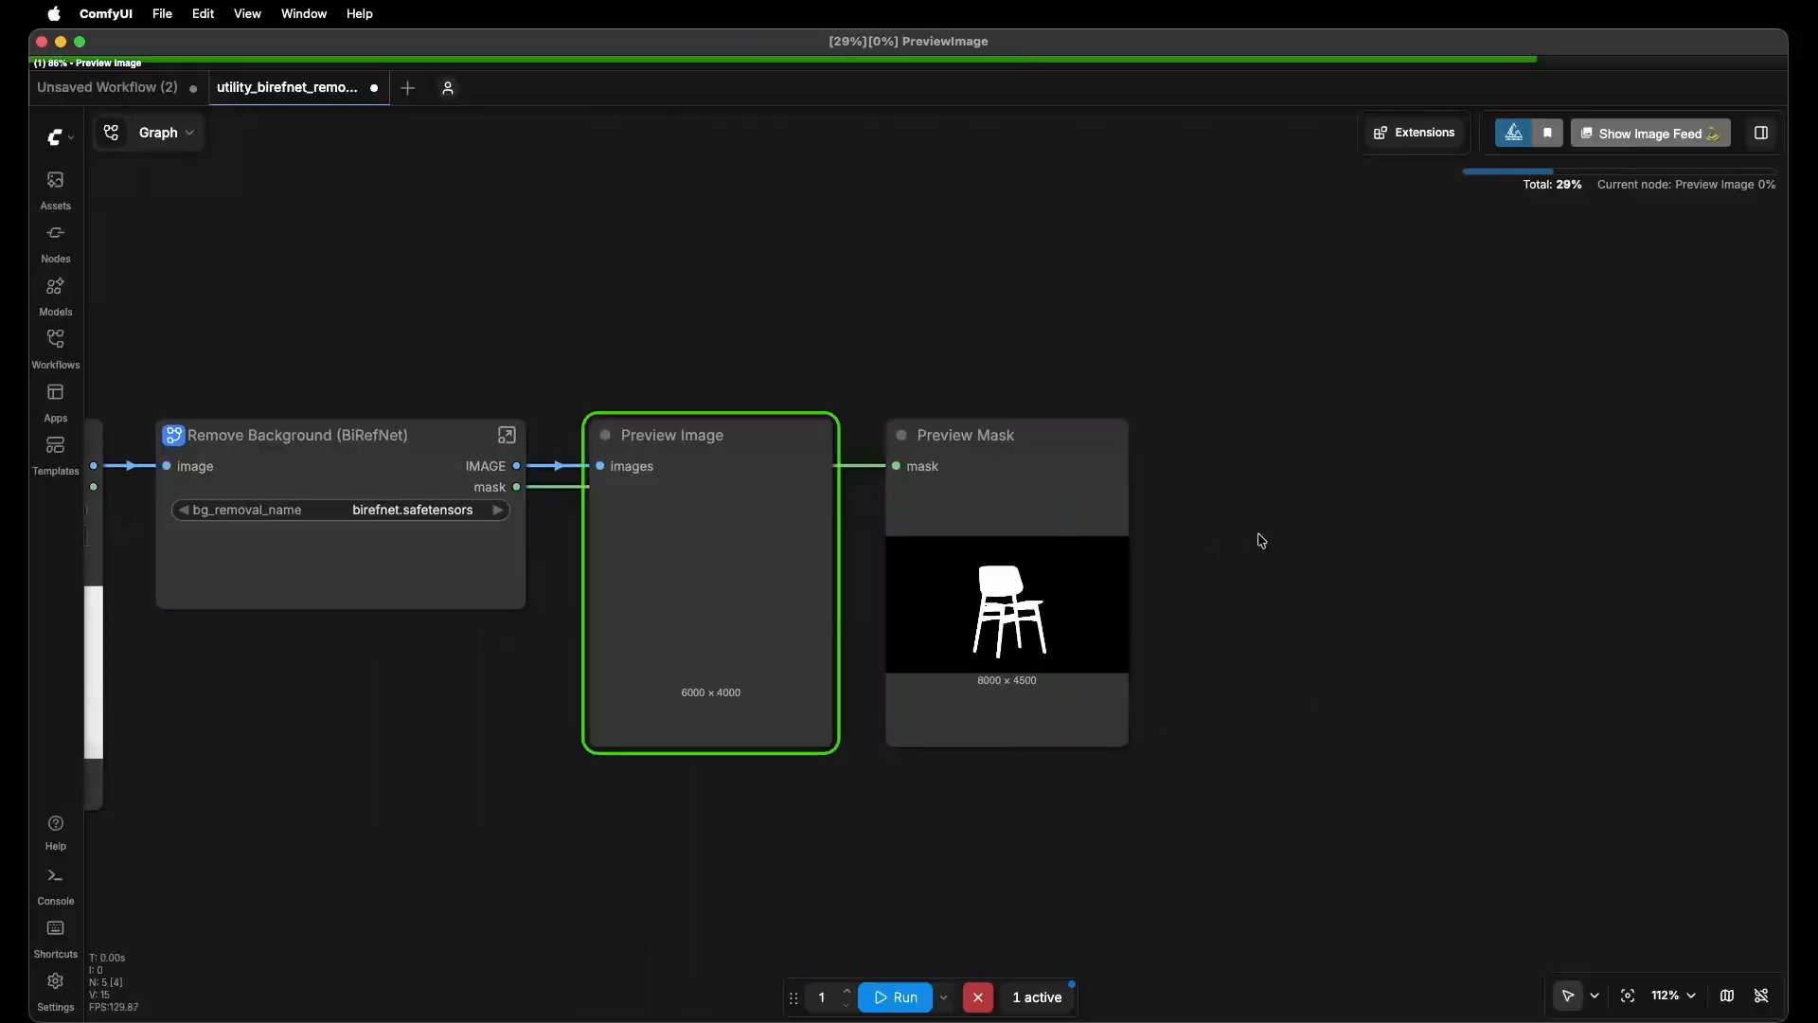
# Add a Convert Mask to Image node above Preview Mask and connect the Remove Background node's mask output to it.
pyautogui.doubleClick(1242, 509)
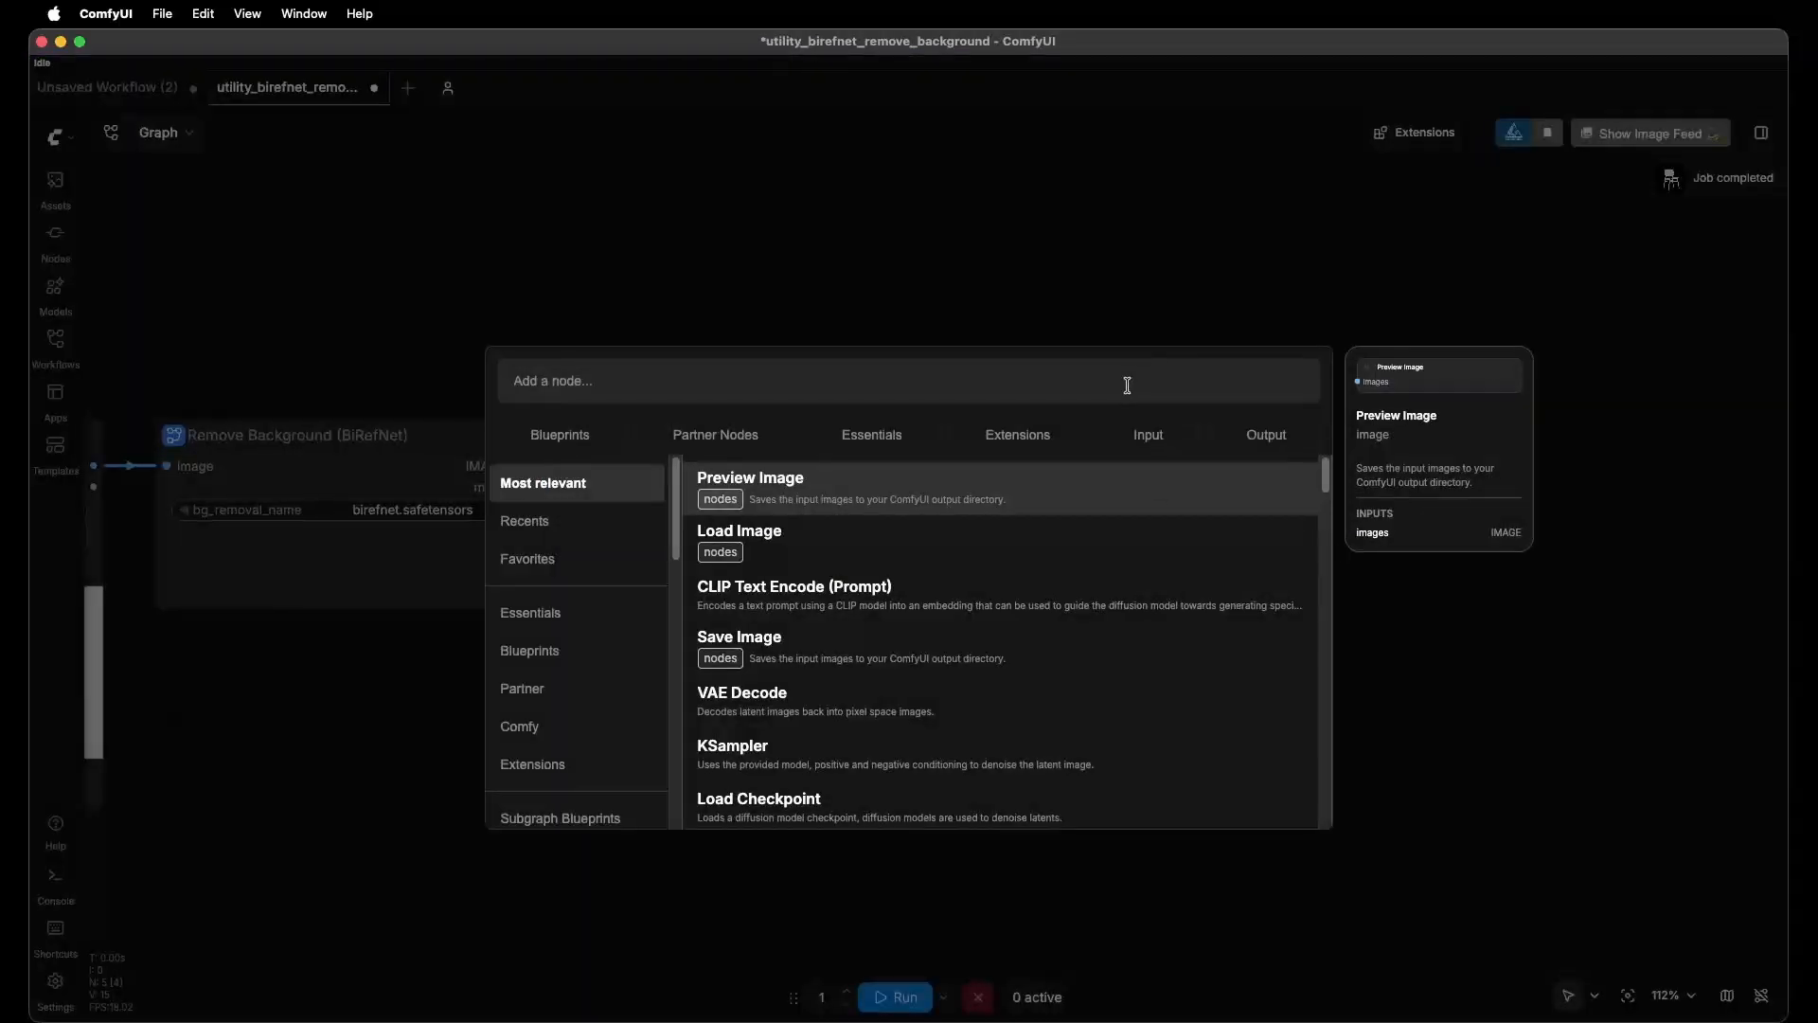
pyautogui.write('convert m')
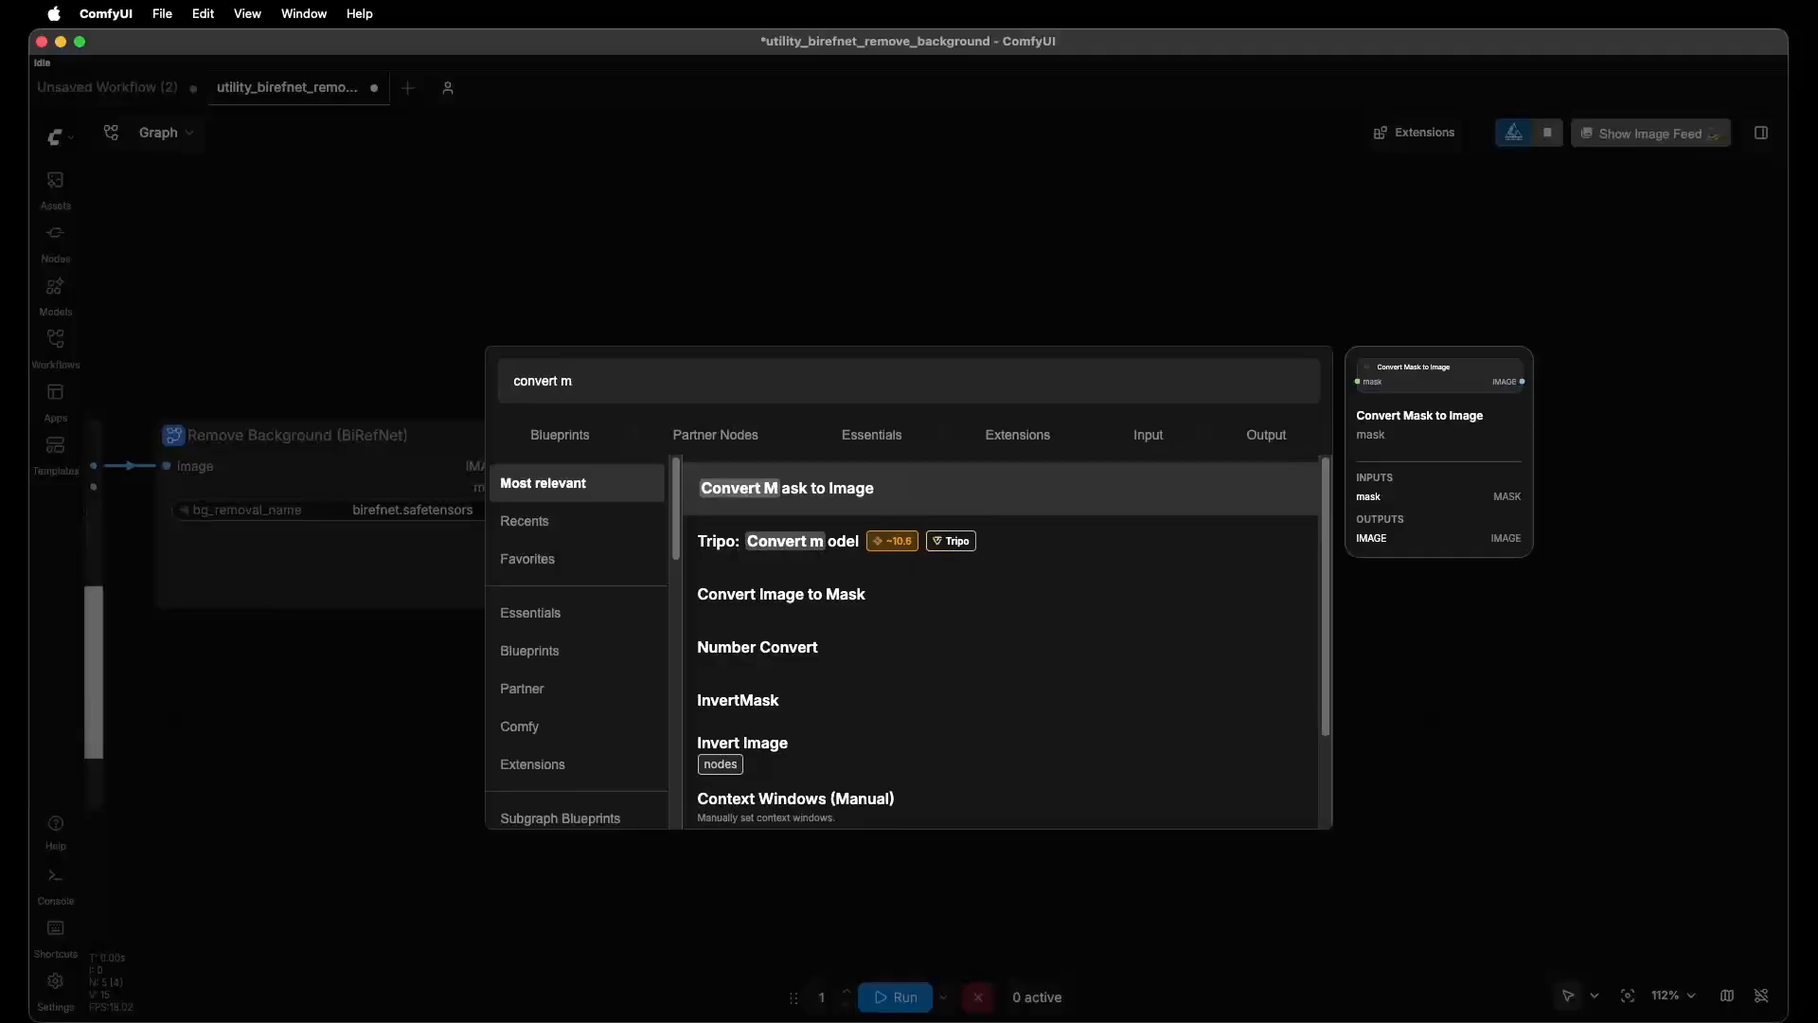
pyautogui.click(770, 492)
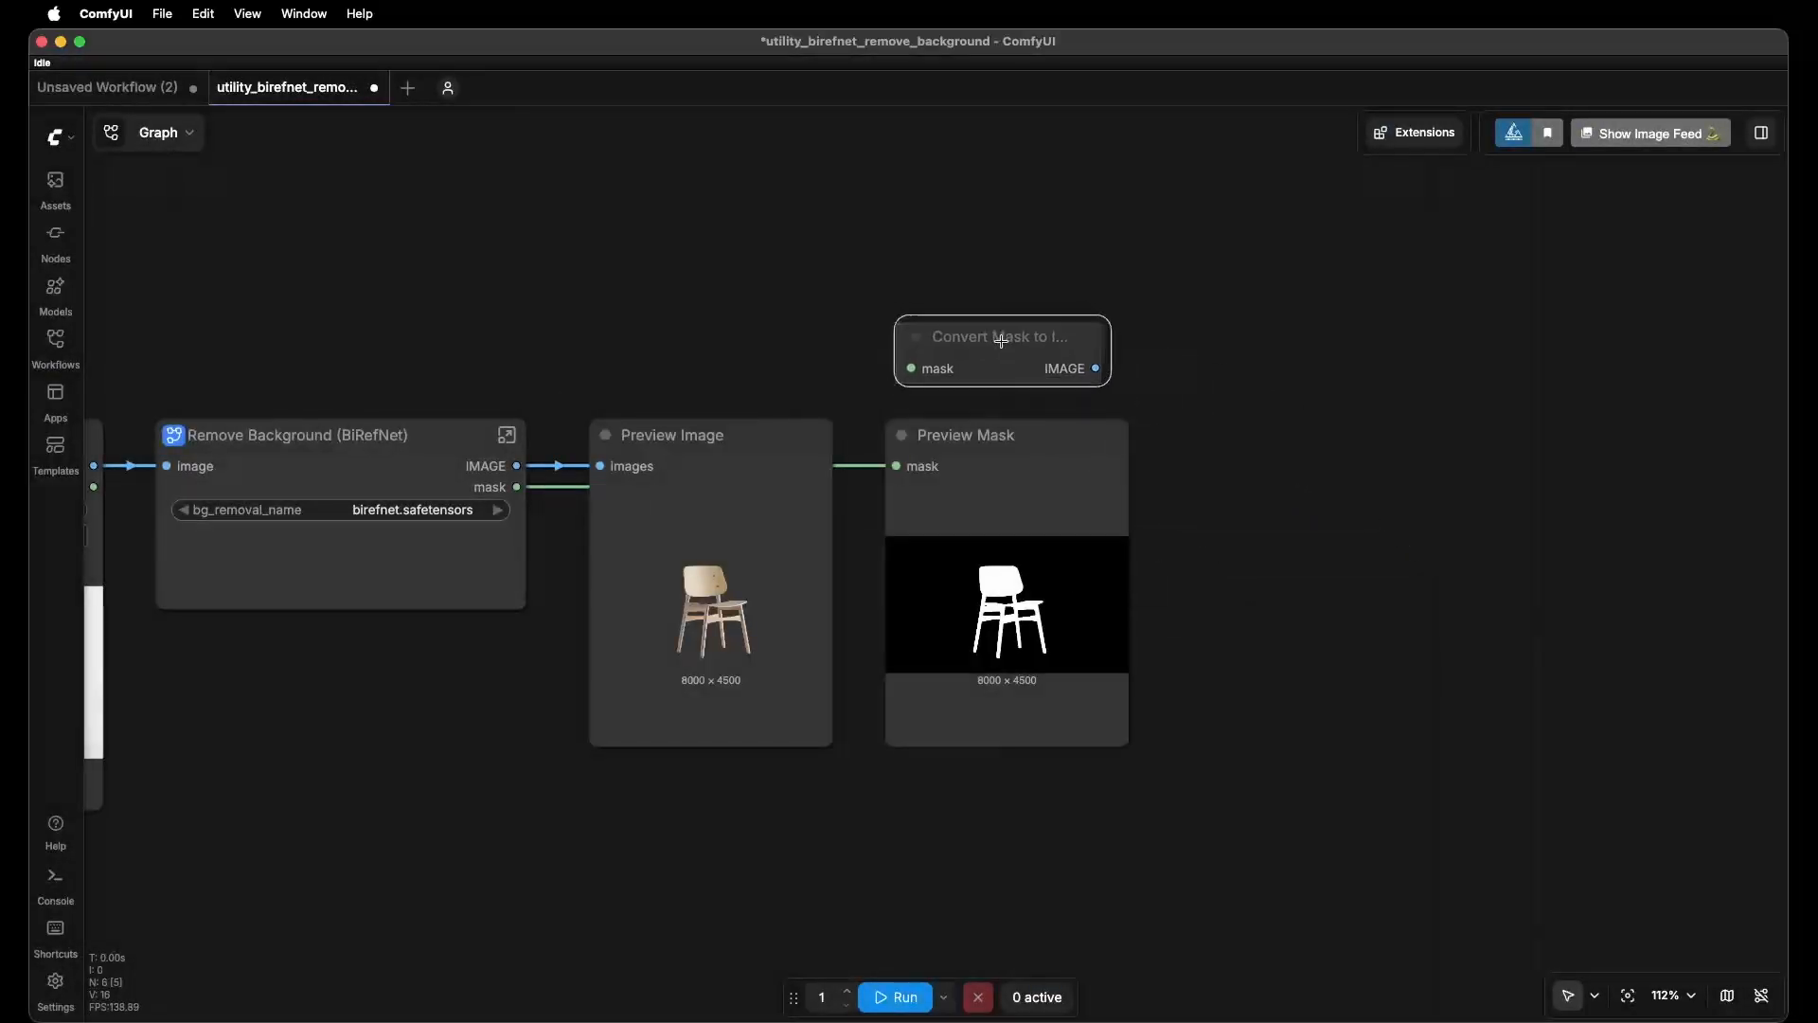
pyautogui.click(1037, 345)
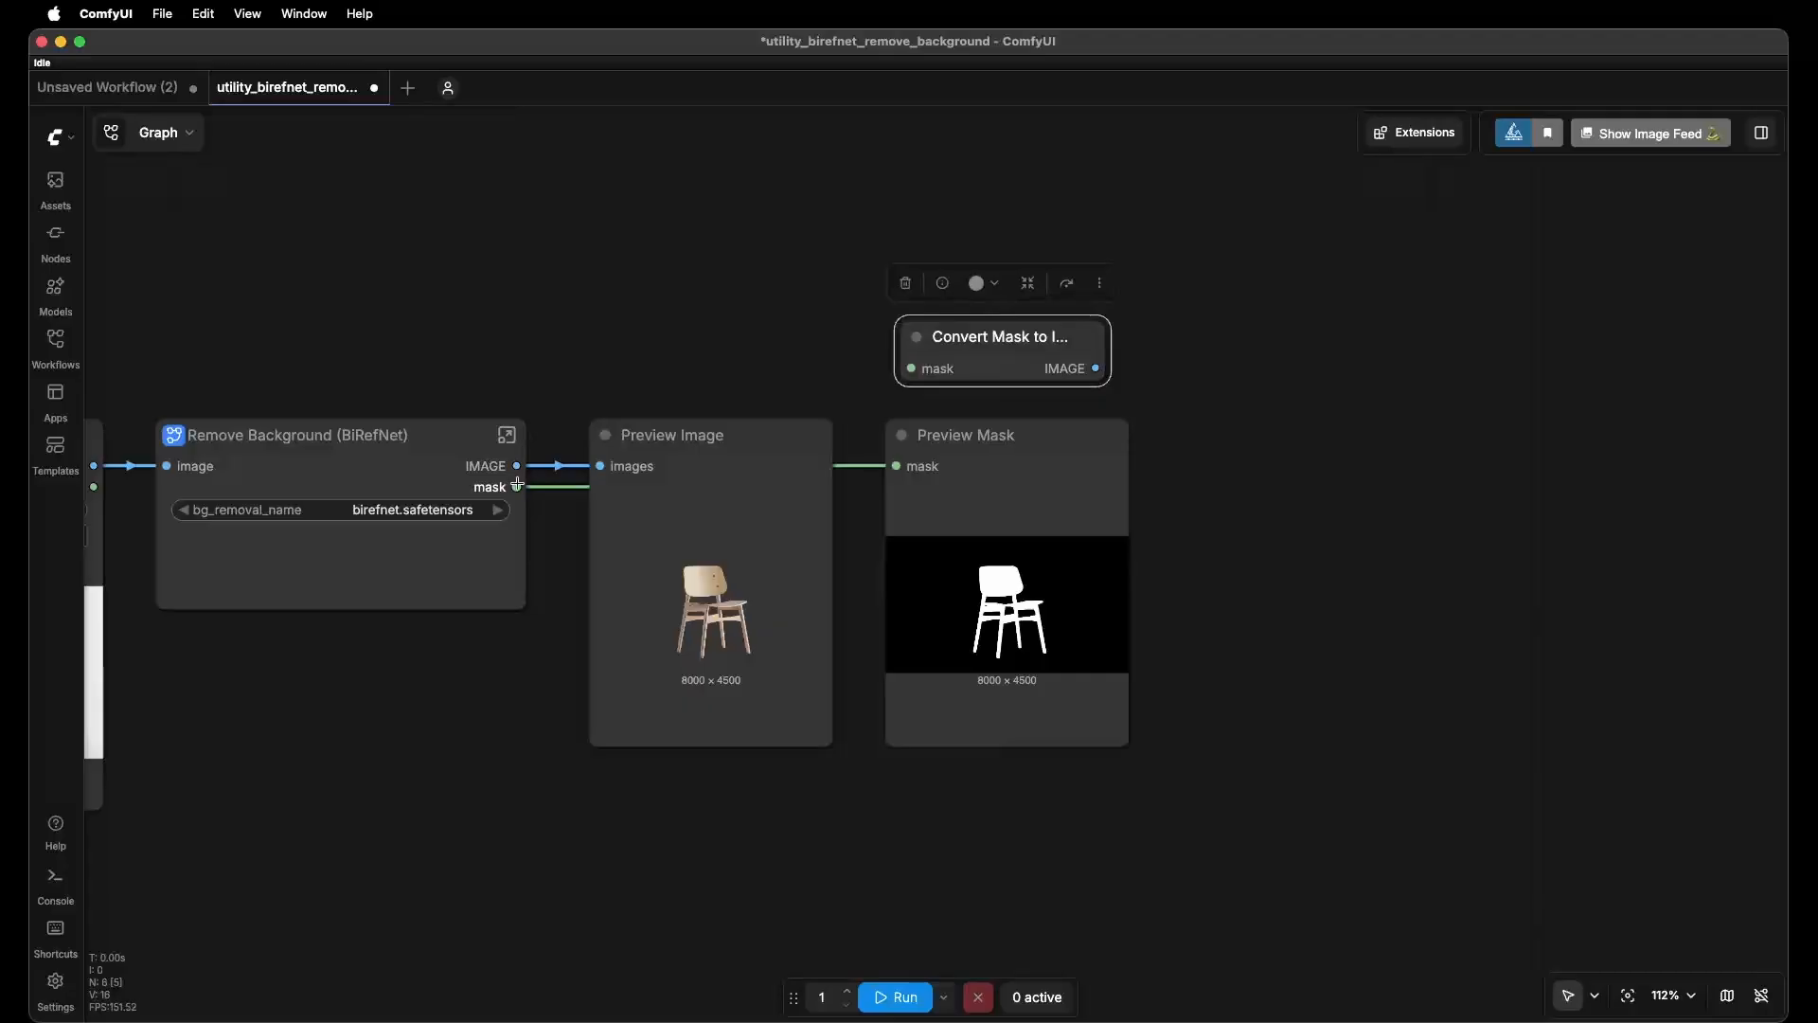
pyautogui.moveTo(517, 485); pyautogui.dragTo(907, 367)
# Add a Save Image node fed by Convert Mask to Image's IMAGE output and place it beside Preview Mask.
pyautogui.moveTo(1309, 377); pyautogui.dragTo(1162, 373)
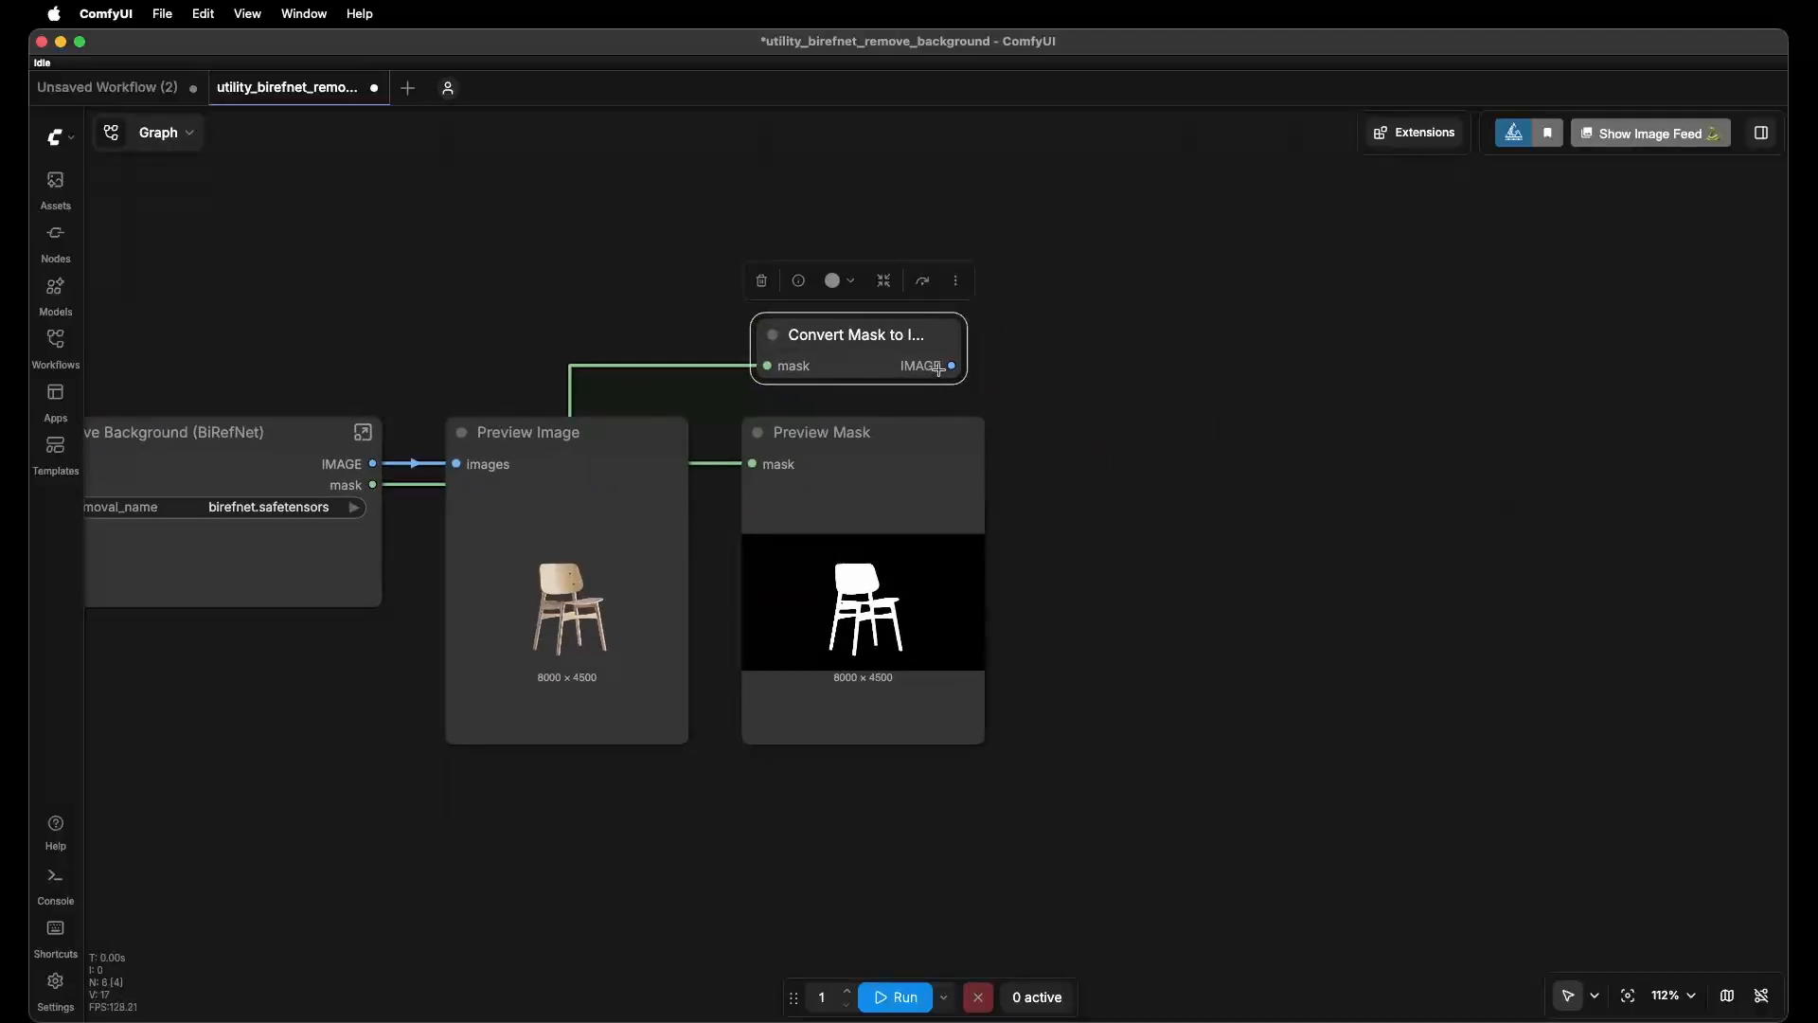
pyautogui.moveTo(945, 372); pyautogui.dragTo(1095, 444)
pyautogui.click(1119, 613)
pyautogui.click(1054, 306)
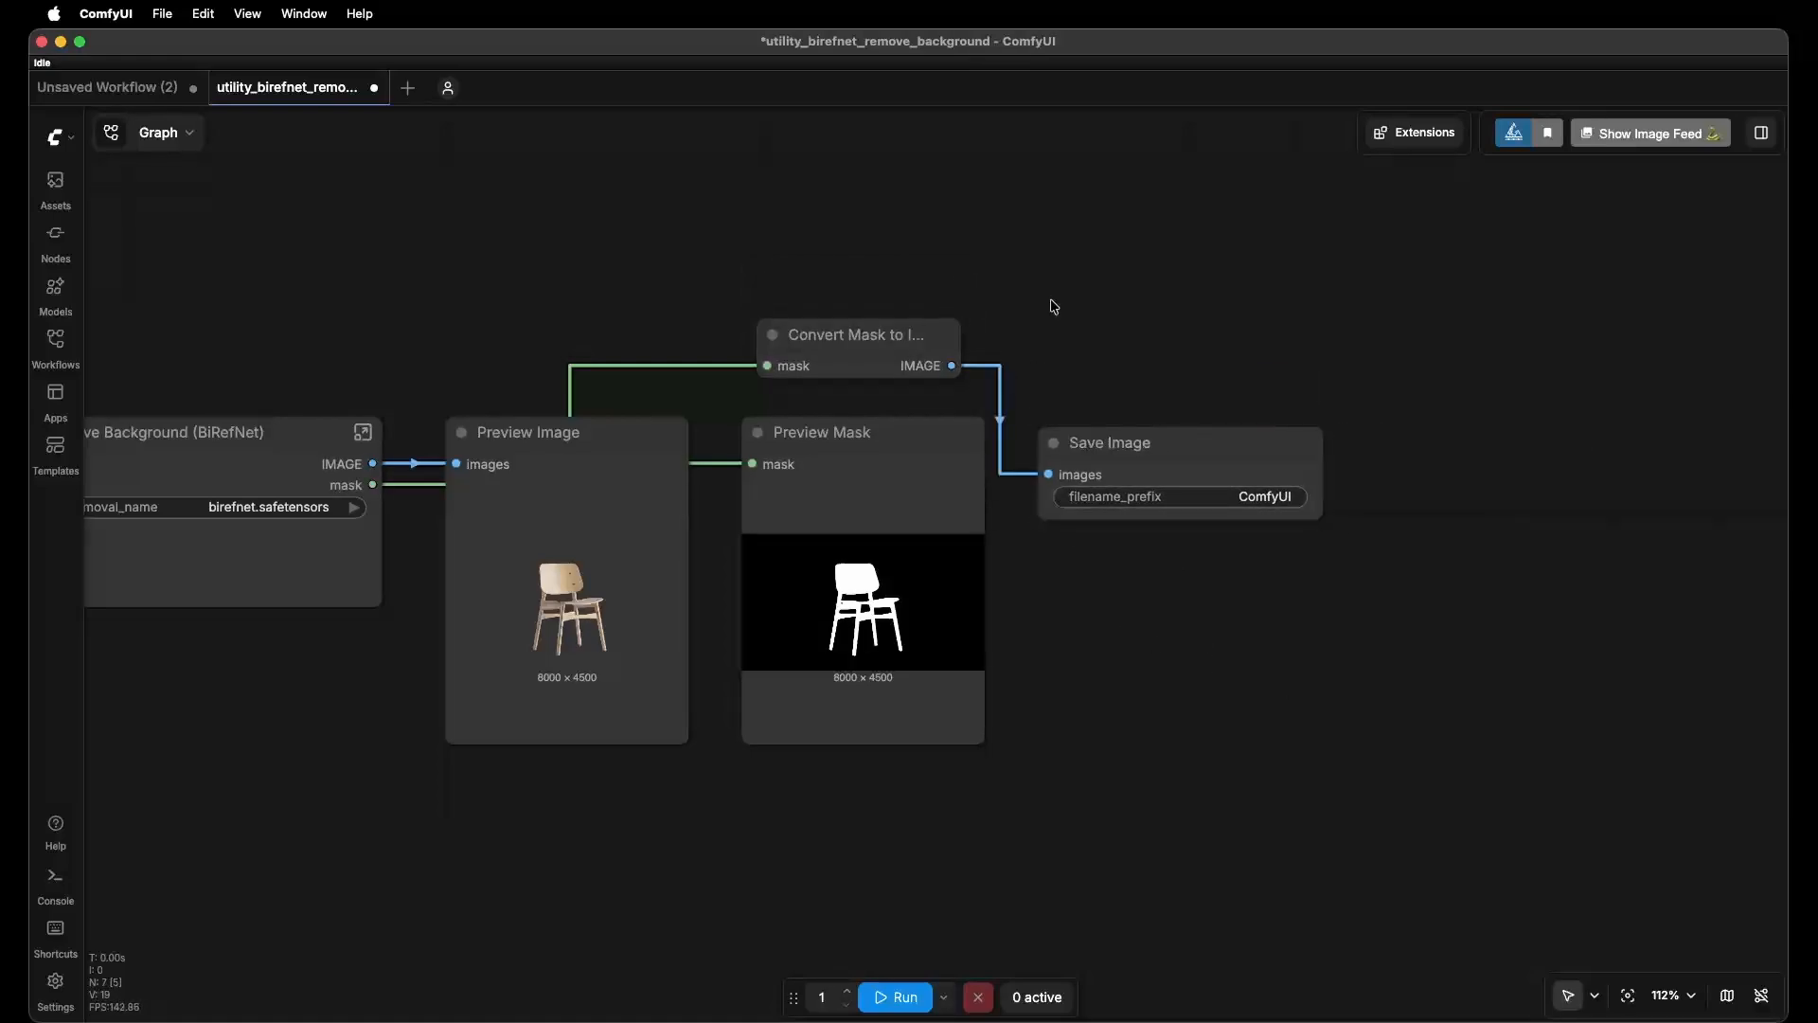
pyautogui.scroll(5, 862, 595)
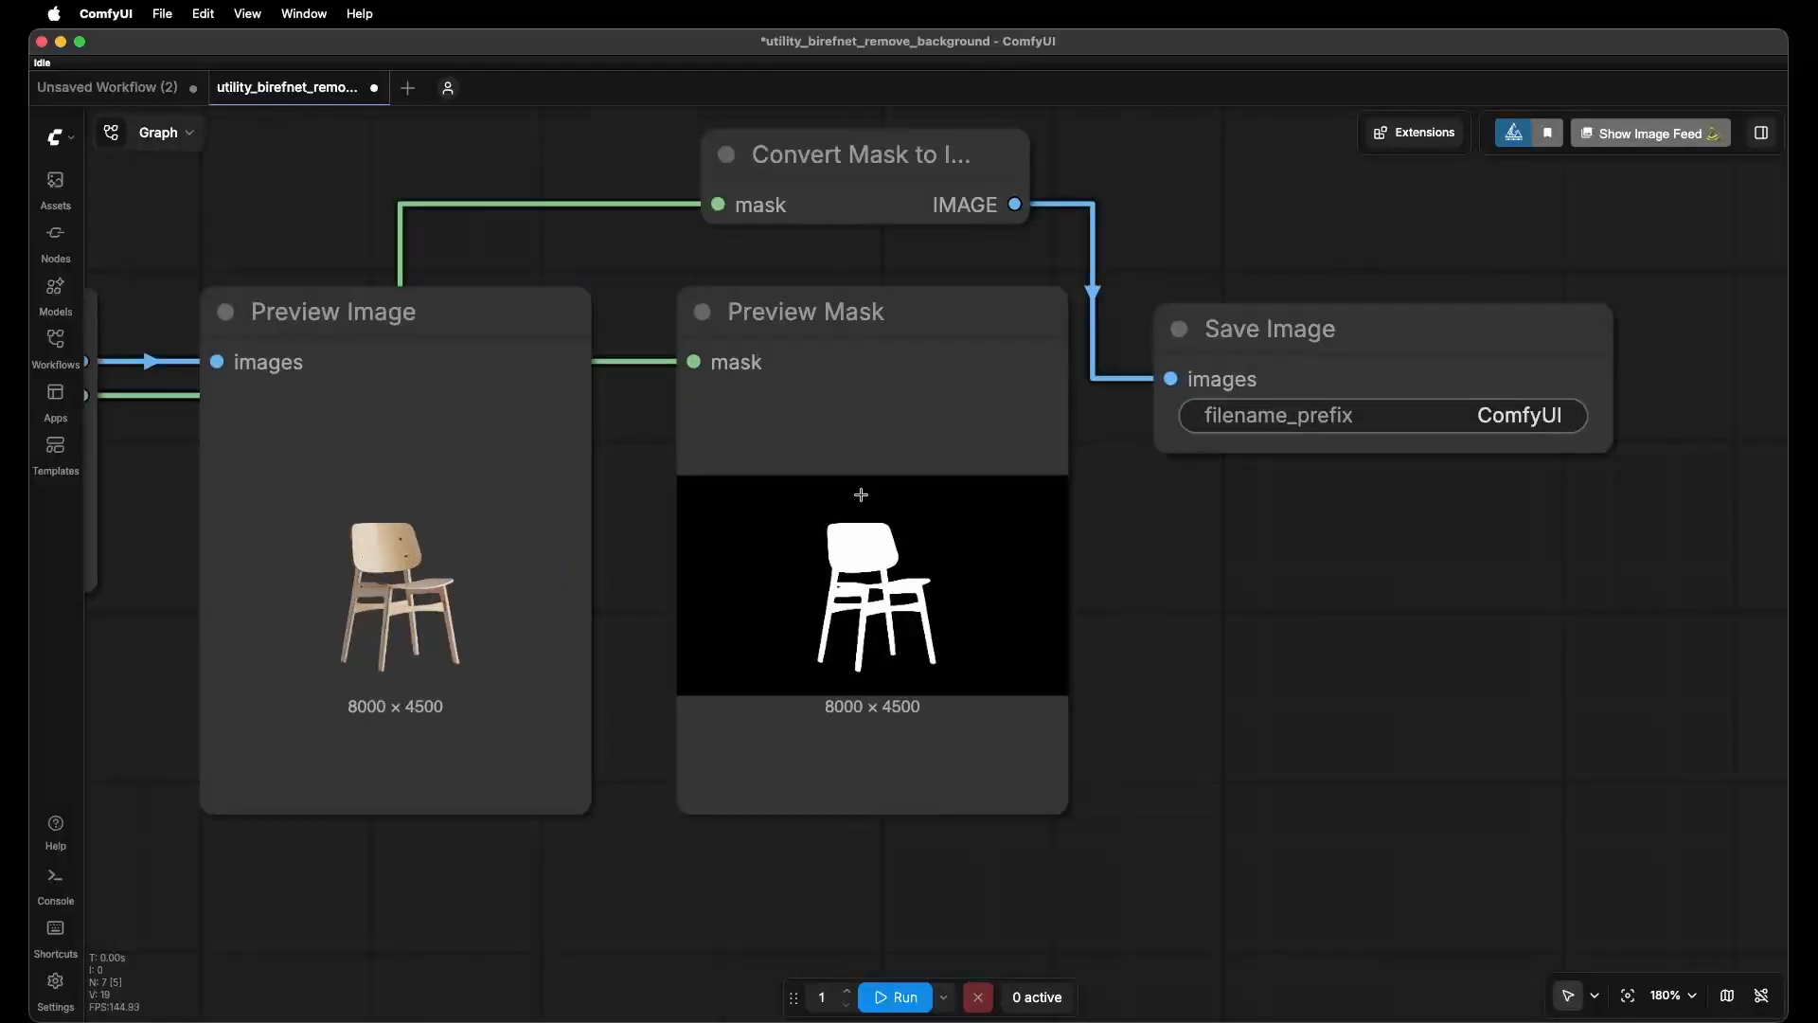
pyautogui.moveTo(1285, 334); pyautogui.dragTo(1268, 334)
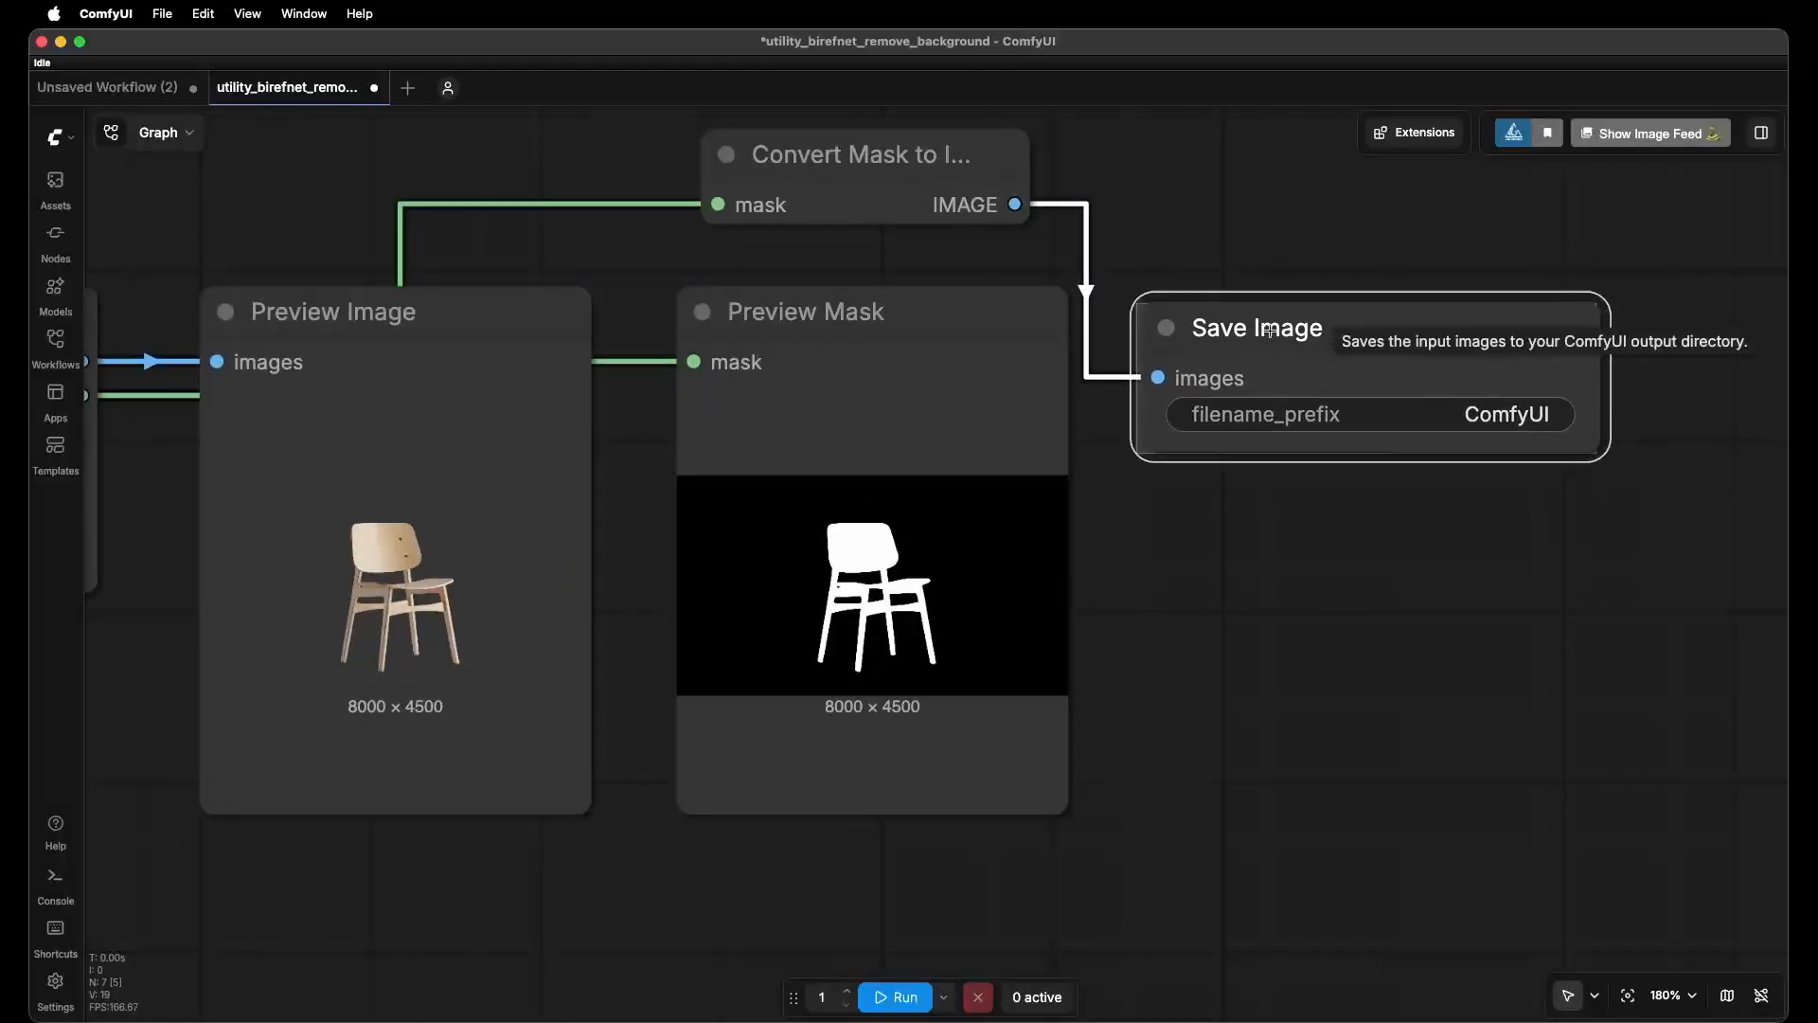
pyautogui.click(1426, 557)
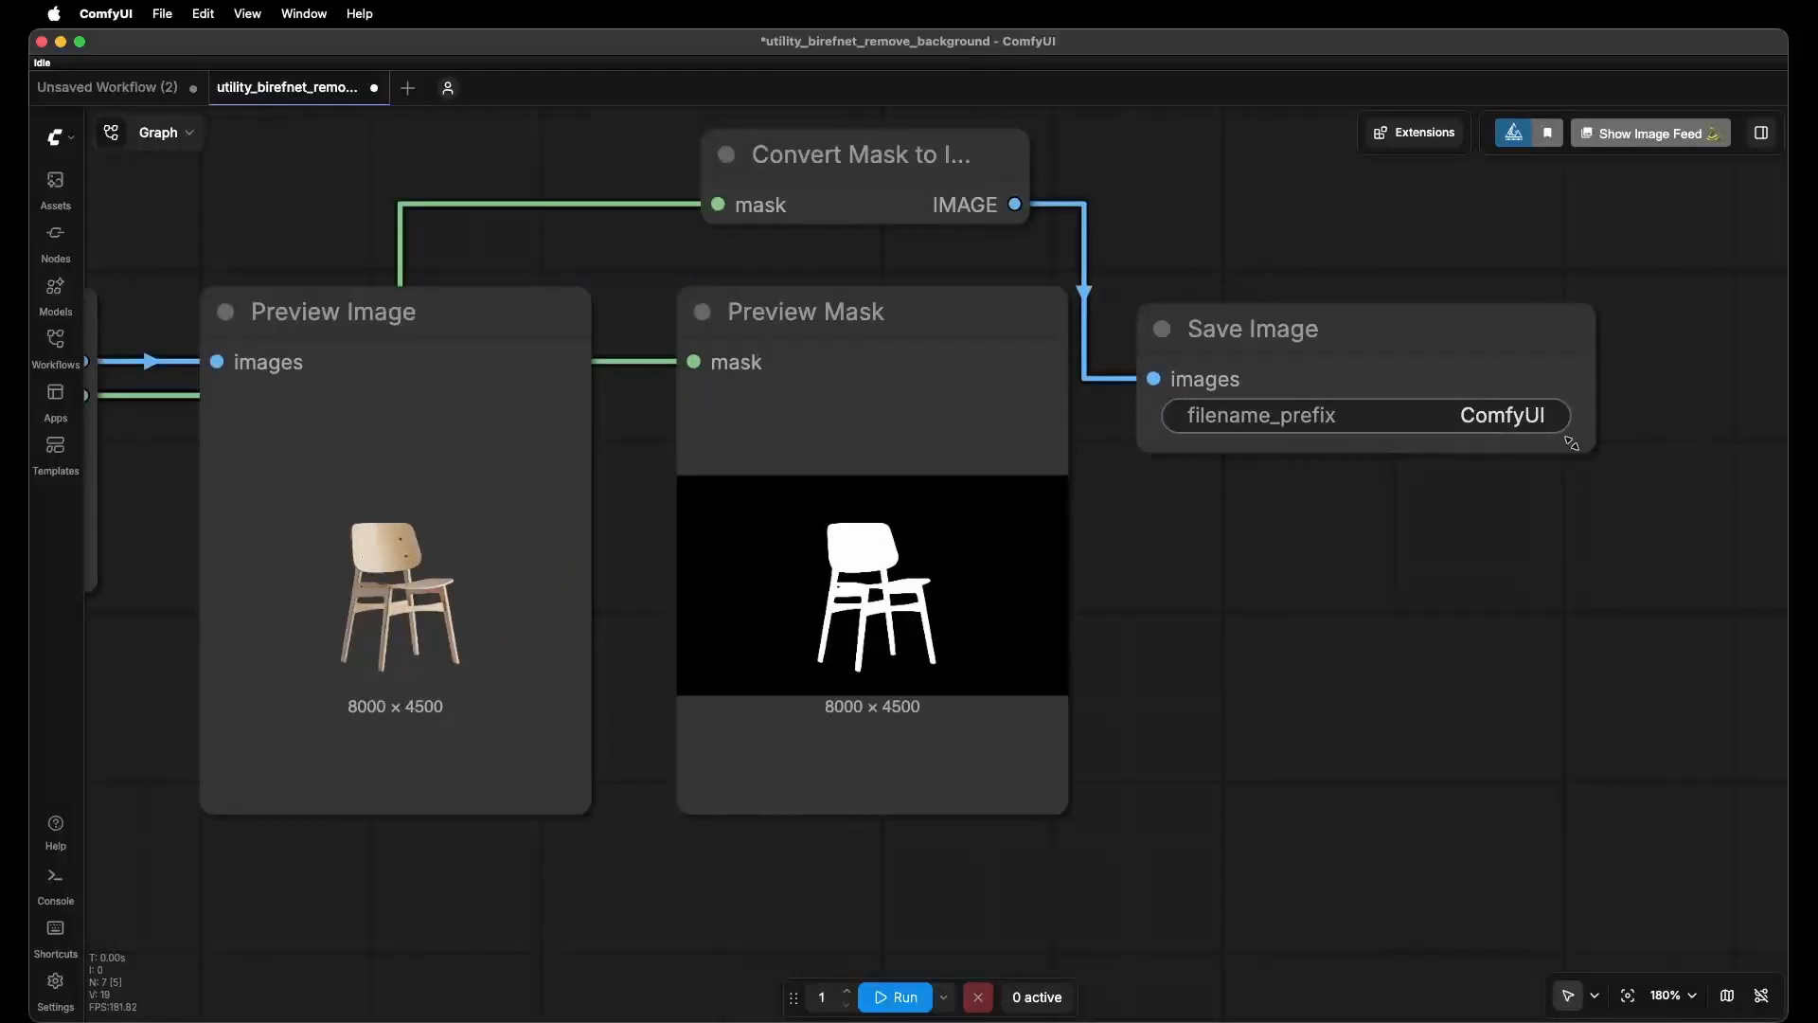
# Examine the chair's cutout in Preview Image and its mask in Preview Mask up close.
pyautogui.scroll(-4, 1360, 511)
pyautogui.scroll(15, 780, 545)
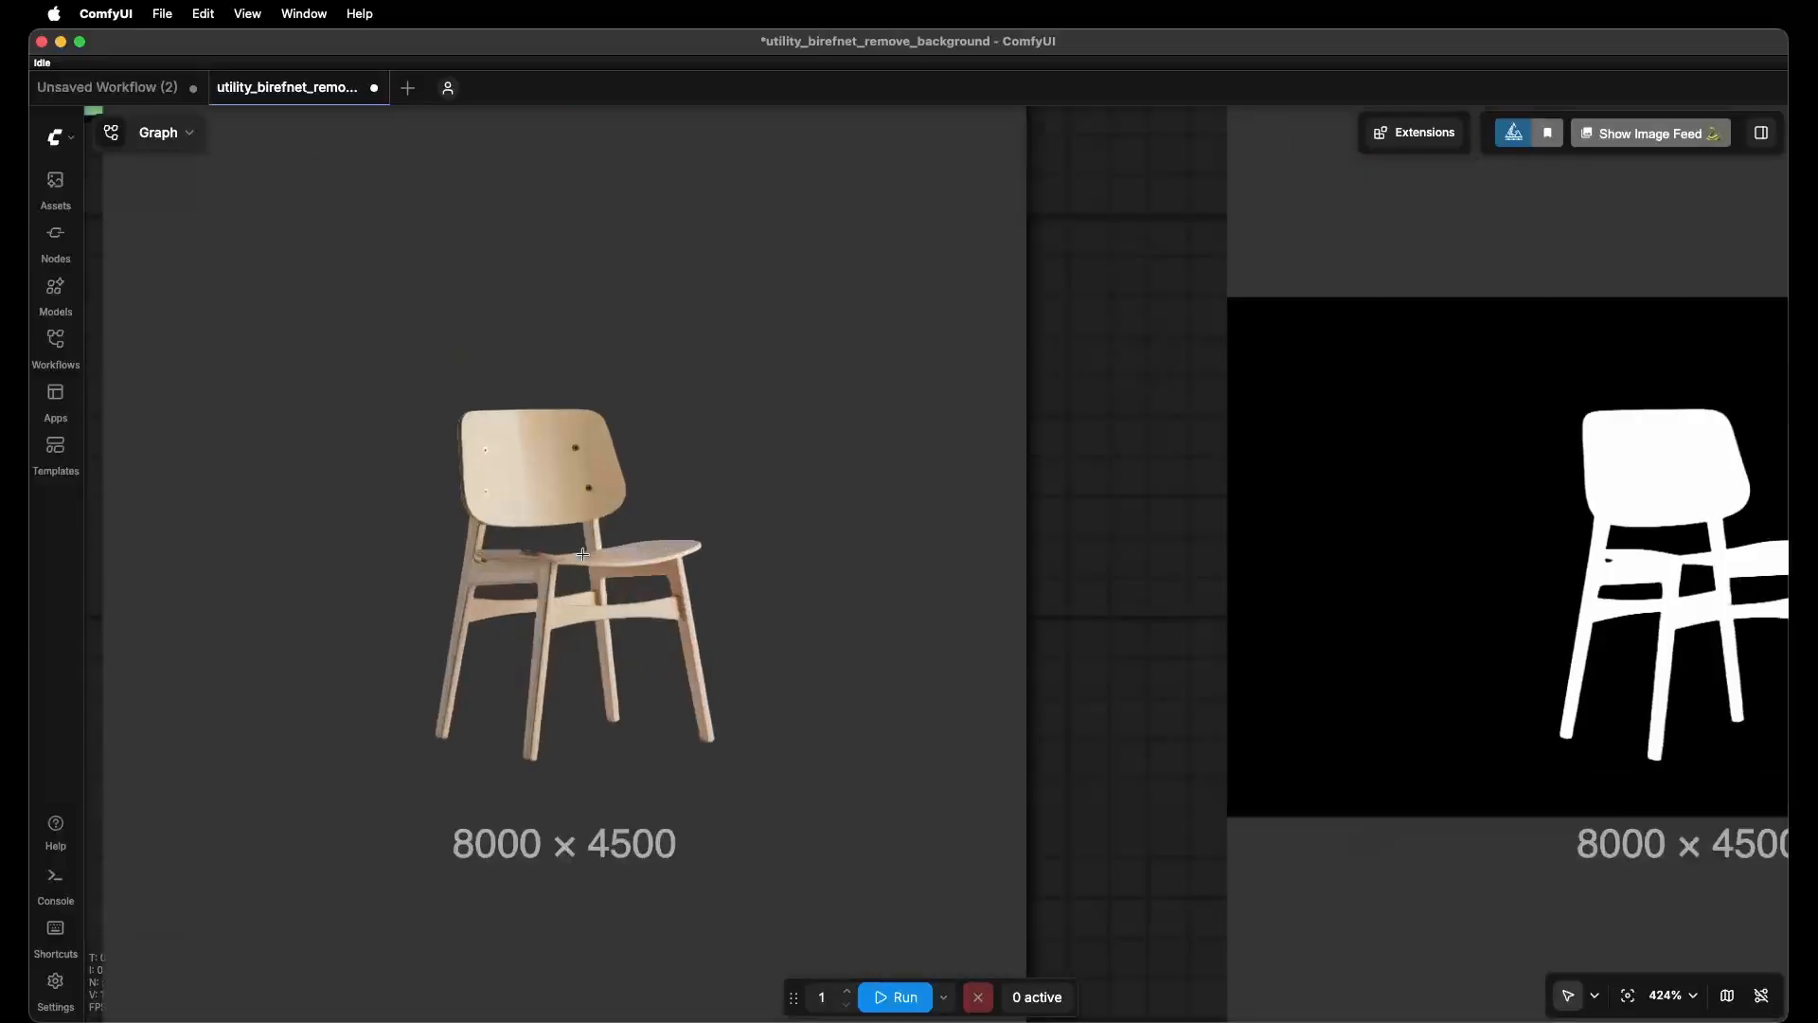
pyautogui.scroll(6, 497, 555)
pyautogui.scroll(-5, 521, 564)
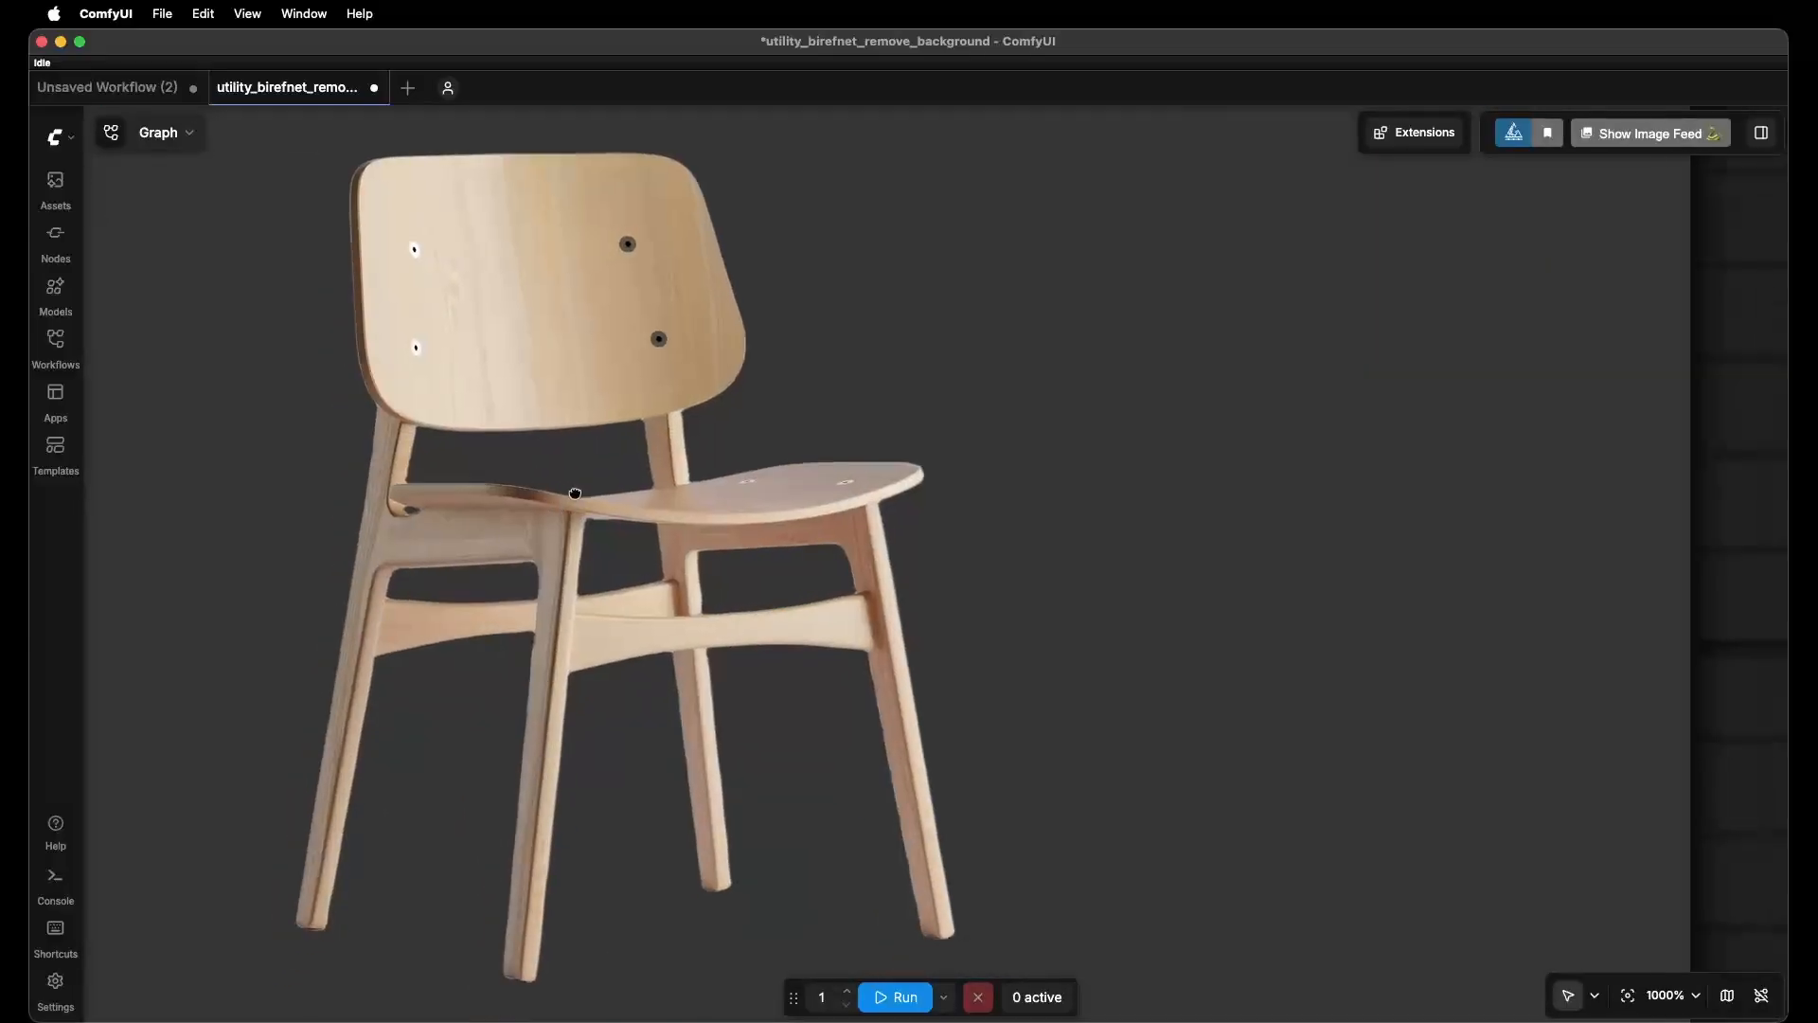
pyautogui.scroll(5, 600, 687)
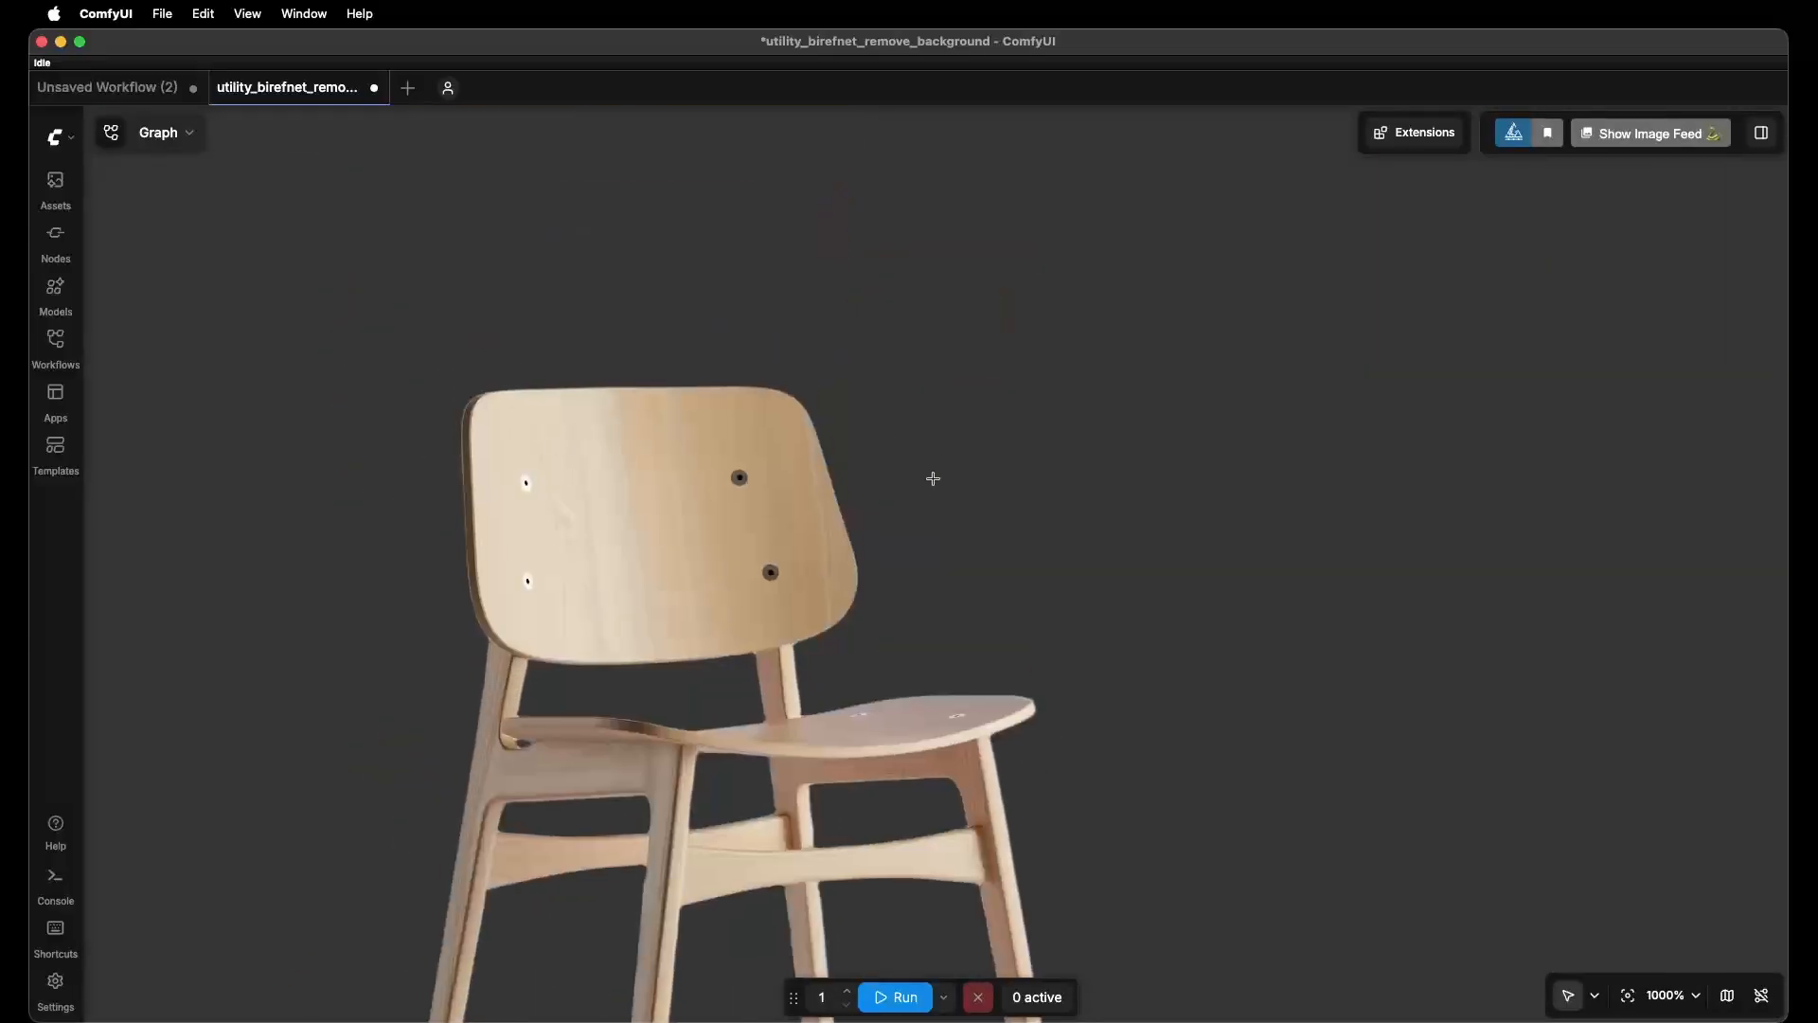
pyautogui.scroll(-5, 932, 478)
pyautogui.hscroll(10, 938, 426)
pyautogui.scroll(5, 954, 344)
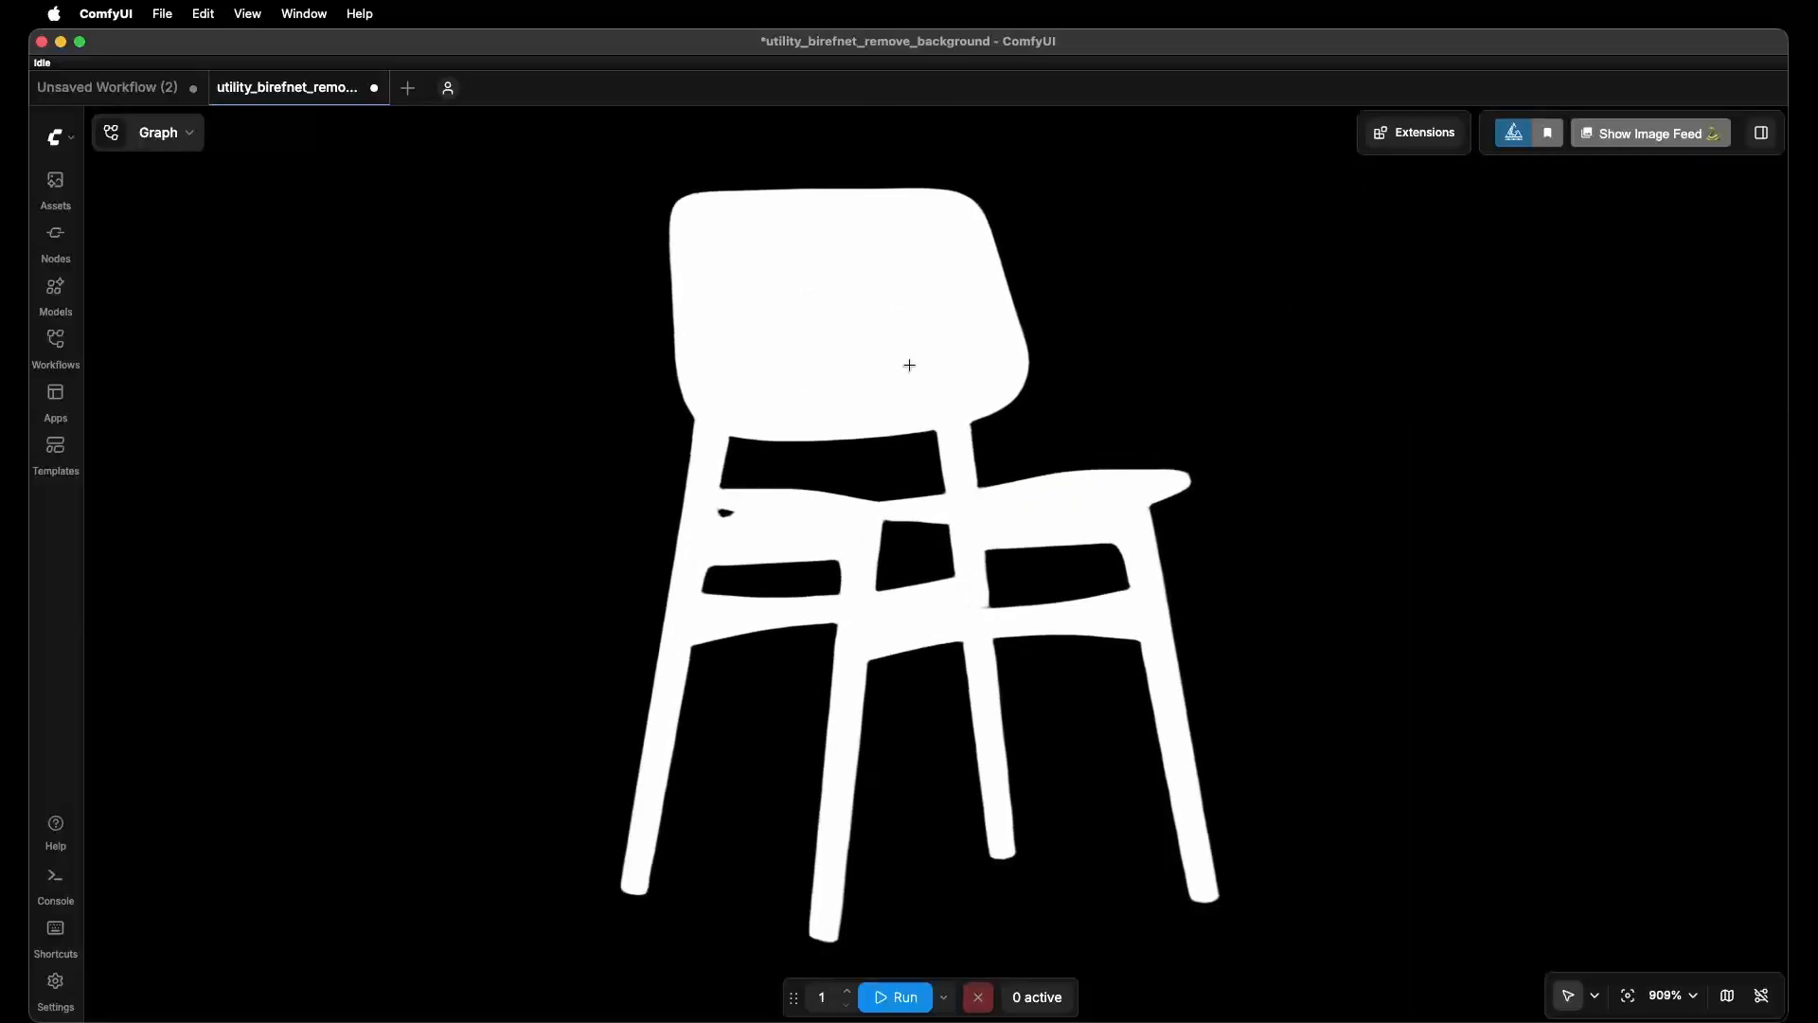
pyautogui.scroll(-15, 909, 365)
pyautogui.hscroll(-8, 1263, 516)
pyautogui.hscroll(6, 1303, 459)
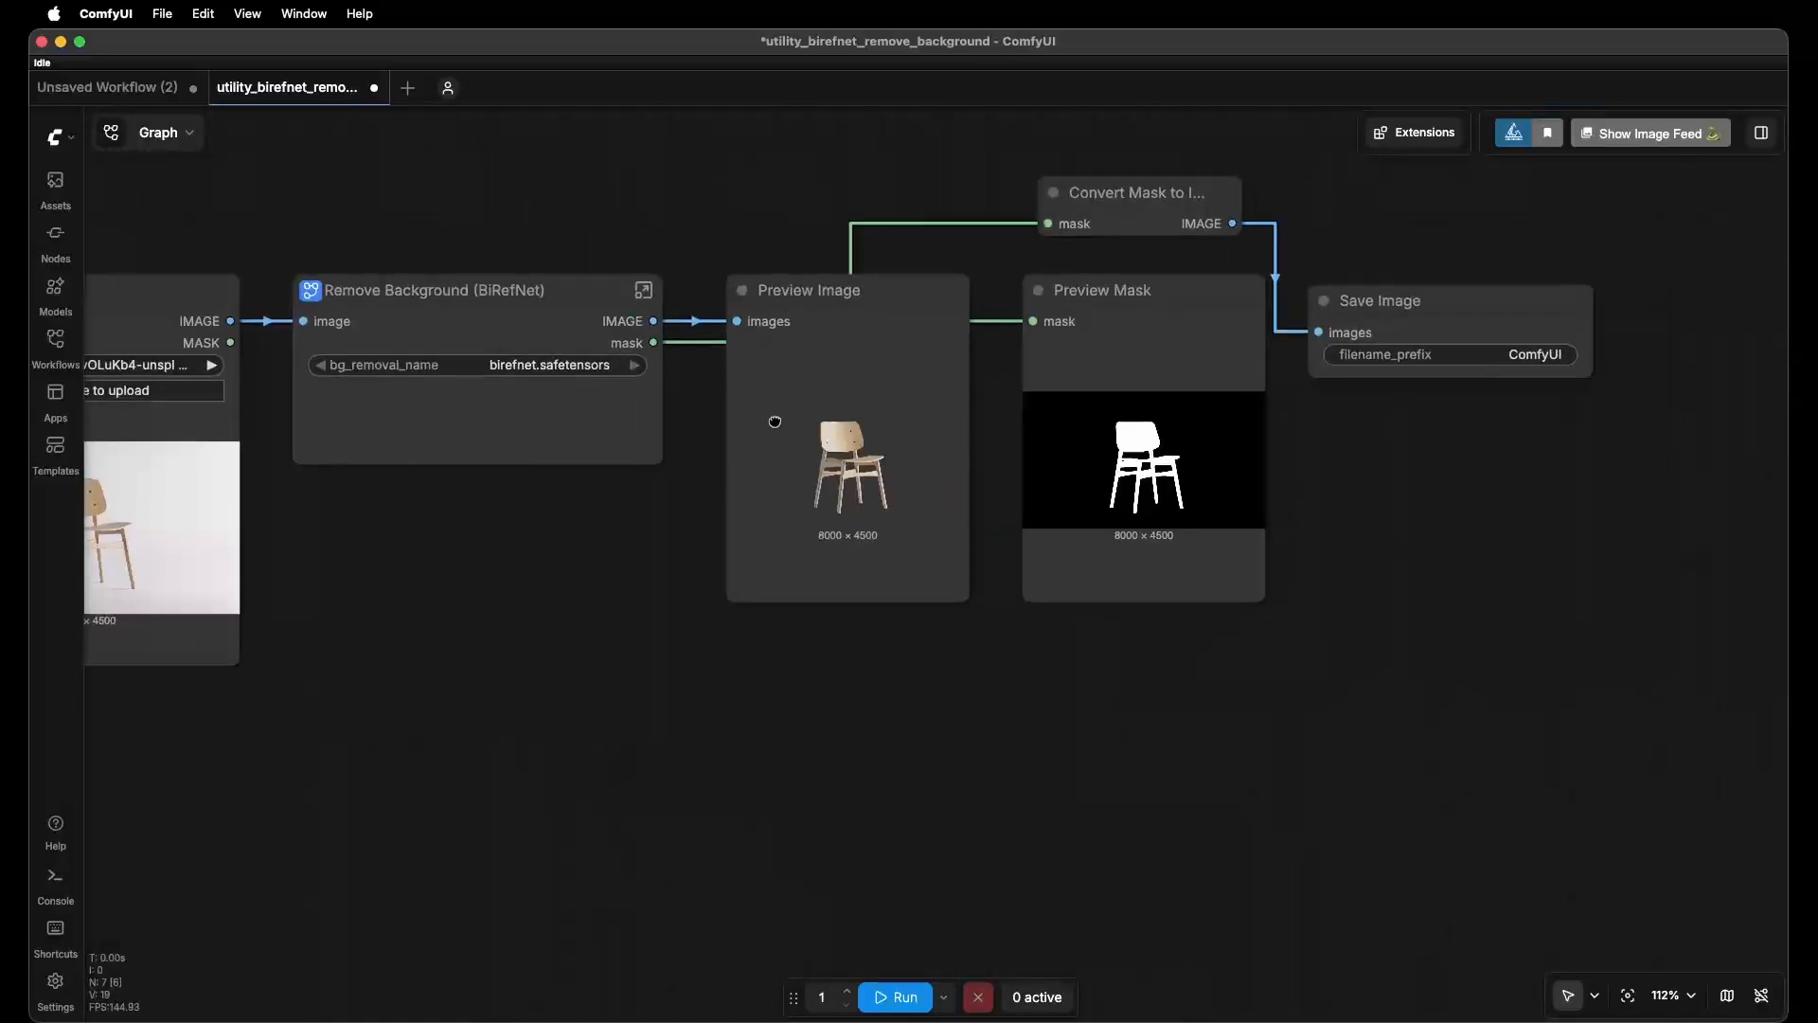
# Run the workflow to save the chair's mask as an image and align the Save Image node with Preview Mask.
pyautogui.click(895, 996)
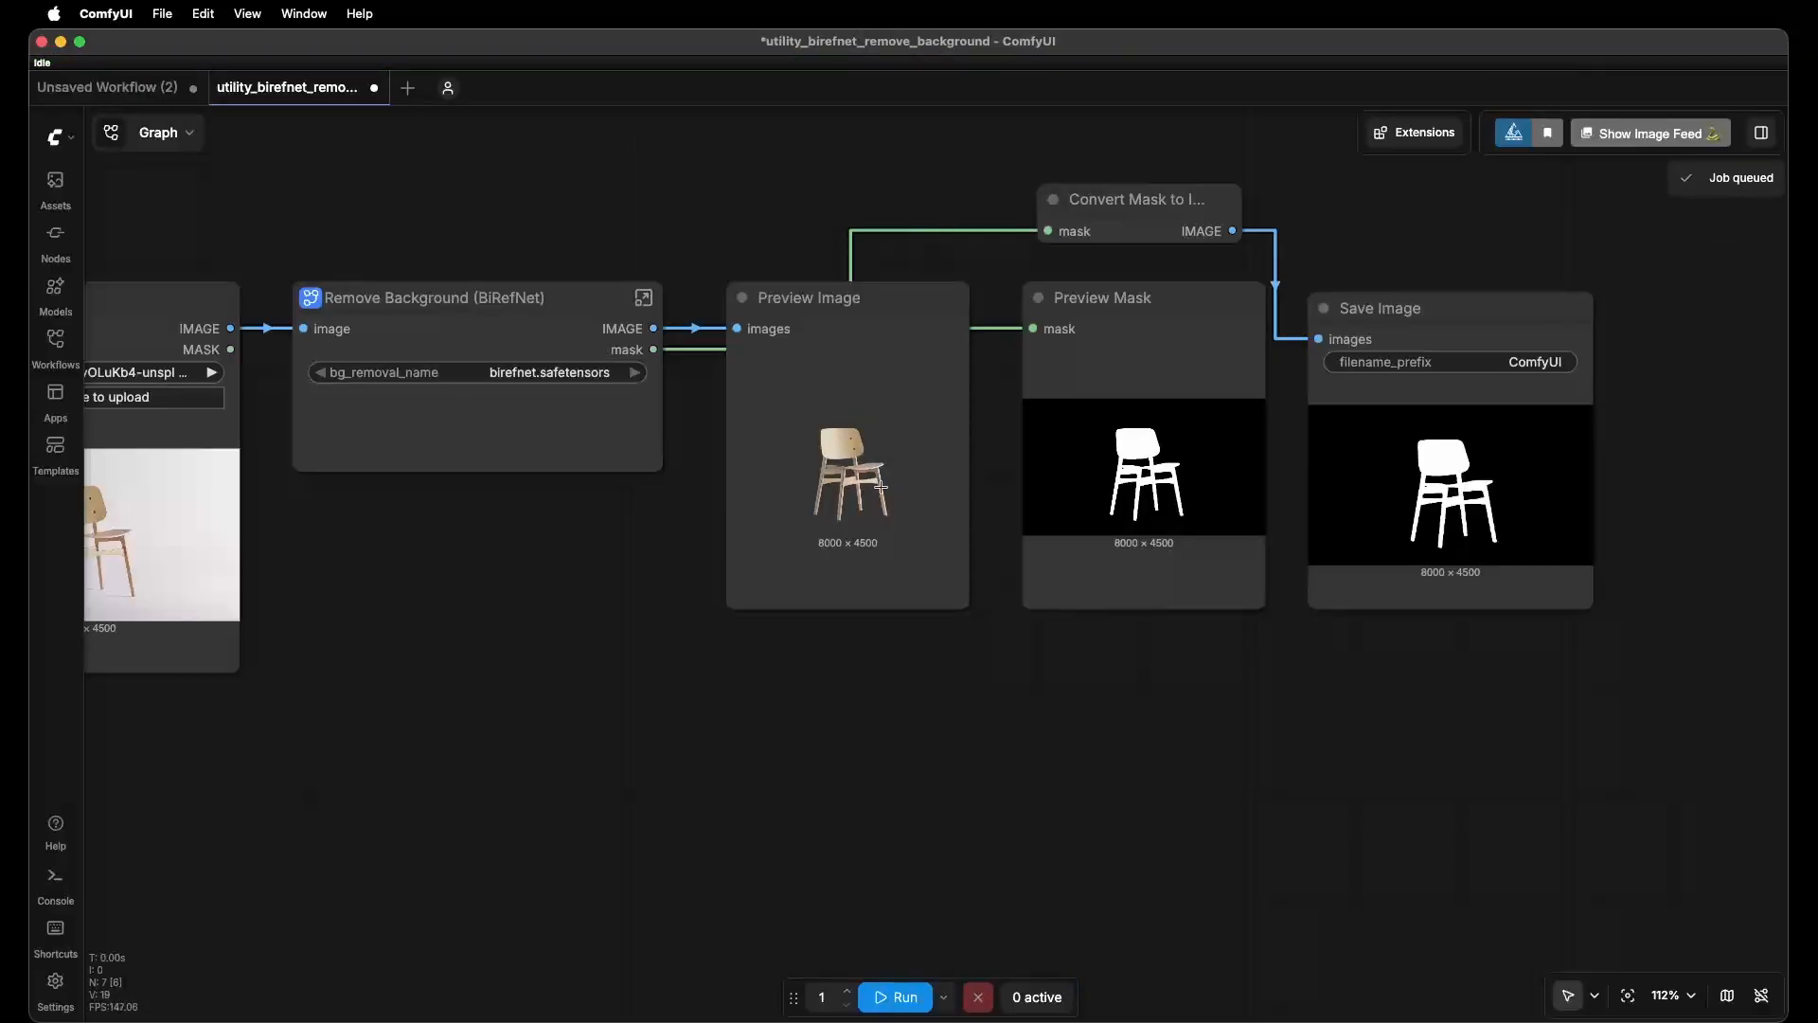
pyautogui.click(1419, 303)
pyautogui.moveTo(1393, 312)
pyautogui.mouseDown()
pyautogui.moveTo(1491, 313)
pyautogui.moveTo(1403, 313)
pyautogui.mouseUp()
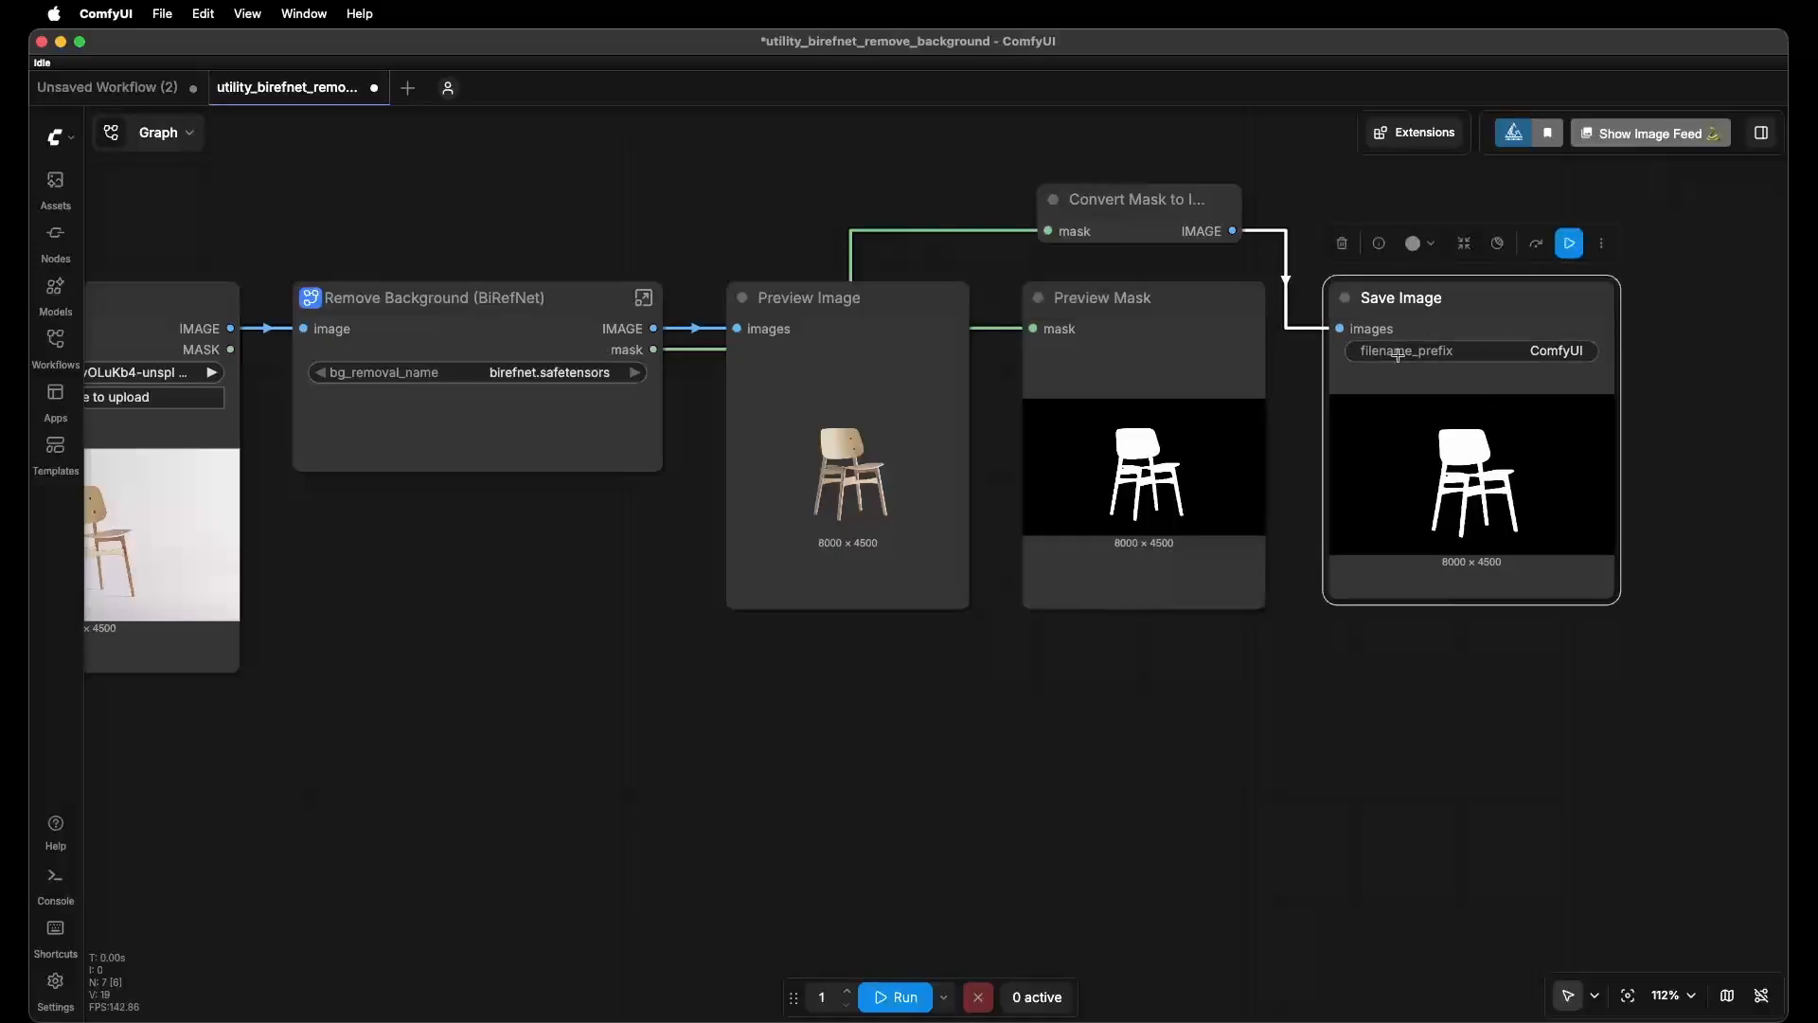
# Review the saved chair mask beside the two previews and the node chain from Load Image to Save Image.
pyautogui.scroll(5, 1480, 466)
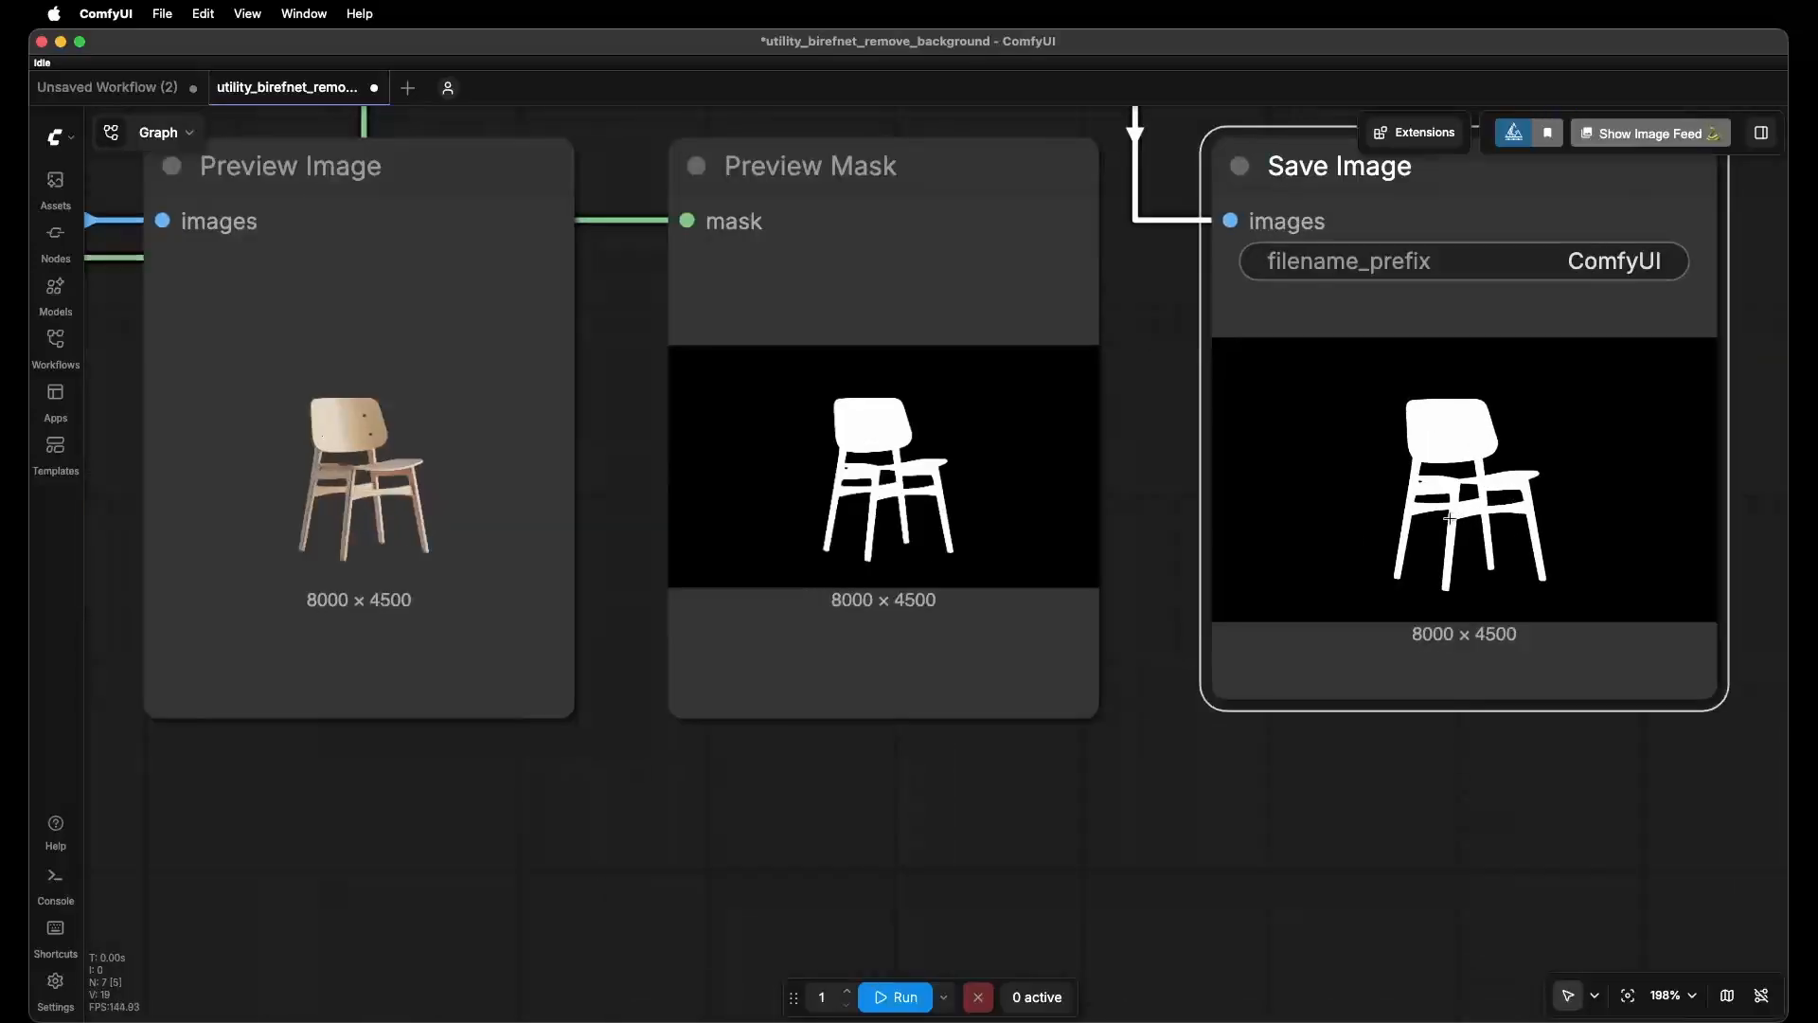
pyautogui.scroll(-6, 1063, 553)
pyautogui.moveTo(256, 728); pyautogui.dragTo(828, 710)
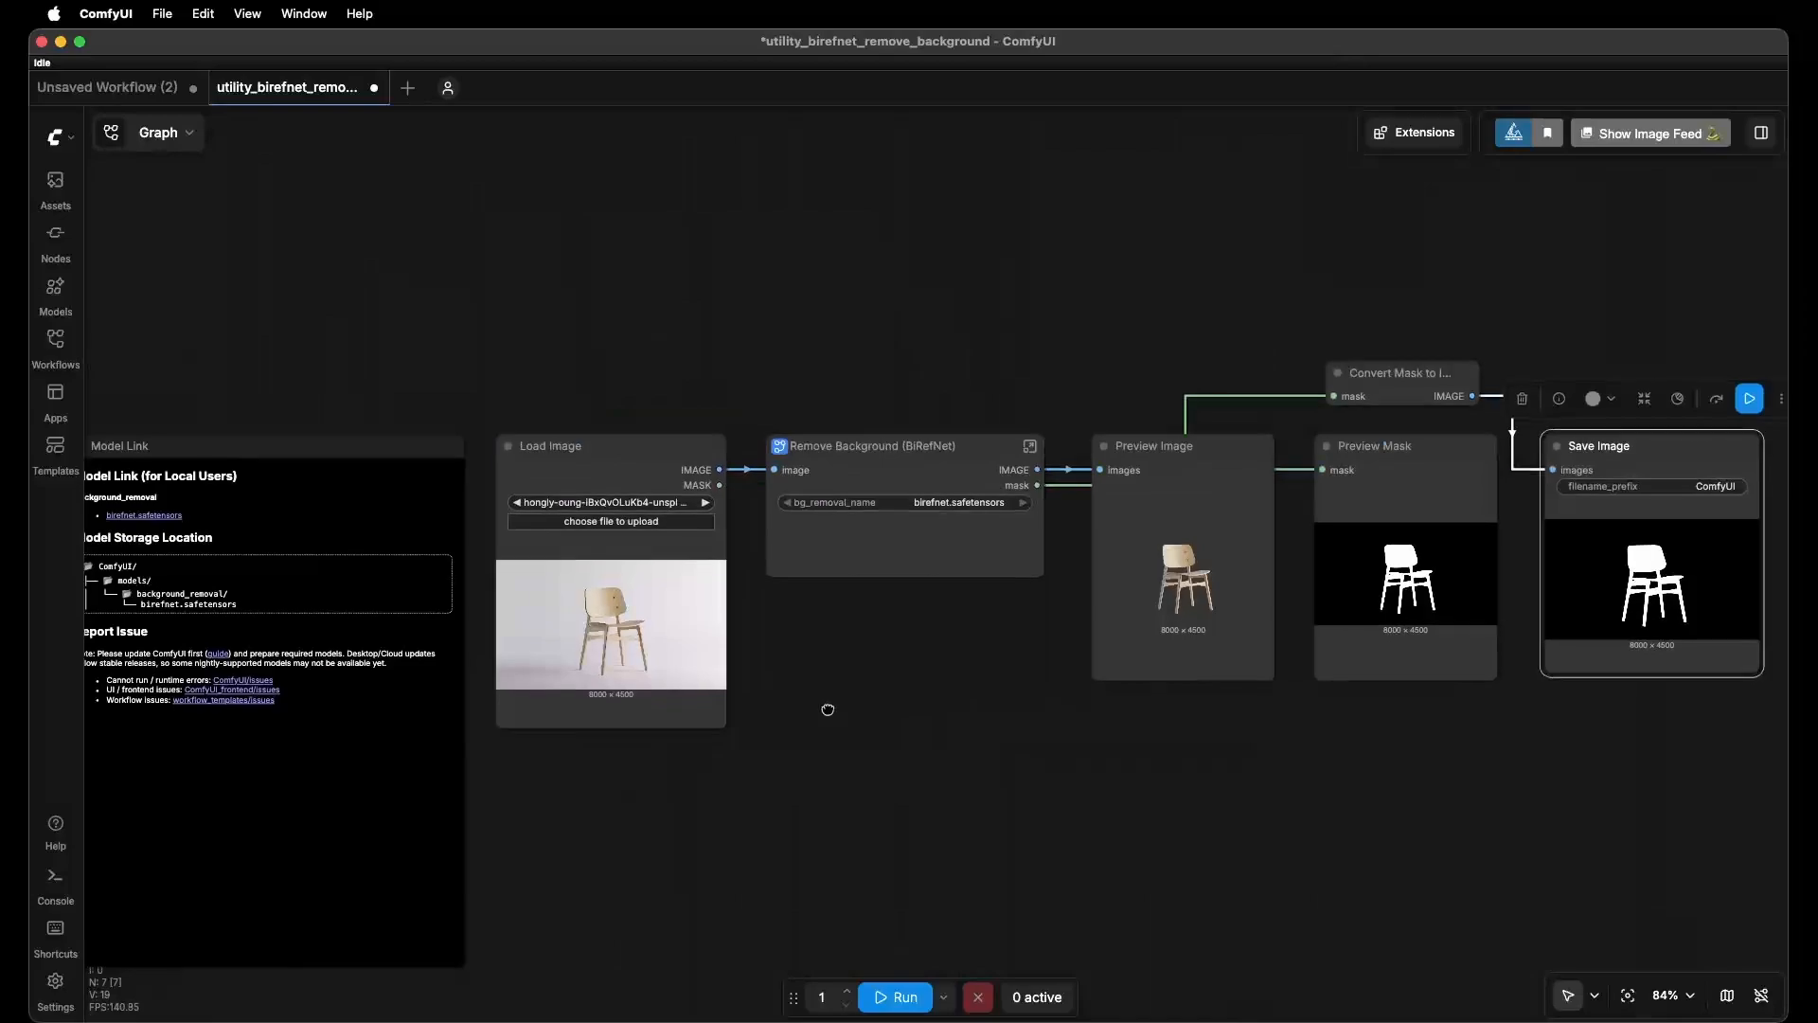
pyautogui.click(828, 711)
pyautogui.moveTo(998, 661); pyautogui.dragTo(750, 596)
pyautogui.scroll(7, 1322, 567)
pyautogui.moveTo(1372, 508); pyautogui.dragTo(1063, 566)
pyautogui.scroll(-4, 1064, 566)
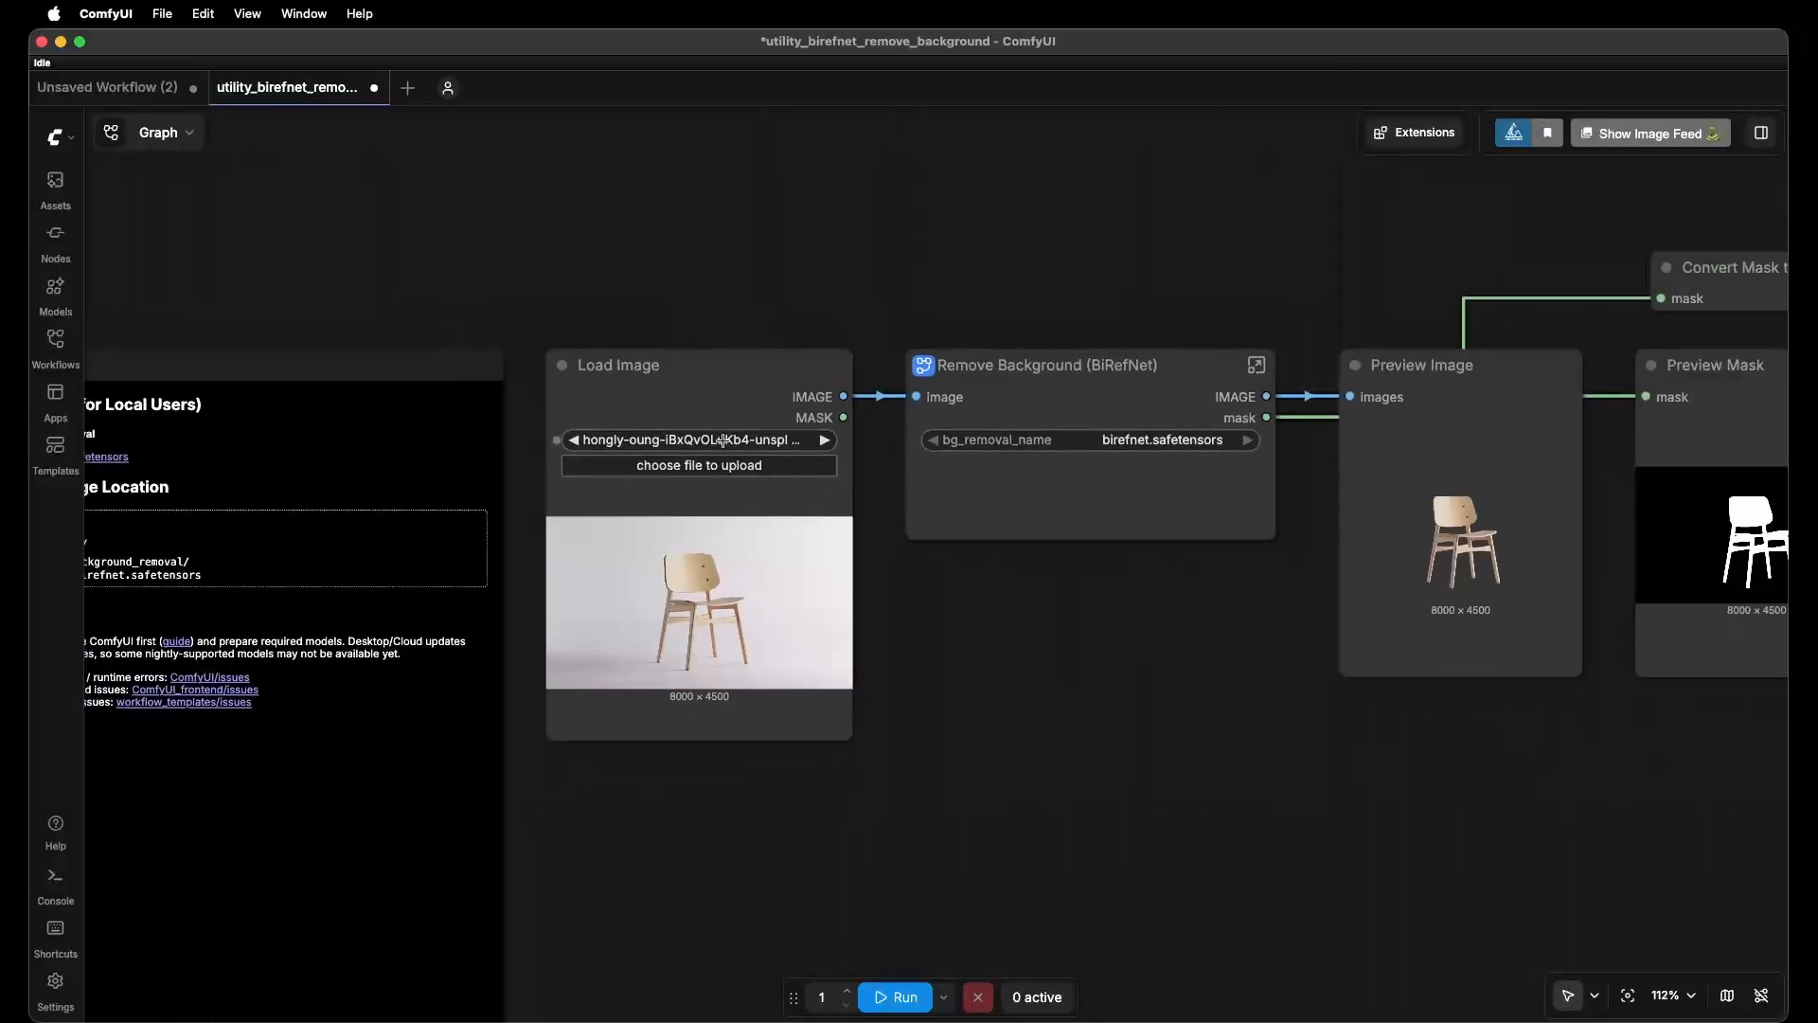
# Bypass the Save Image node so that runs only produce previews.
pyautogui.hscroll(5, 743, 460)
pyautogui.click(1506, 344)
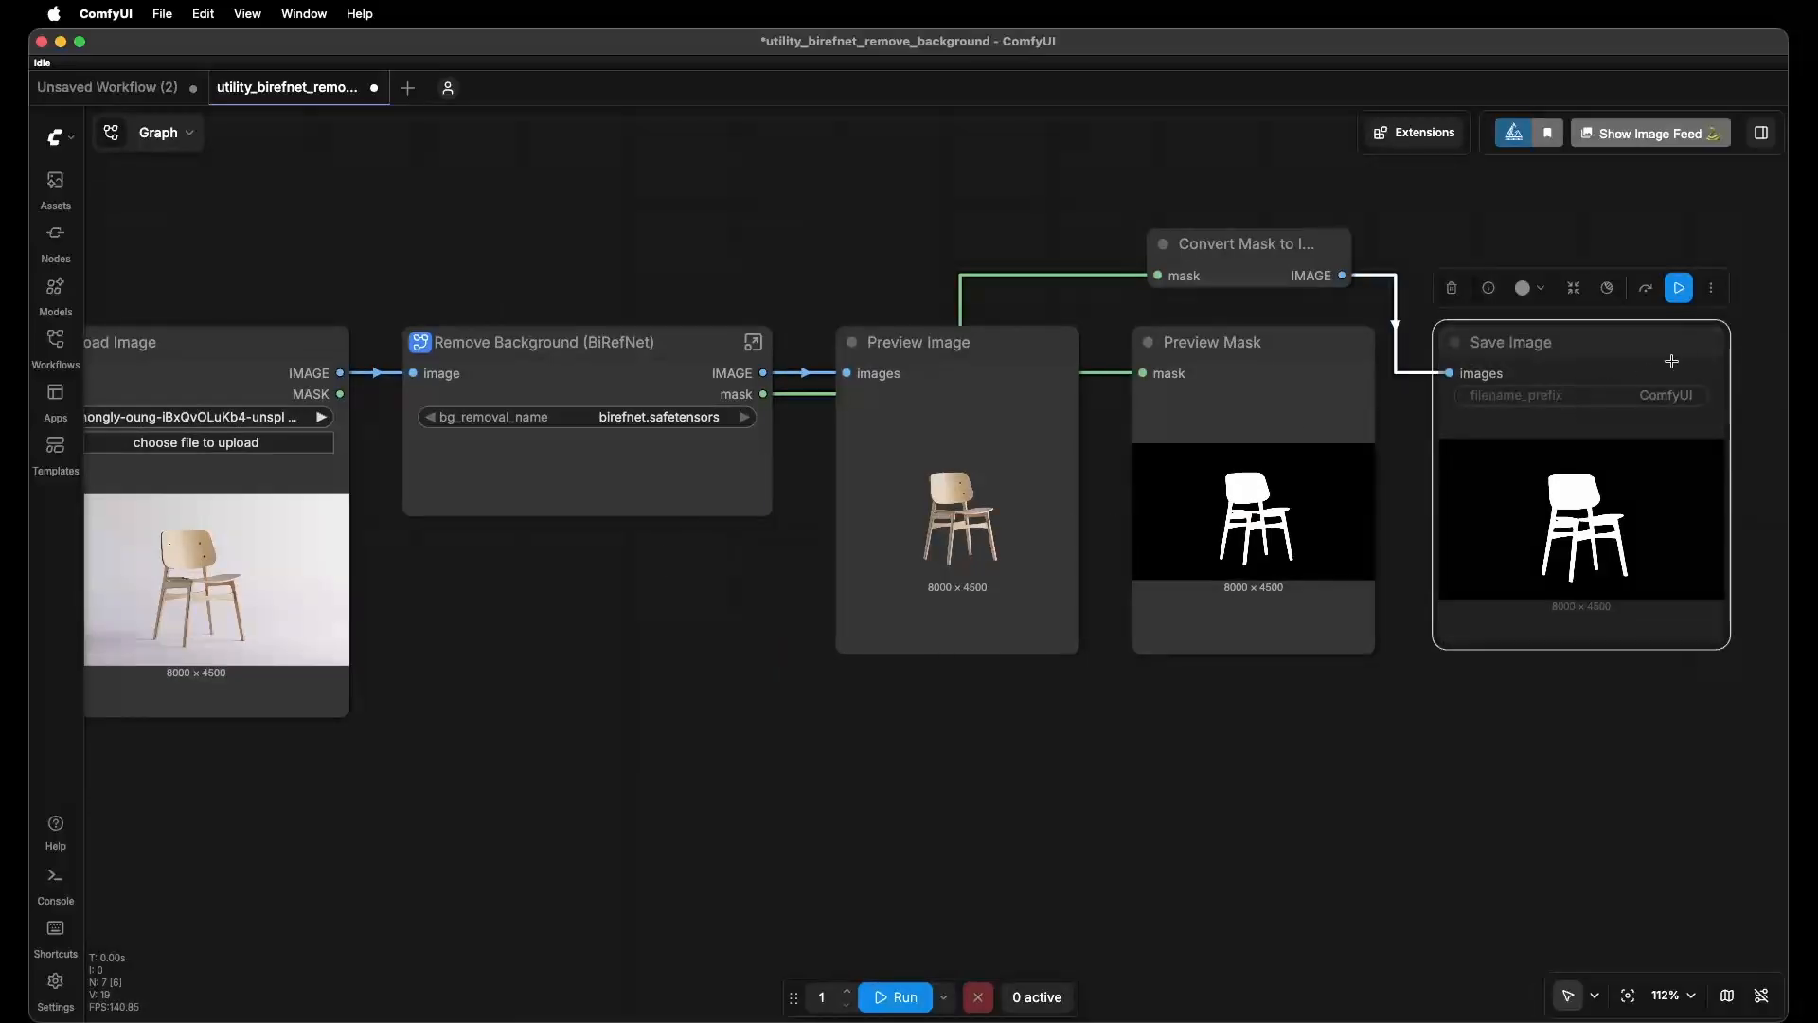
pyautogui.click(1712, 290)
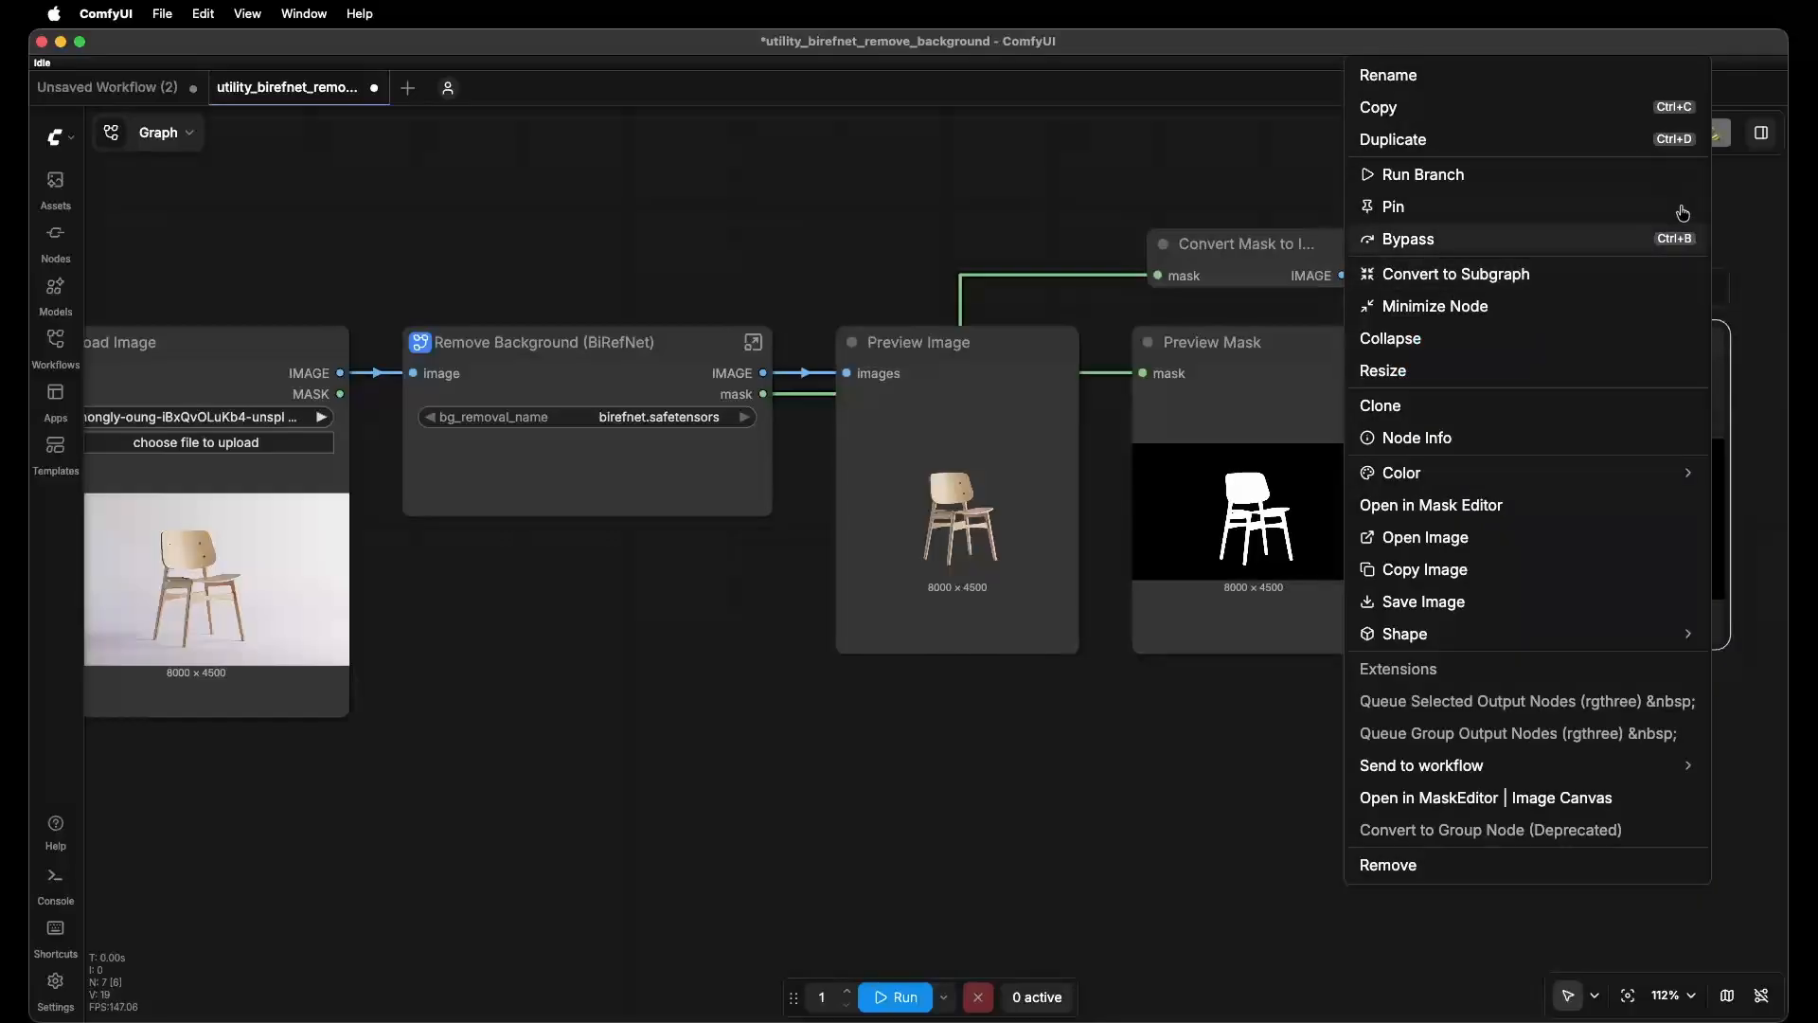
pyautogui.click(1420, 240)
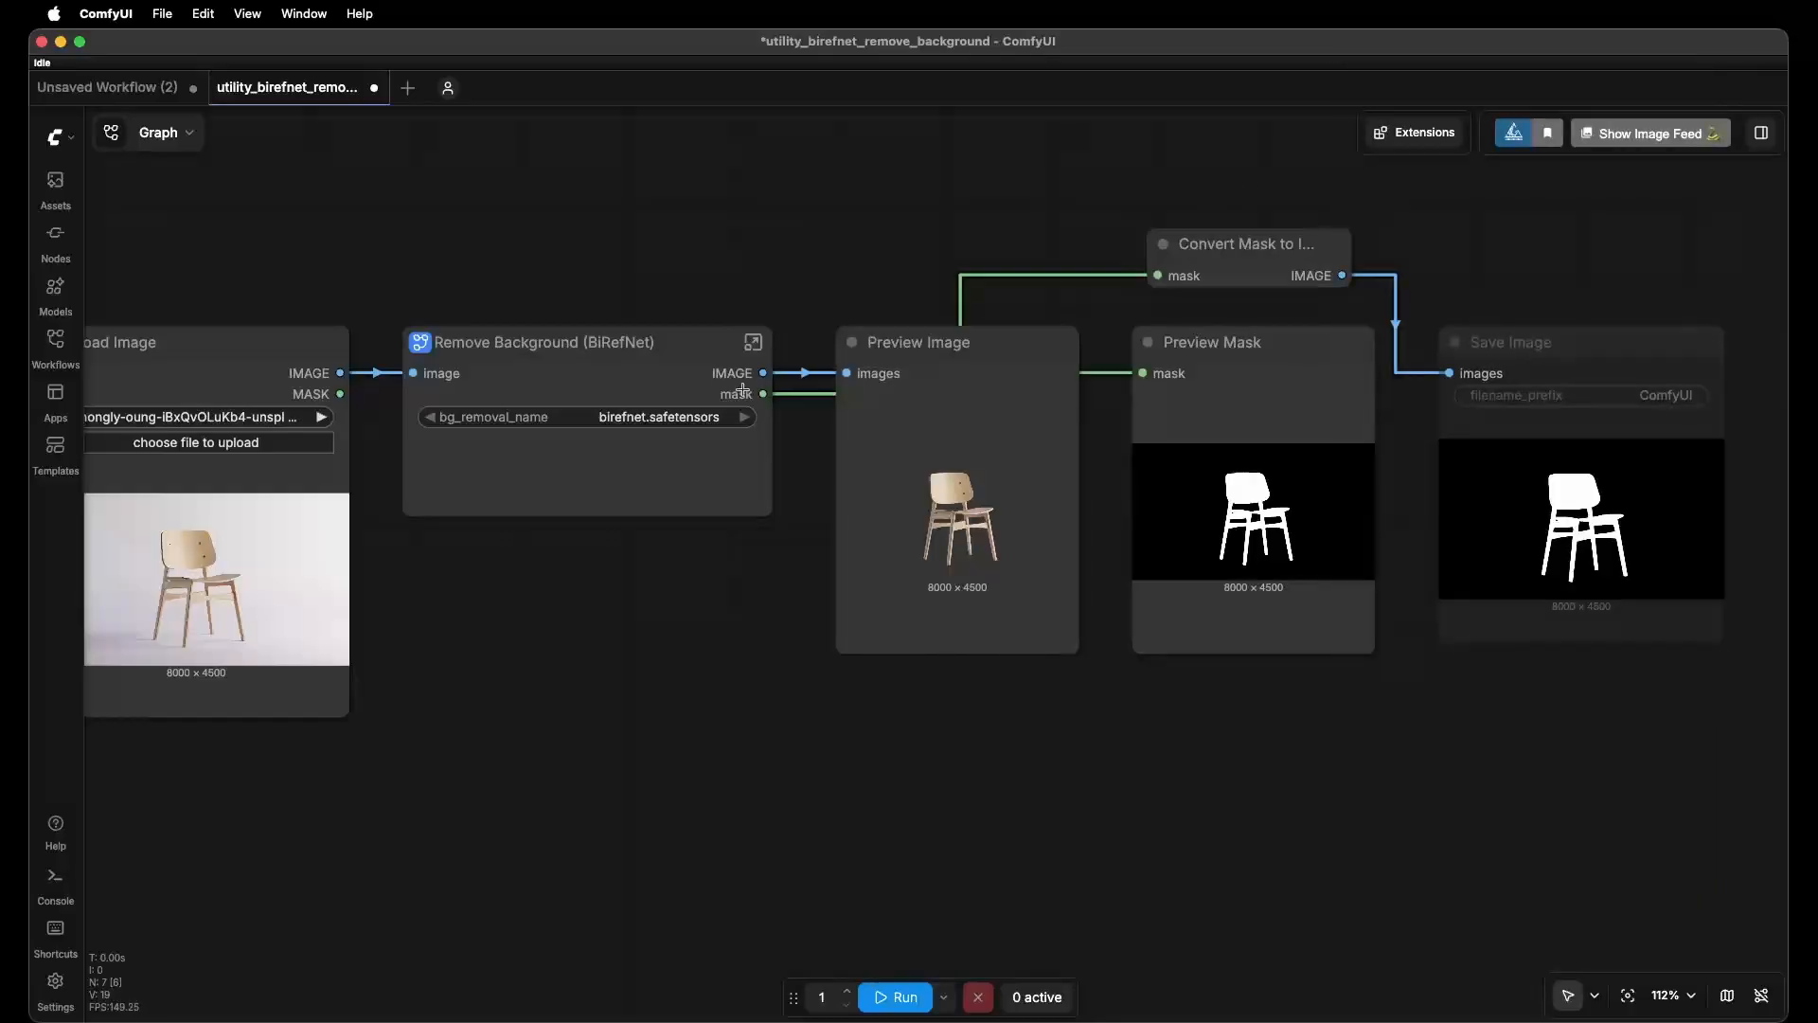
# Set the Load Image node's image to the yellow sports car JPG starting with 236581023 and run the background removal.
pyautogui.hscroll(-10, 1079, 383)
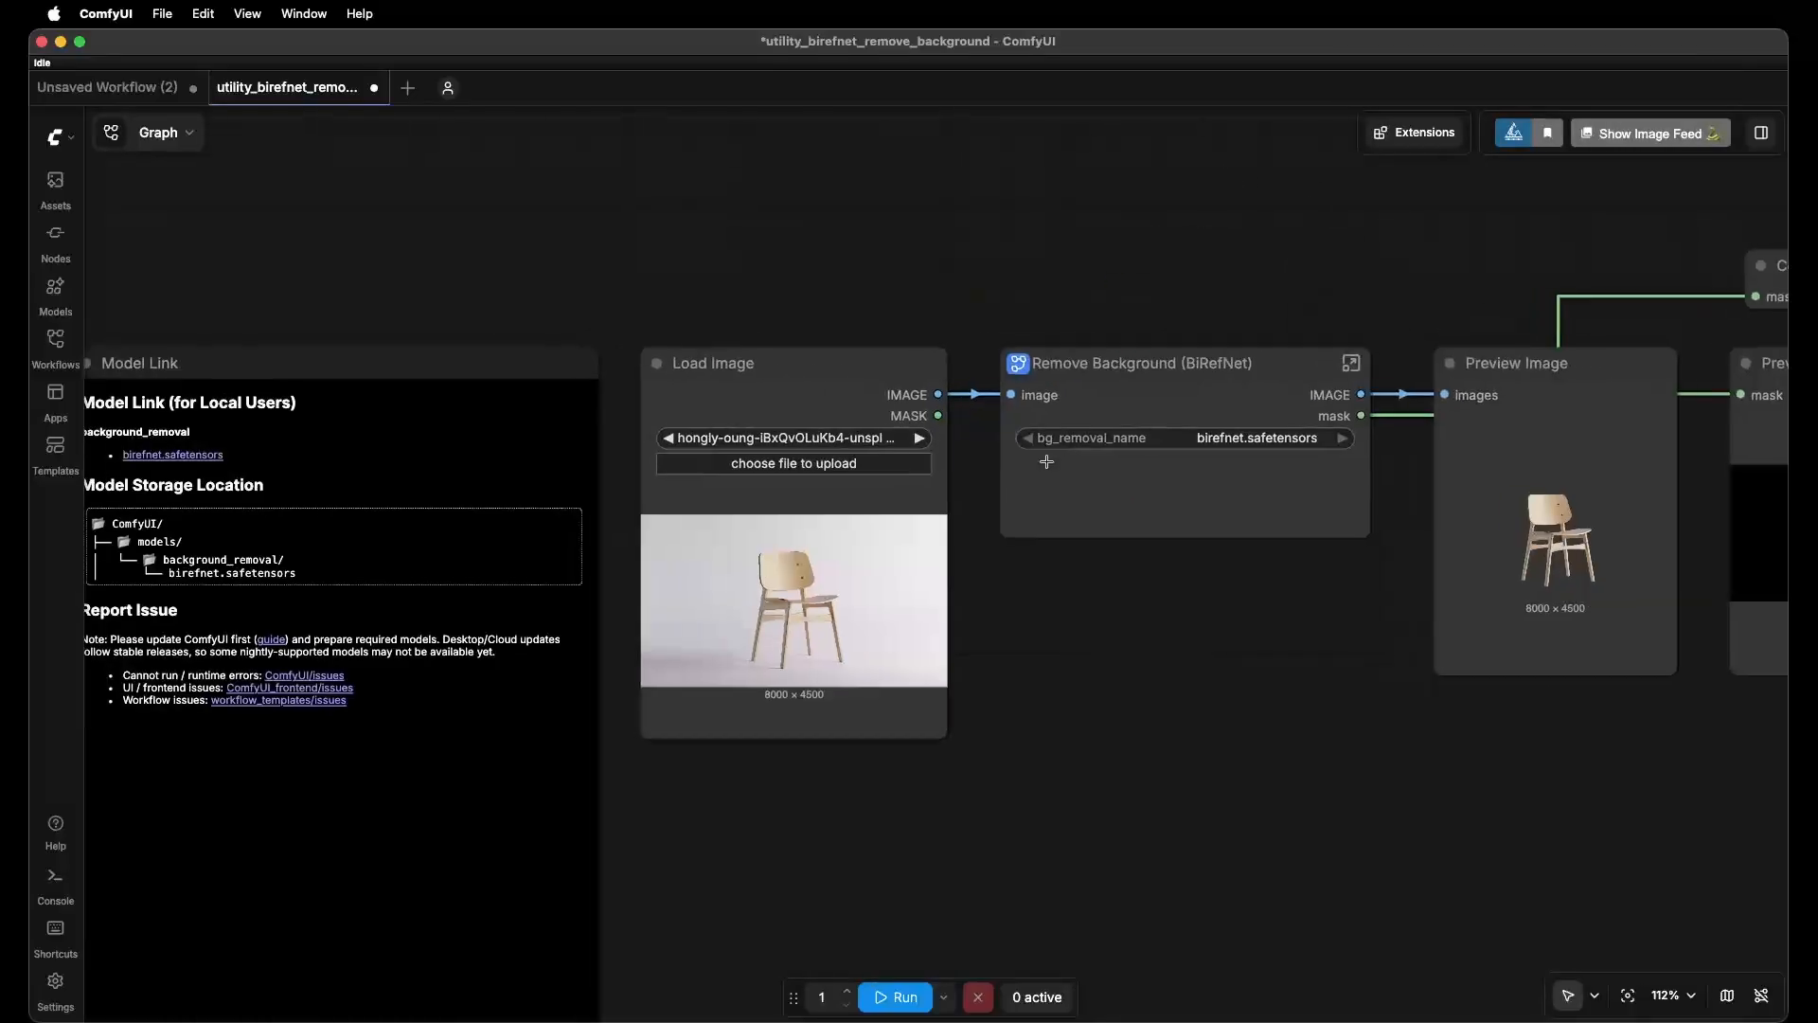
pyautogui.click(767, 437)
pyautogui.click(795, 557)
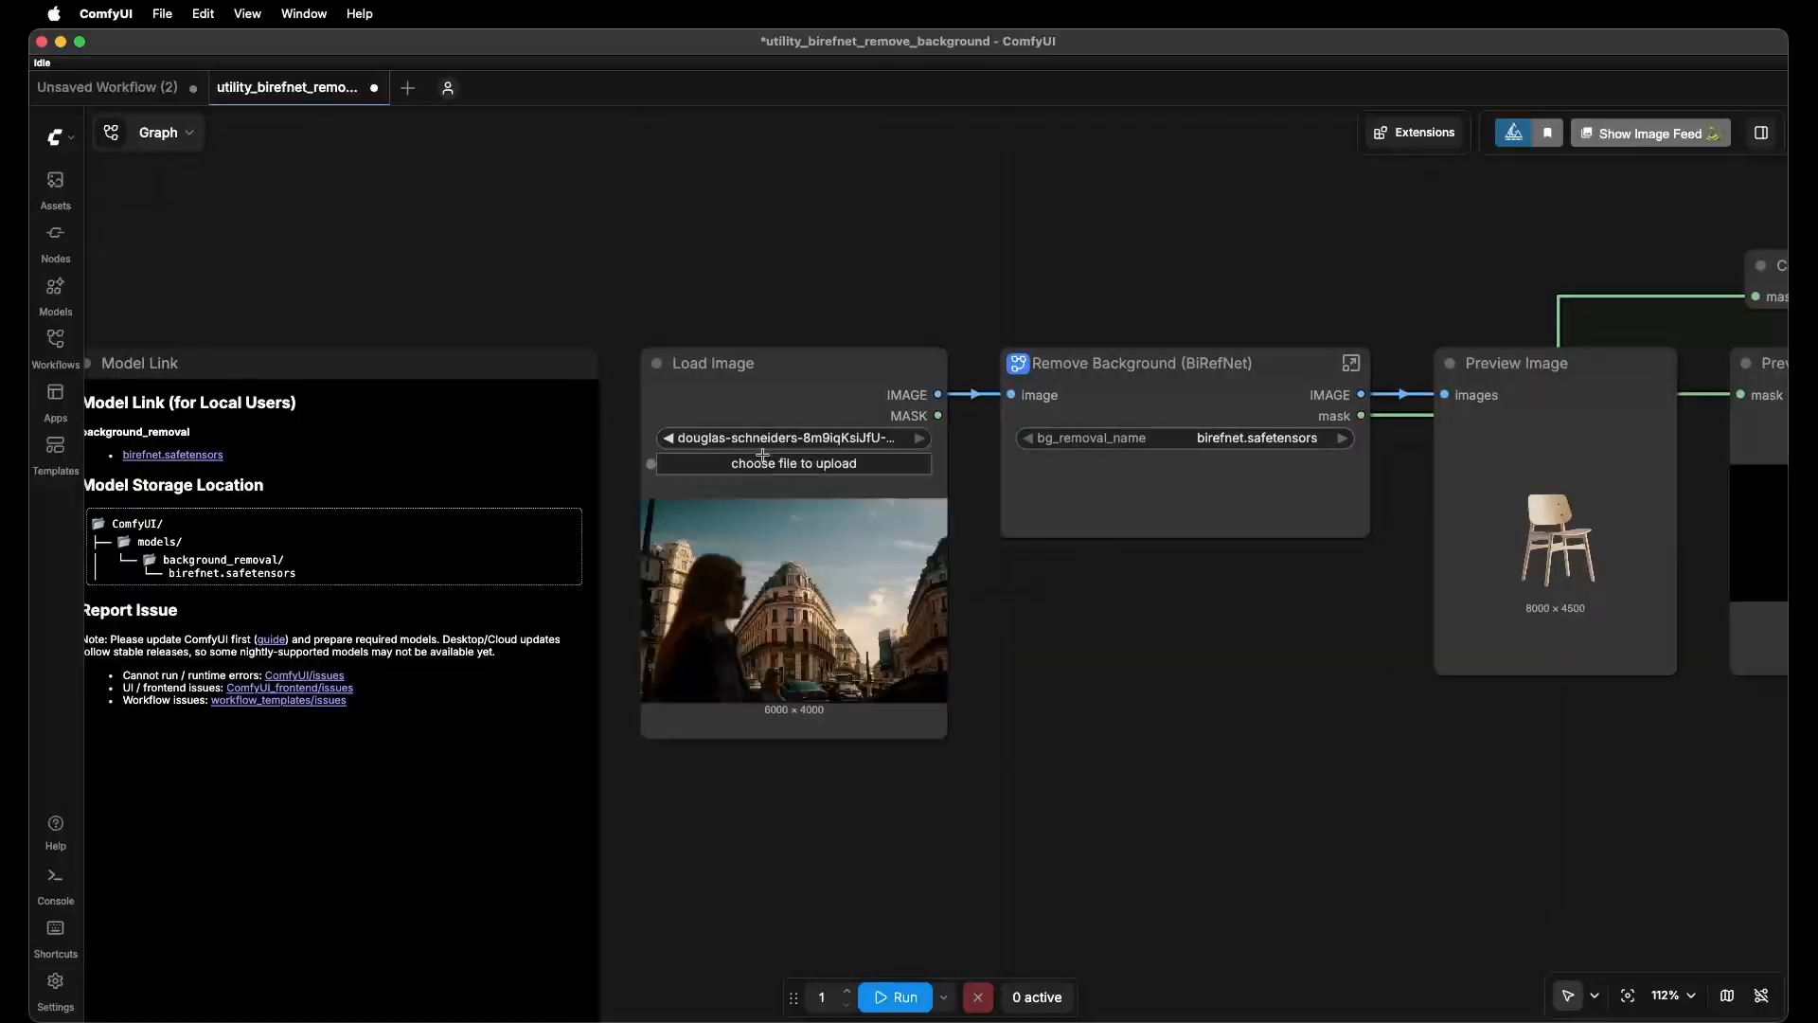
pyautogui.click(762, 438)
pyautogui.click(812, 490)
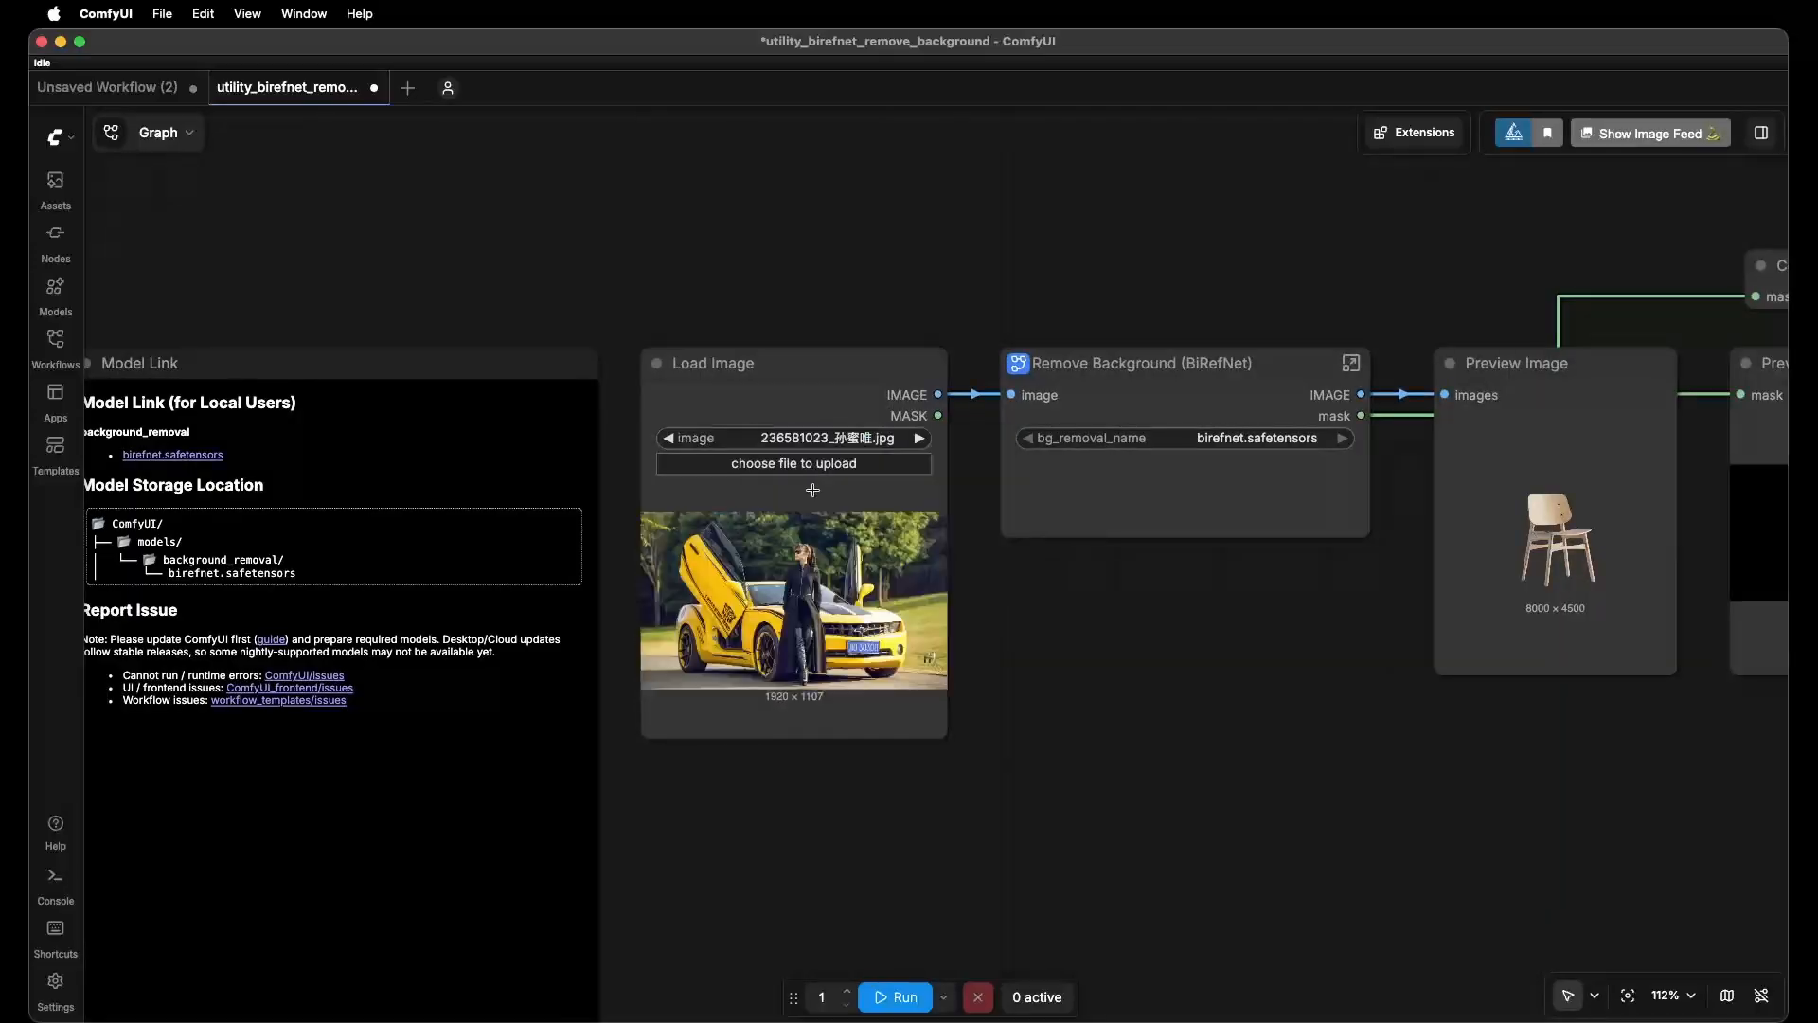
pyautogui.hscroll(4, 966, 747)
pyautogui.click(895, 996)
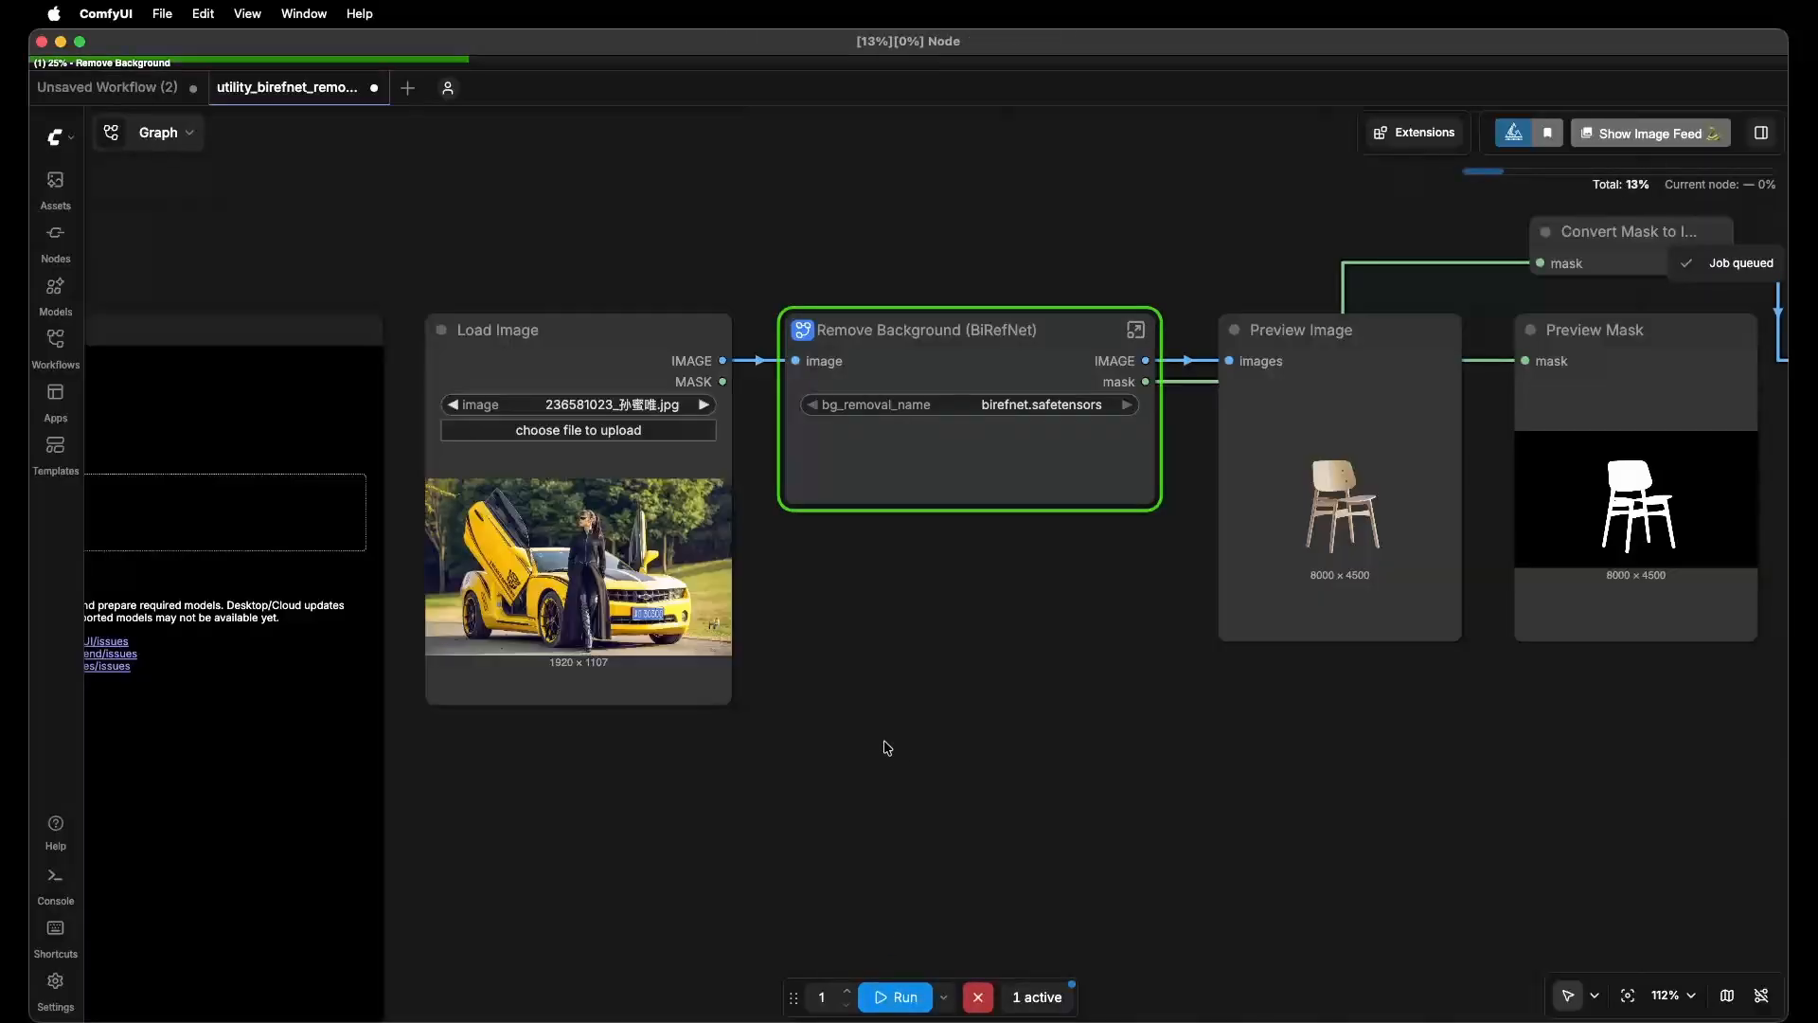
pyautogui.scroll(5, 808, 748)
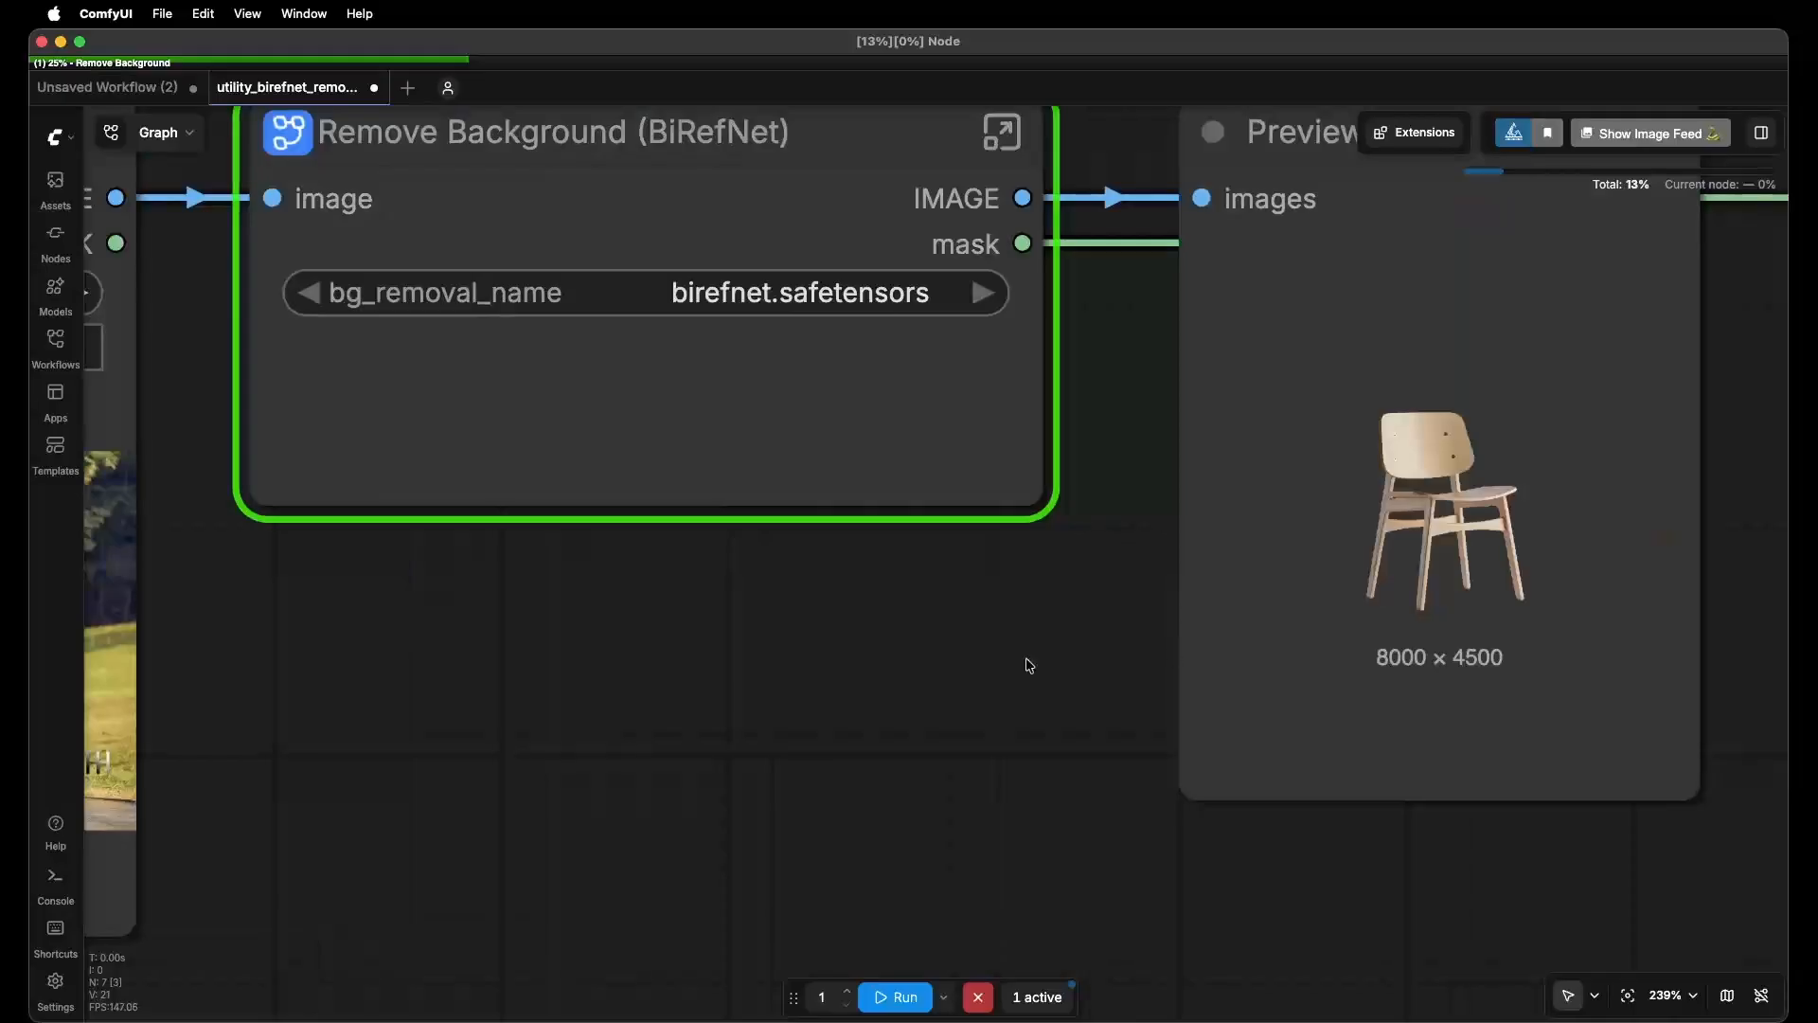
pyautogui.scroll(-3, 1029, 665)
pyautogui.moveTo(962, 735); pyautogui.dragTo(698, 743)
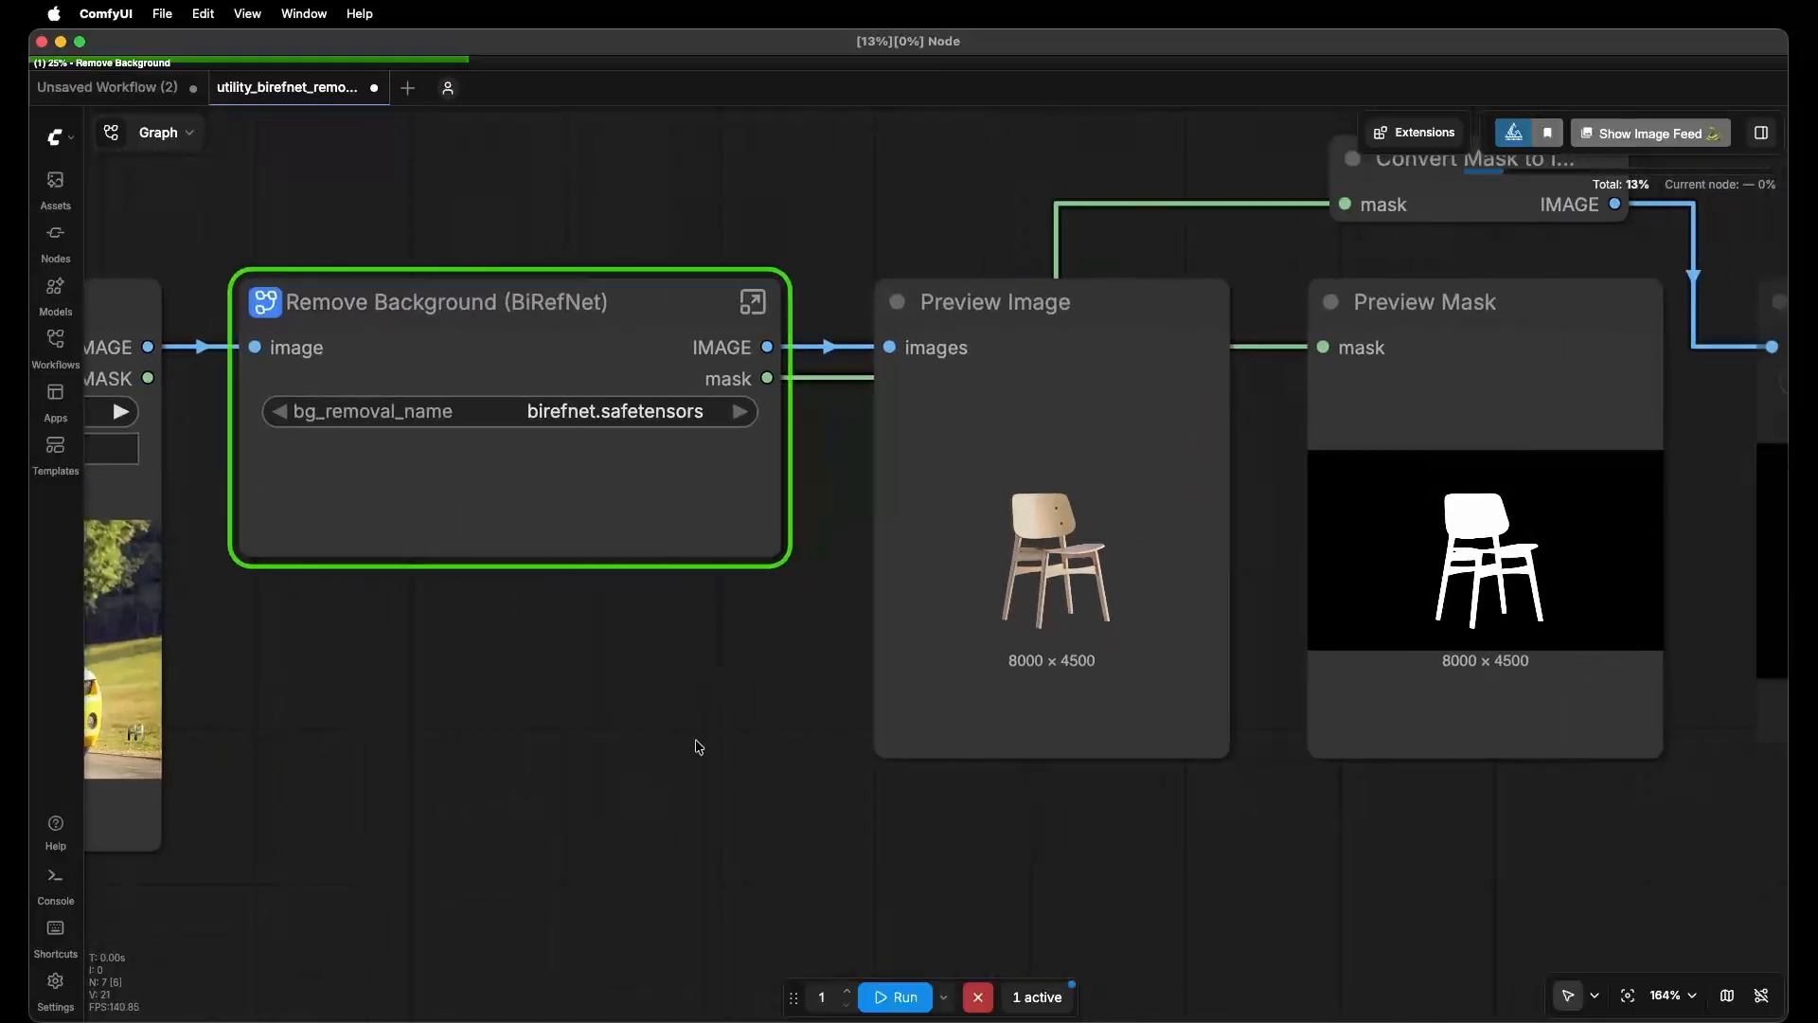
pyautogui.scroll(2, 1212, 826)
pyautogui.moveTo(418, 670)
pyautogui.mouseDown()
pyautogui.moveTo(1100, 608)
pyautogui.moveTo(441, 691)
pyautogui.mouseUp()
pyautogui.scroll(11, 1086, 461)
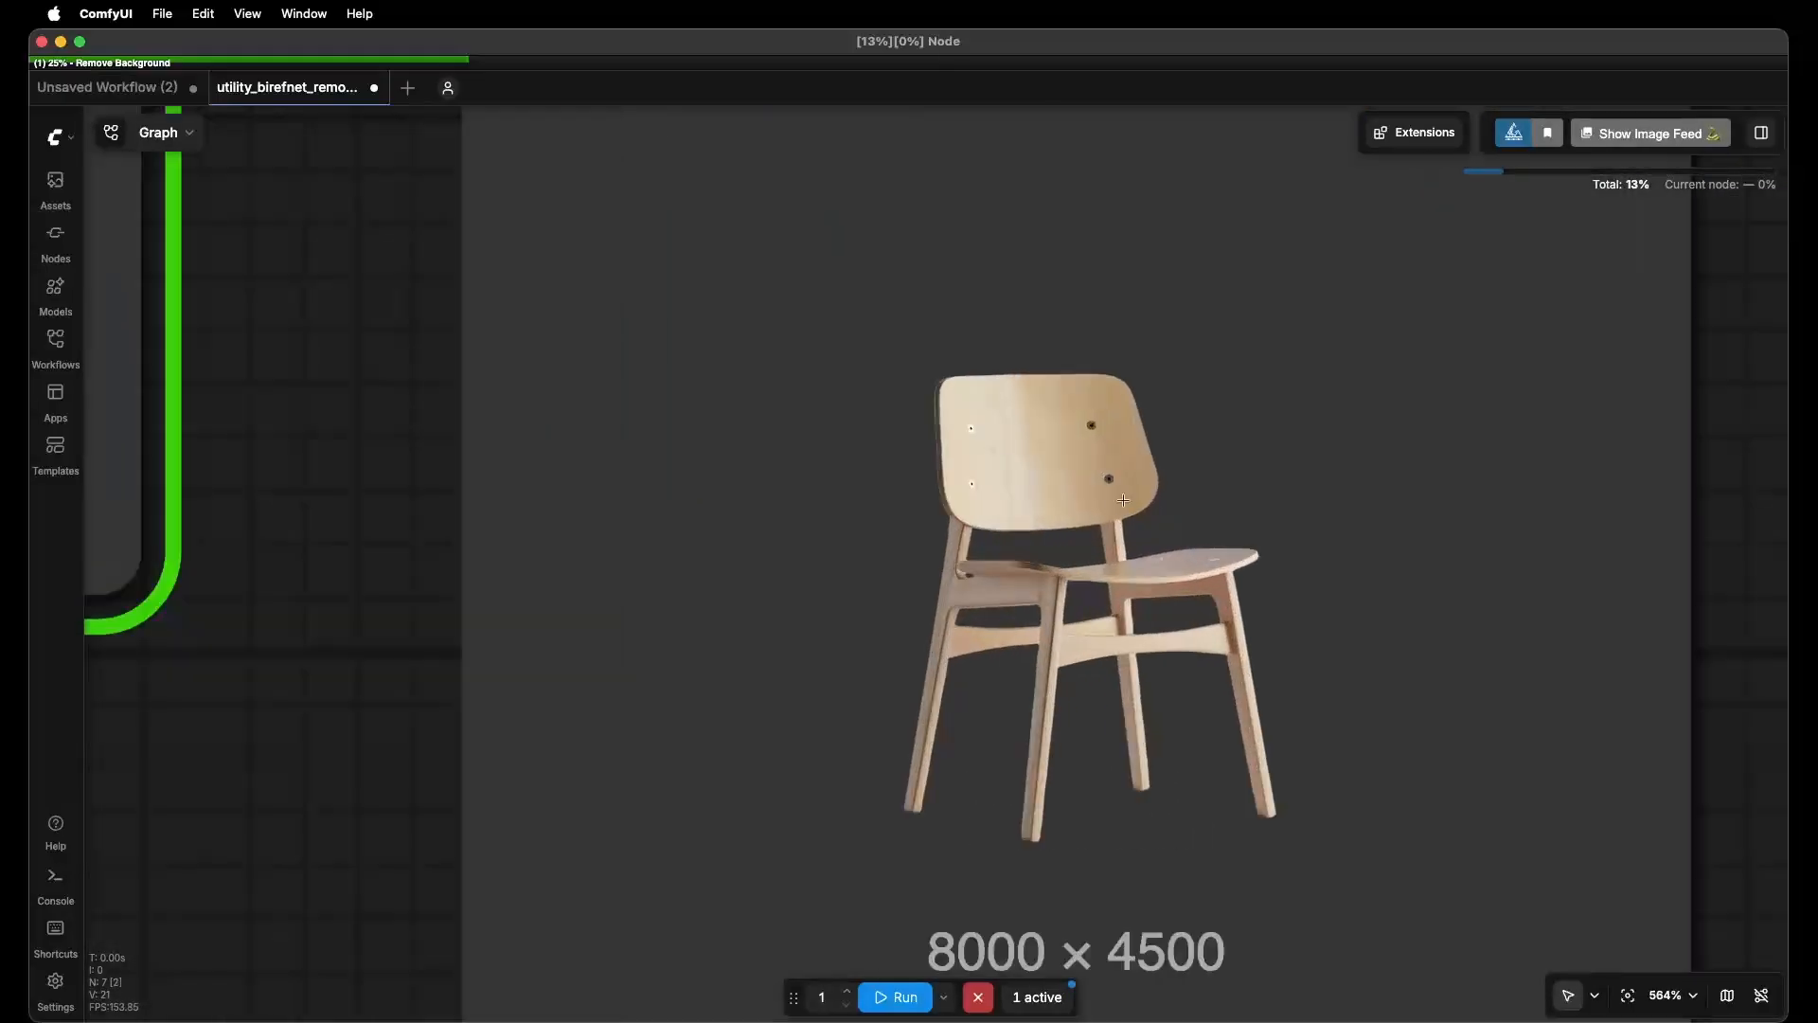
pyautogui.scroll(-1, 819, 639)
# Examine the woman and yellow car cutout up close, including the hair, open doors, windows and wheels, and compare its mask.
pyautogui.scroll(-5, 819, 639)
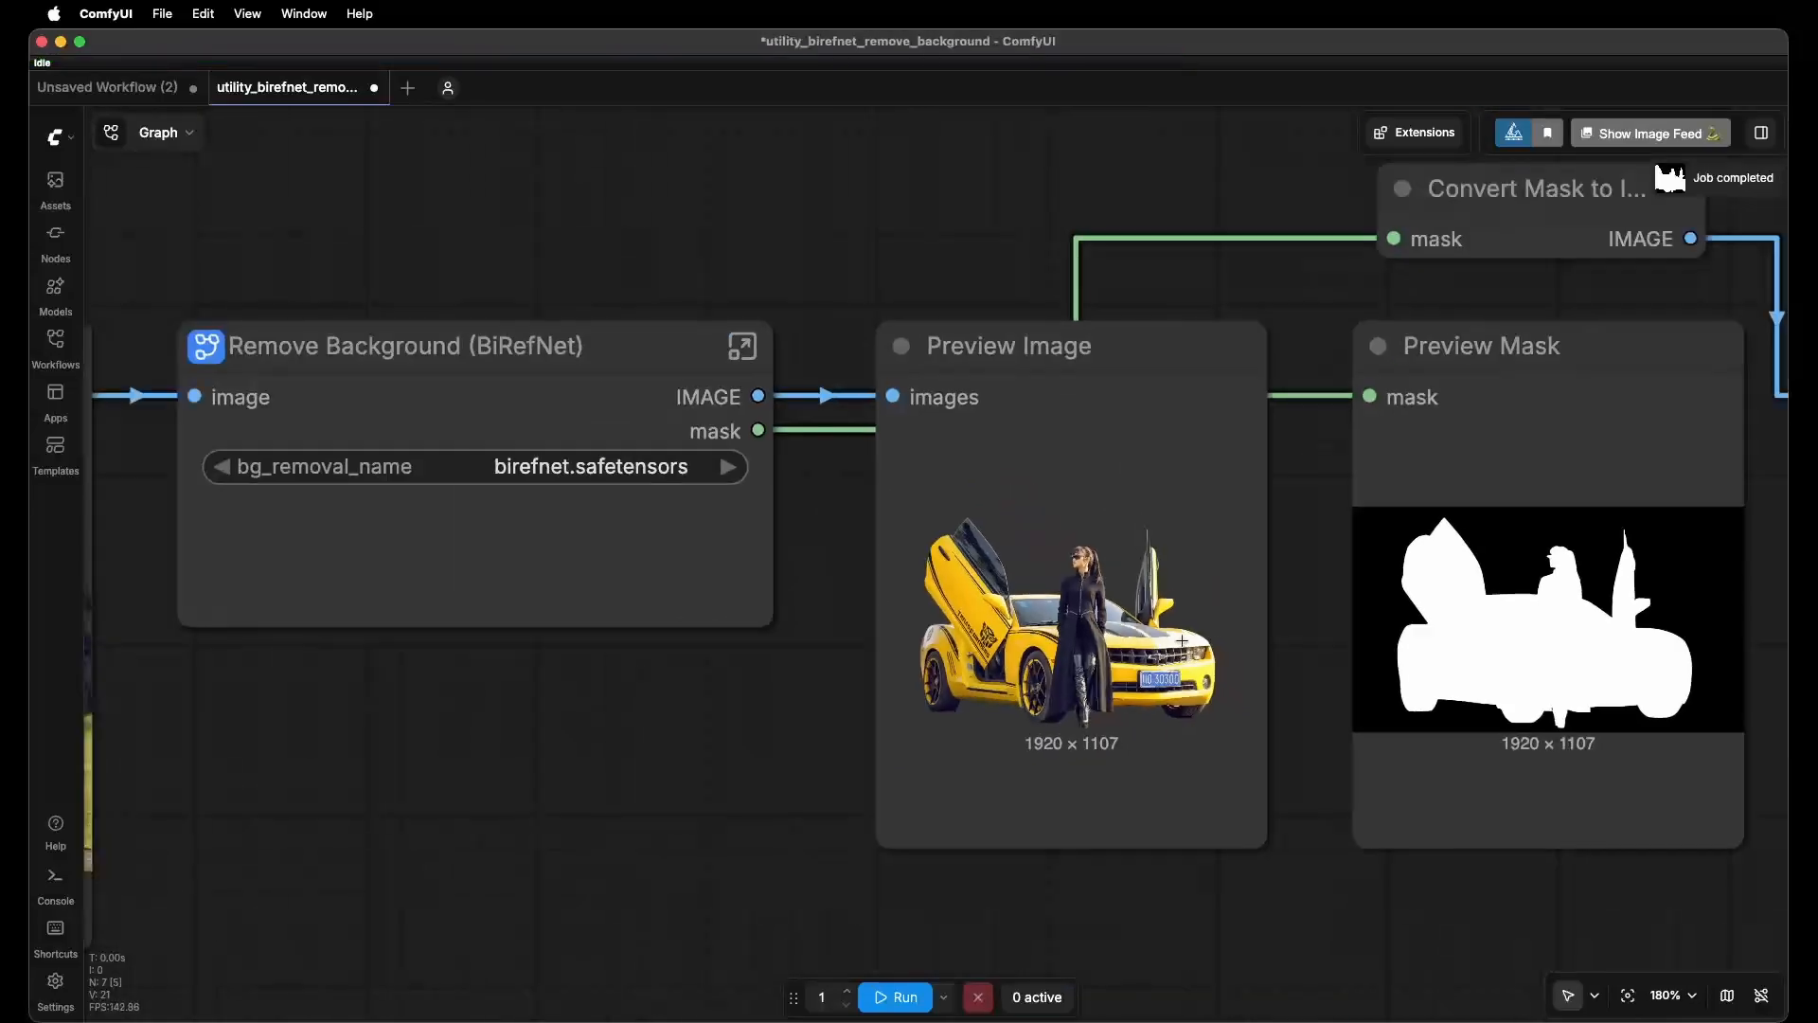
pyautogui.scroll(7, 1156, 640)
pyautogui.scroll(4, 1412, 604)
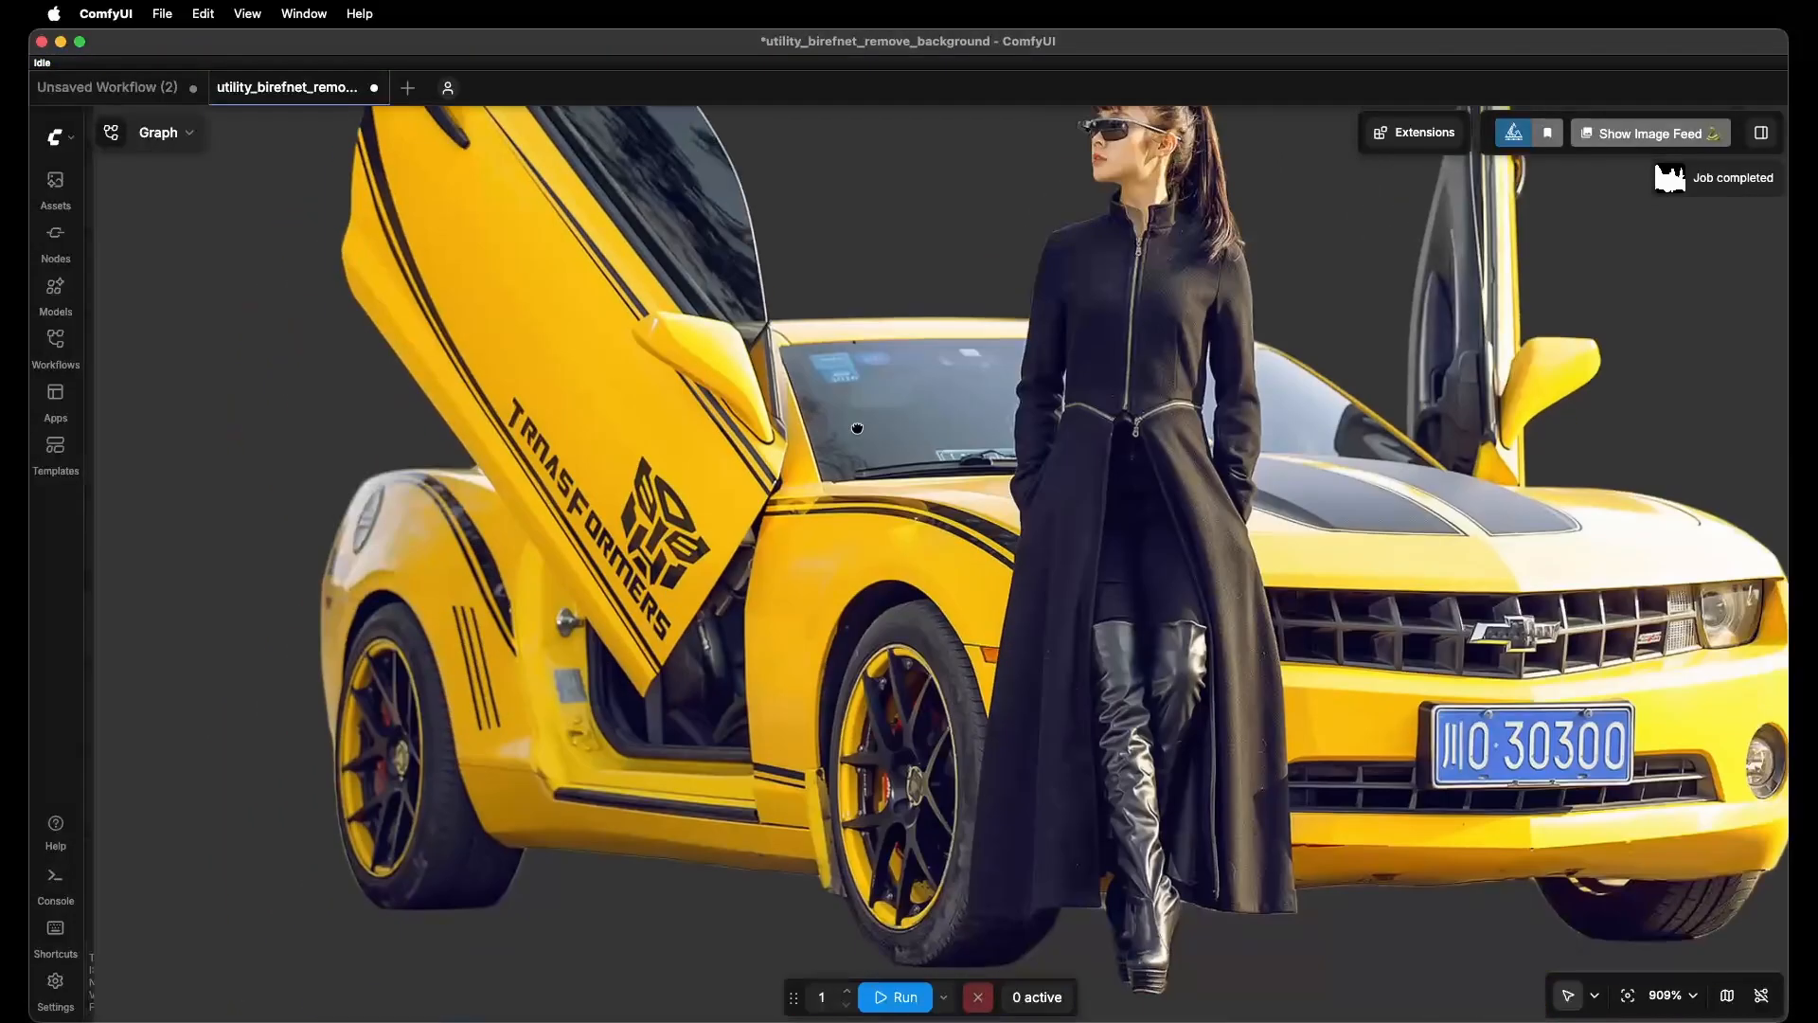
pyautogui.moveTo(1412, 603); pyautogui.dragTo(835, 561)
pyautogui.moveTo(842, 444); pyautogui.dragTo(884, 803)
pyautogui.scroll(1, 1004, 351)
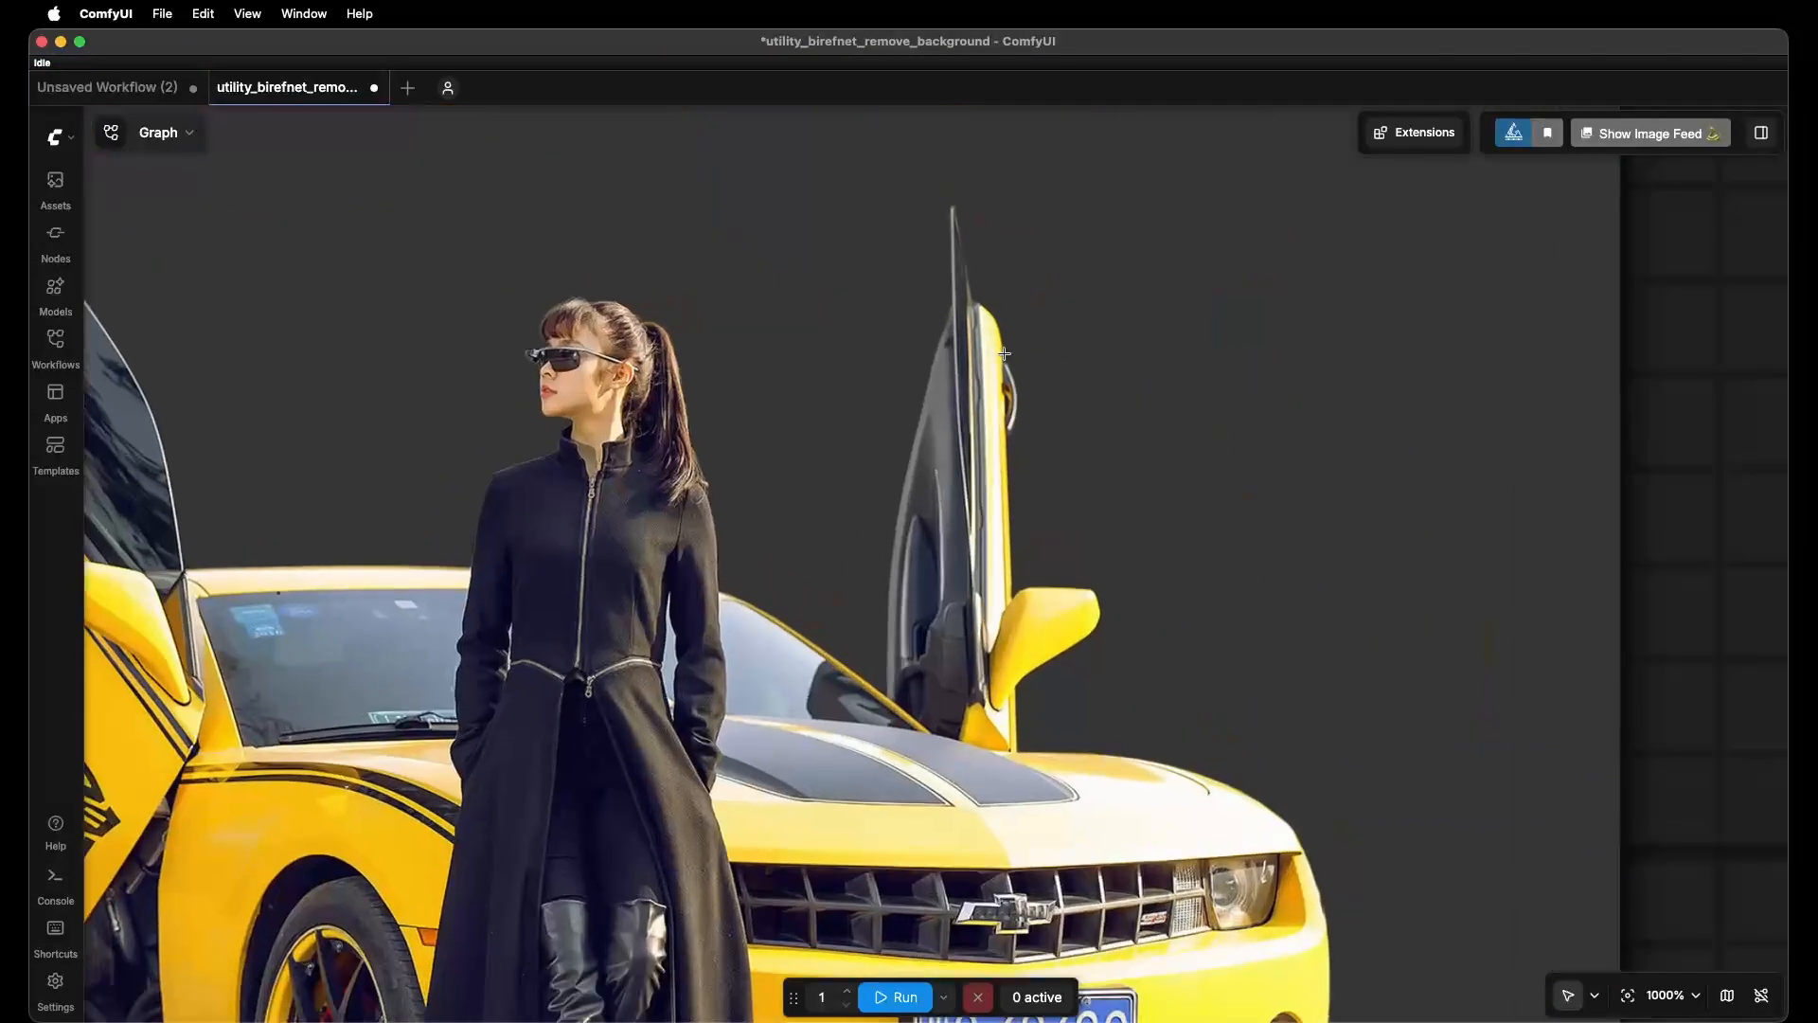
pyautogui.moveTo(425, 505); pyautogui.dragTo(1200, 420)
pyautogui.moveTo(1587, 865); pyautogui.dragTo(838, 546)
pyautogui.scroll(-4, 1284, 544)
pyautogui.scroll(-7, 1001, 532)
pyautogui.scroll(-4, 986, 491)
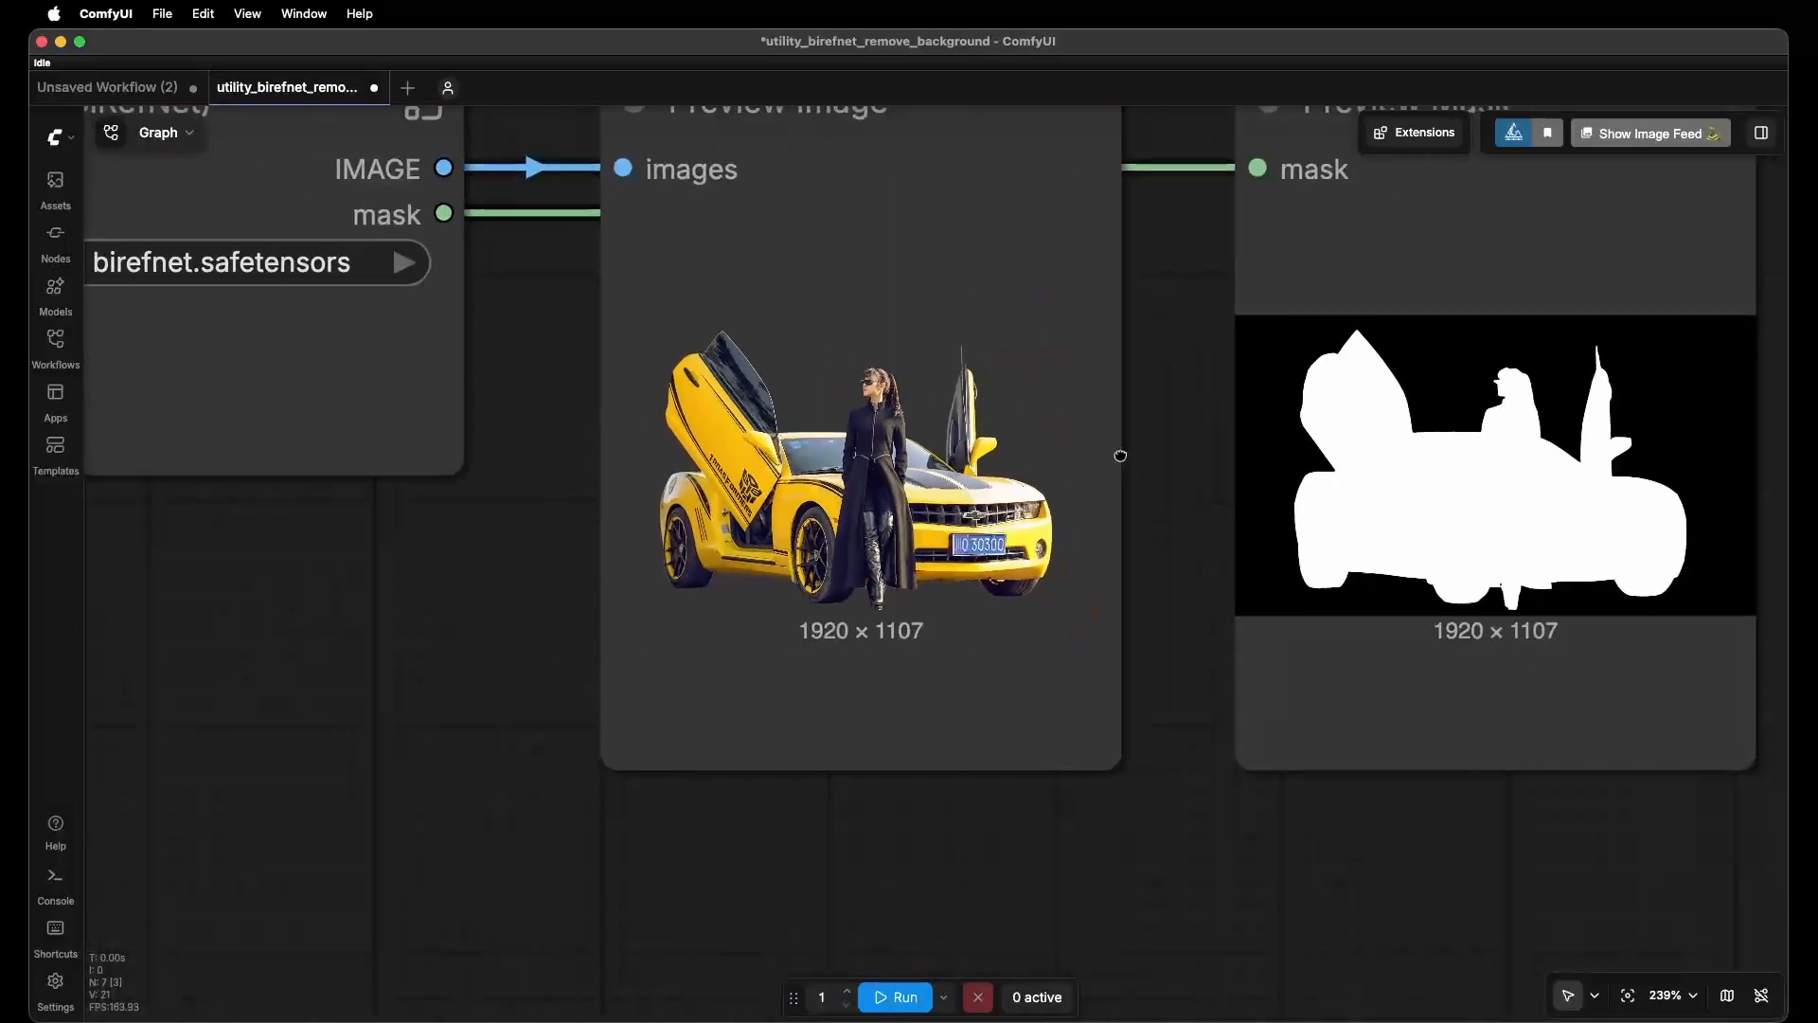
pyautogui.moveTo(1236, 394); pyautogui.dragTo(820, 524)
pyautogui.scroll(-7, 820, 524)
# Remove the bypass from the Save Image node to make it active again.
pyautogui.moveTo(485, 512); pyautogui.dragTo(967, 565)
pyautogui.hscroll(6, 1358, 481)
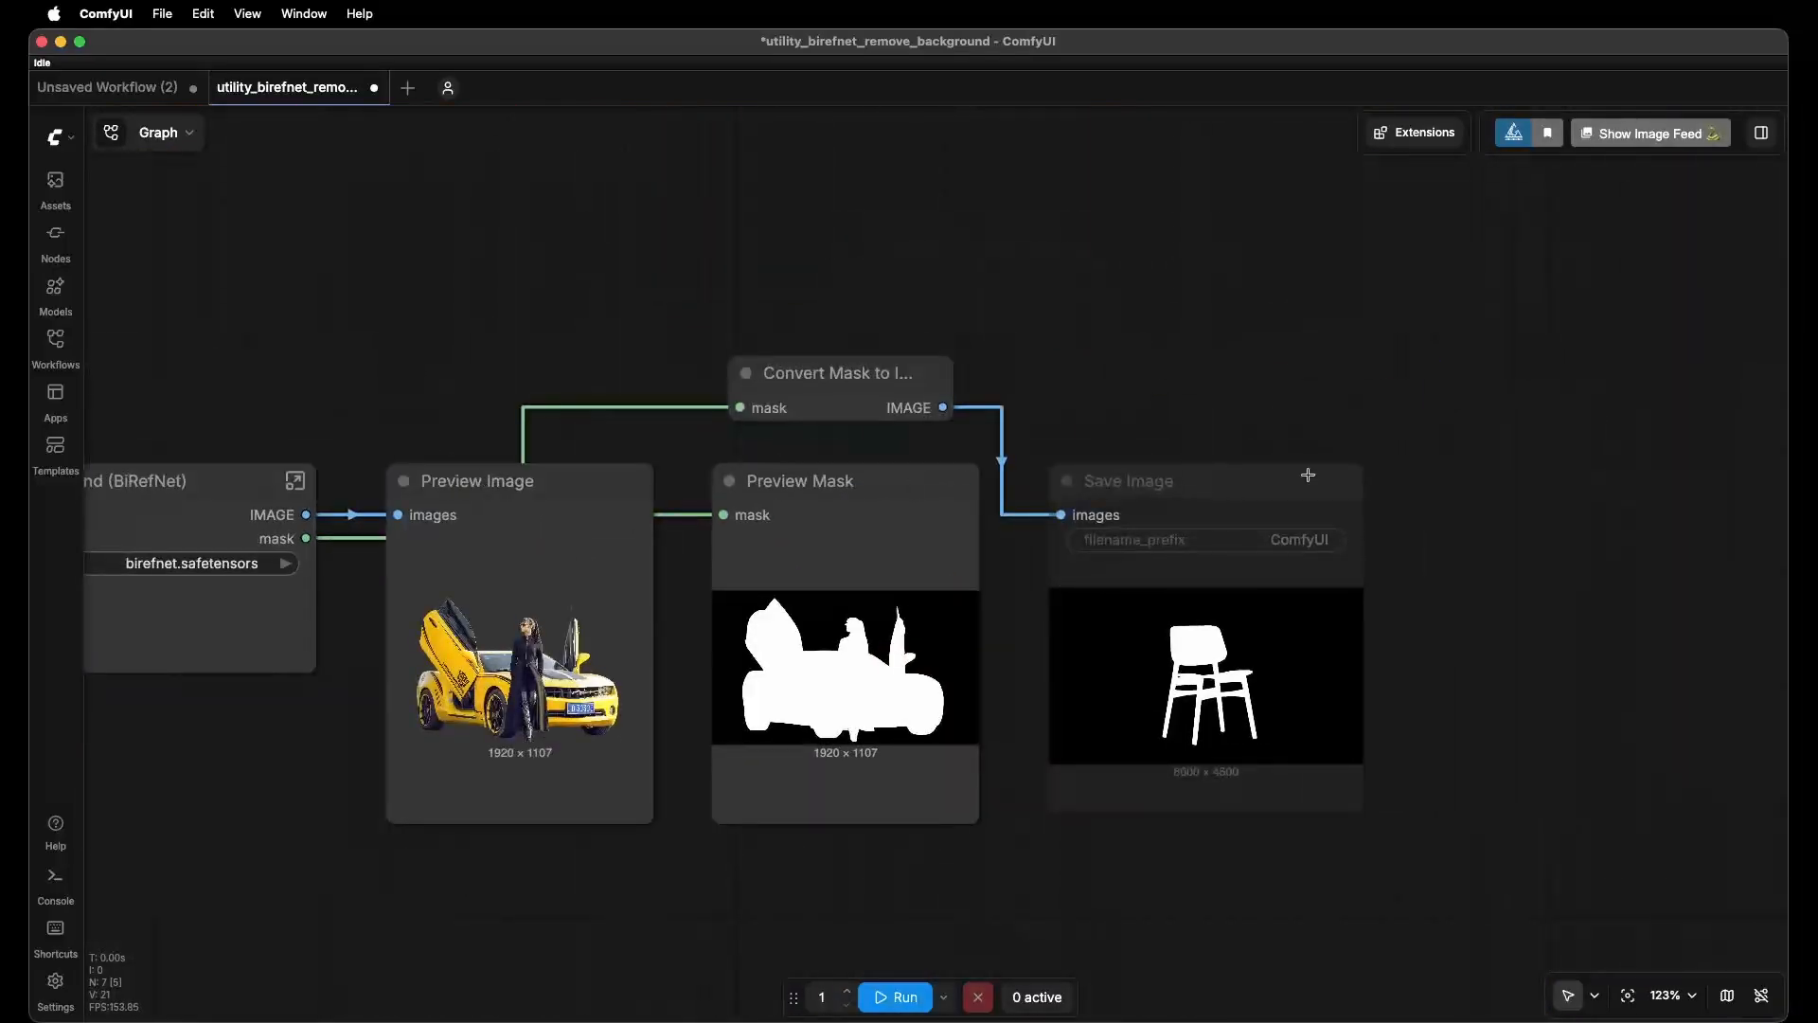
pyautogui.click(1303, 481)
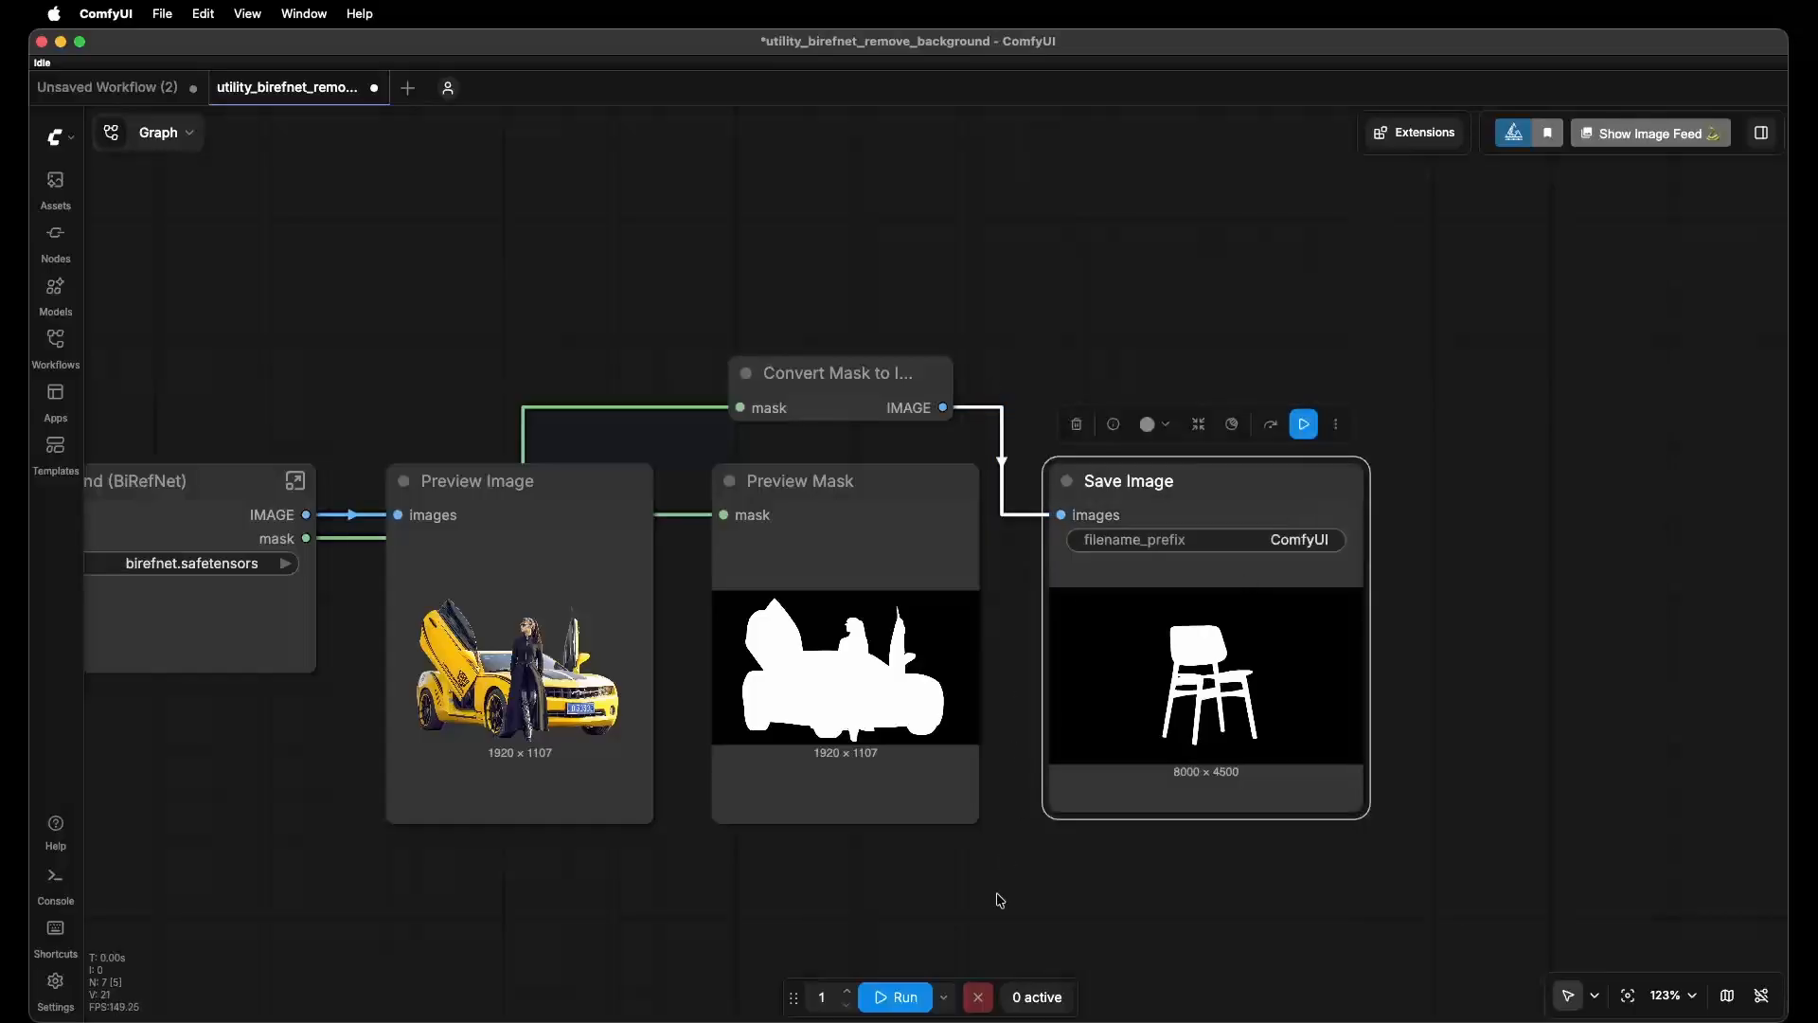
# Run the background removal to save the sports car mask as an image, and switch to Affinity's BG-removal document.
pyautogui.click(894, 997)
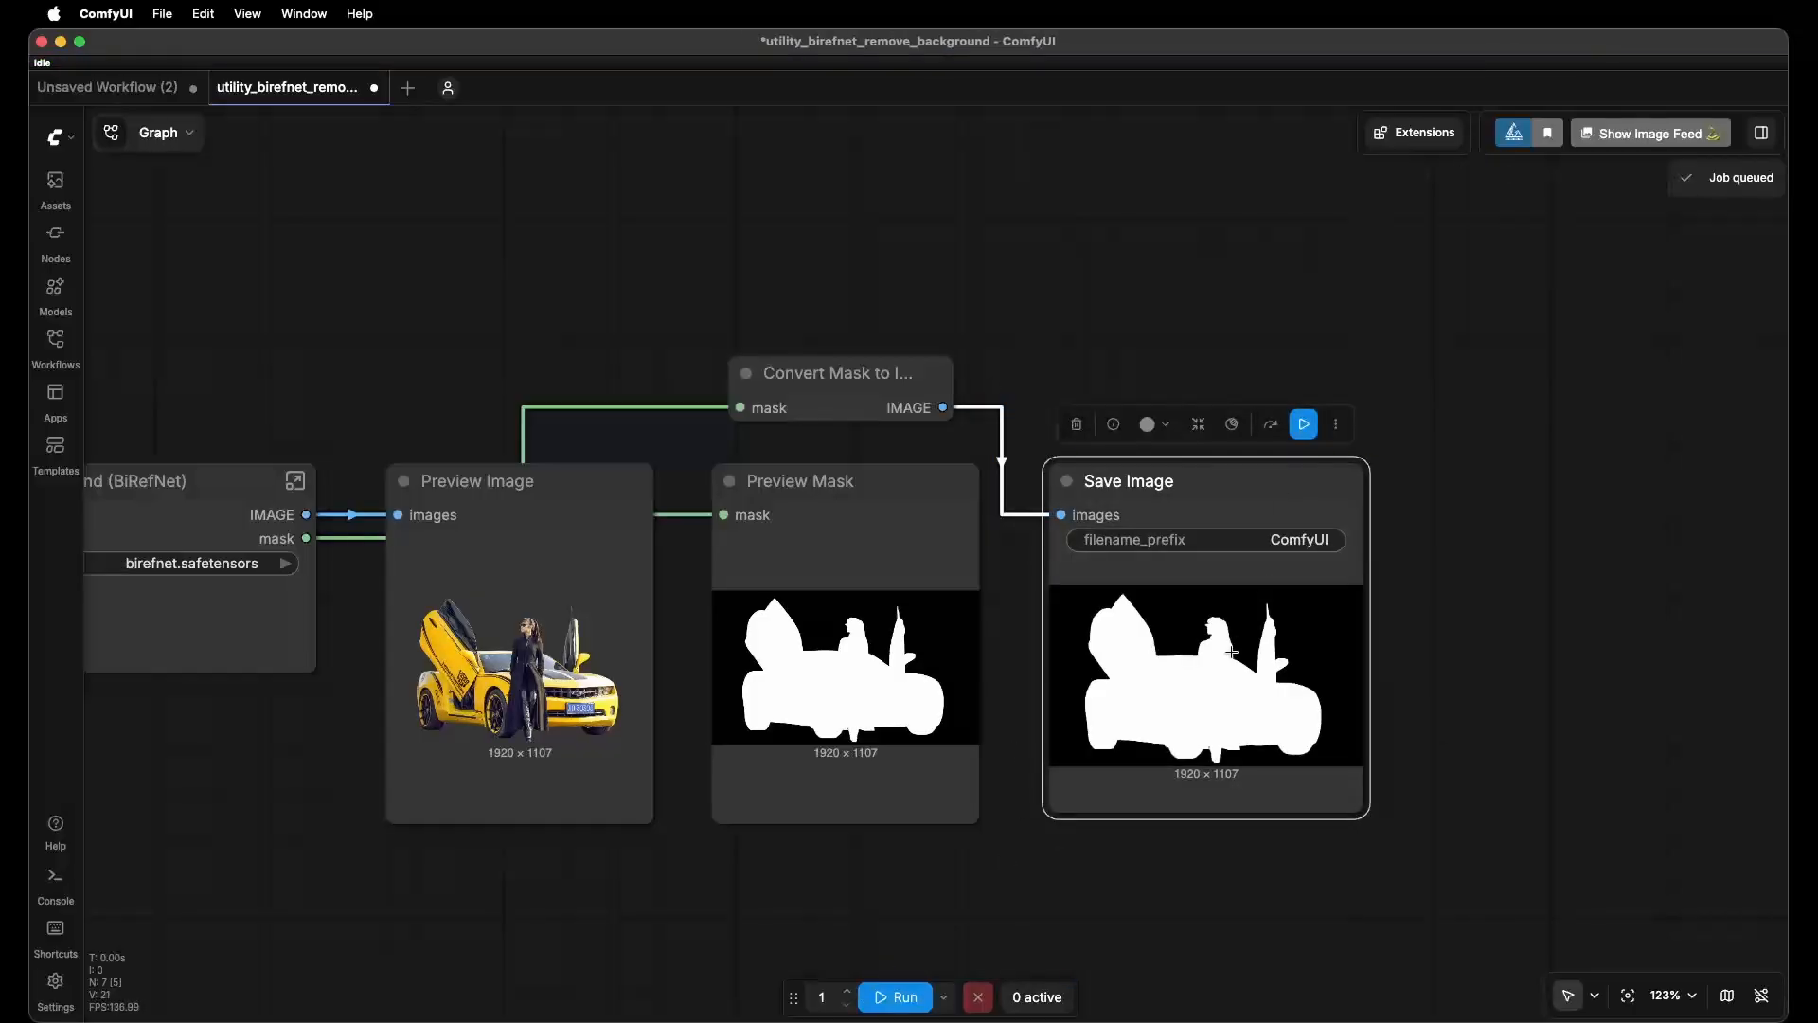
pyautogui.click(1308, 348)
pyautogui.scroll(-3, 720, 715)
pyautogui.moveTo(715, 717); pyautogui.dragTo(1032, 522)
pyautogui.scroll(4, 596, 611)
pyautogui.moveTo(512, 633); pyautogui.dragTo(705, 639)
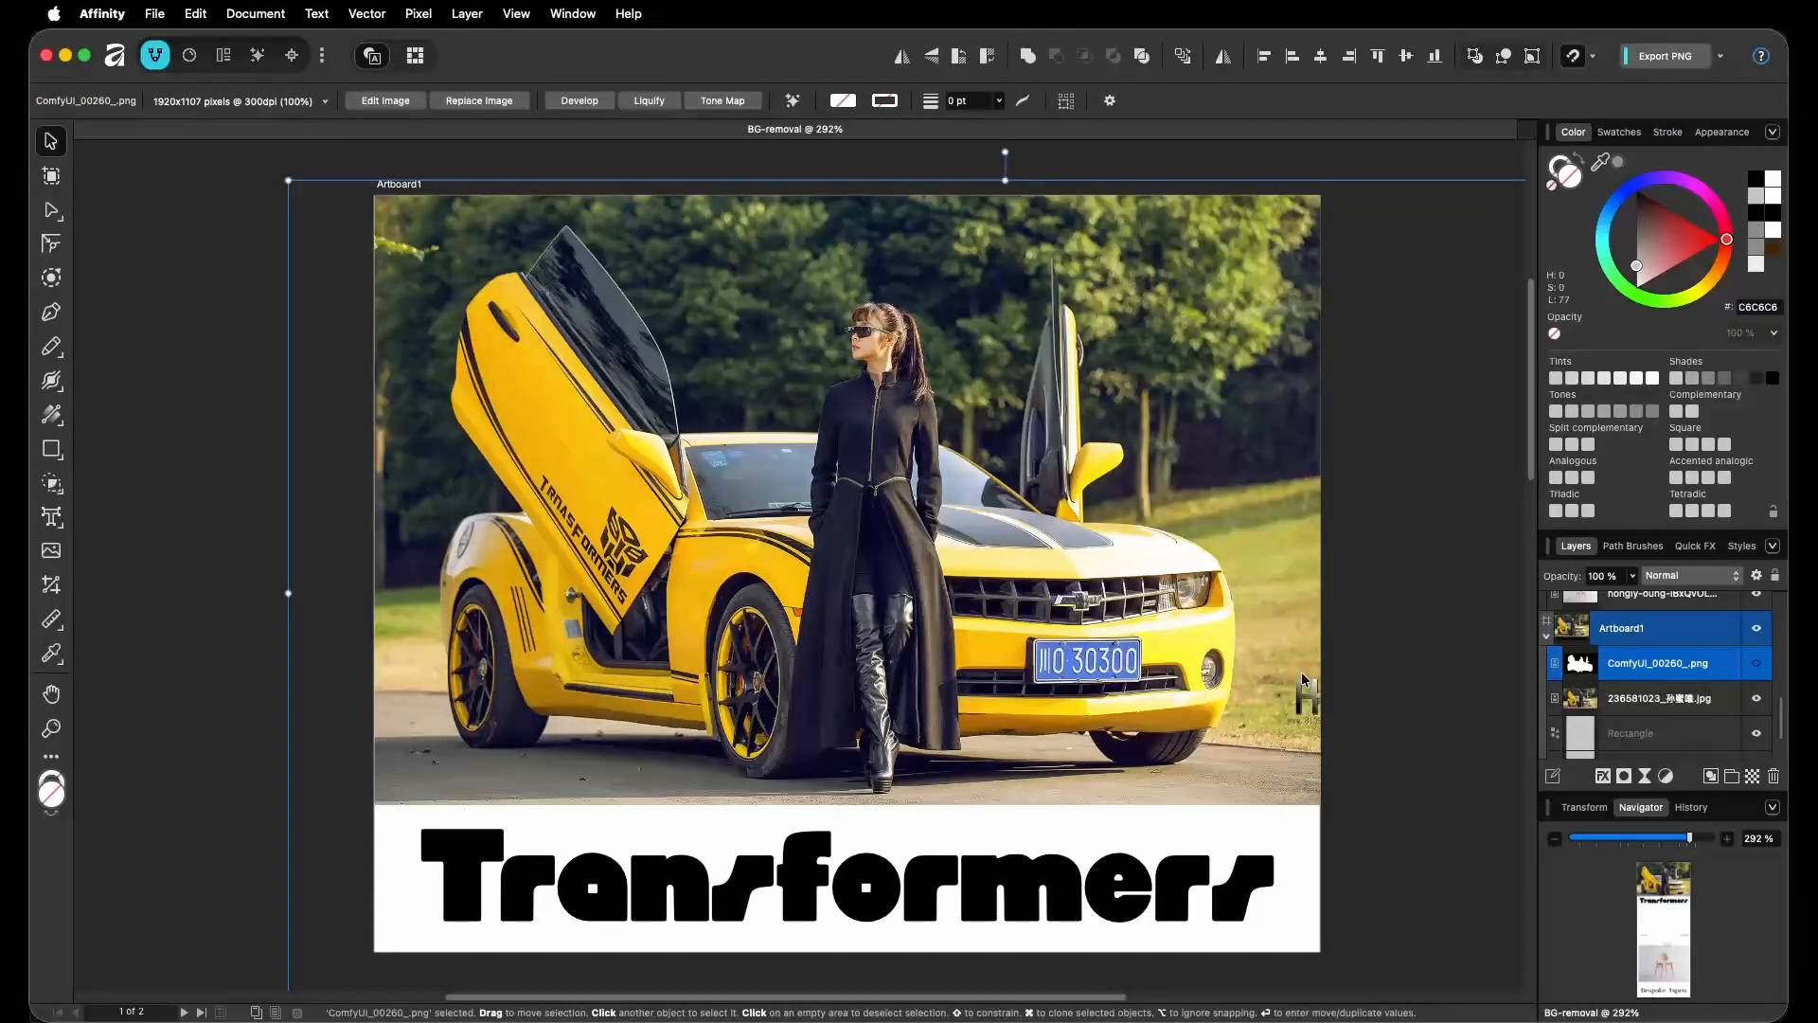
# Show the ComfyUI_00260_.png mask layer and move it so that it only partly covers the car photo.
pyautogui.click(1756, 663)
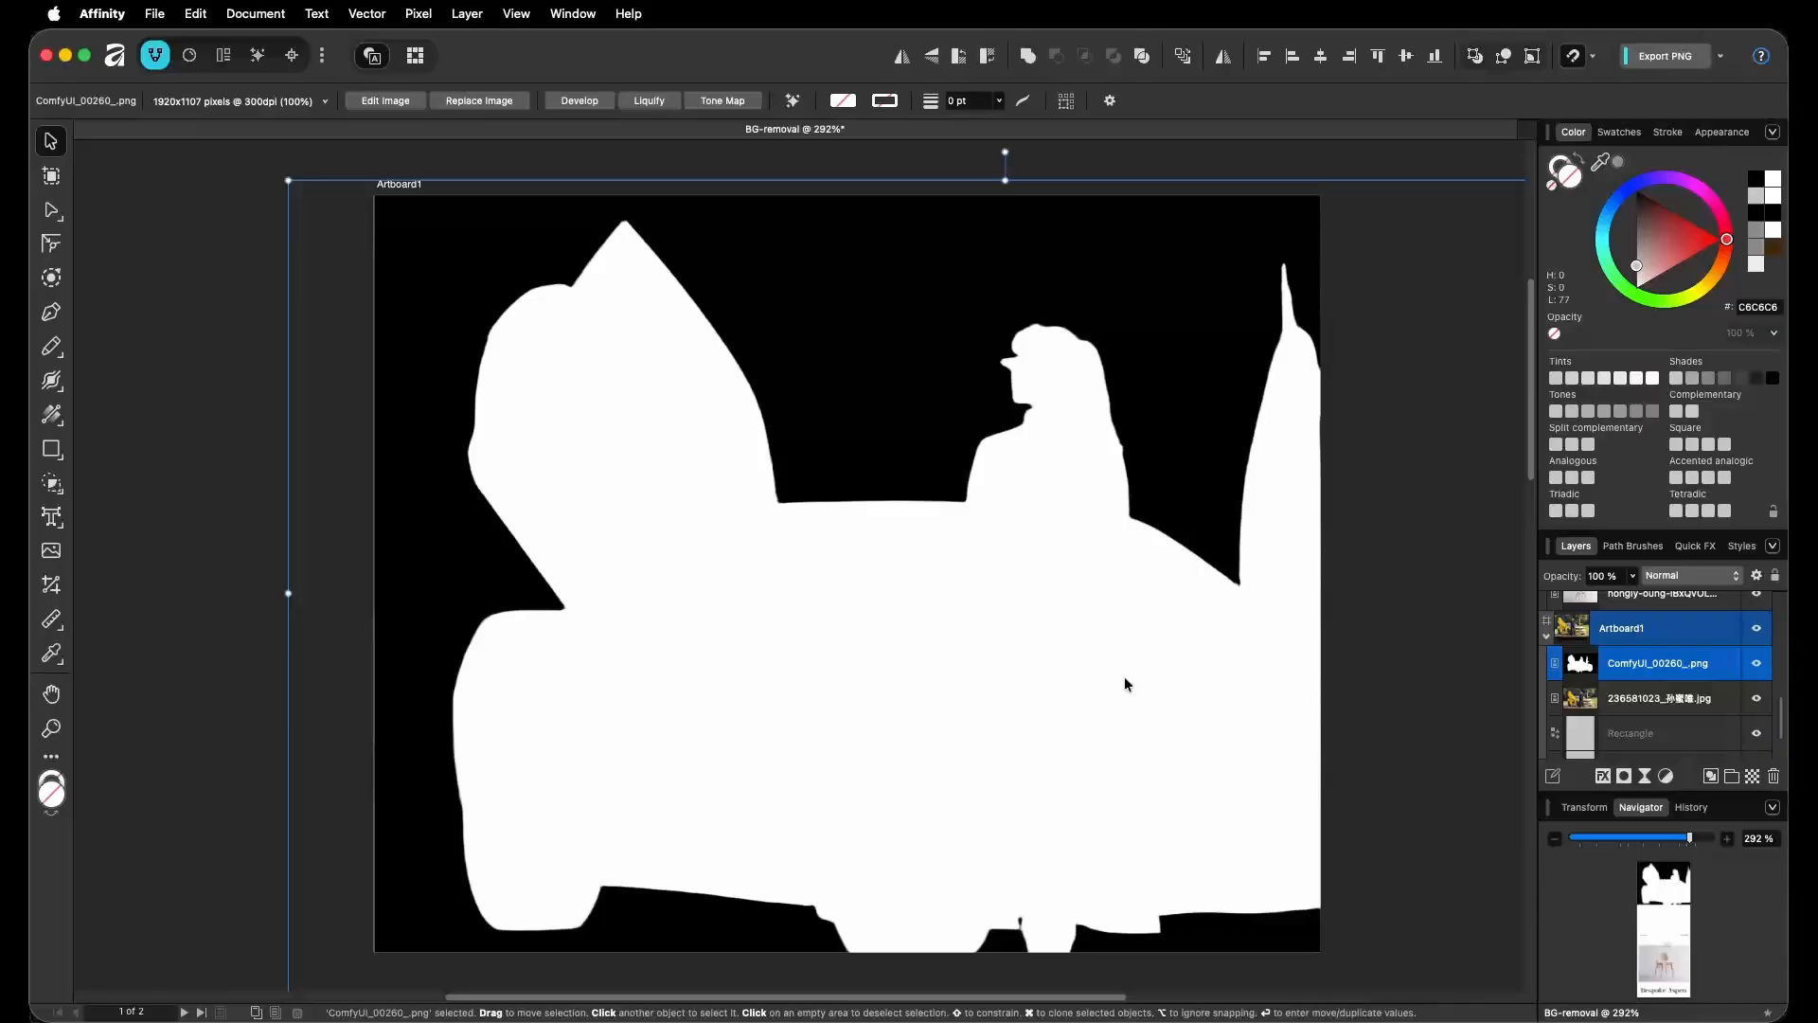
pyautogui.moveTo(1125, 683); pyautogui.dragTo(841, 831)
pyautogui.click(926, 414)
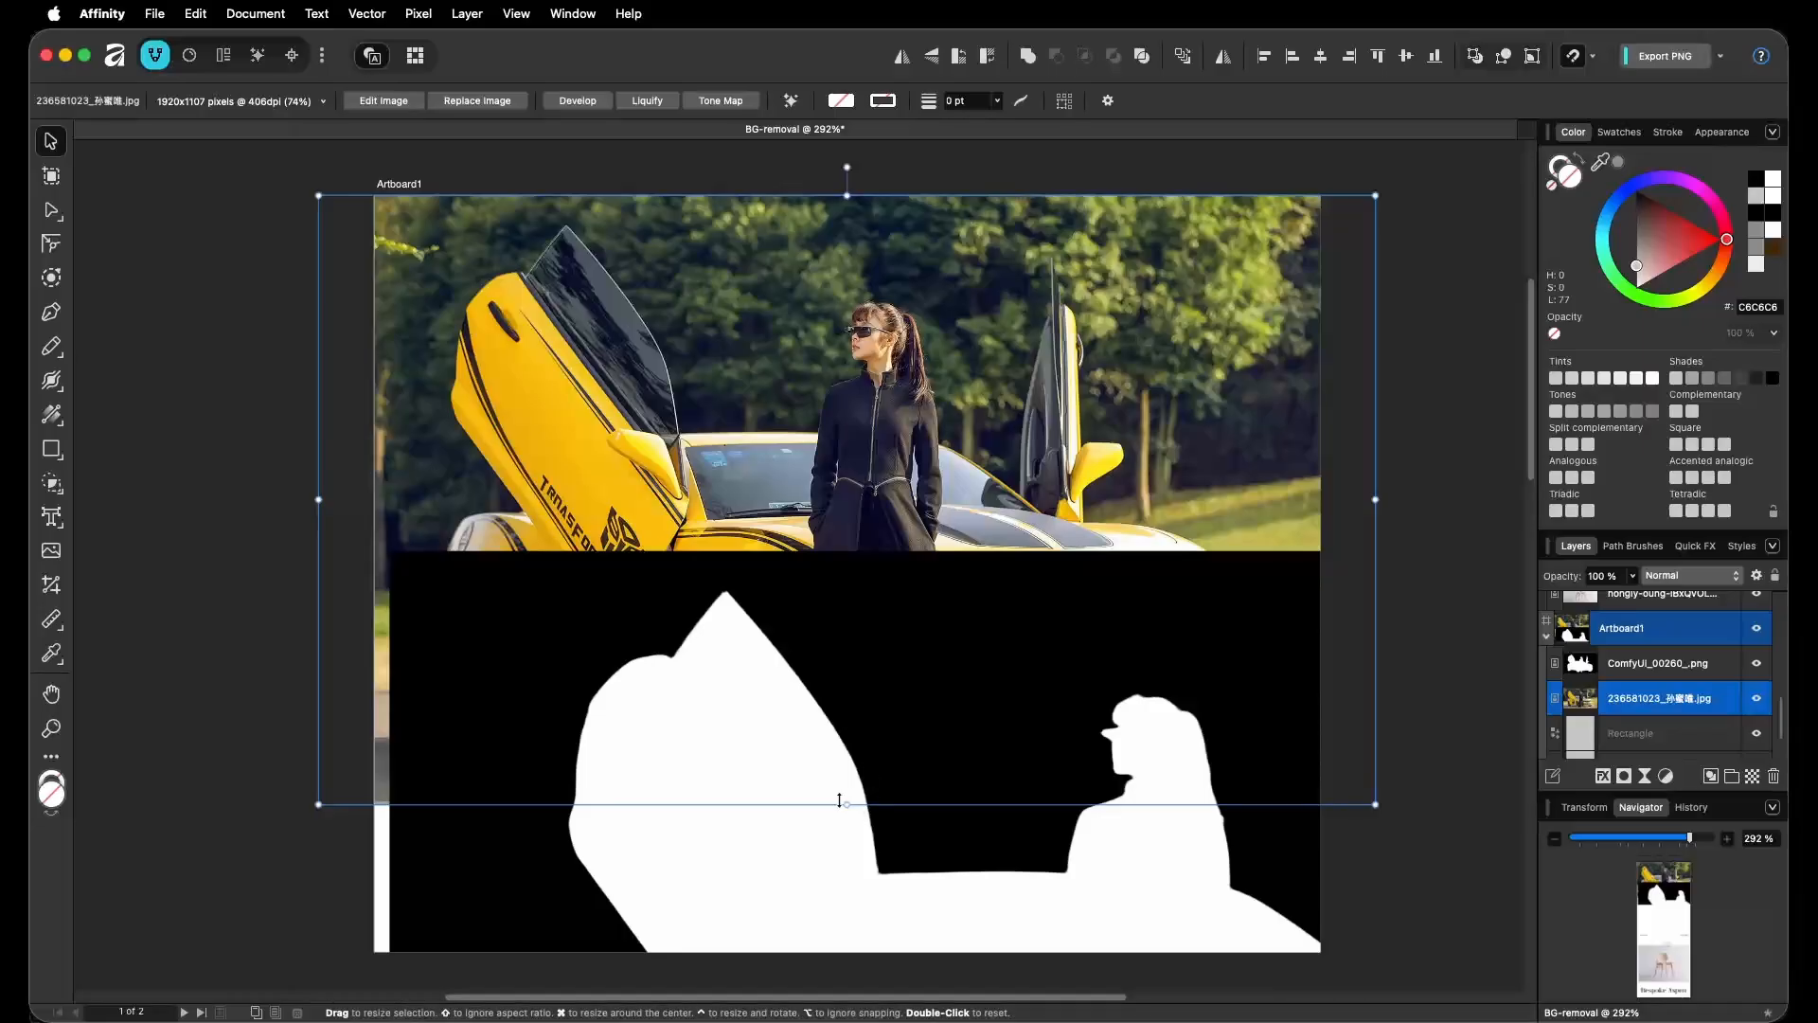
pyautogui.click(956, 723)
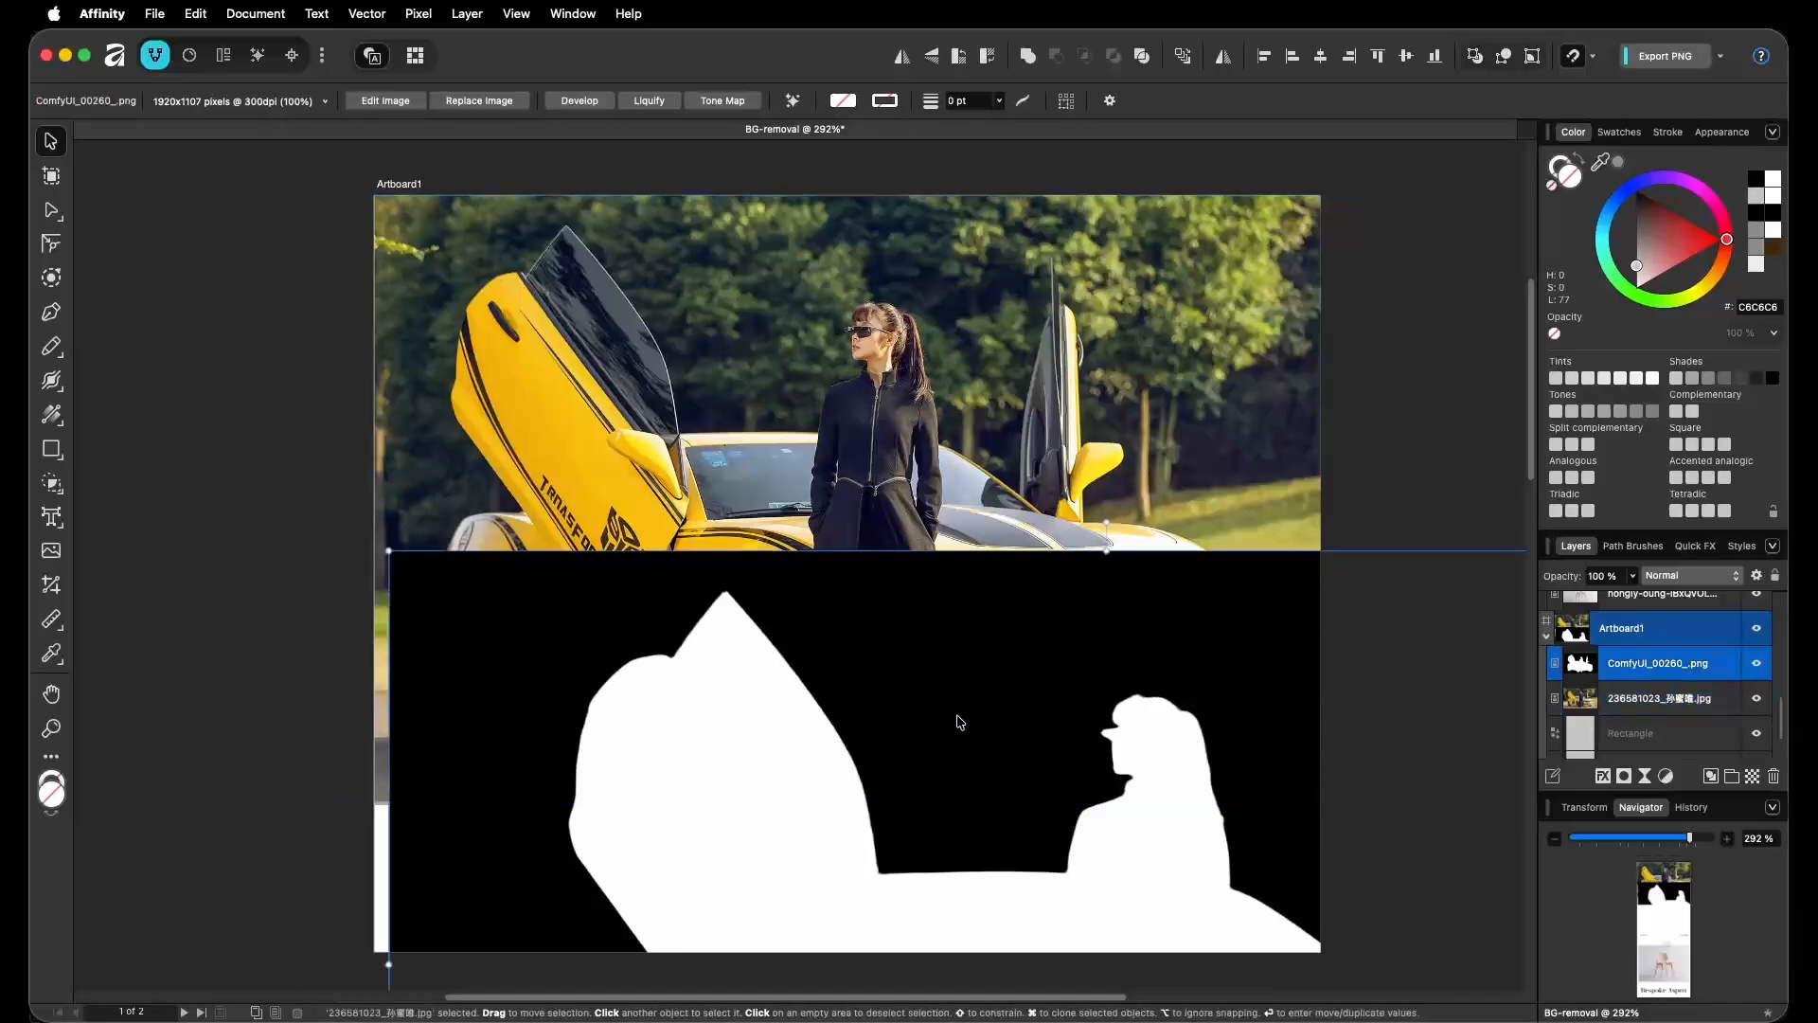
pyautogui.moveTo(848, 780); pyautogui.dragTo(597, 622)
pyautogui.moveTo(888, 714); pyautogui.dragTo(1477, 643)
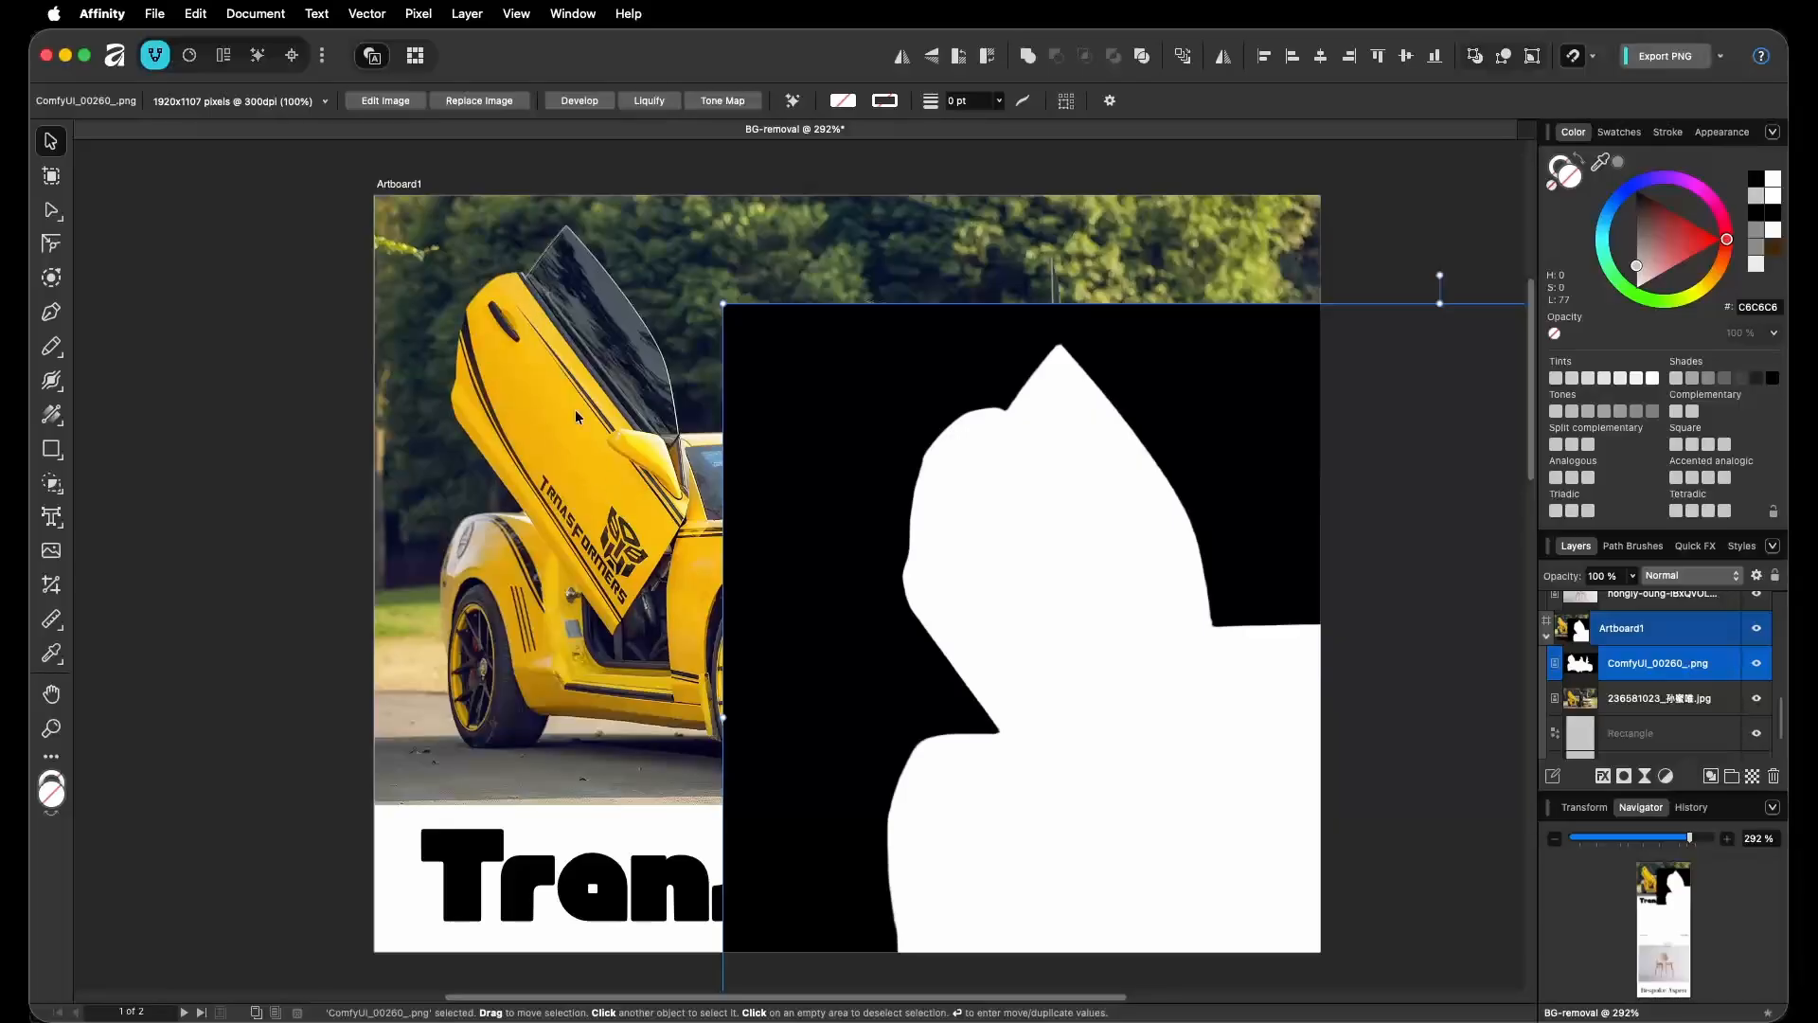
# Select the car photo first and the mask second, and give both the same width and height.
pyautogui.click(538, 303)
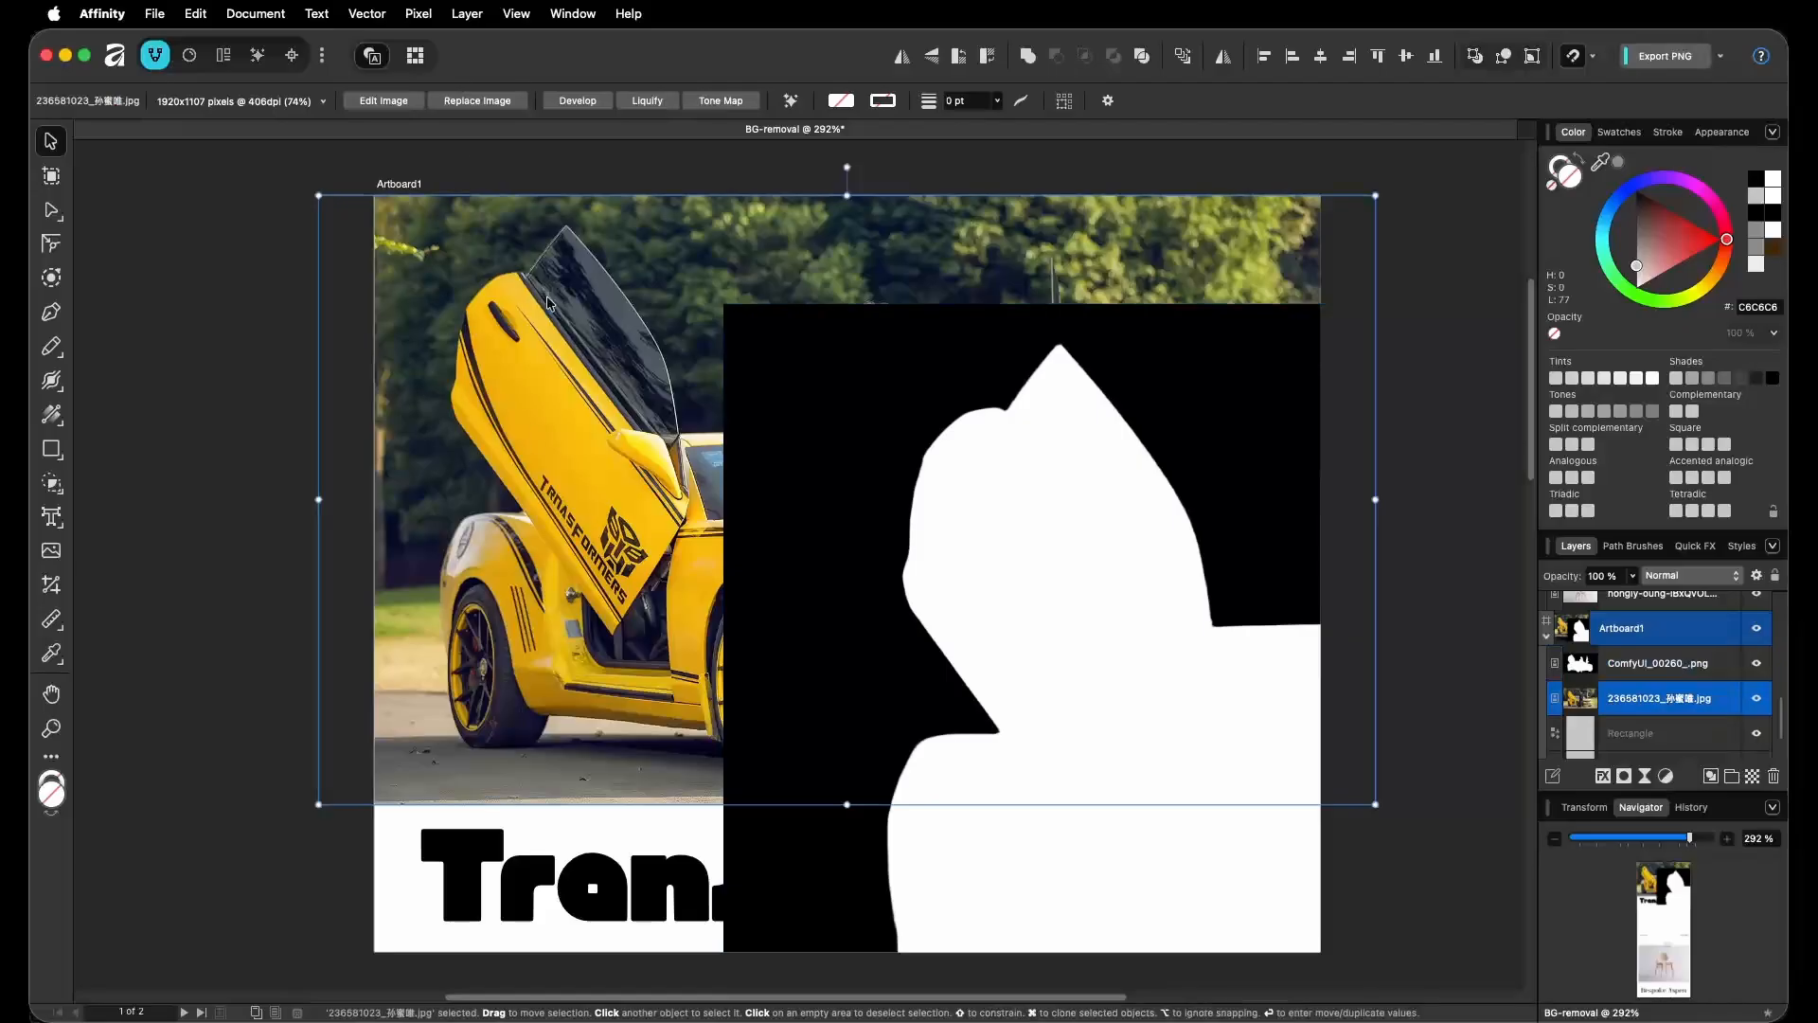
pyautogui.keyDown('shift'); pyautogui.click(890, 385); pyautogui.keyUp('shift')
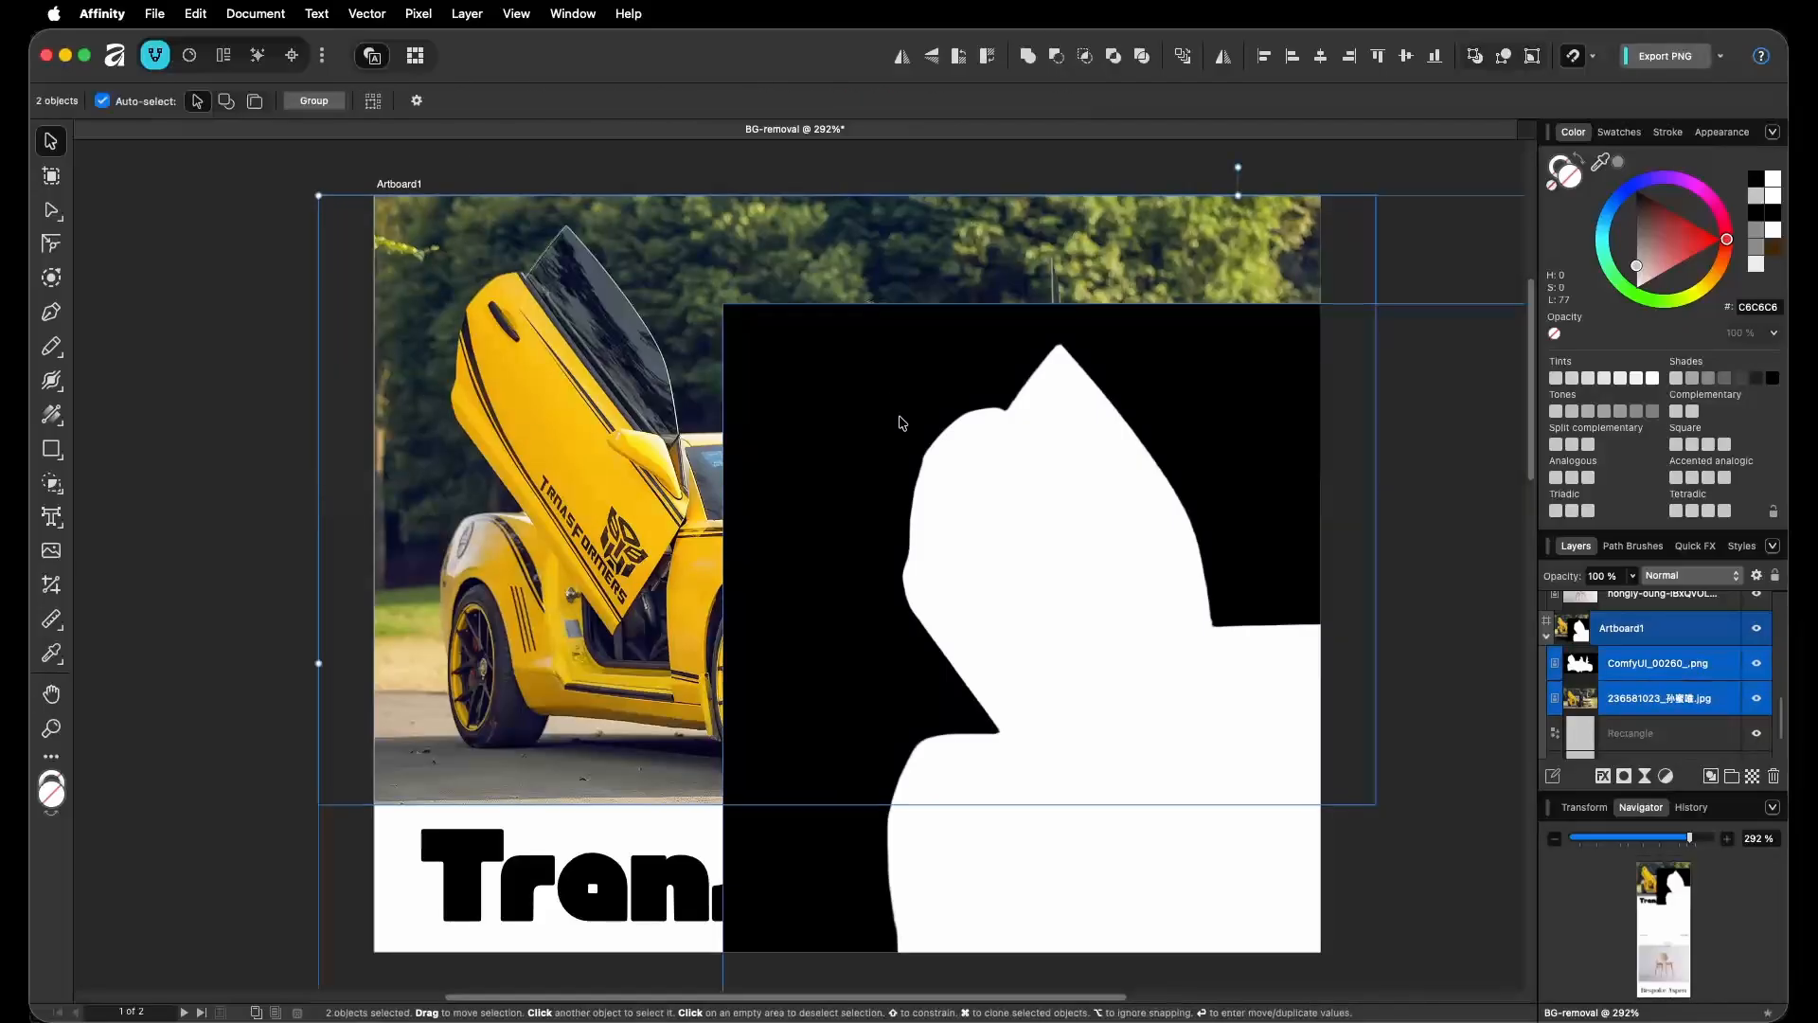
pyautogui.click(1263, 58)
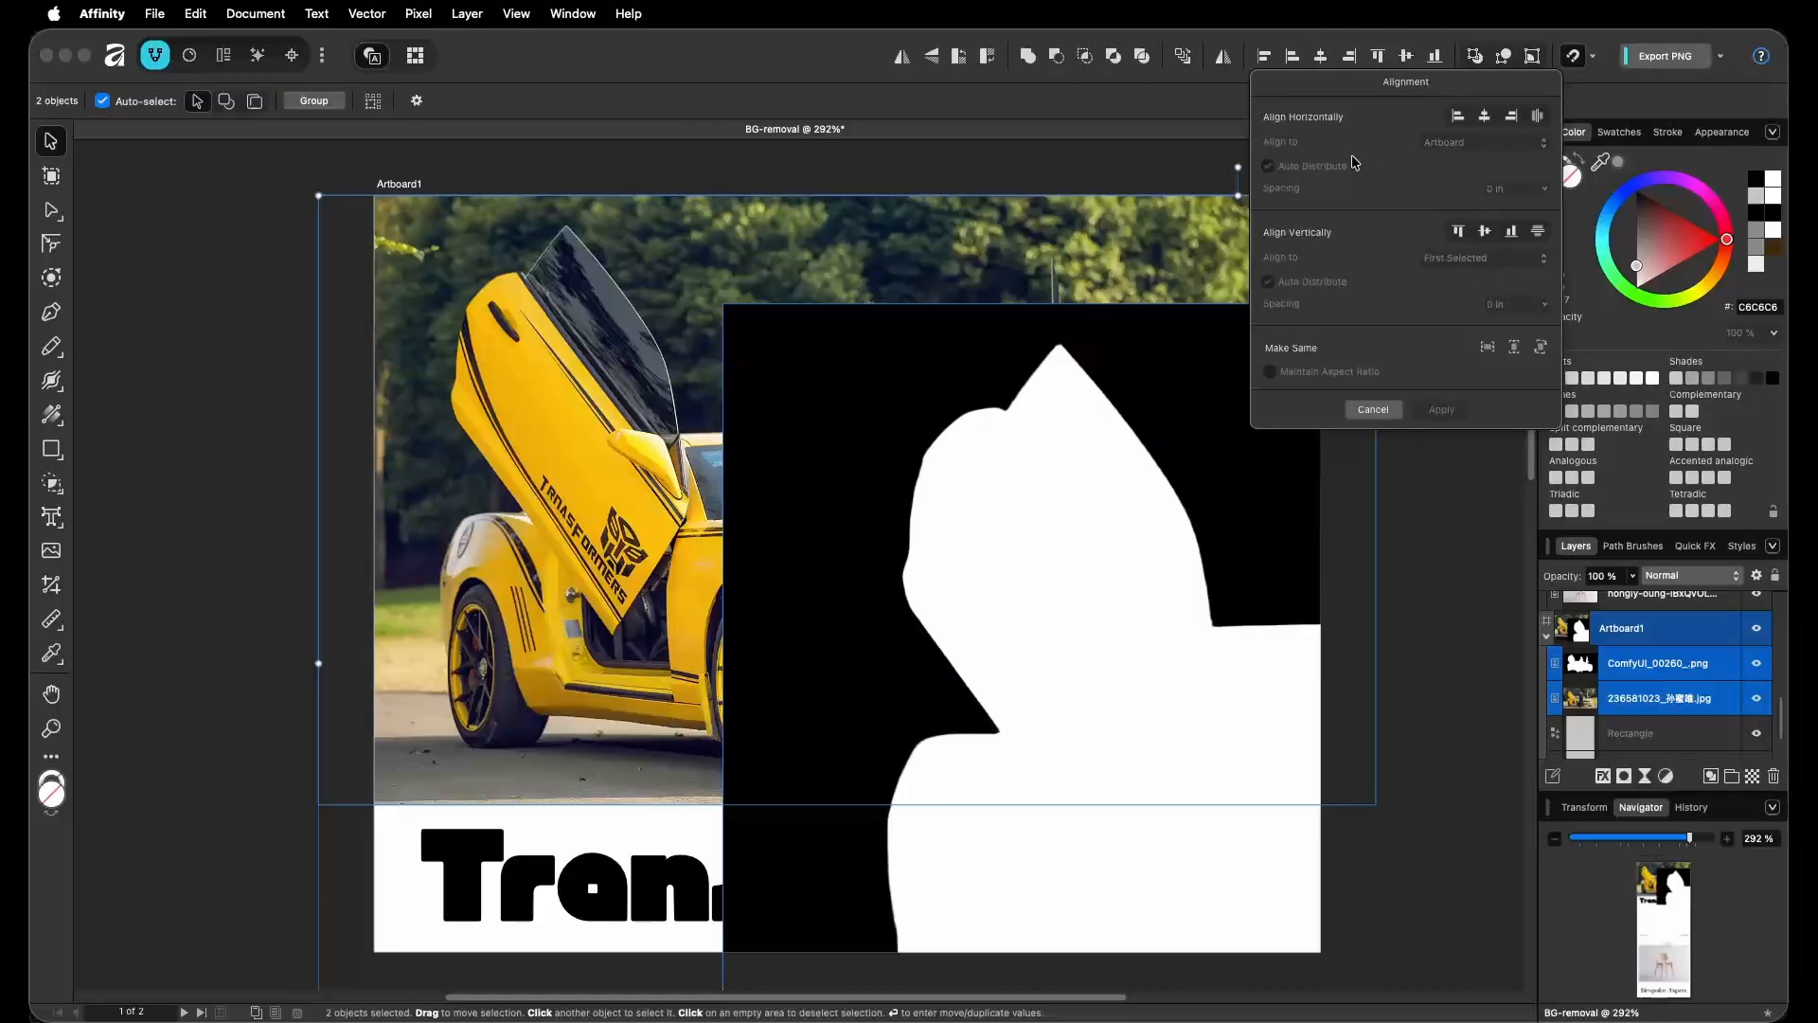
pyautogui.click(1486, 347)
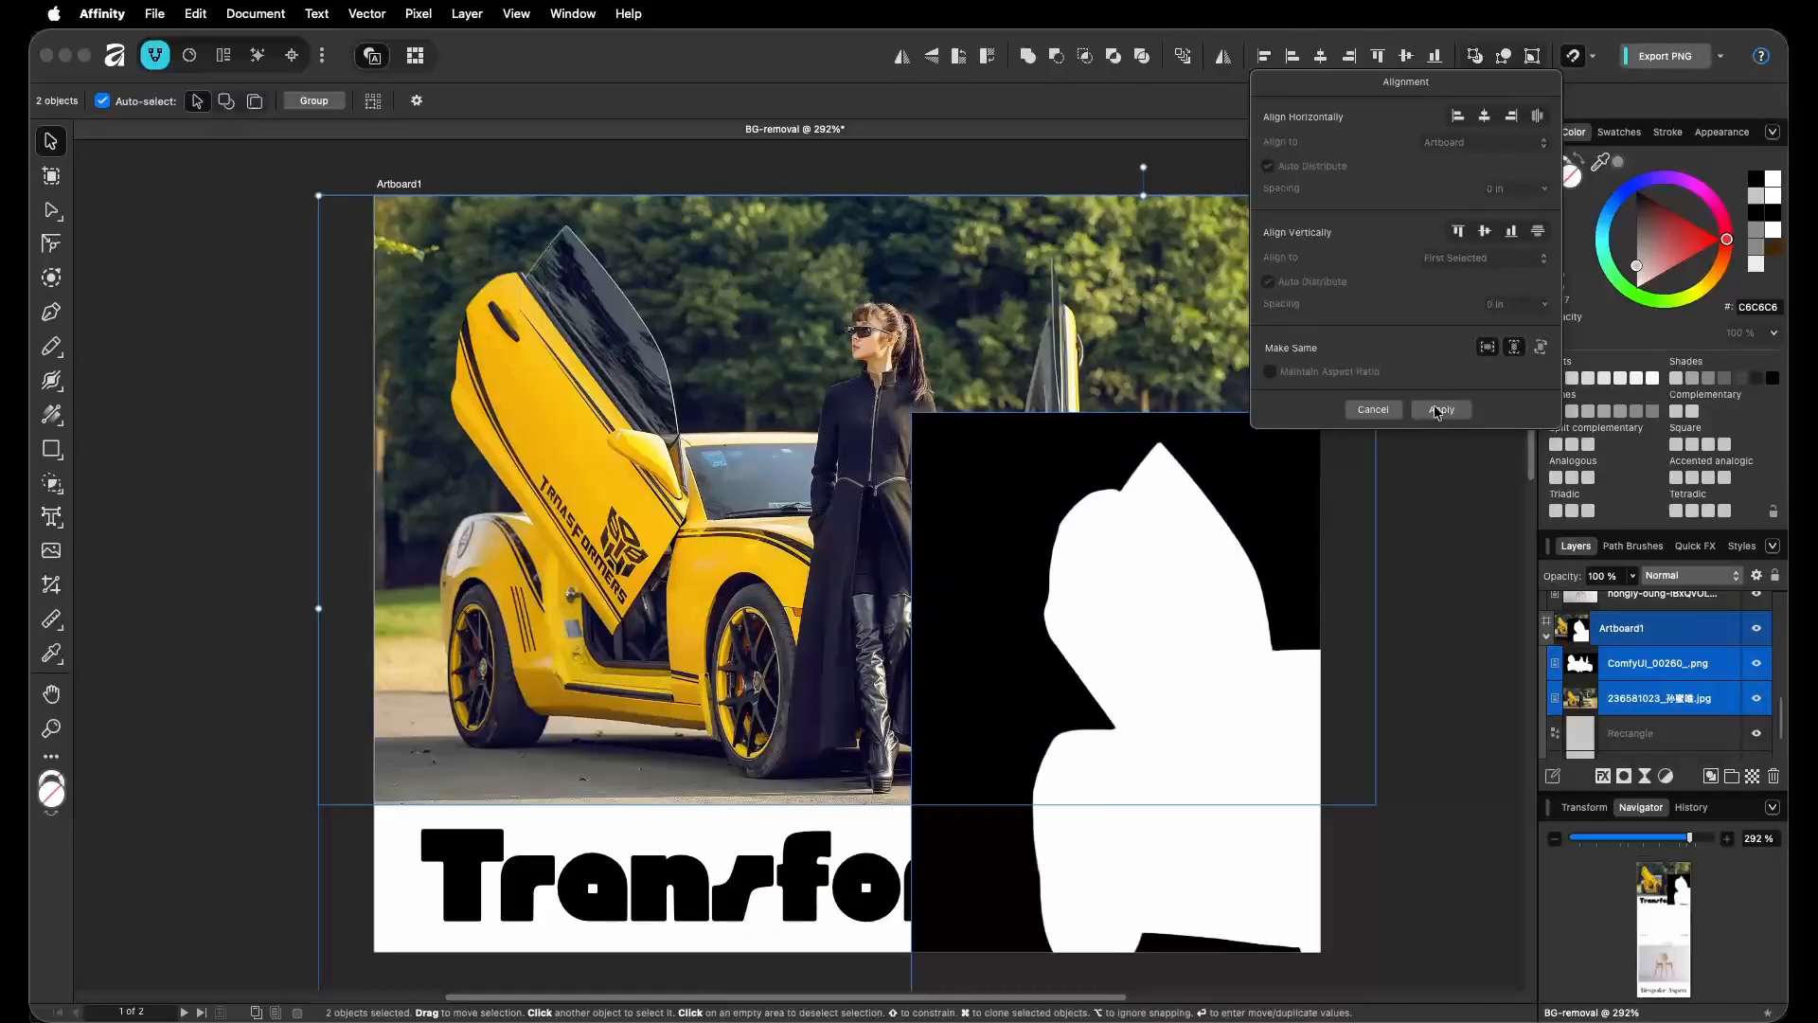
pyautogui.click(1436, 411)
pyautogui.click(1233, 770)
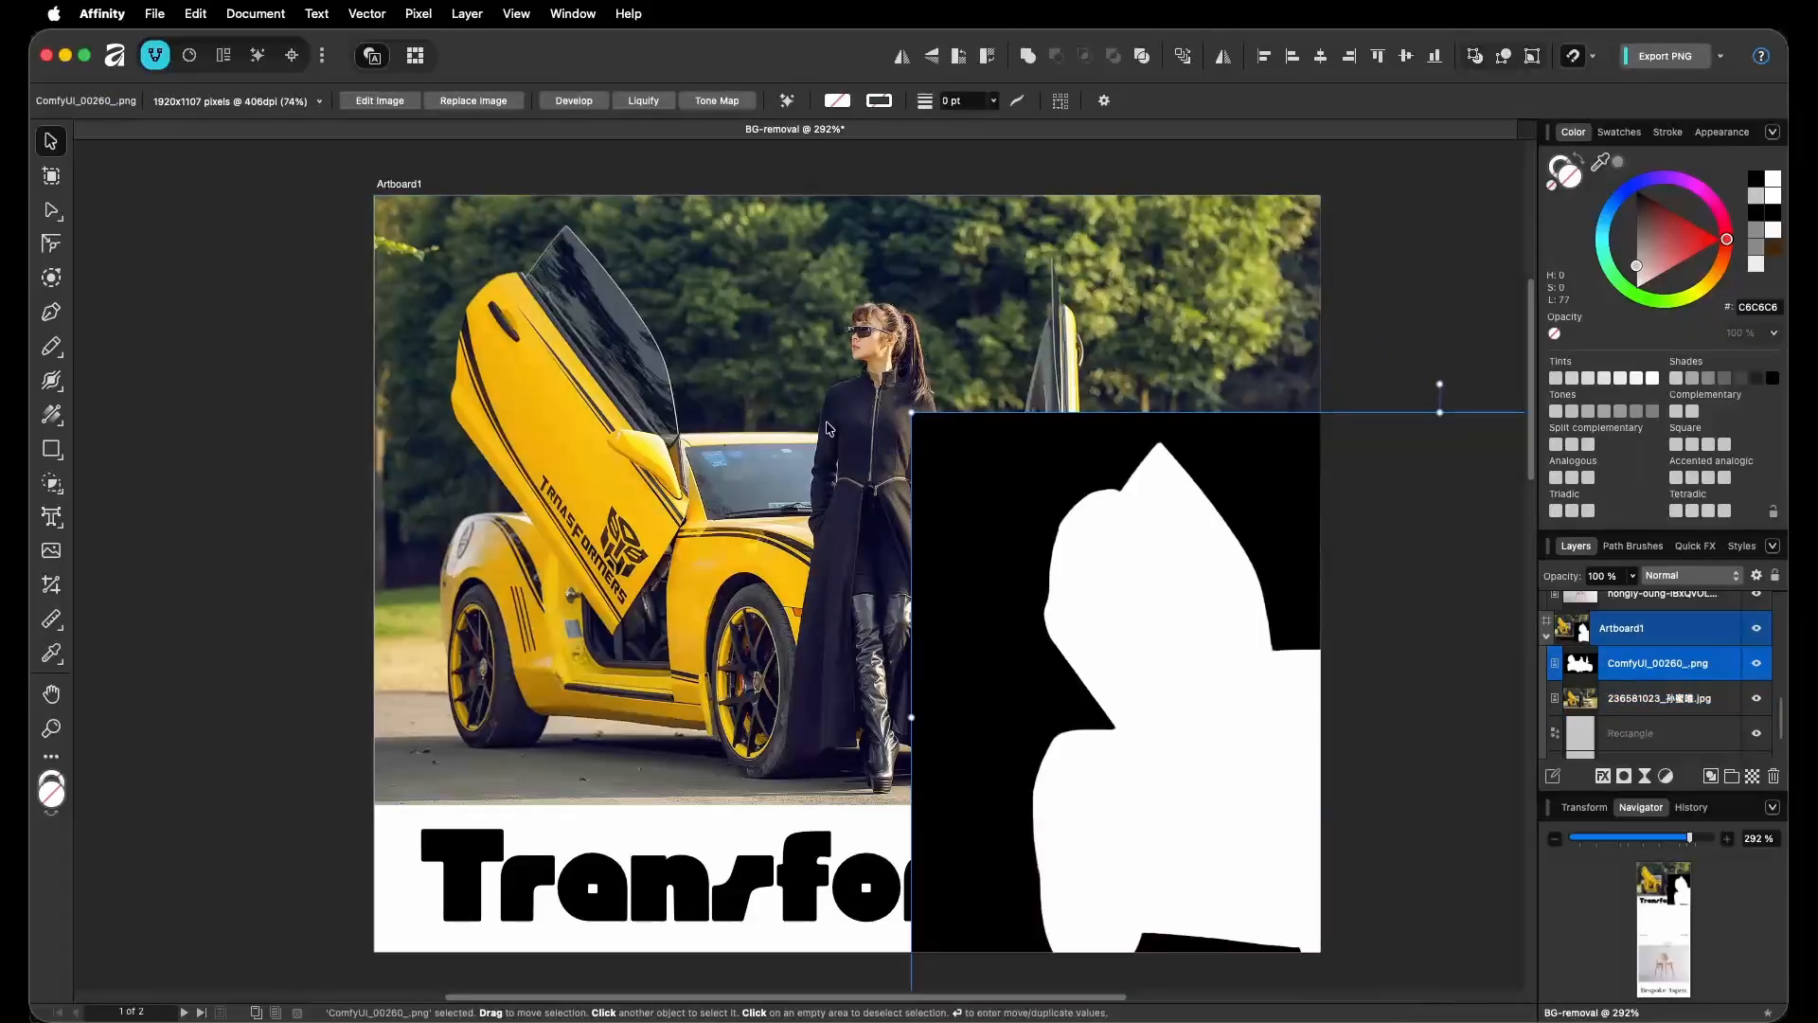
# Align the mask and photo on their horizontal and vertical centers, with First Selected as the alignment reference.
pyautogui.keyDown('shift'); pyautogui.click(1078, 493); pyautogui.keyUp('shift')
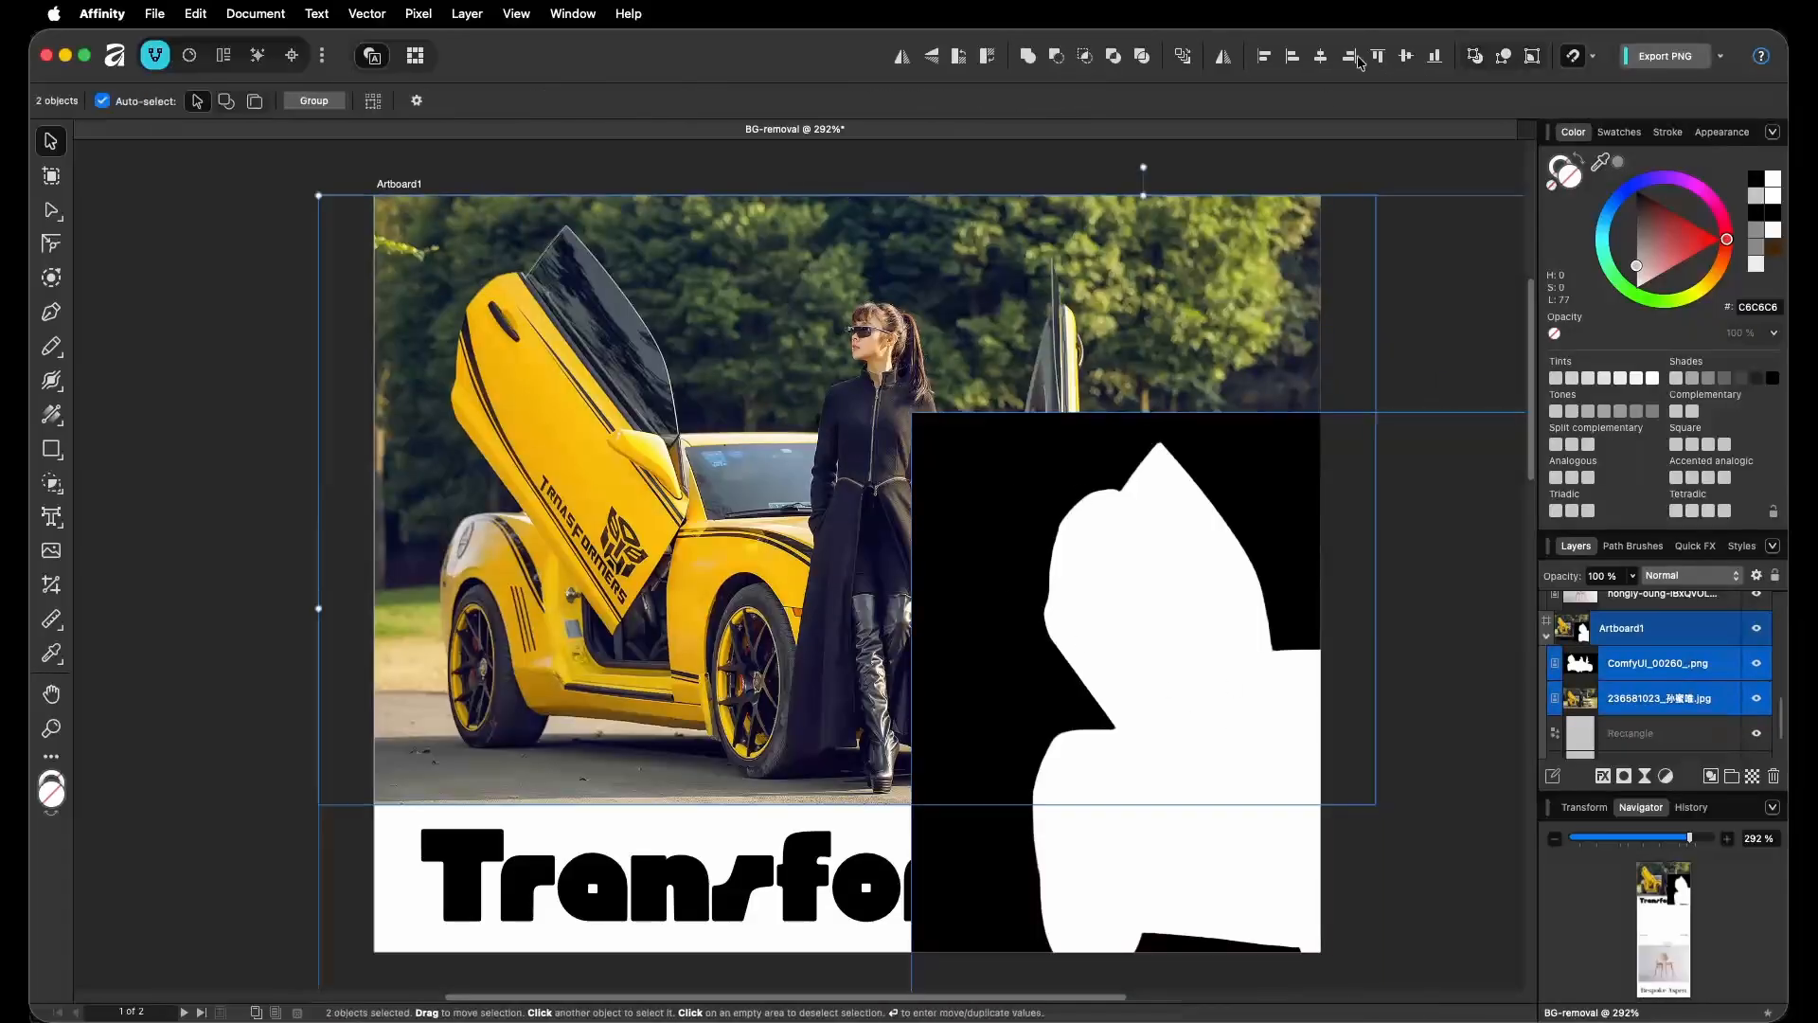
pyautogui.click(1265, 56)
pyautogui.click(1484, 117)
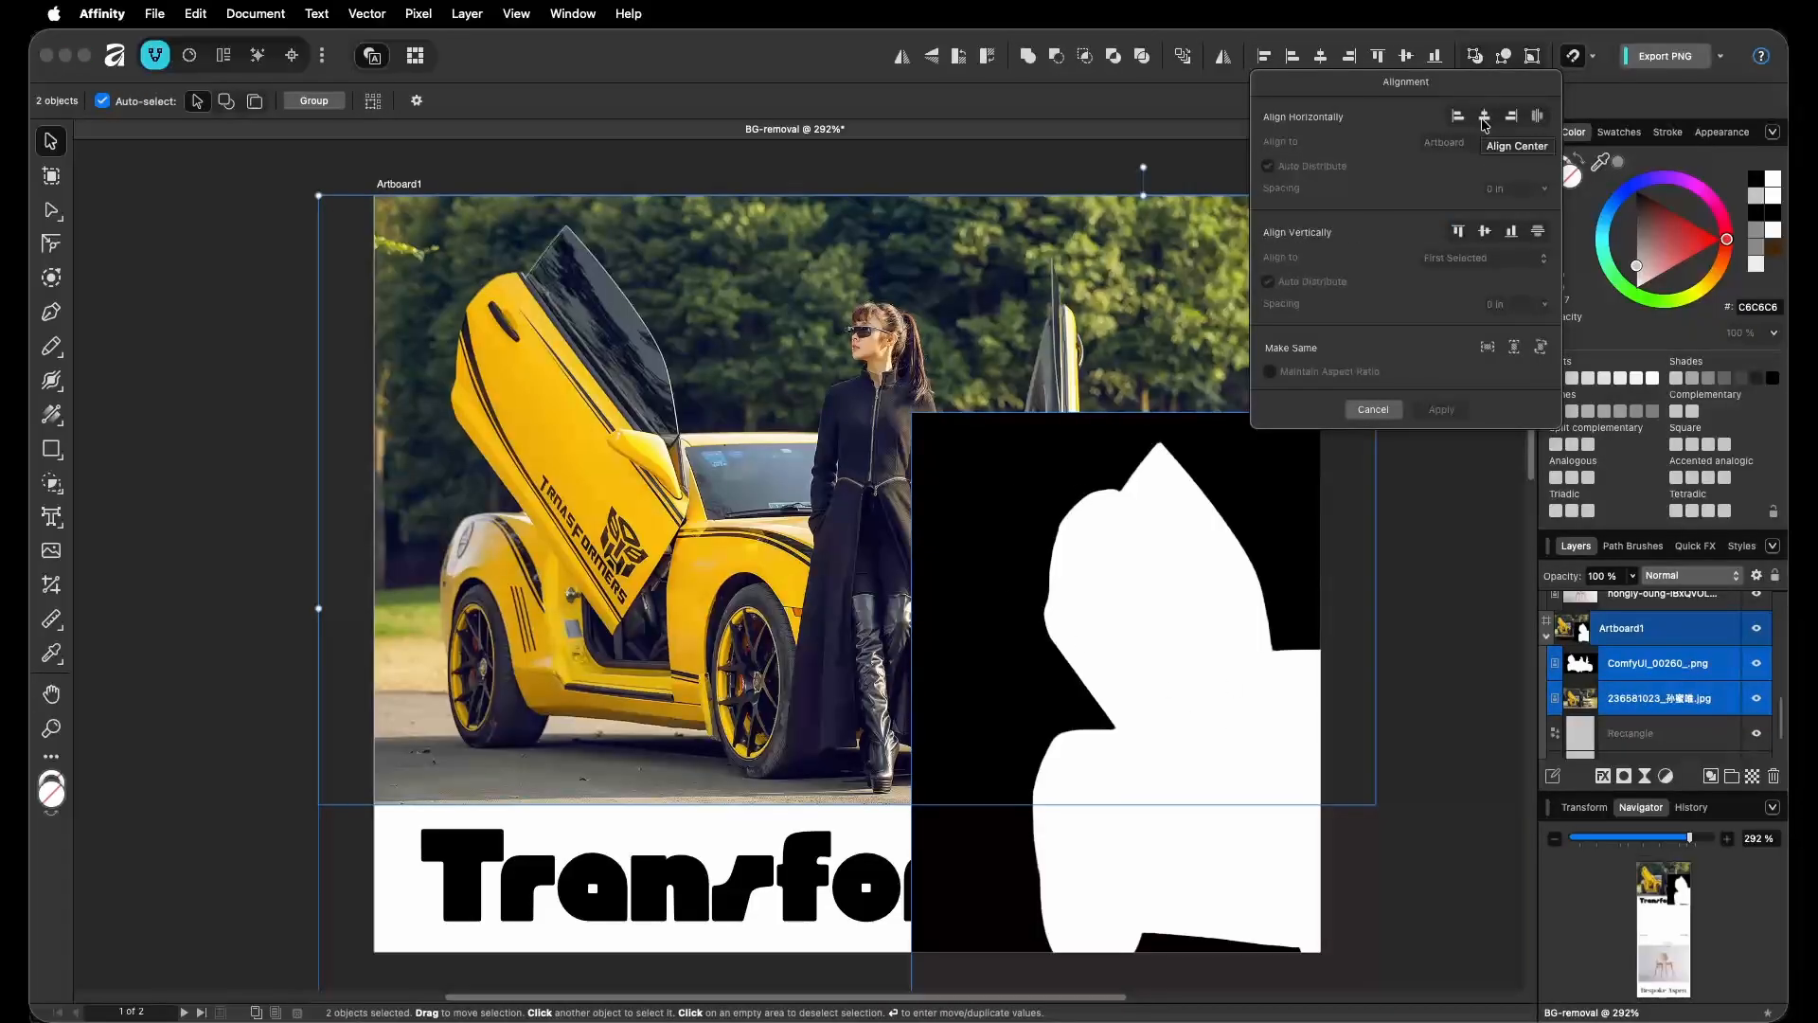
pyautogui.click(1484, 231)
pyautogui.click(1453, 141)
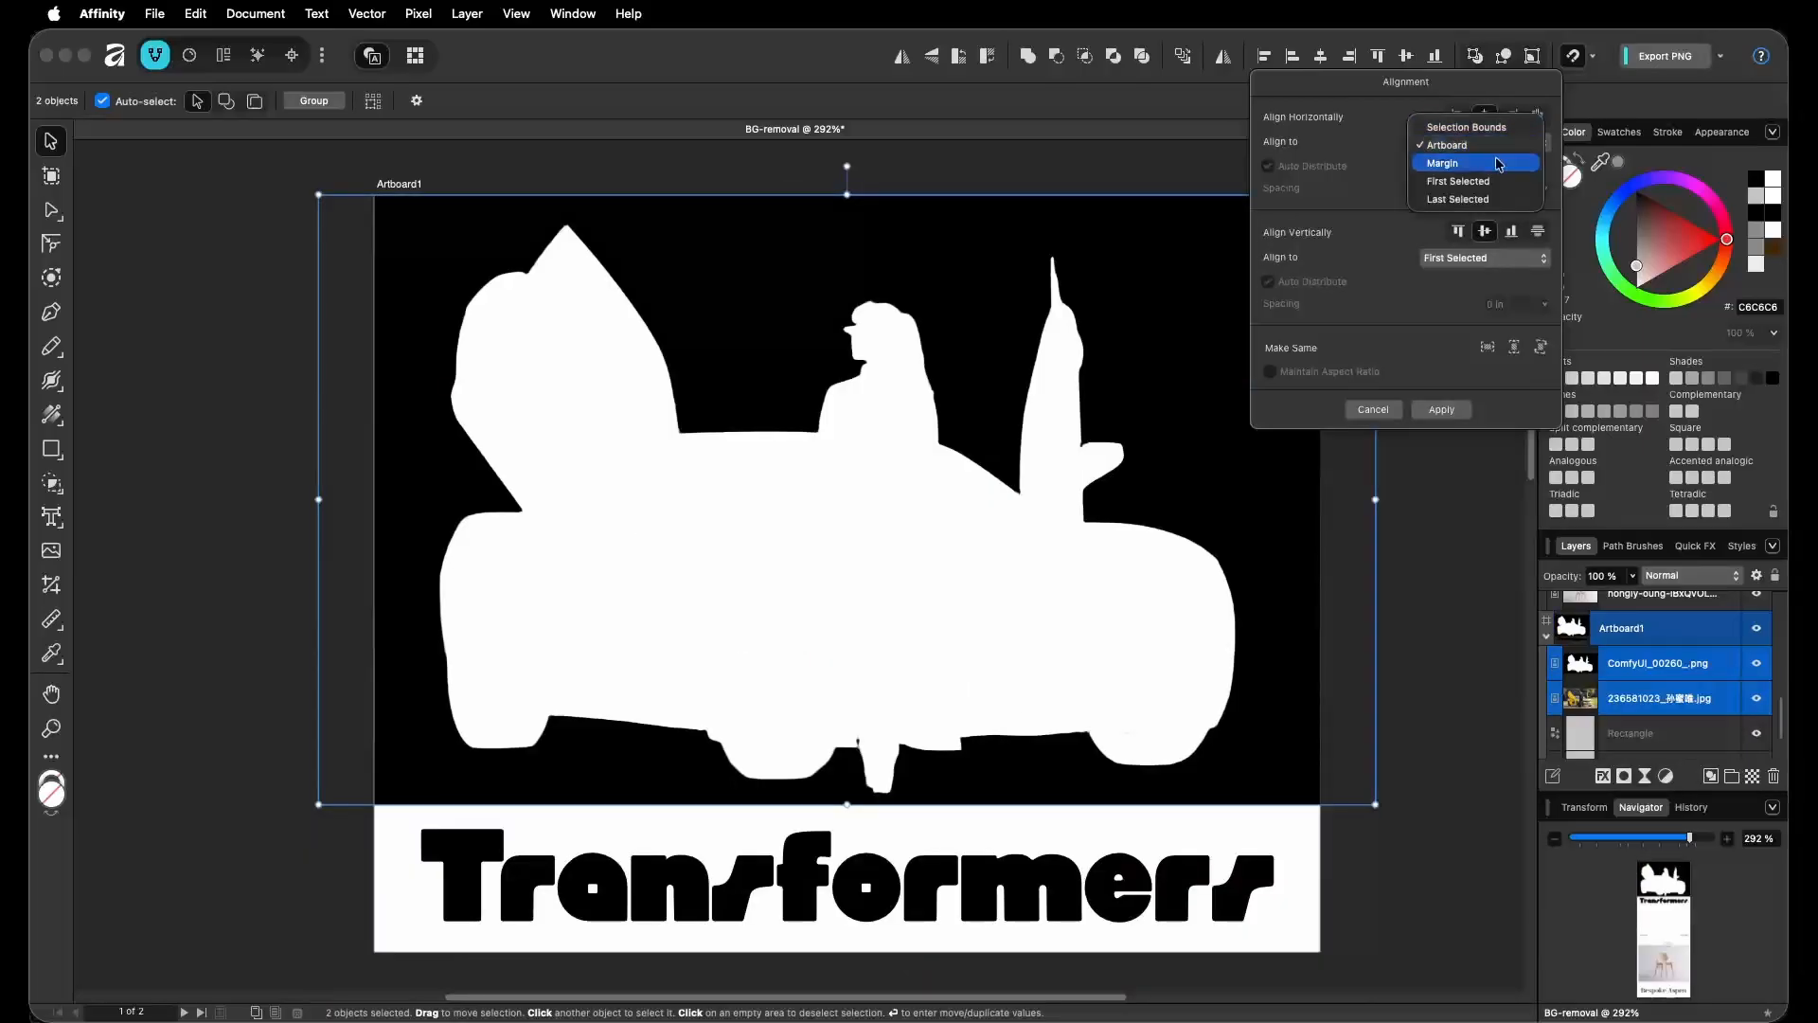
pyautogui.click(1501, 177)
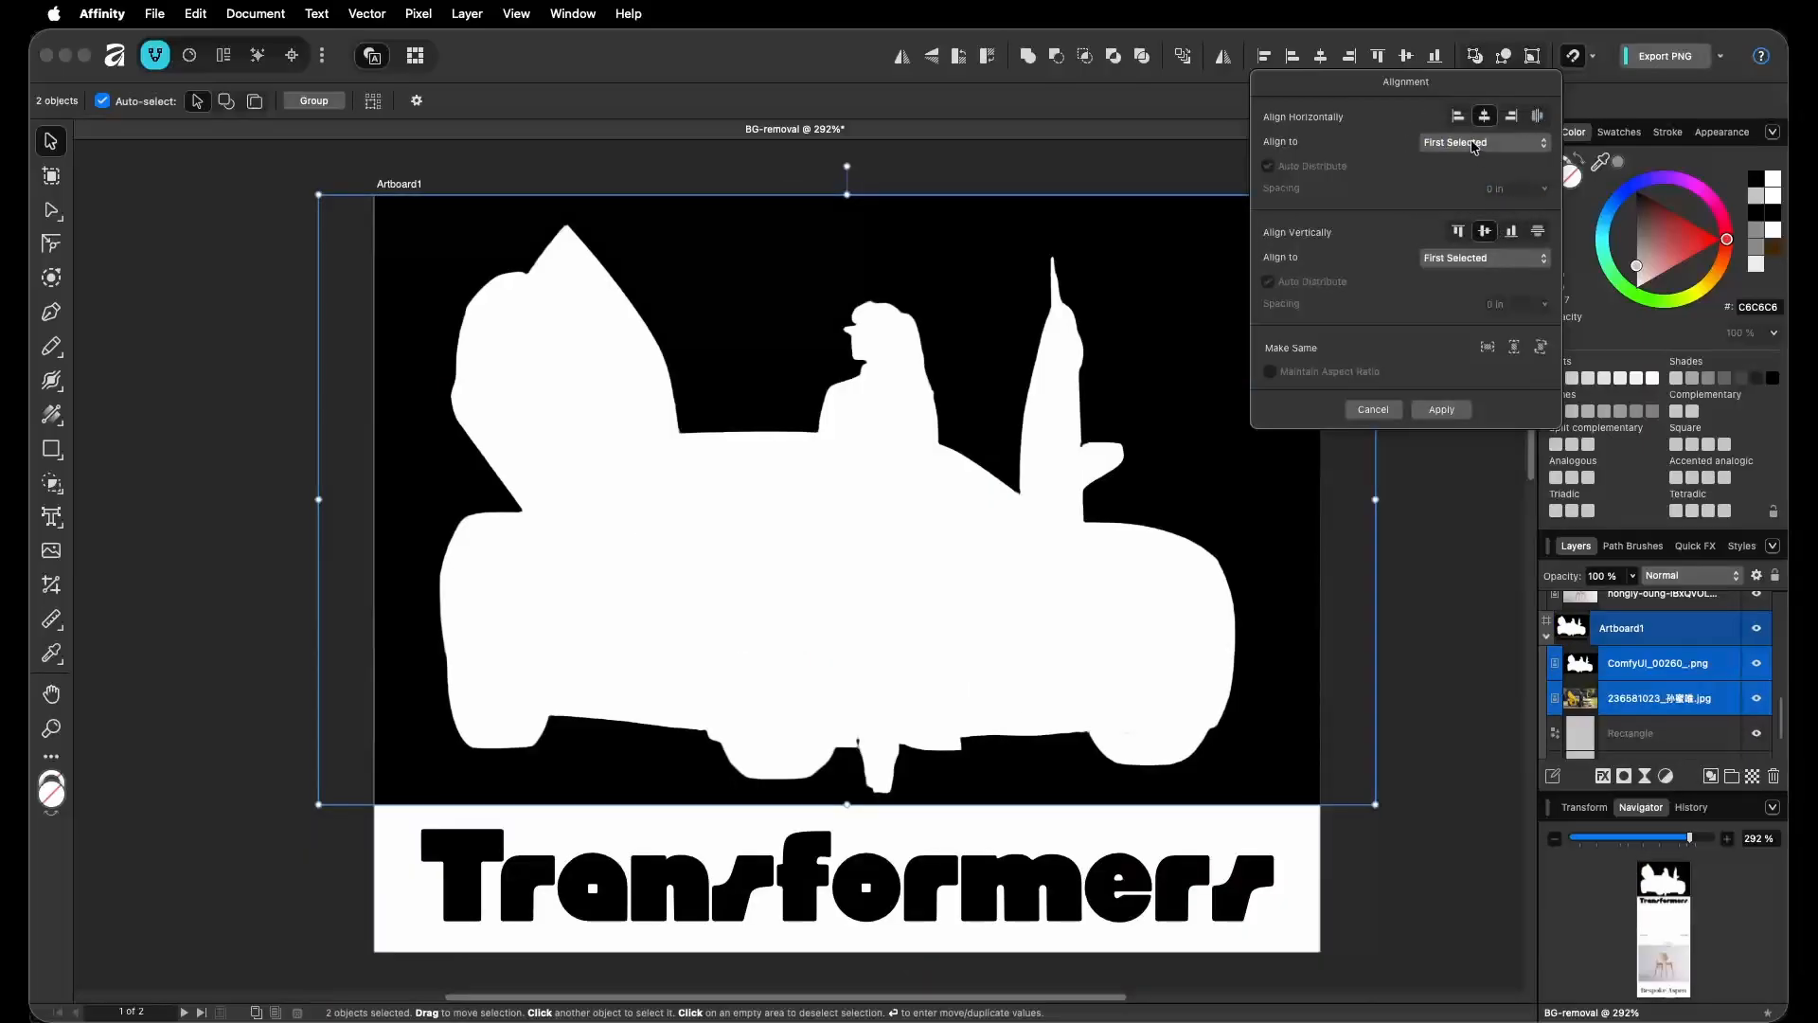
pyautogui.click(1423, 415)
# Compare the mask's alignment with the car photo by hiding and showing it, and undo a trial shift of the mask.
pyautogui.click(1627, 701)
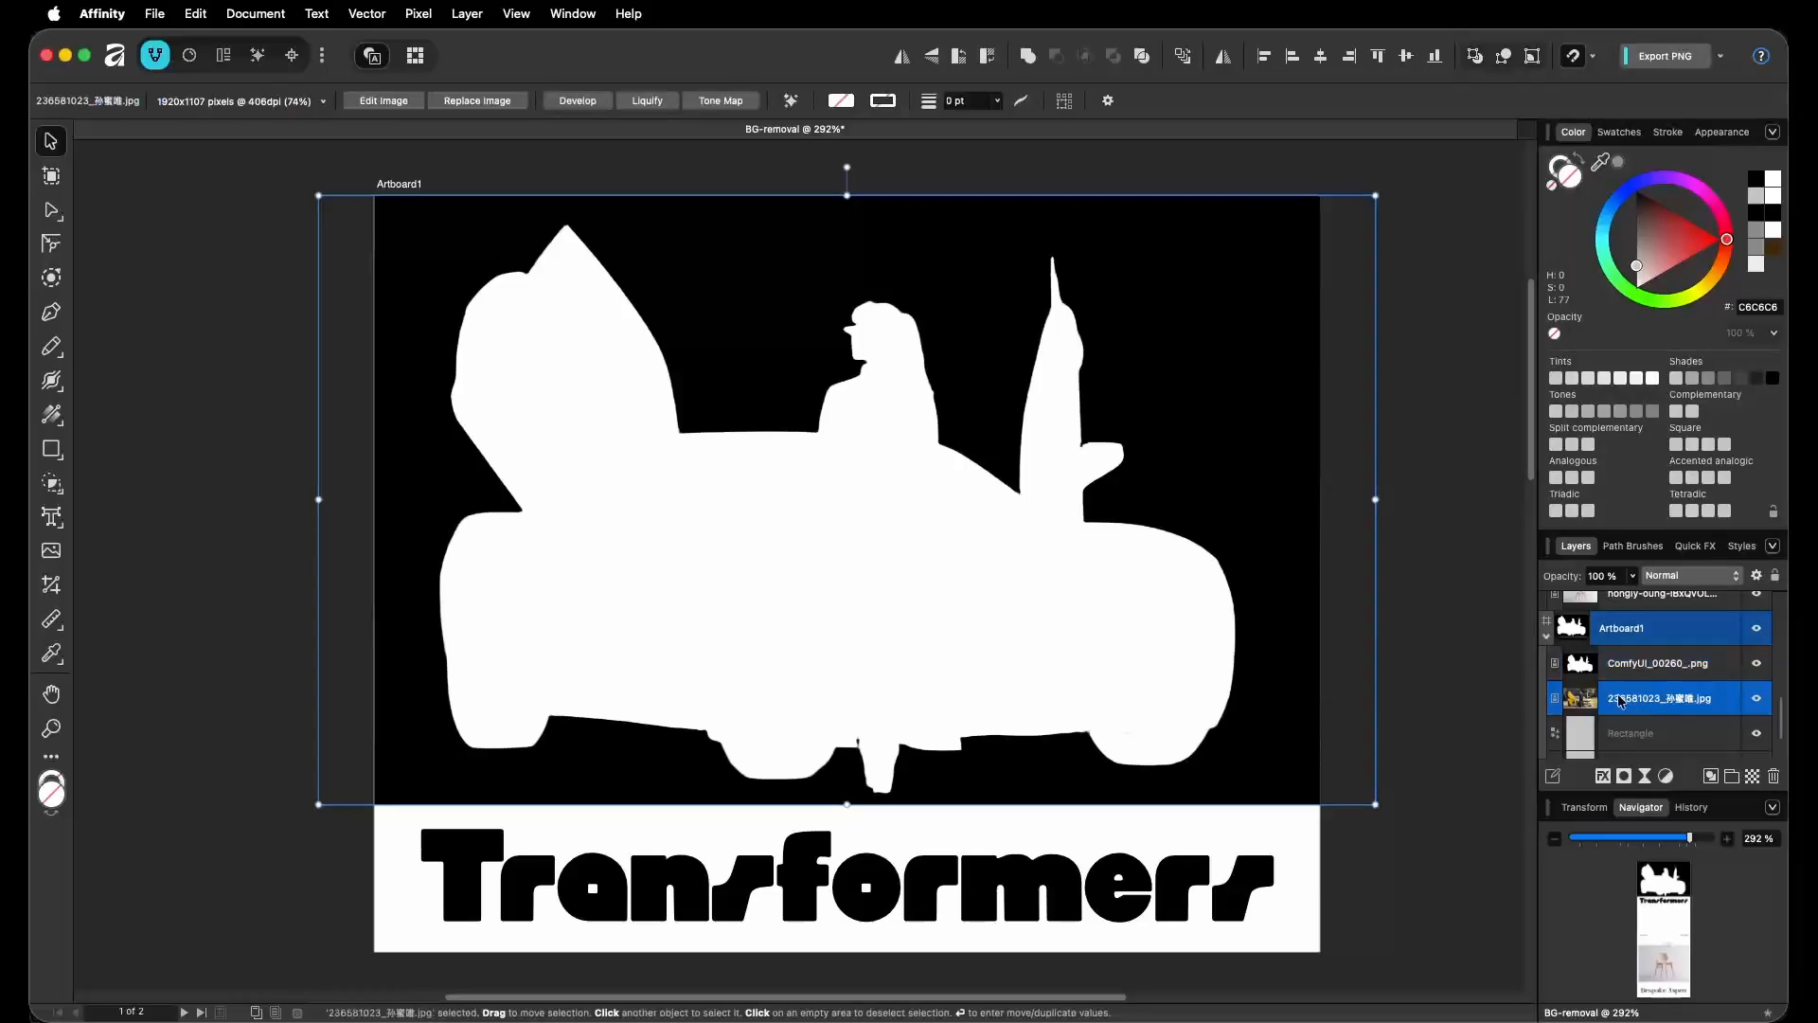
pyautogui.click(1756, 662)
pyautogui.click(1664, 663)
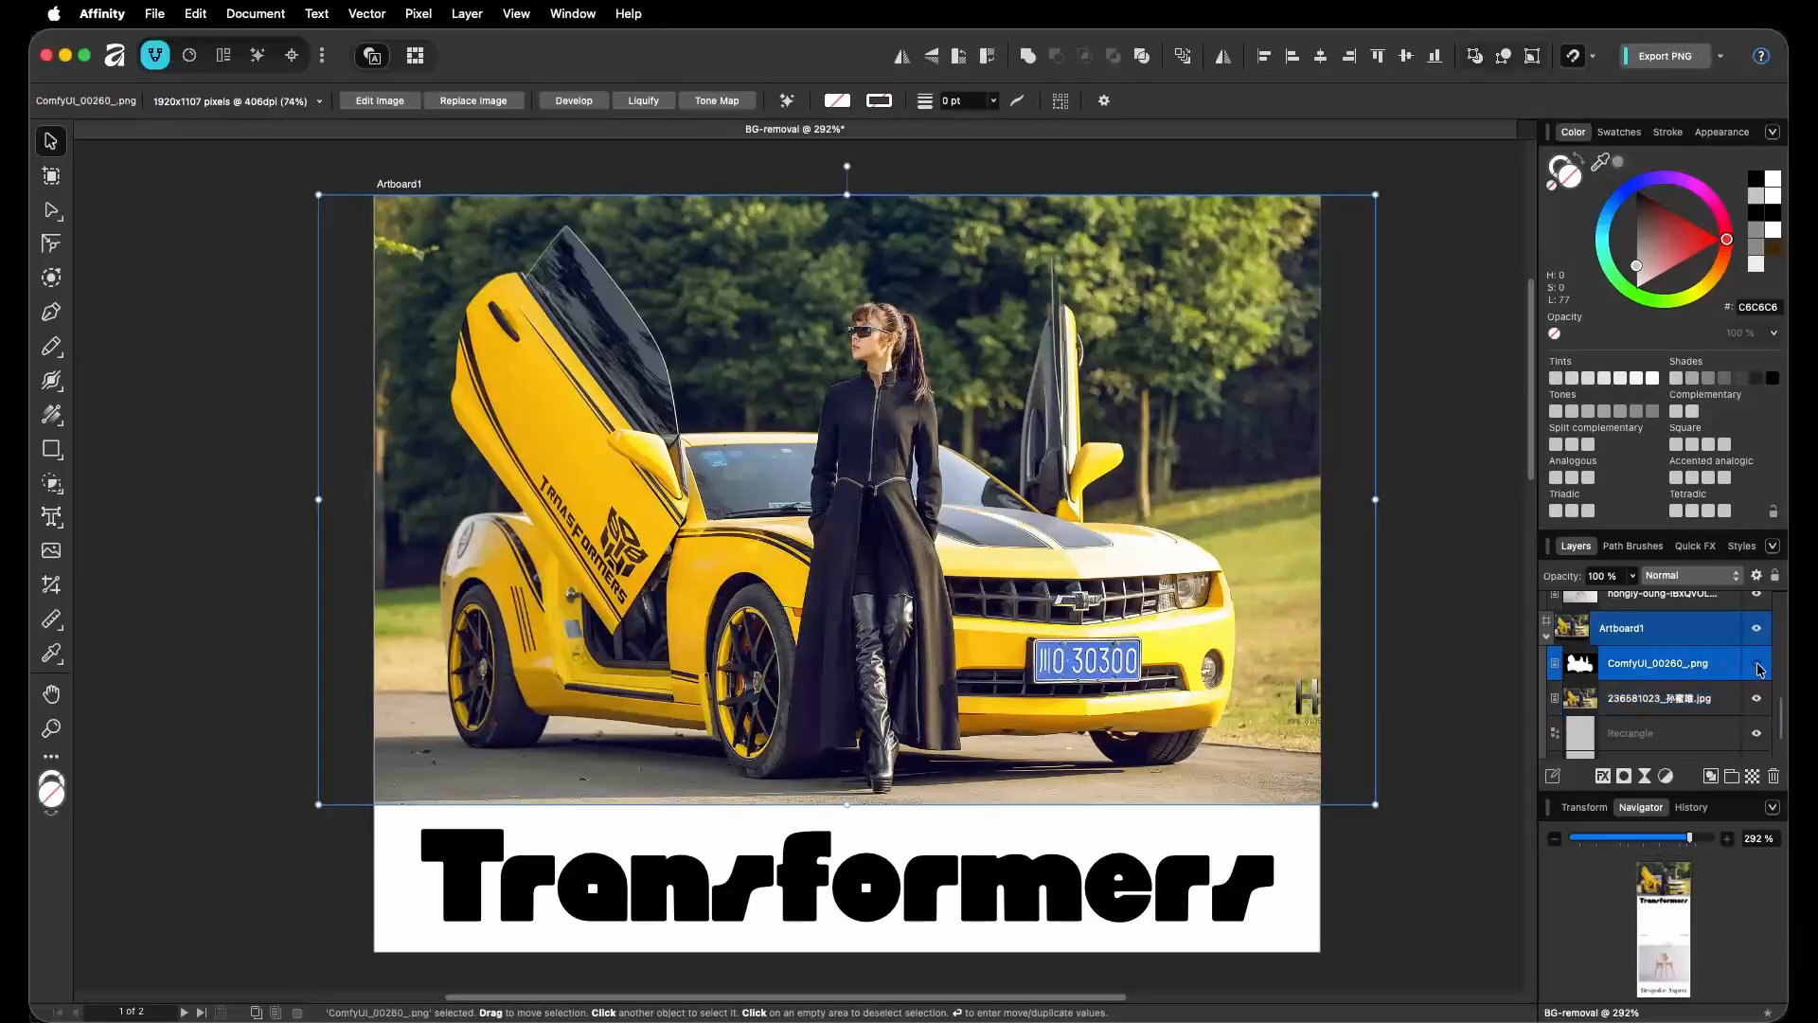
pyautogui.click(1757, 663)
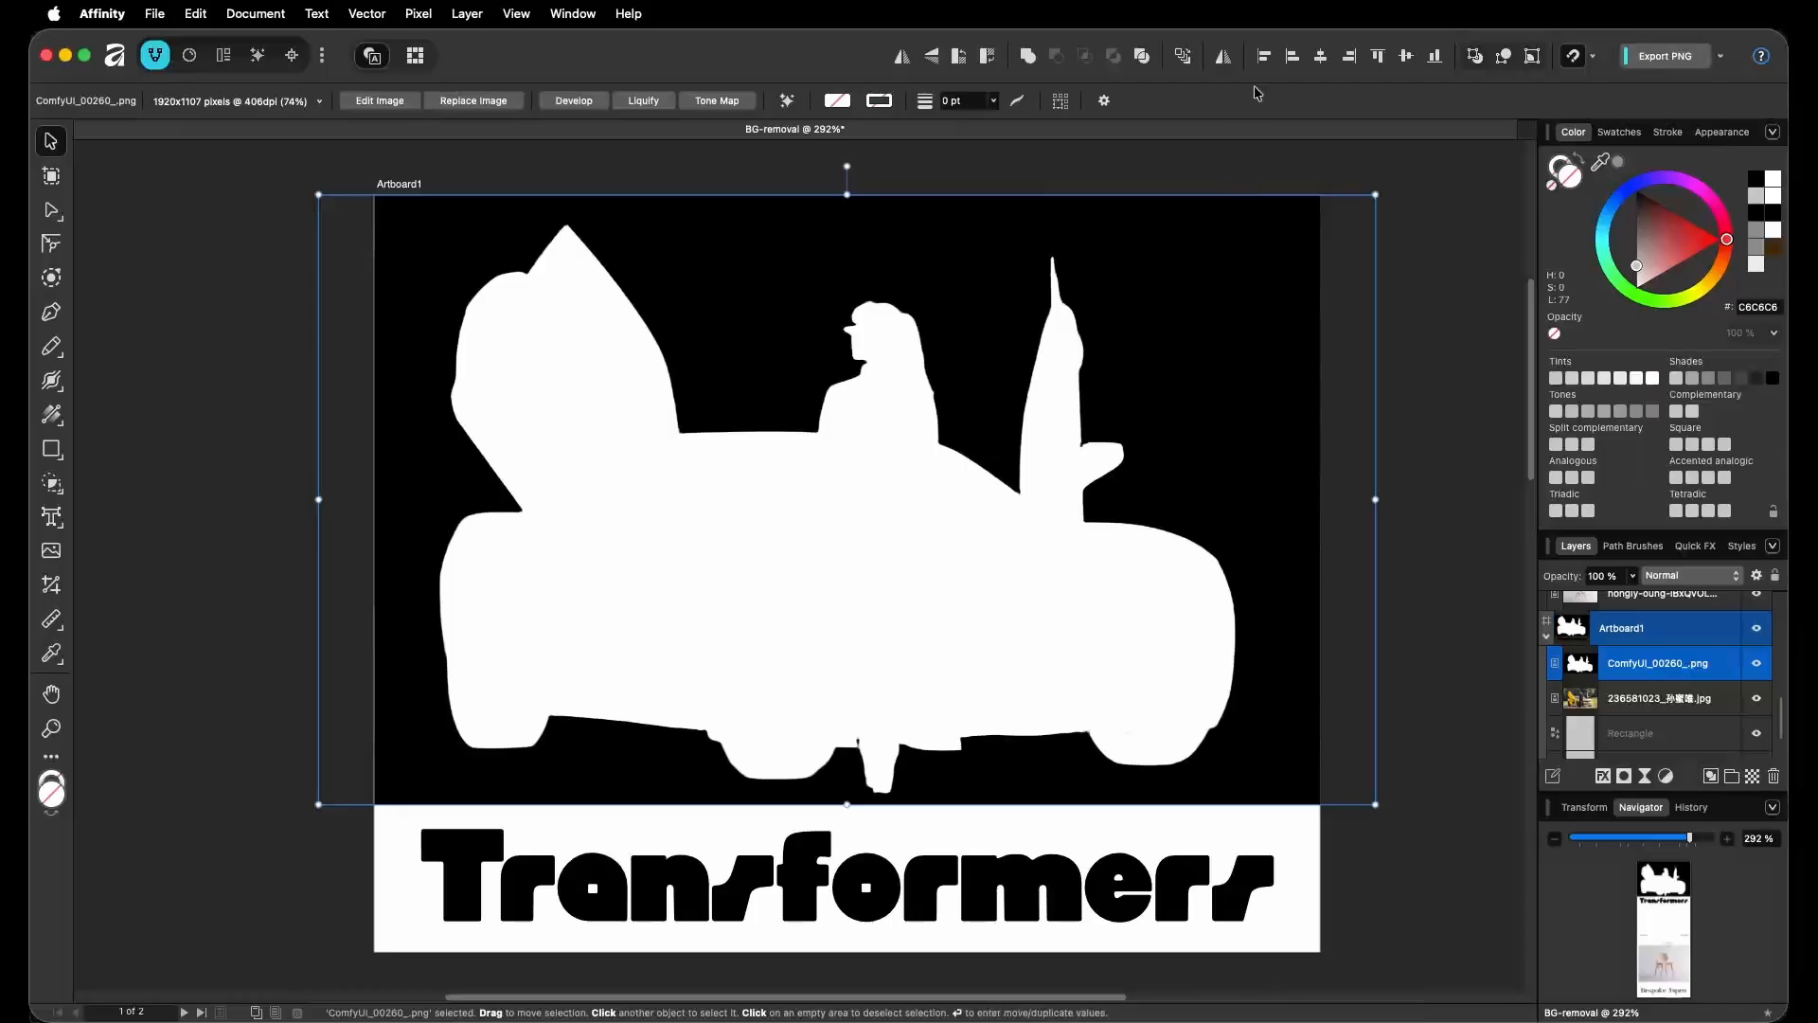
pyautogui.click(1264, 55)
pyautogui.click(1672, 701)
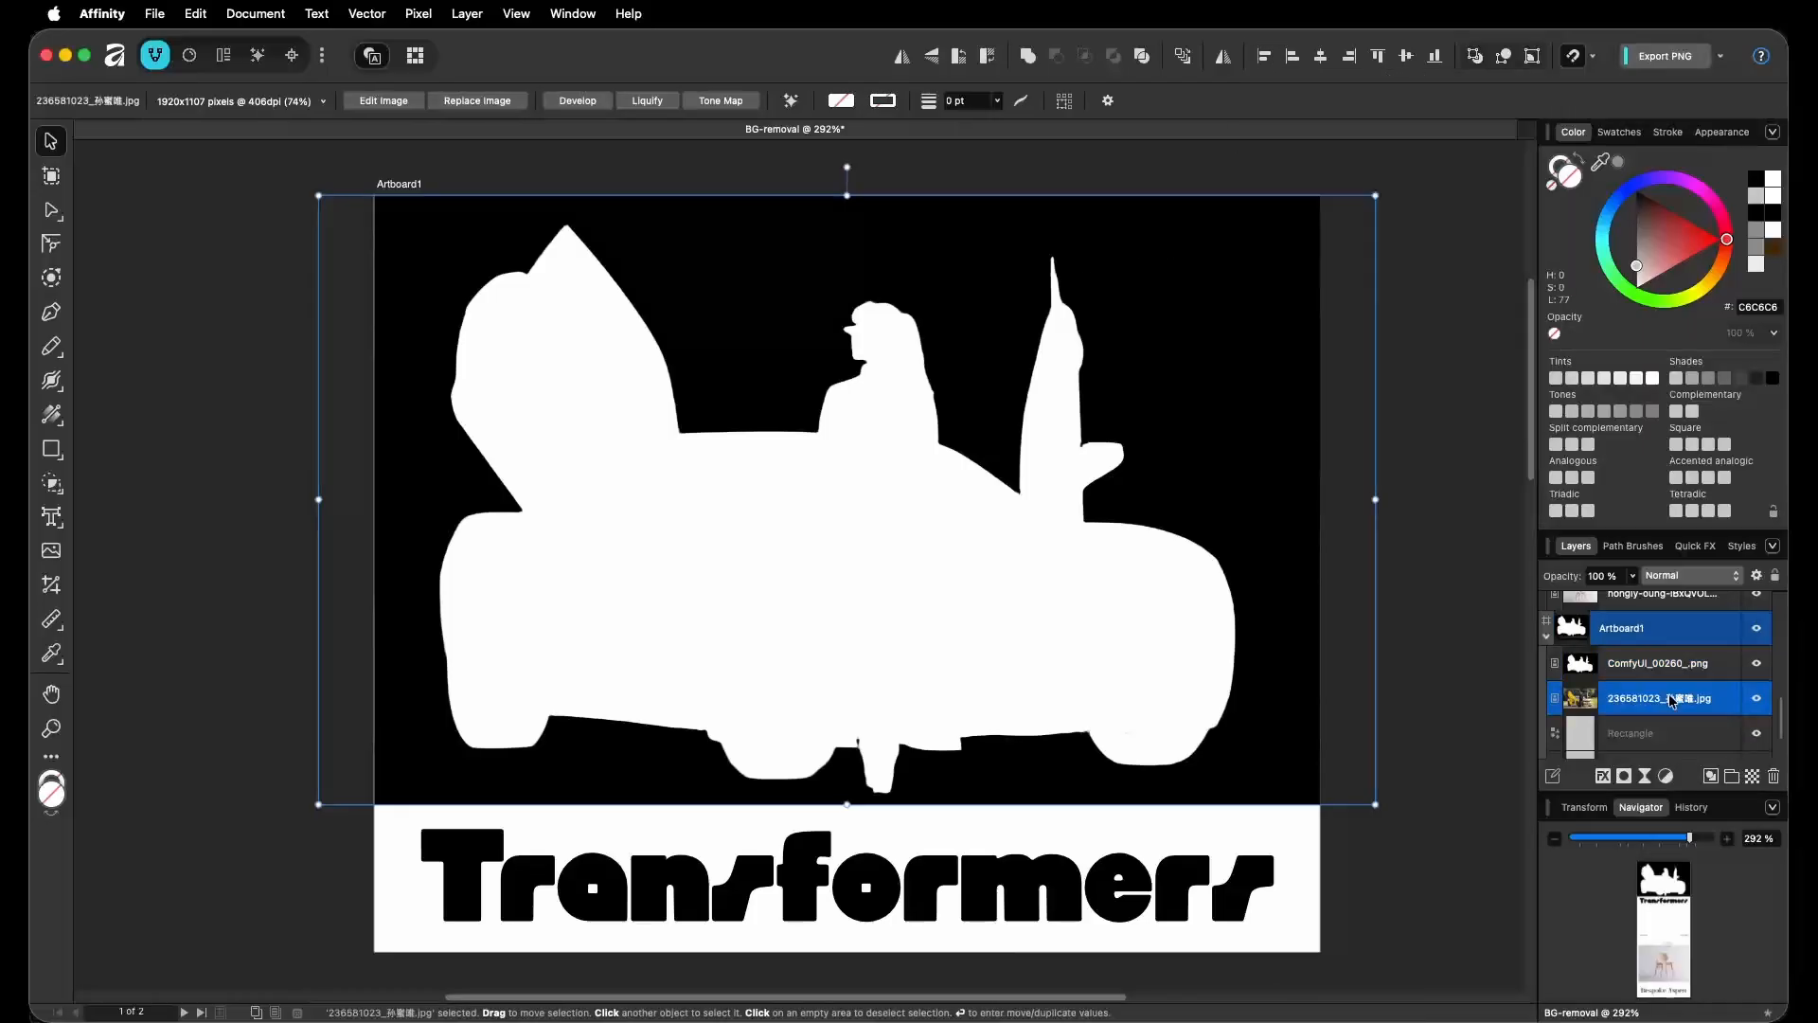
pyautogui.click(1672, 668)
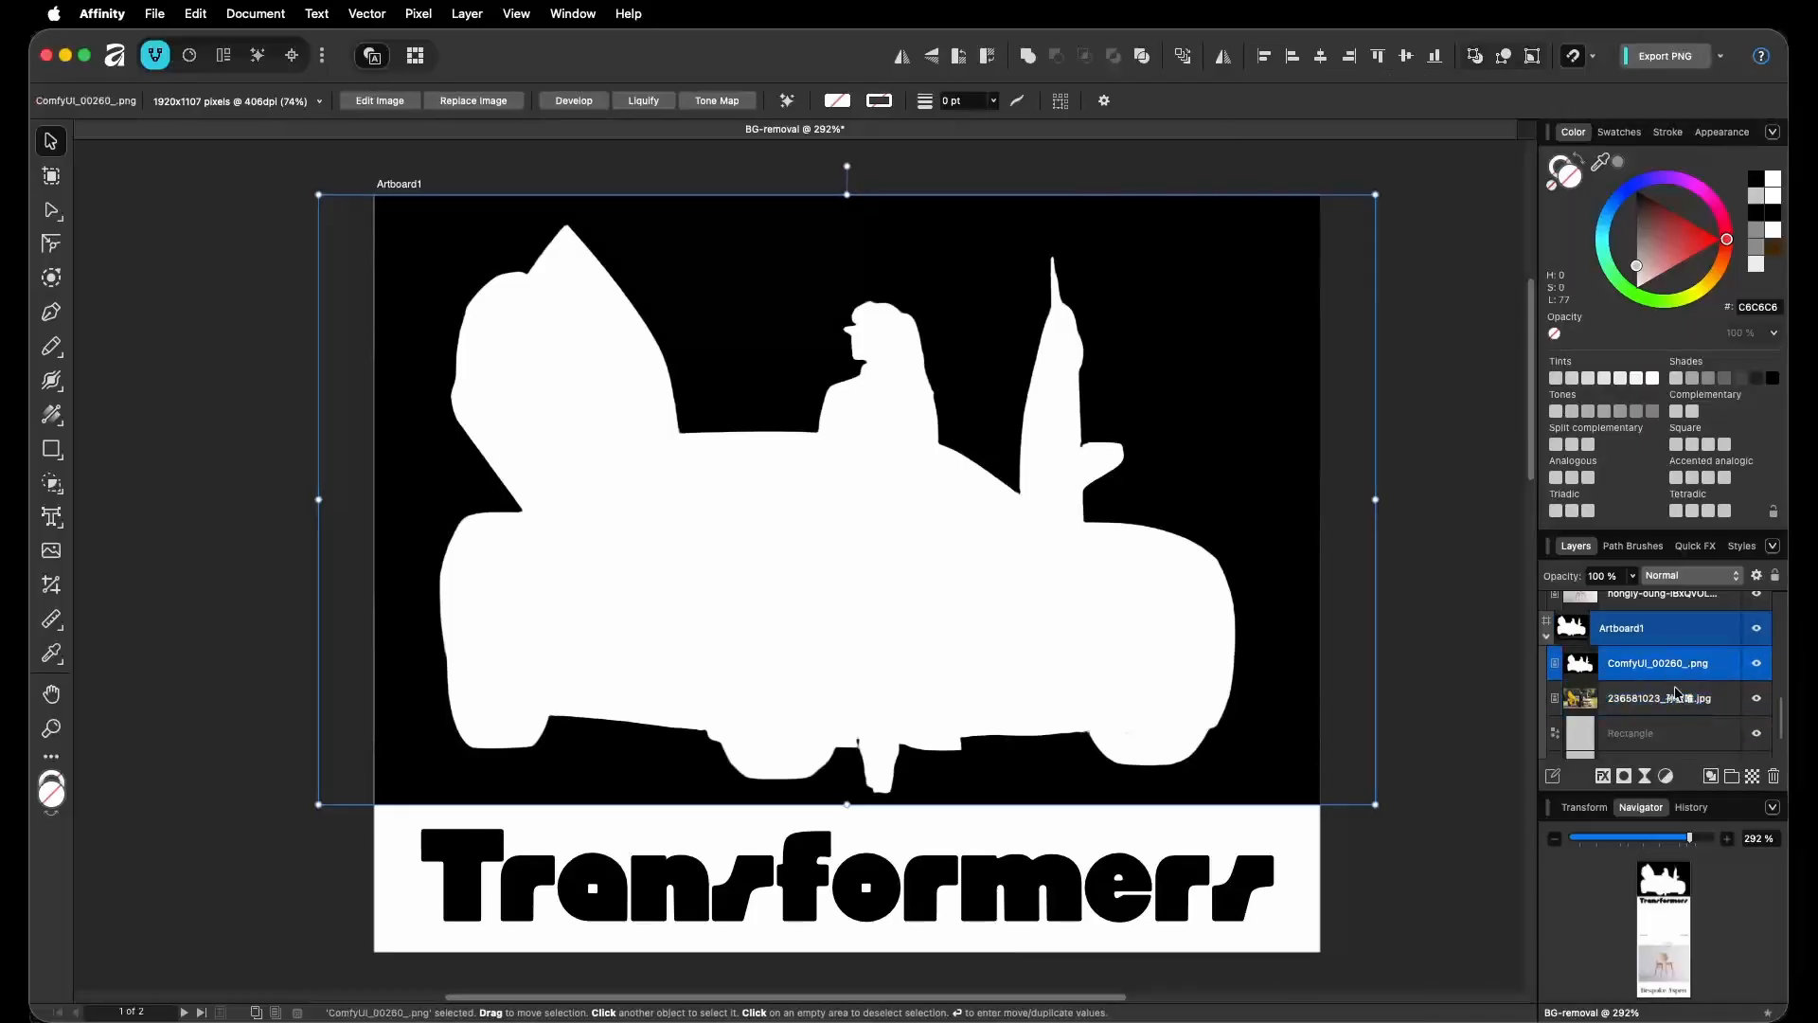
pyautogui.moveTo(898, 474); pyautogui.dragTo(1009, 474)
pyautogui.press('super+z')
# Rasterize the ComfyUI_00260_.png layer to a mask and attach it to the car photo layer starting with 236581023.
pyautogui.rightClick(1647, 669)
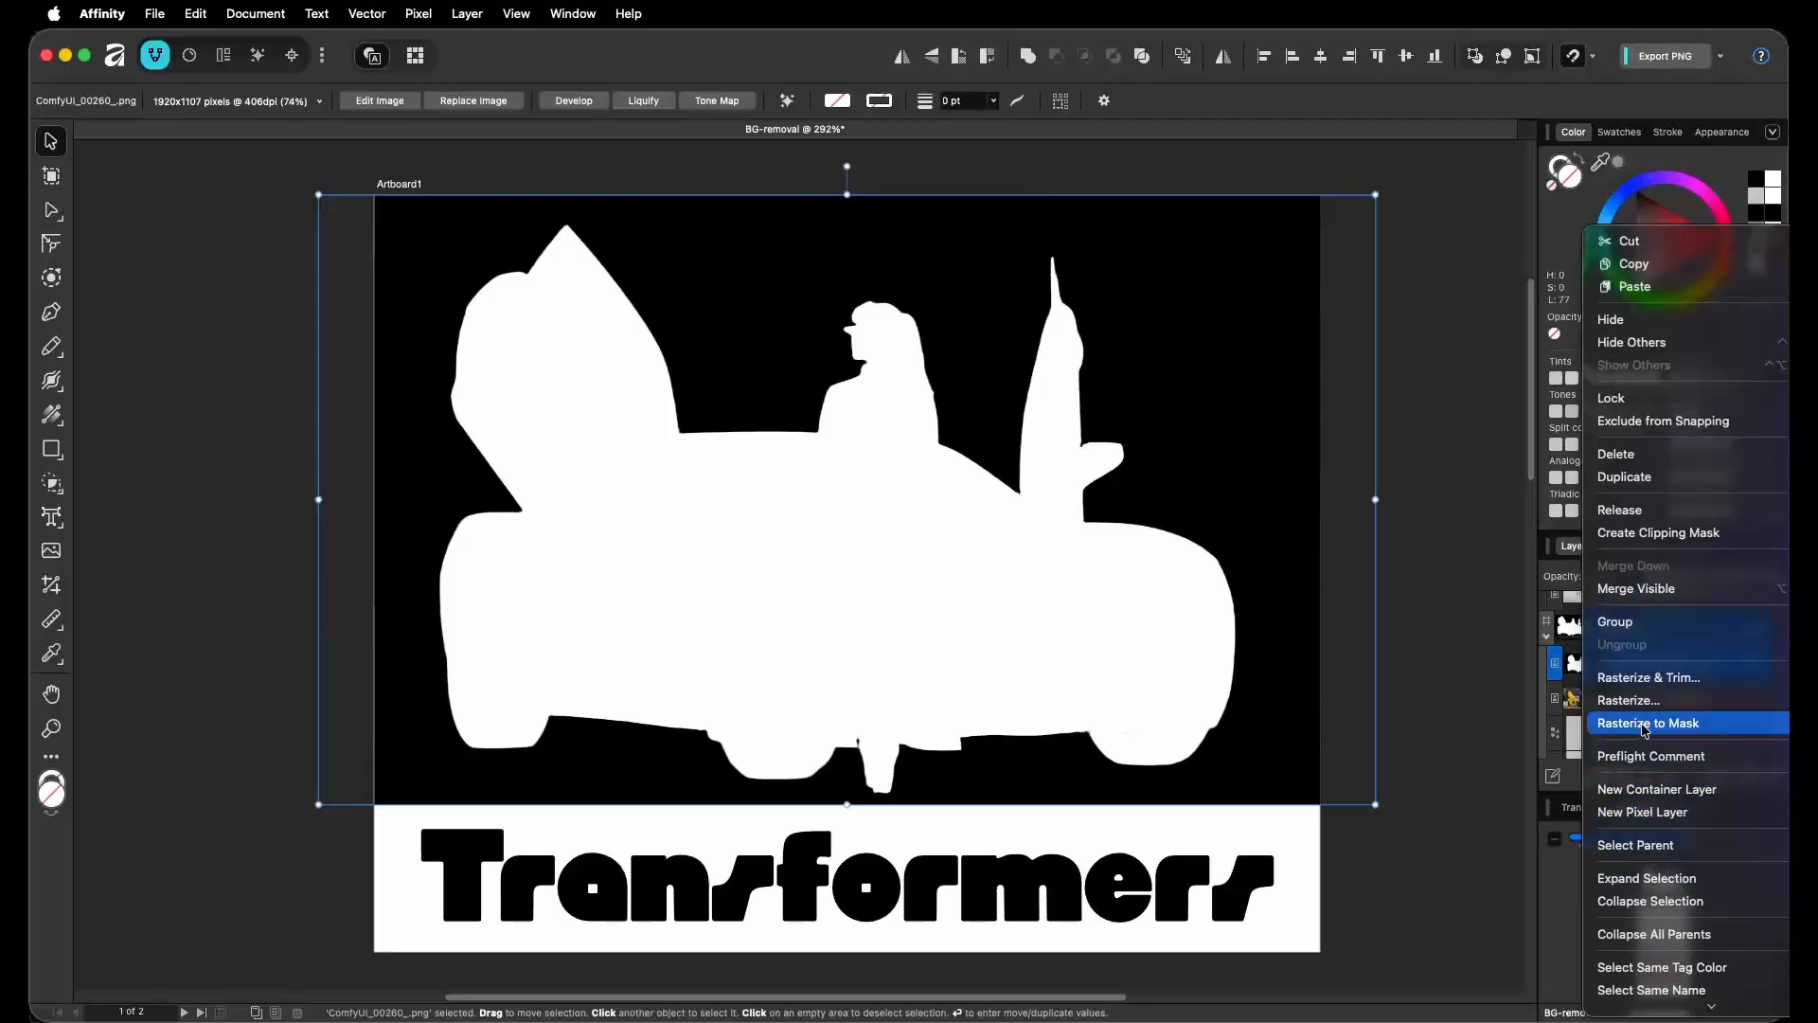
pyautogui.click(1645, 730)
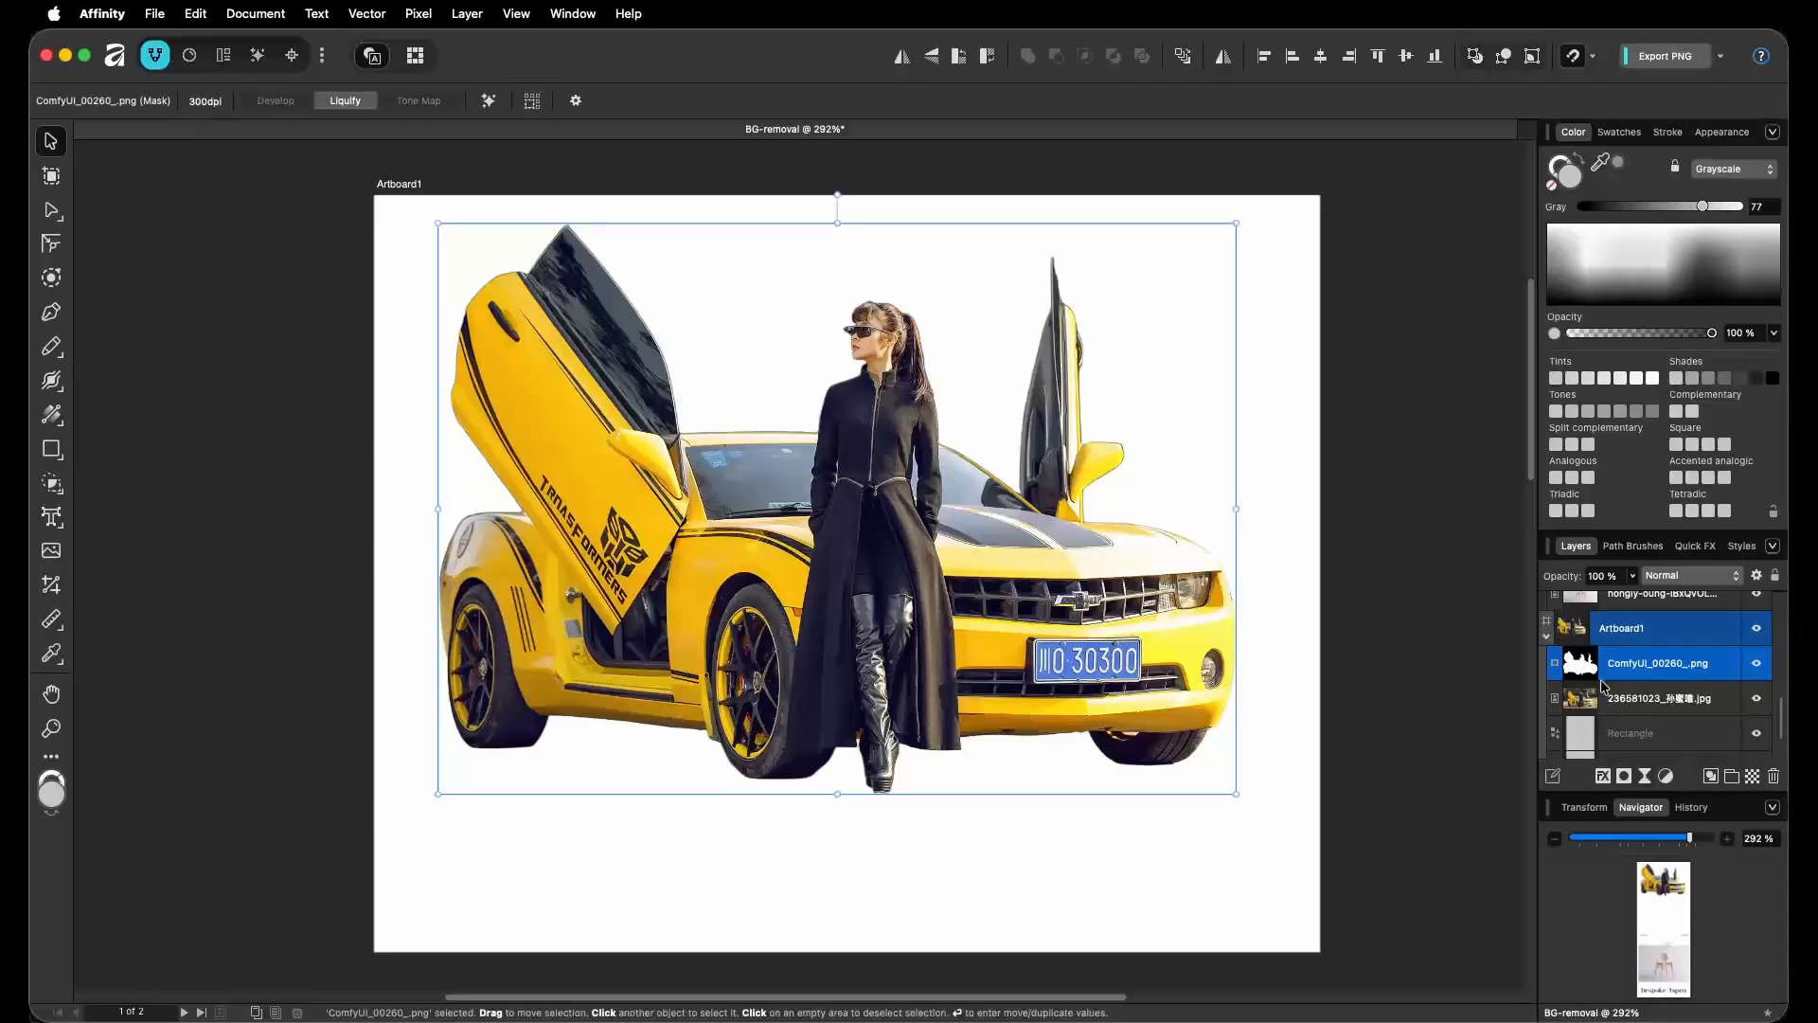
pyautogui.moveTo(1572, 668)
pyautogui.mouseDown()
pyautogui.moveTo(1575, 699)
pyautogui.moveTo(1579, 682)
pyautogui.mouseUp()
pyautogui.moveTo(1570, 671); pyautogui.dragTo(1578, 695)
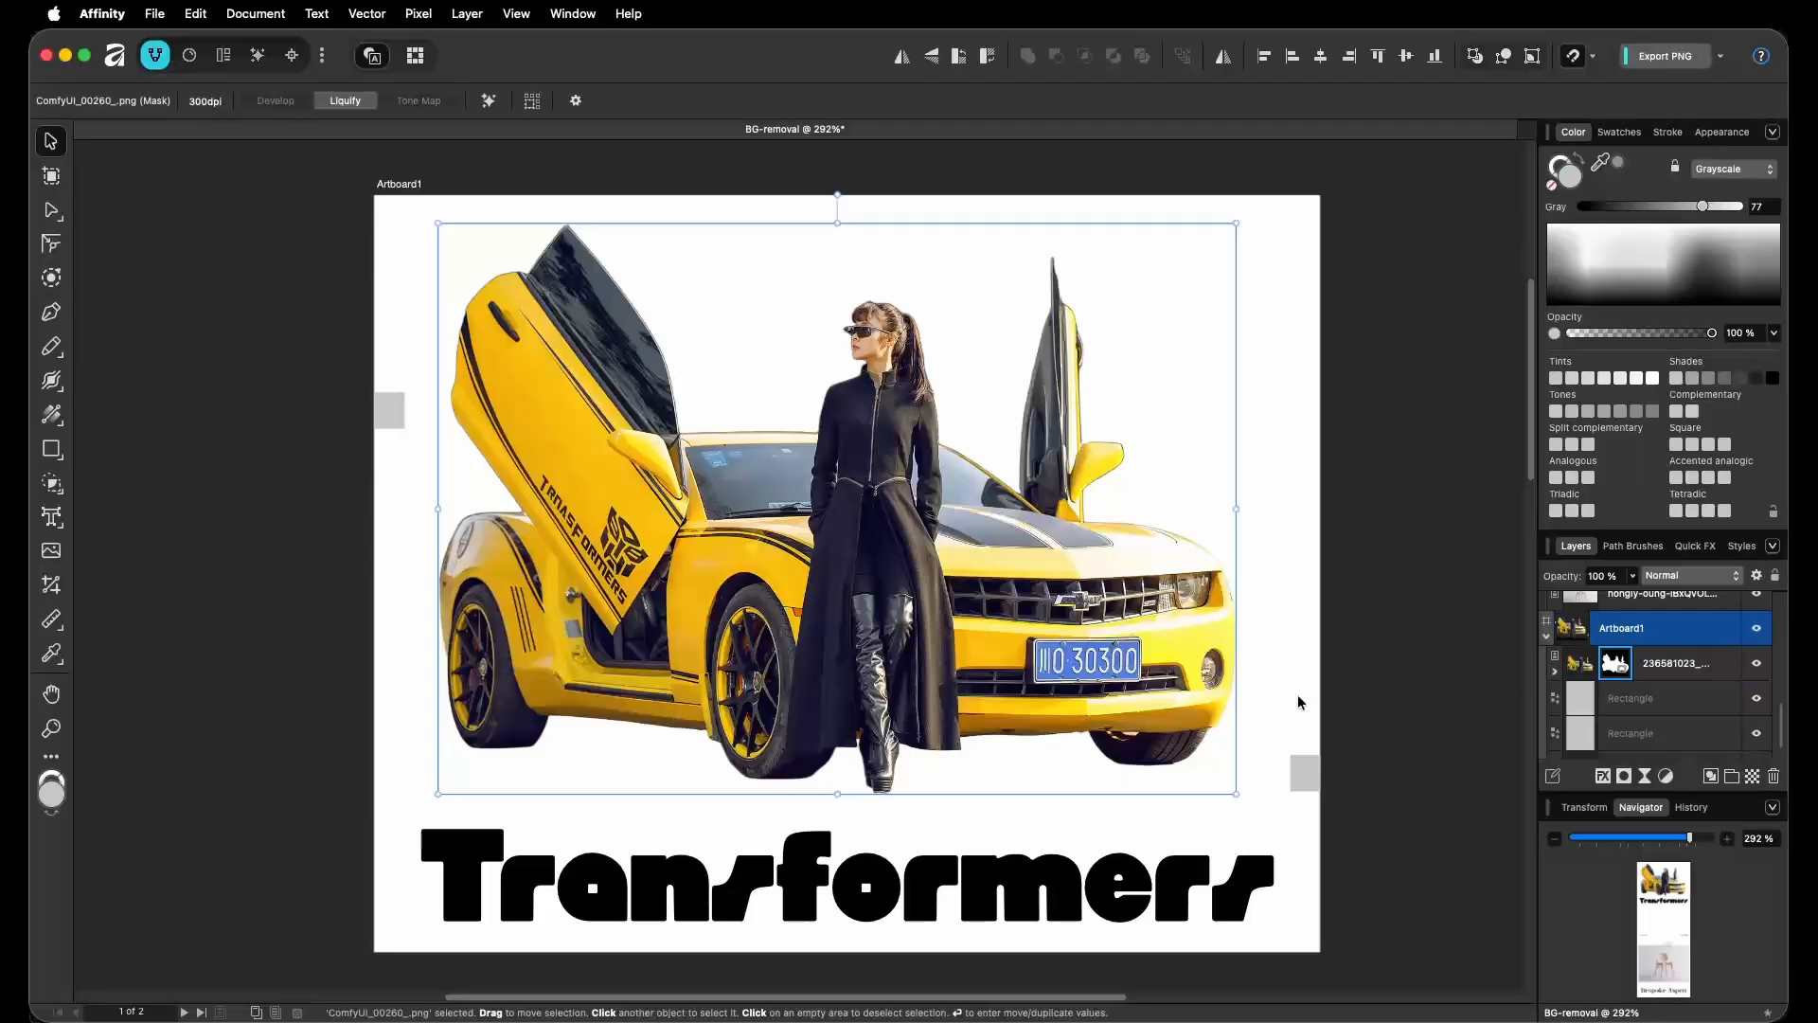
# Draw a large red C24949 rectangle across the car and woman, and send it behind the masked photo.
pyautogui.press('m')
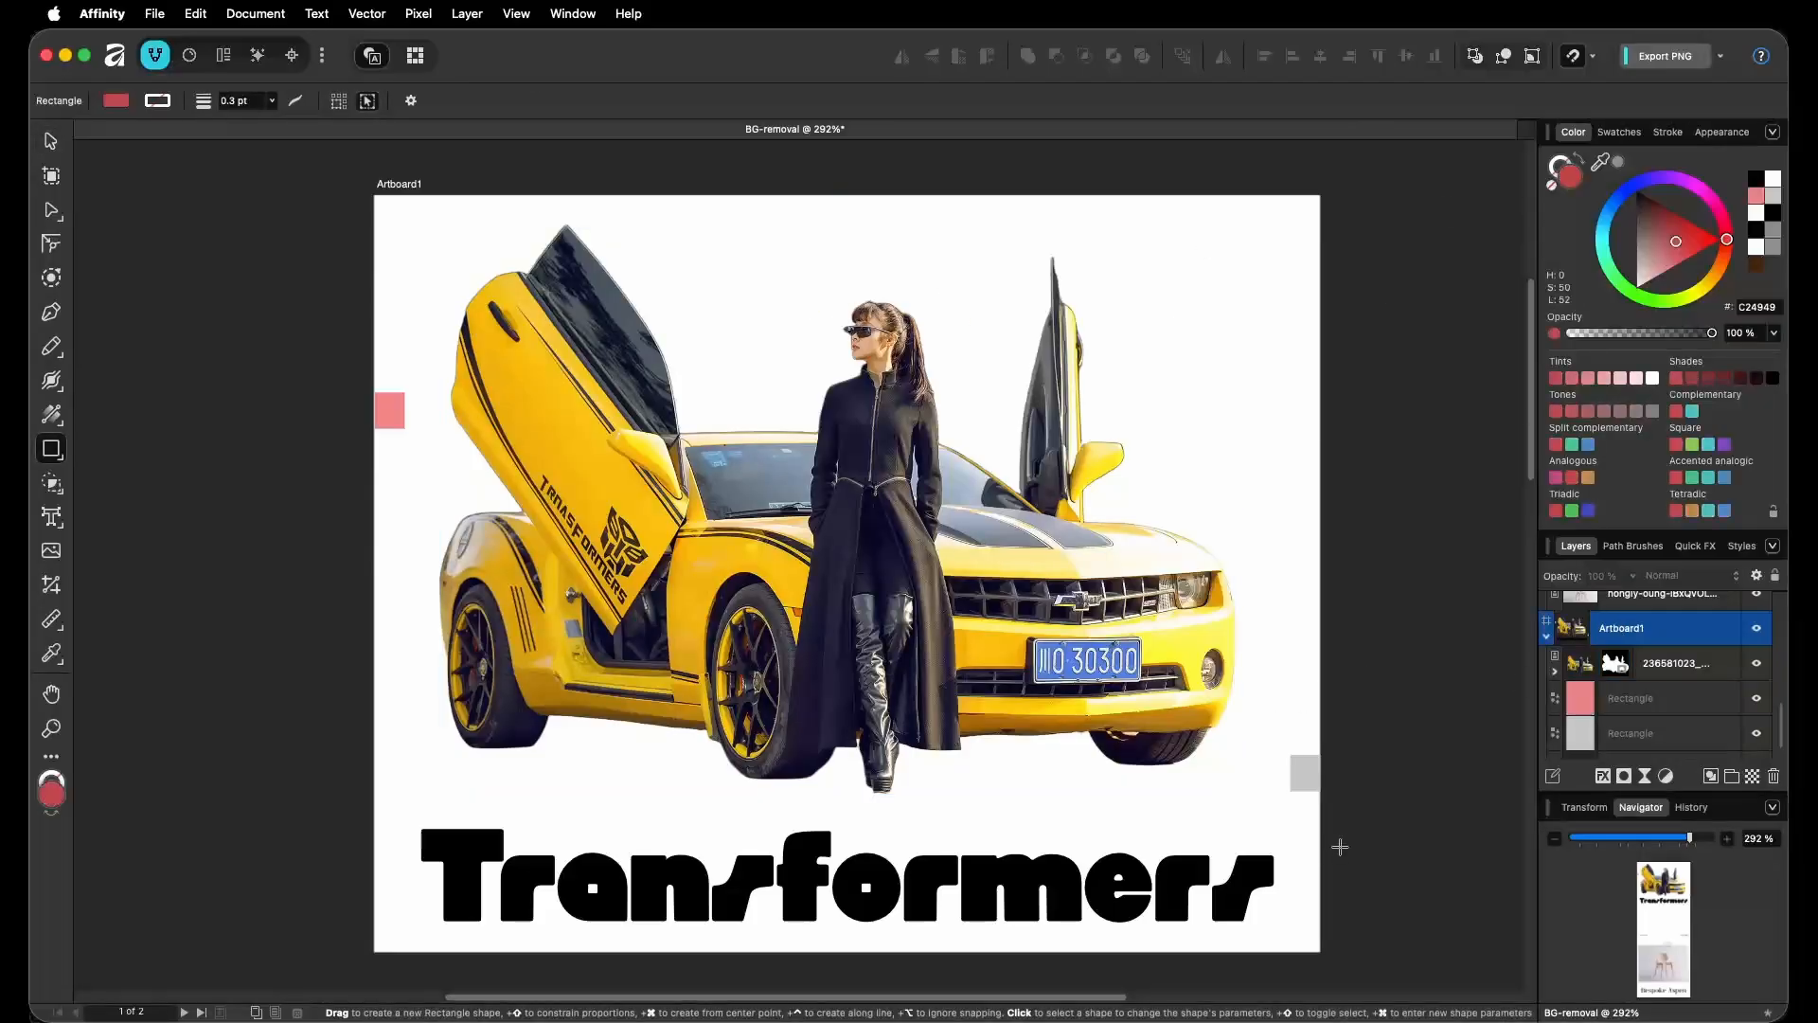
pyautogui.moveTo(1332, 847)
pyautogui.mouseDown()
pyautogui.moveTo(621, 378)
pyautogui.moveTo(513, 328)
pyautogui.mouseUp()
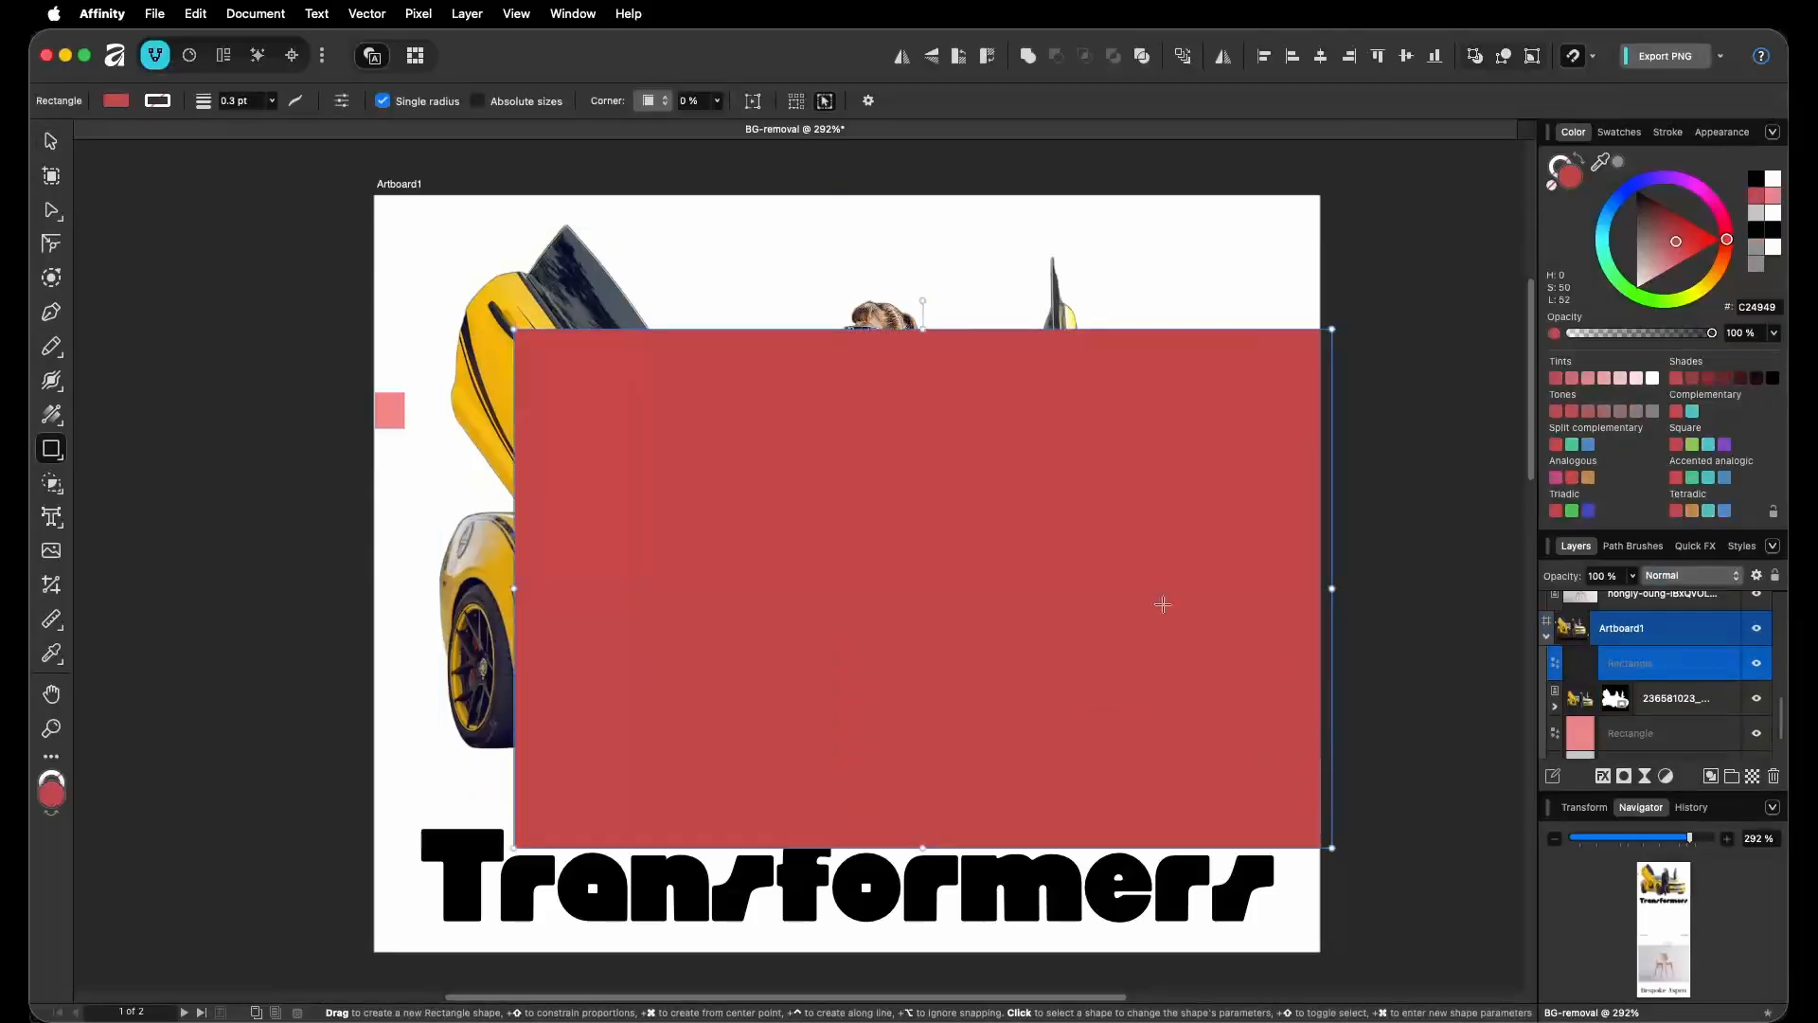
pyautogui.press('super+bracketleft')
pyautogui.press('v')
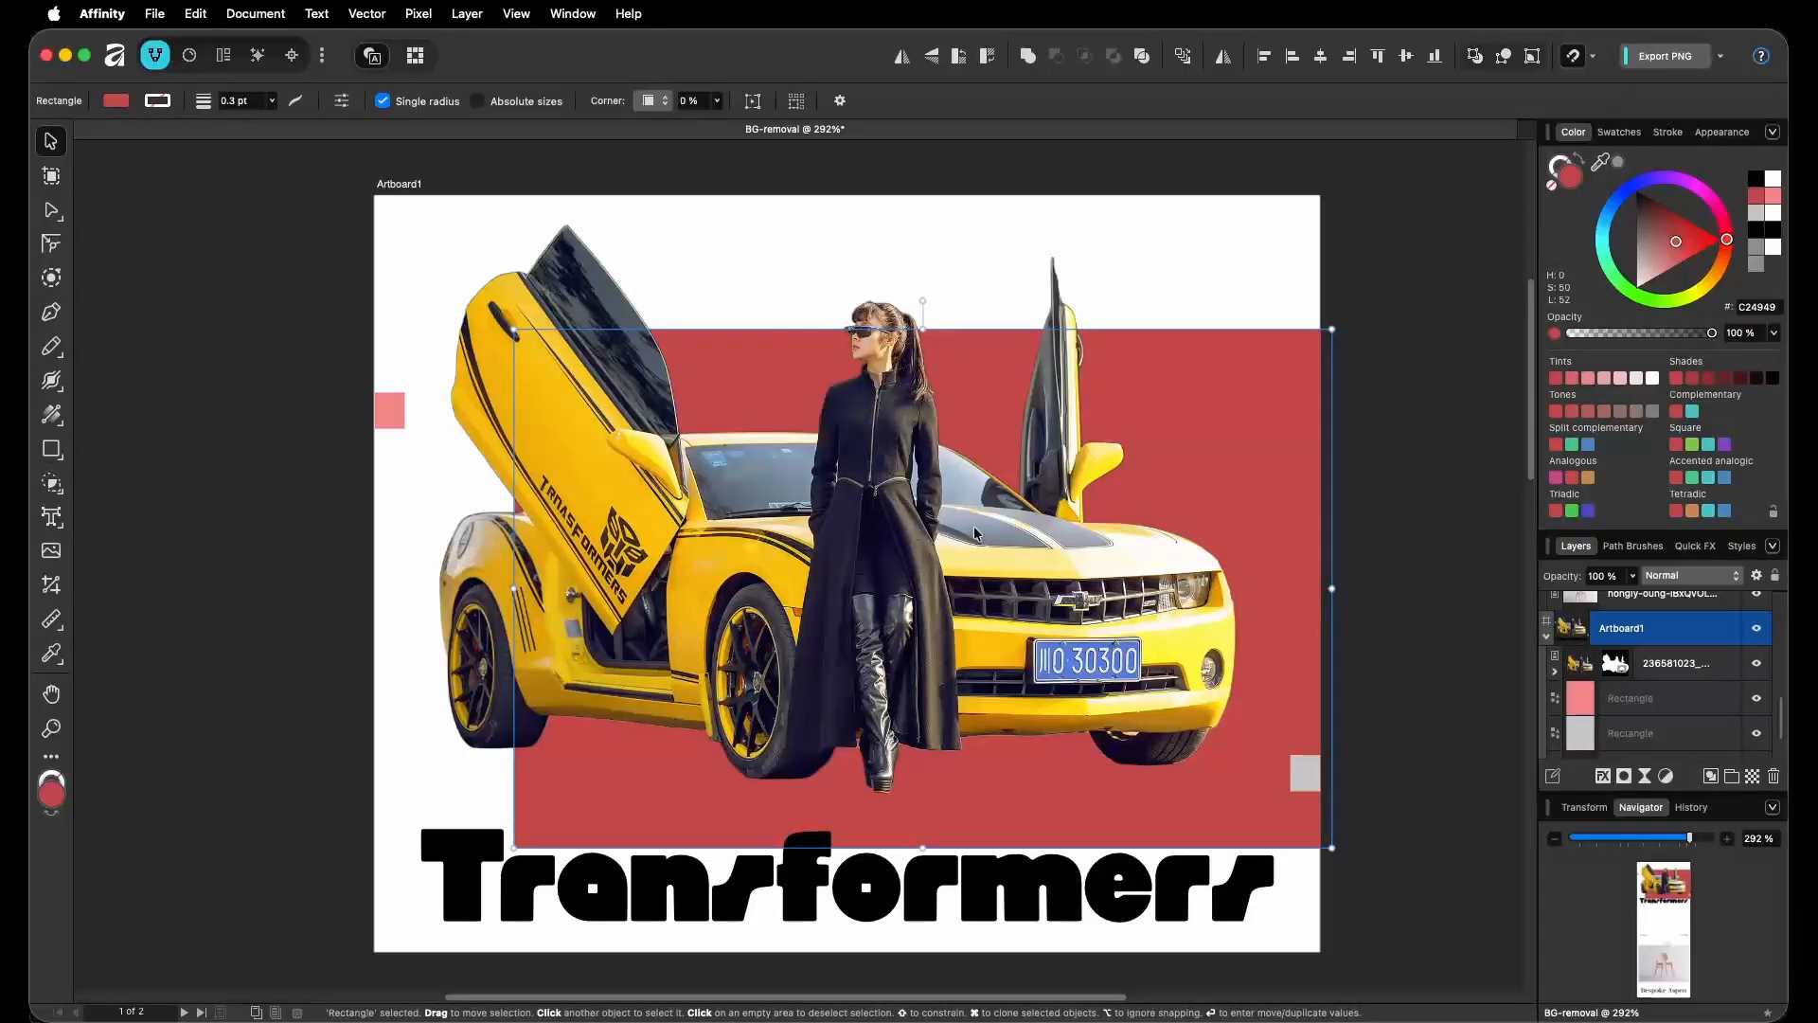
# Examine the cutout edges against the red background, including the hood, headlight, coat, hair, doors and windows.
pyautogui.scroll(15, 975, 532)
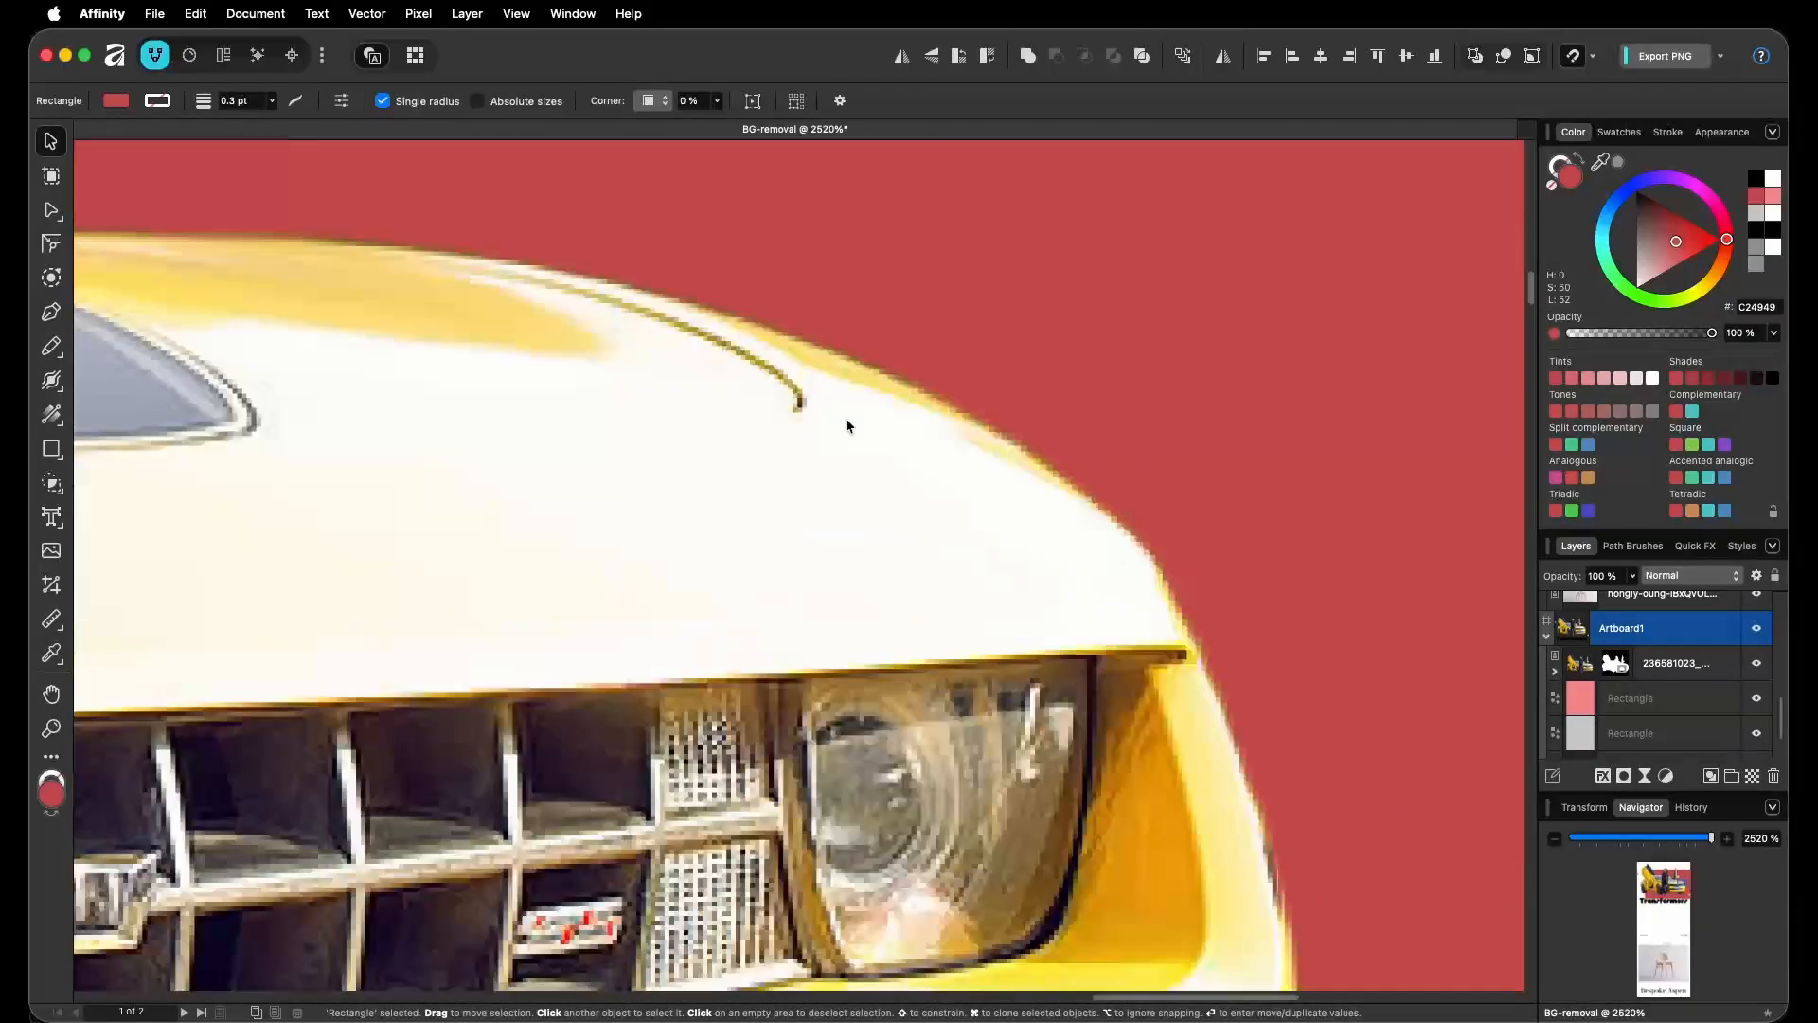
pyautogui.scroll(-5, 877, 738)
pyautogui.scroll(-3, 877, 739)
pyautogui.hscroll(-8, 1266, 722)
pyautogui.scroll(-2, 754, 505)
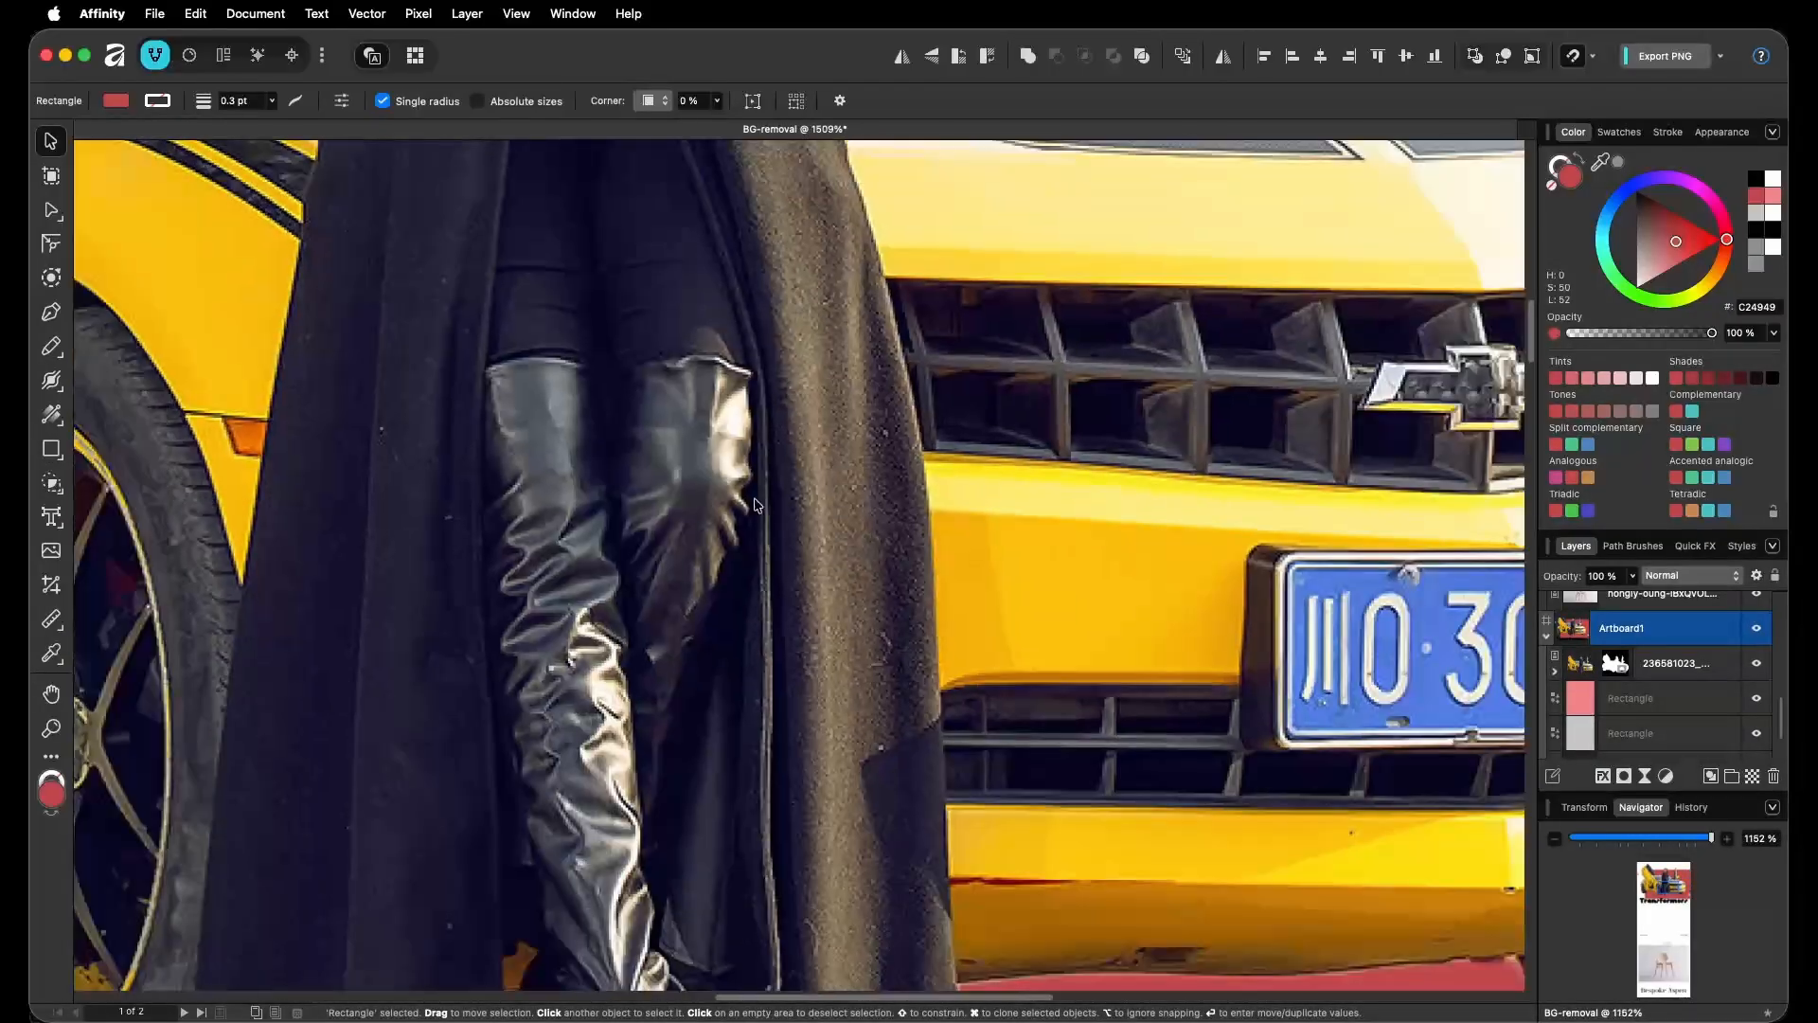
pyautogui.scroll(-2, 754, 506)
pyautogui.scroll(10, 755, 506)
pyautogui.hscroll(-8, 754, 506)
pyautogui.hscroll(5, 637, 466)
pyautogui.scroll(-3, 883, 555)
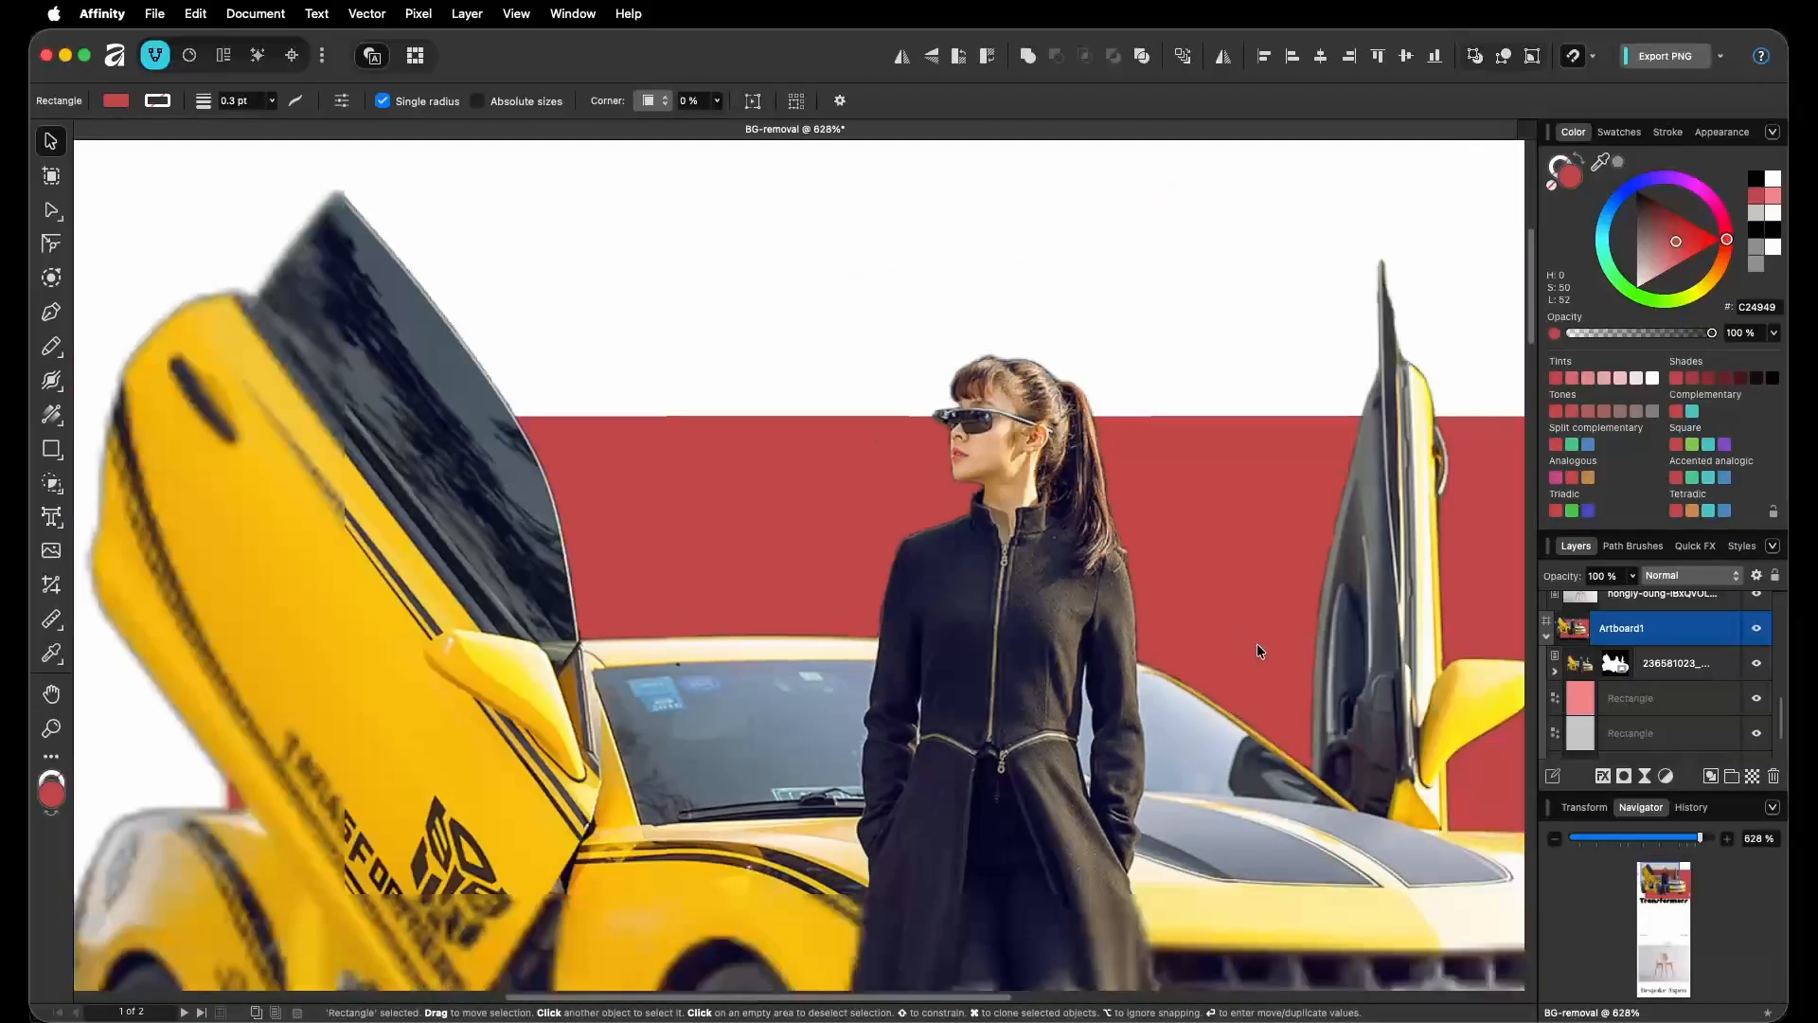
pyautogui.scroll(-2, 1260, 651)
pyautogui.hscroll(4, 1259, 651)
# Disable the photo's mask to compare with the original background, and enable it again.
pyautogui.keyDown('shift'); pyautogui.click(1616, 662); pyautogui.keyUp('shift')
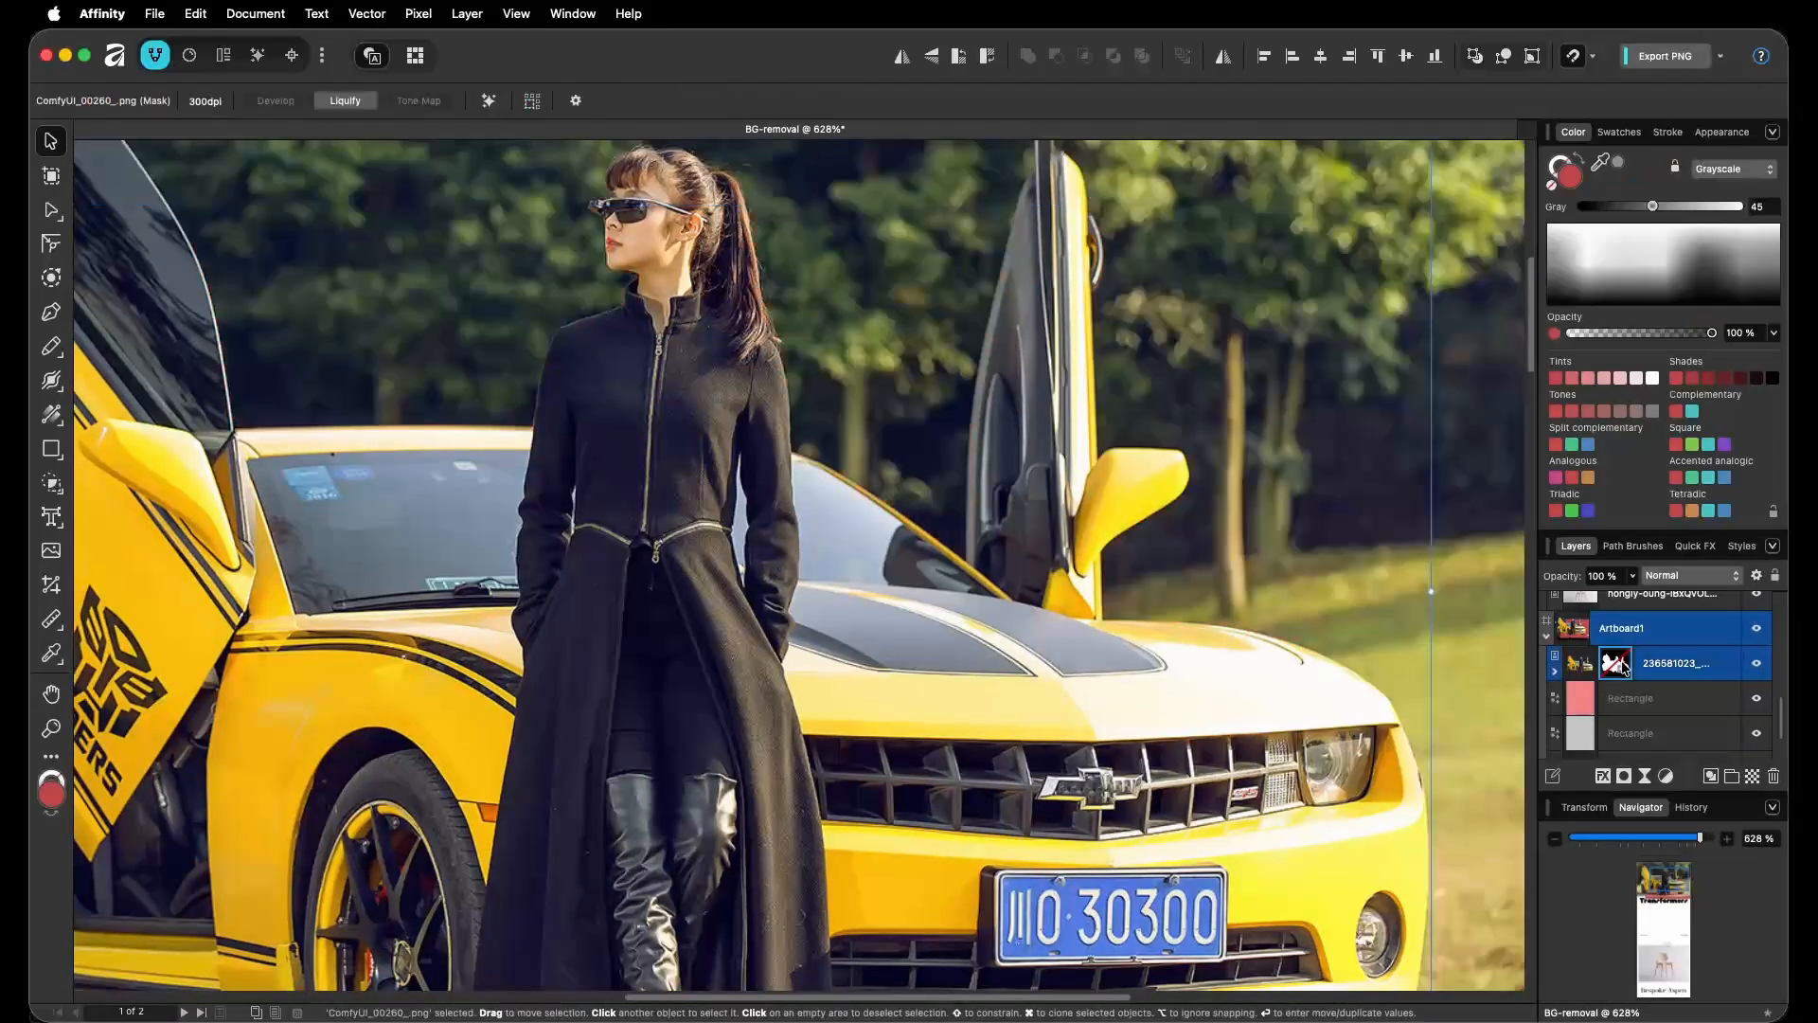
pyautogui.scroll(-6, 1252, 689)
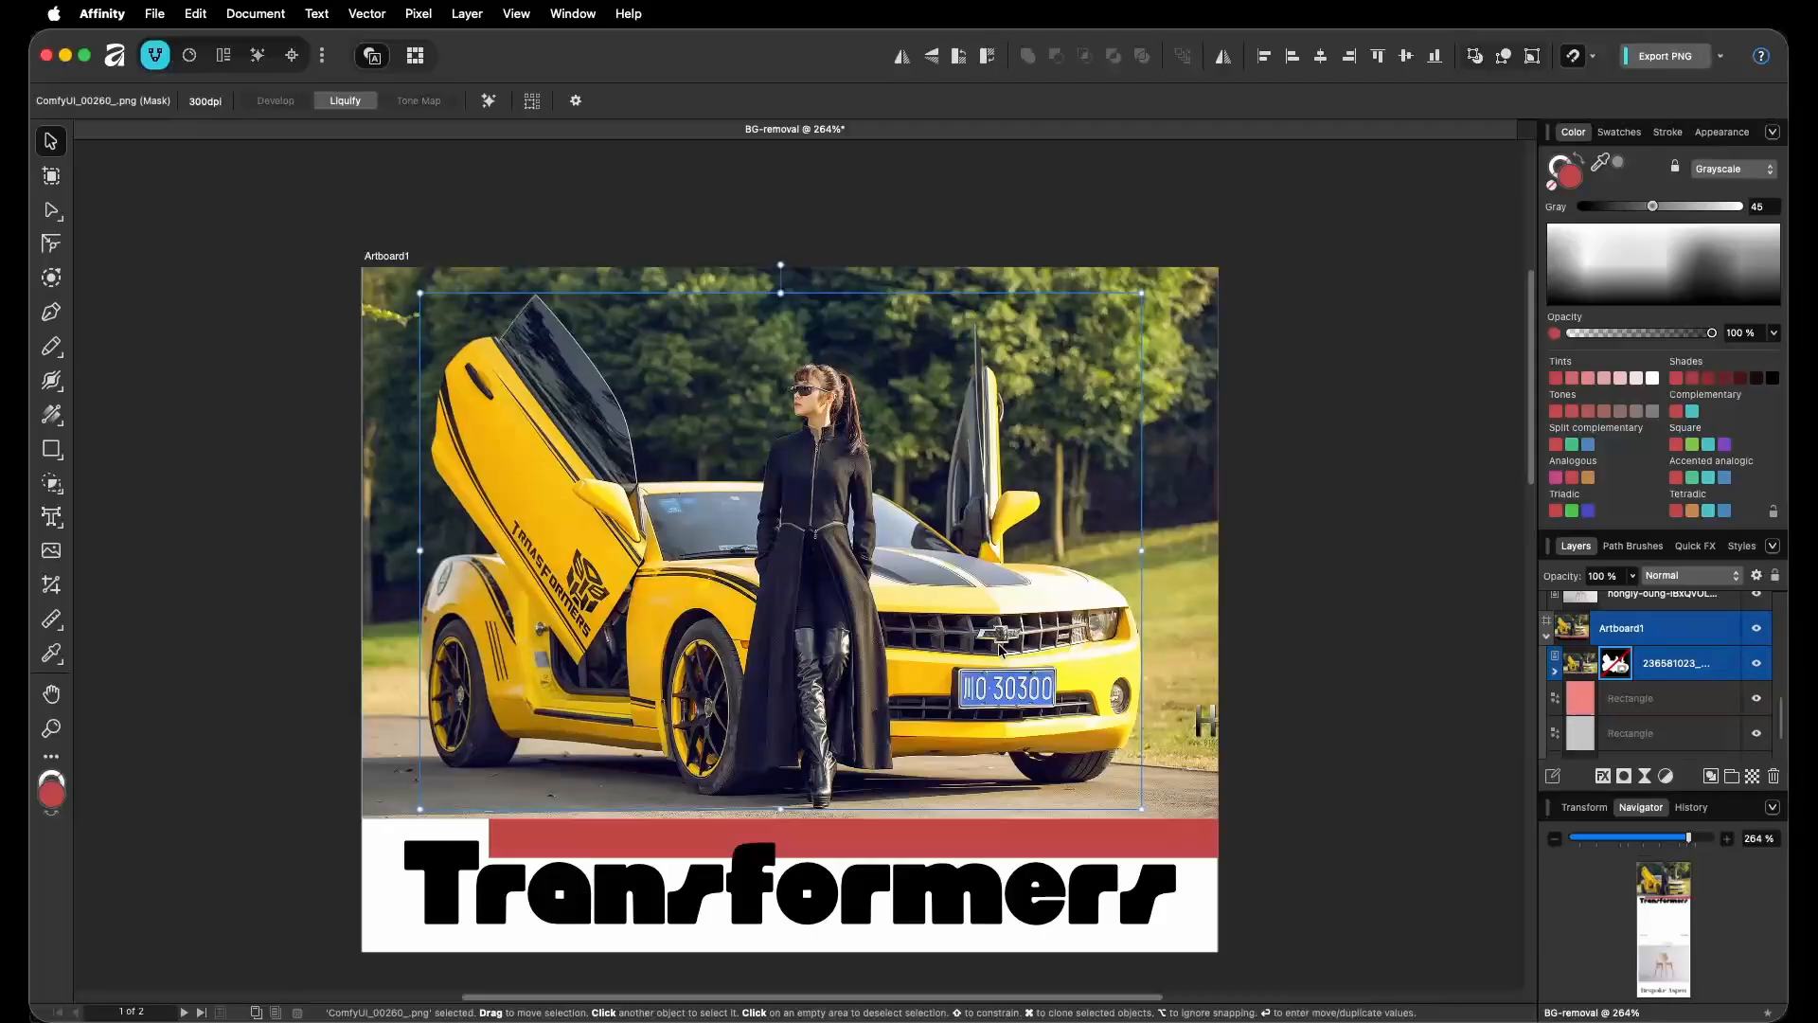
pyautogui.scroll(2, 999, 649)
pyautogui.keyDown('shift'); pyautogui.click(1615, 663); pyautogui.keyUp('shift')
pyautogui.scroll(-1, 1207, 617)
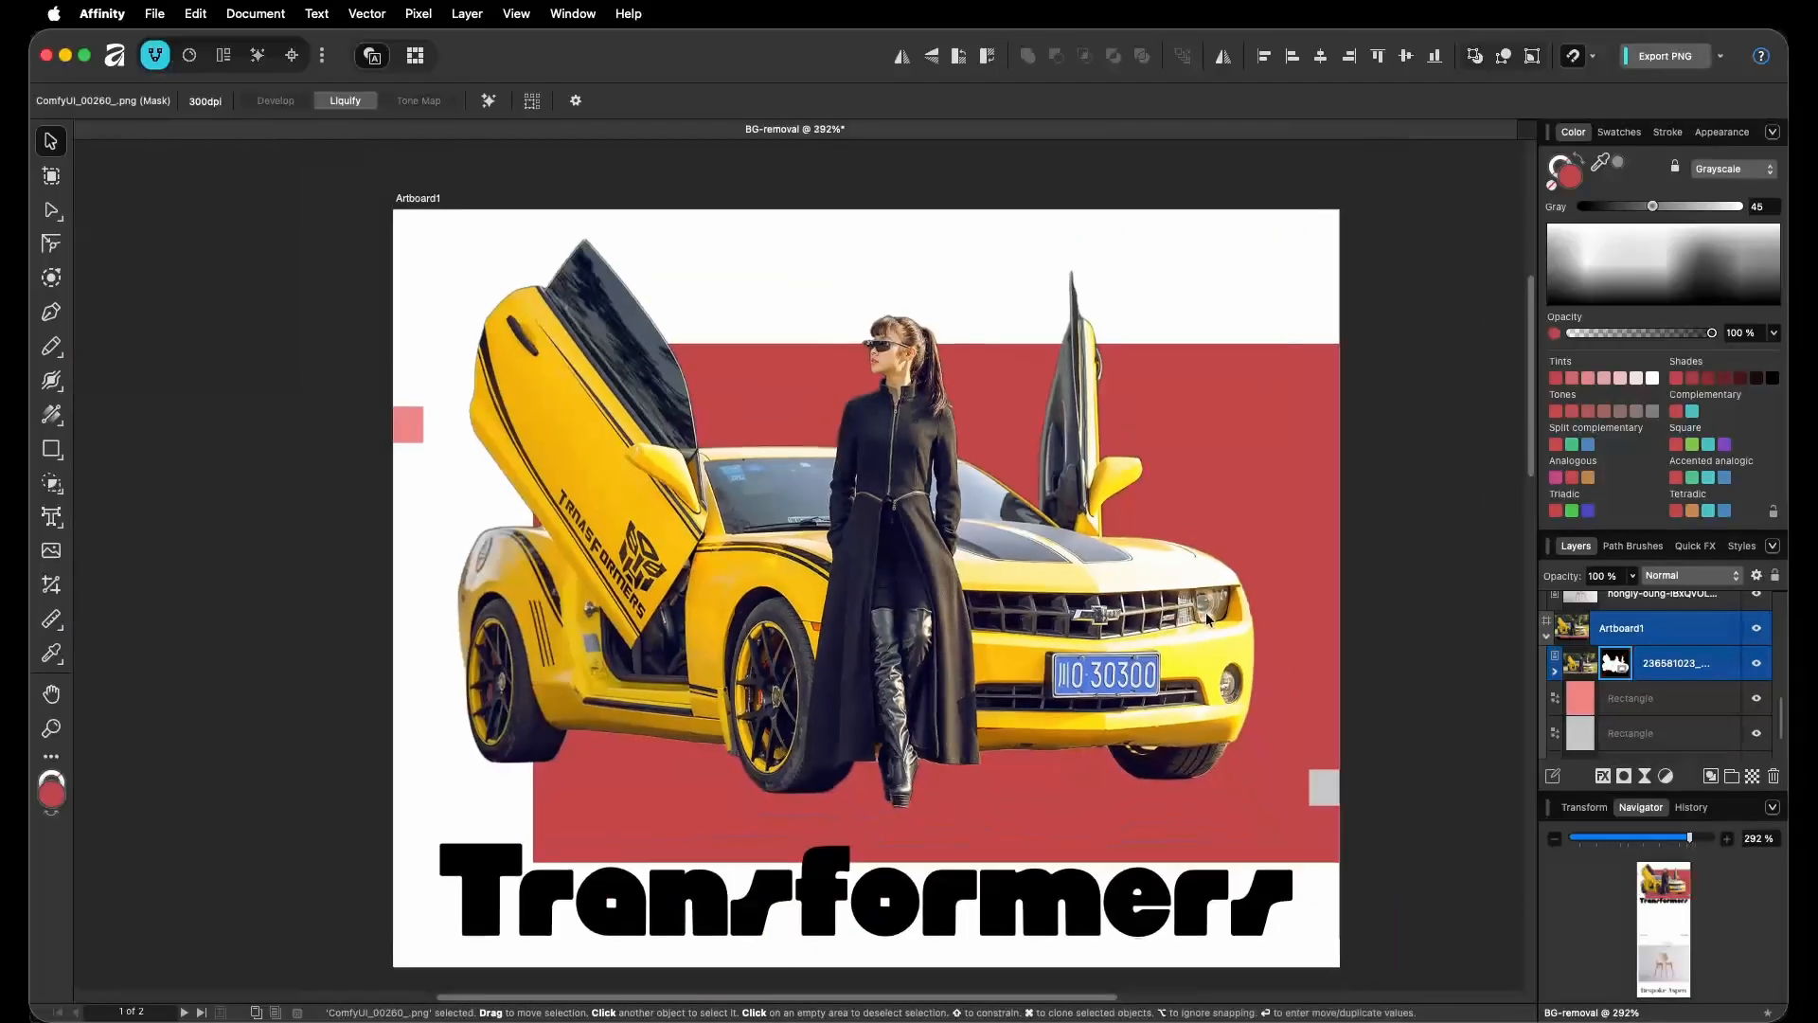
pyautogui.click(1207, 618)
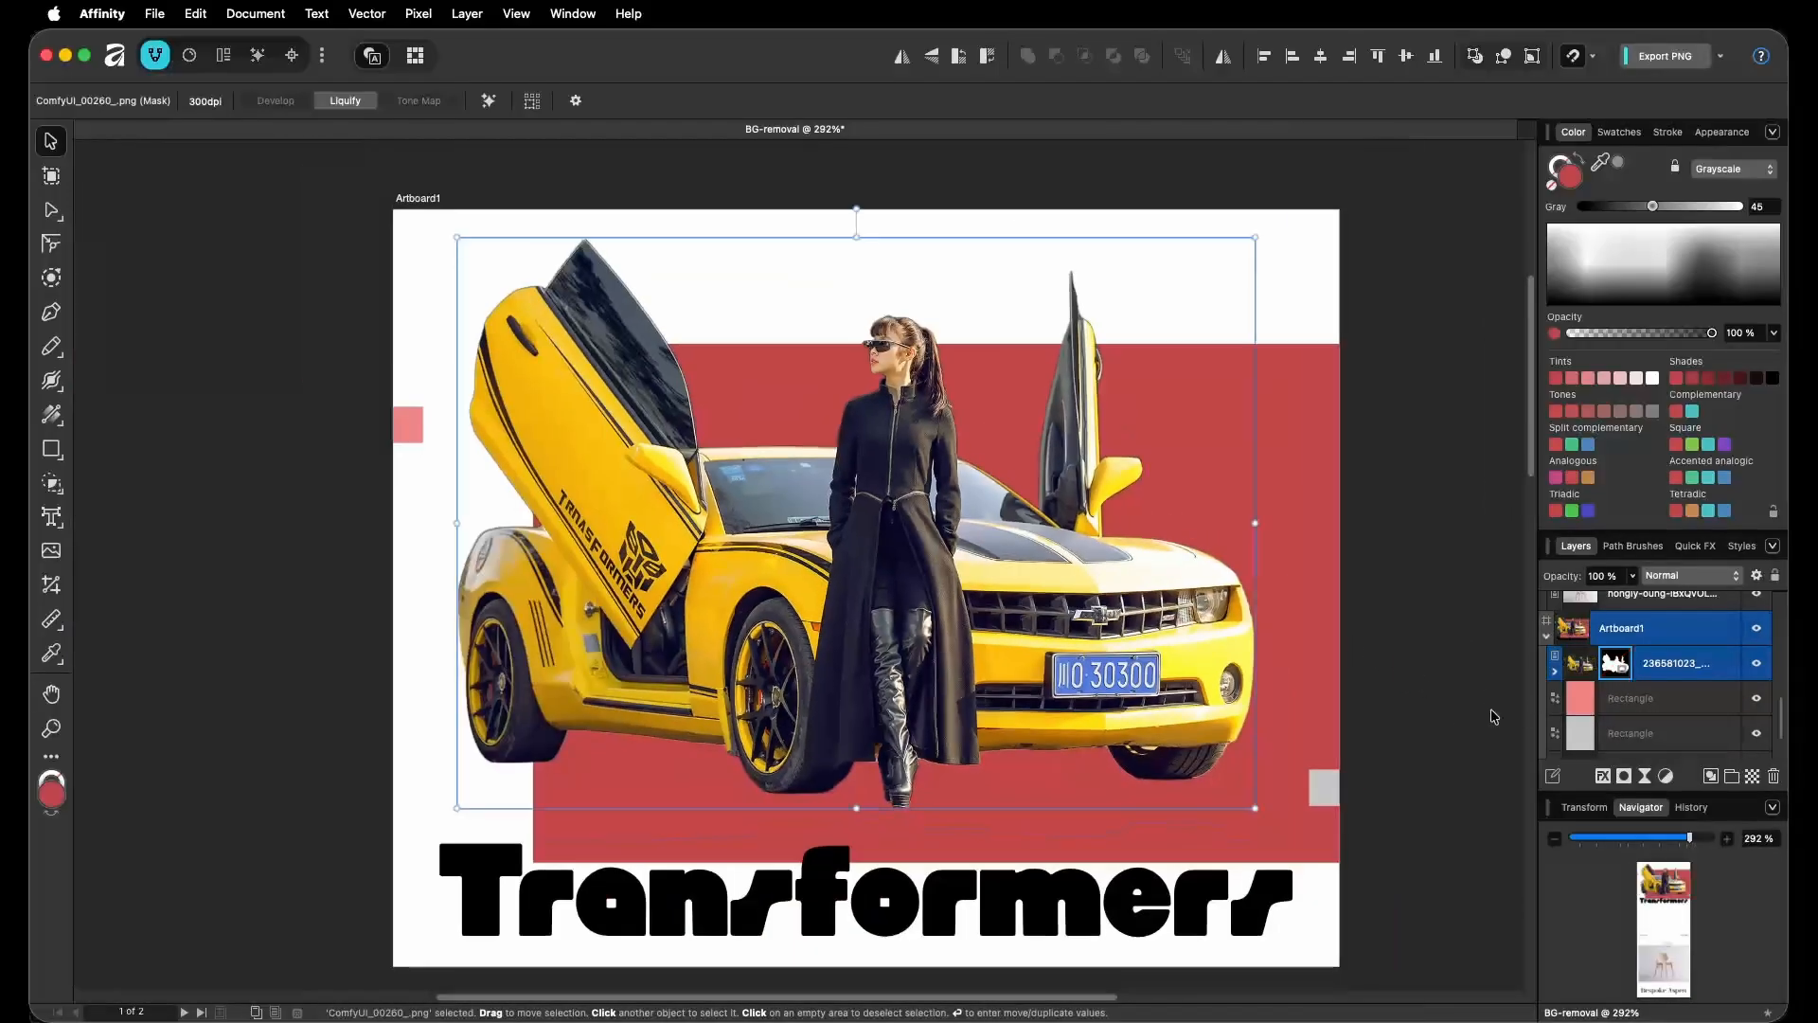
# Delete the large red rectangle behind the car and select the masked car photo.
pyautogui.click(1191, 843)
pyautogui.press('Delete')
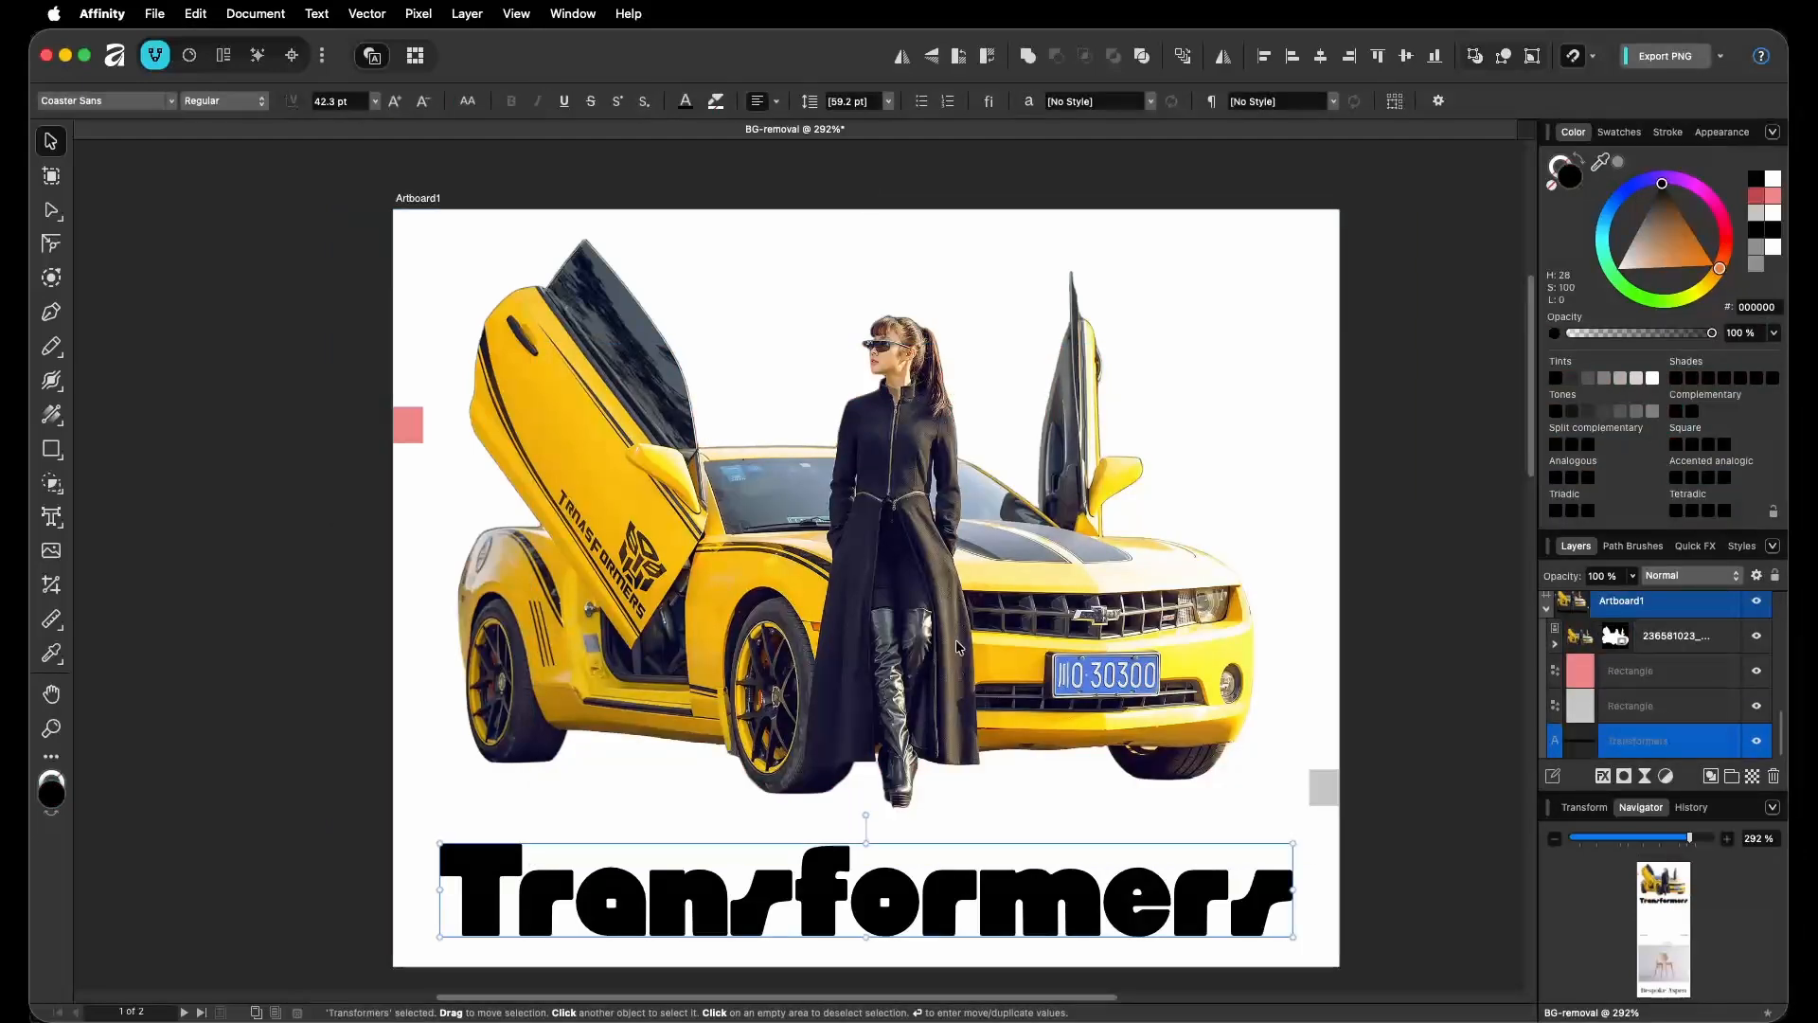
pyautogui.click(994, 629)
pyautogui.scroll(2, 994, 629)
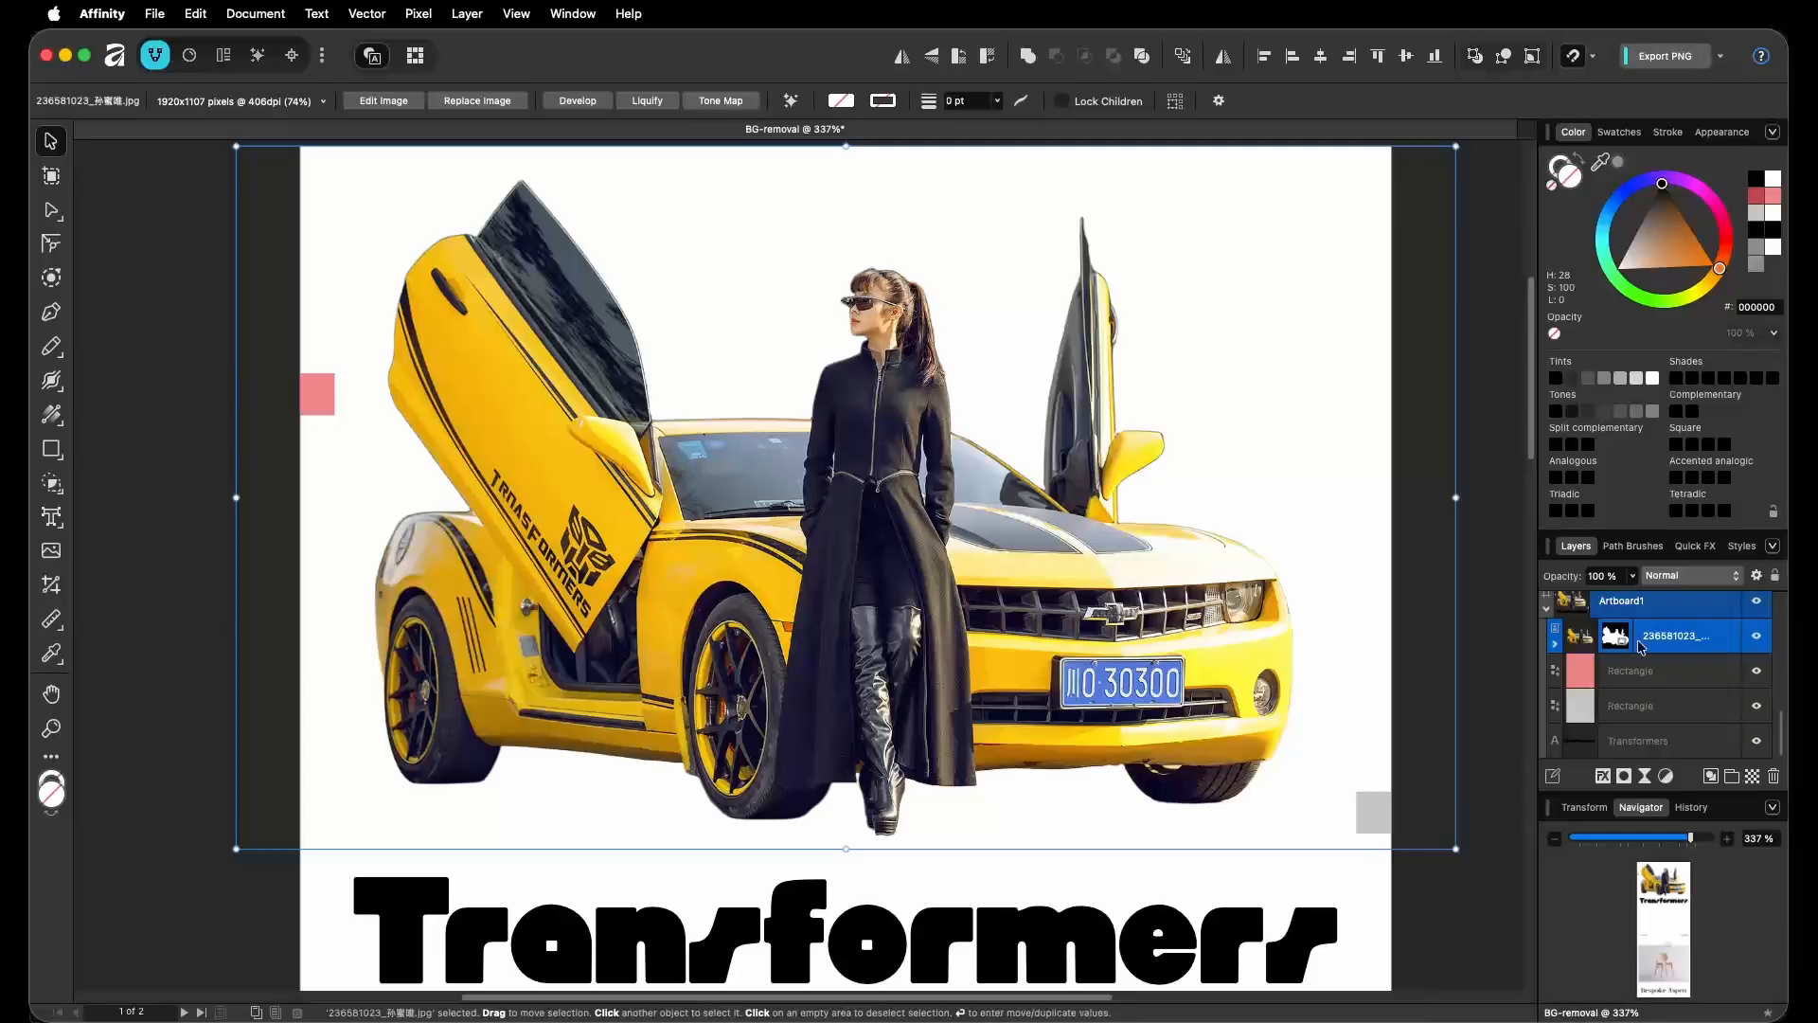
# Duplicate the masked car photo and inspect the cutout around the woman's hair, face and collar.
pyautogui.press('super+j')
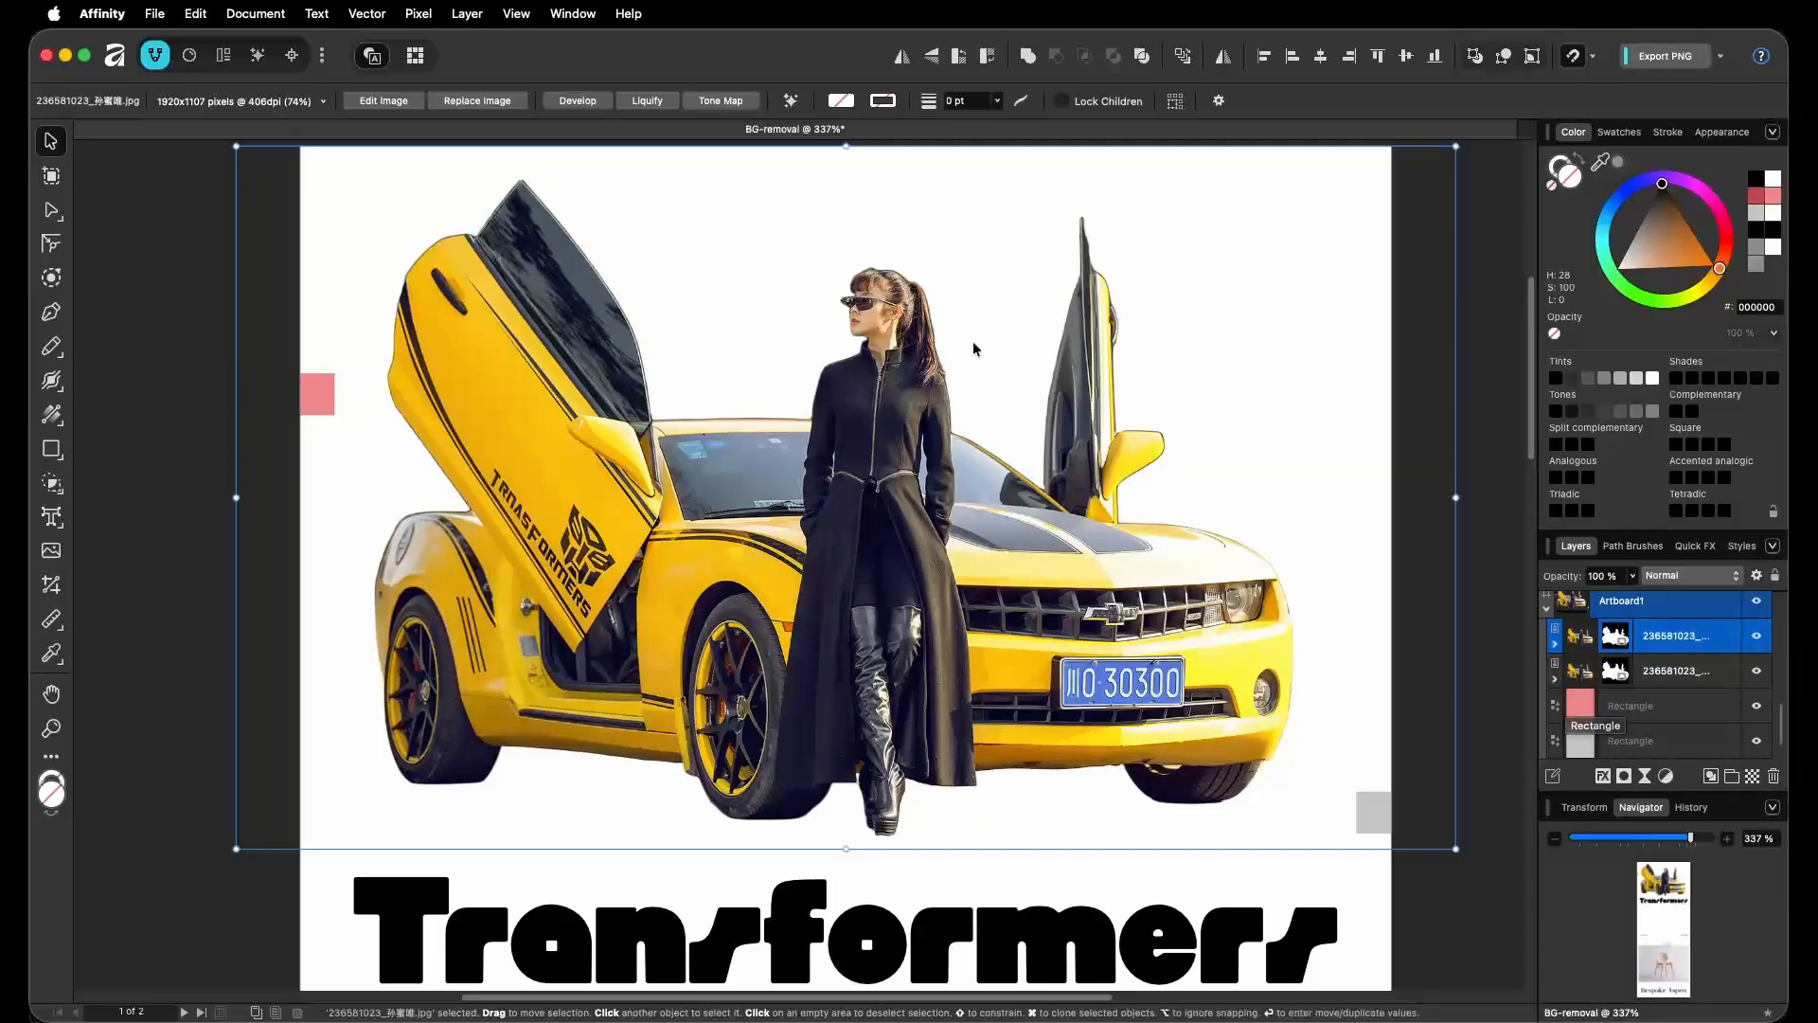
pyautogui.scroll(8, 971, 365)
pyautogui.scroll(3, 962, 373)
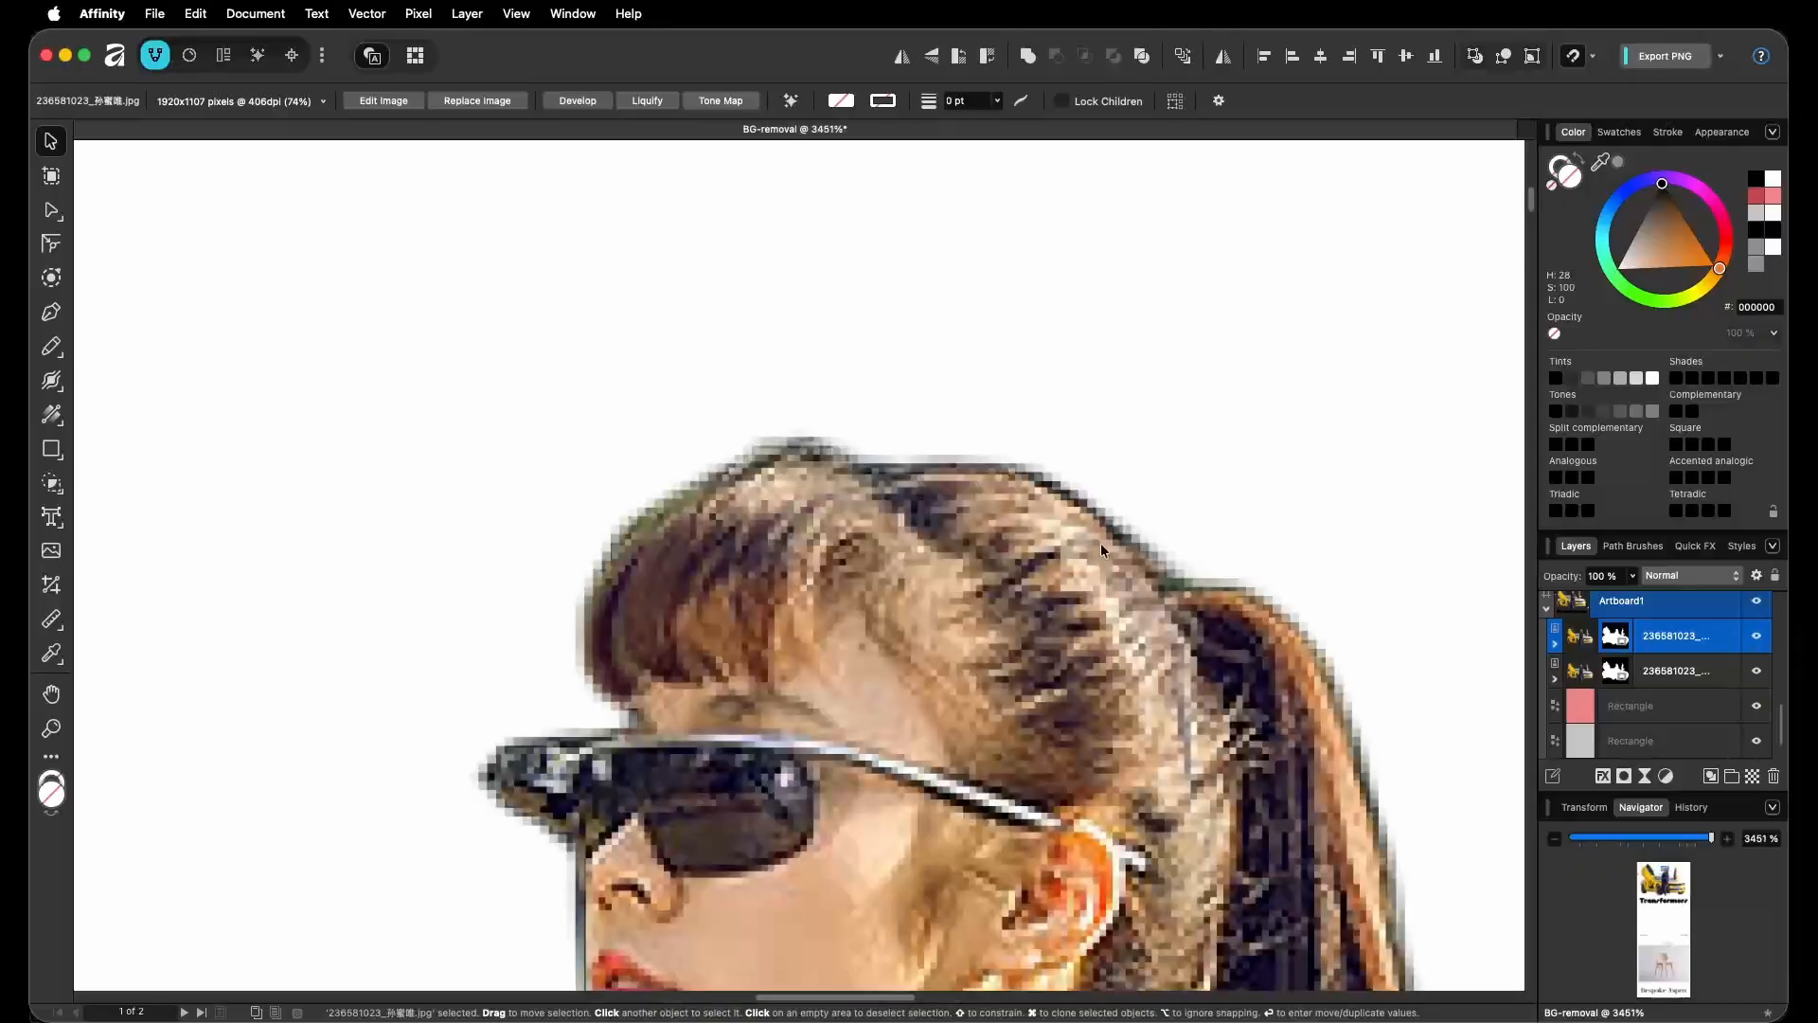
pyautogui.scroll(-2, 1195, 559)
pyautogui.moveTo(1275, 676); pyautogui.dragTo(918, 413)
pyautogui.moveTo(955, 699); pyautogui.dragTo(1010, 476)
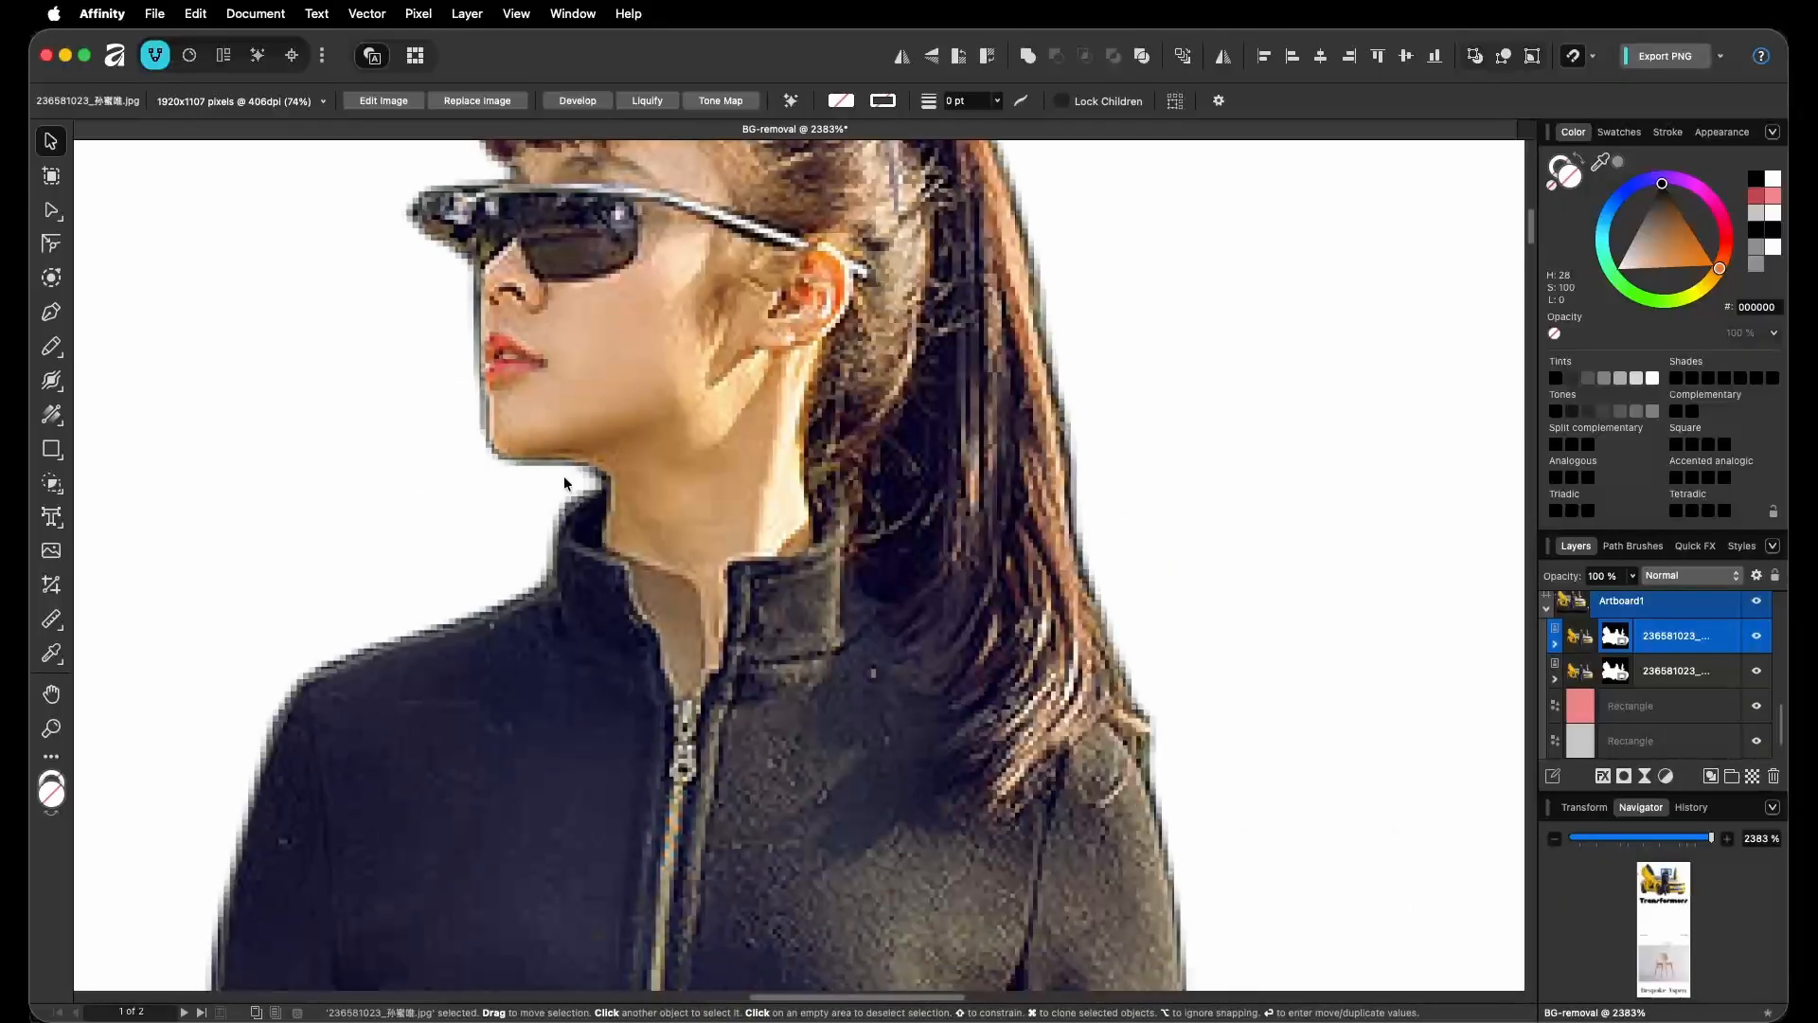
pyautogui.scroll(3, 565, 483)
pyautogui.hscroll(-3, 564, 483)
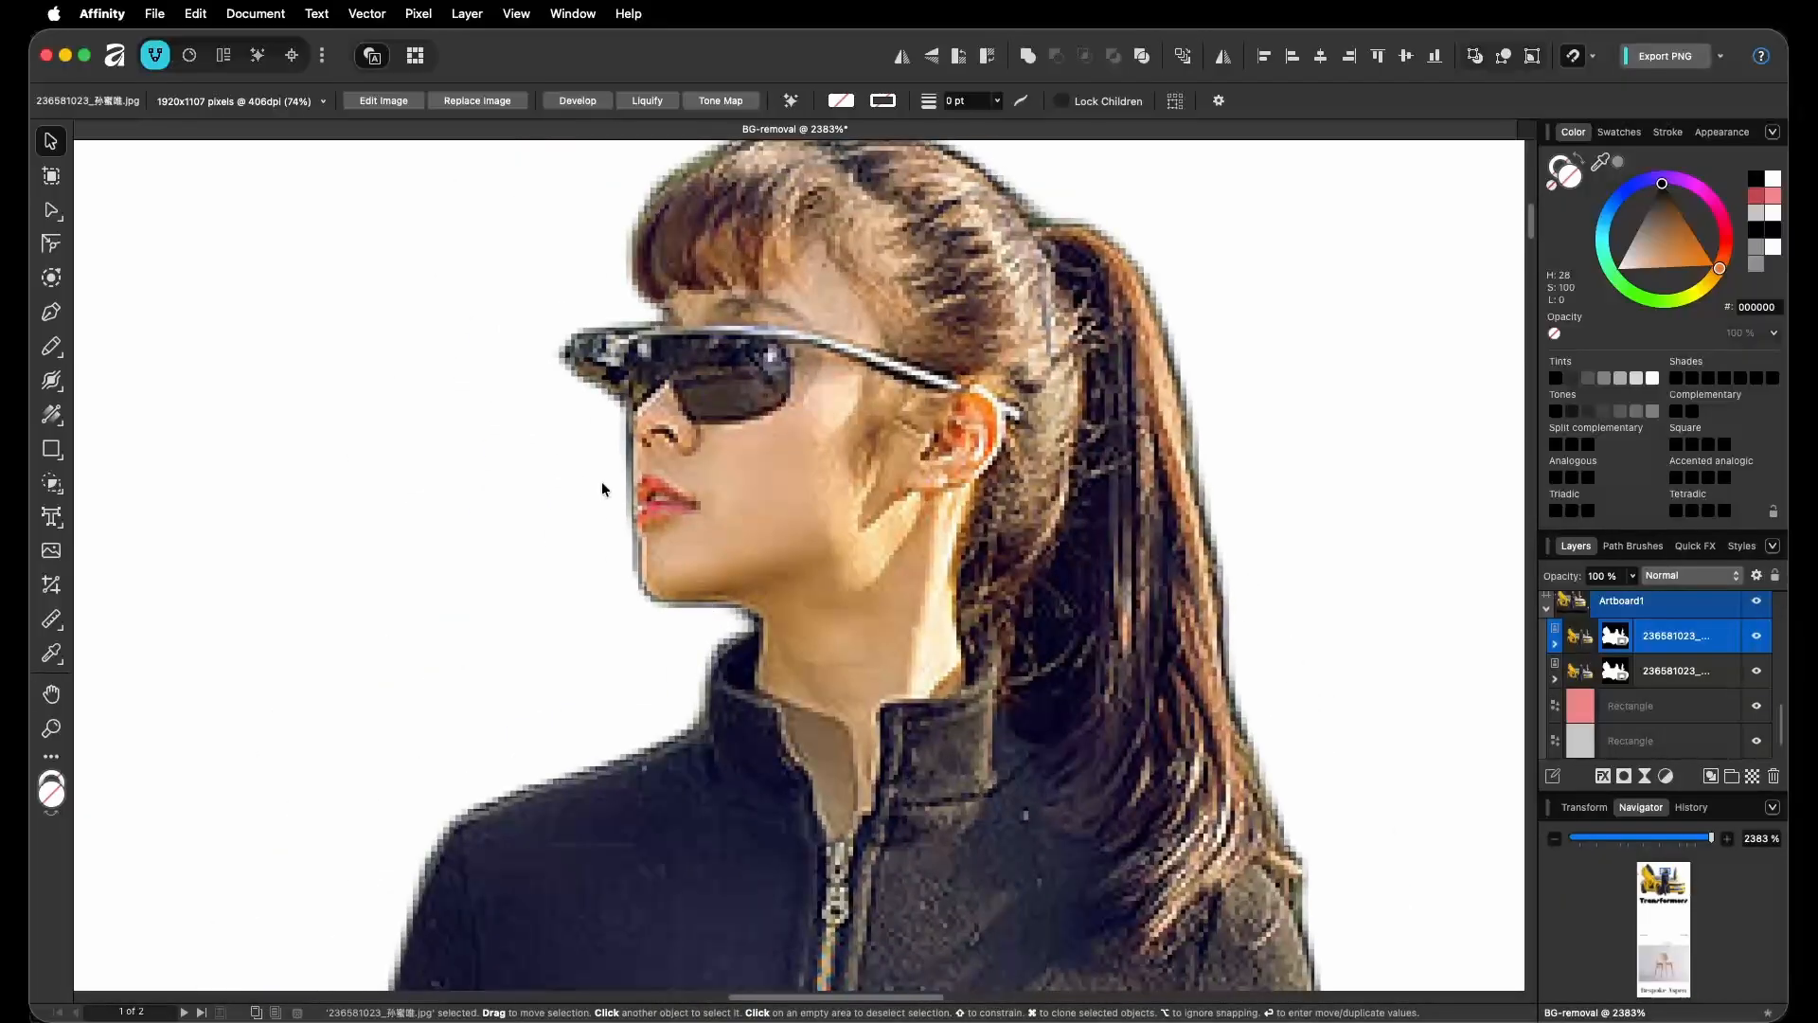
# Load the duplicate photo's mask as a selection and examine its outline around the car, wheels and woman.
pyautogui.keyDown('super'); pyautogui.click(1581, 649); pyautogui.keyUp('super')
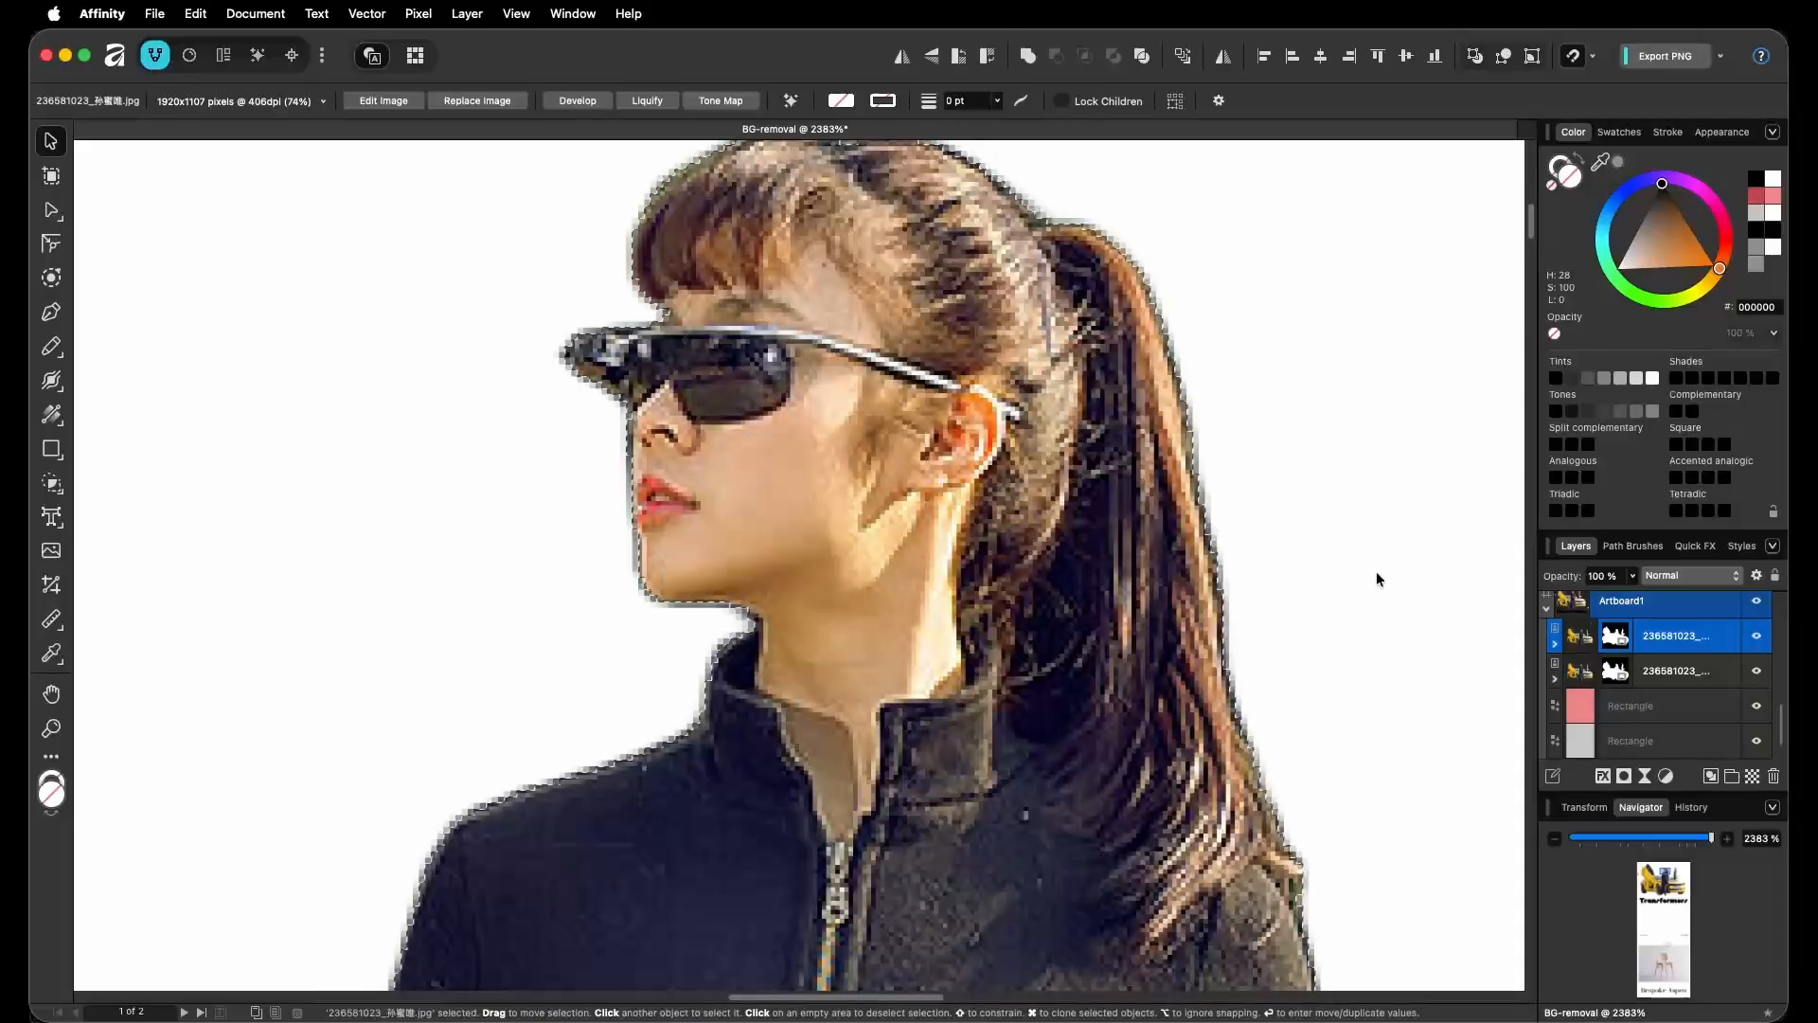
pyautogui.scroll(-8, 961, 364)
pyautogui.scroll(-5, 960, 363)
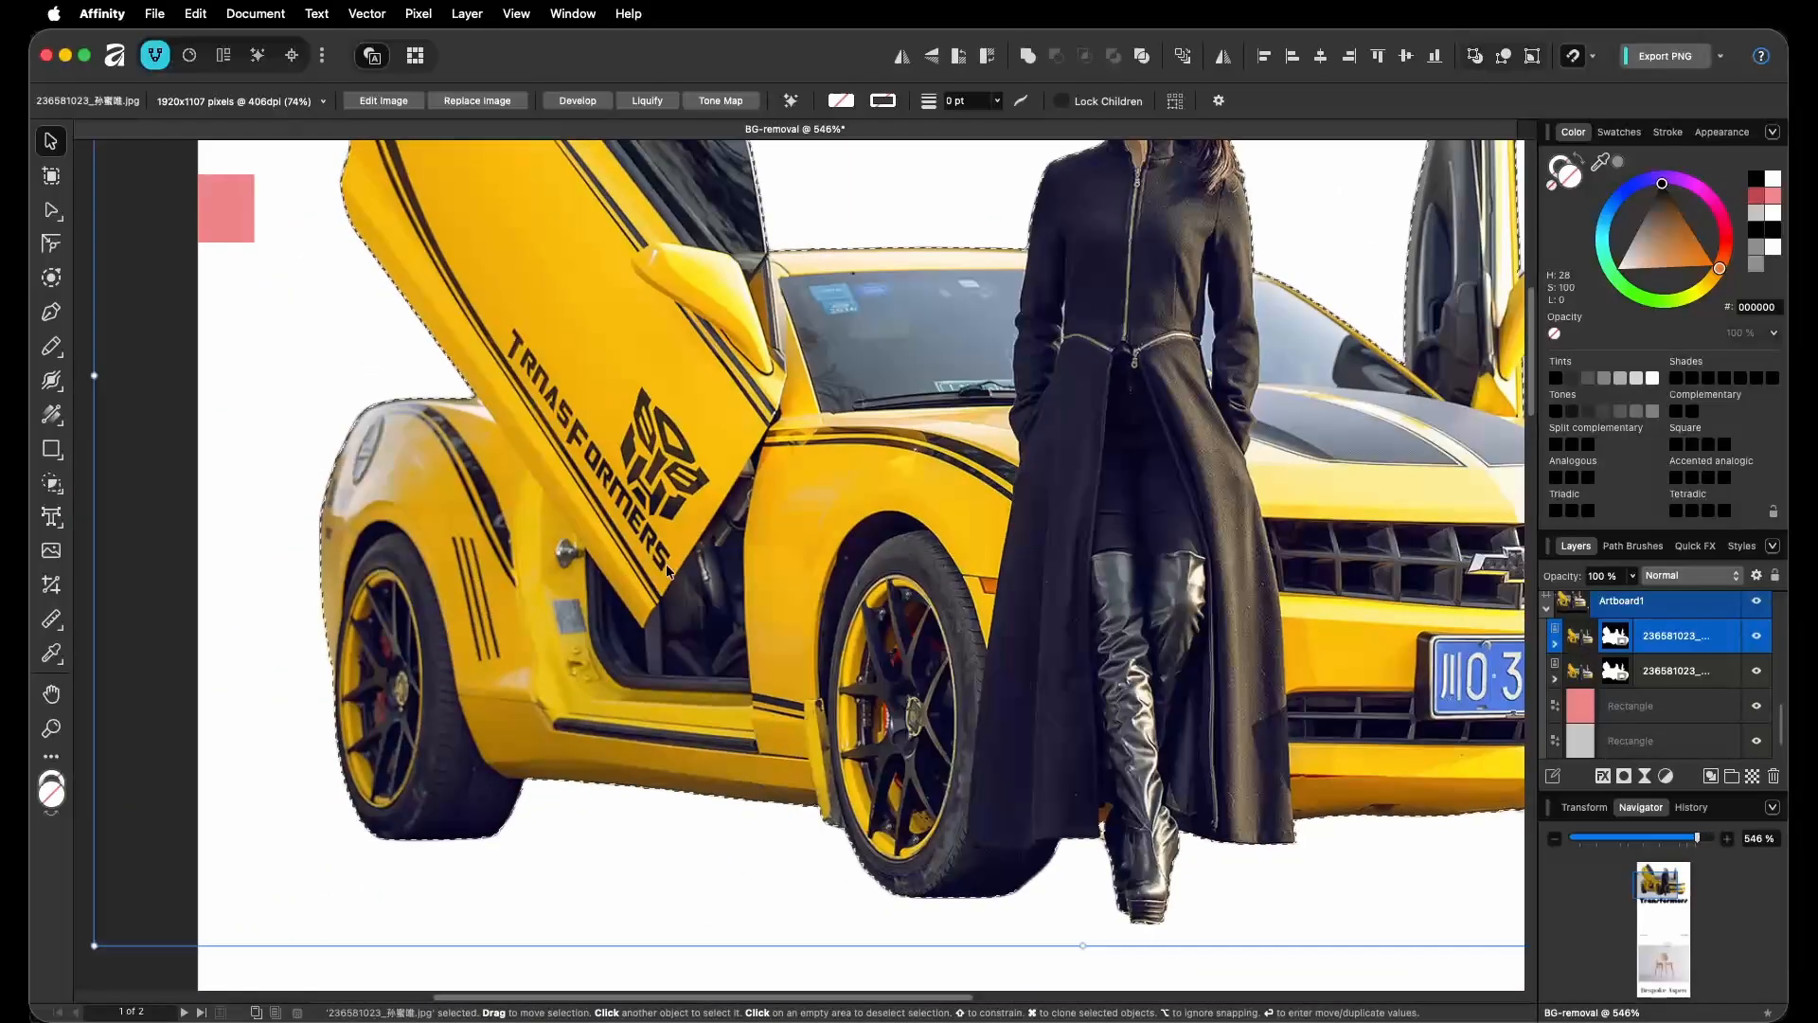
pyautogui.hscroll(6, 620, 456)
pyautogui.scroll(-3, 1157, 496)
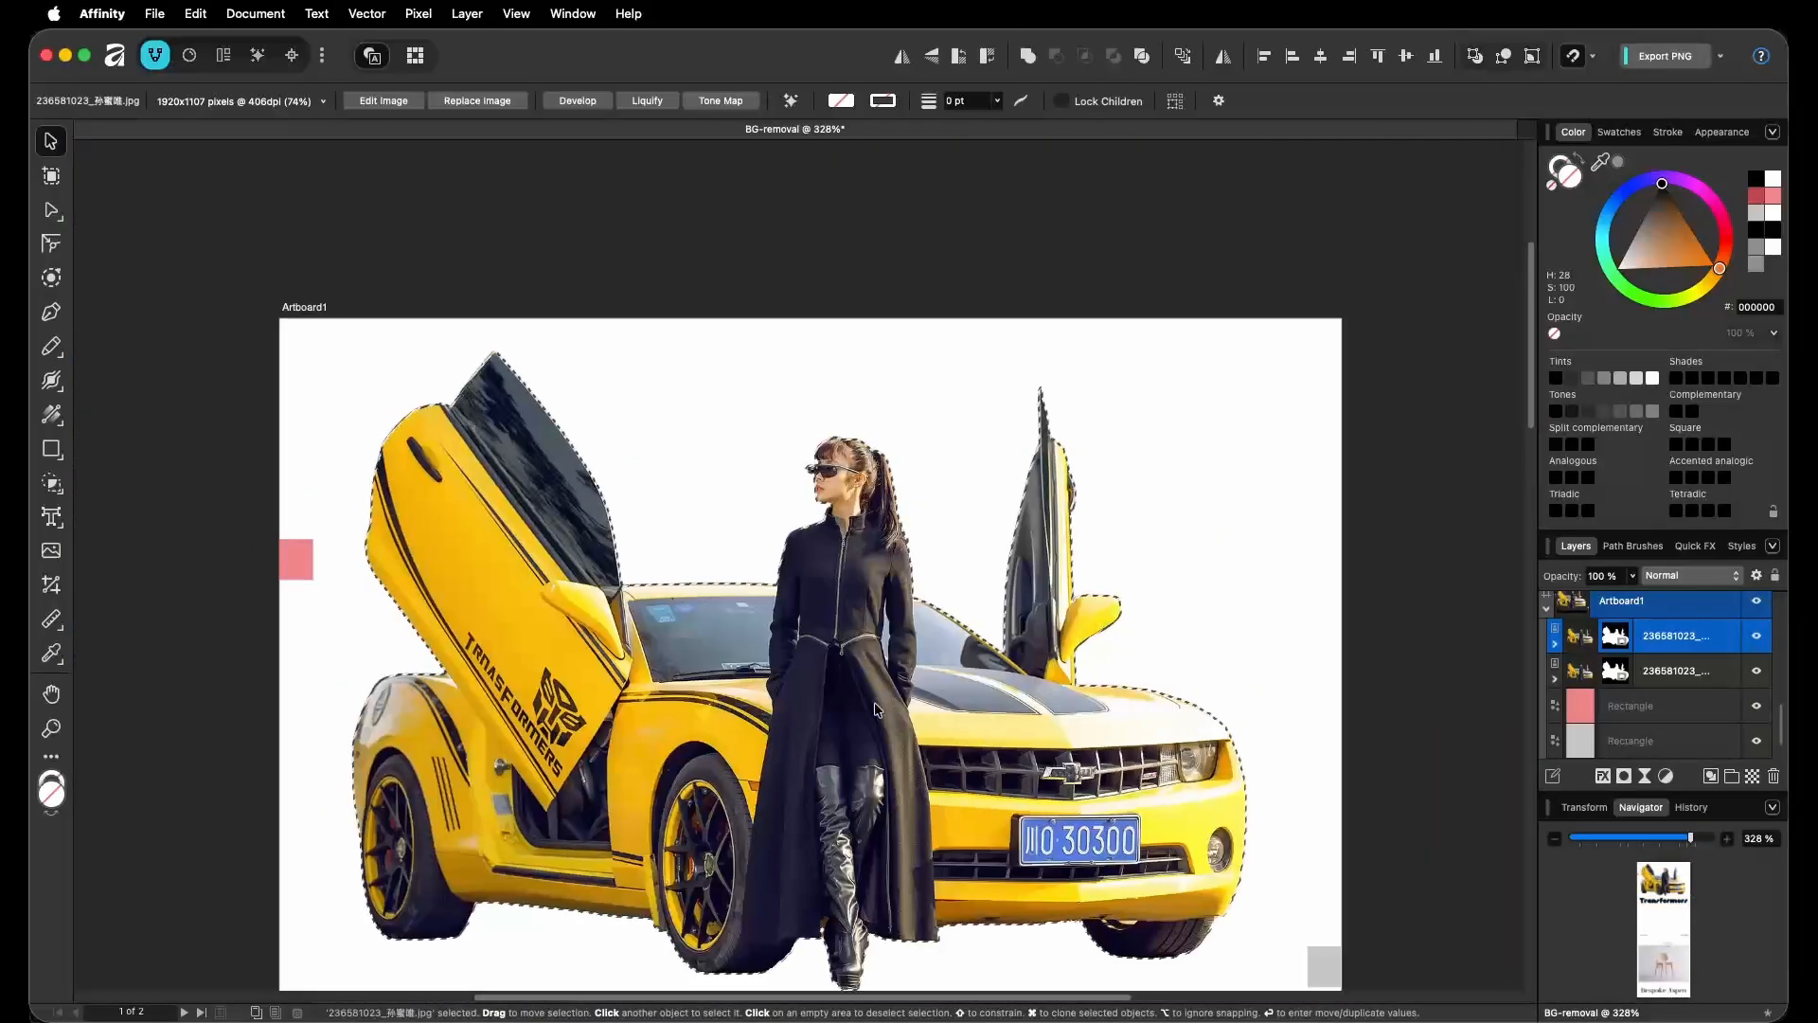
pyautogui.scroll(6, 864, 553)
pyautogui.scroll(-5, 862, 553)
pyautogui.hscroll(-3, 862, 553)
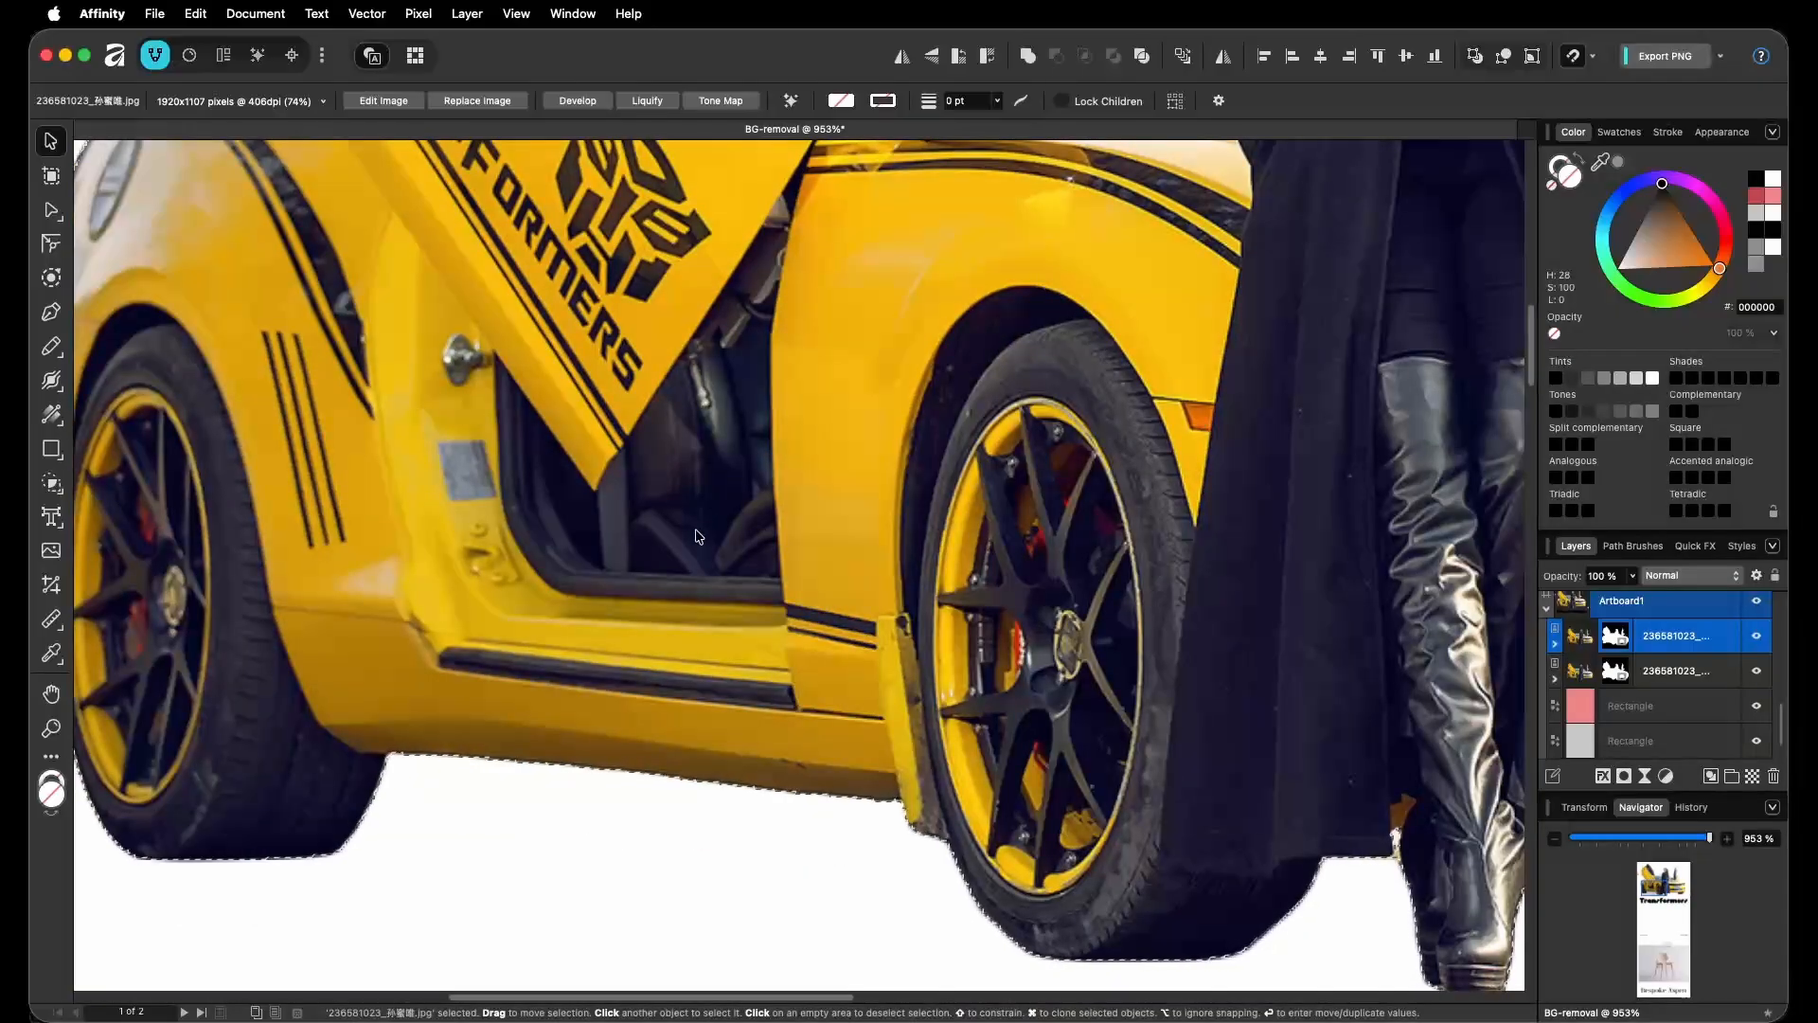
pyautogui.scroll(10, 861, 514)
pyautogui.hscroll(4, 861, 514)
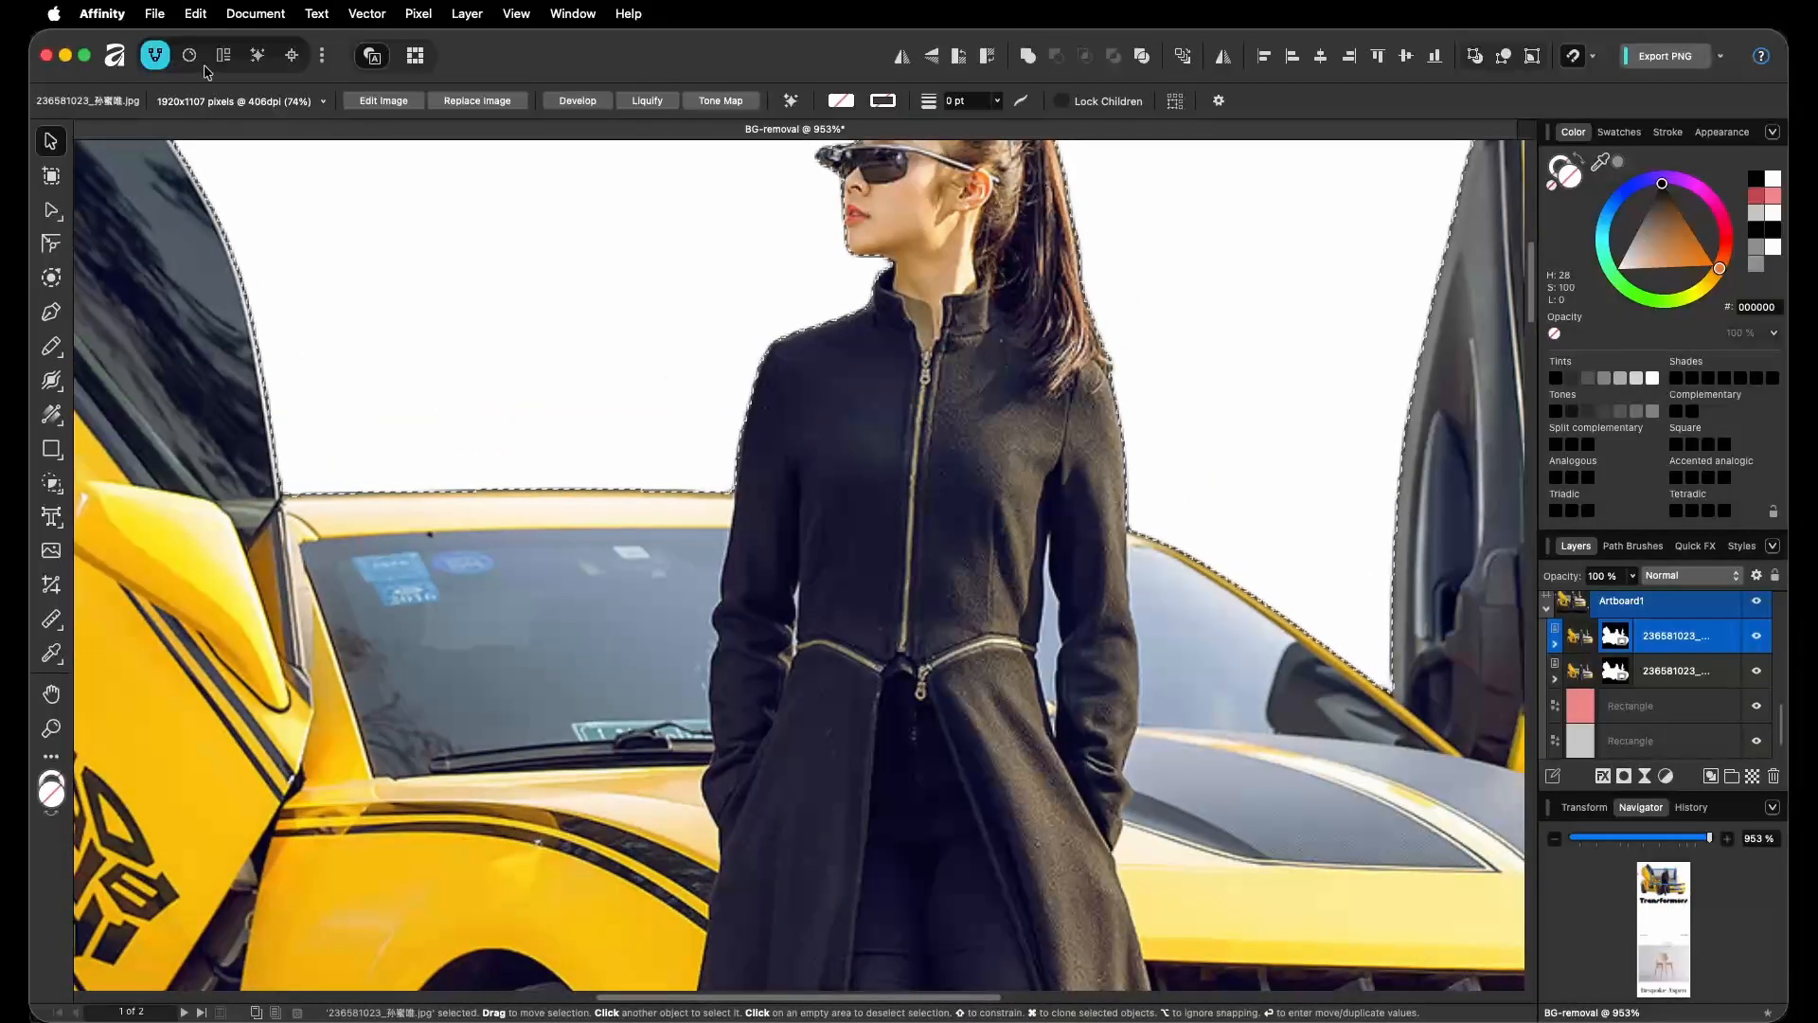
# Preview the selection with Refine Selection in the Pixel workspace, cancel the refinement, and return to the Vector workspace.
pyautogui.click(188, 55)
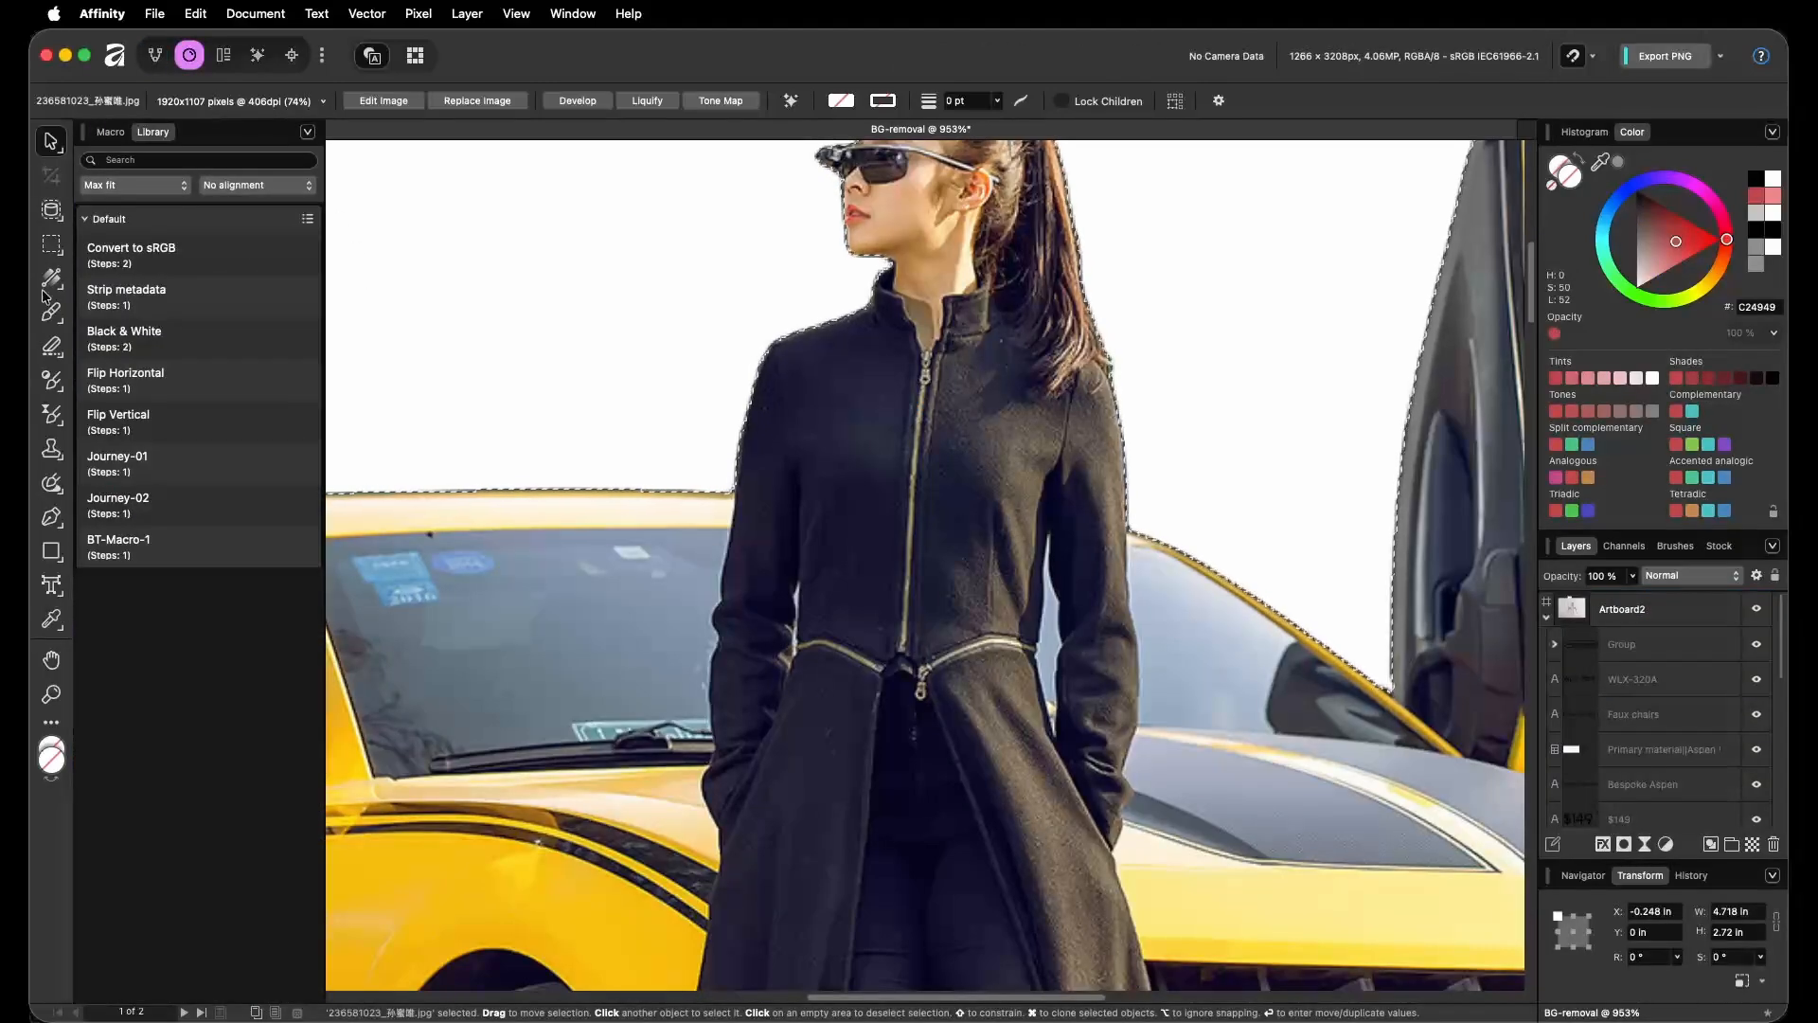
pyautogui.click(52, 209)
pyautogui.scroll(4, 830, 417)
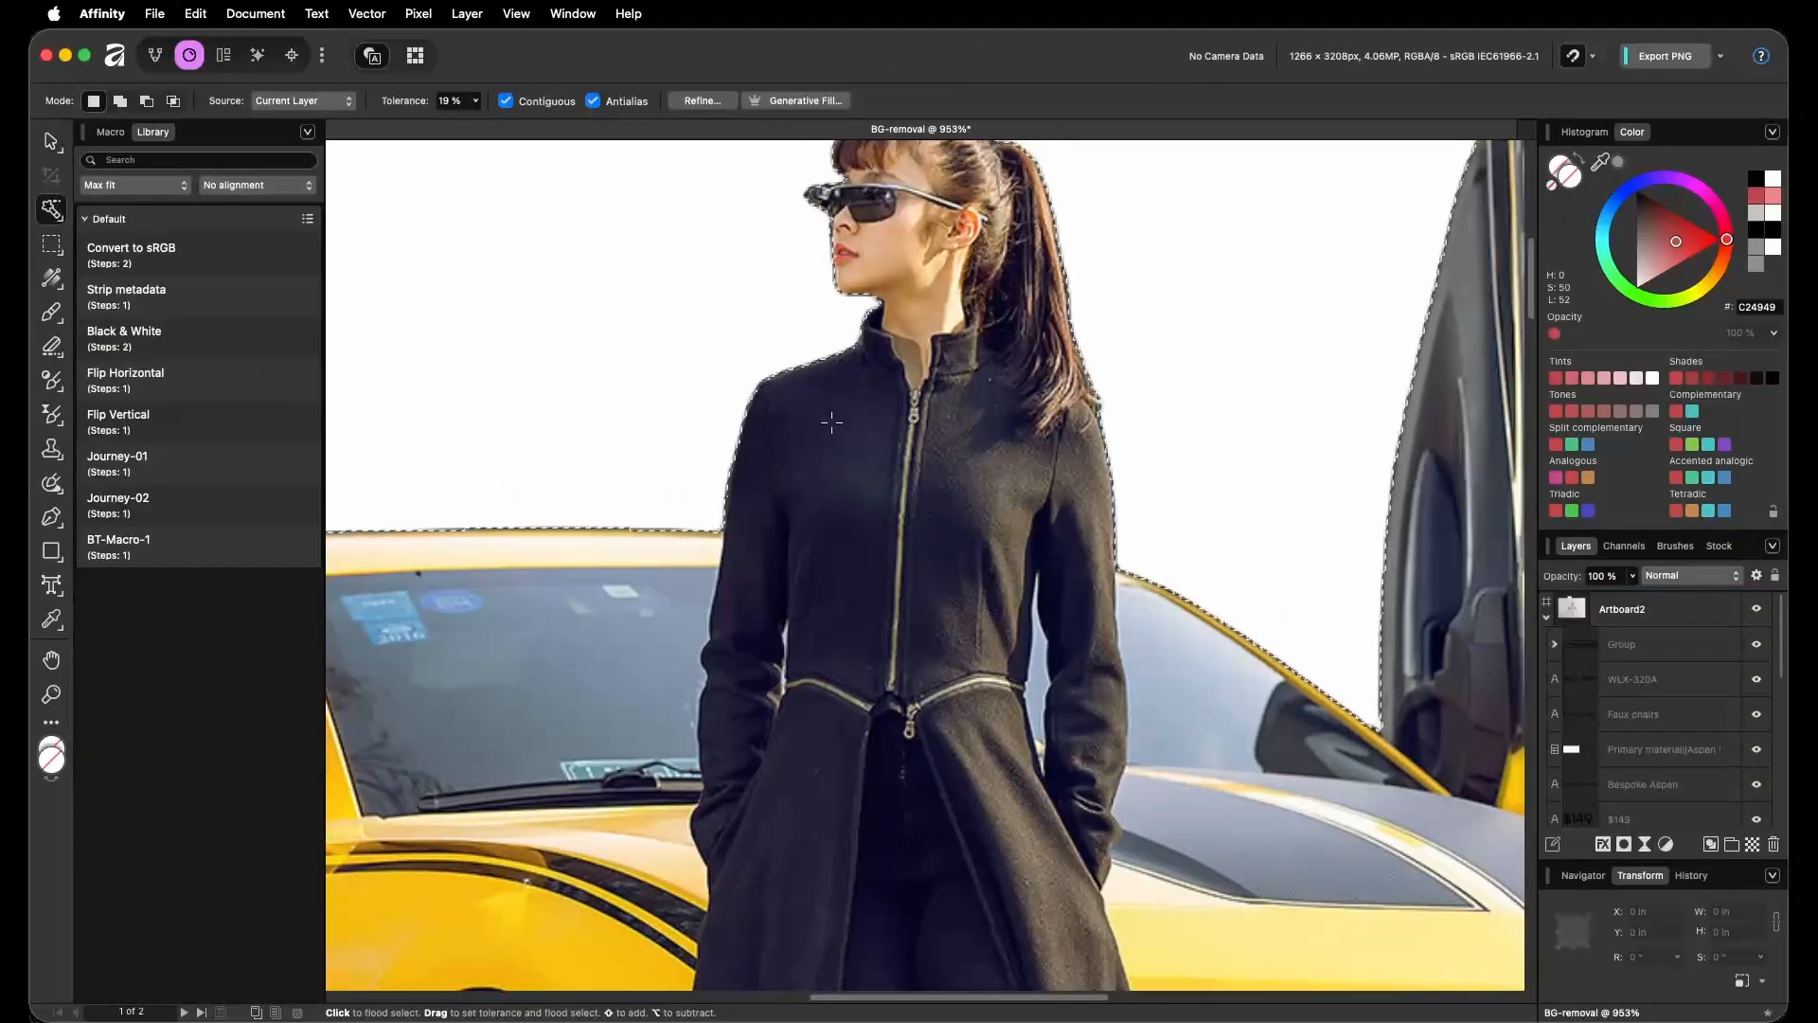
pyautogui.scroll(4, 829, 418)
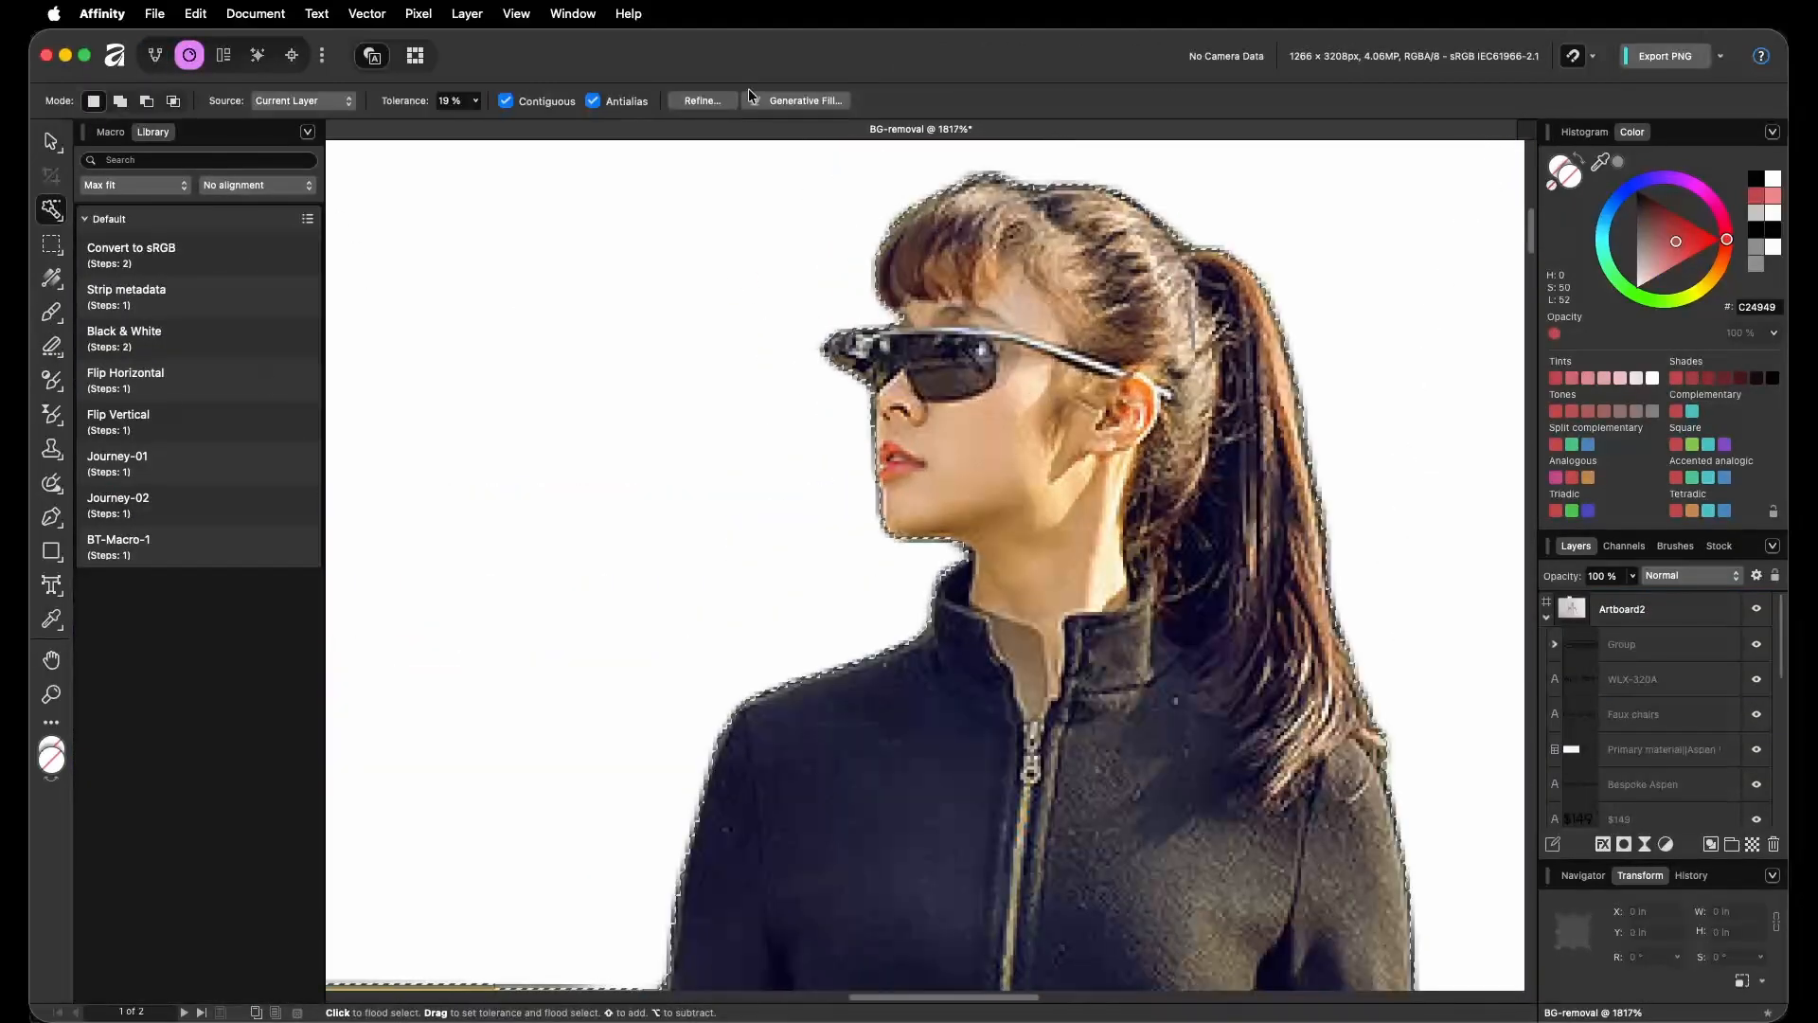
pyautogui.click(698, 101)
pyautogui.scroll(-5, 902, 438)
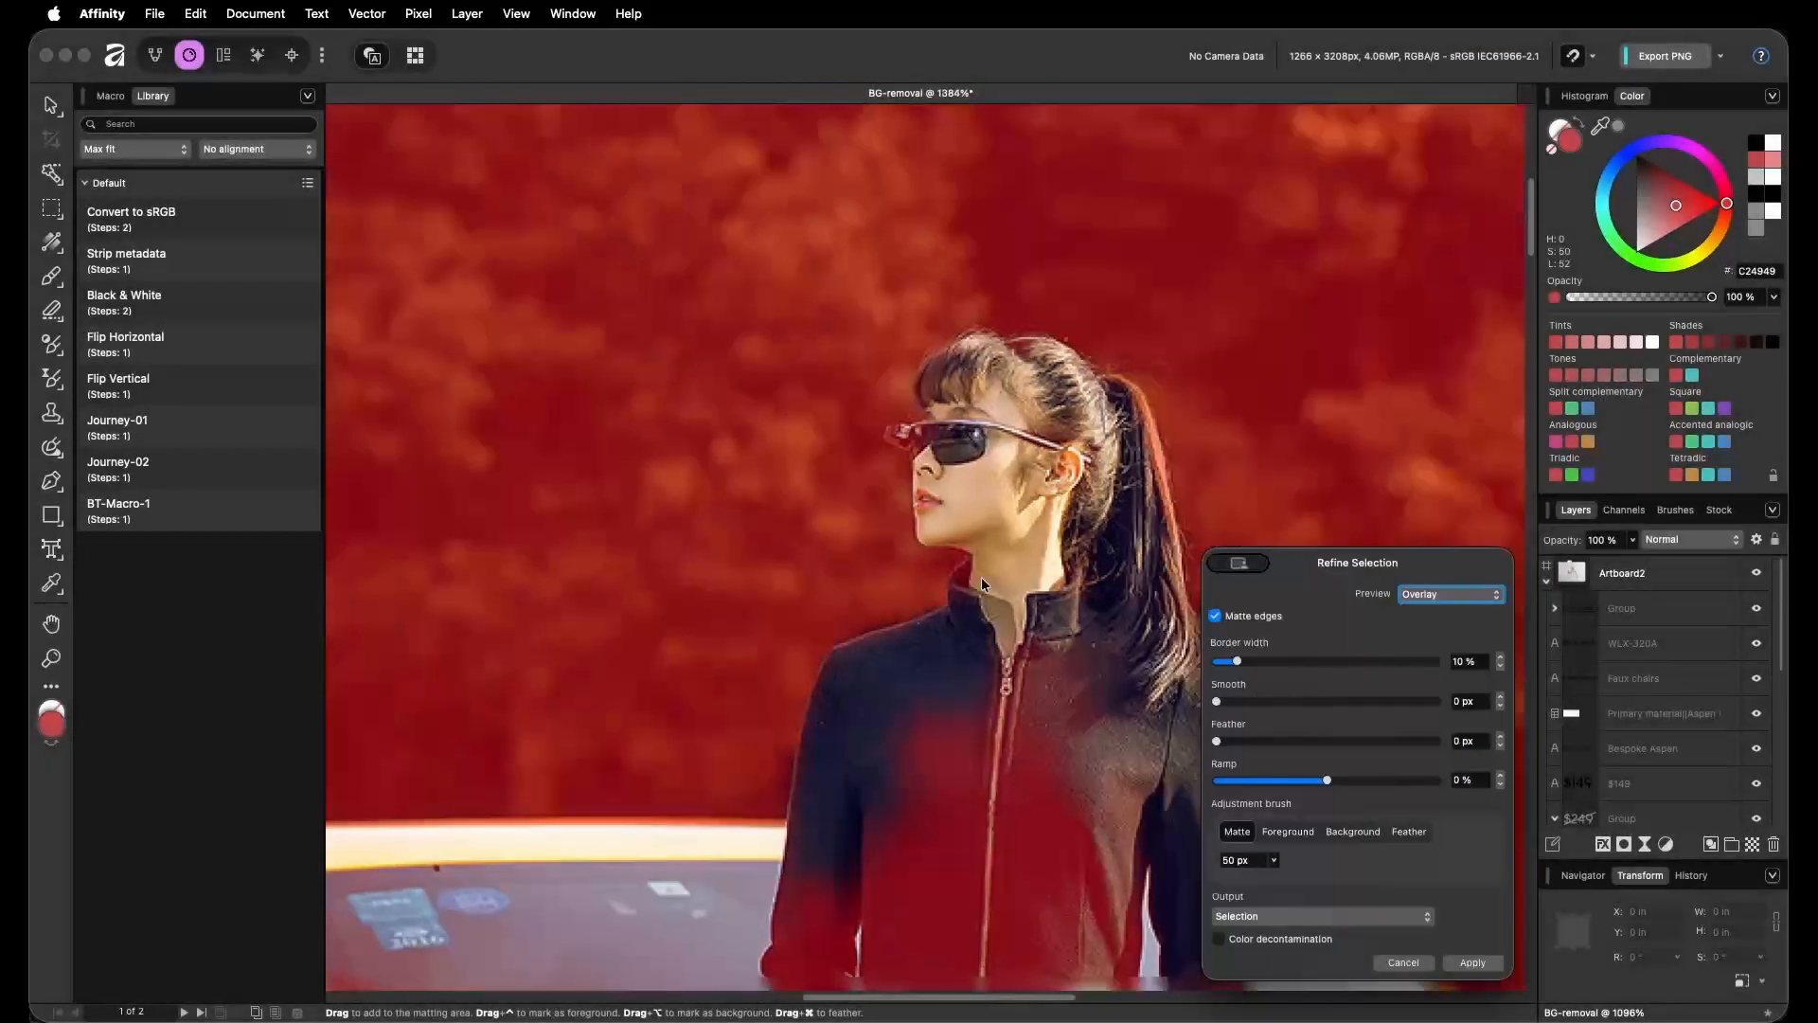
pyautogui.scroll(-4, 1004, 652)
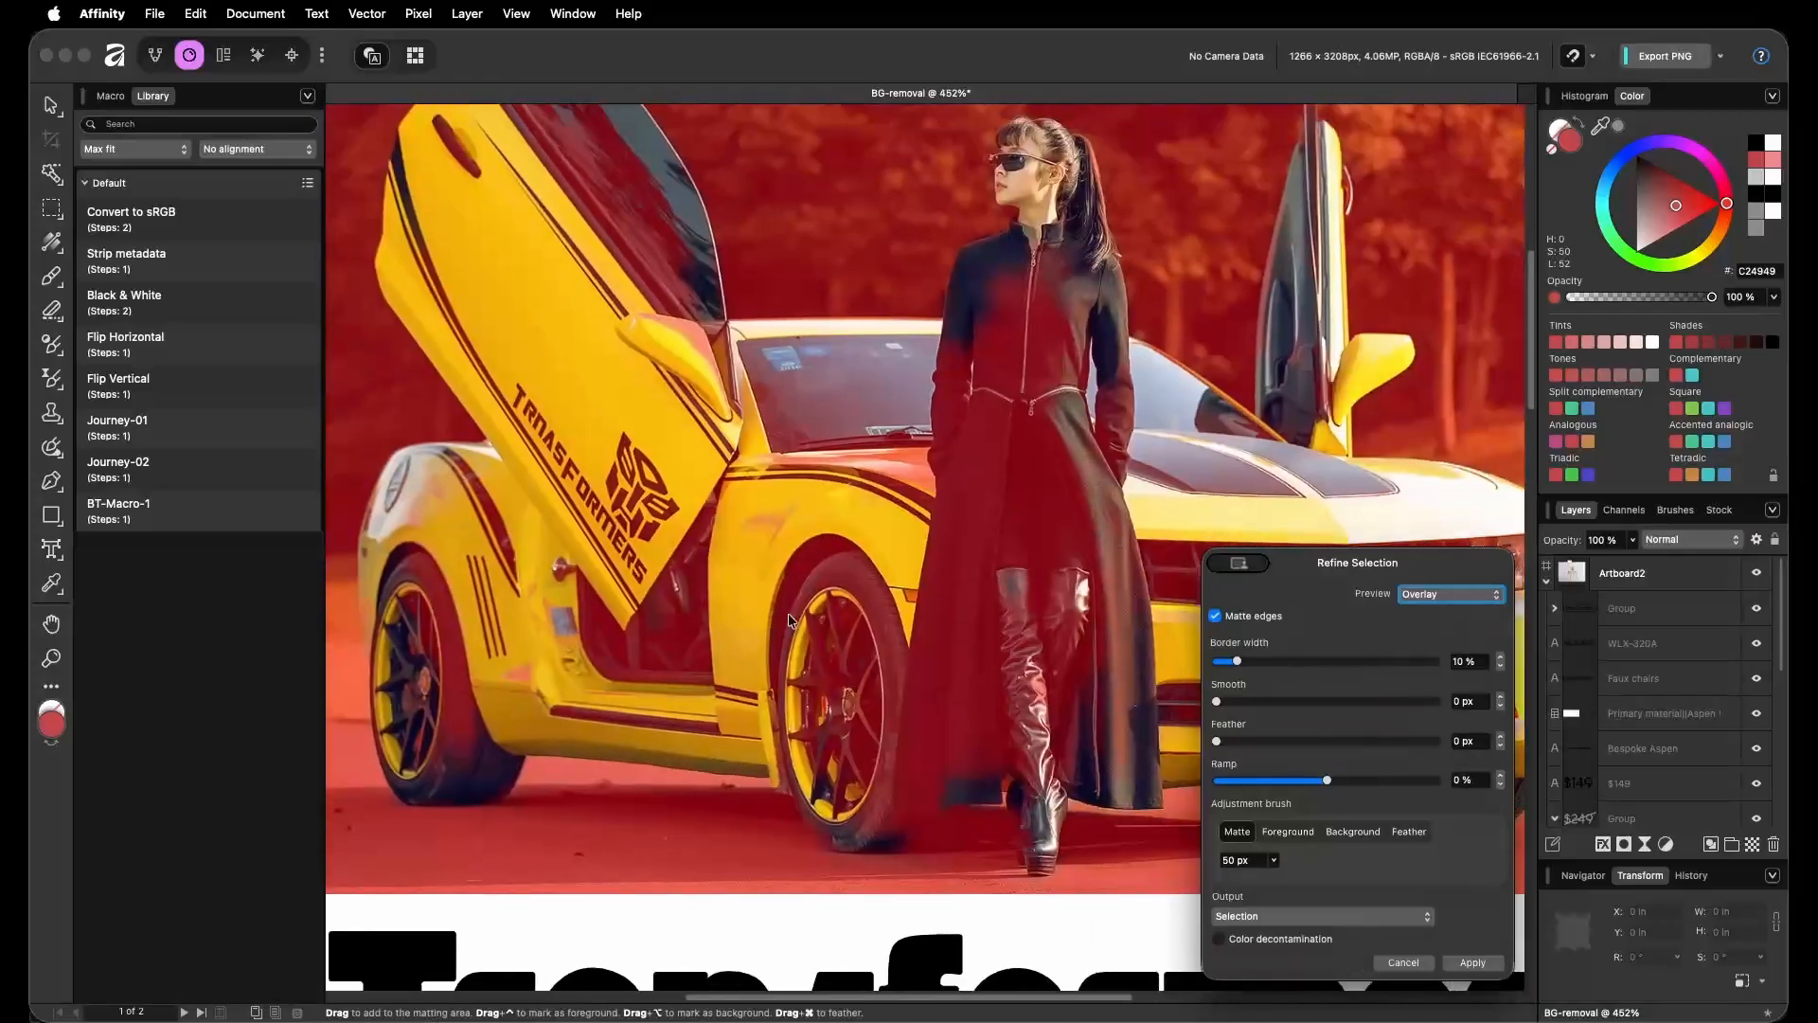
pyautogui.press('Escape')
pyautogui.hscroll(3, 931, 565)
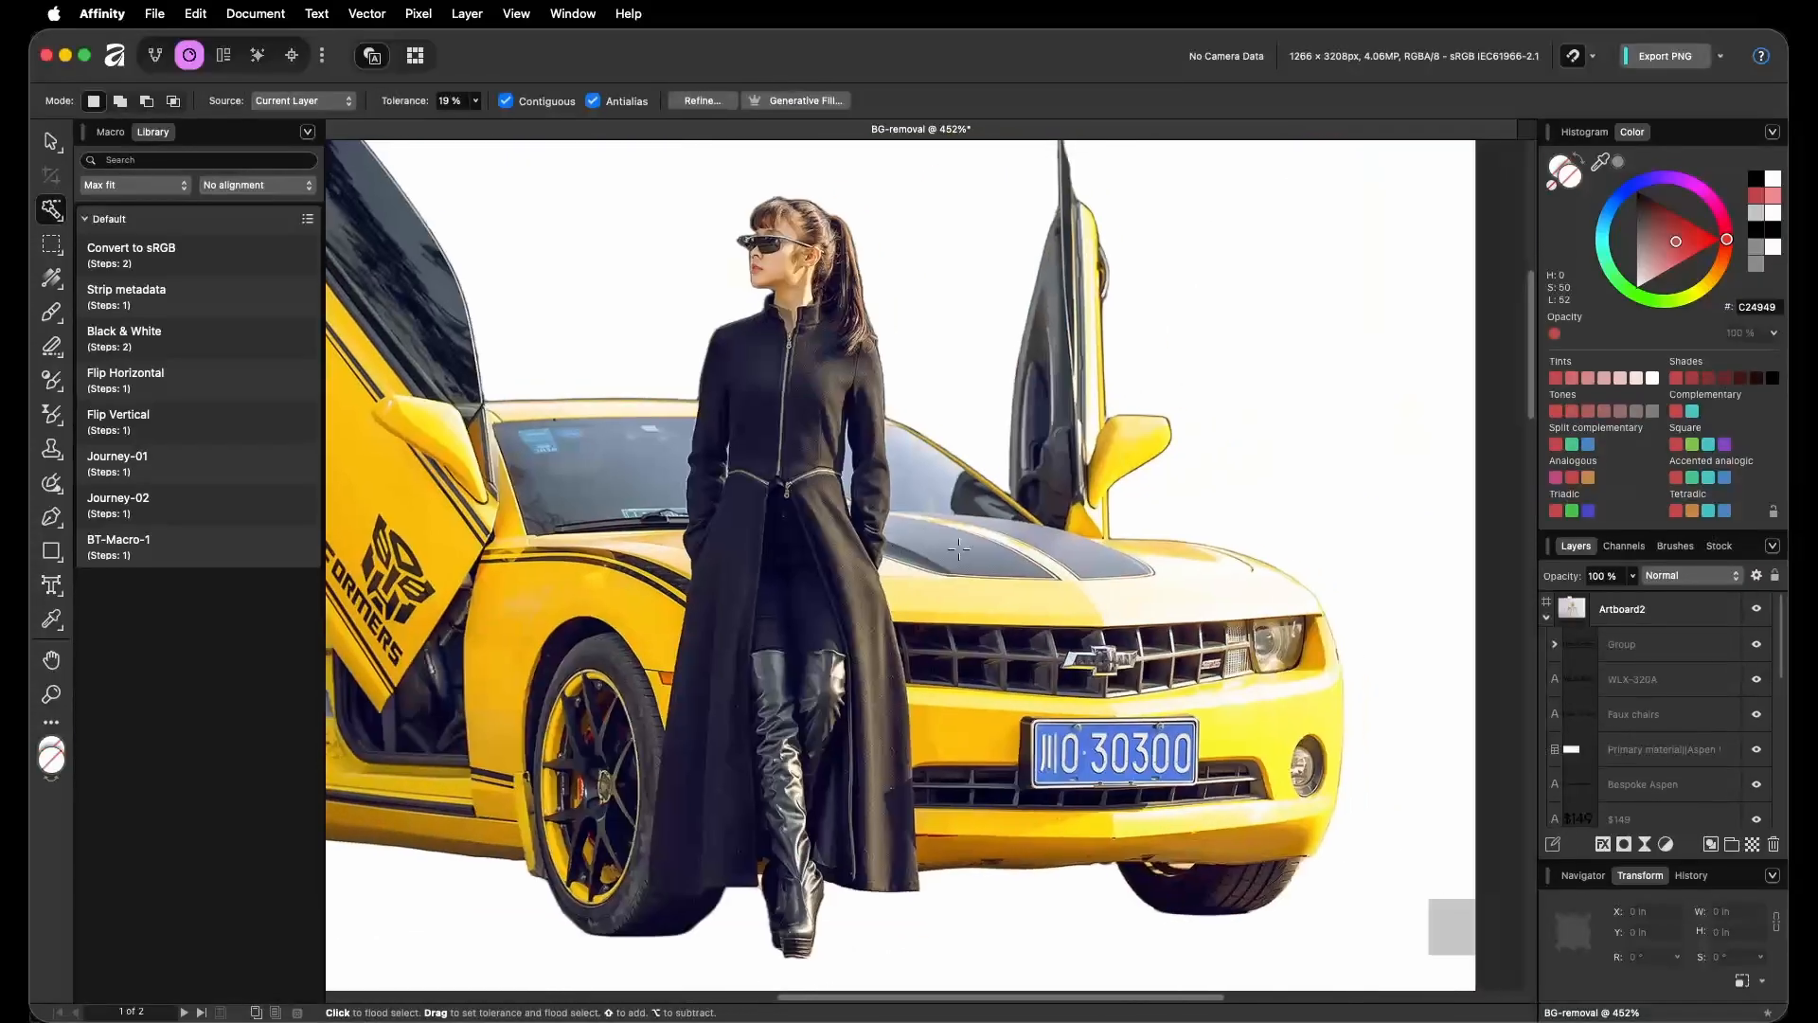
pyautogui.scroll(-2, 931, 565)
pyautogui.press('v')
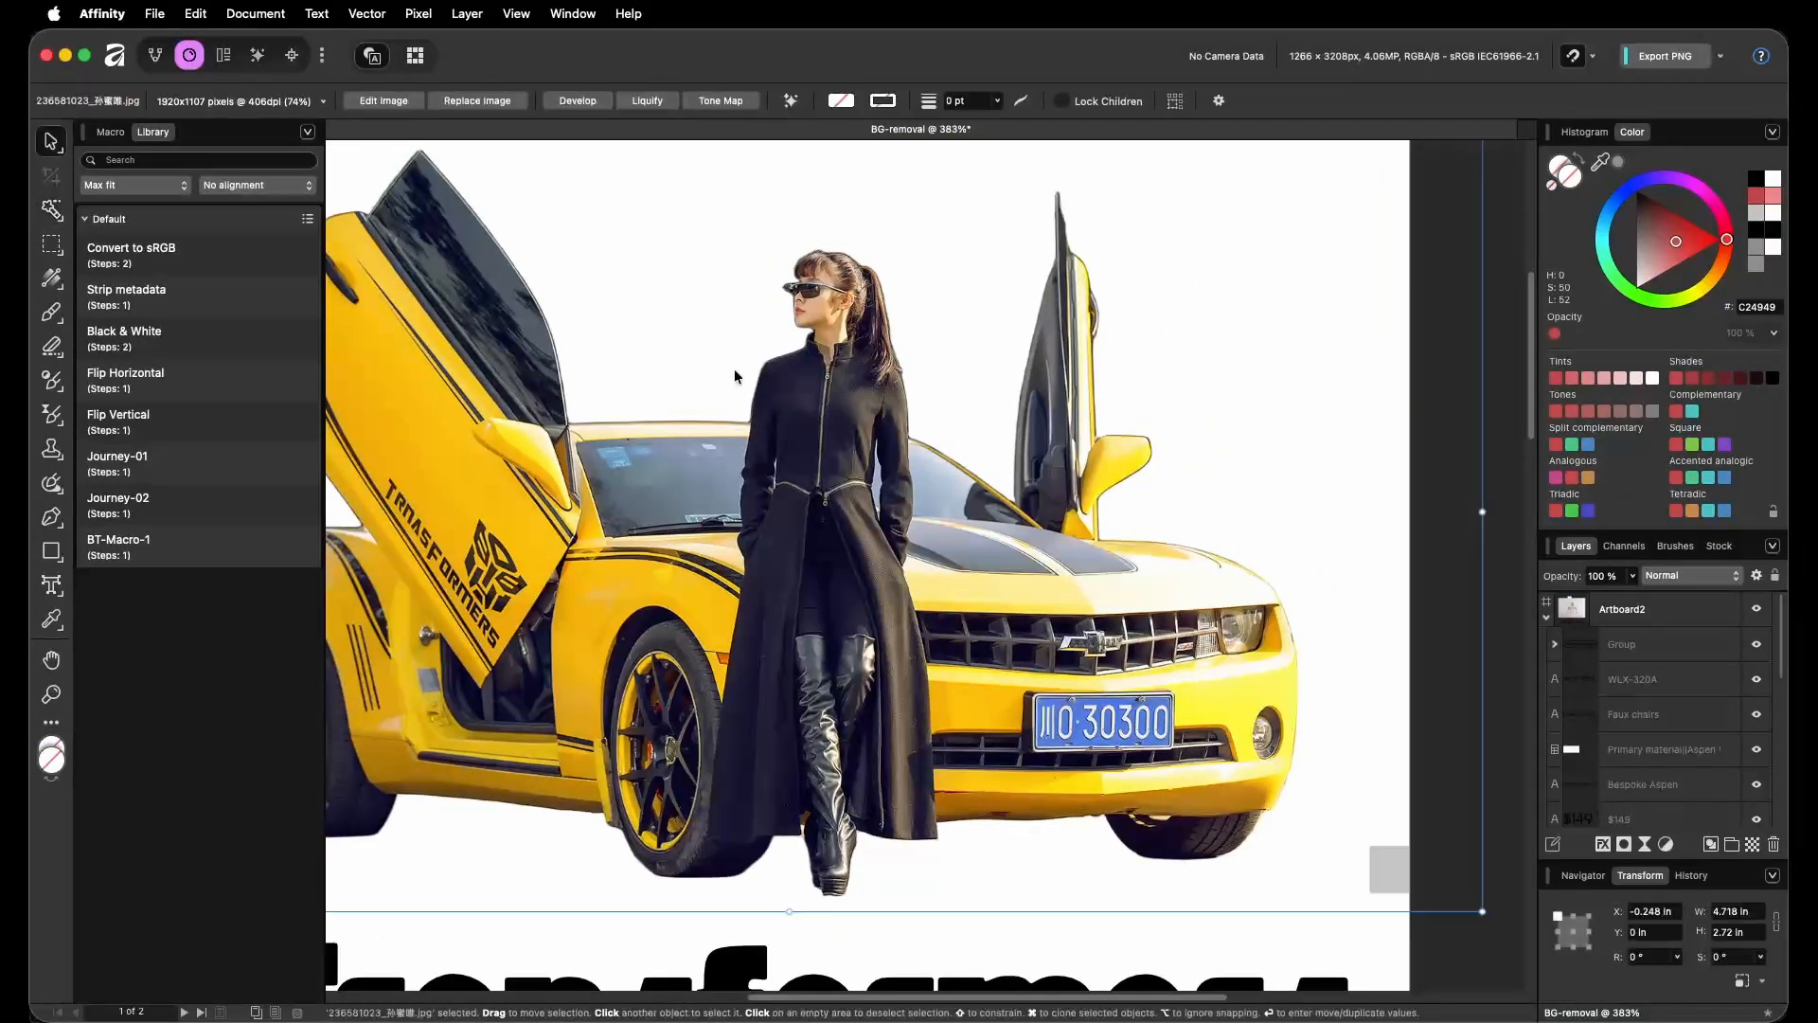
pyautogui.press('super+1')
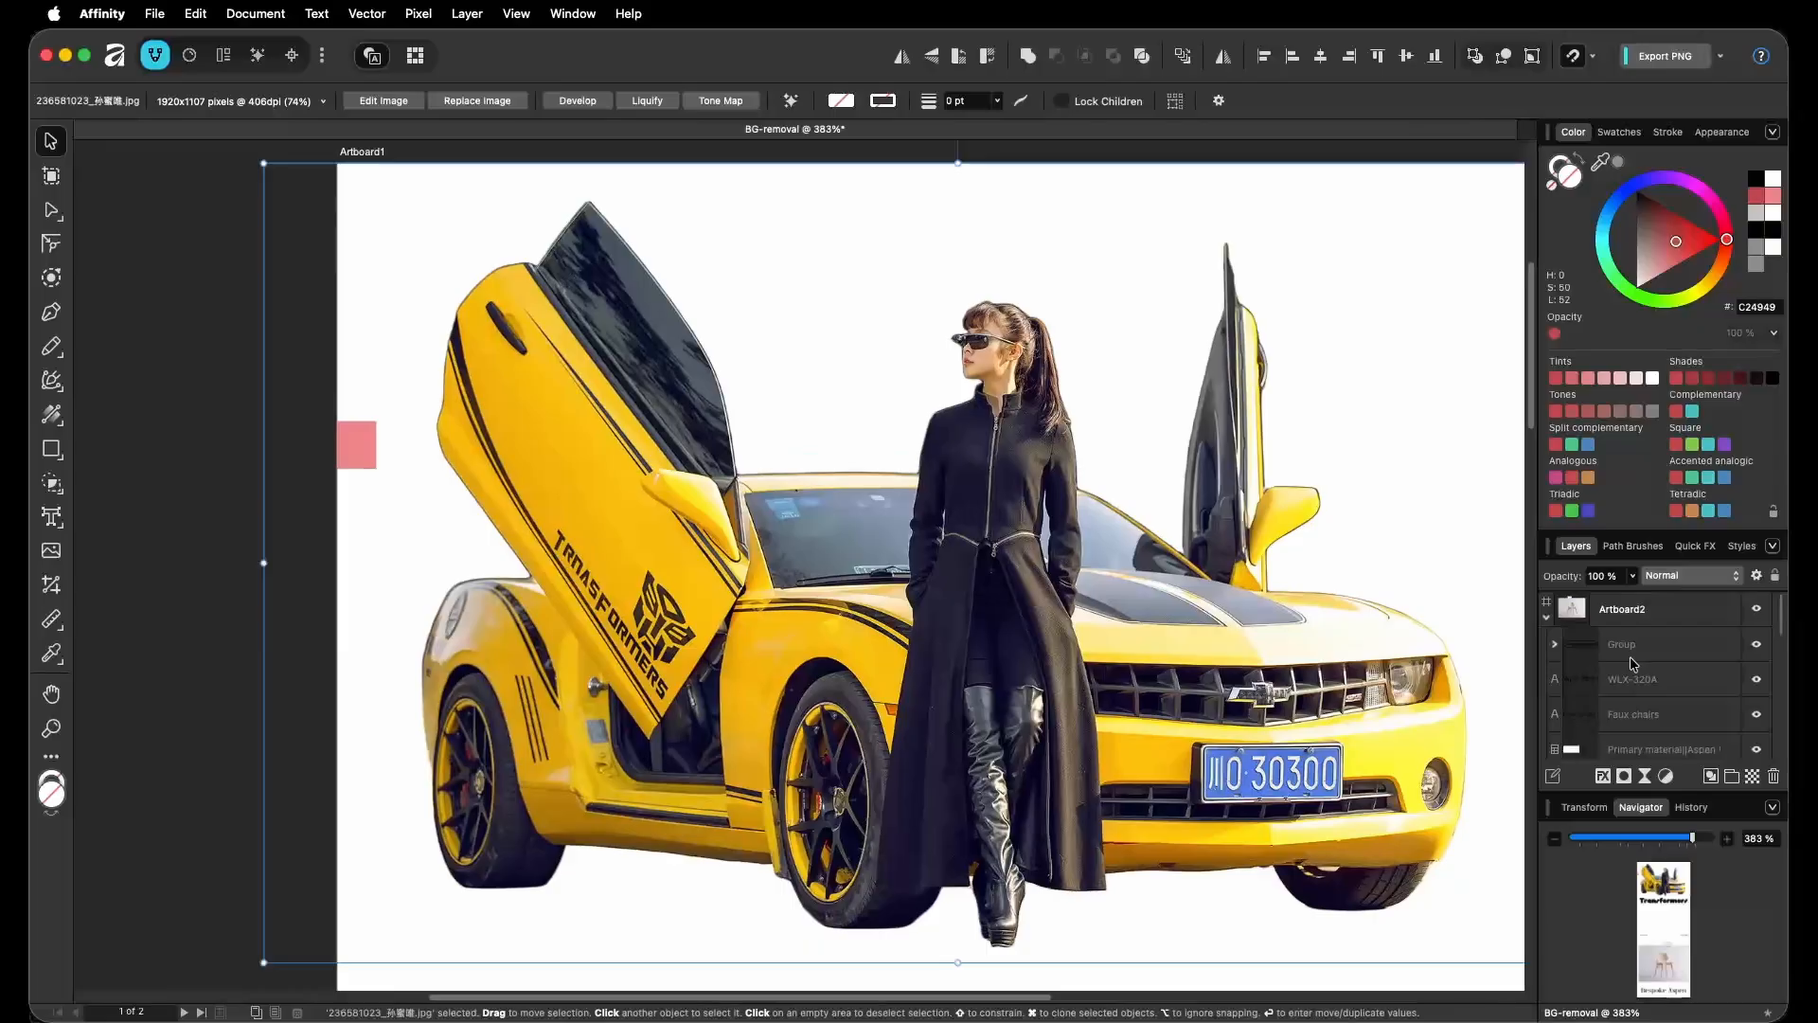
# Delete the mask from the upper copy of the car photo and move that copy behind the masked photo.
pyautogui.scroll(-5, 1633, 664)
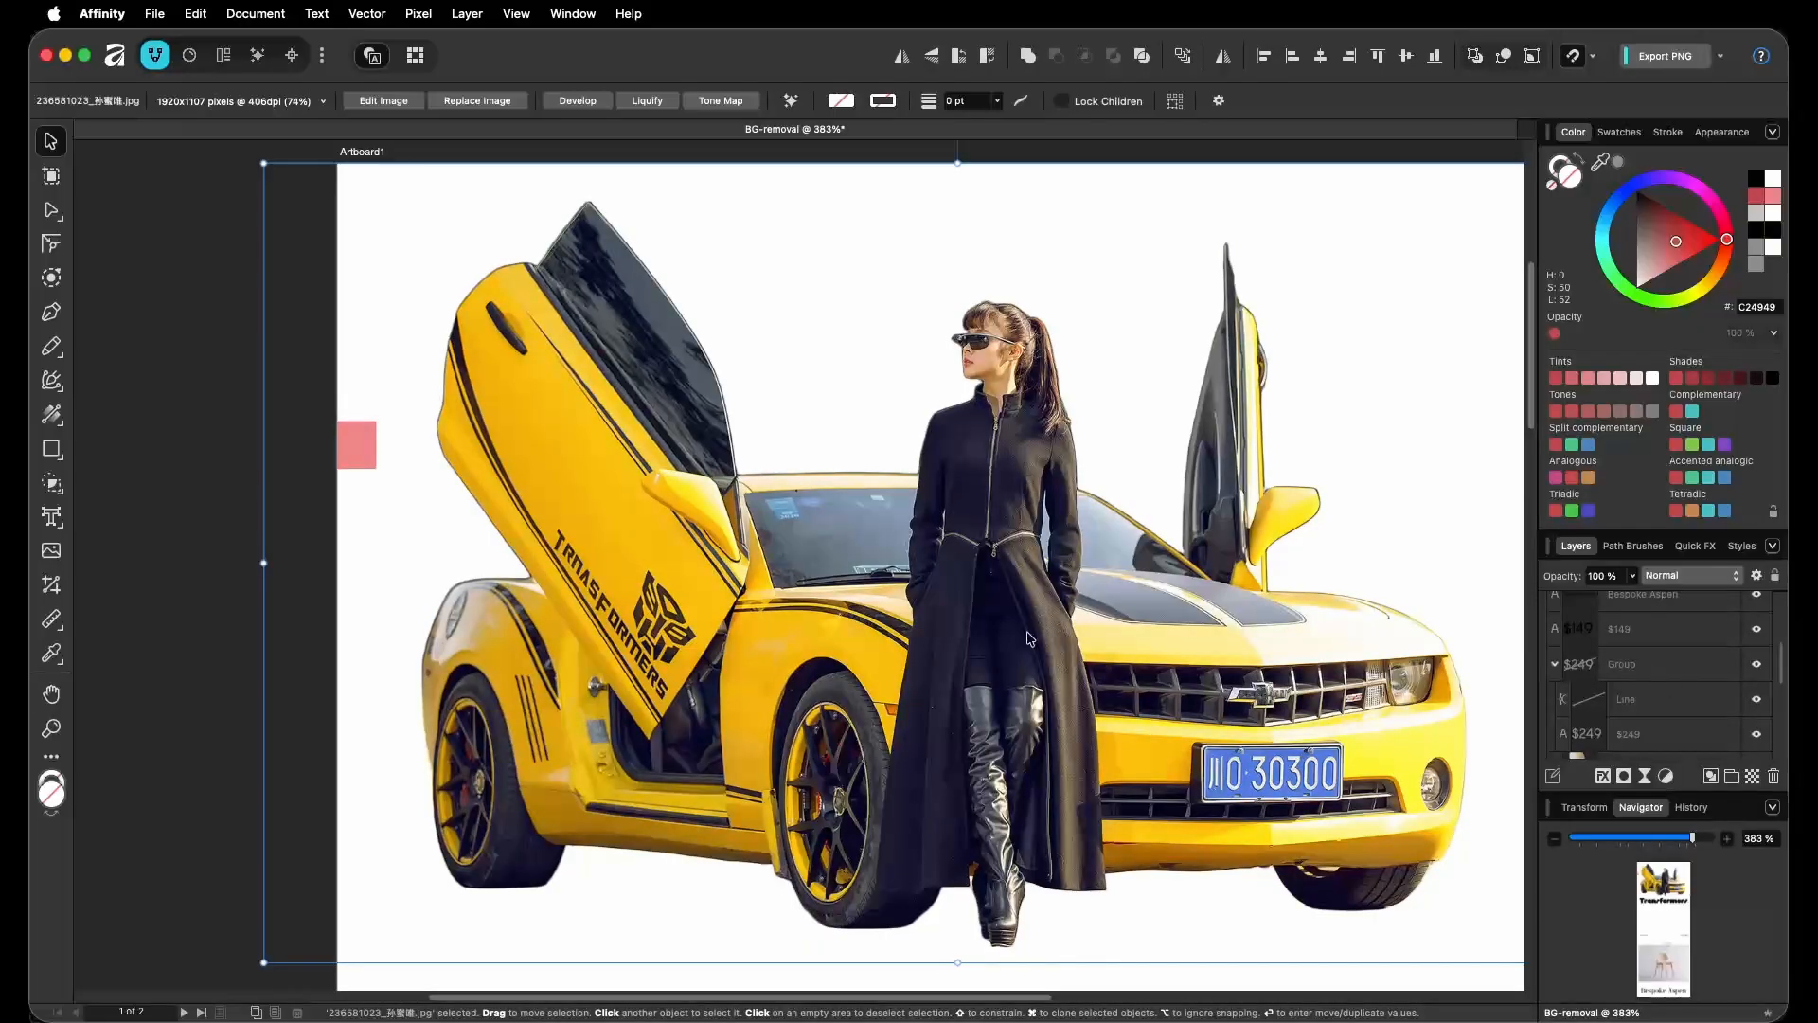
pyautogui.press('super+j')
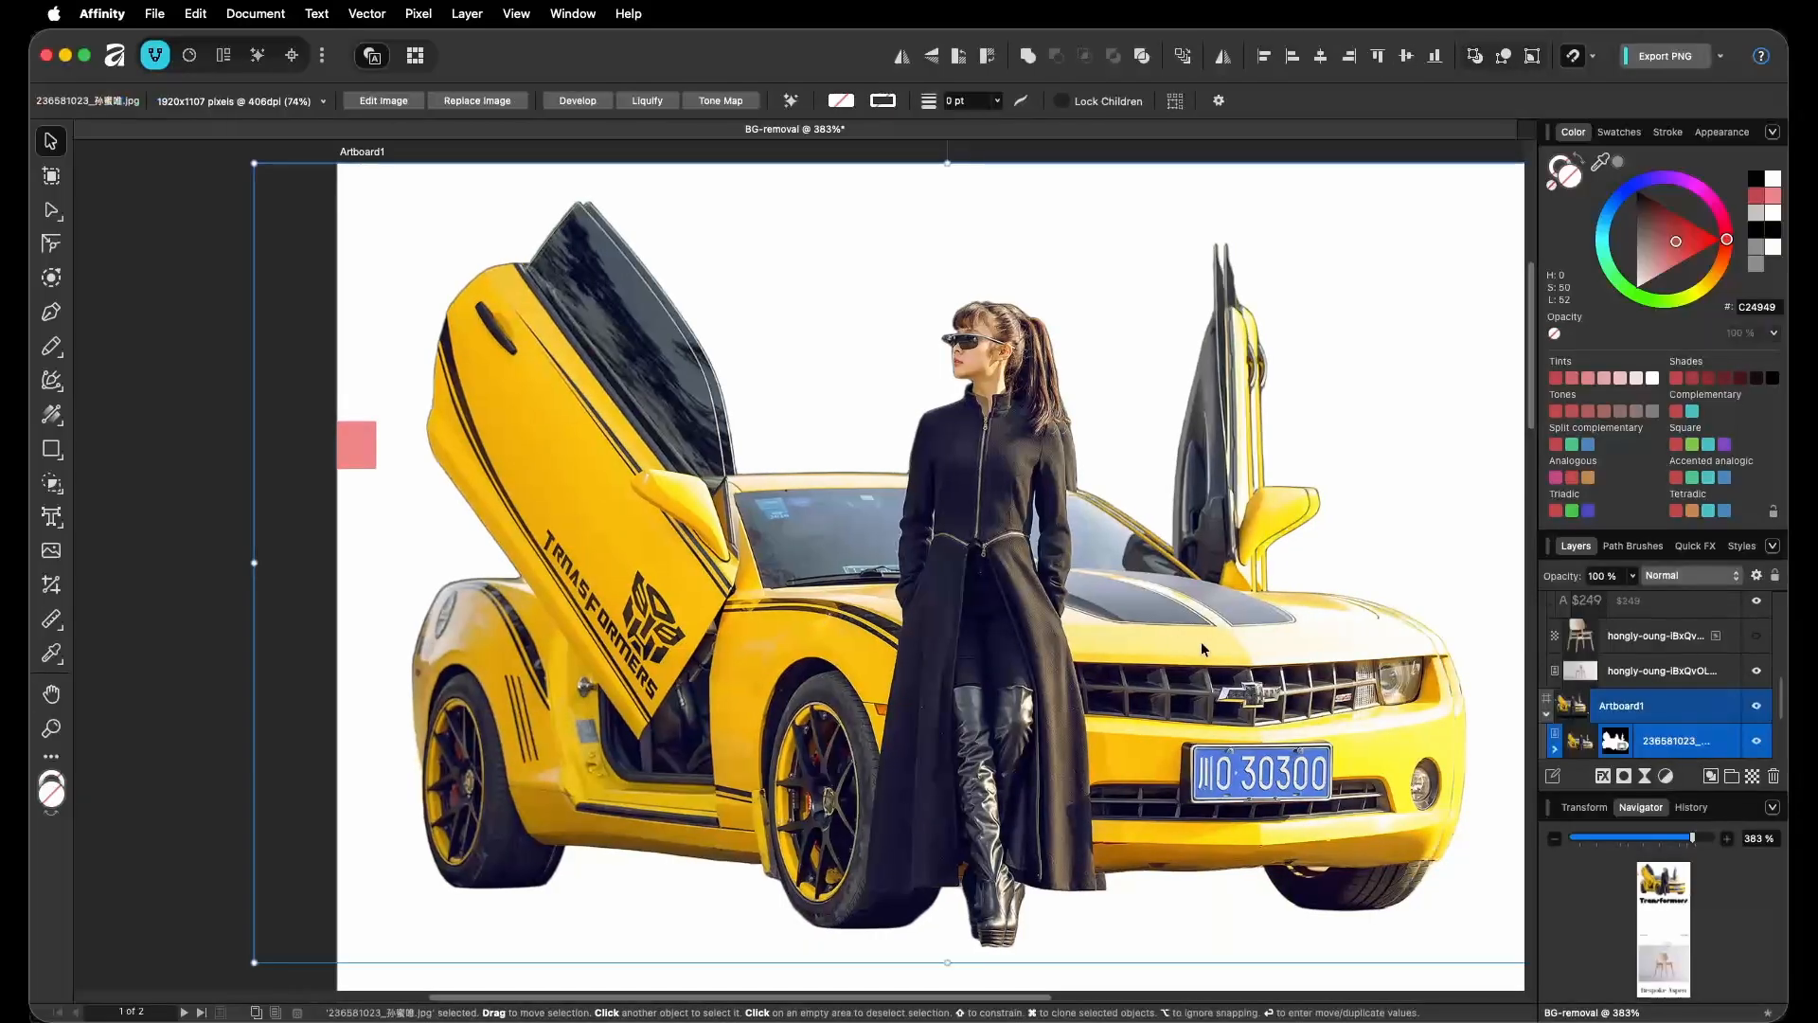
pyautogui.scroll(-3, 1604, 693)
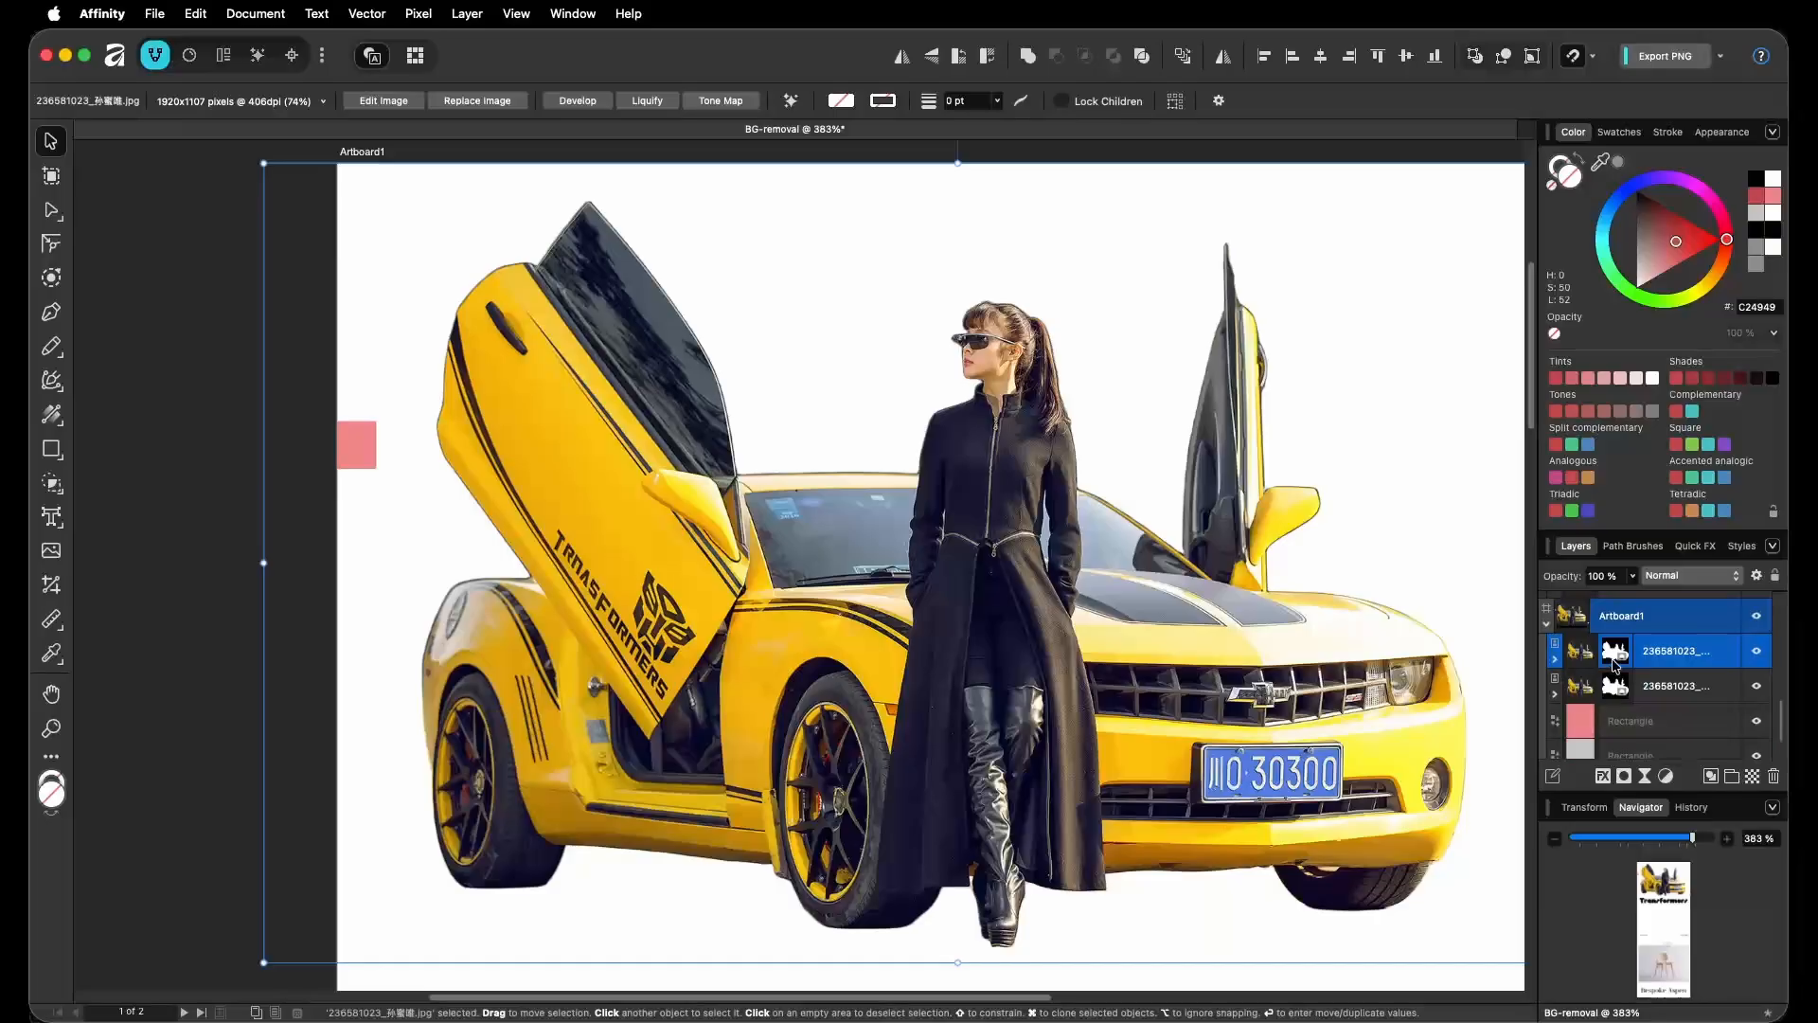
pyautogui.click(1614, 660)
pyautogui.press('Delete')
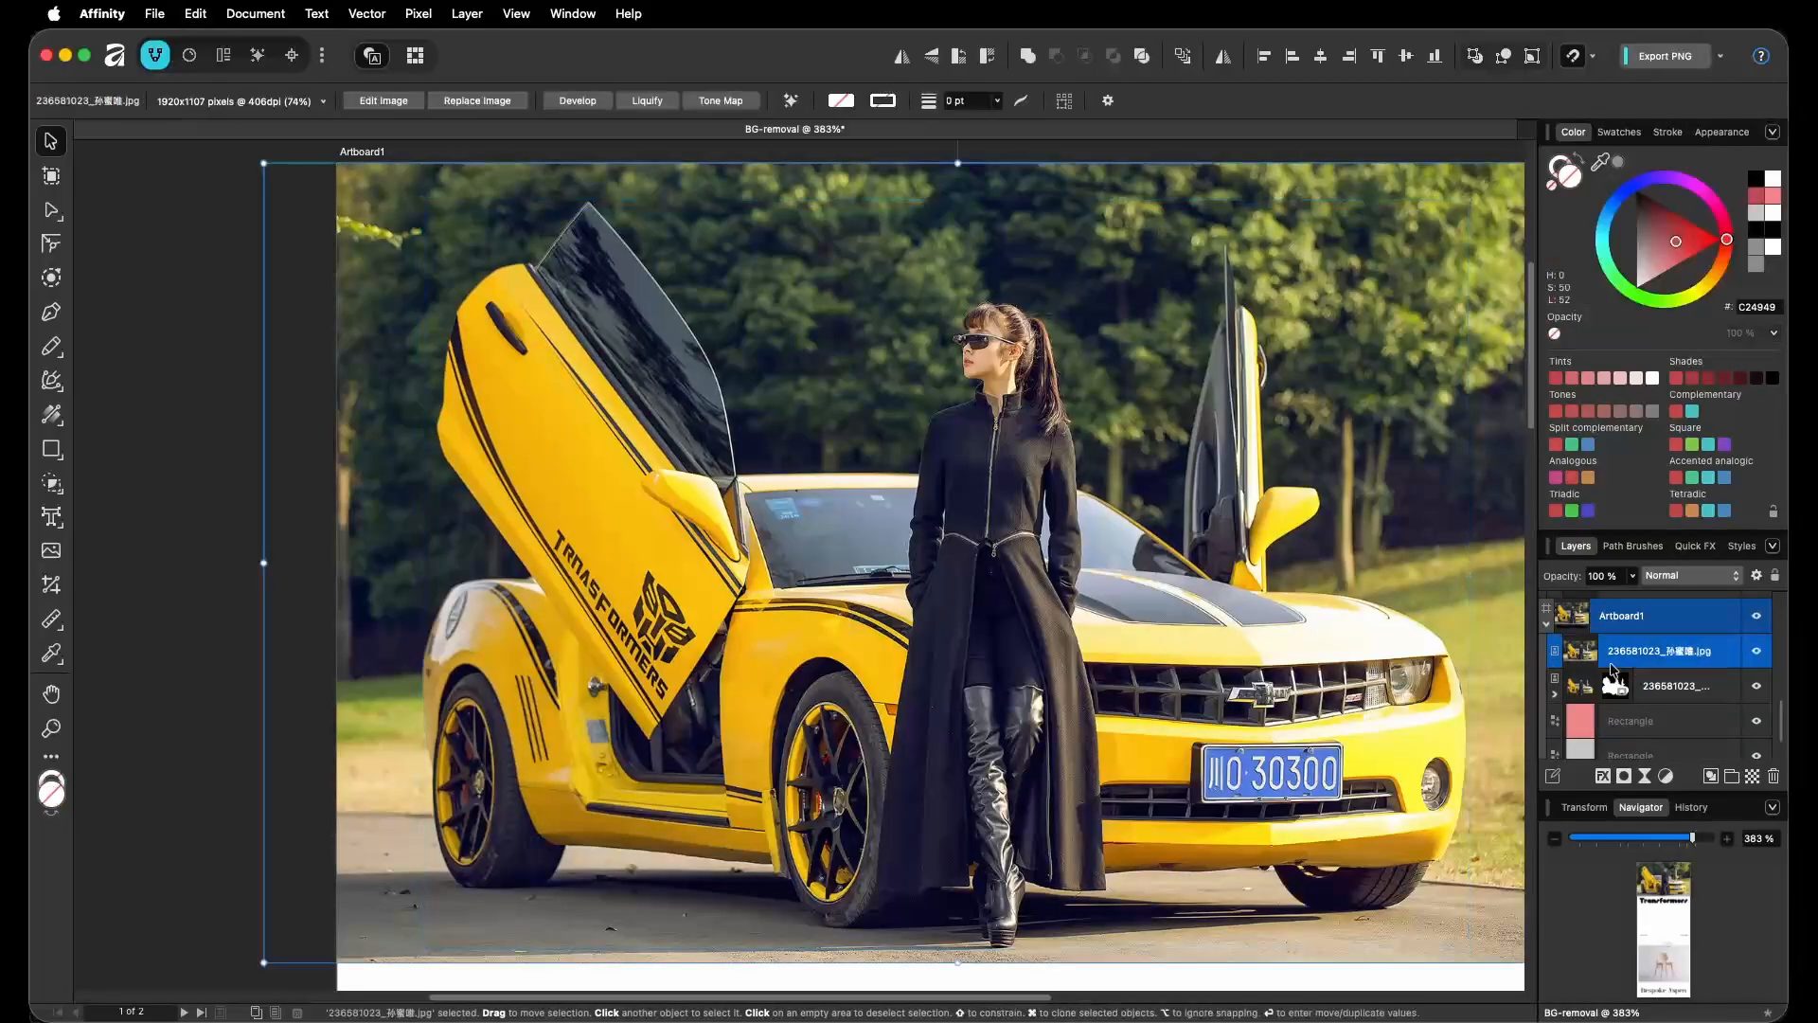
pyautogui.scroll(-2, 1213, 594)
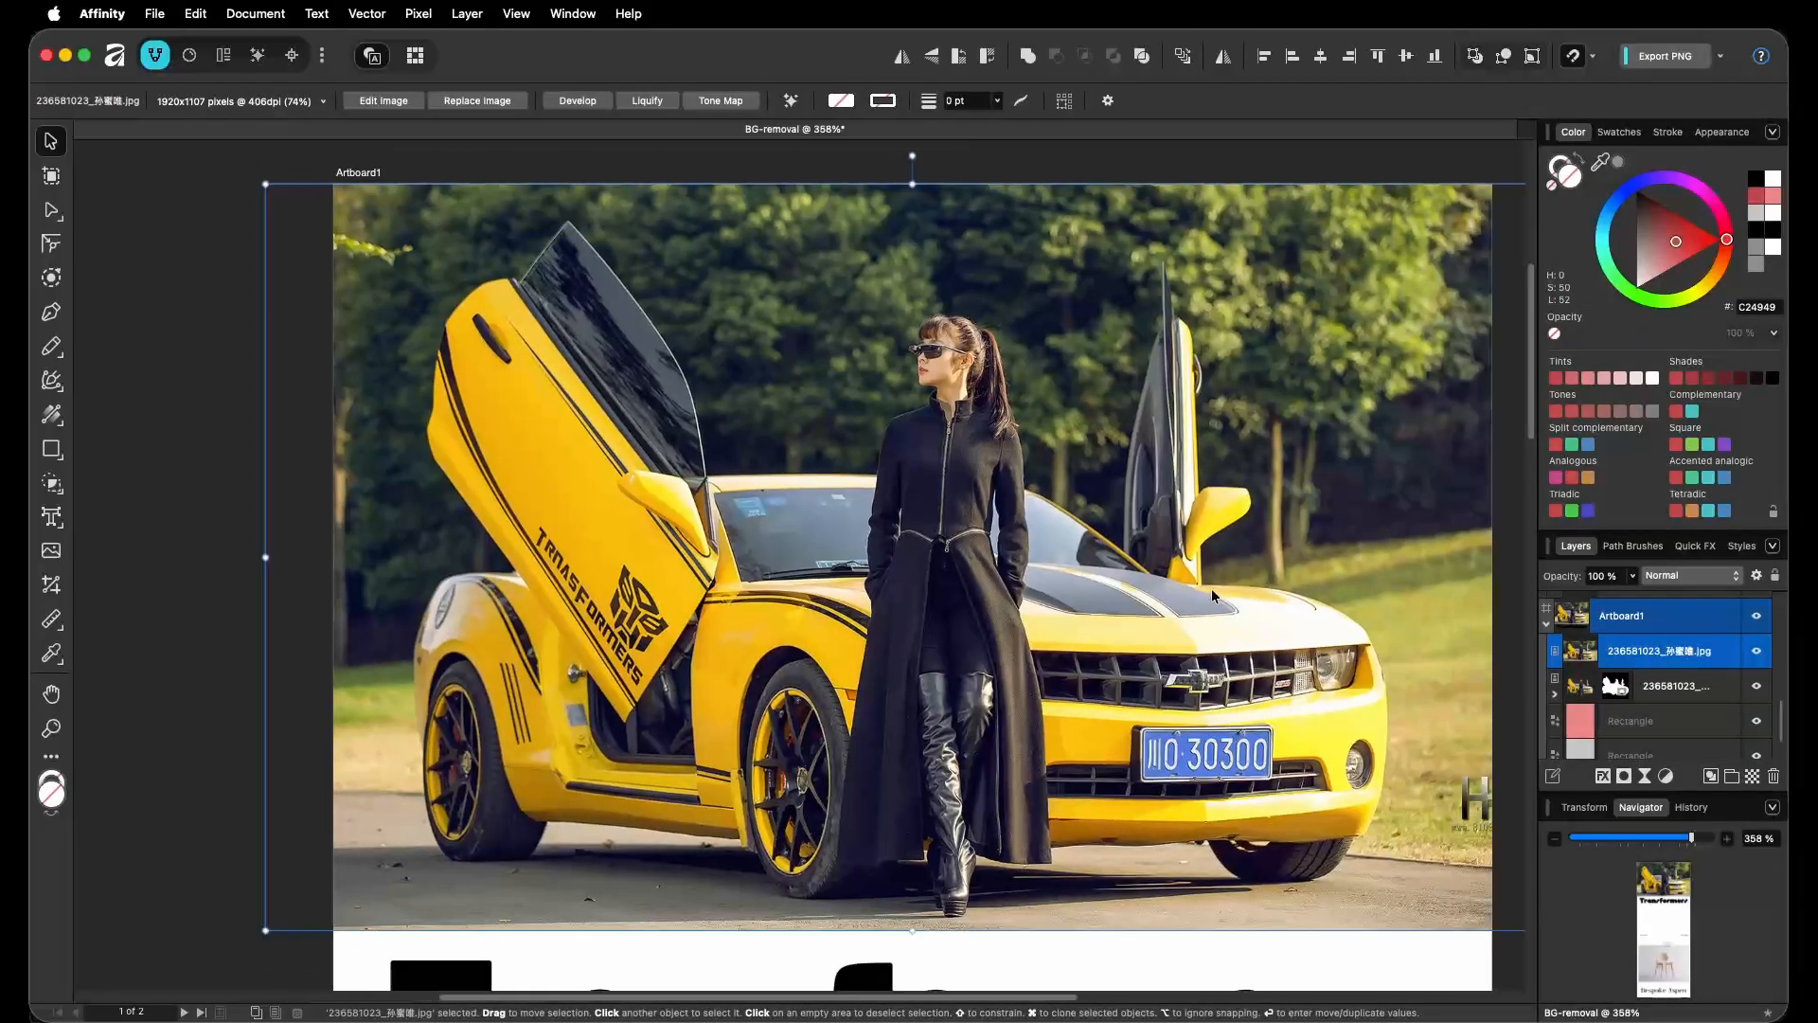
pyautogui.press('super+[')
pyautogui.hscroll(3, 98, 586)
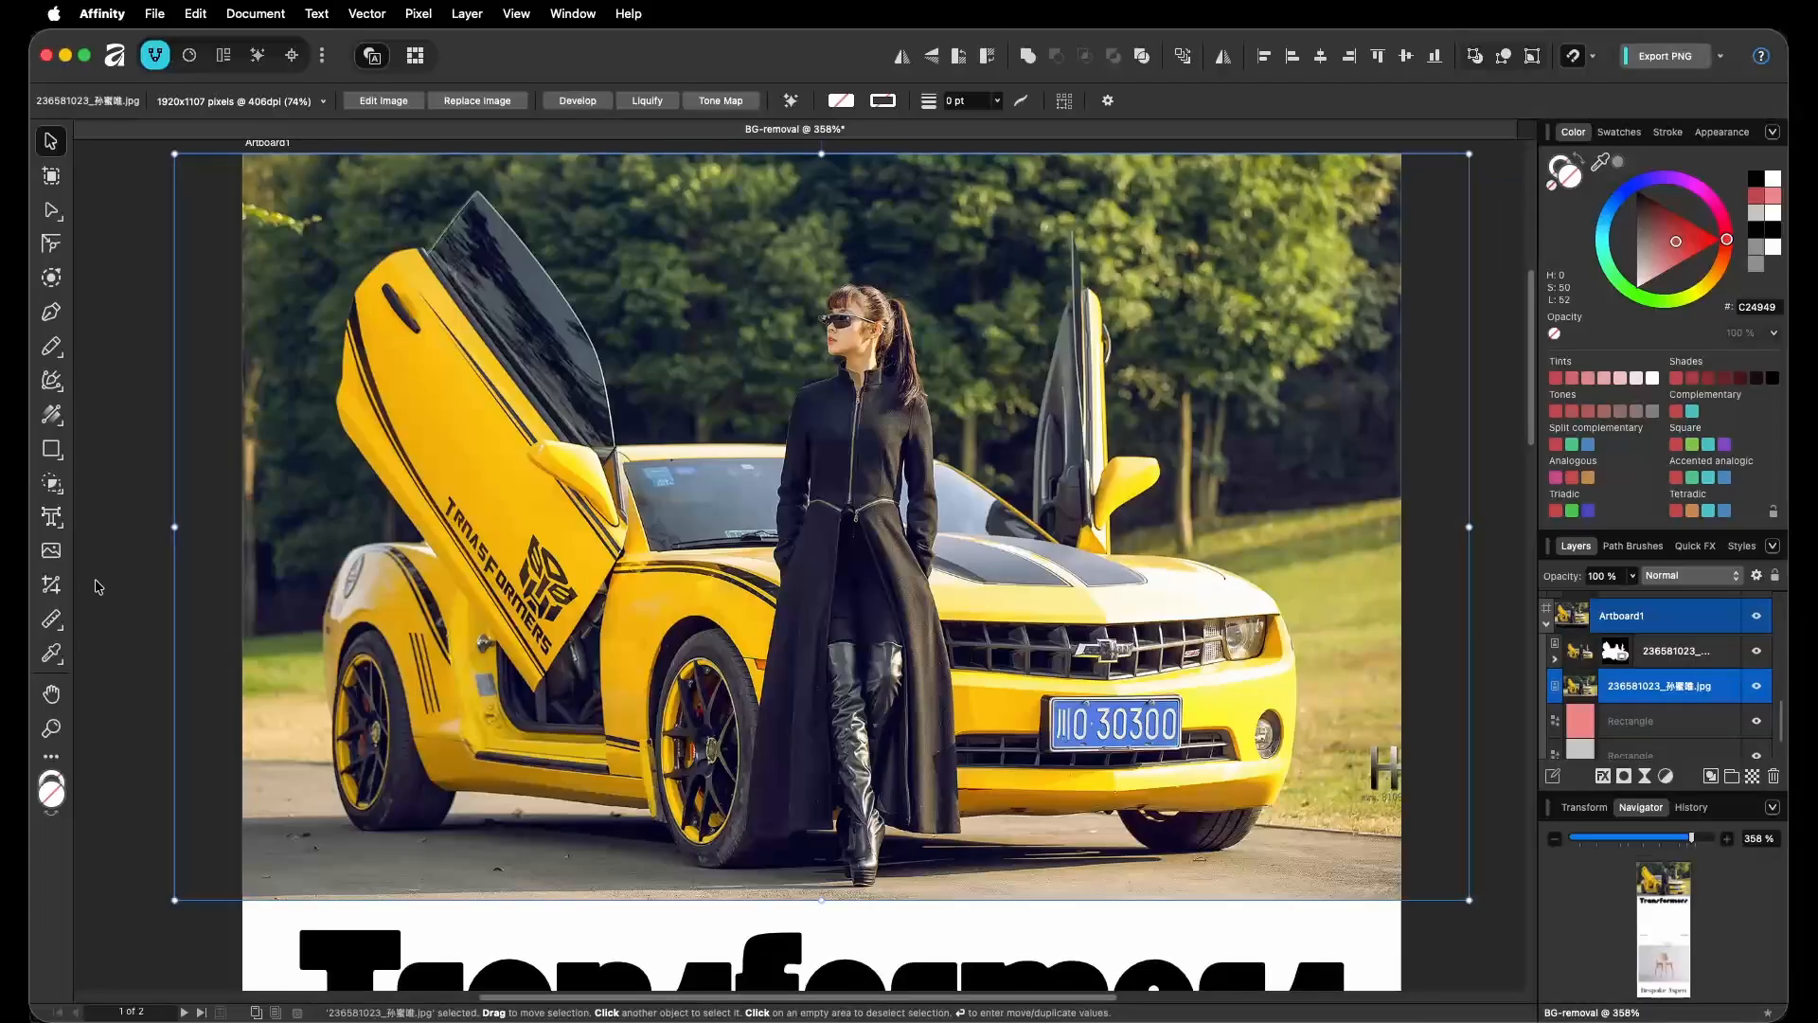
# Crop the unmasked background photo on all sides so the doors, woman's head, wheels and boots extend beyond it.
pyautogui.click(51, 587)
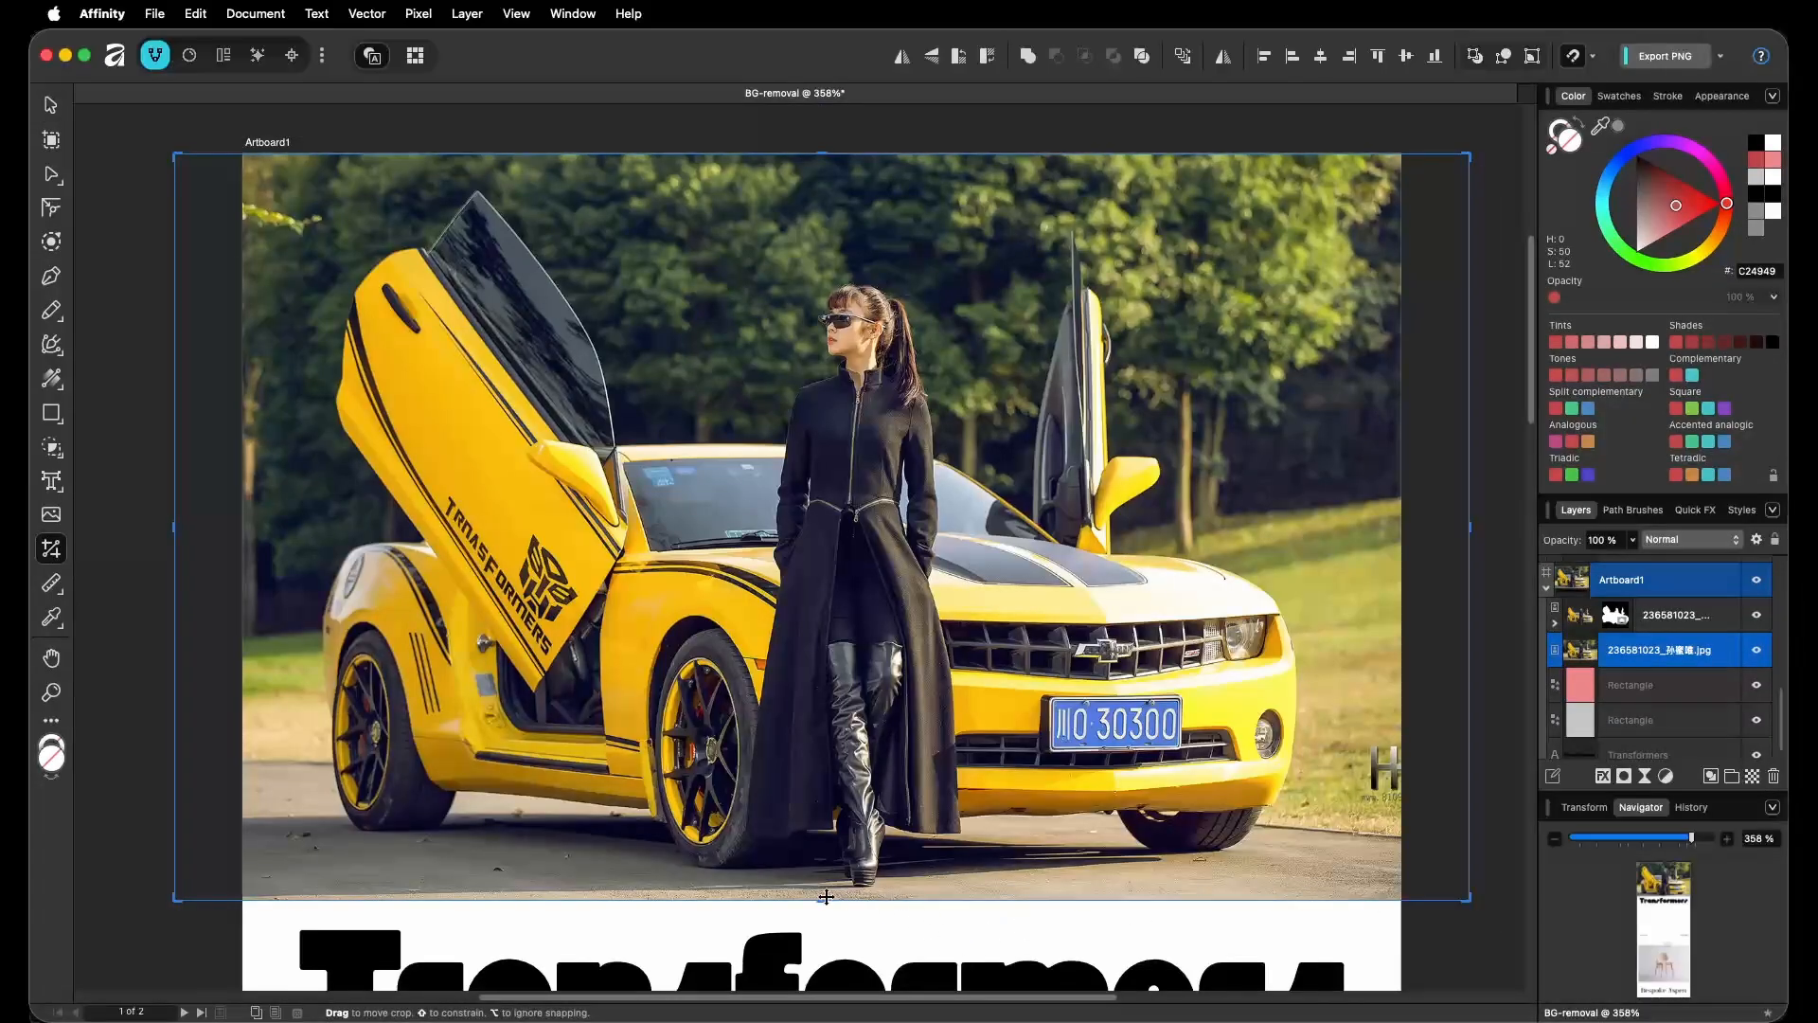
pyautogui.moveTo(822, 899); pyautogui.dragTo(1006, 837)
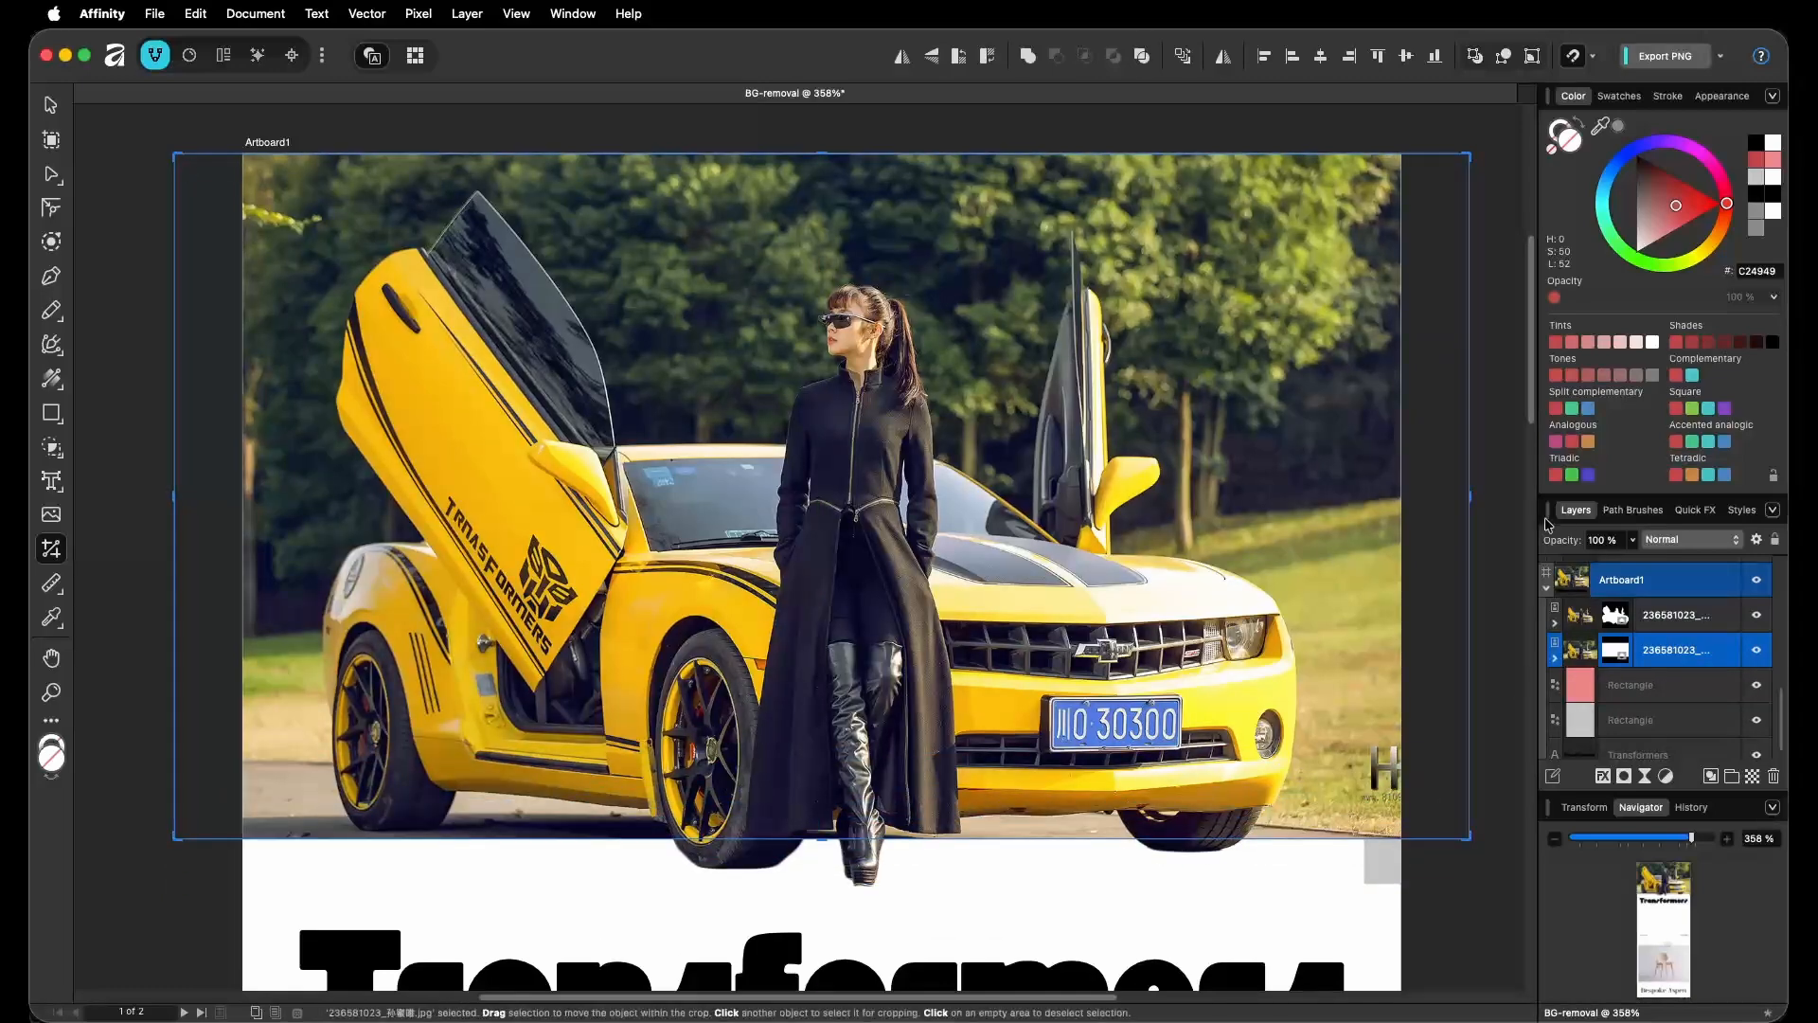
pyautogui.moveTo(1469, 495); pyautogui.dragTo(1364, 520)
pyautogui.moveTo(174, 154); pyautogui.dragTo(282, 395)
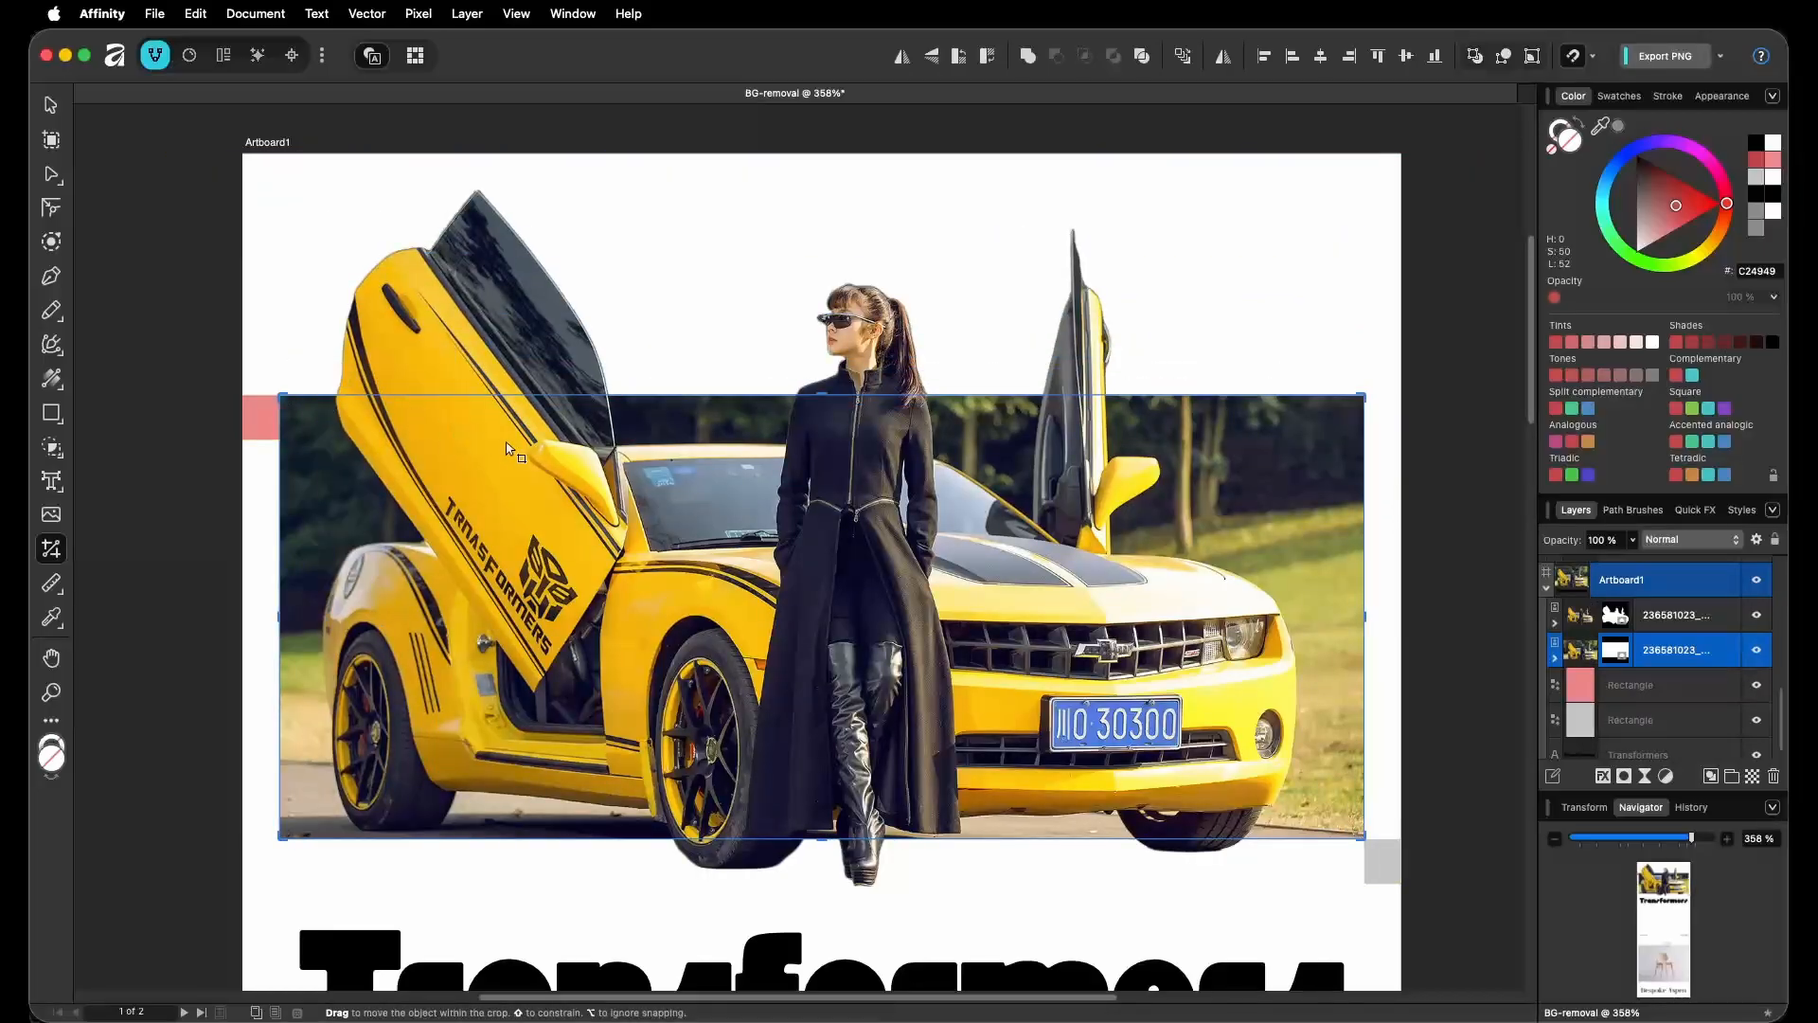
pyautogui.press('v')
pyautogui.scroll(-3, 653, 430)
pyautogui.click(284, 438)
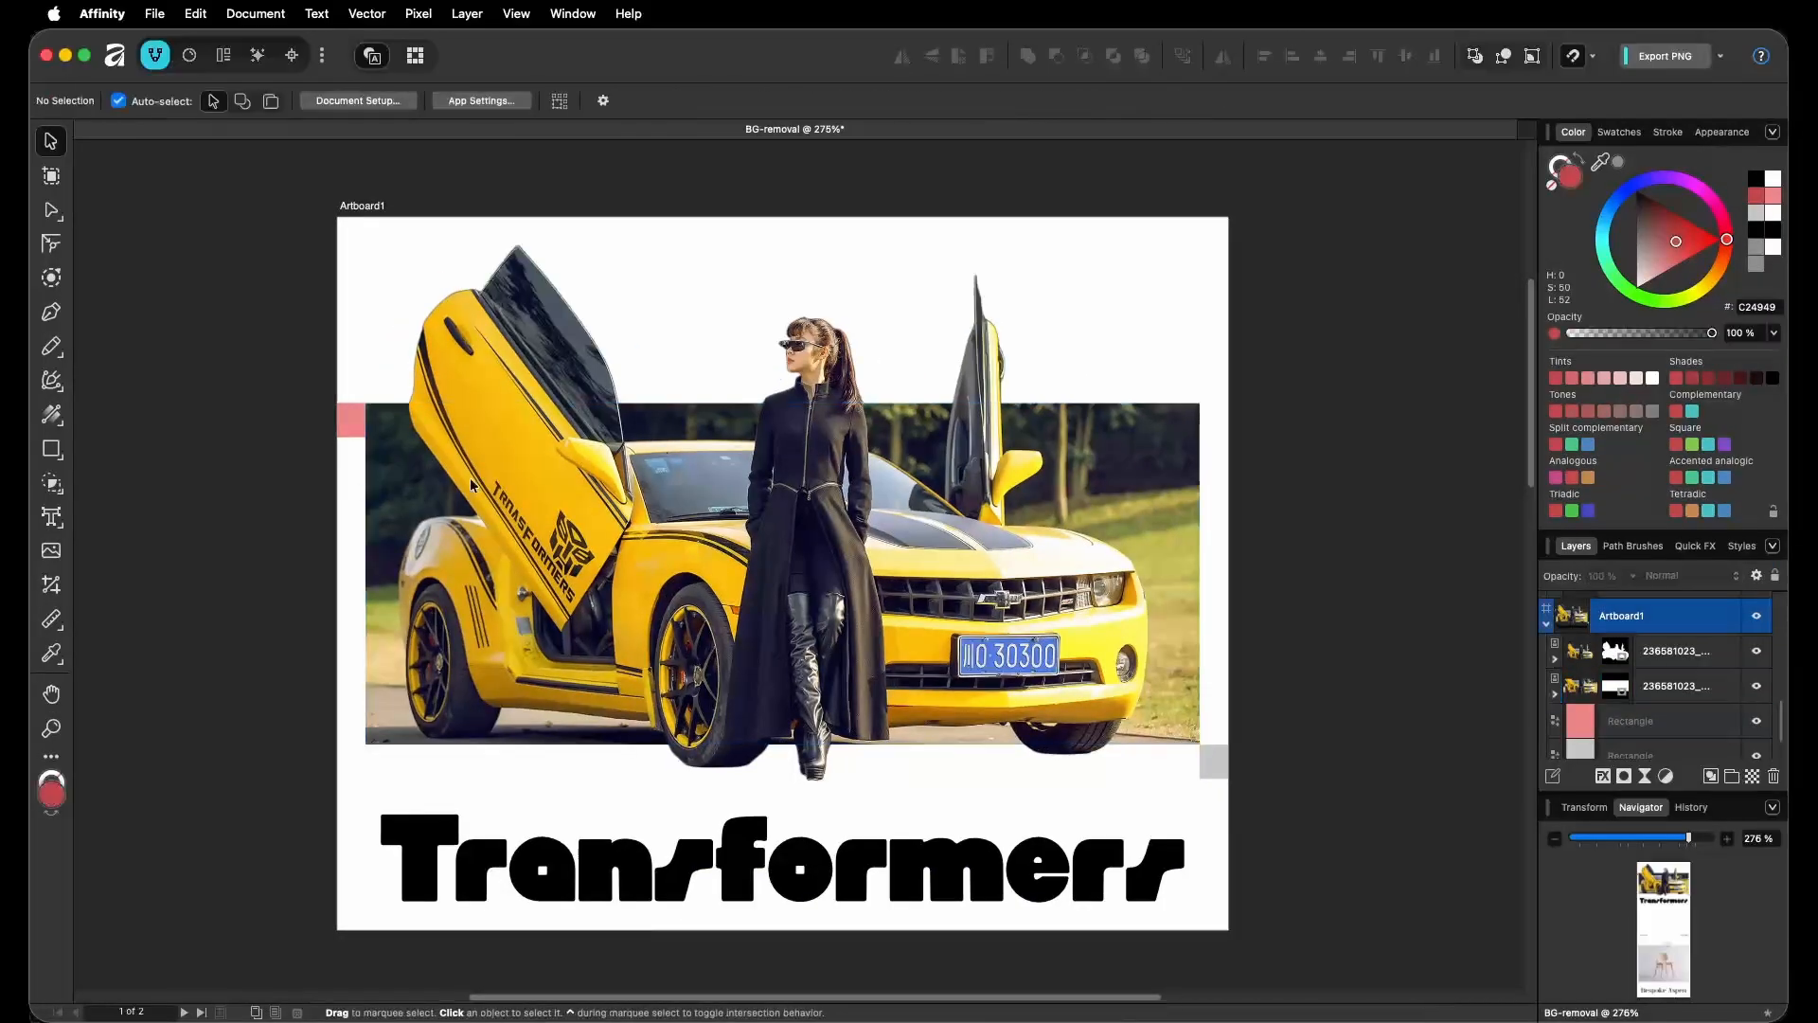
# Examine where the wheels, boots, doors and woman's head overlap the edges of the cropped background.
pyautogui.scroll(5, 742, 724)
pyautogui.scroll(3, 782, 698)
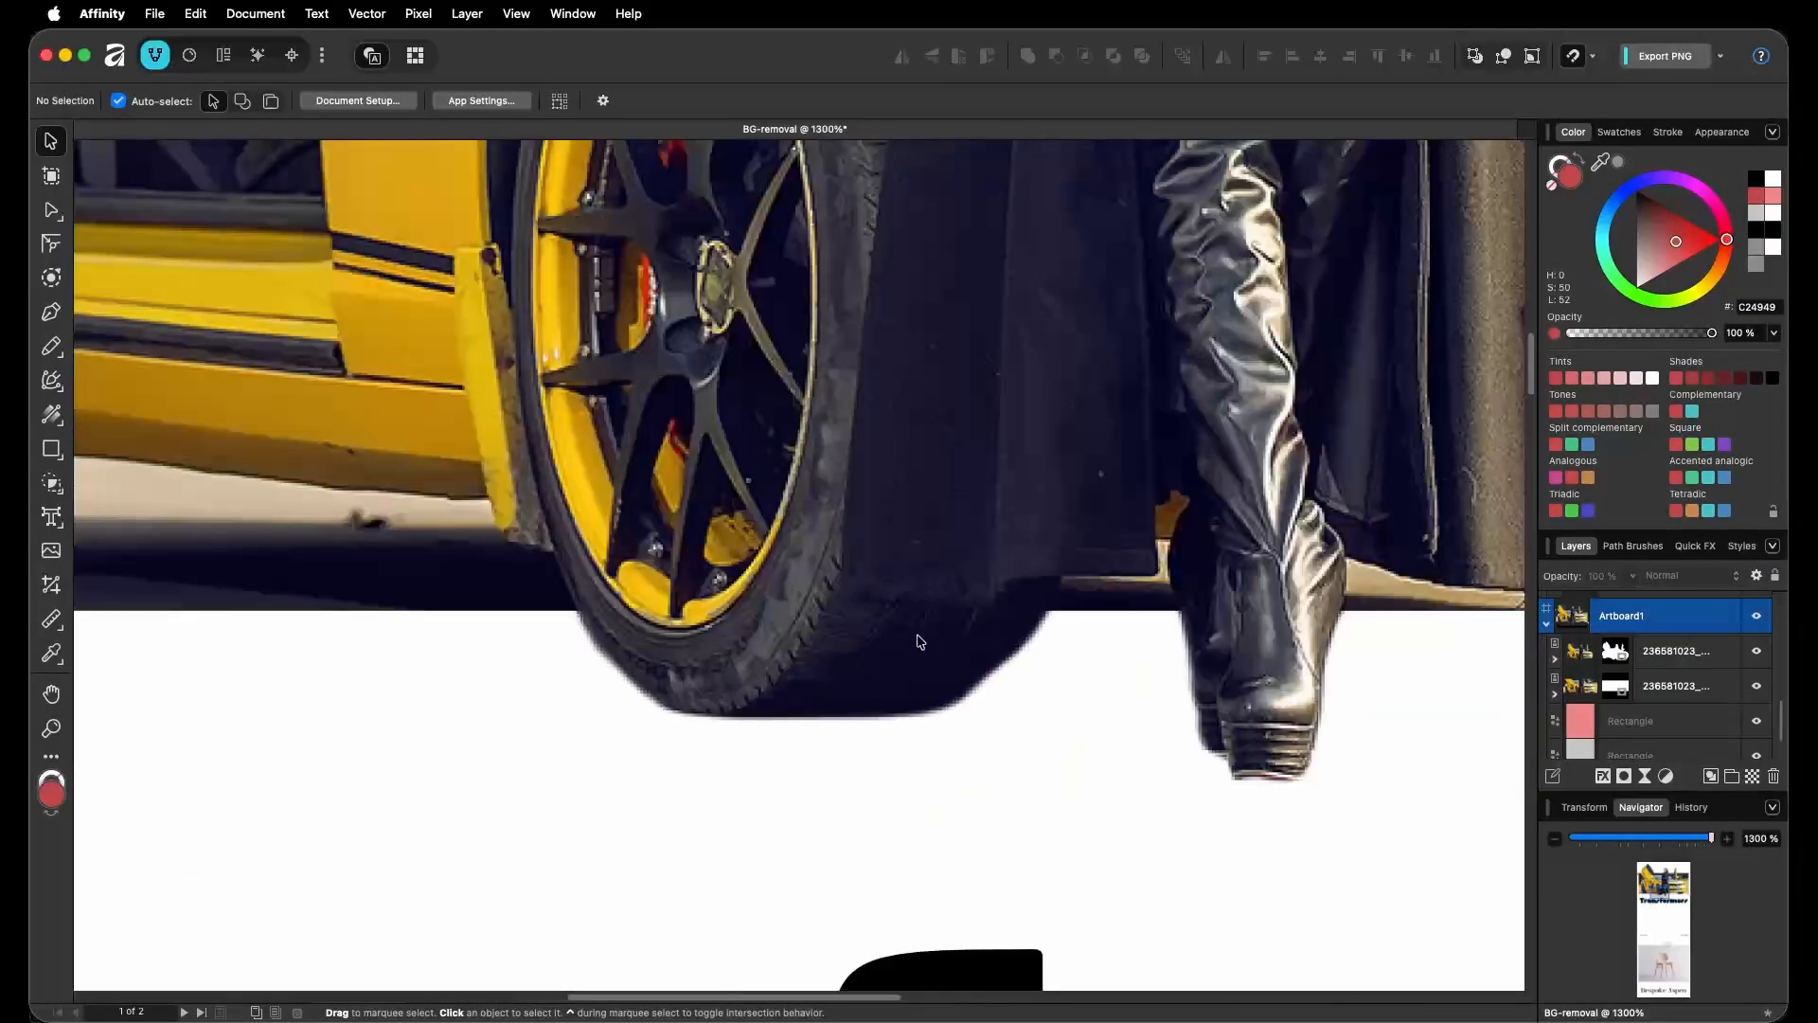
pyautogui.scroll(-3, 1180, 652)
pyautogui.scroll(-4, 927, 477)
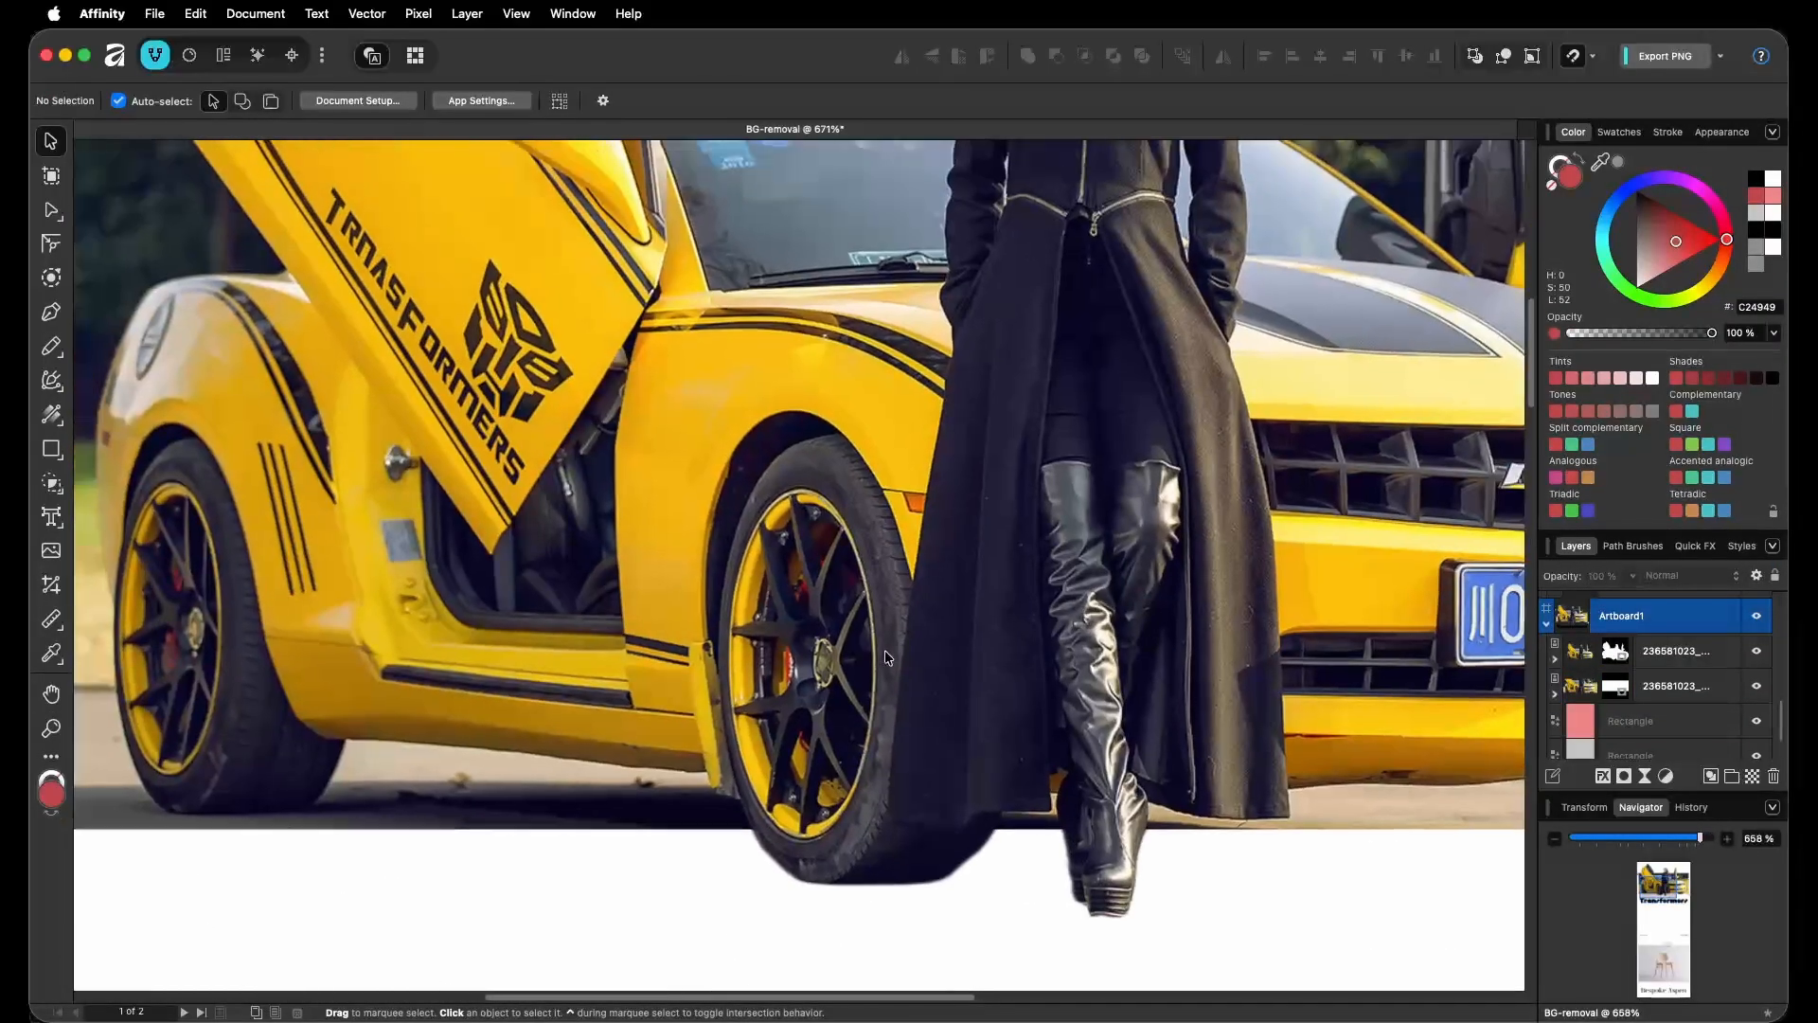
pyautogui.scroll(5, 883, 442)
pyautogui.scroll(-3, 991, 527)
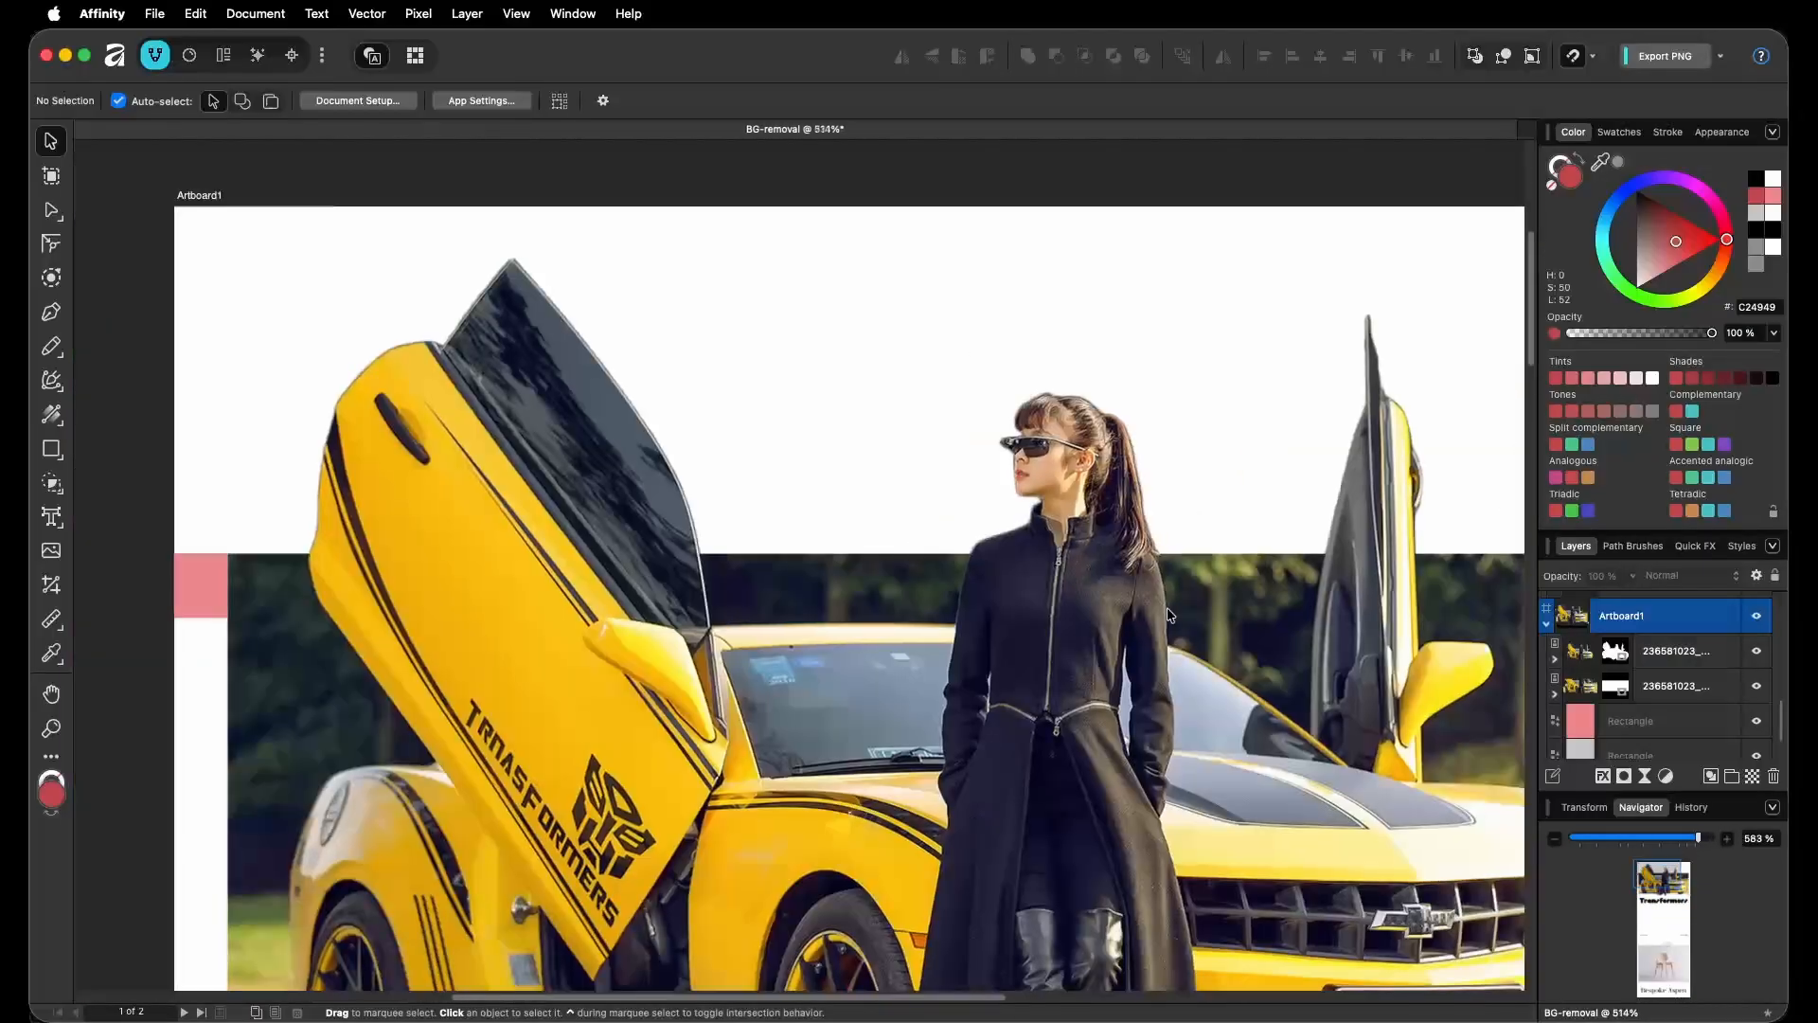
# Draw a closed Pen tool shape across the white area between the open car doors, following the door edges and passing behind the woman's head.
pyautogui.scroll(2, 853, 525)
pyautogui.press('p')
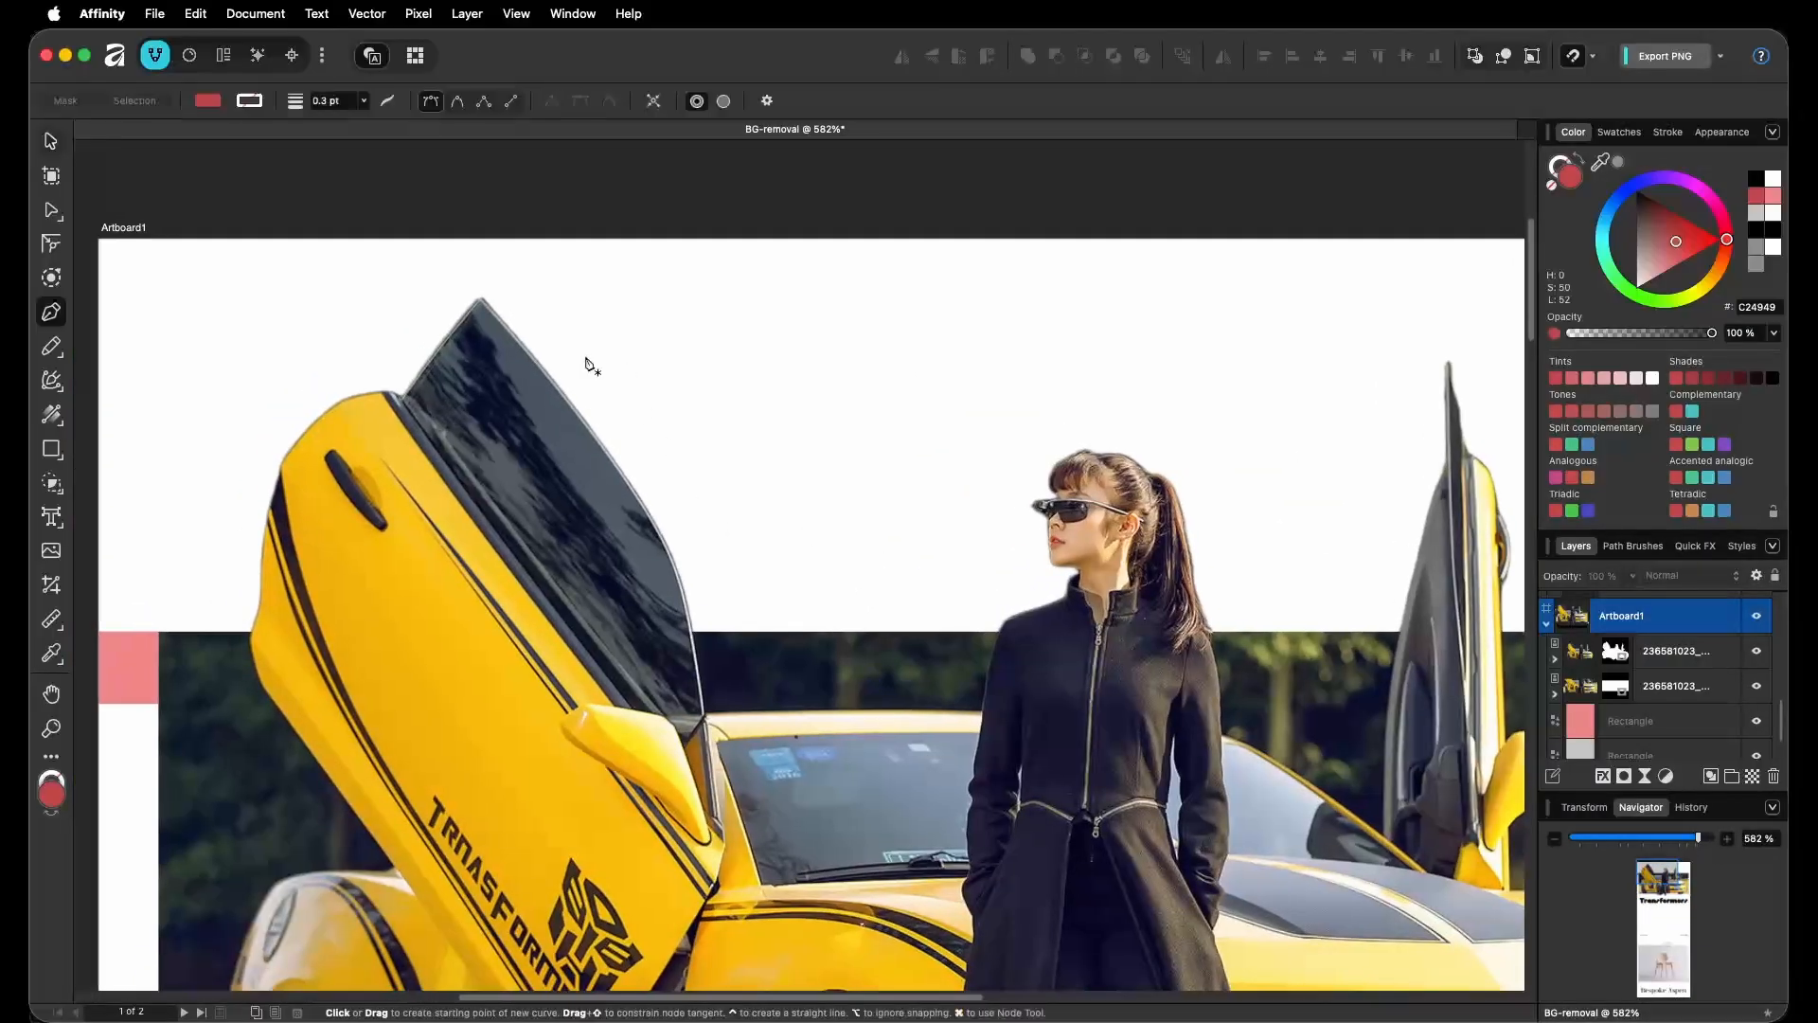
pyautogui.moveTo(499, 298); pyautogui.dragTo(643, 468)
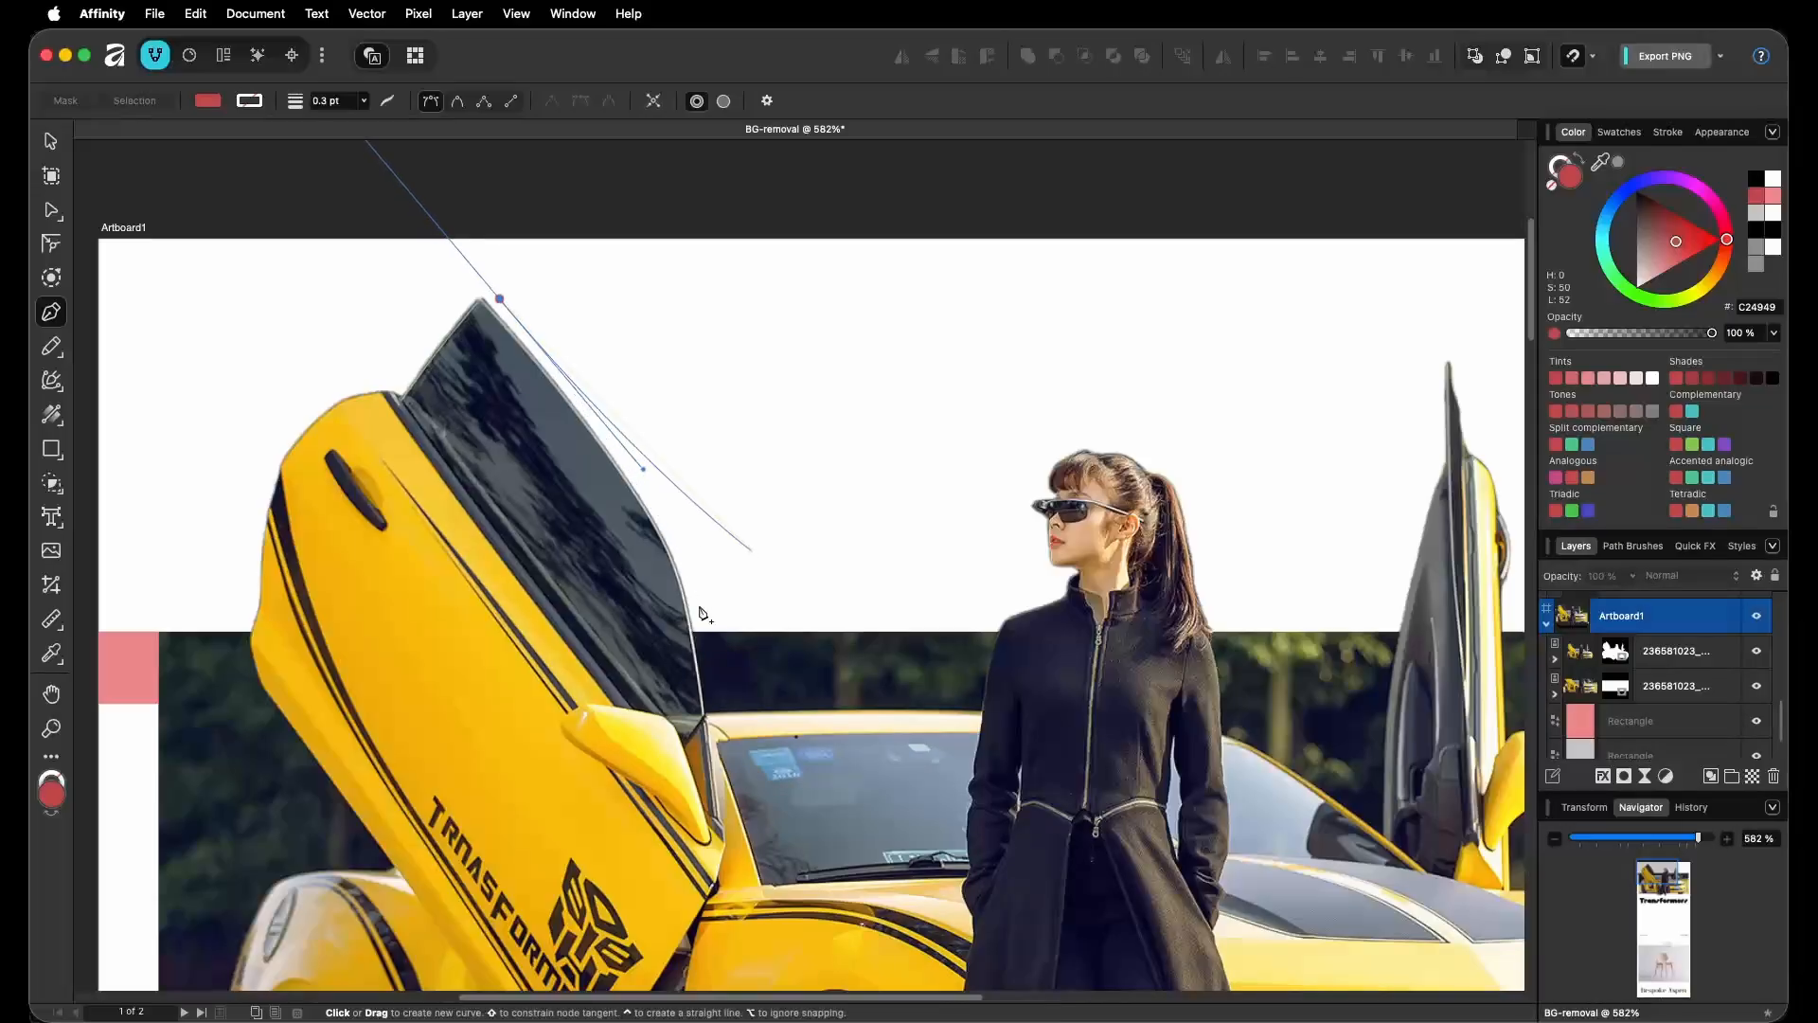
pyautogui.moveTo(700, 613); pyautogui.dragTo(704, 691)
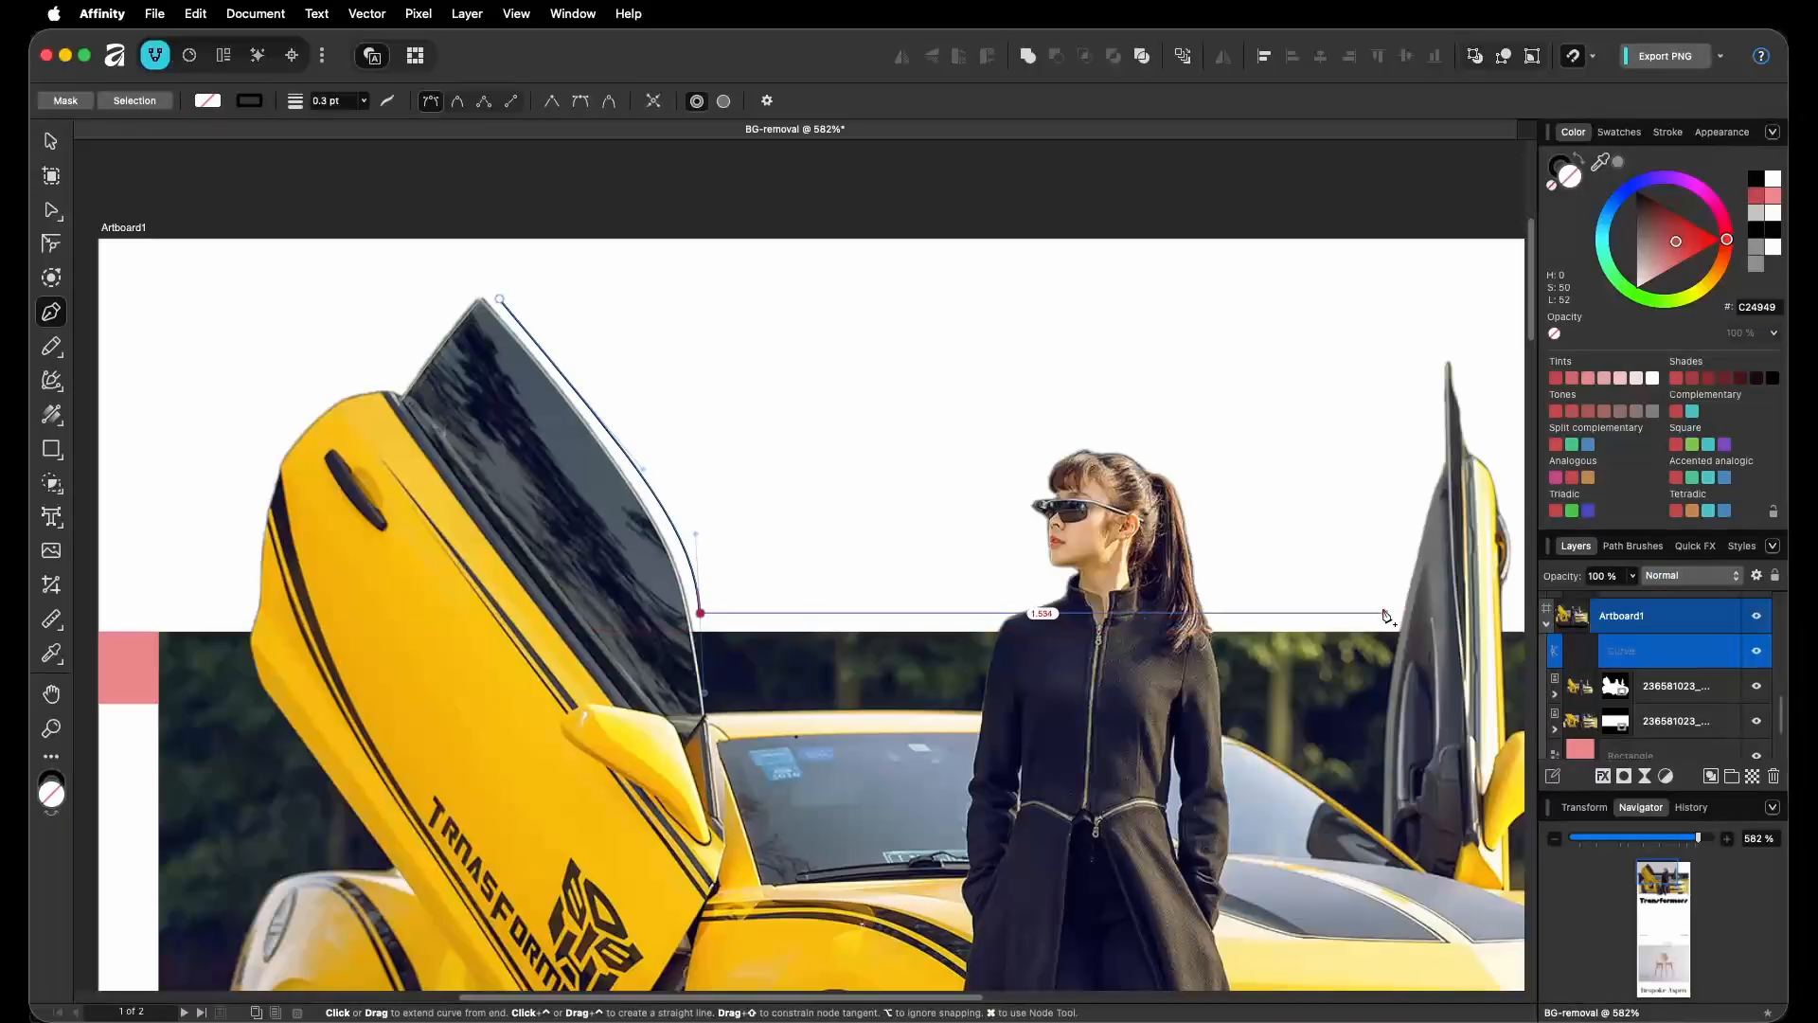
pyautogui.click(1382, 614)
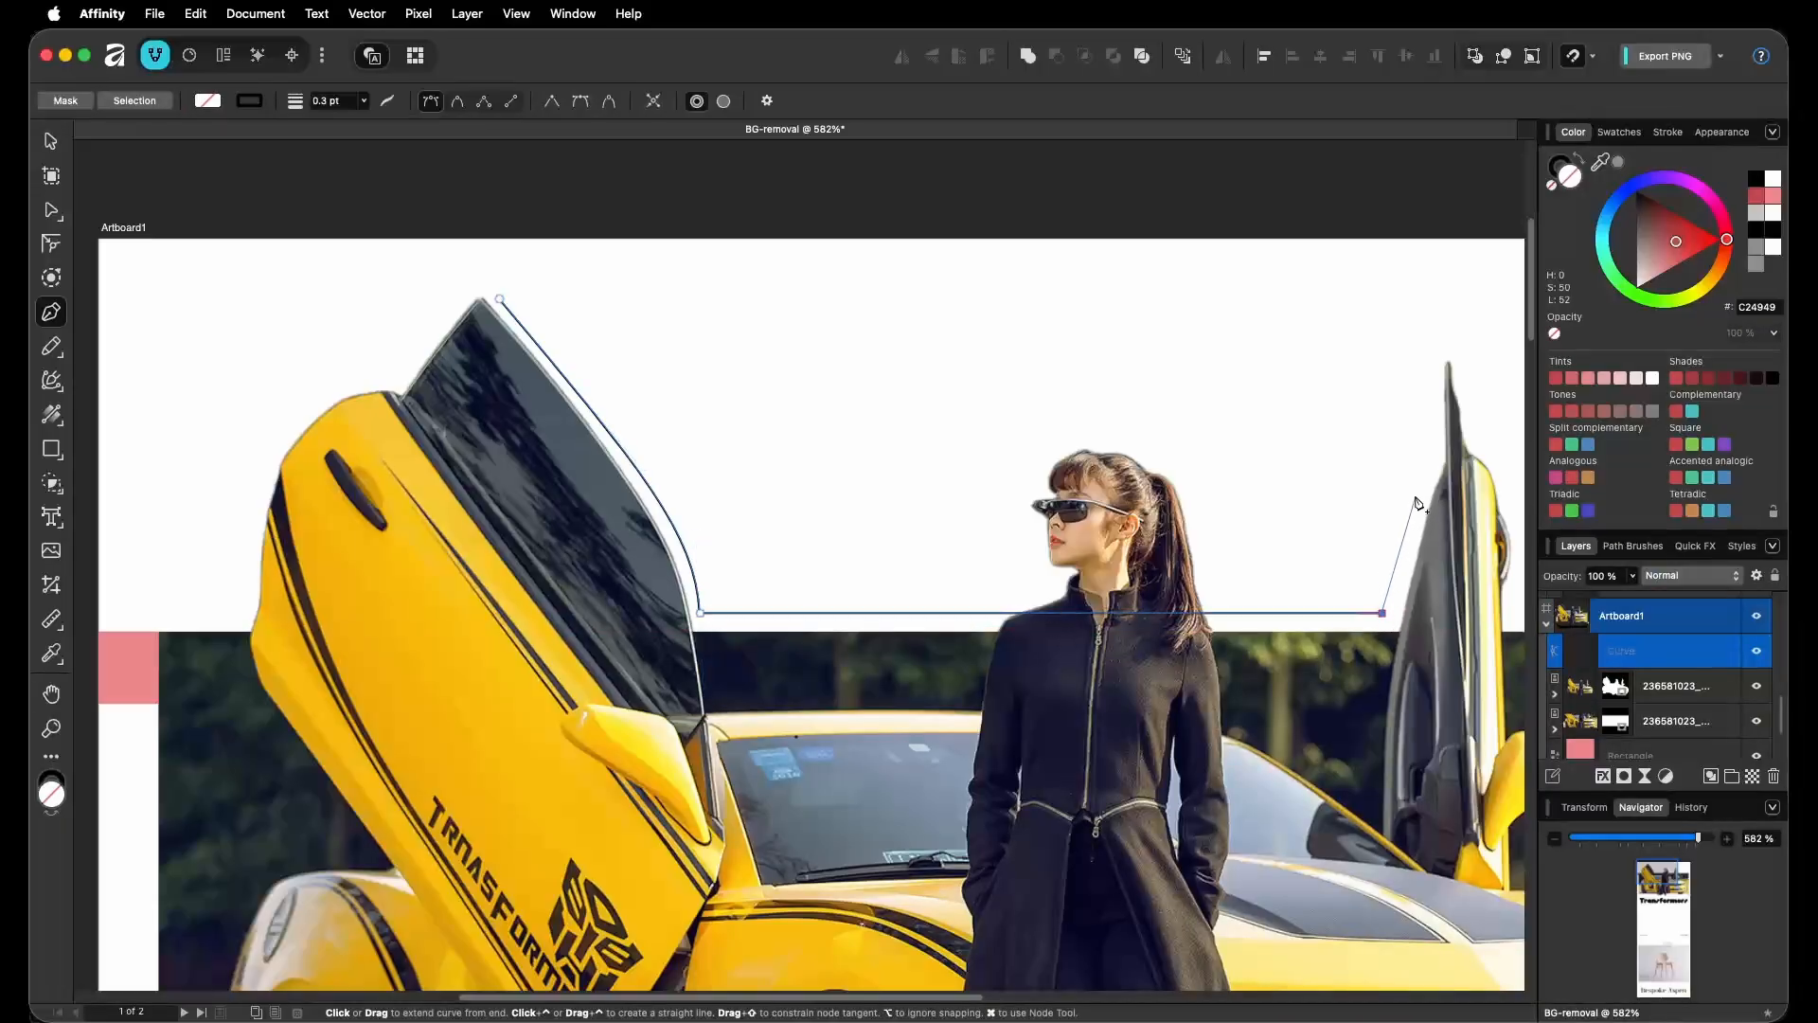
pyautogui.moveTo(1408, 514); pyautogui.dragTo(1422, 477)
pyautogui.click(1437, 459)
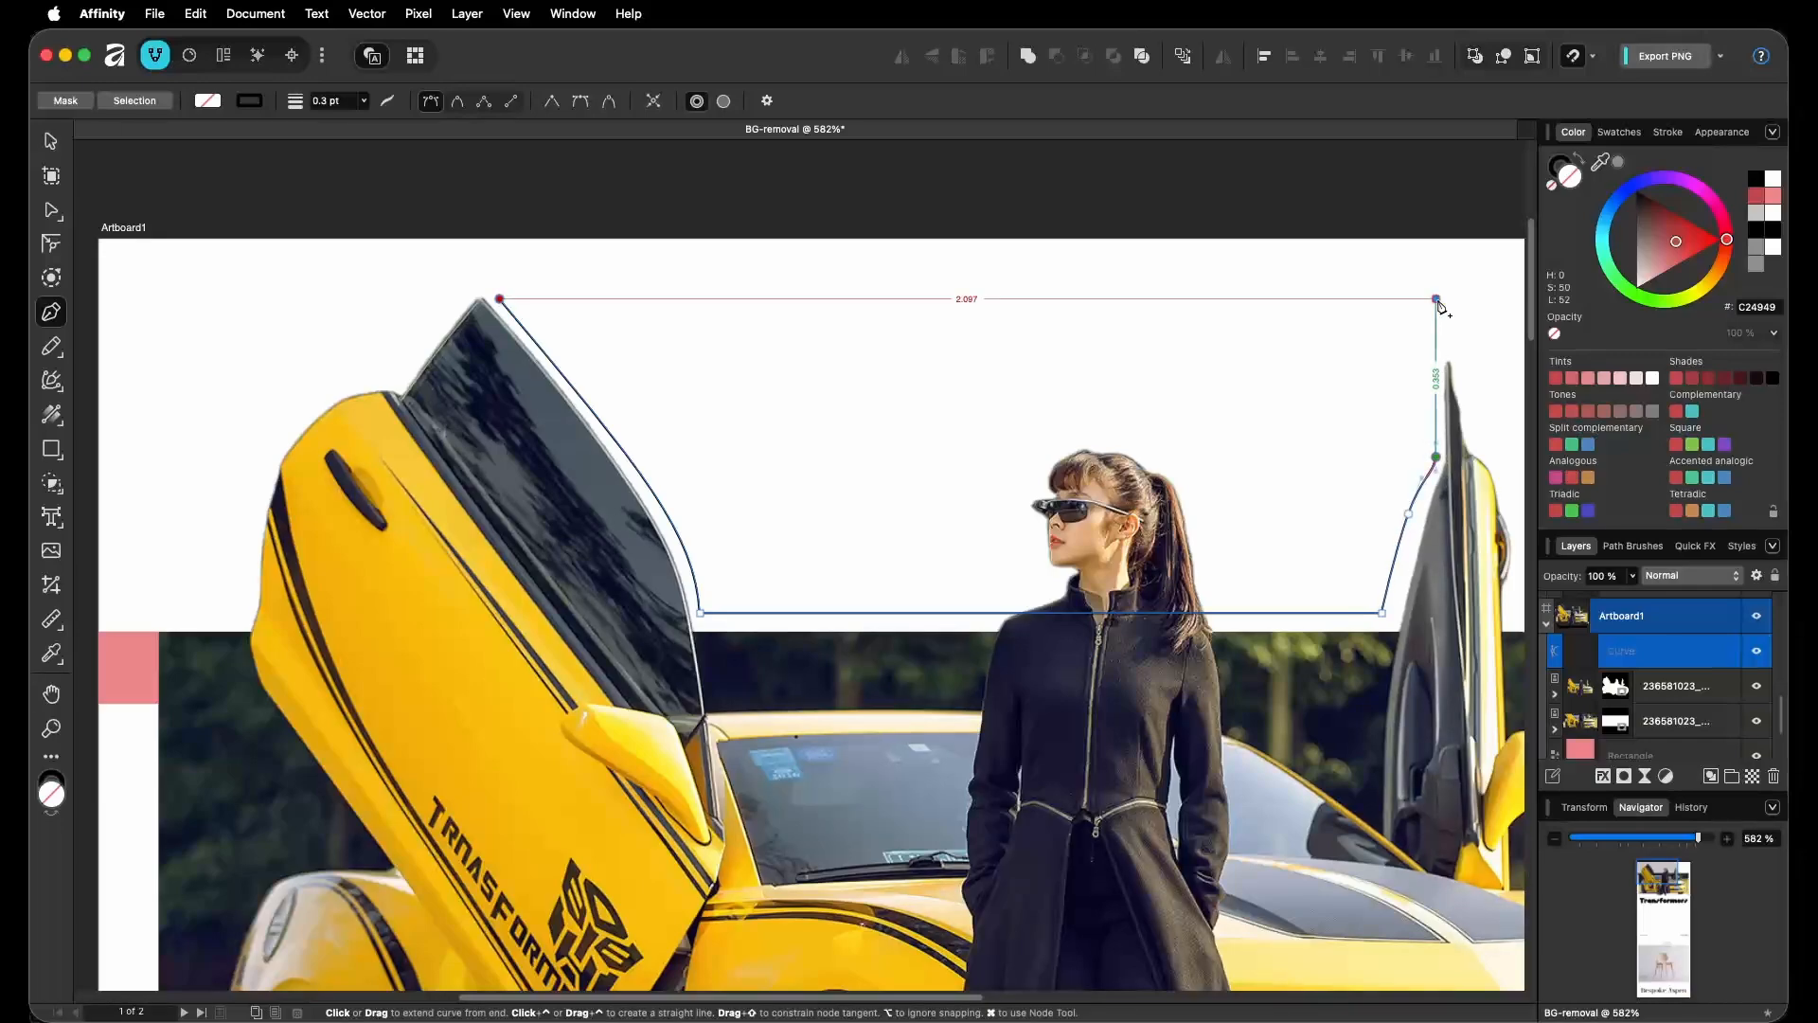
pyautogui.click(1436, 299)
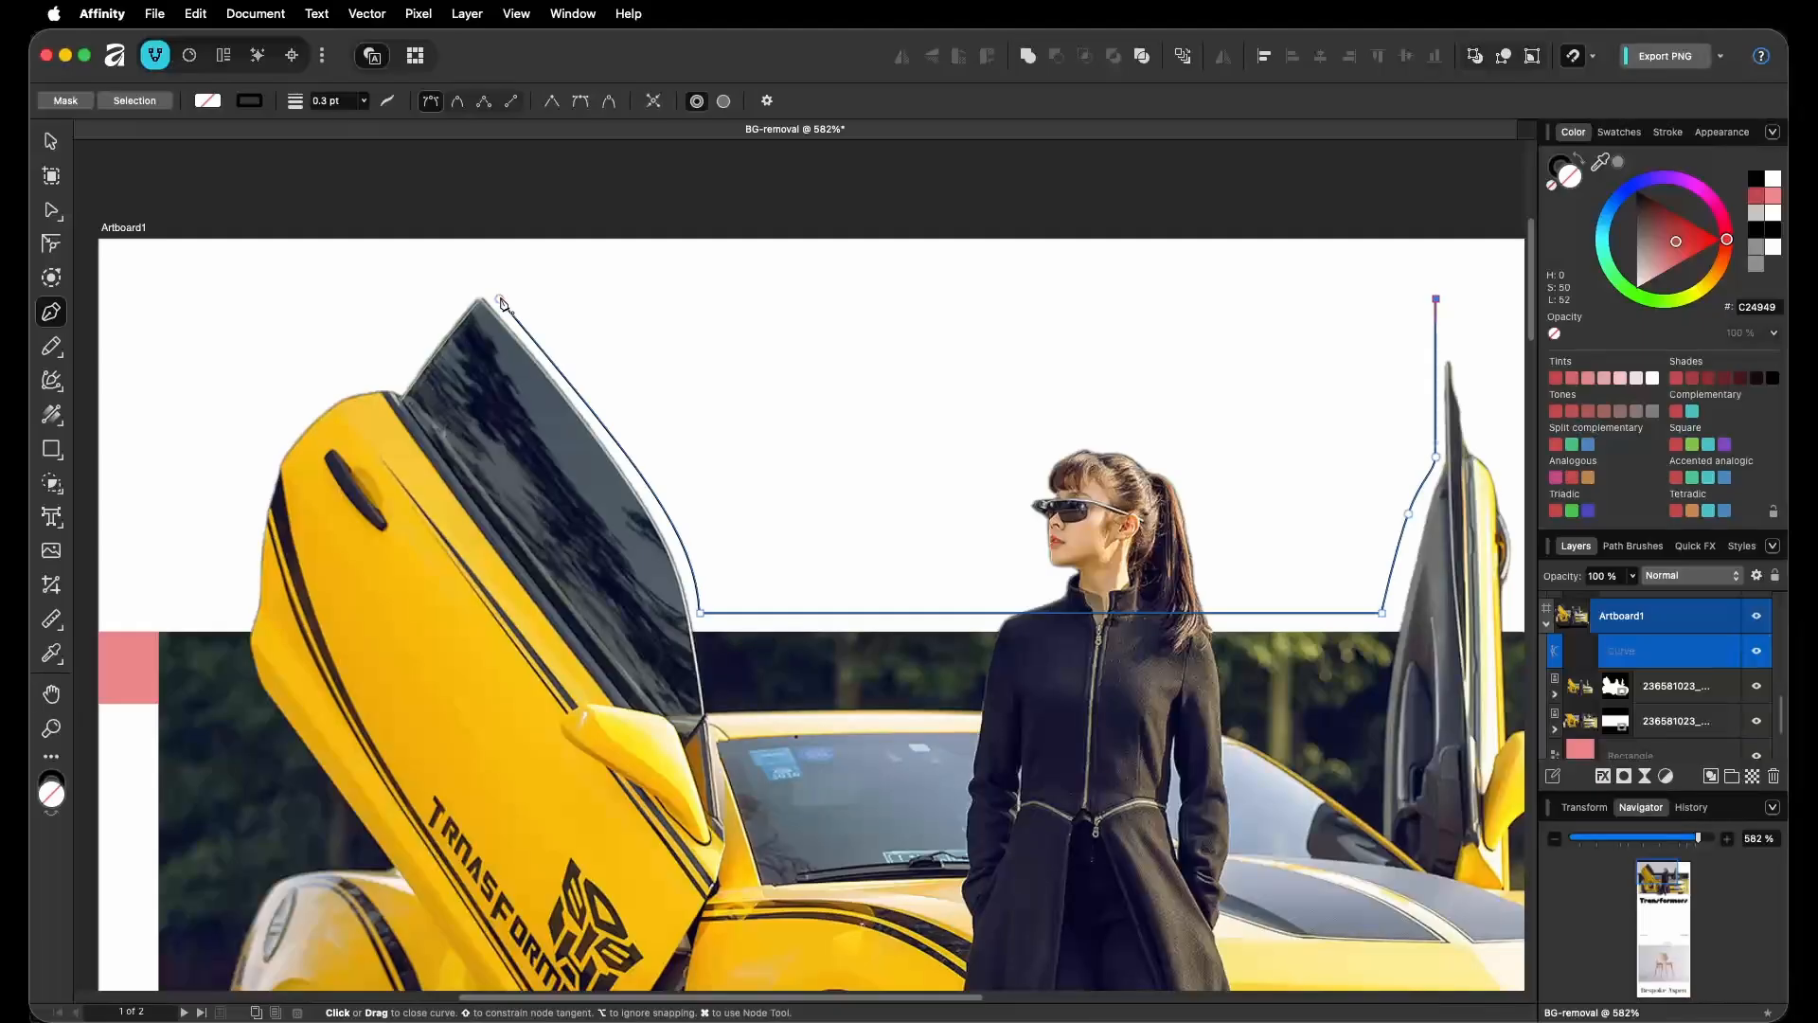
pyautogui.moveTo(501, 301); pyautogui.dragTo(544, 390)
# Adjust the handle of the shape's closing node beside the tall door's tip so the upper edge runs straight.
pyautogui.scroll(2, 519, 269)
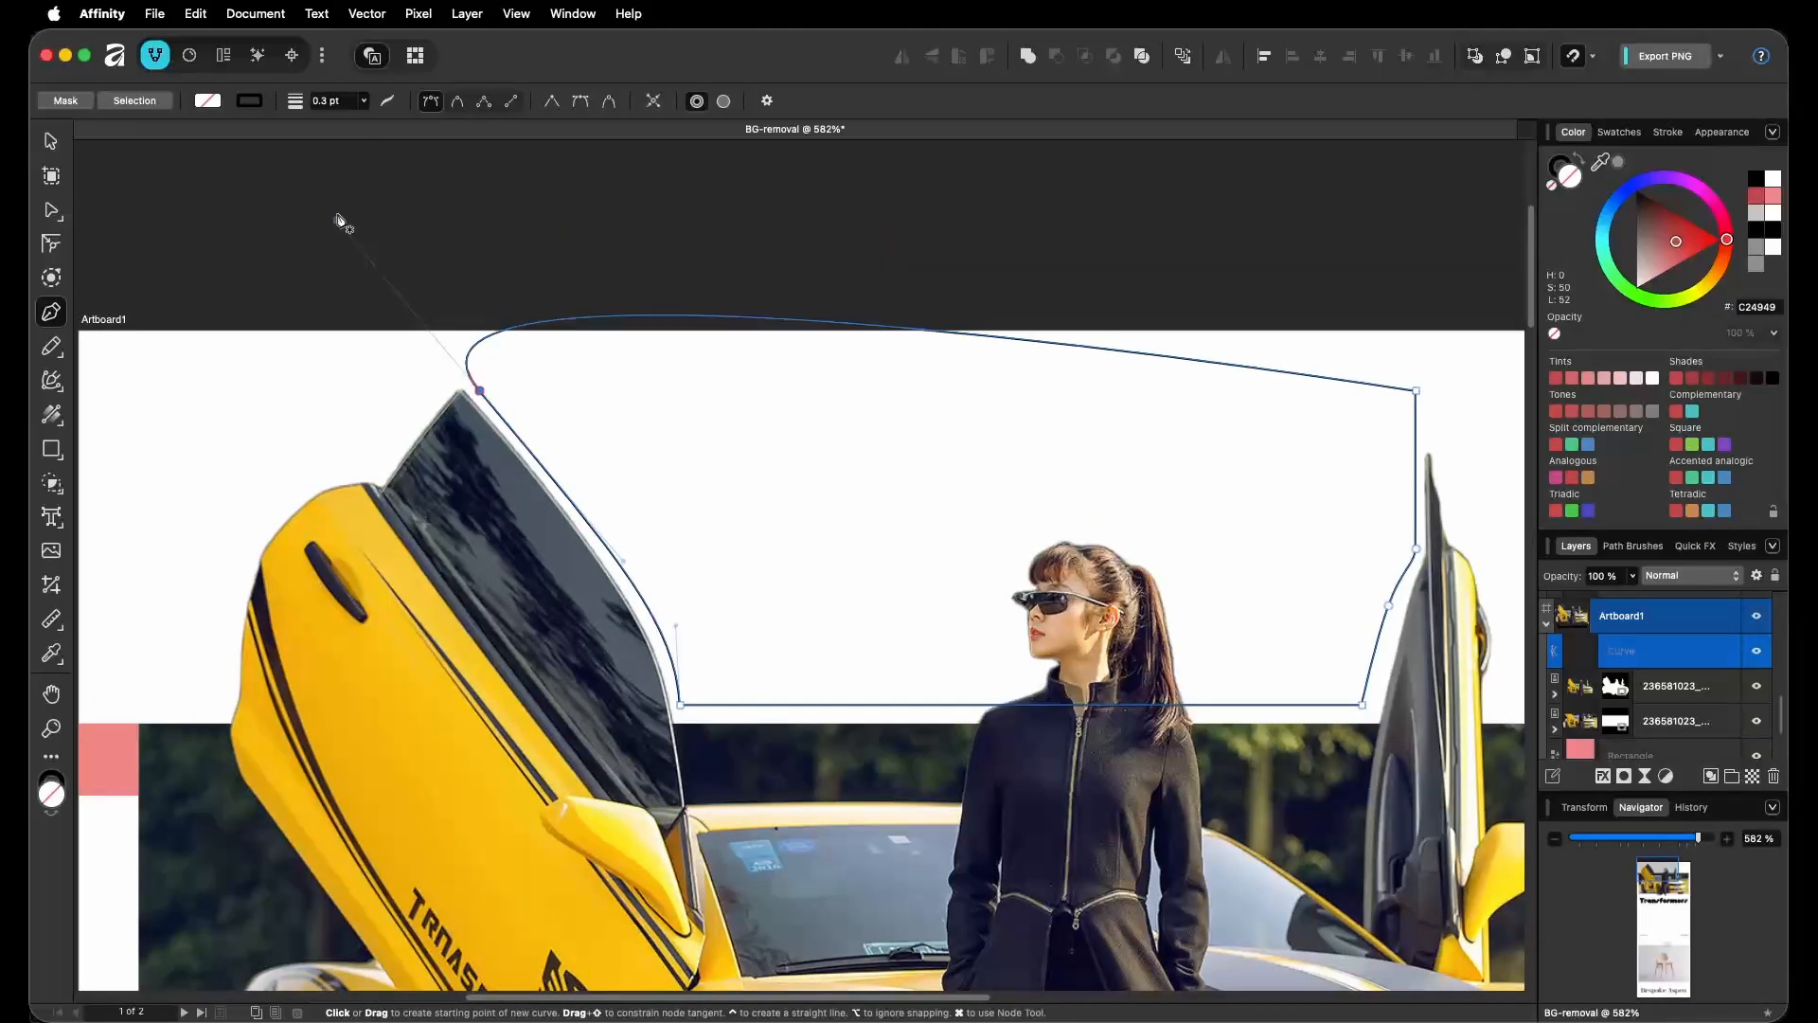
pyautogui.press('a')
pyautogui.moveTo(339, 225); pyautogui.dragTo(811, 268)
pyautogui.click(478, 390)
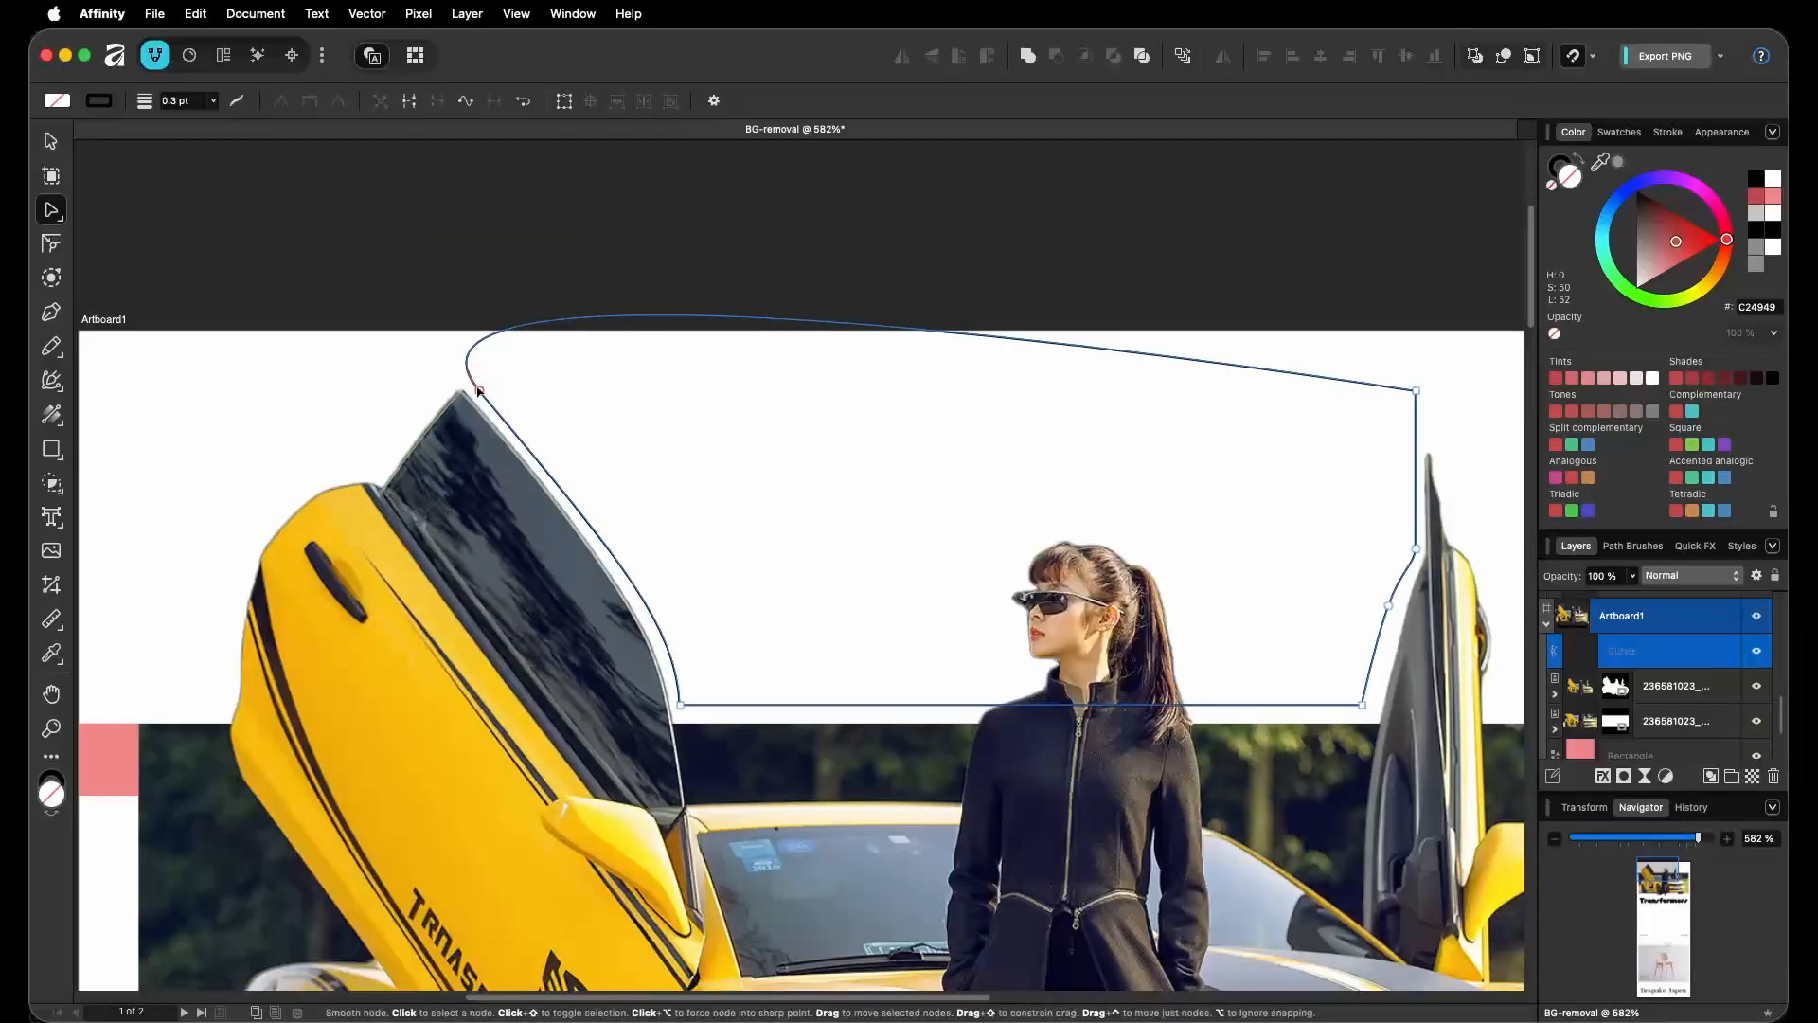
pyautogui.moveTo(336, 219); pyautogui.dragTo(690, 396)
pyautogui.press('v')
pyautogui.scroll(-2, 929, 474)
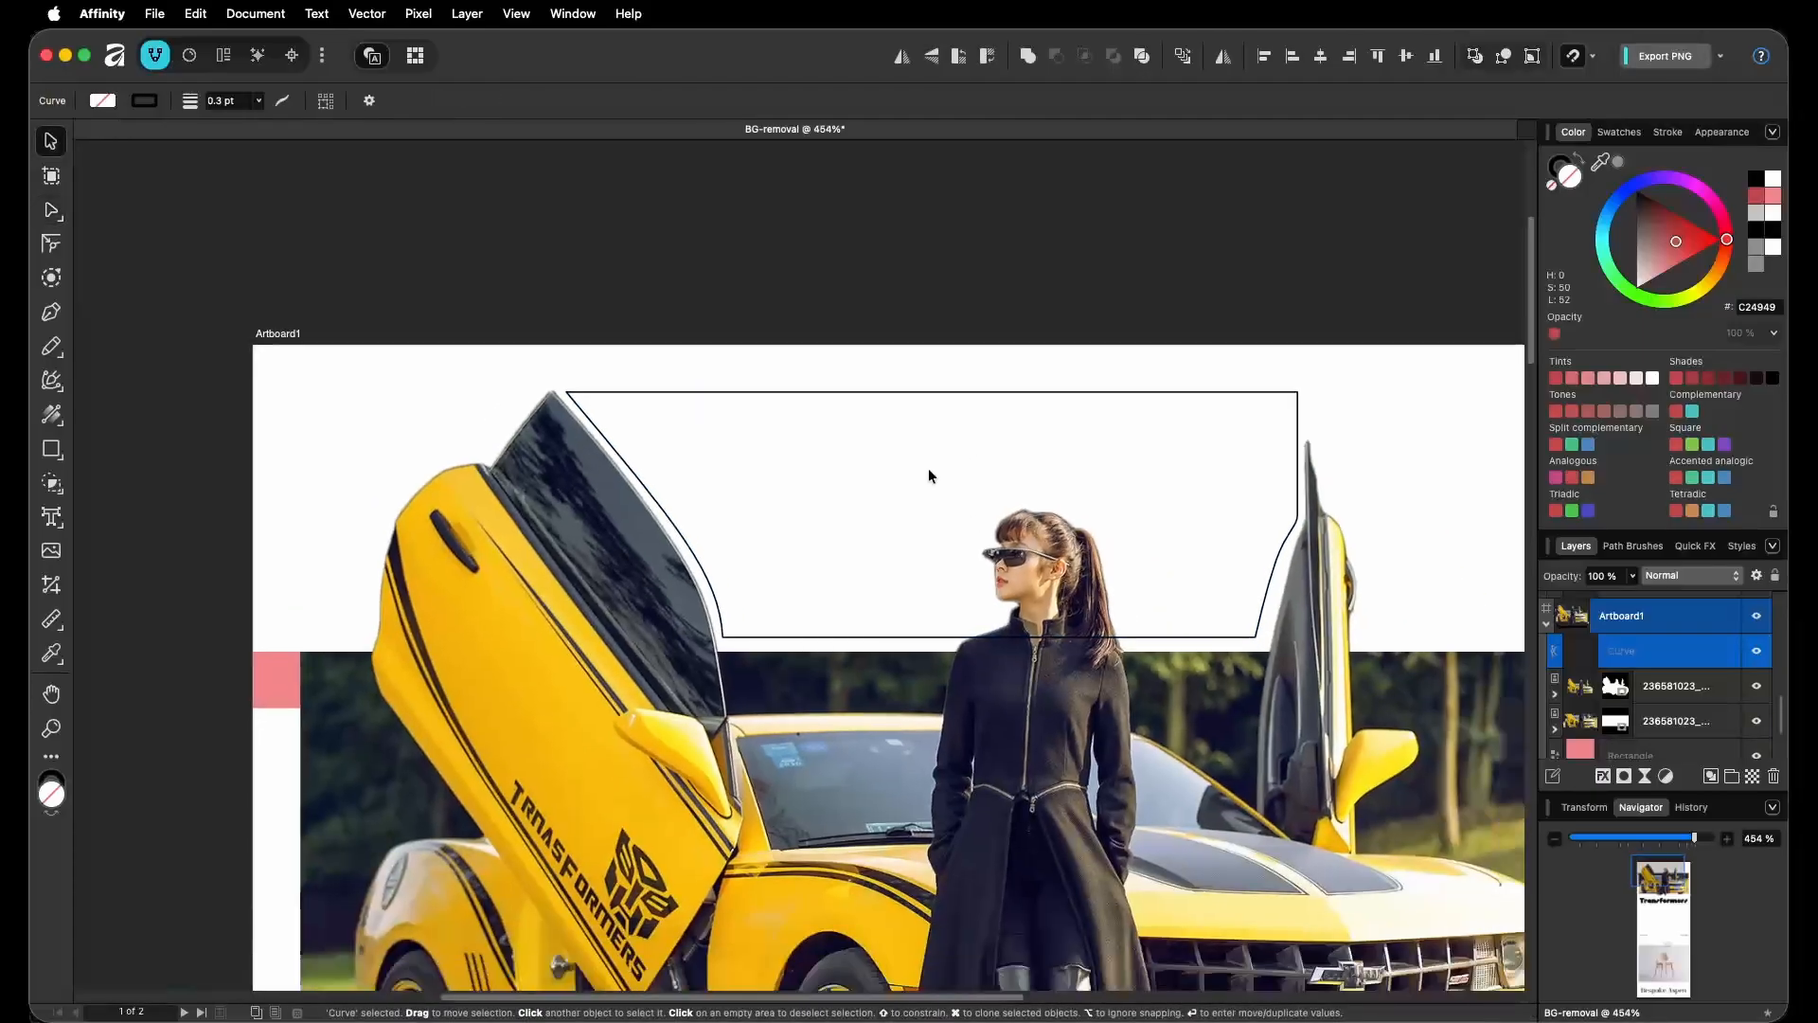
# Convert the curve between the doors to a text frame and insert filler text into it.
pyautogui.hscroll(2, 929, 475)
pyautogui.scroll(4, 847, 480)
pyautogui.rightClick(704, 448)
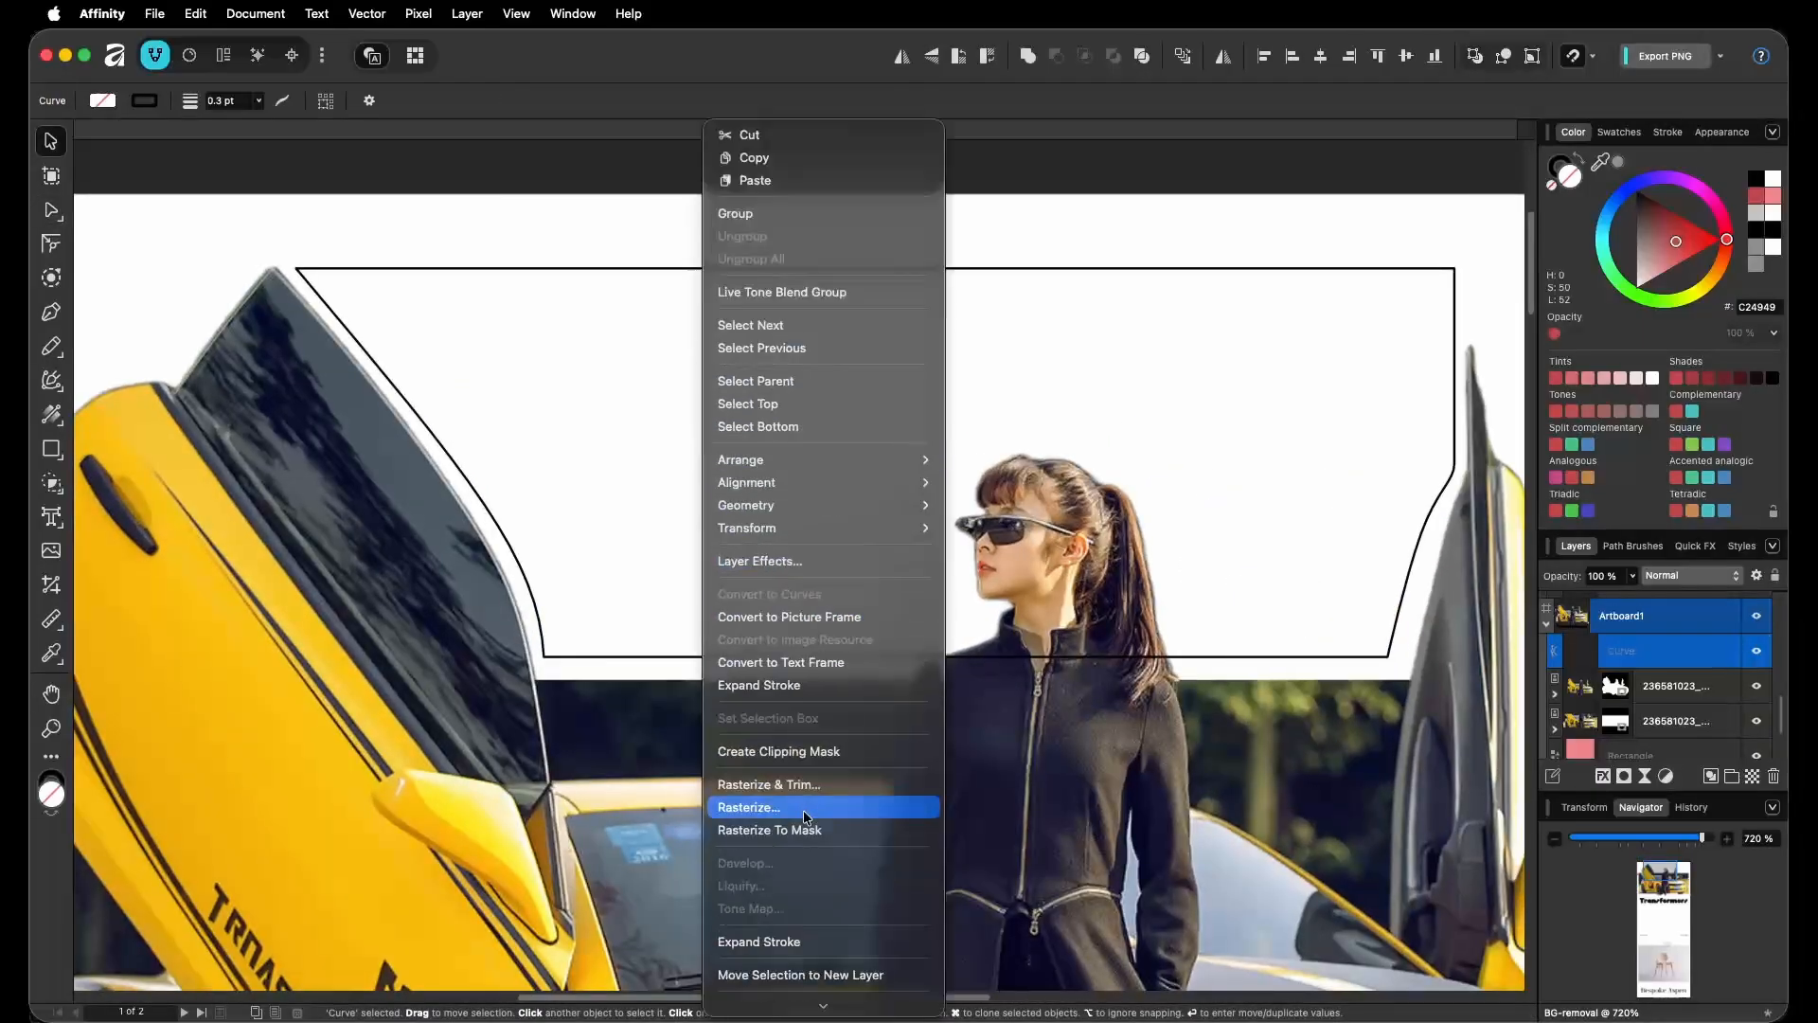
pyautogui.click(794, 661)
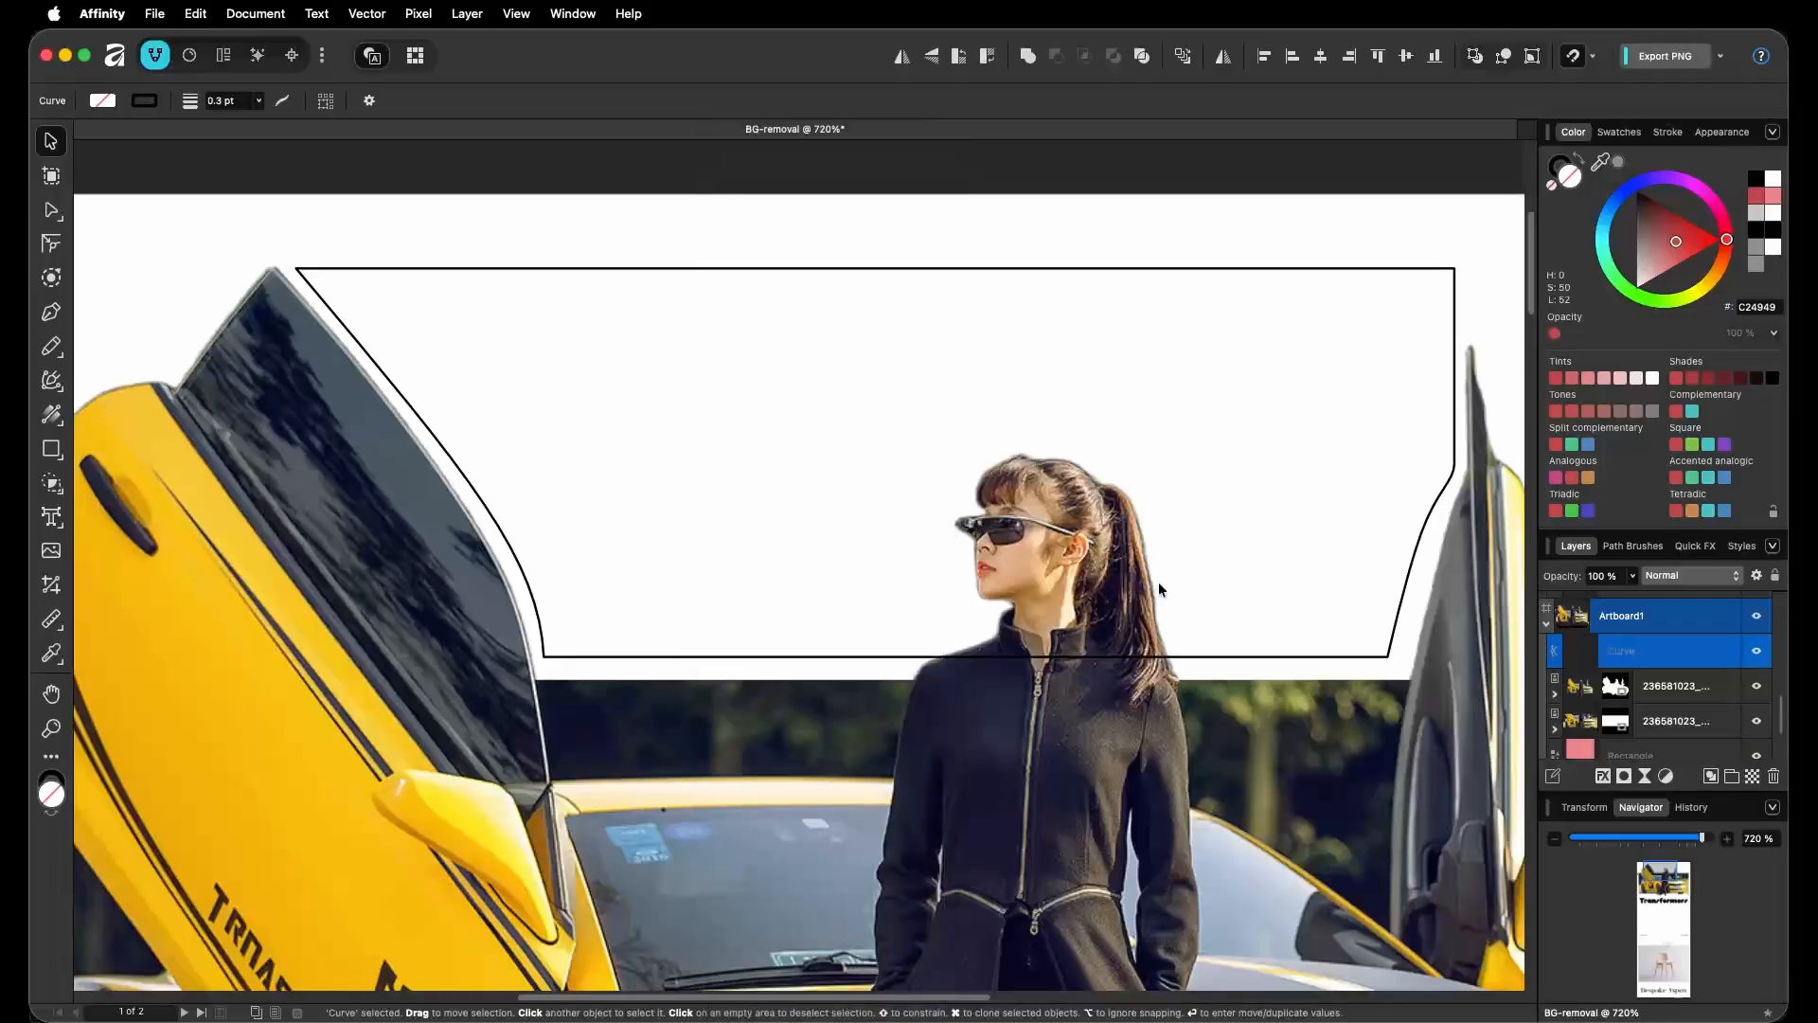
pyautogui.rightClick(815, 408)
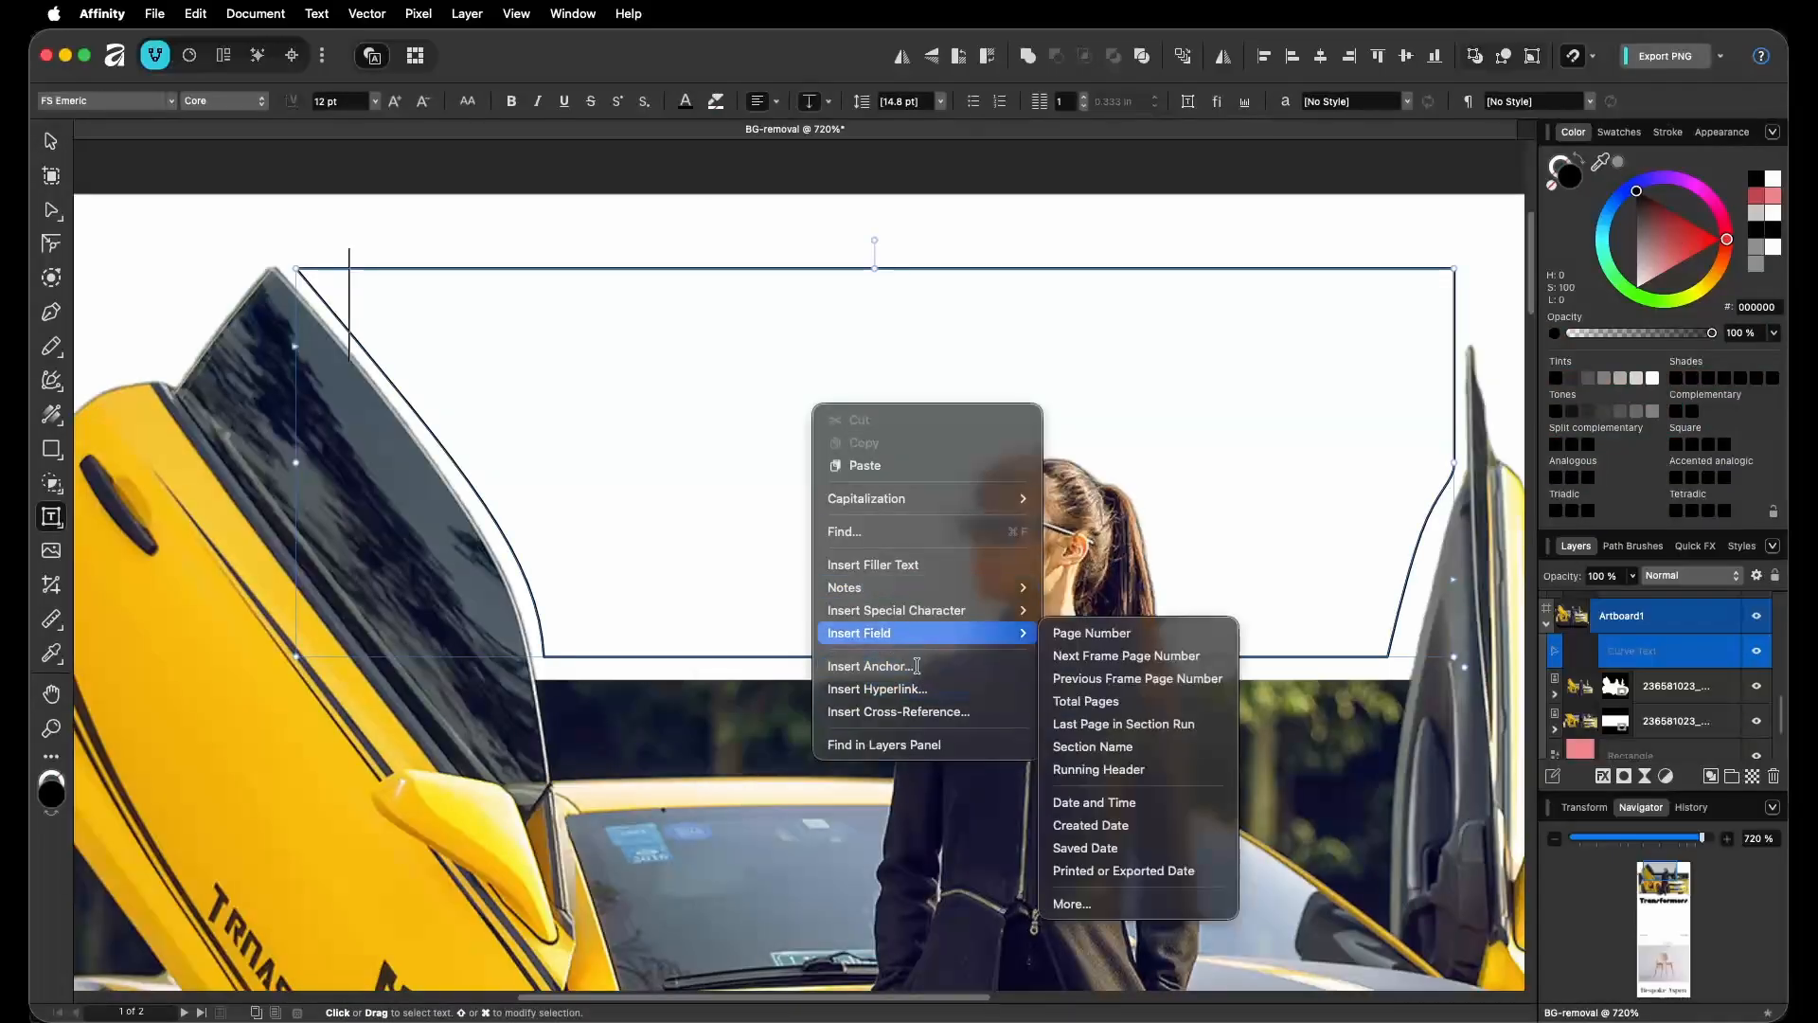
pyautogui.click(872, 565)
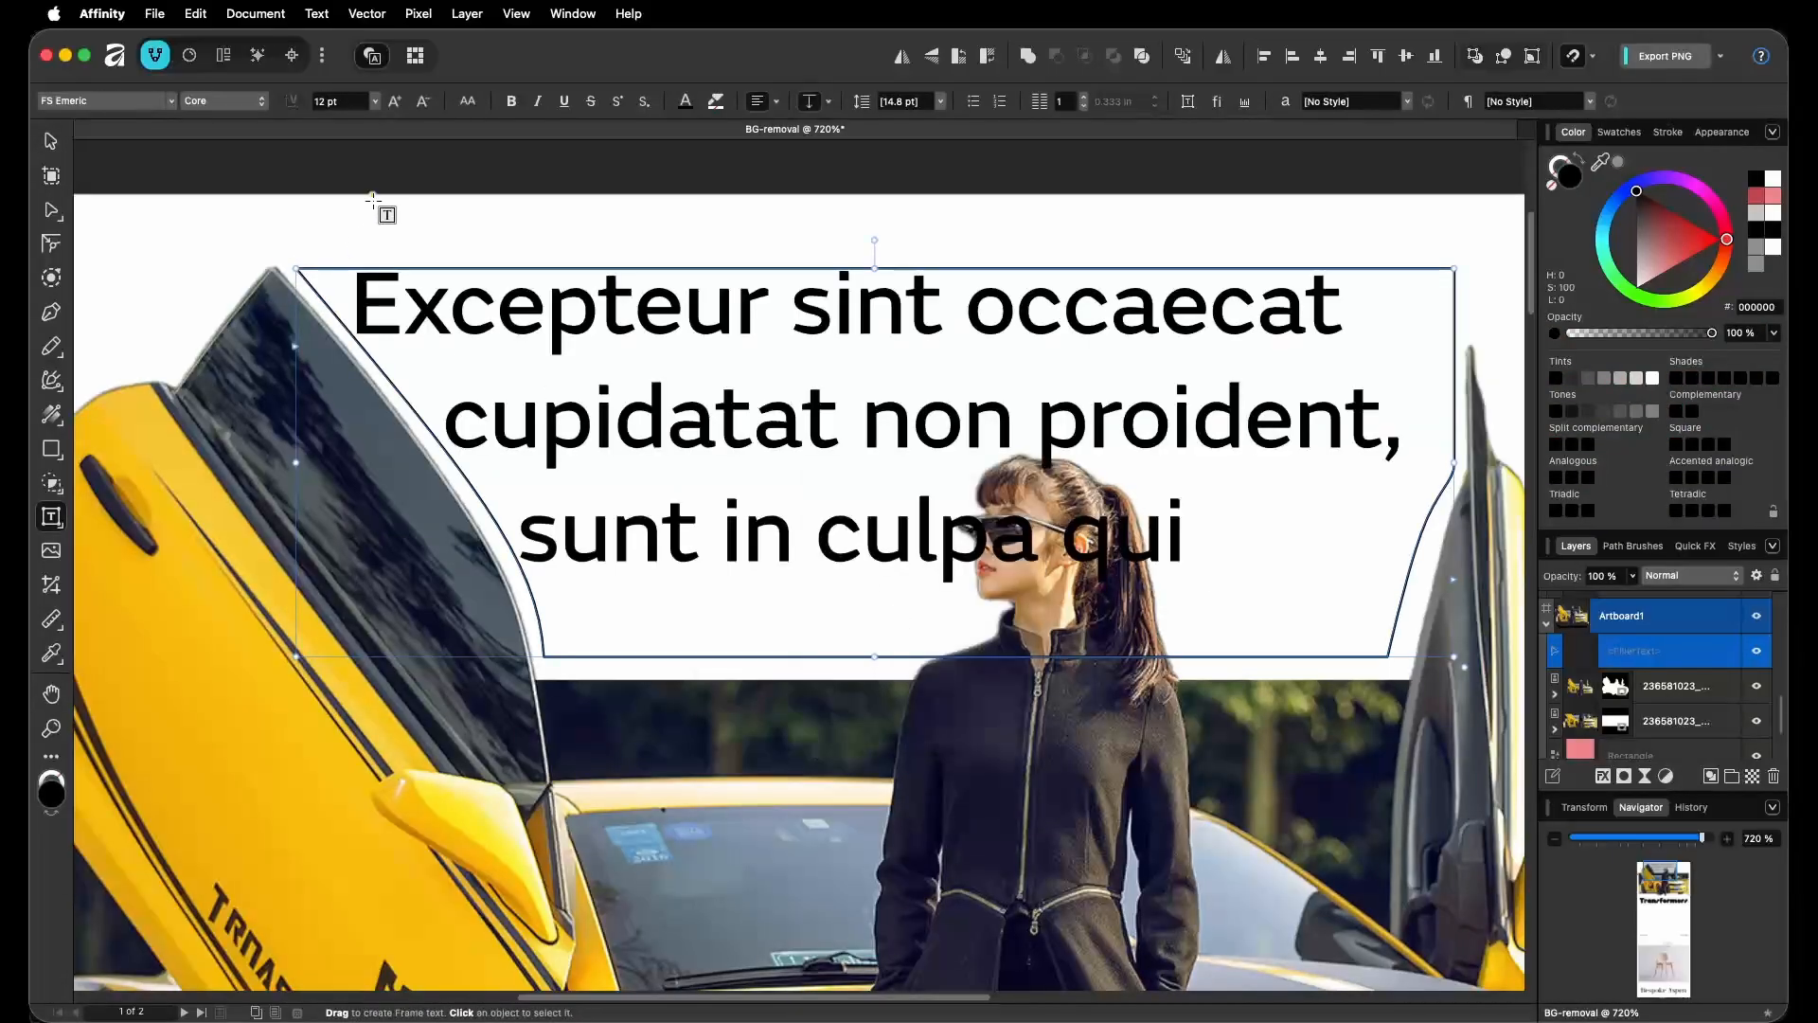
# Reduce the filler text's font size to 4 pt.
pyautogui.scroll(-3, 492, 237)
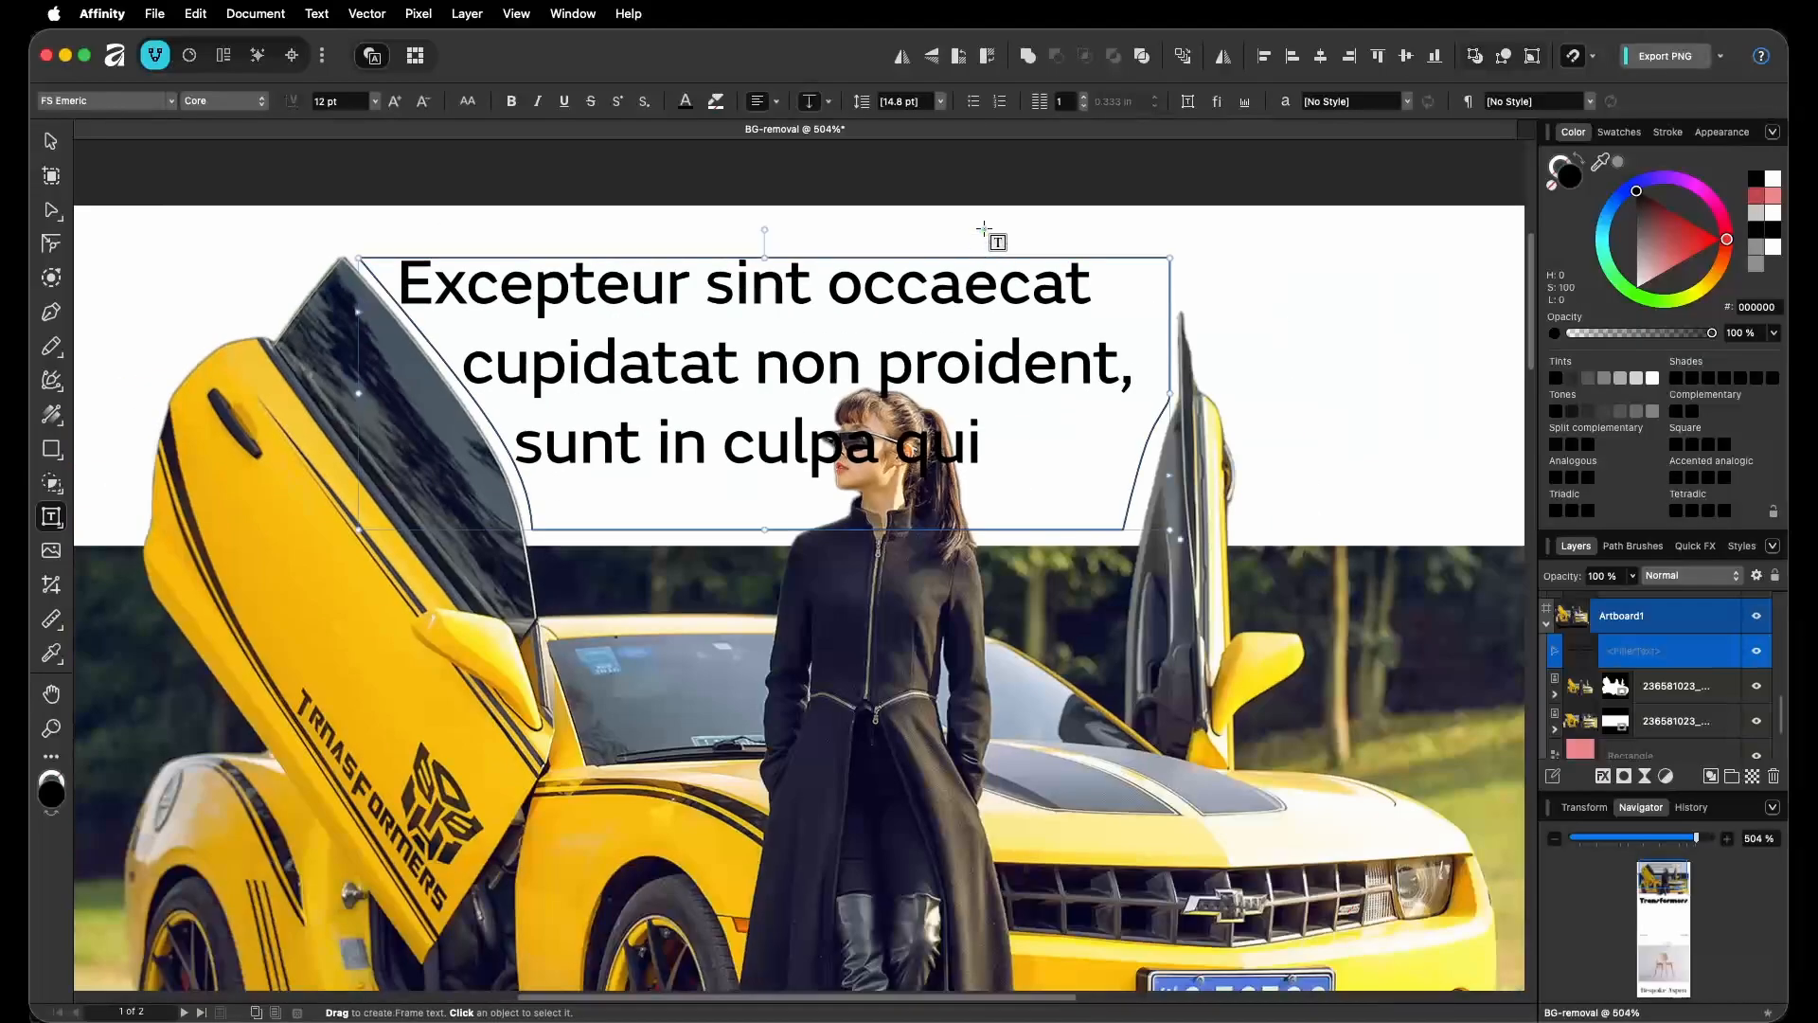
pyautogui.press('v')
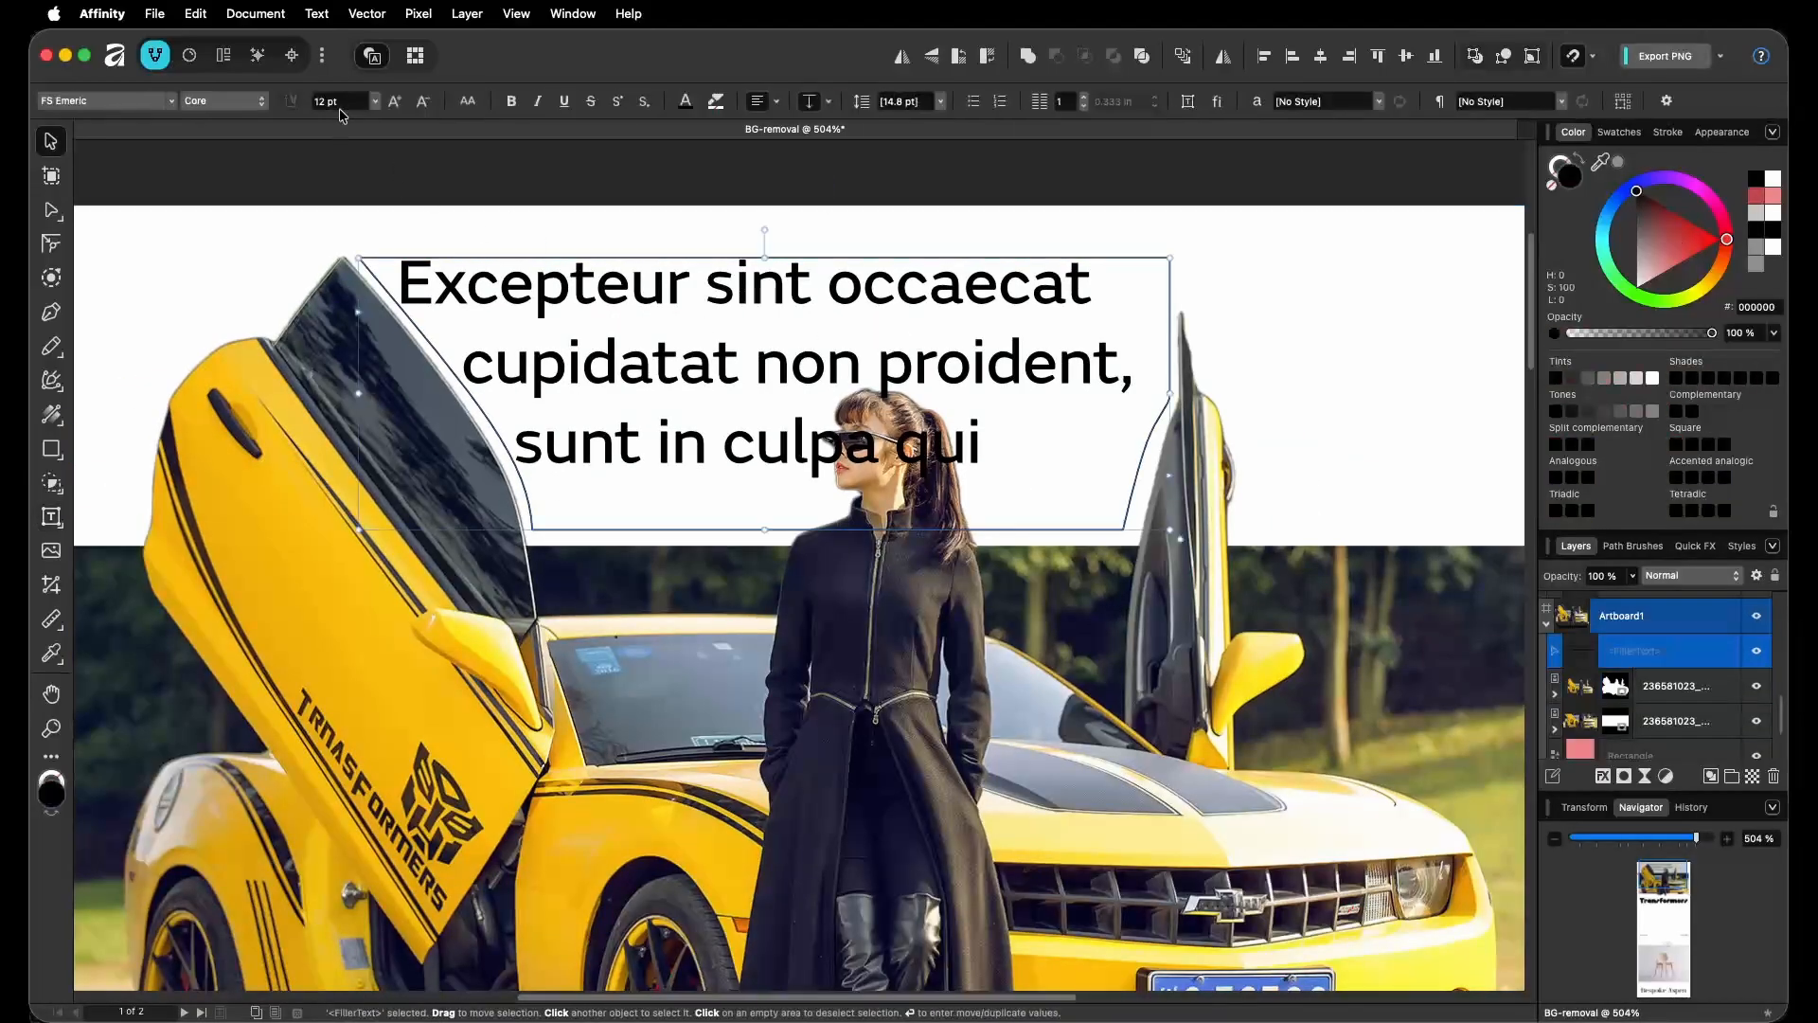
pyautogui.press('super+comma')
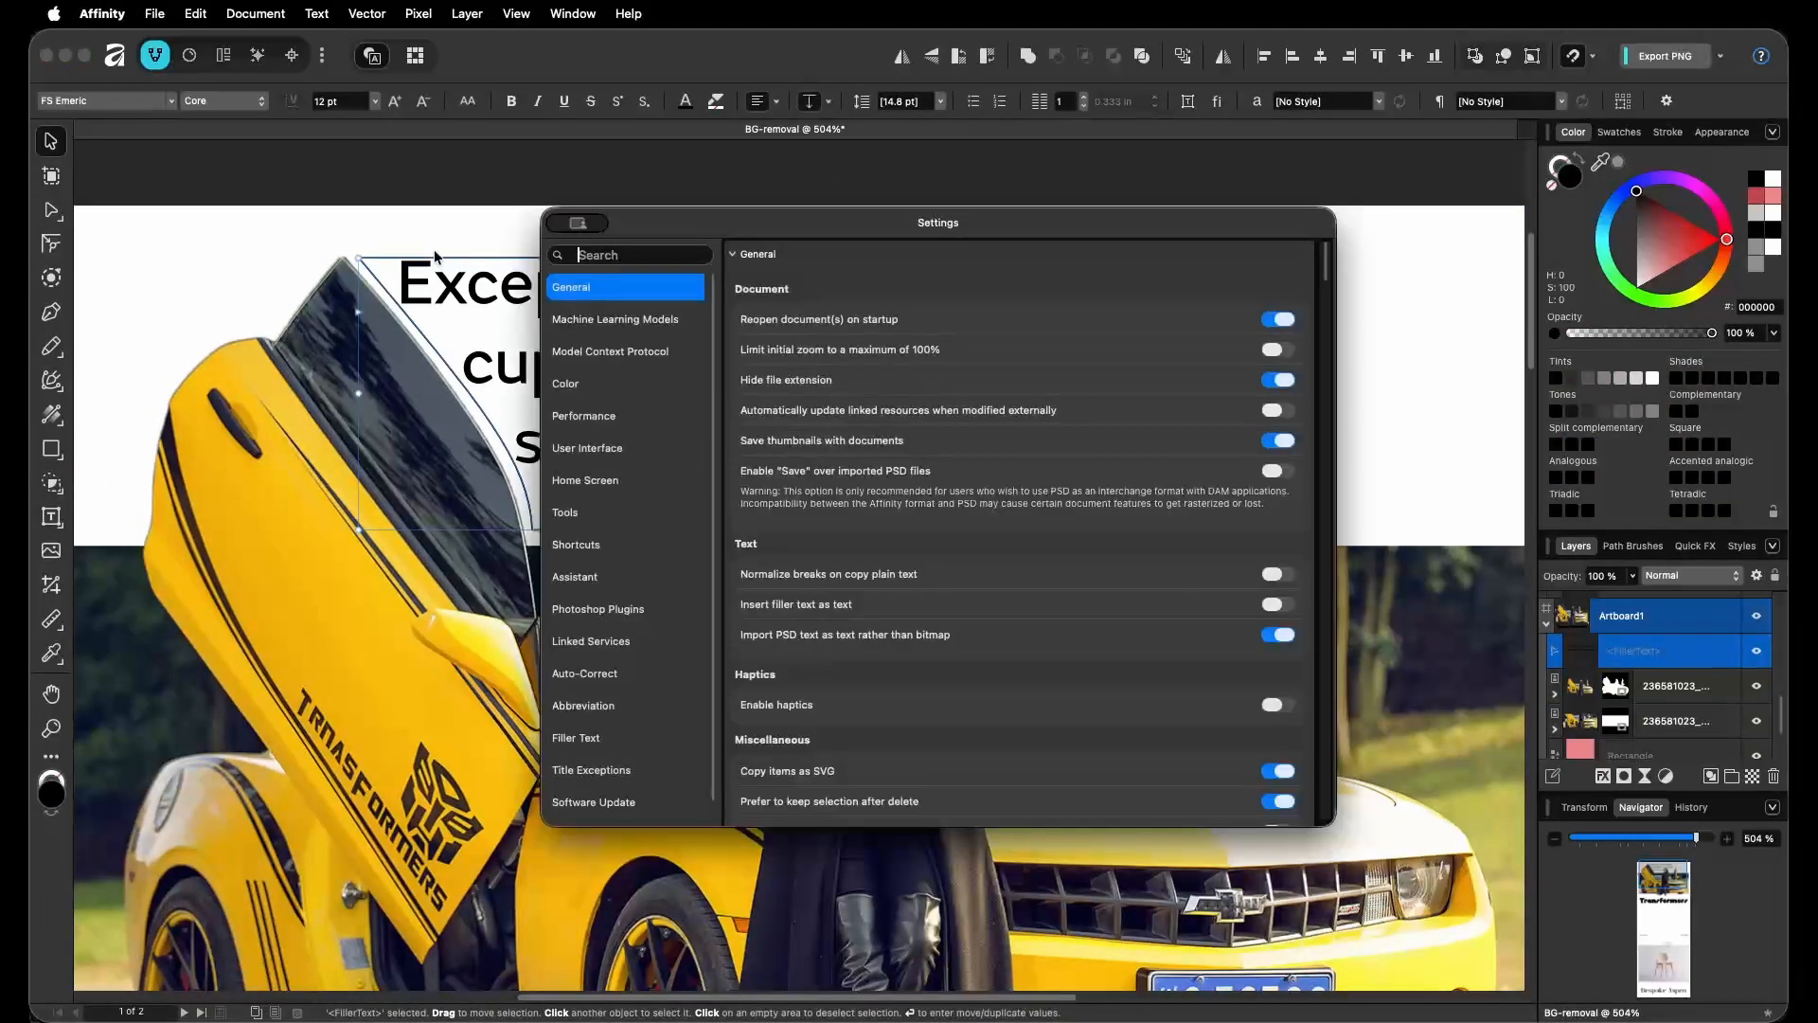
pyautogui.press('Escape')
pyautogui.press('shift+super+comma')
pyautogui.press('shift+super+comma')
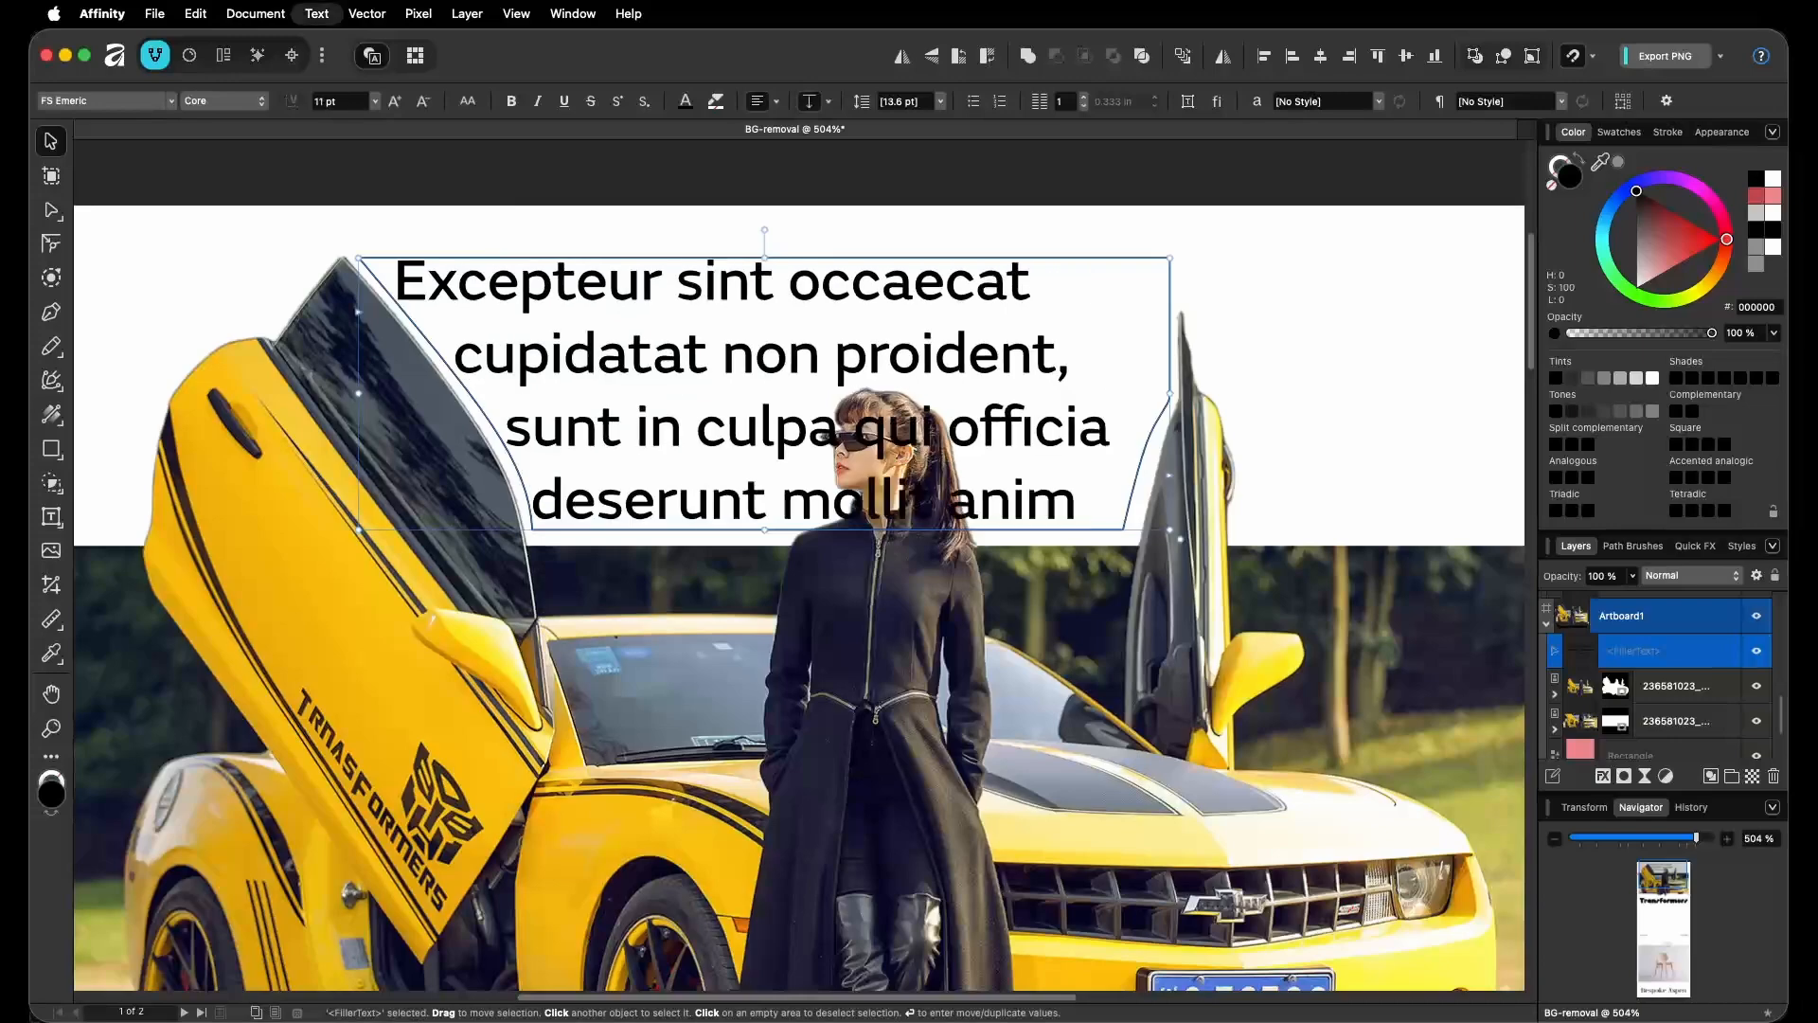
pyautogui.press('alt+shift+super+comma')
pyautogui.press('alt+shift+super+comma')
pyautogui.press('alt+shift+super+comma')
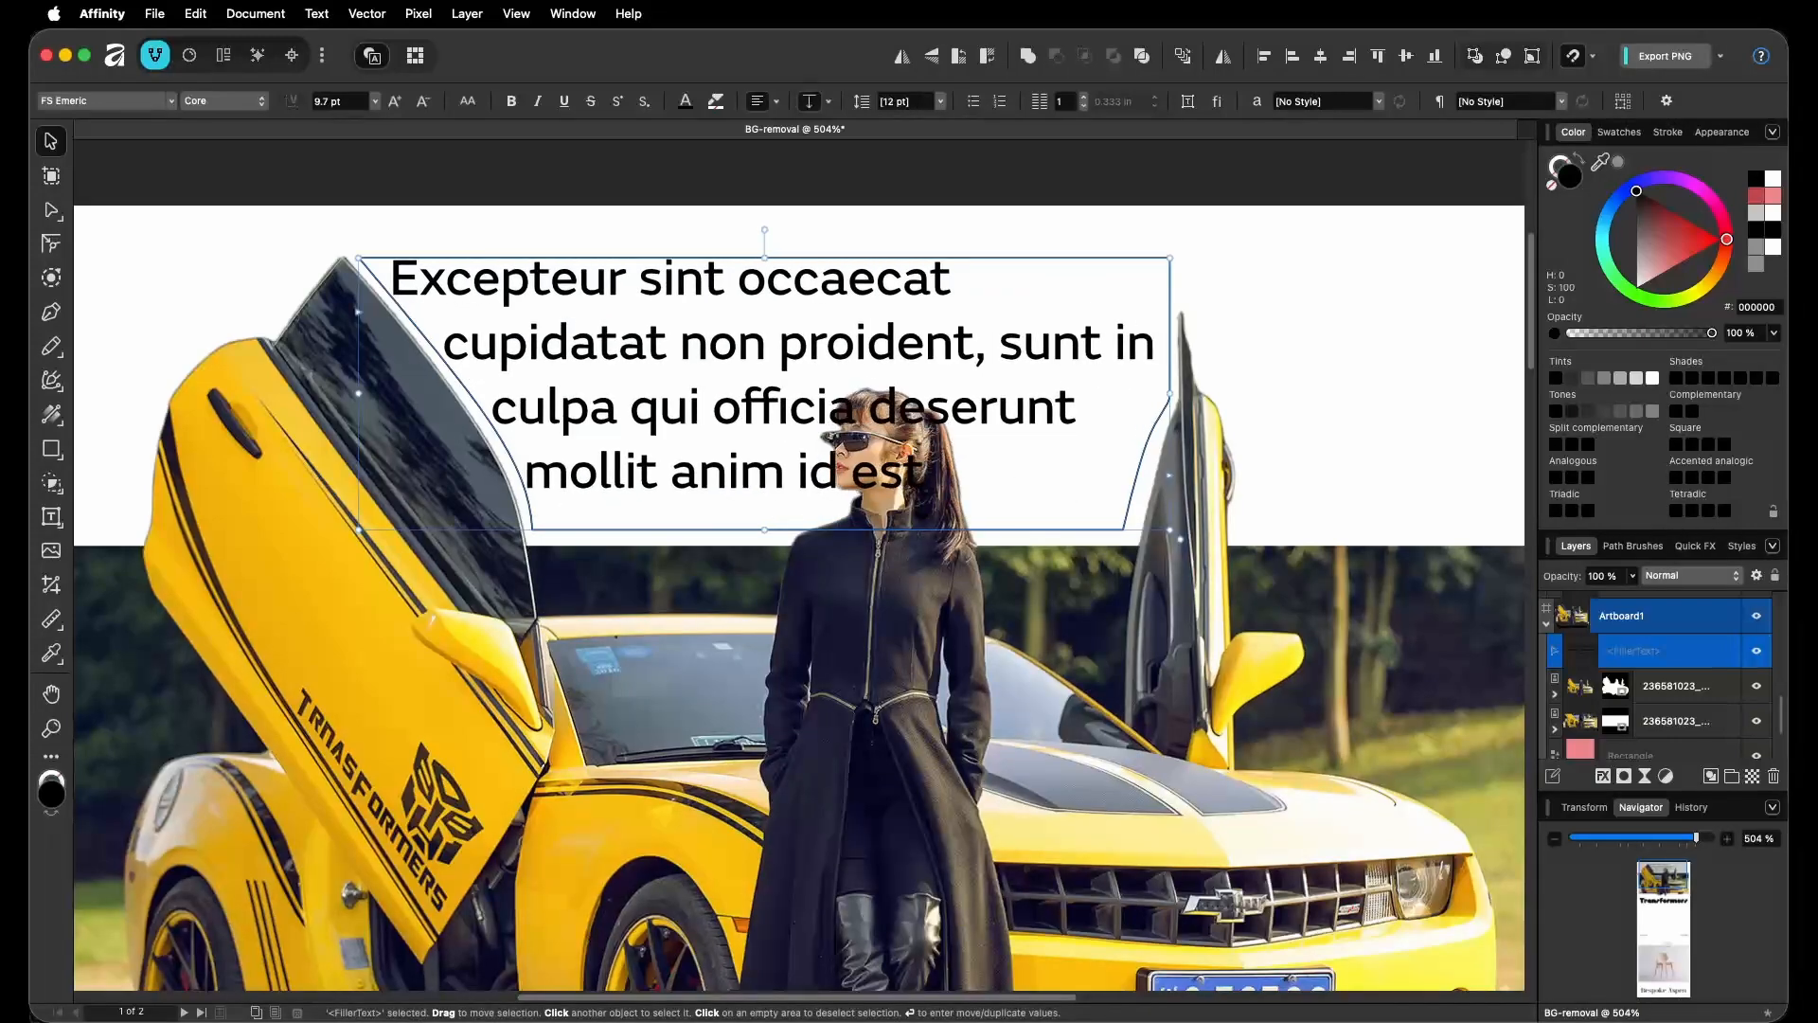
pyautogui.press('alt+shift+super+comma')
pyautogui.press('alt+shift+super+comma')
pyautogui.press('alt+shift+super+comma')
pyautogui.press('alt+shift+super+comma')
pyautogui.press('alt+shift+super+comma')
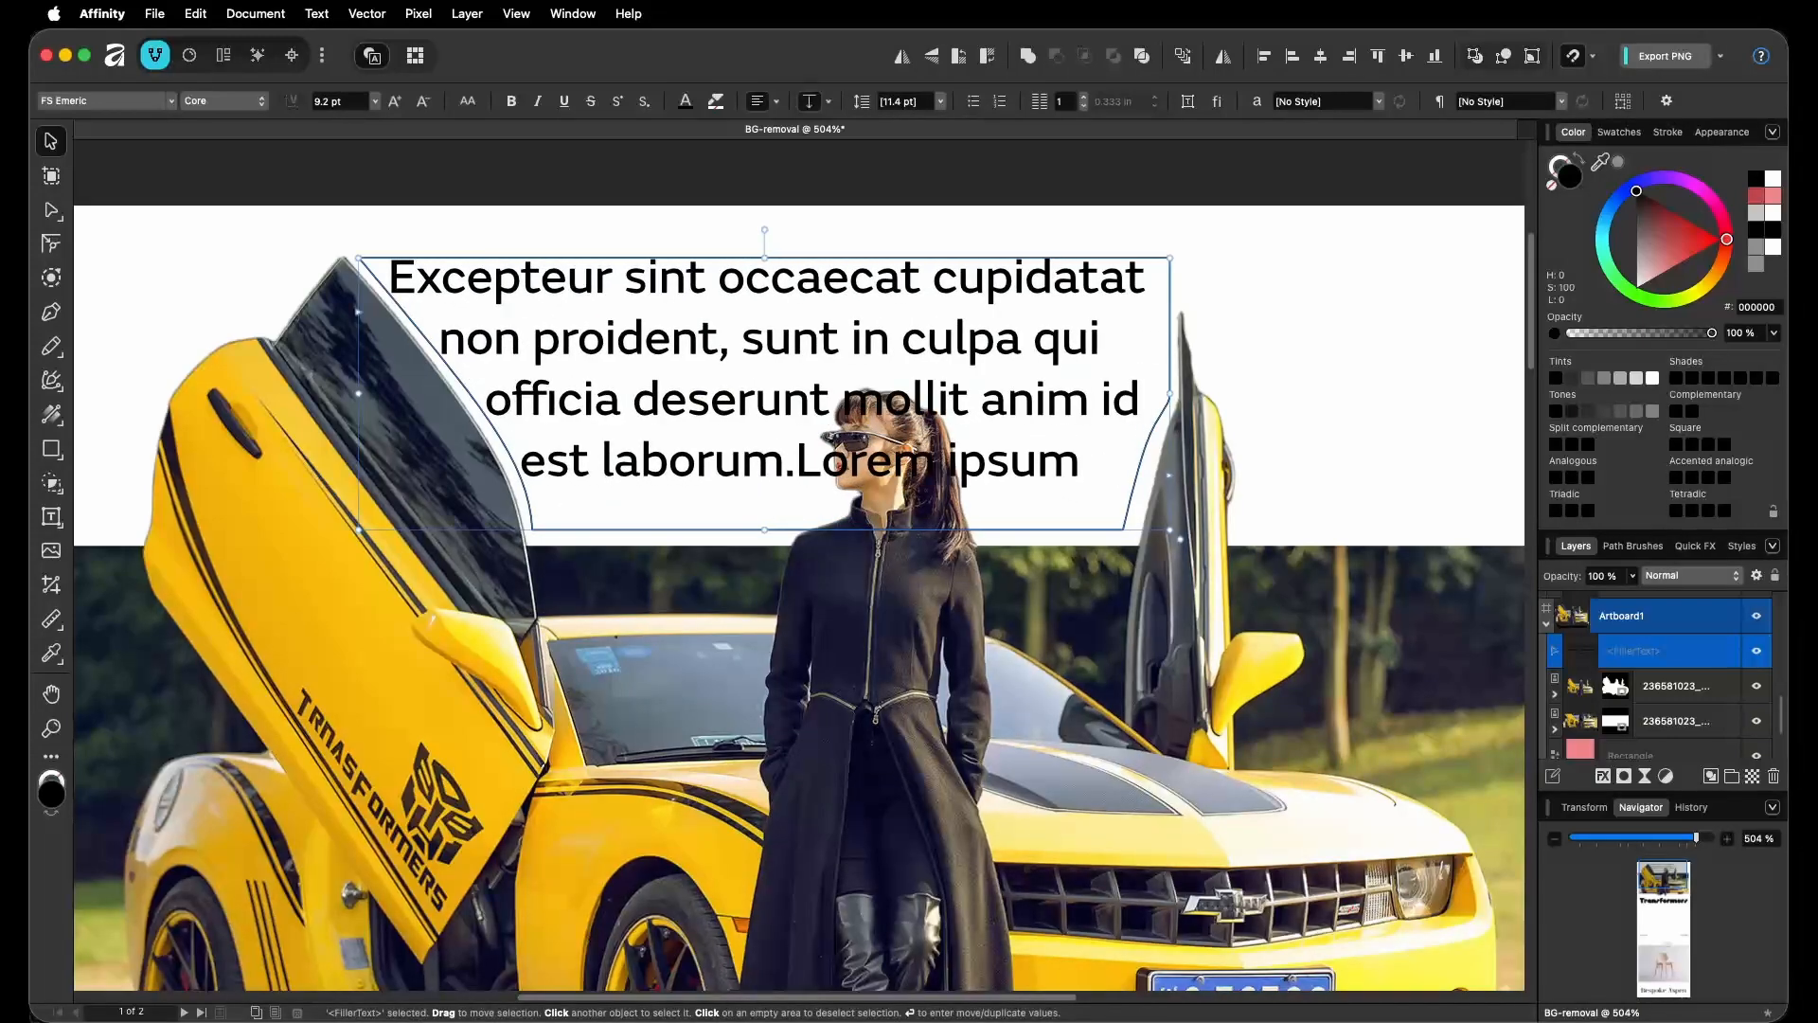
pyautogui.press('alt+shift+super+comma')
pyautogui.press('alt+shift+super+comma')
pyautogui.press('alt+shift+super+comma')
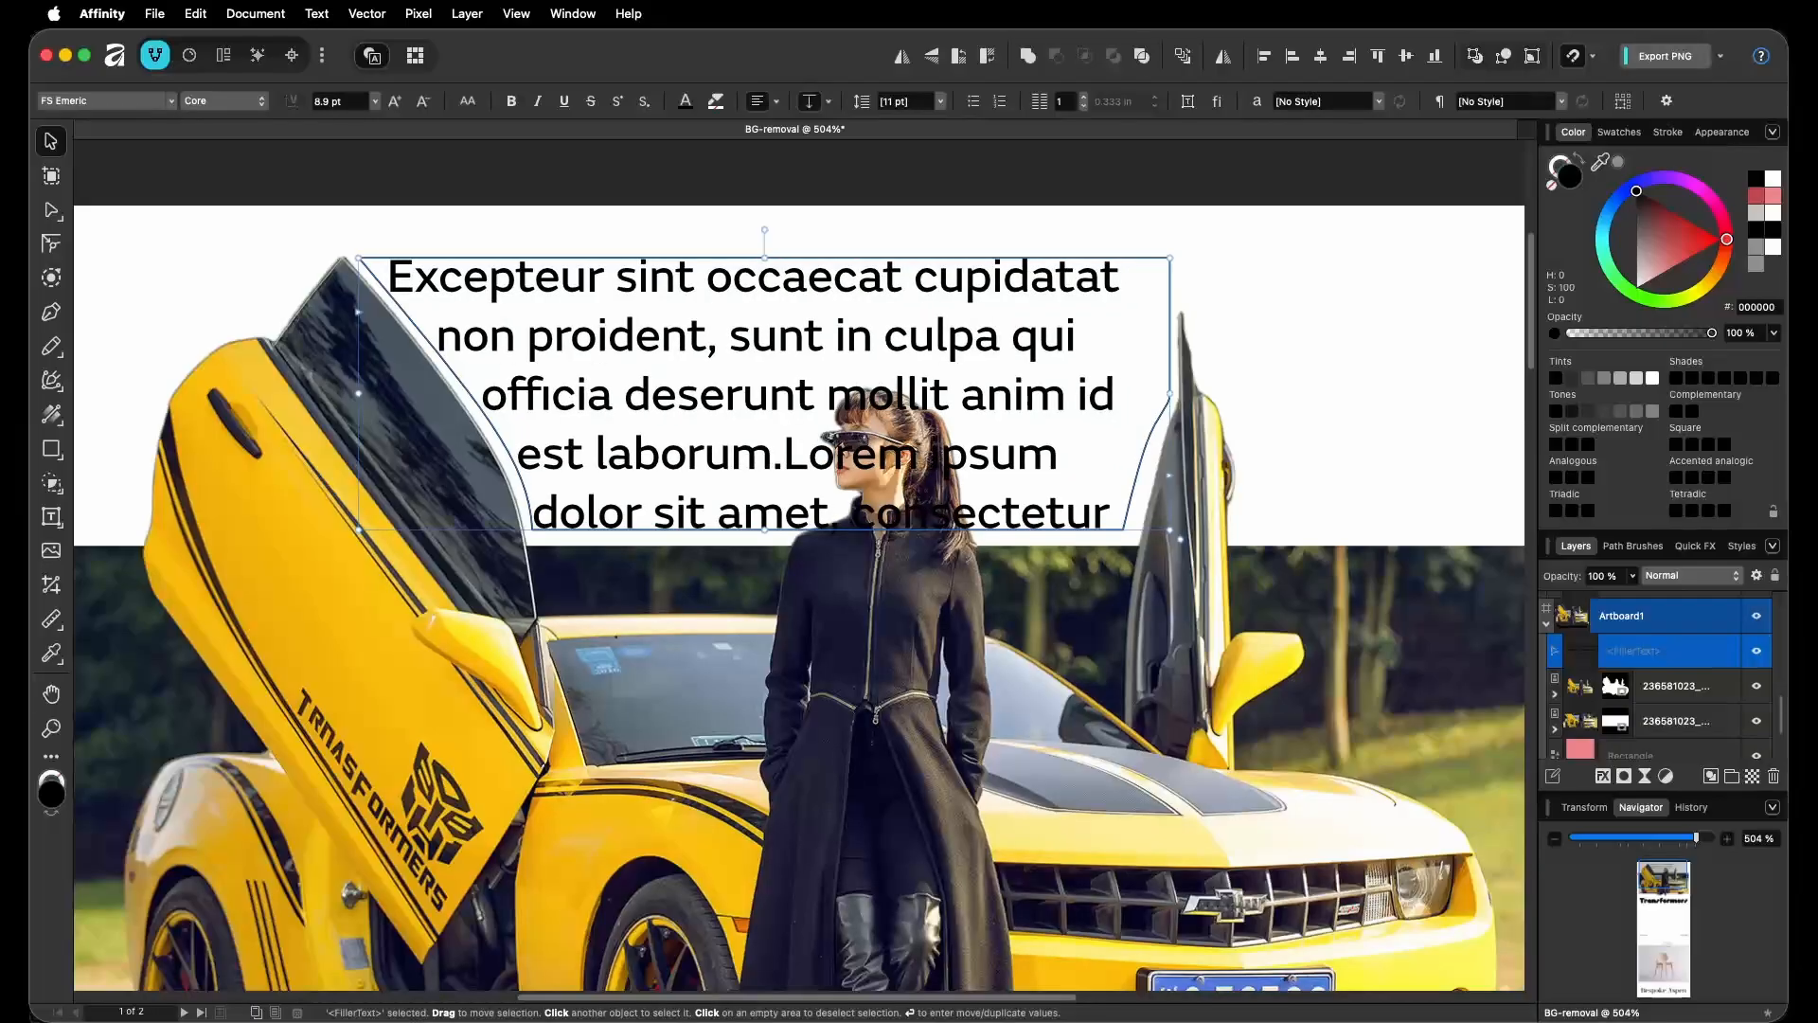
pyautogui.press('alt+shift+super+comma')
pyautogui.press('alt+shift+super+comma')
pyautogui.press('alt+shift+super+comma')
pyautogui.press('alt+shift+super+comma')
pyautogui.press('alt+shift+super+comma')
pyautogui.press('alt+shift+super+comma')
pyautogui.press('alt+shift+super+comma')
pyautogui.press('alt+shift+super+comma')
pyautogui.press('alt+shift+super+comma')
pyautogui.press('alt+shift+super+comma')
pyautogui.press('alt+shift+super+comma')
pyautogui.press('alt+shift+super+comma')
pyautogui.press('alt+shift+super+comma')
pyautogui.press('alt+shift+super+comma')
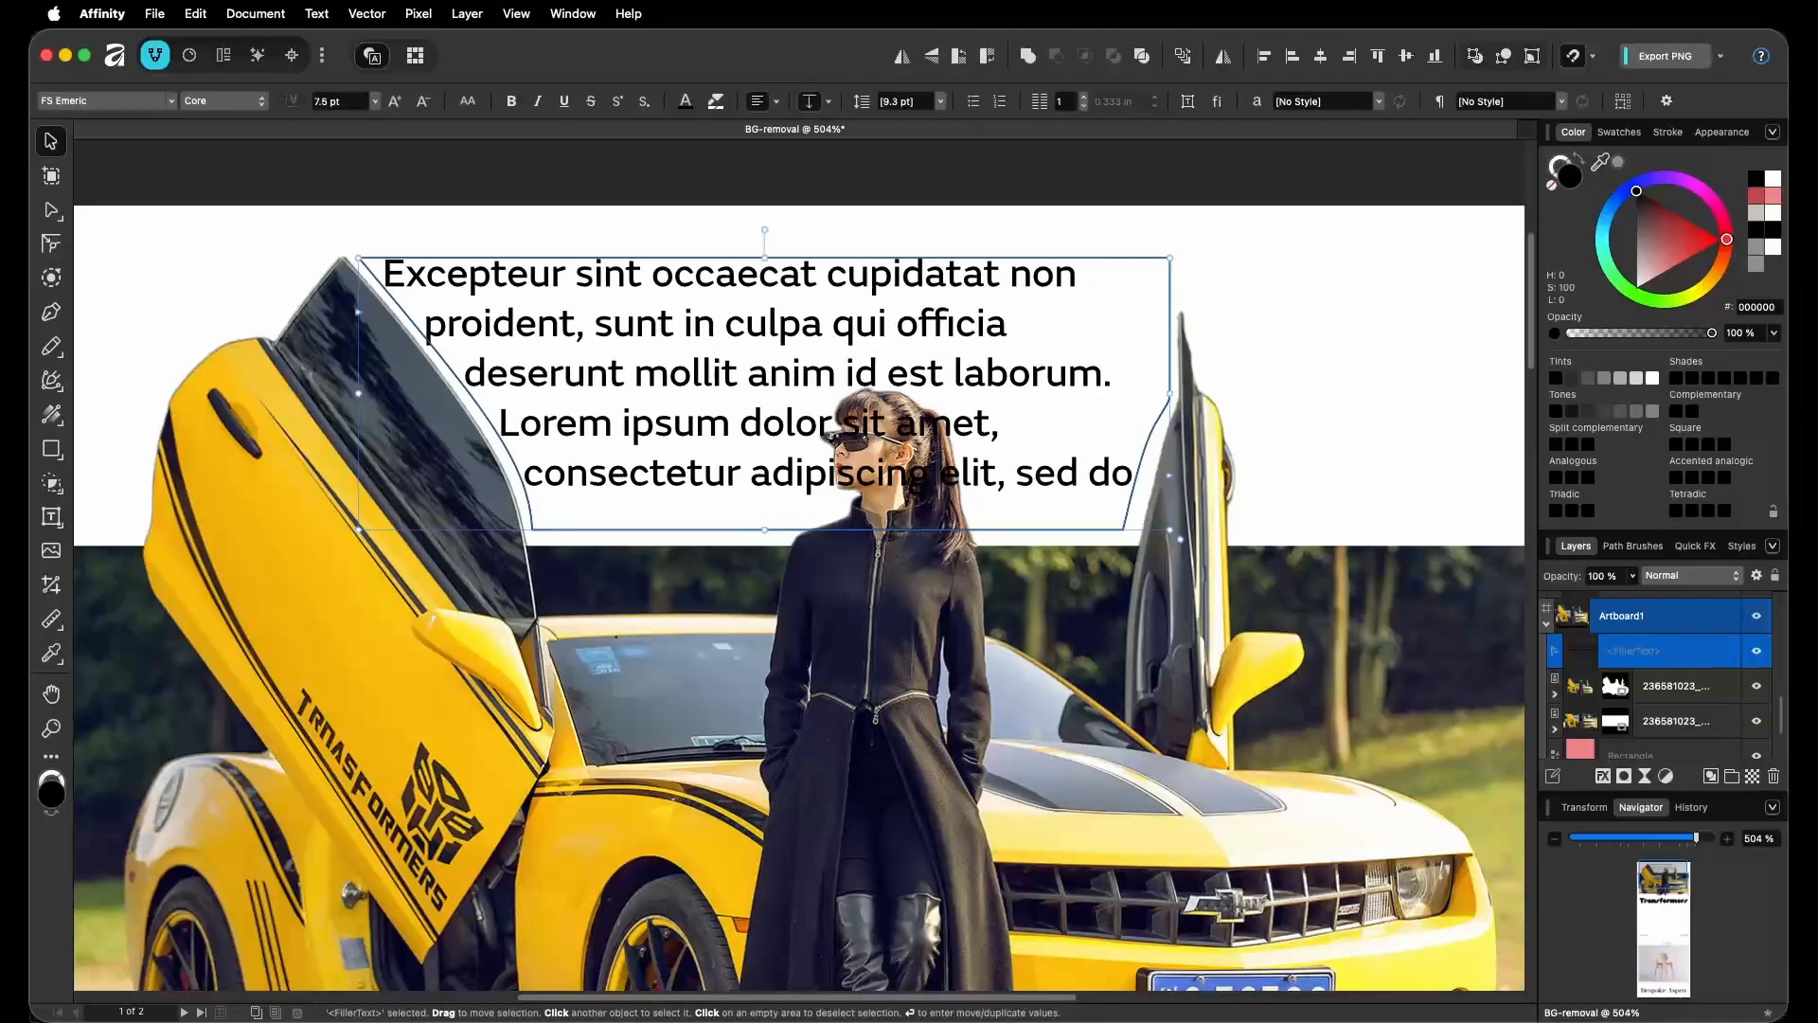
pyautogui.press('alt+shift+super+comma')
pyautogui.press('alt+shift+super+comma')
pyautogui.press('alt+shift+super+comma')
pyautogui.press('alt+shift+super+comma')
pyautogui.press('alt+shift+super+comma')
pyautogui.press('alt+shift+super+comma')
pyautogui.press('alt+shift+super+comma')
pyautogui.press('alt+shift+super+comma')
pyautogui.press('alt+shift+super+comma')
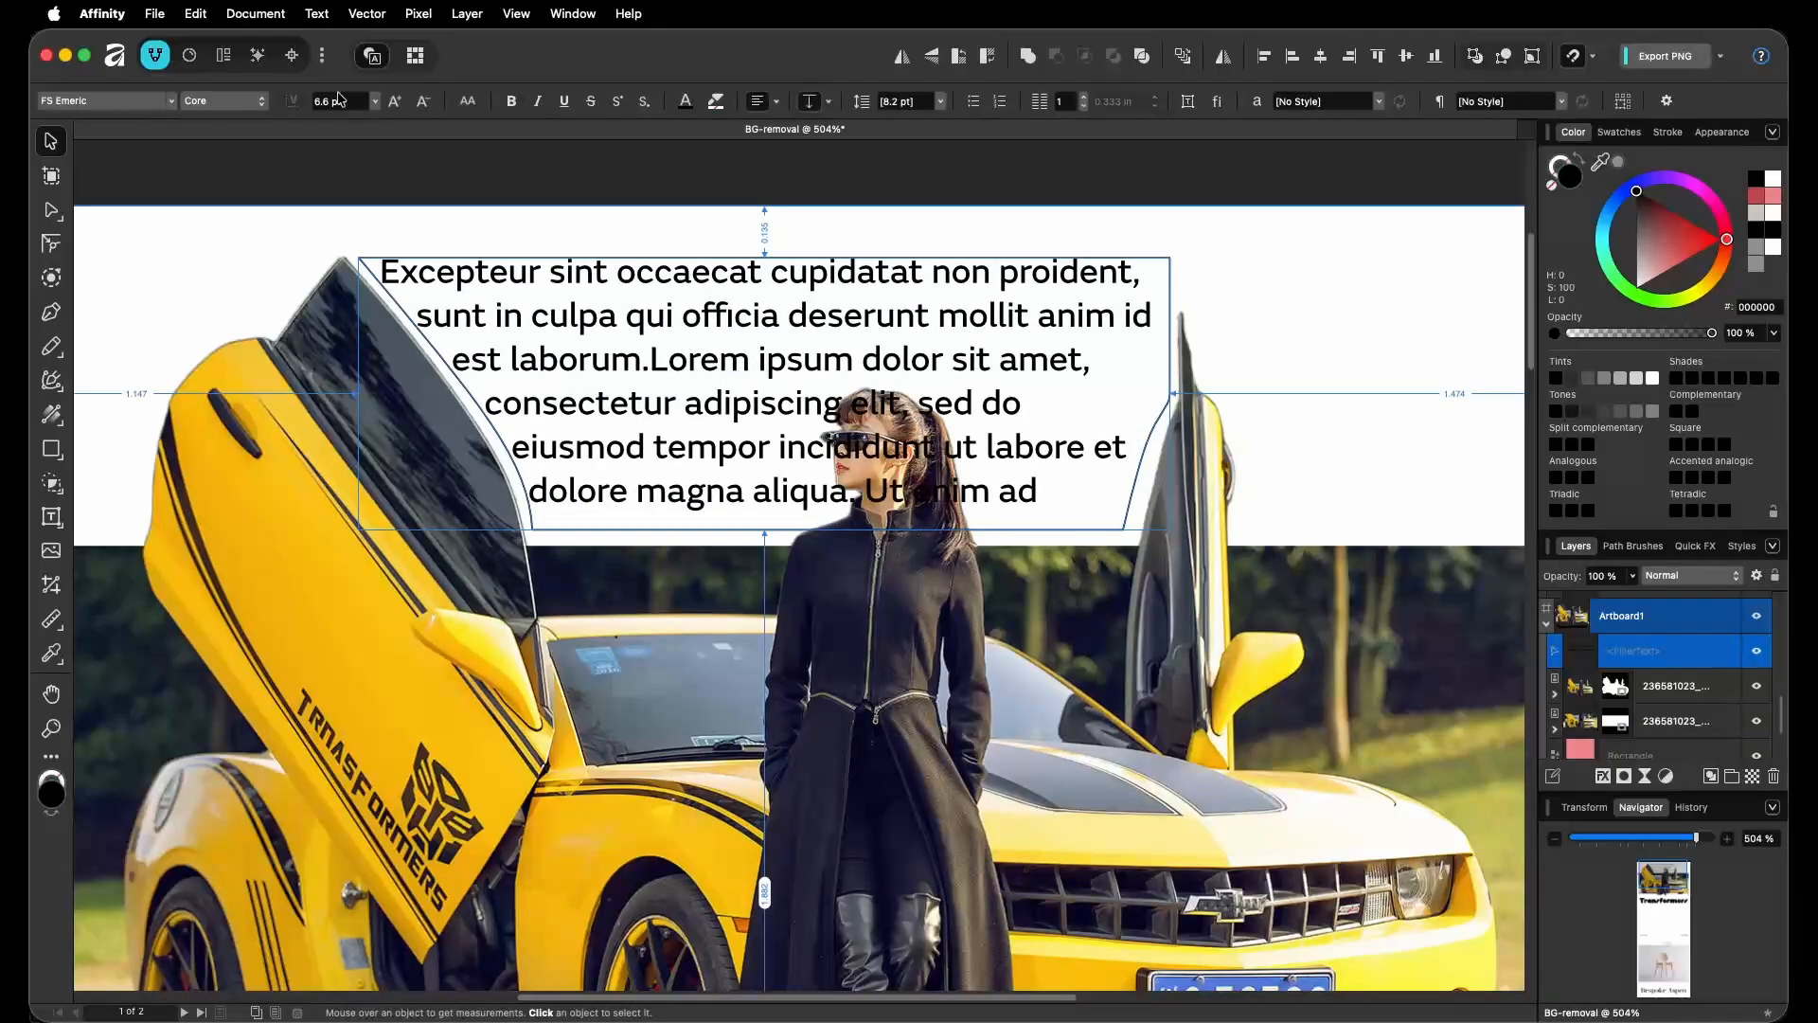
pyautogui.press('alt+shift+super+comma')
pyautogui.press('alt+shift+super+comma')
pyautogui.press('alt+shift+super+comma')
pyautogui.press('alt+shift+super+comma')
pyautogui.press('alt+shift+super+comma')
pyautogui.press('alt+shift+super+comma')
pyautogui.press('alt+shift+super+comma')
pyautogui.press('alt+shift+super+comma')
pyautogui.press('alt+shift+super+comma')
pyautogui.press('alt+shift+super+comma')
pyautogui.press('alt+shift+super+comma')
pyautogui.press('alt+shift+super+comma')
pyautogui.press('alt+shift+super+comma')
pyautogui.press('alt+shift+super+comma')
pyautogui.press('alt+shift+super+comma')
pyautogui.press('alt+shift+super+comma')
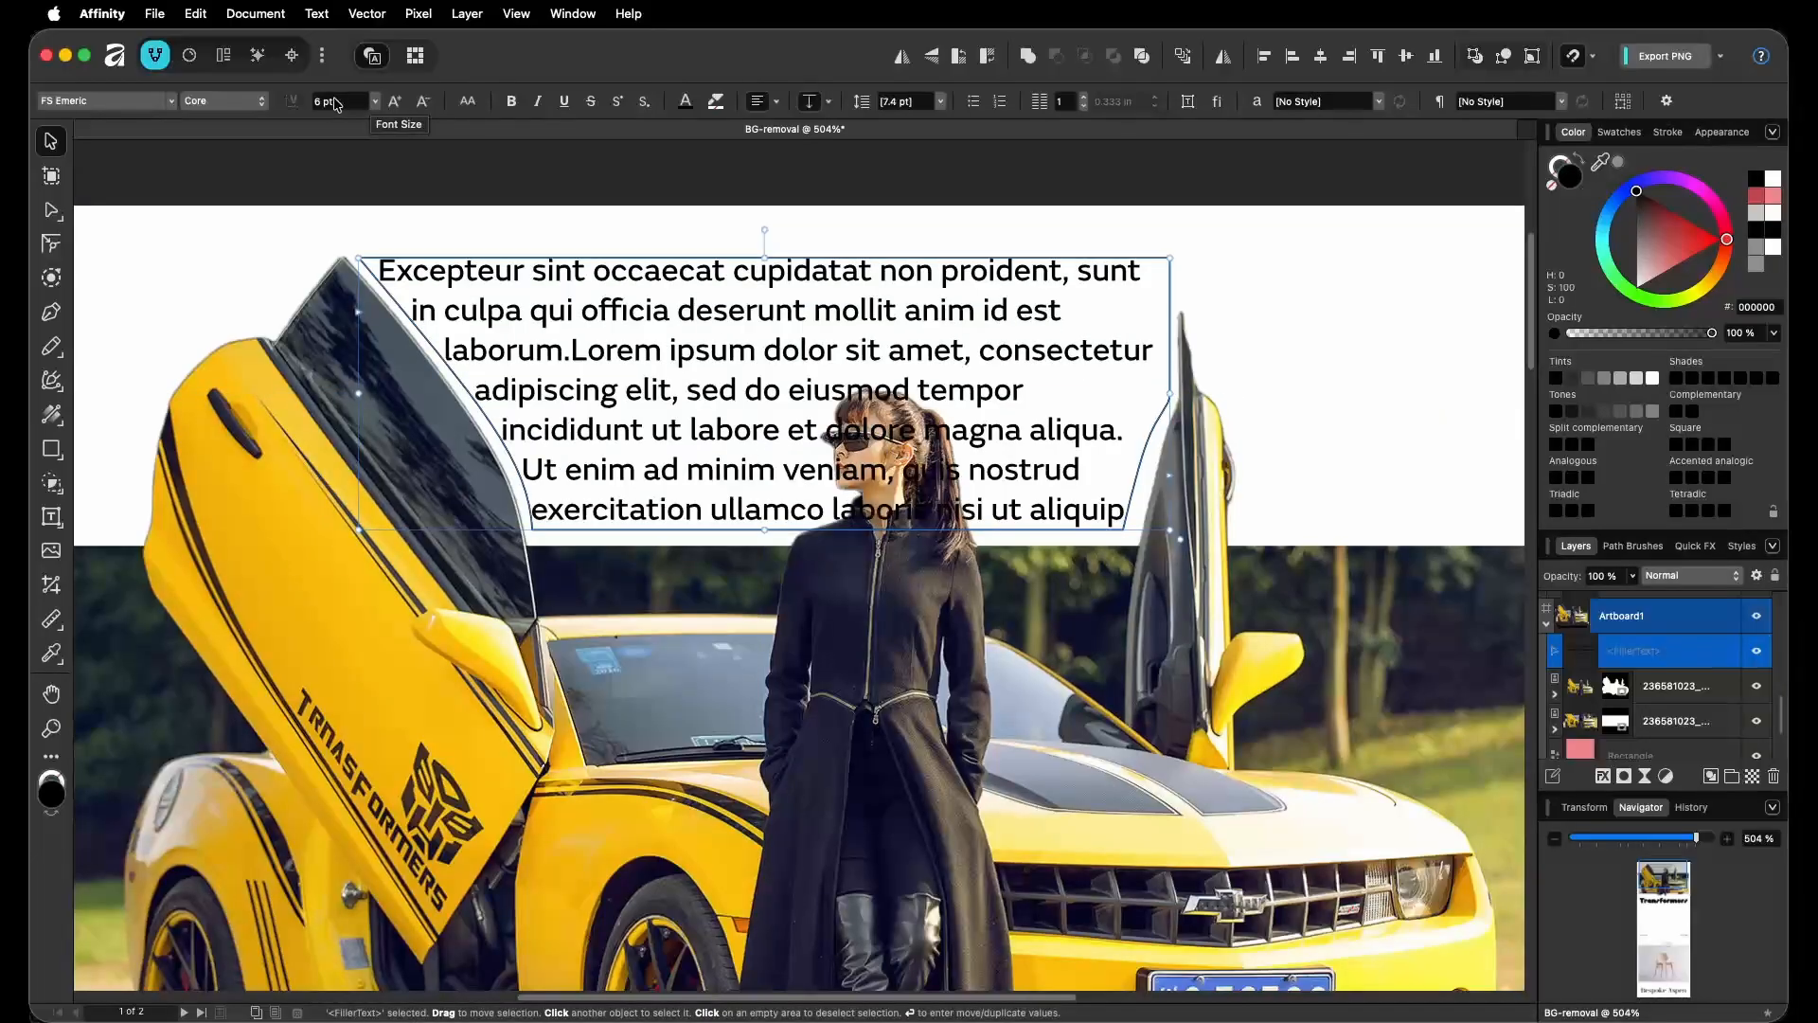
pyautogui.scroll(-3, 911, 358)
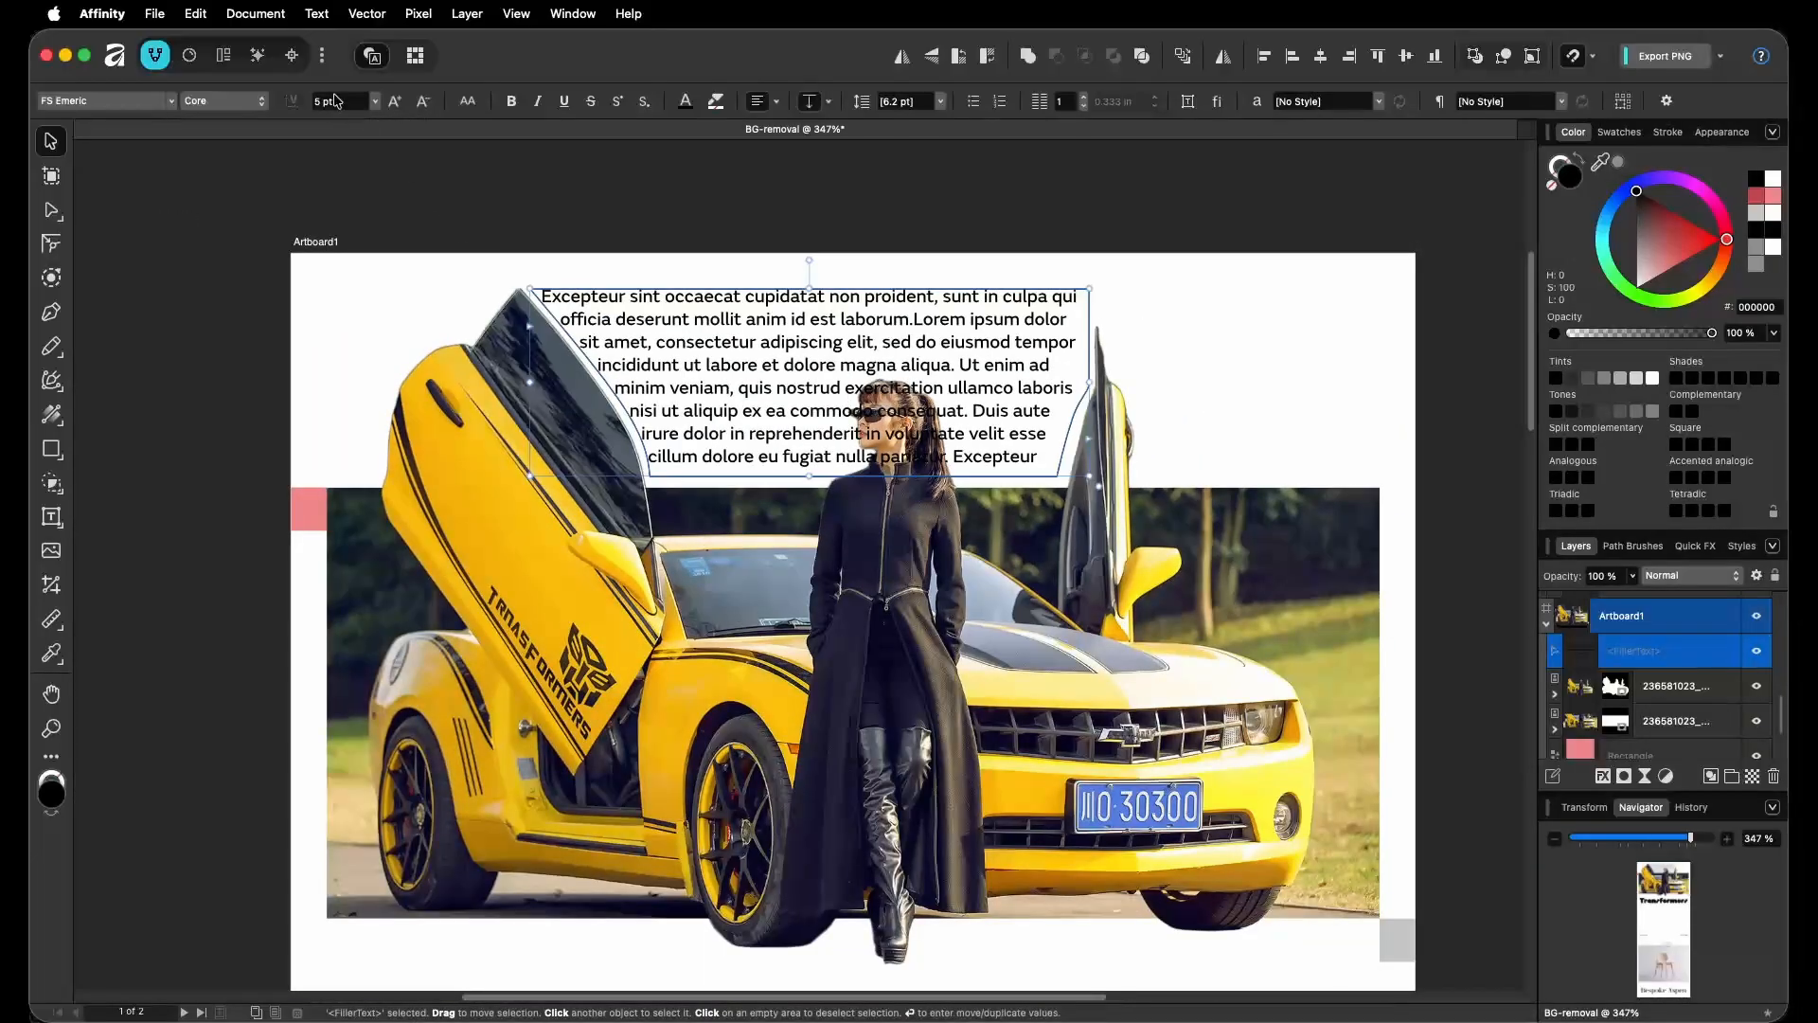
pyautogui.scroll(-1, 338, 104)
pyautogui.scroll(-1, 339, 108)
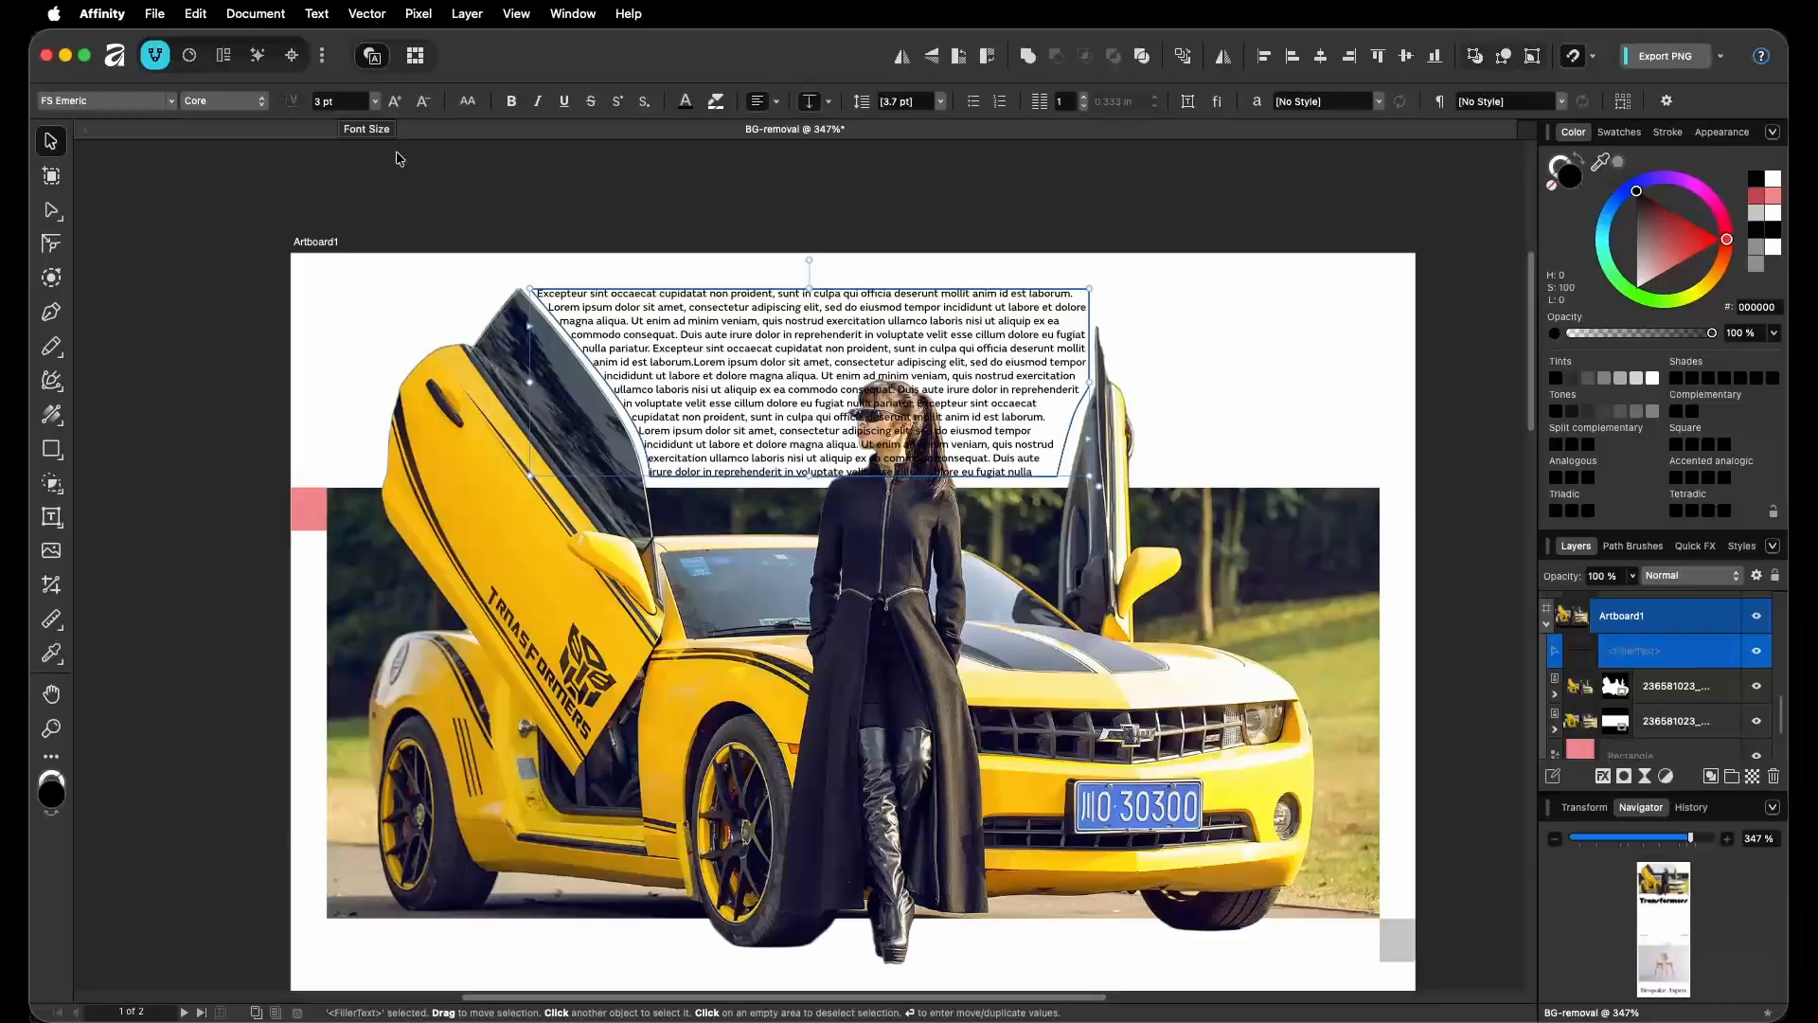
pyautogui.scroll(1, 339, 106)
pyautogui.scroll(1, 862, 312)
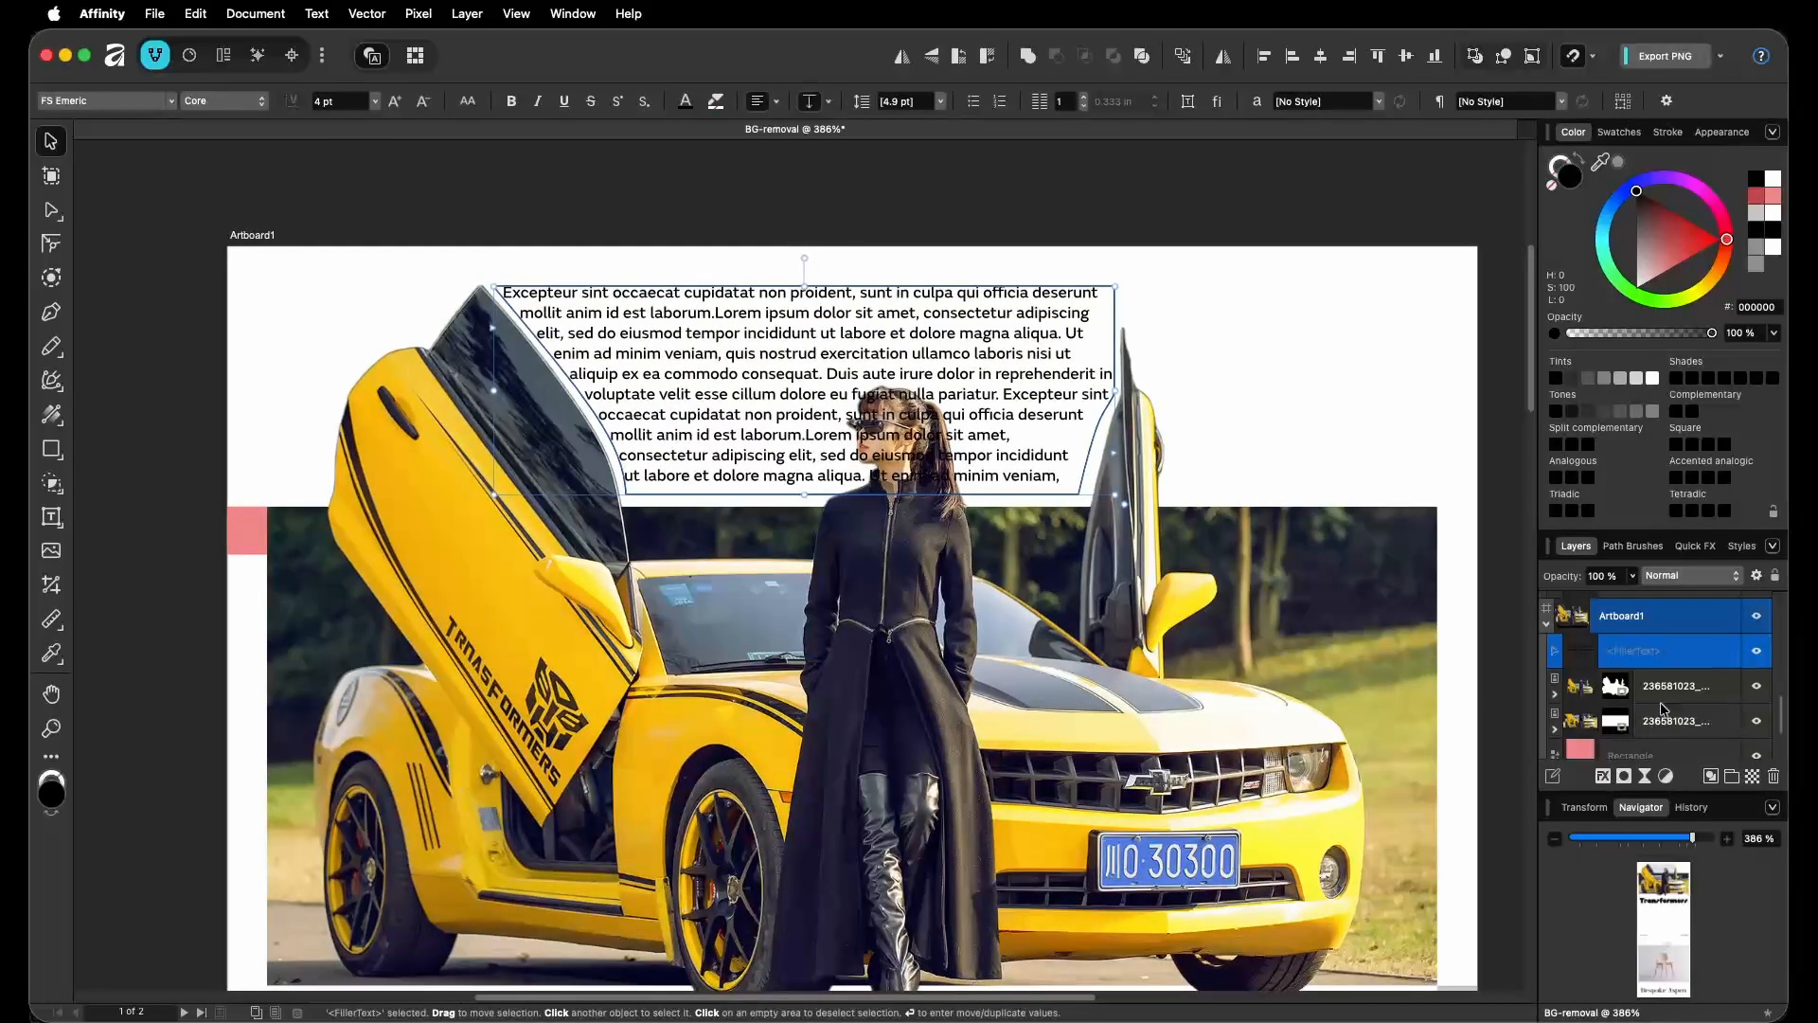
# Apply the Tight text wrap style on both sides to the masked car-and-woman photo, and deselect it.
pyautogui.click(1573, 698)
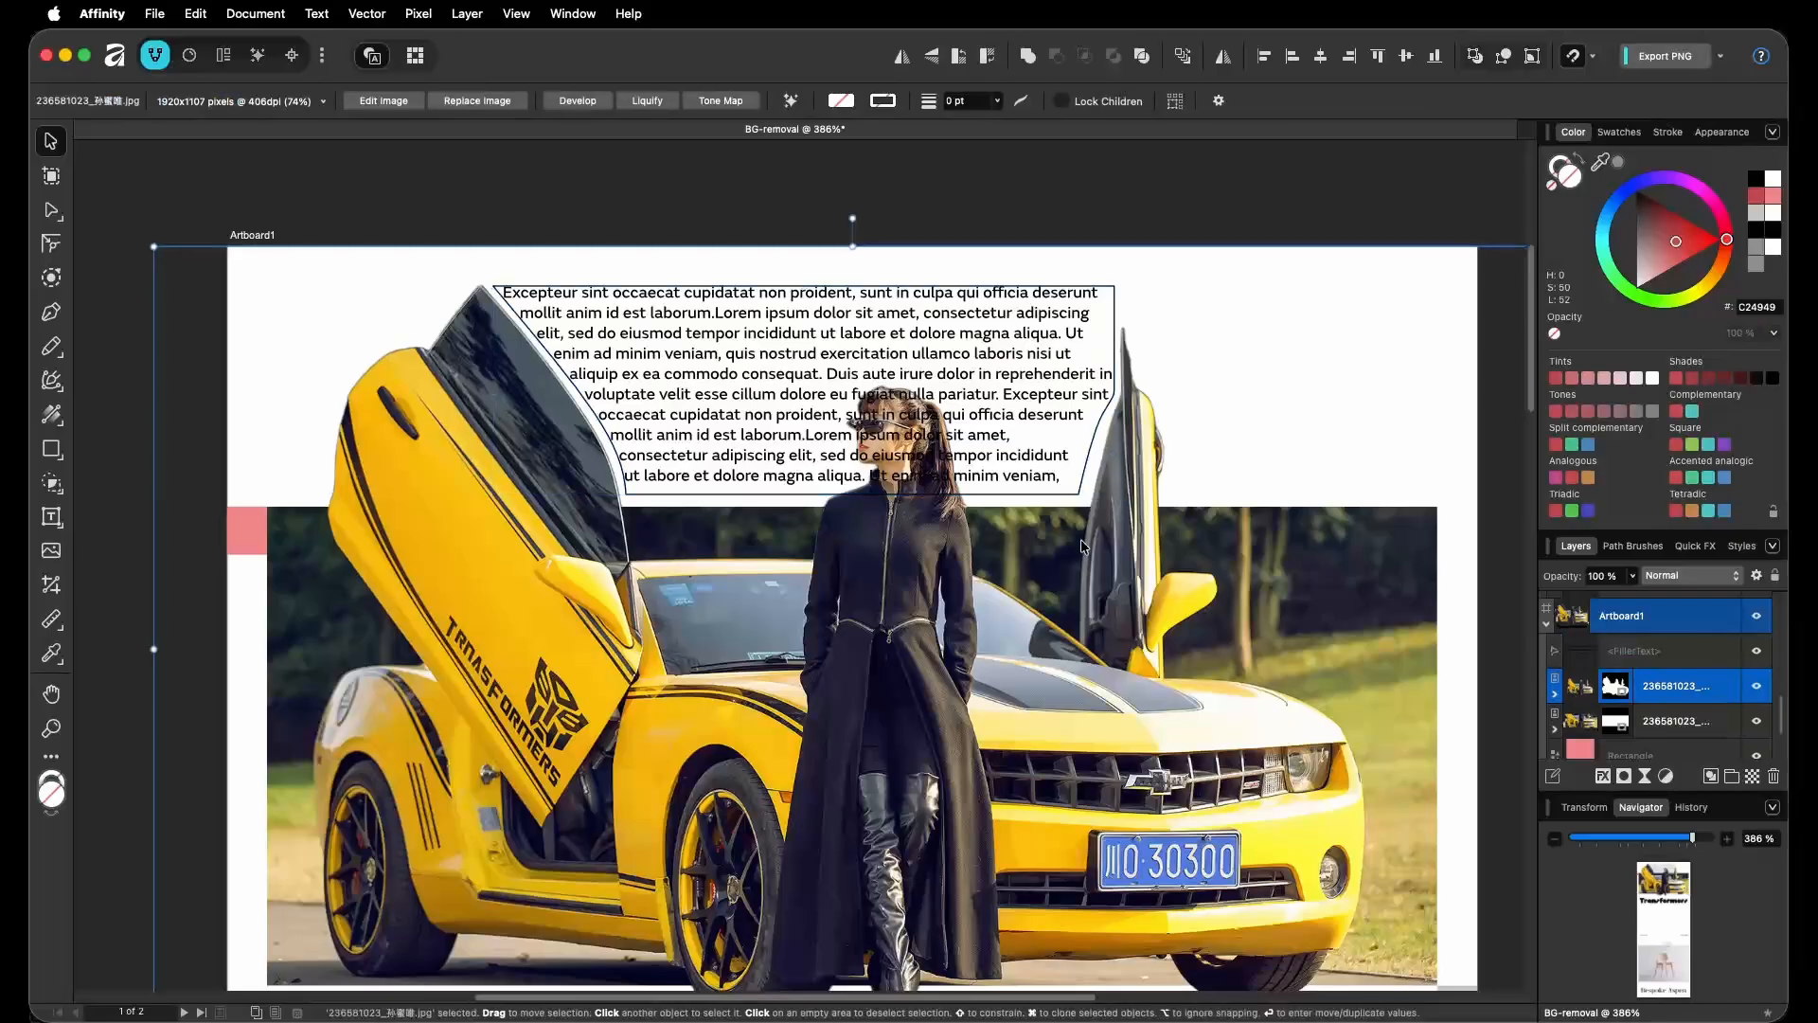
pyautogui.click(319, 14)
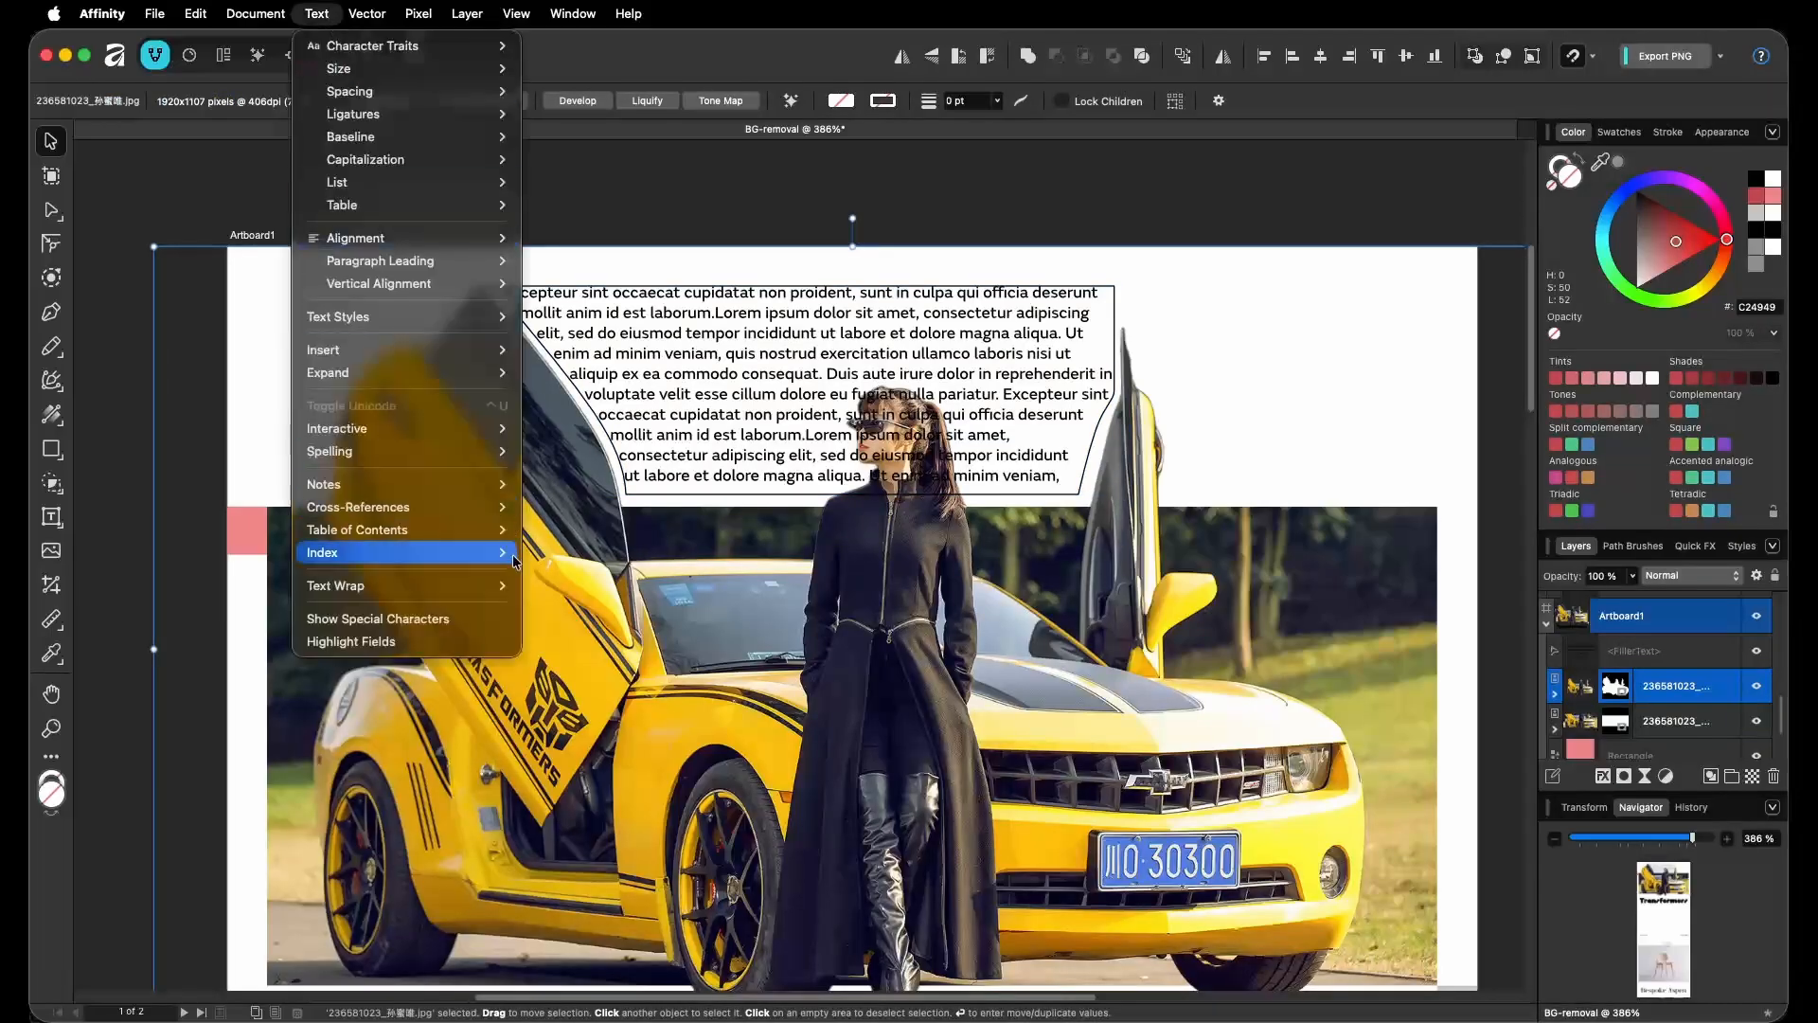
pyautogui.moveTo(464, 595)
pyautogui.click(559, 586)
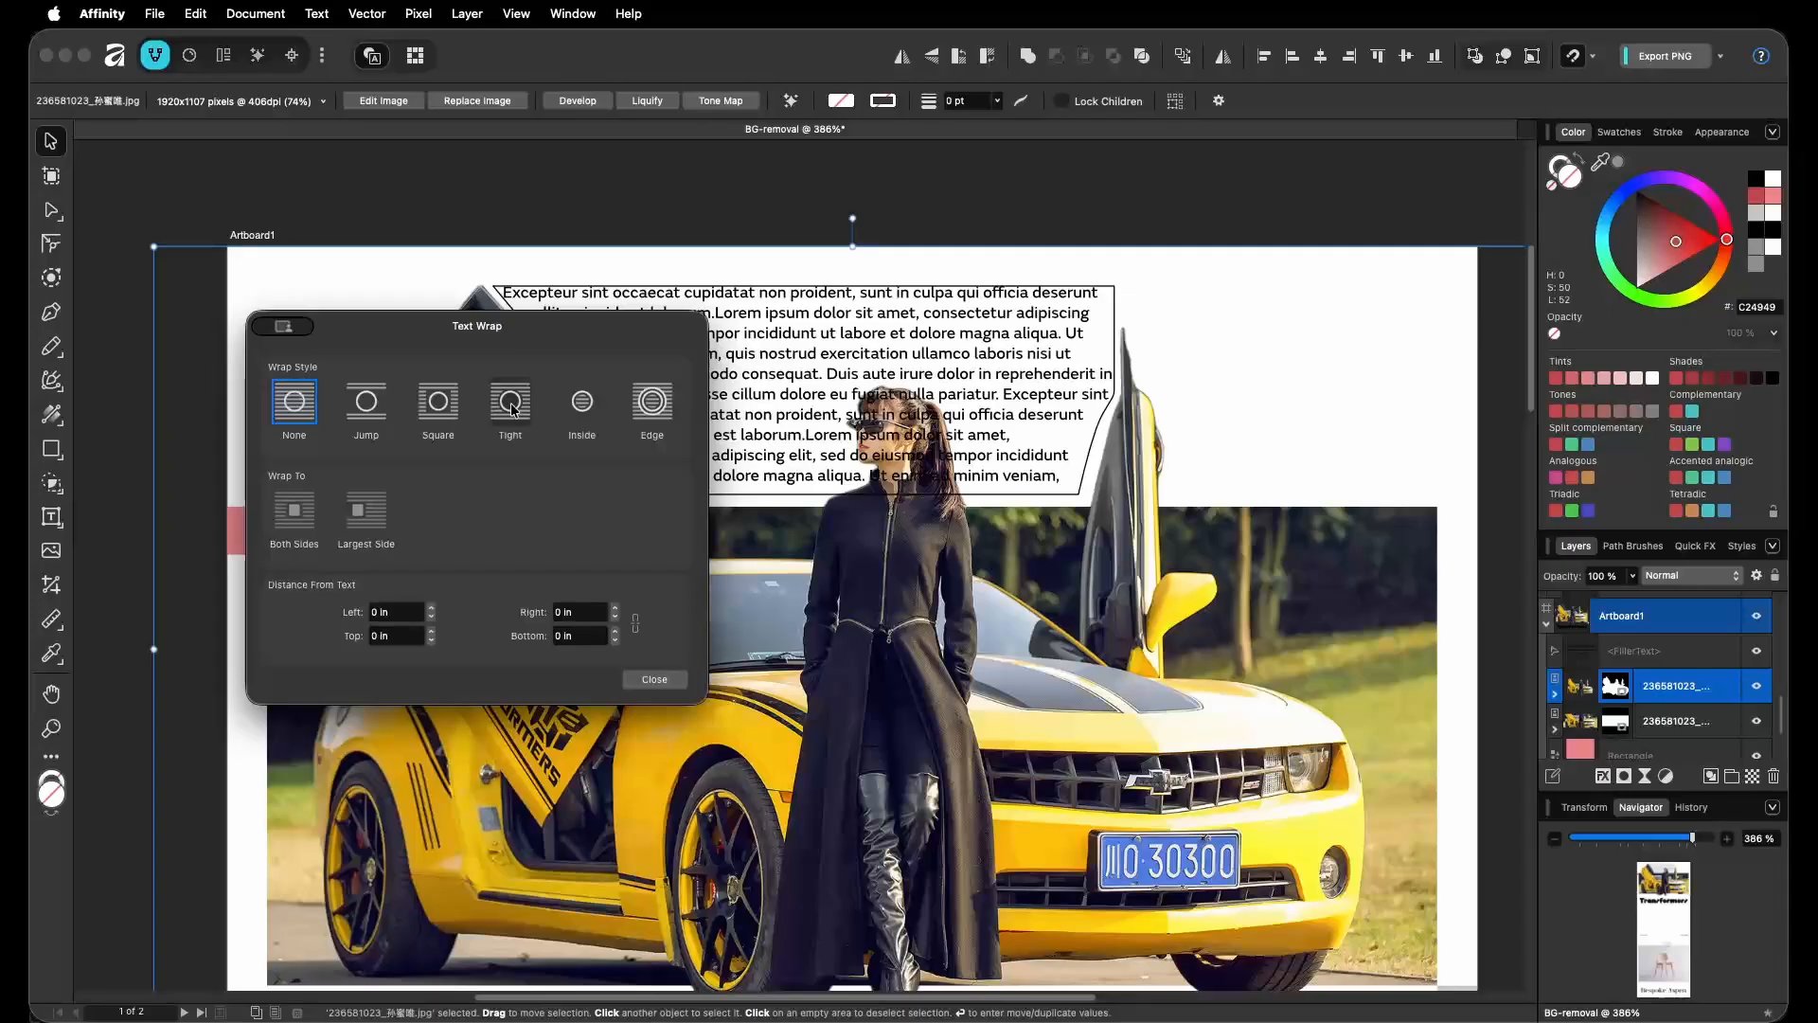
pyautogui.click(511, 407)
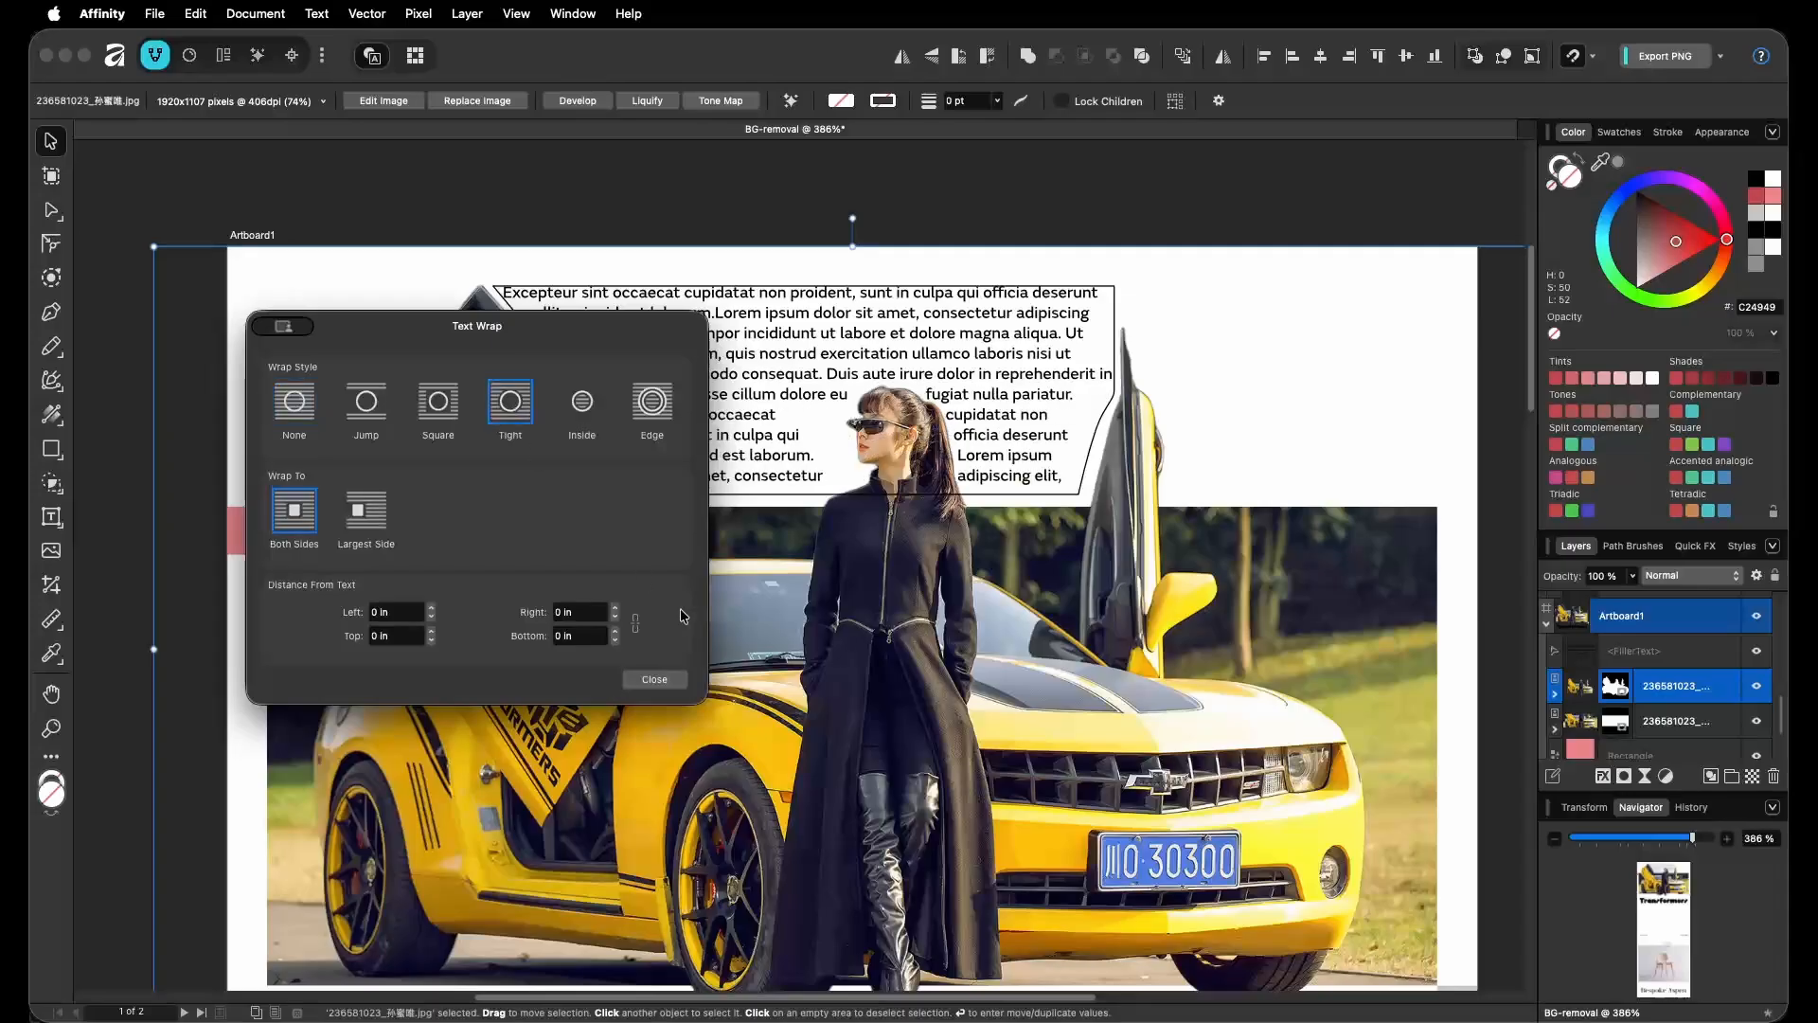
pyautogui.click(654, 680)
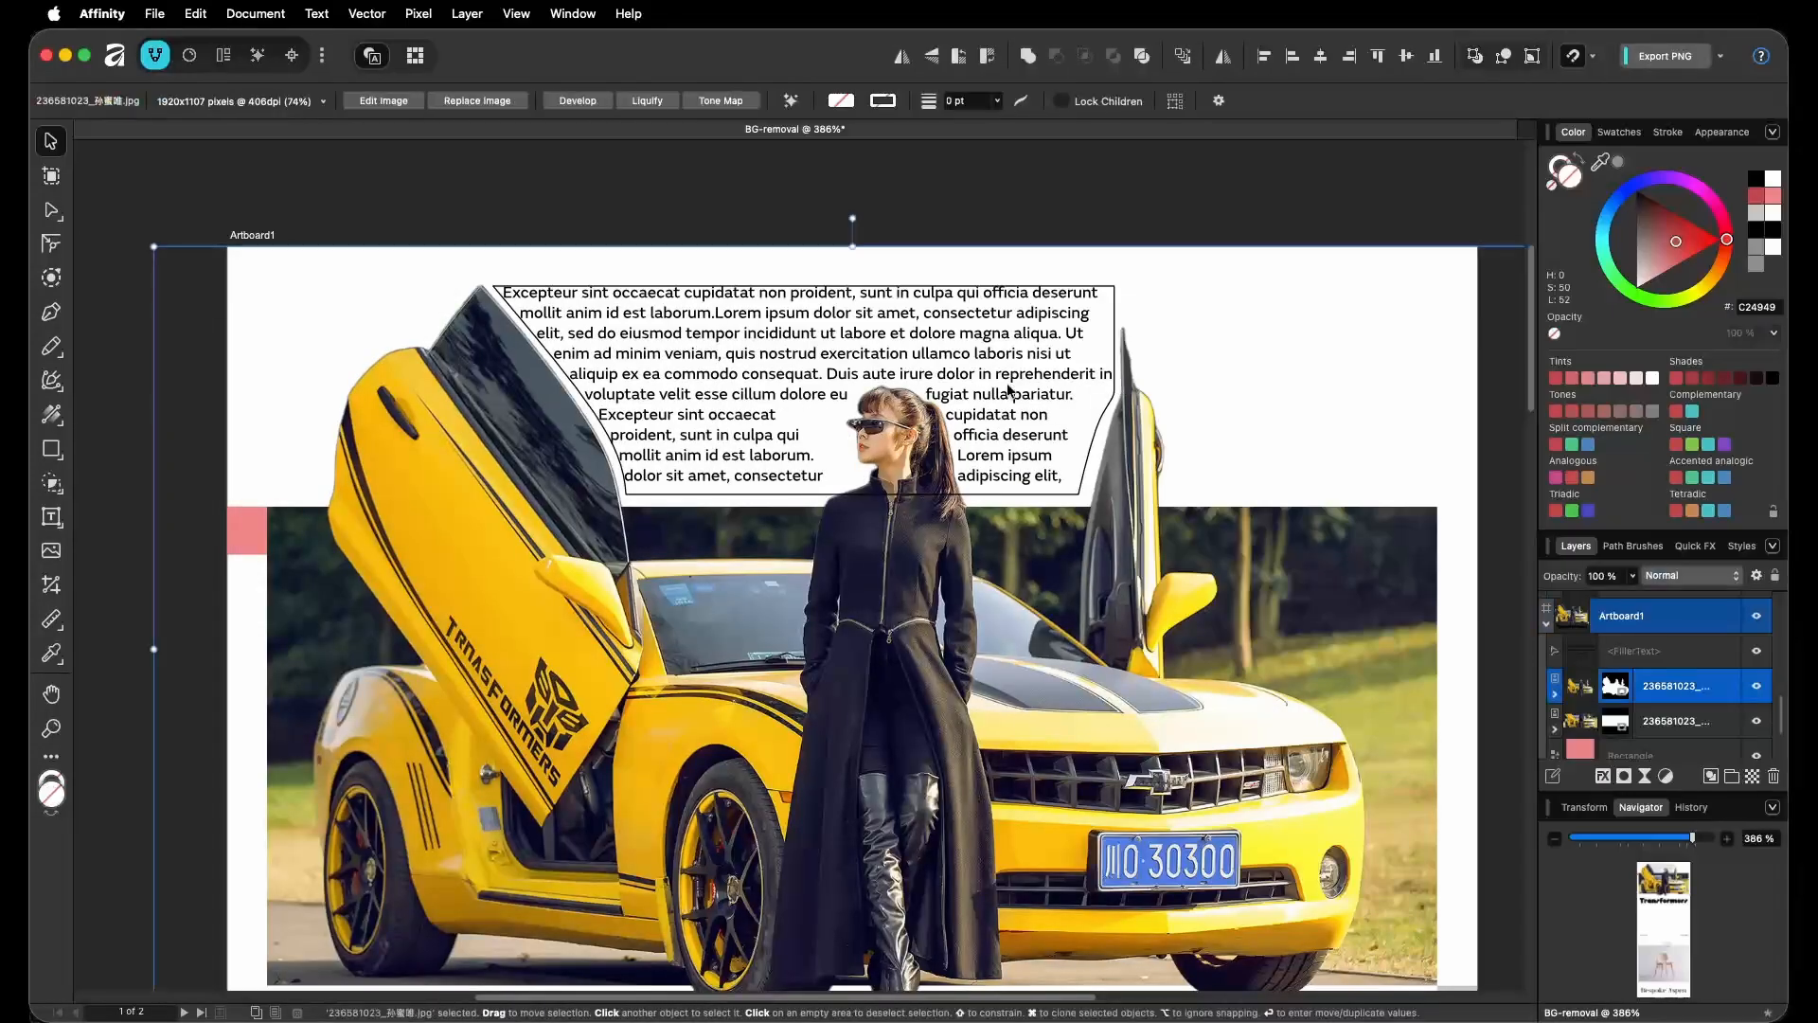
pyautogui.scroll(-5, 1119, 476)
pyautogui.click(1350, 581)
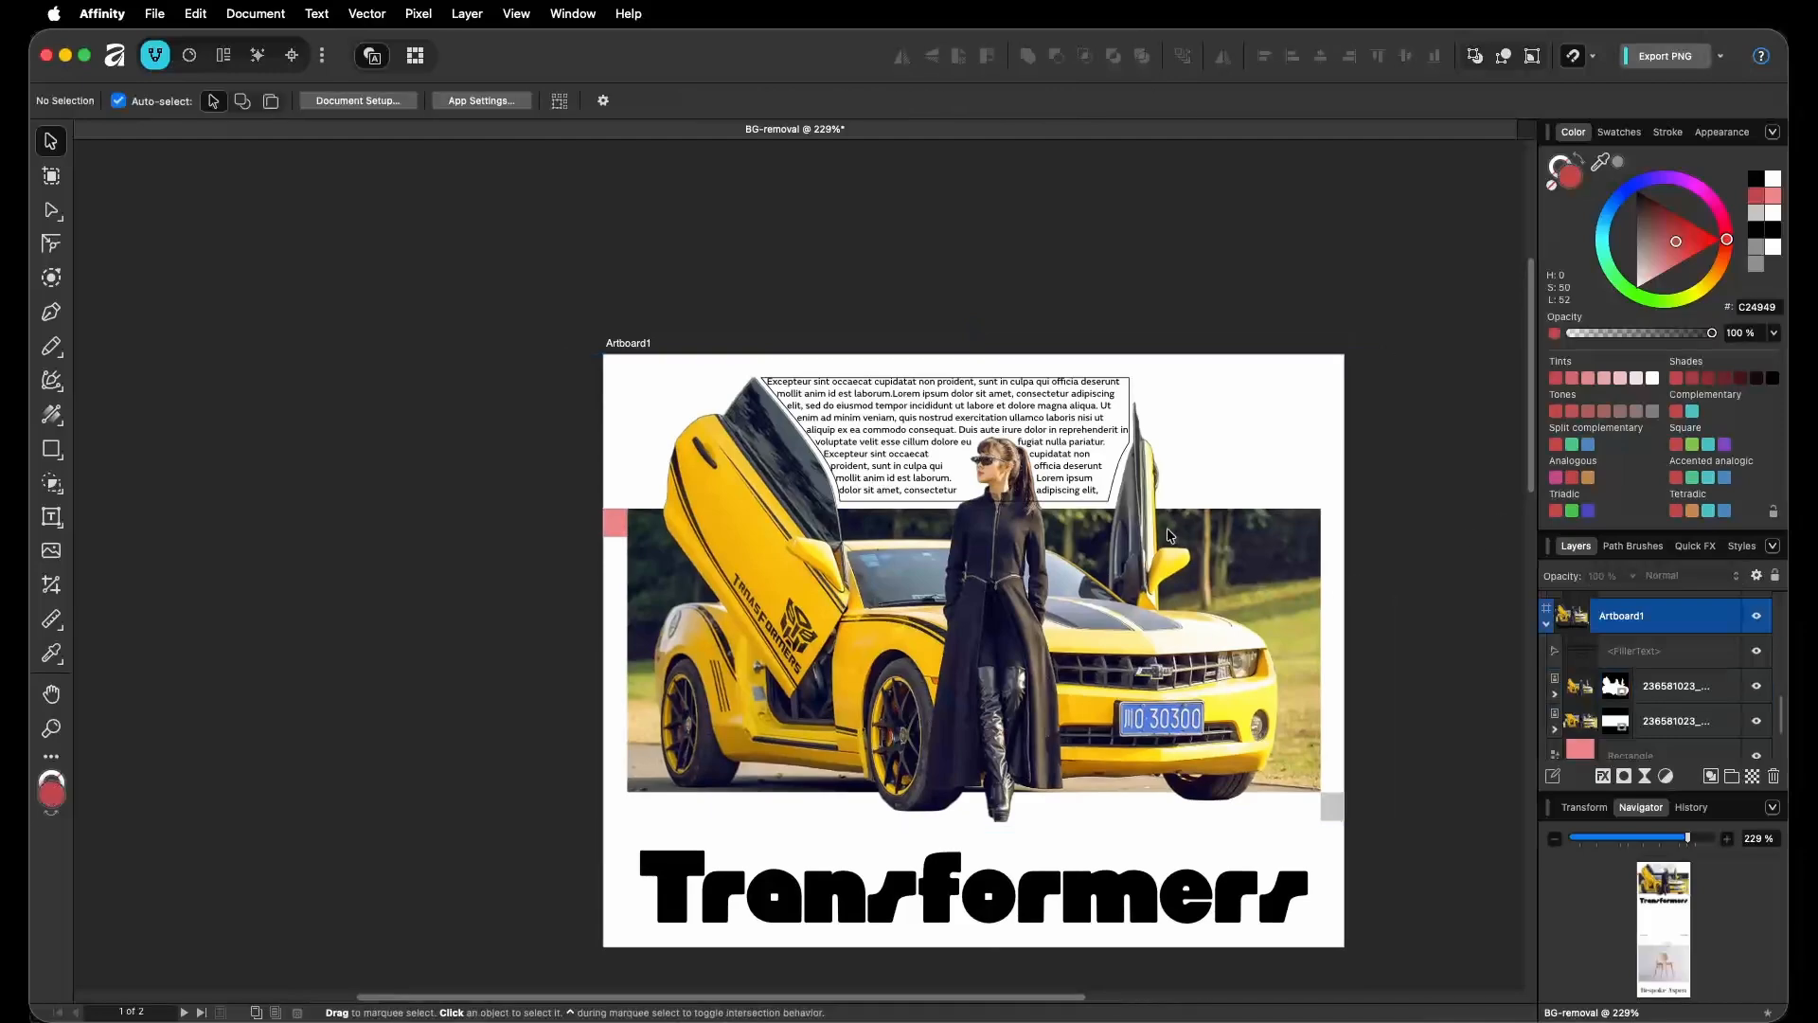
# Remove the outline stroke from the filler text frame between the car doors.
pyautogui.scroll(3, 1159, 460)
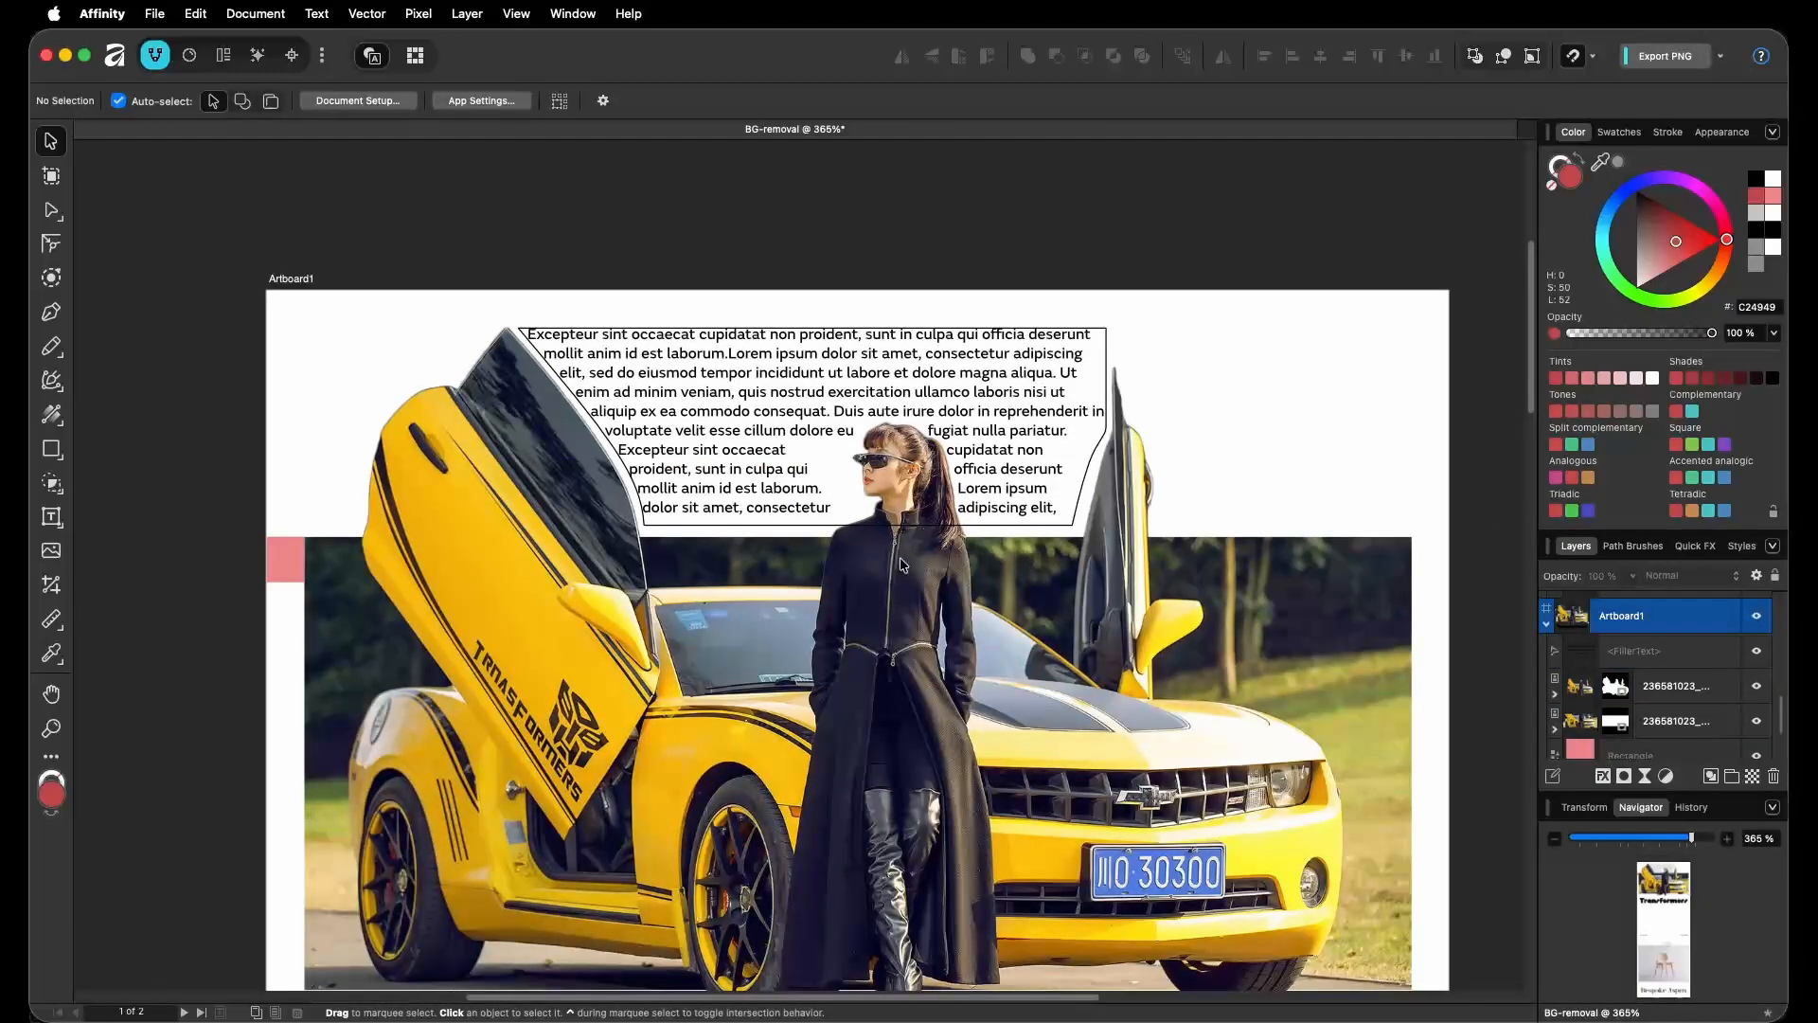
pyautogui.scroll(2, 842, 464)
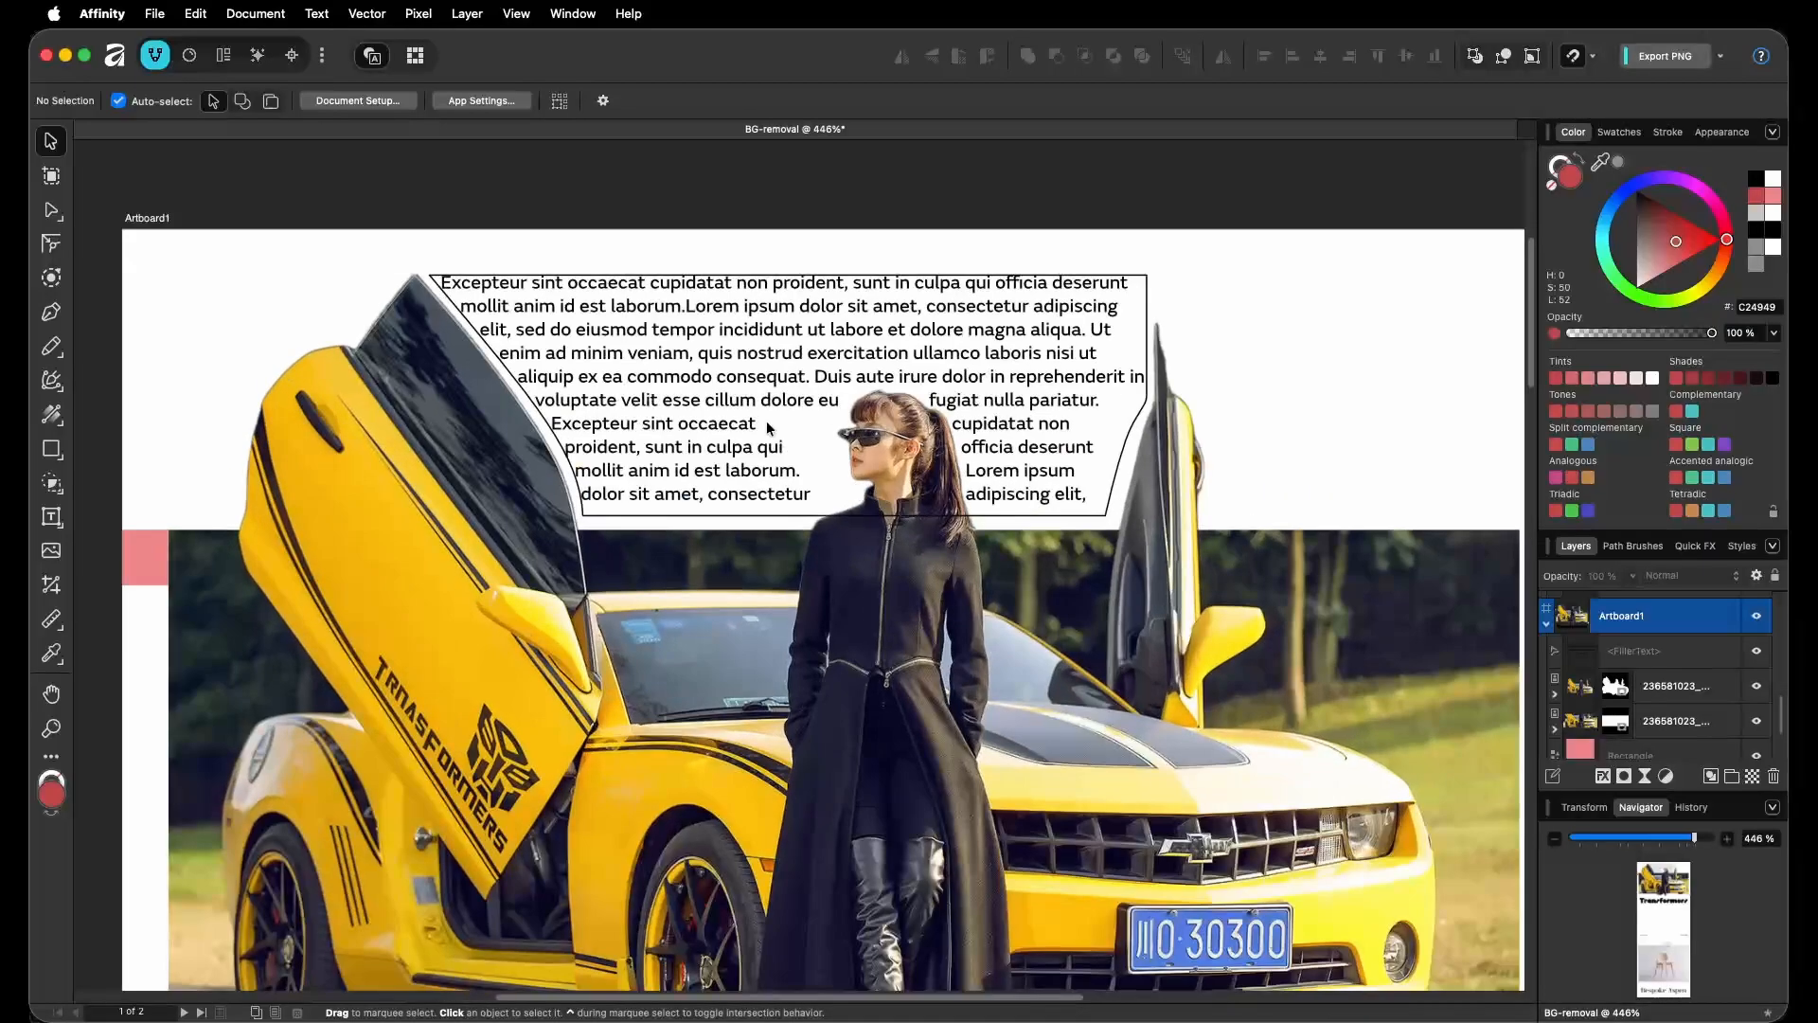
pyautogui.scroll(5, 767, 428)
pyautogui.scroll(-3, 568, 394)
pyautogui.click(603, 414)
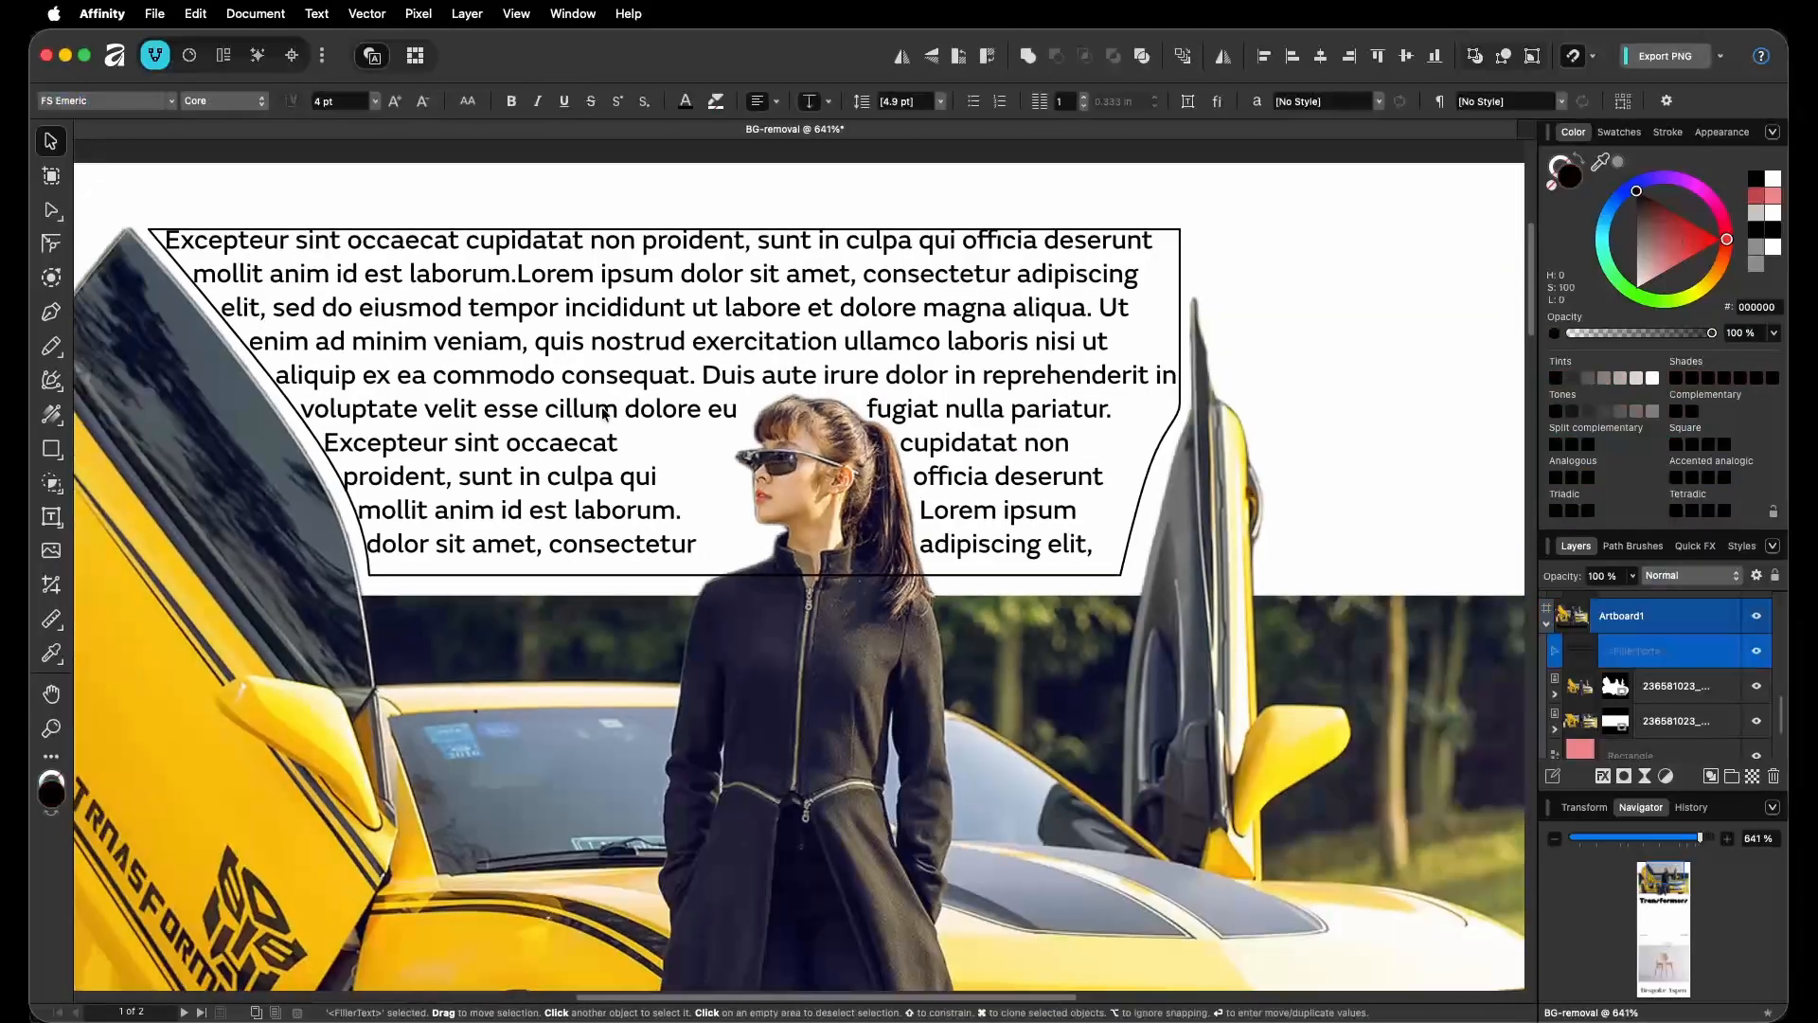
pyautogui.hscroll(-1, 603, 413)
pyautogui.press('t')
pyautogui.press('Escape')
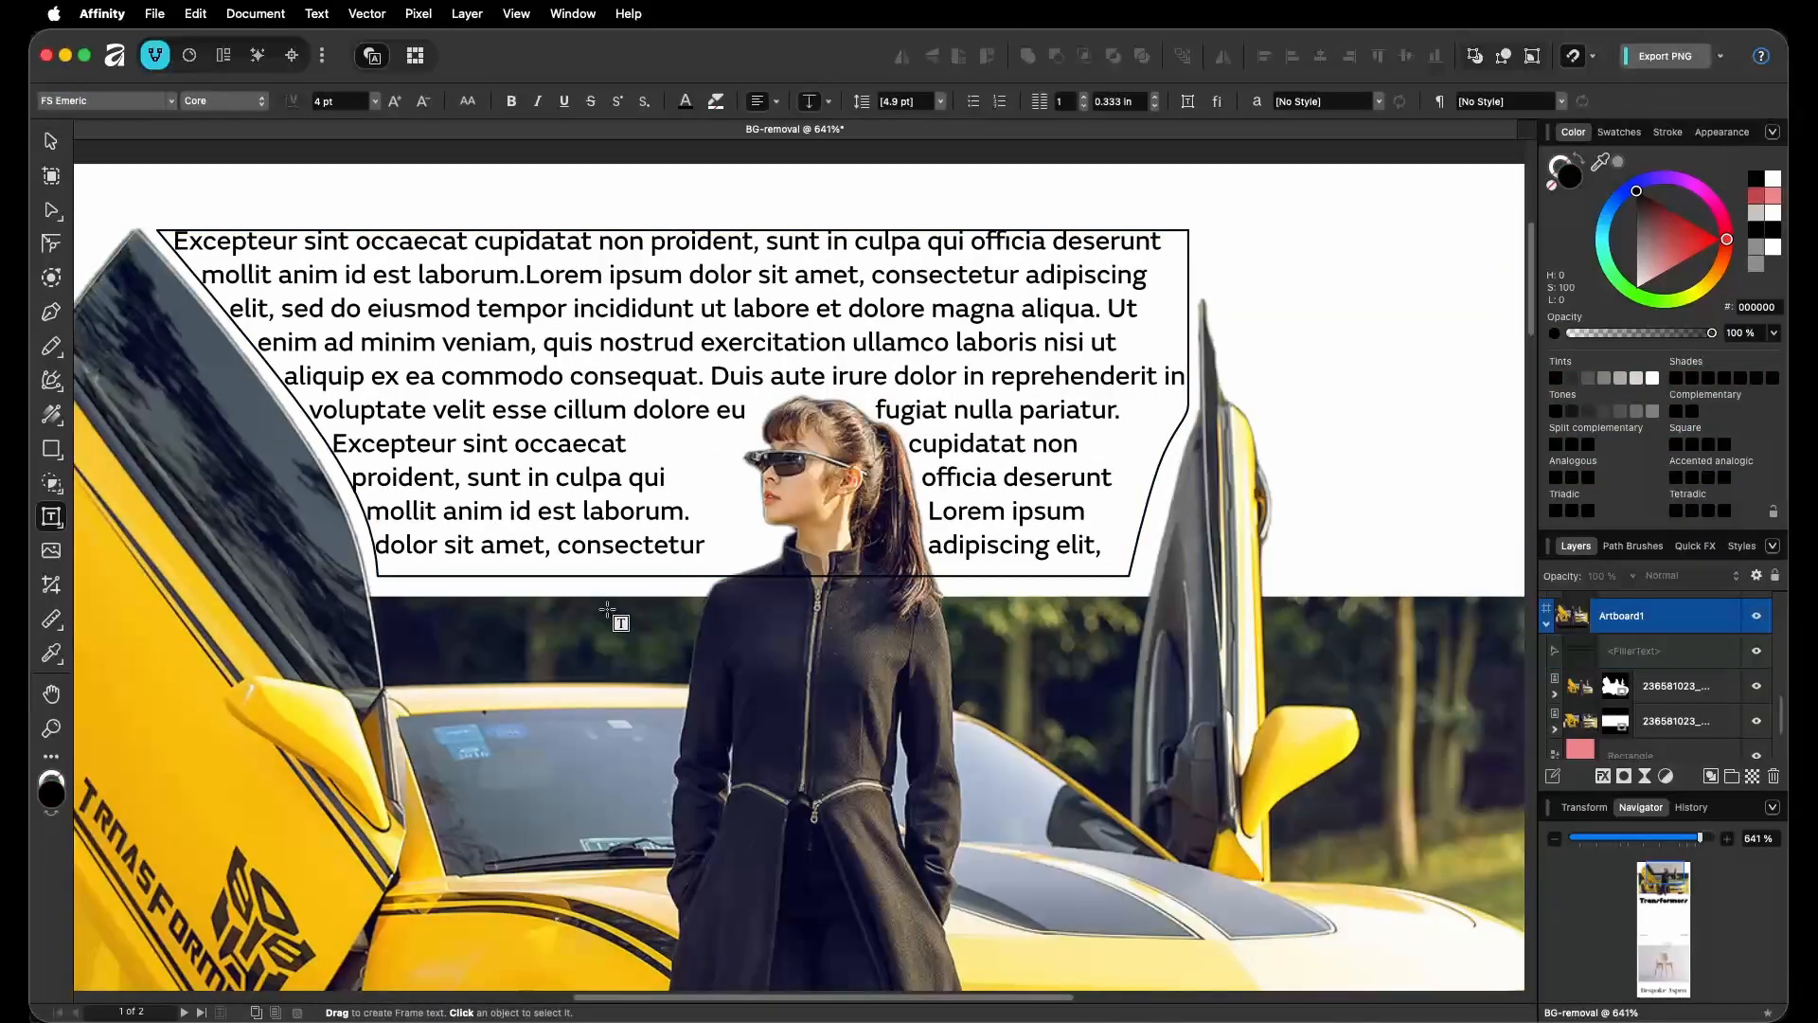
pyautogui.click(589, 559)
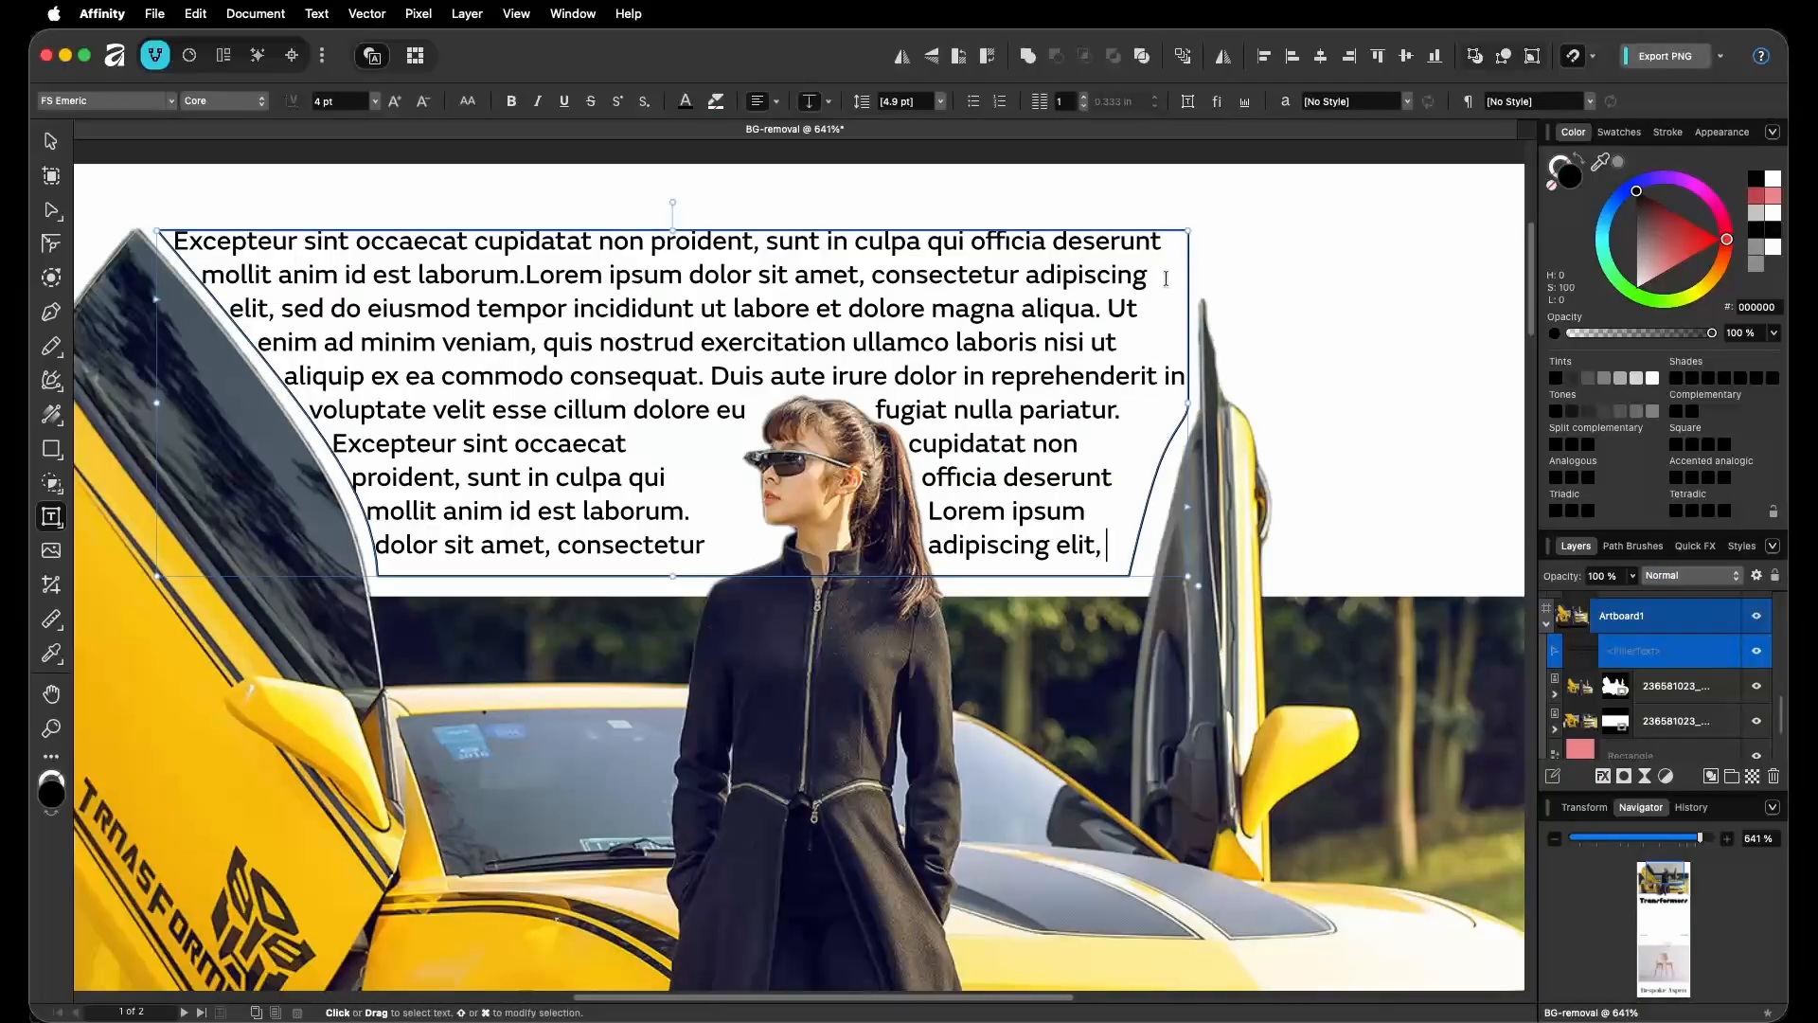
pyautogui.press('Escape')
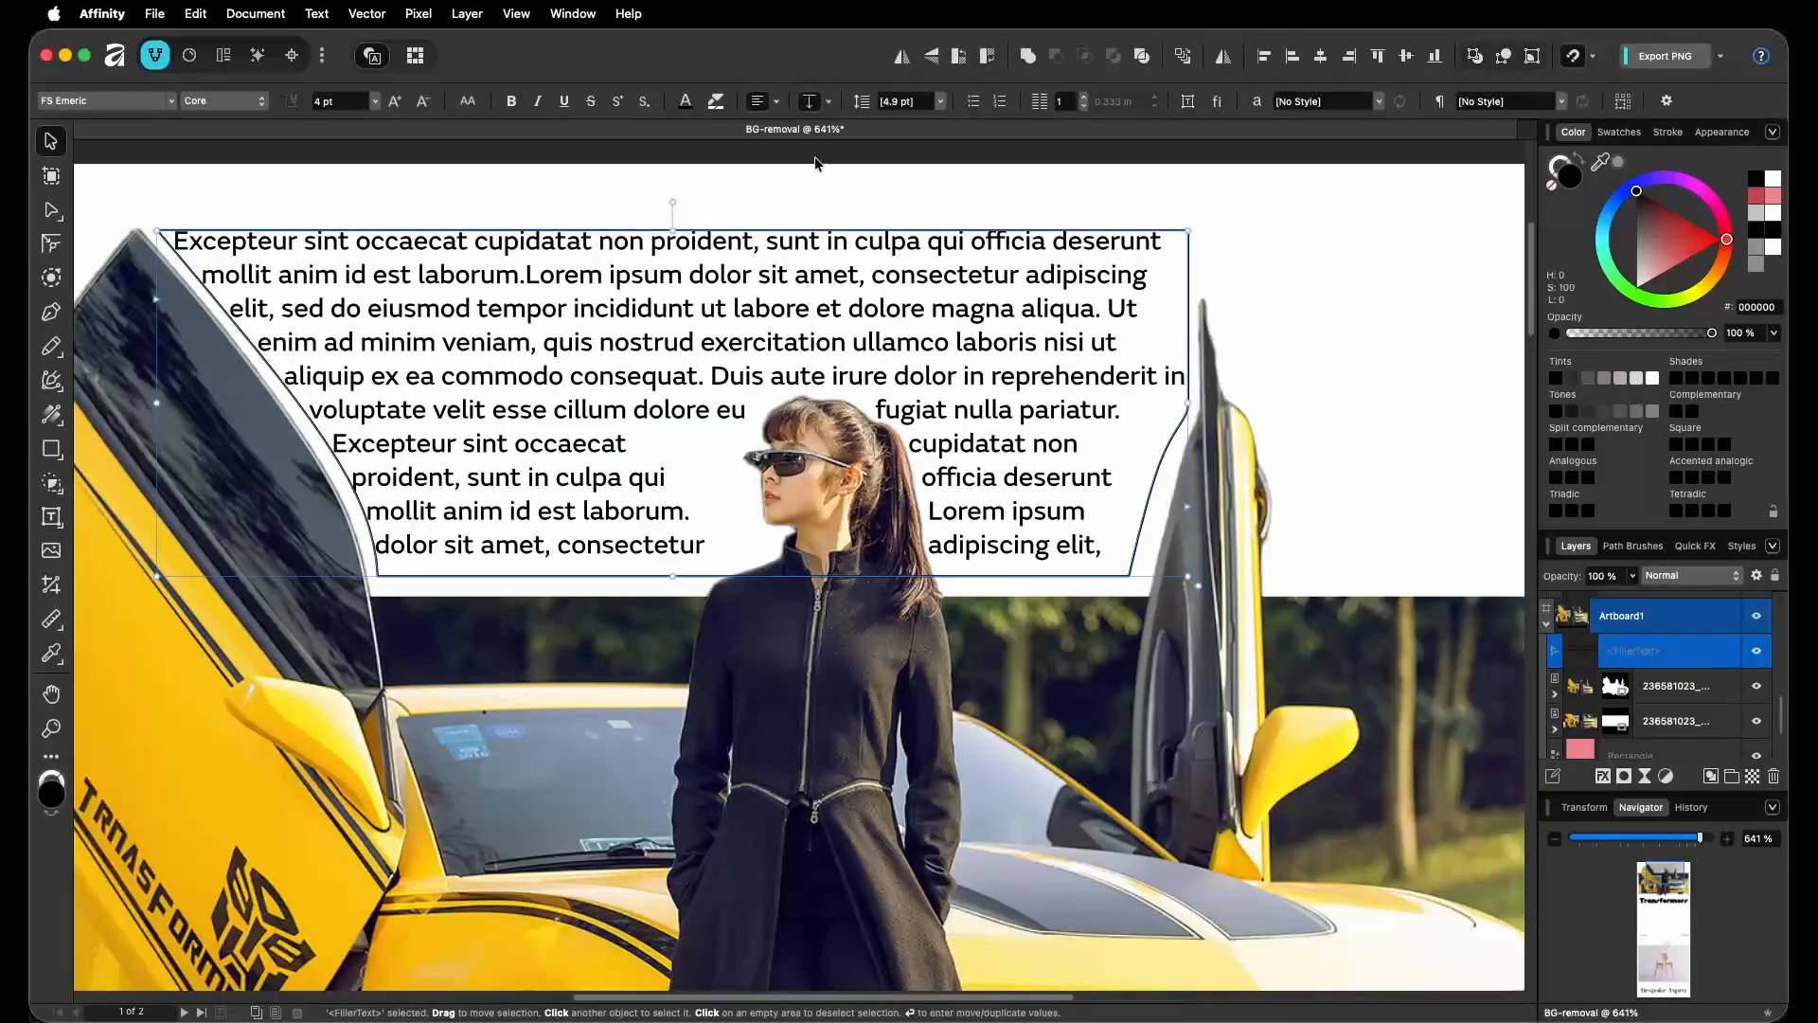
pyautogui.click(1186, 104)
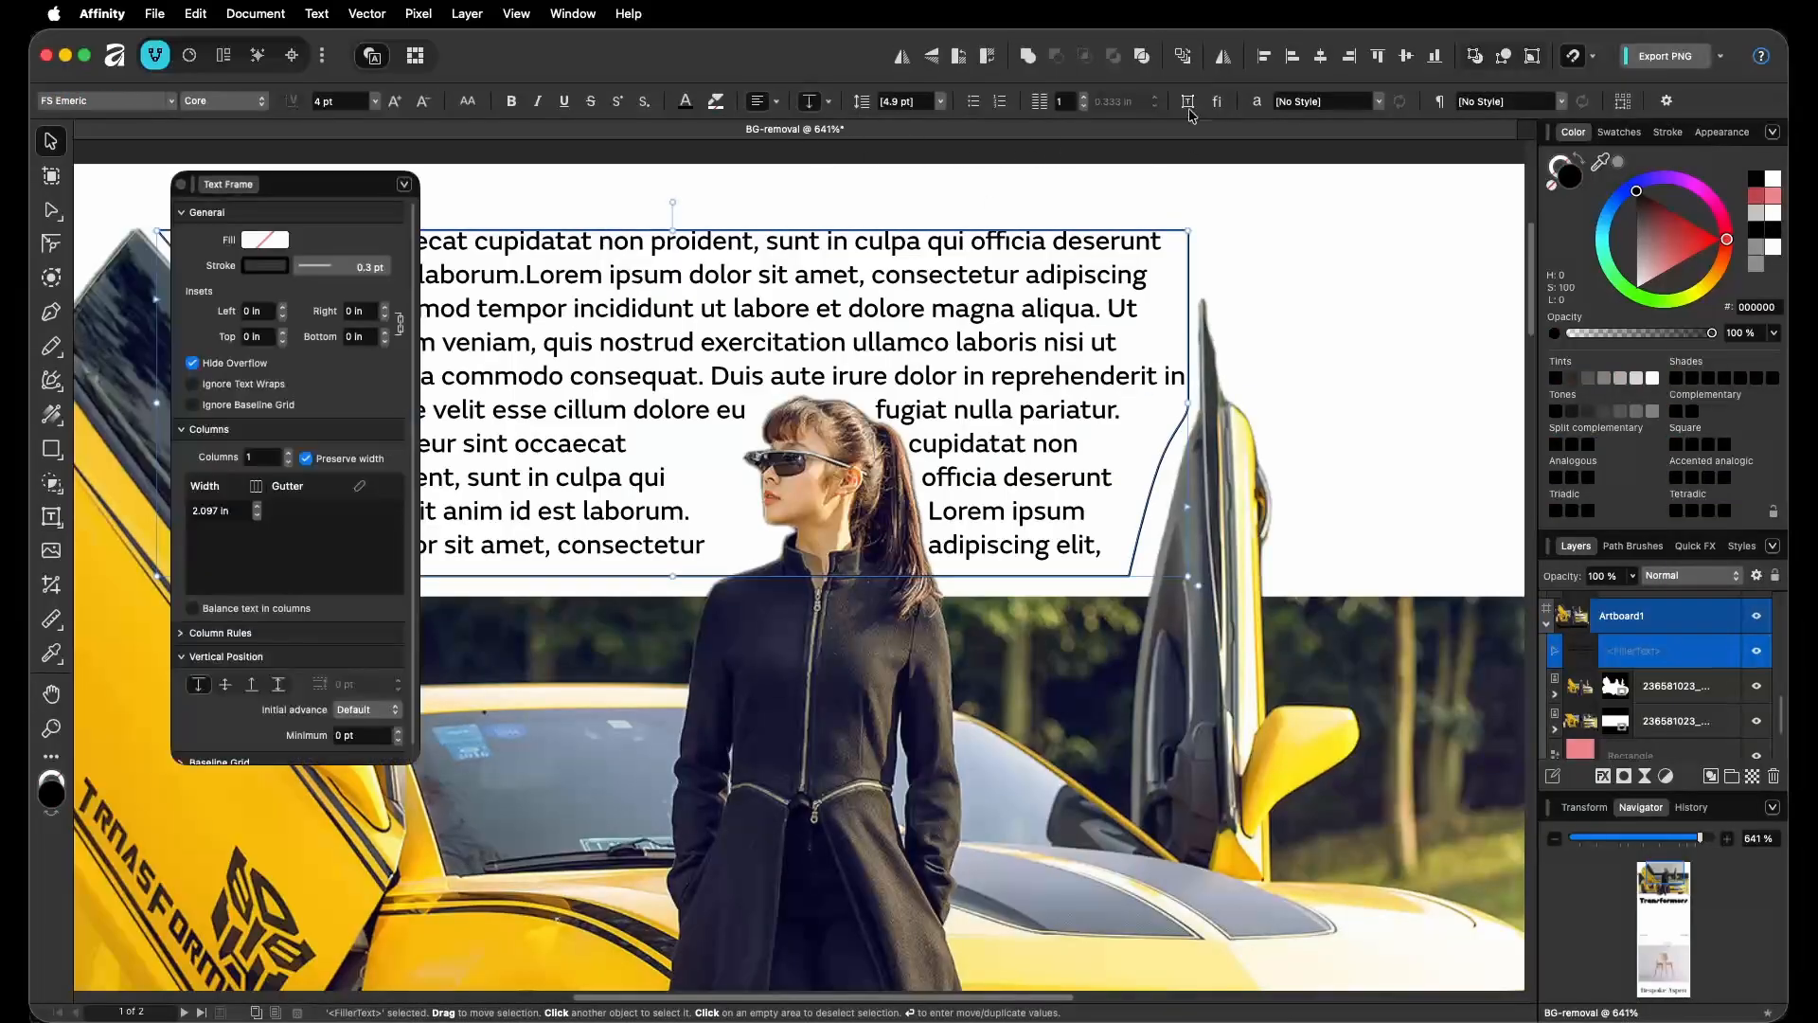
pyautogui.click(306, 269)
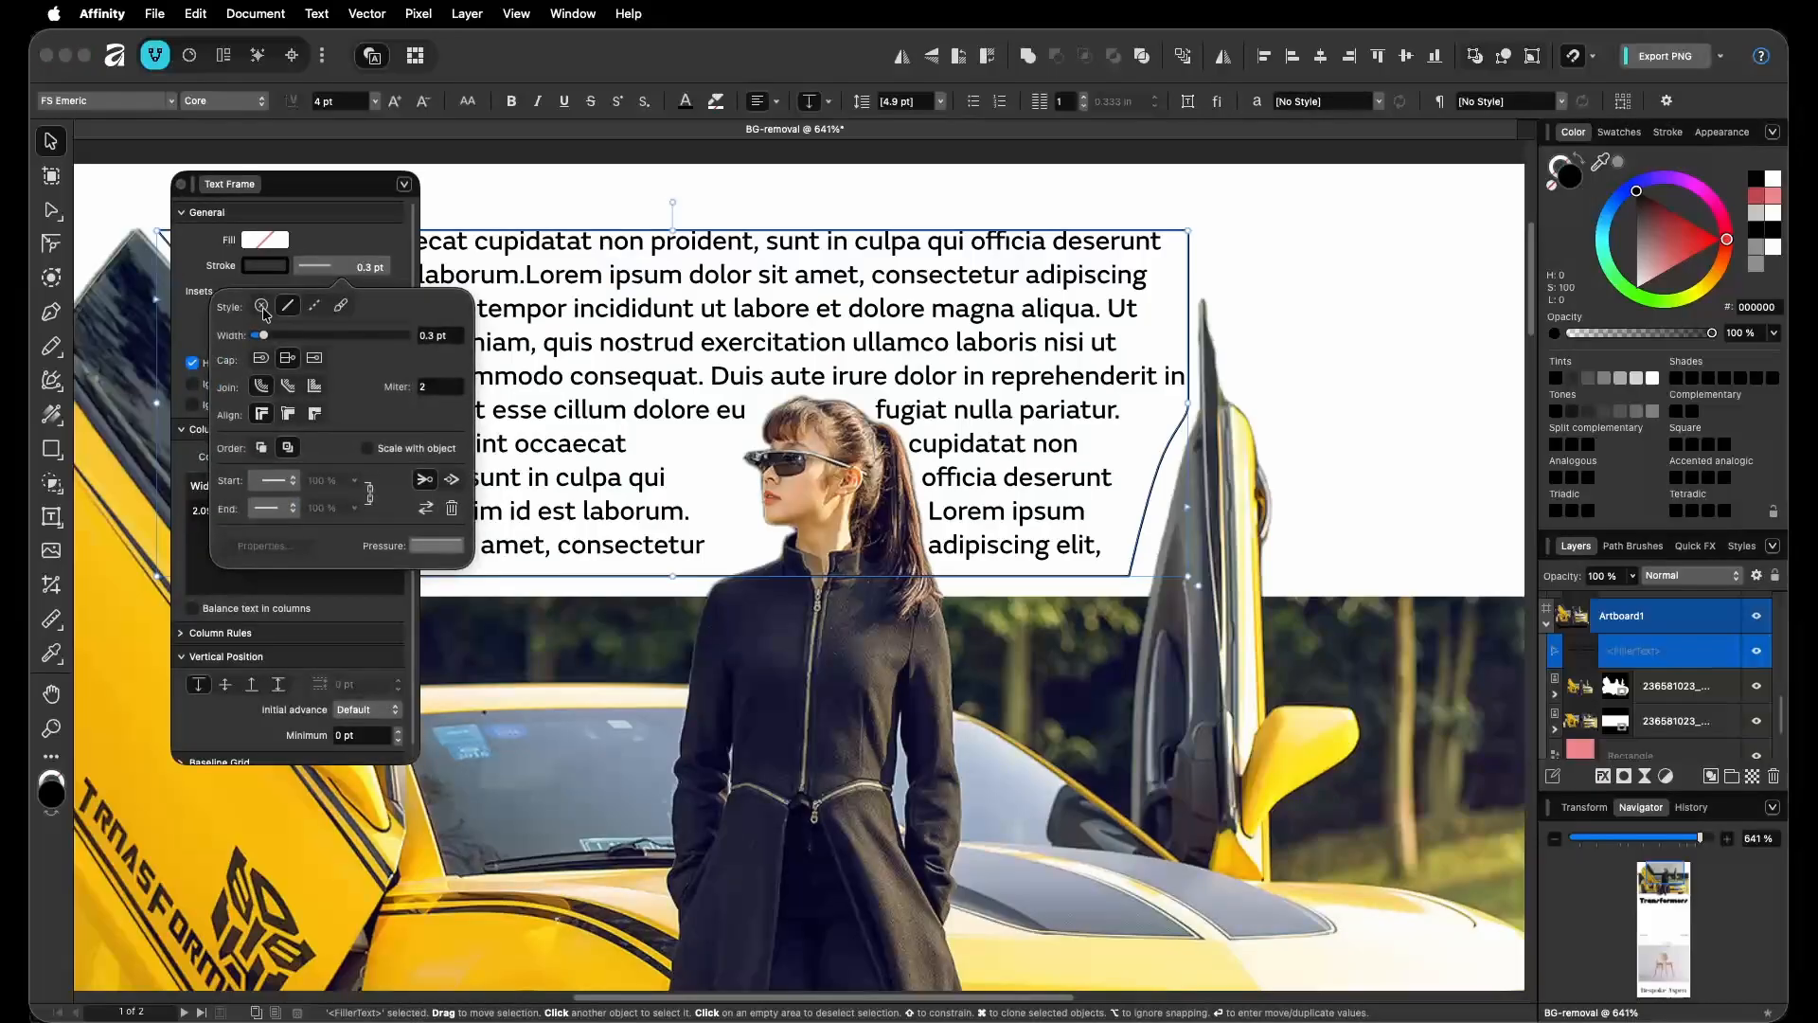
pyautogui.click(184, 183)
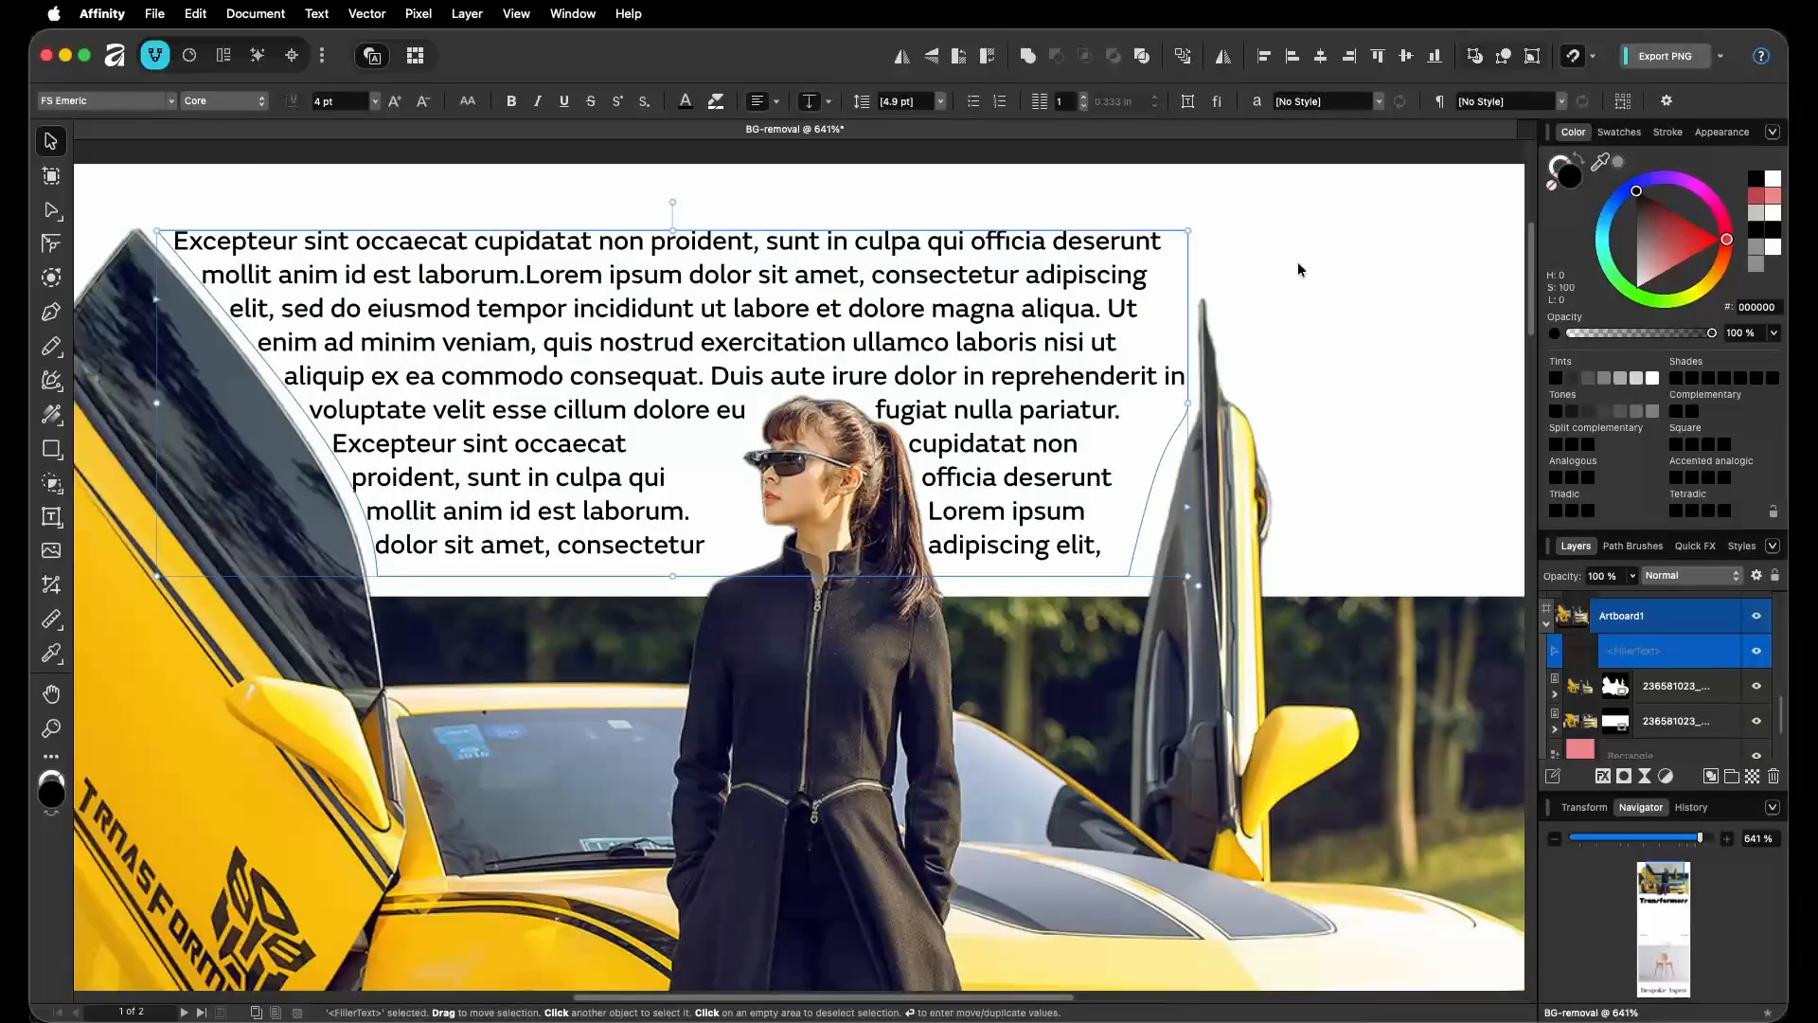
# Hide the pink and grey corner rectangles behind the car photo, and clear the selection.
pyautogui.click(1237, 413)
pyautogui.scroll(-3, 1237, 413)
pyautogui.scroll(-3, 1144, 439)
pyautogui.scroll(-2, 1144, 438)
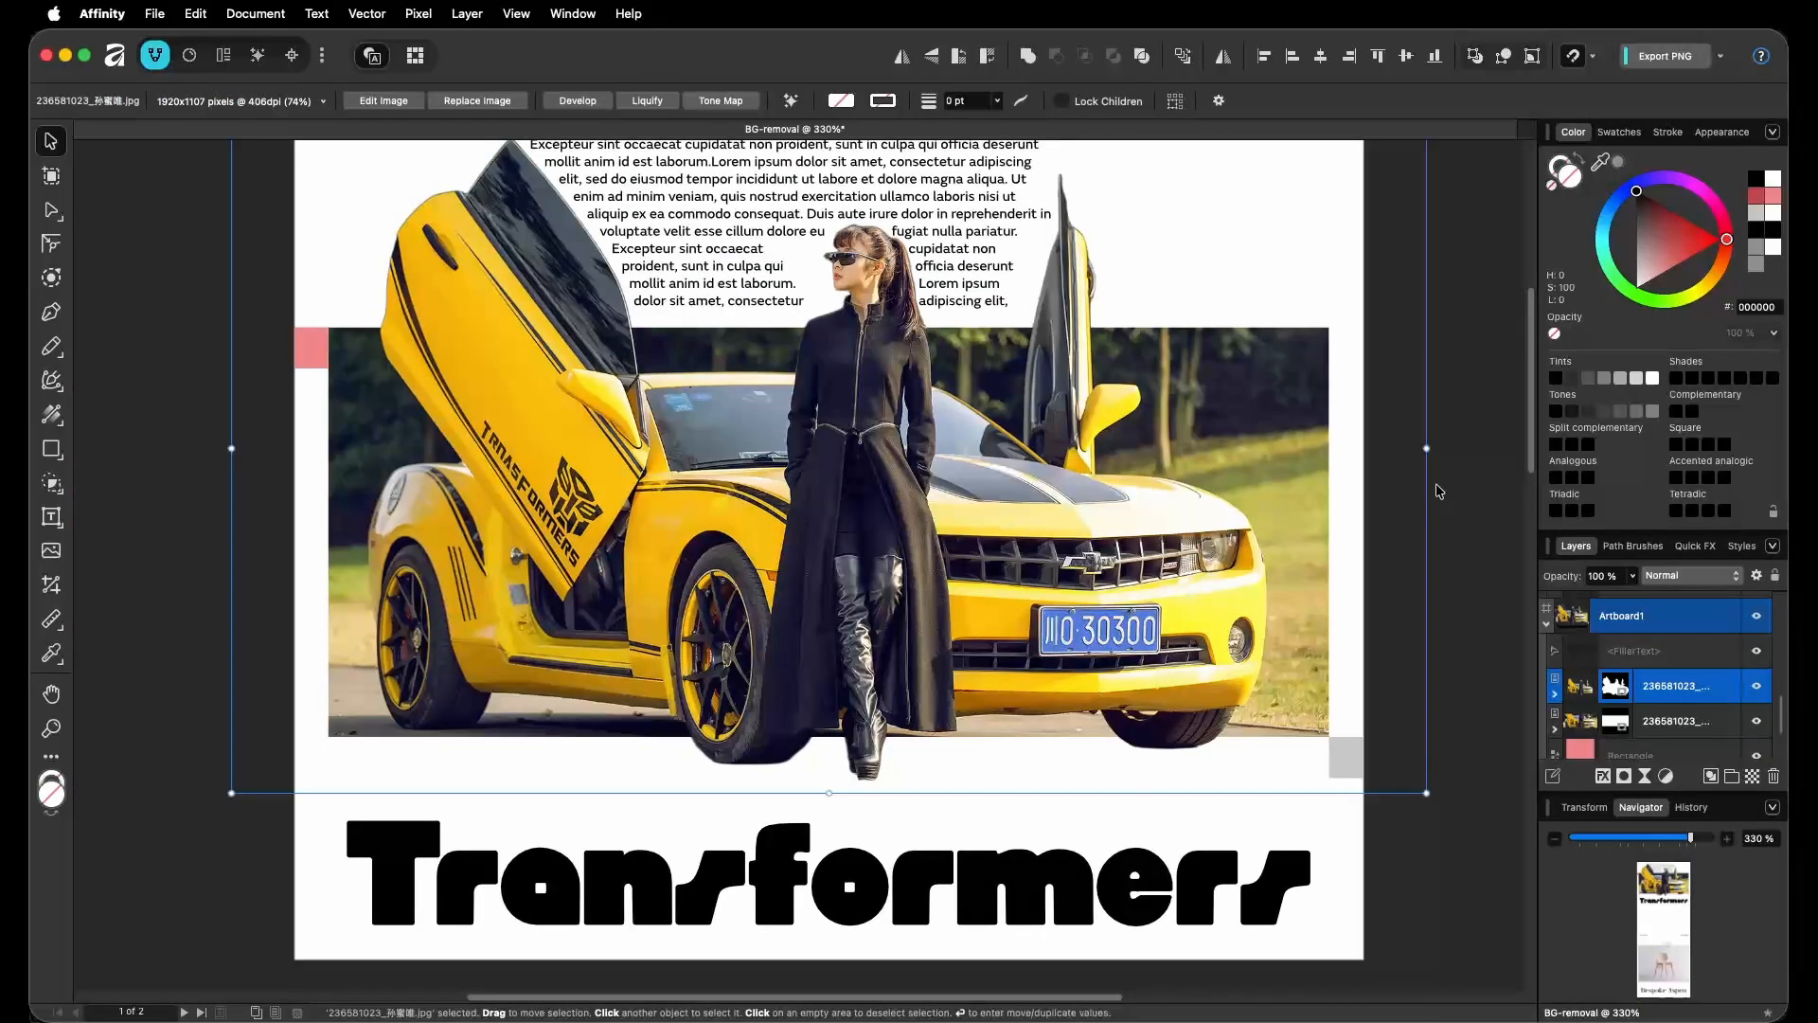
pyautogui.scroll(-2, 1747, 698)
pyautogui.click(1756, 671)
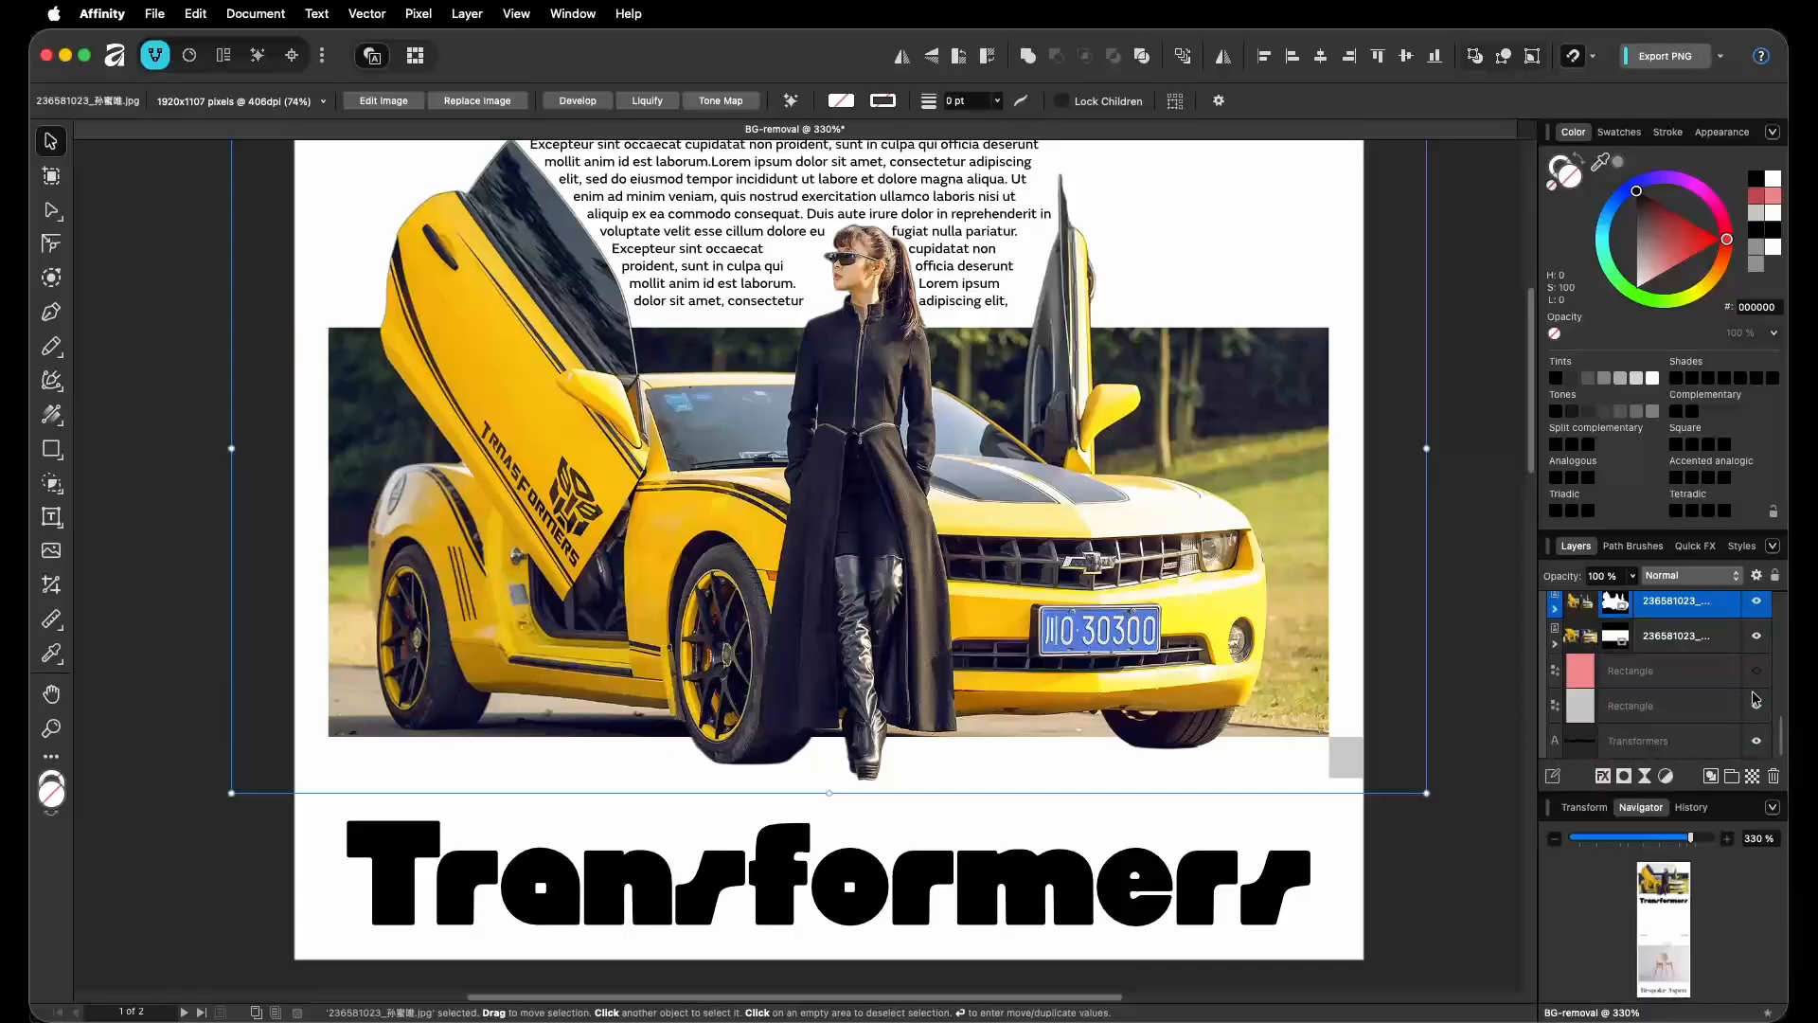
pyautogui.click(1756, 705)
pyautogui.click(1465, 657)
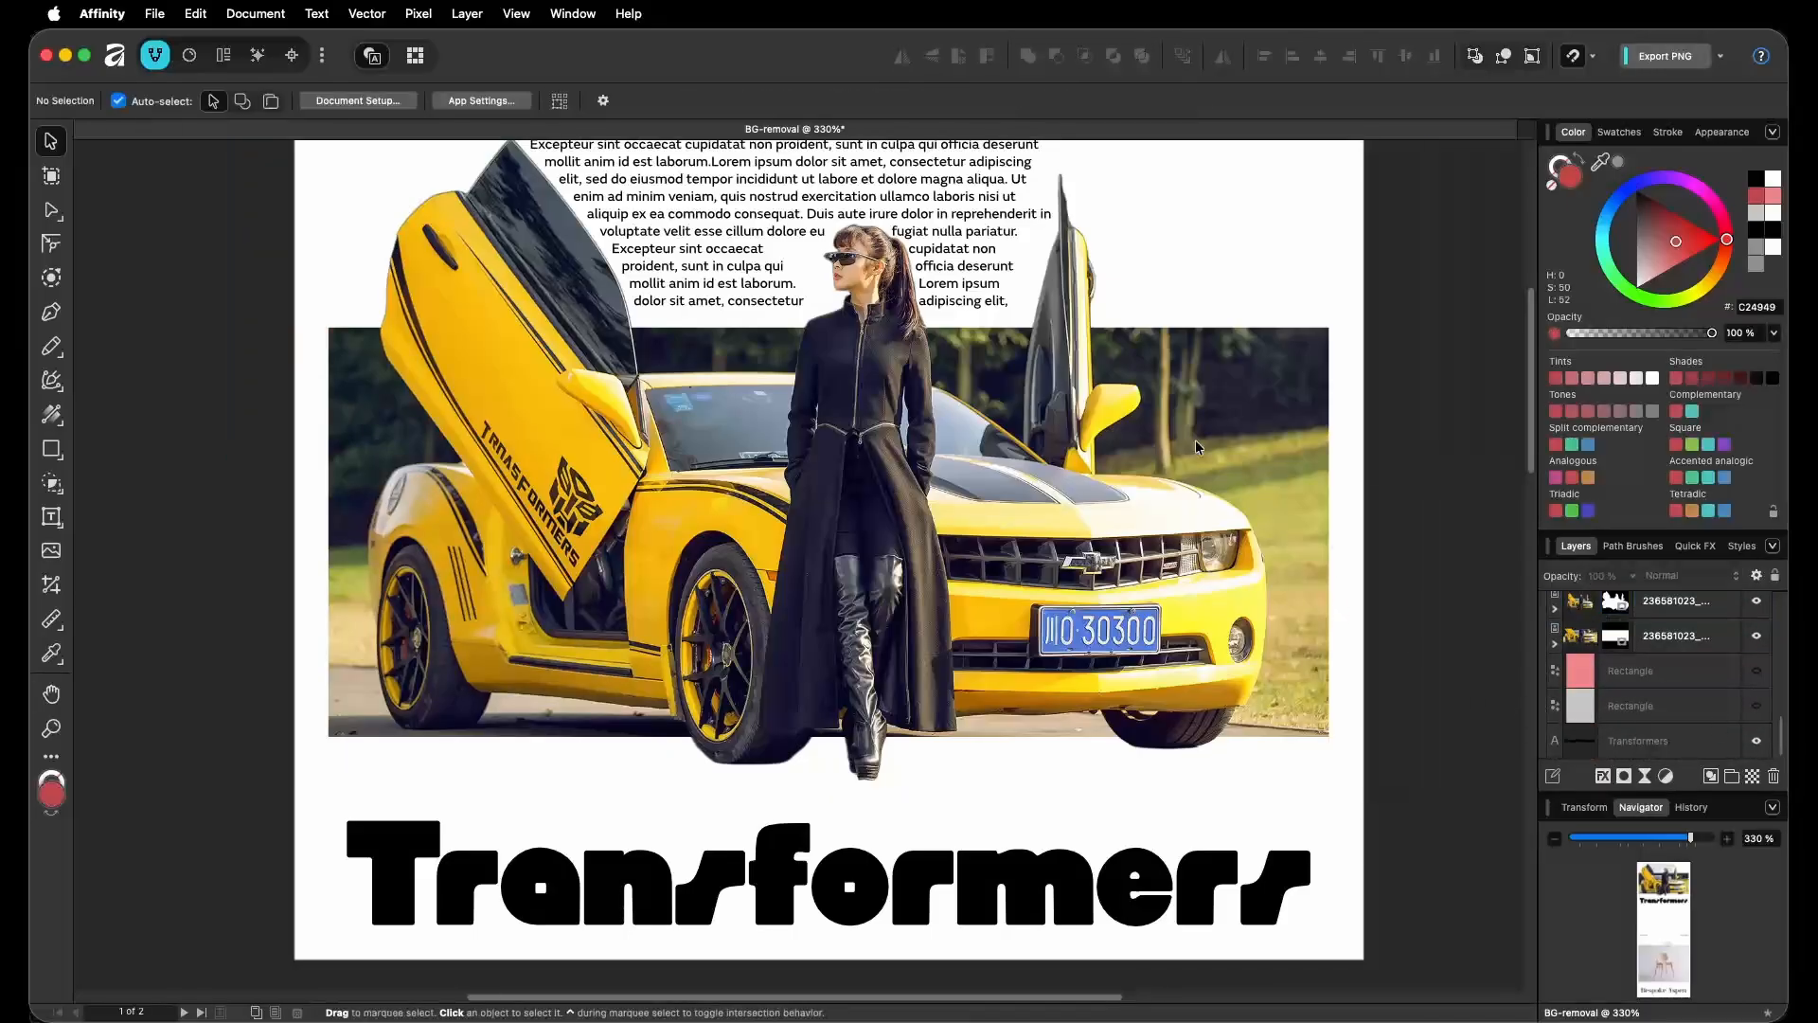
# Review the finished Transformers layout, and examine the chair layout on Artboard2.
pyautogui.scroll(2, 1196, 447)
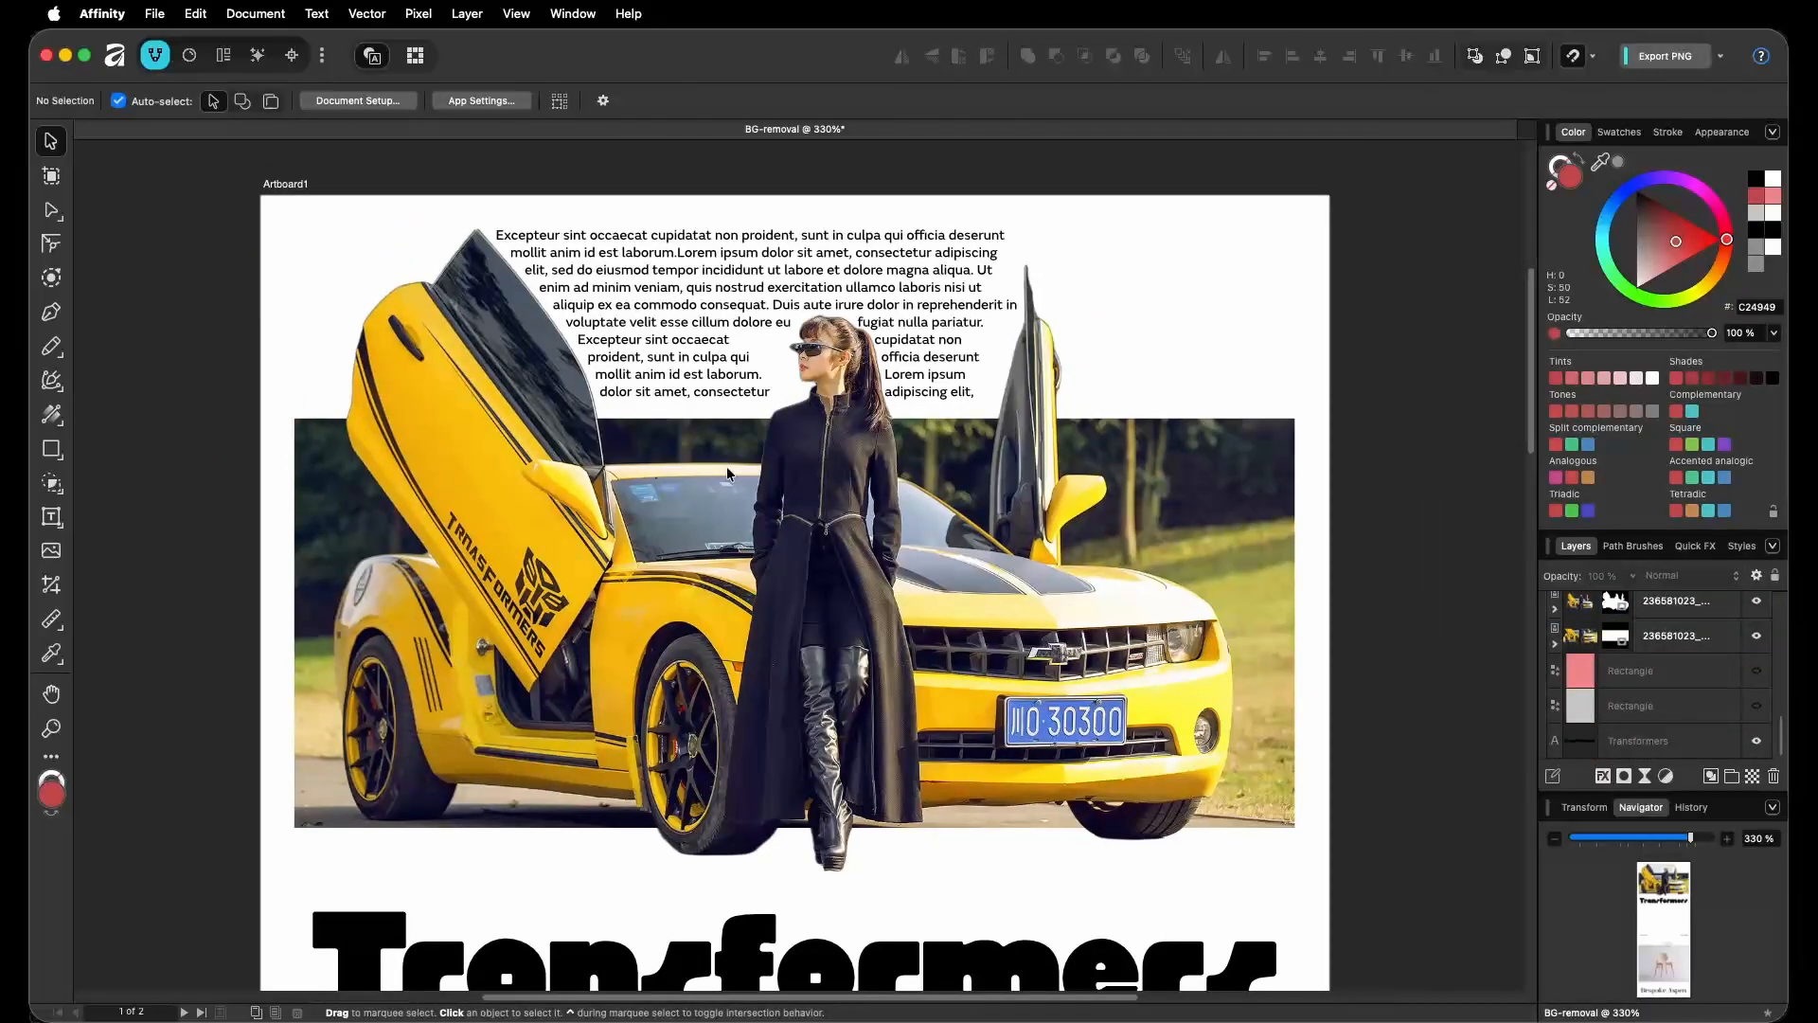
pyautogui.scroll(-2, 725, 492)
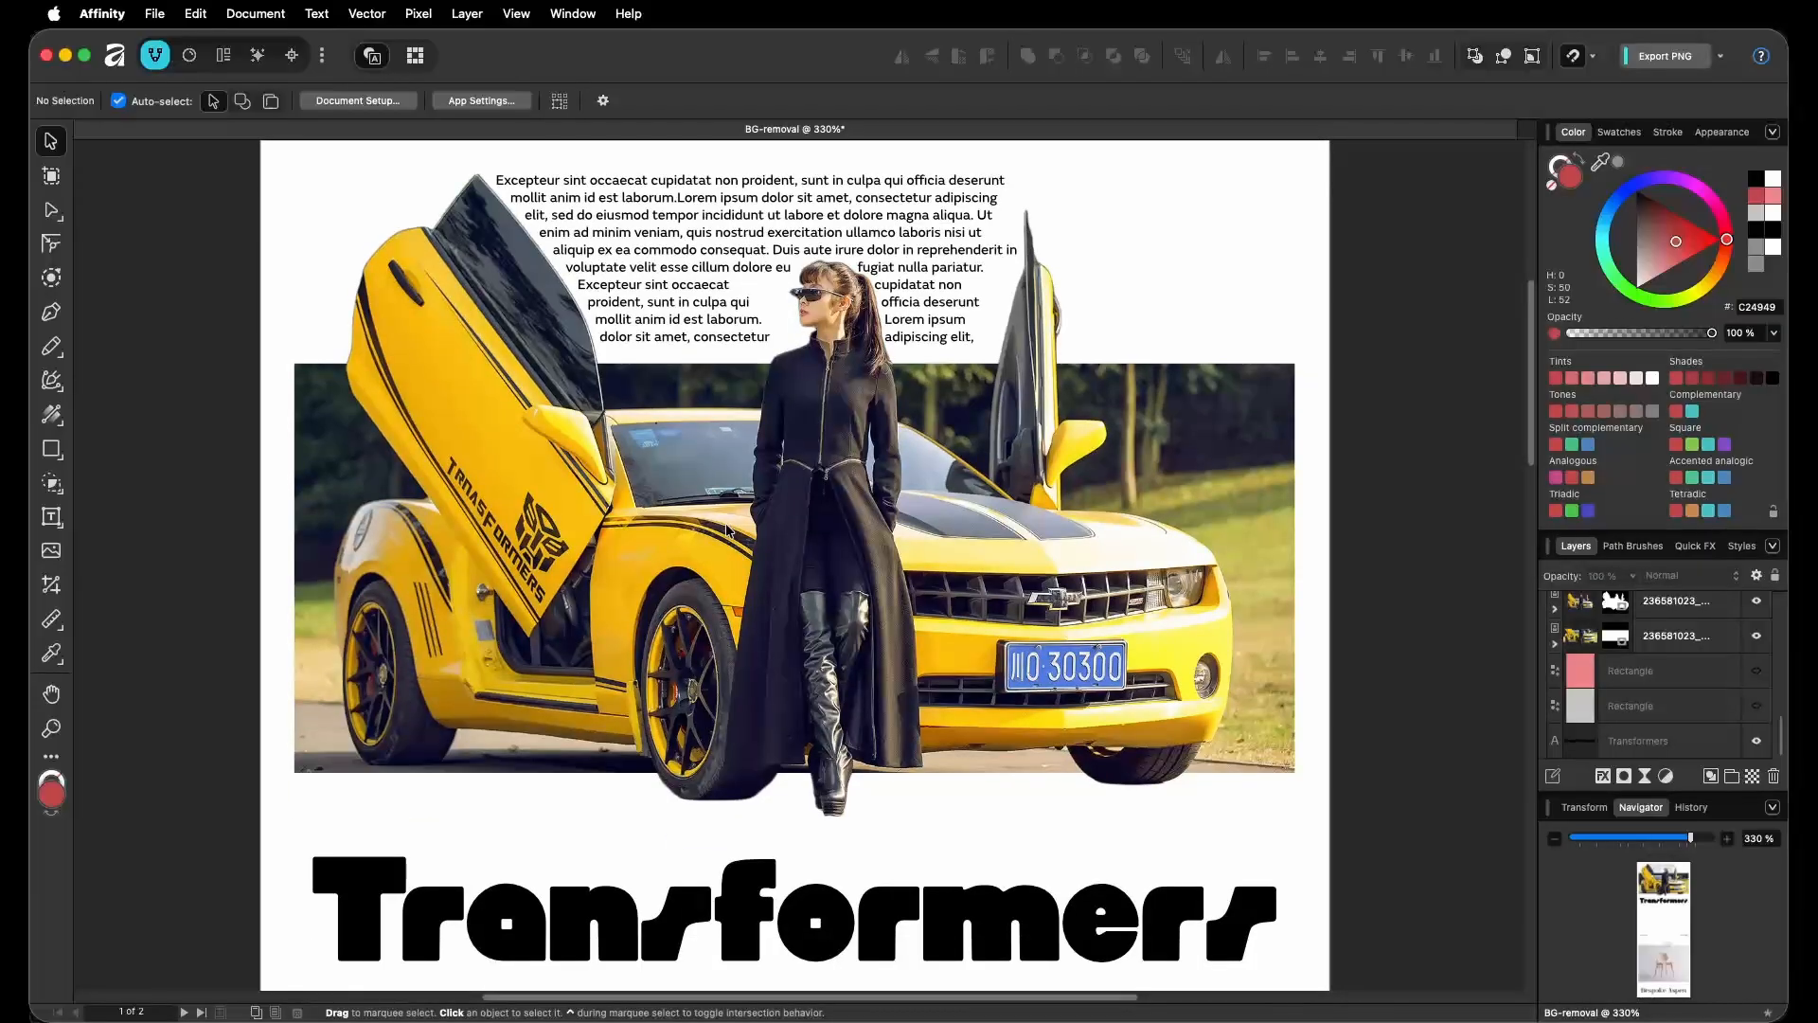
pyautogui.scroll(-15, 727, 527)
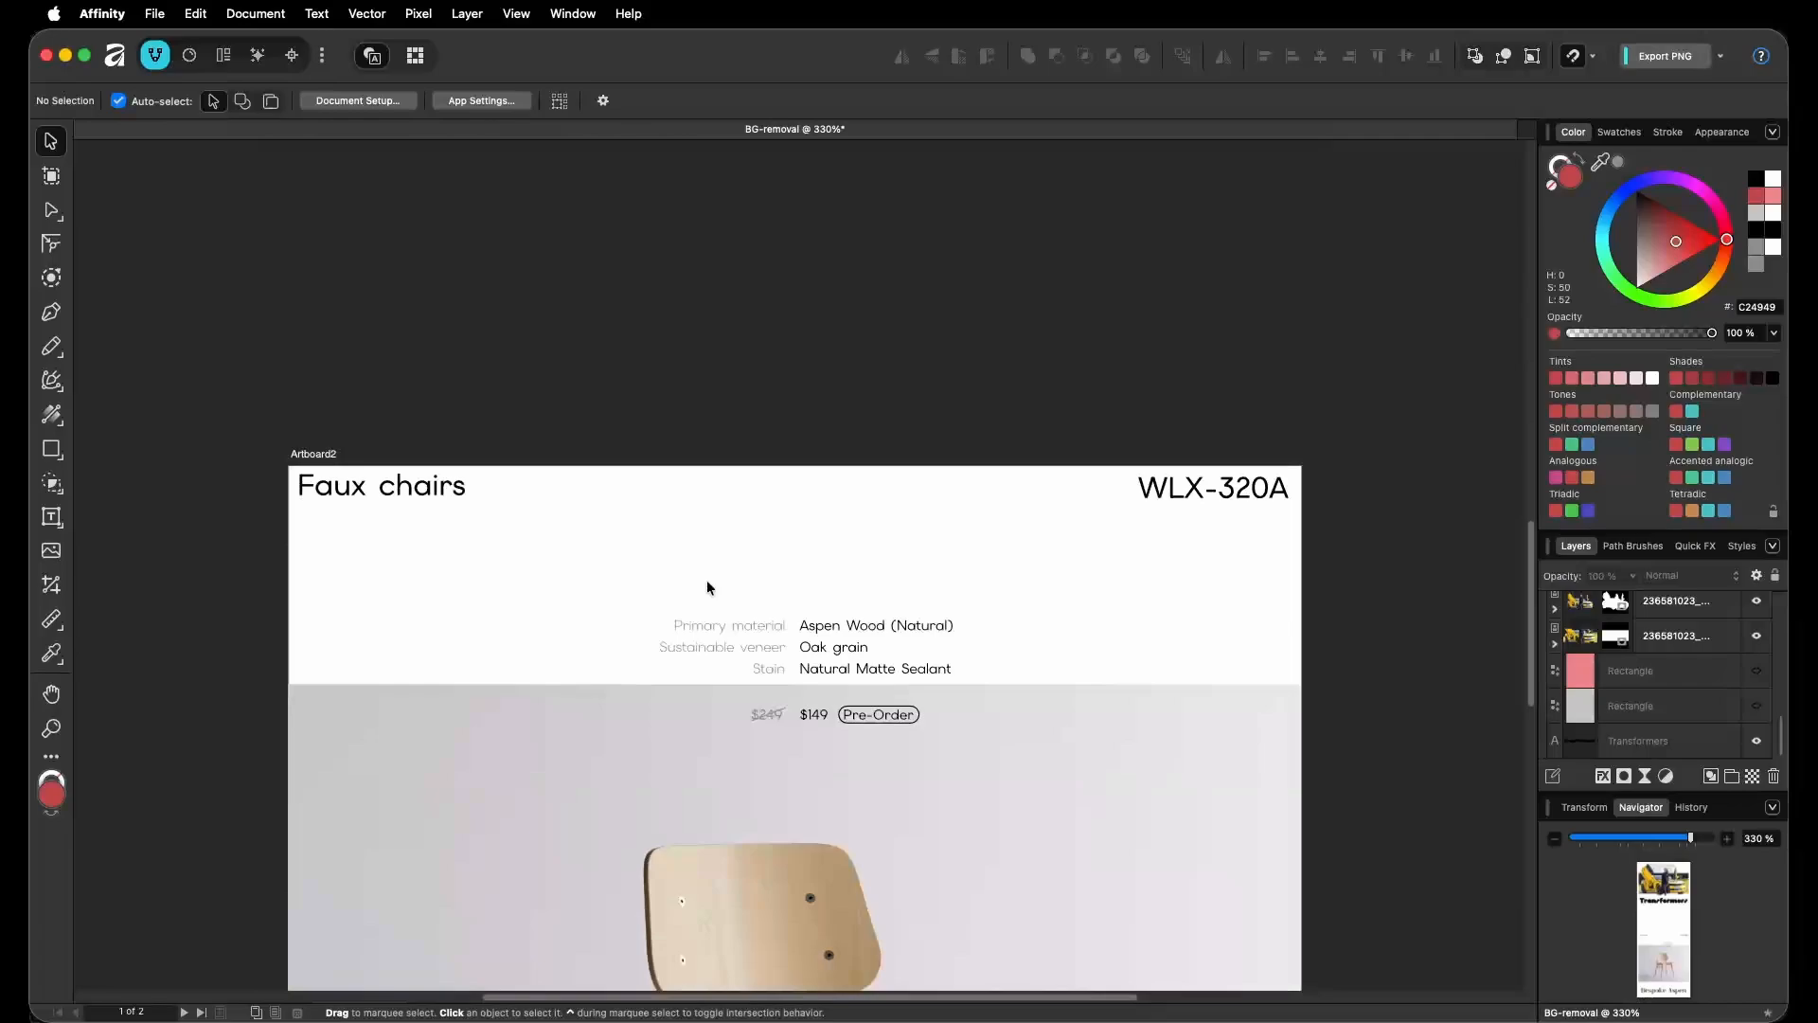
pyautogui.scroll(-4, 710, 582)
pyautogui.scroll(-4, 714, 560)
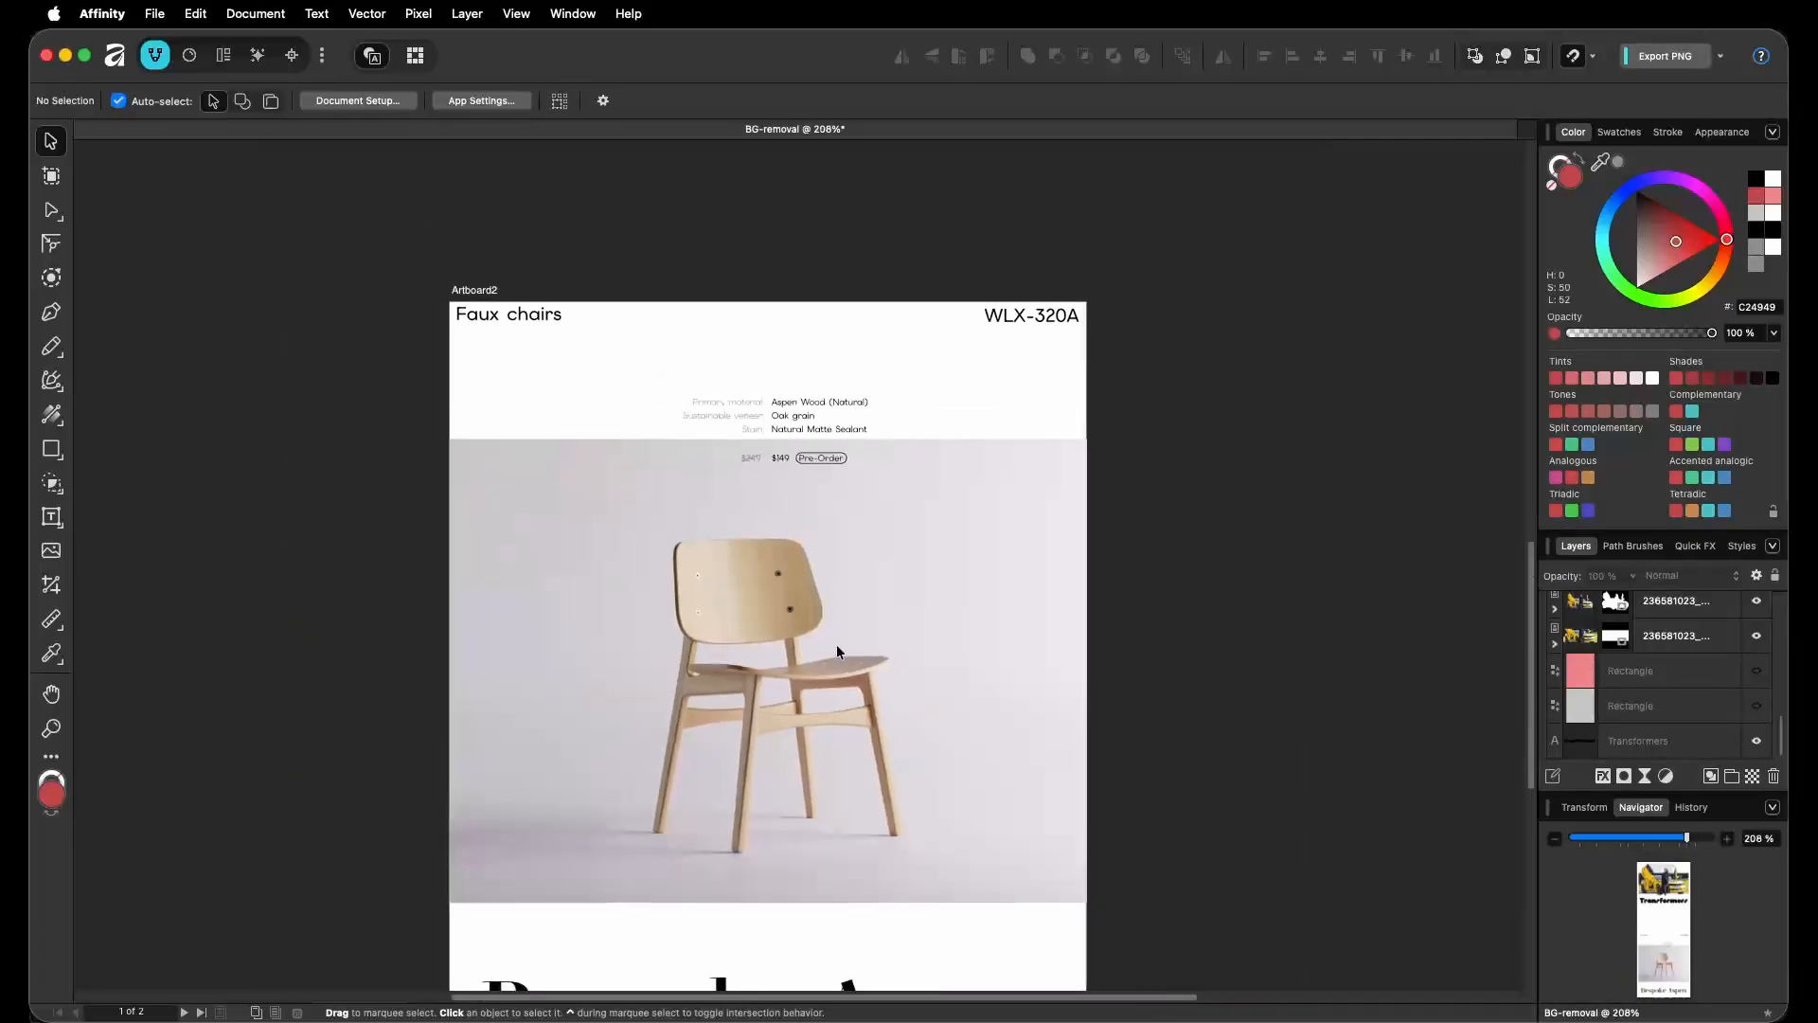
pyautogui.moveTo(831, 672); pyautogui.dragTo(871, 535)
pyautogui.scroll(1, 850, 620)
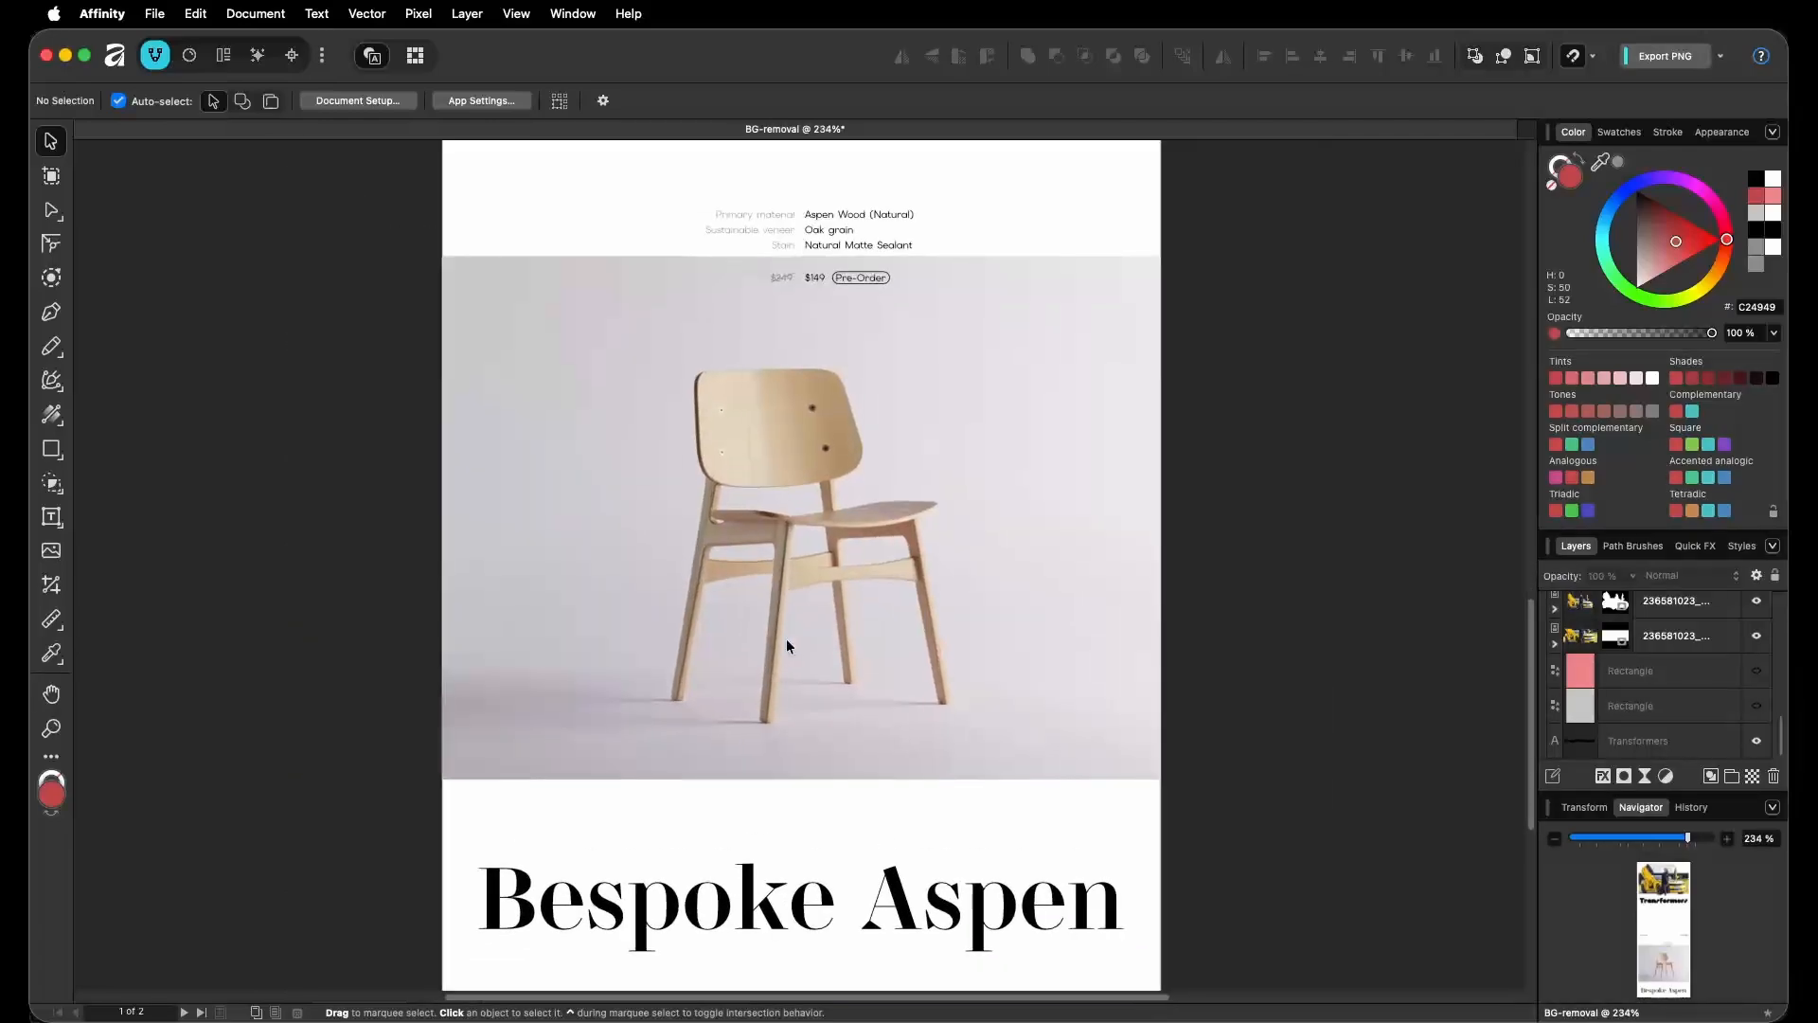
pyautogui.scroll(-1, 770, 529)
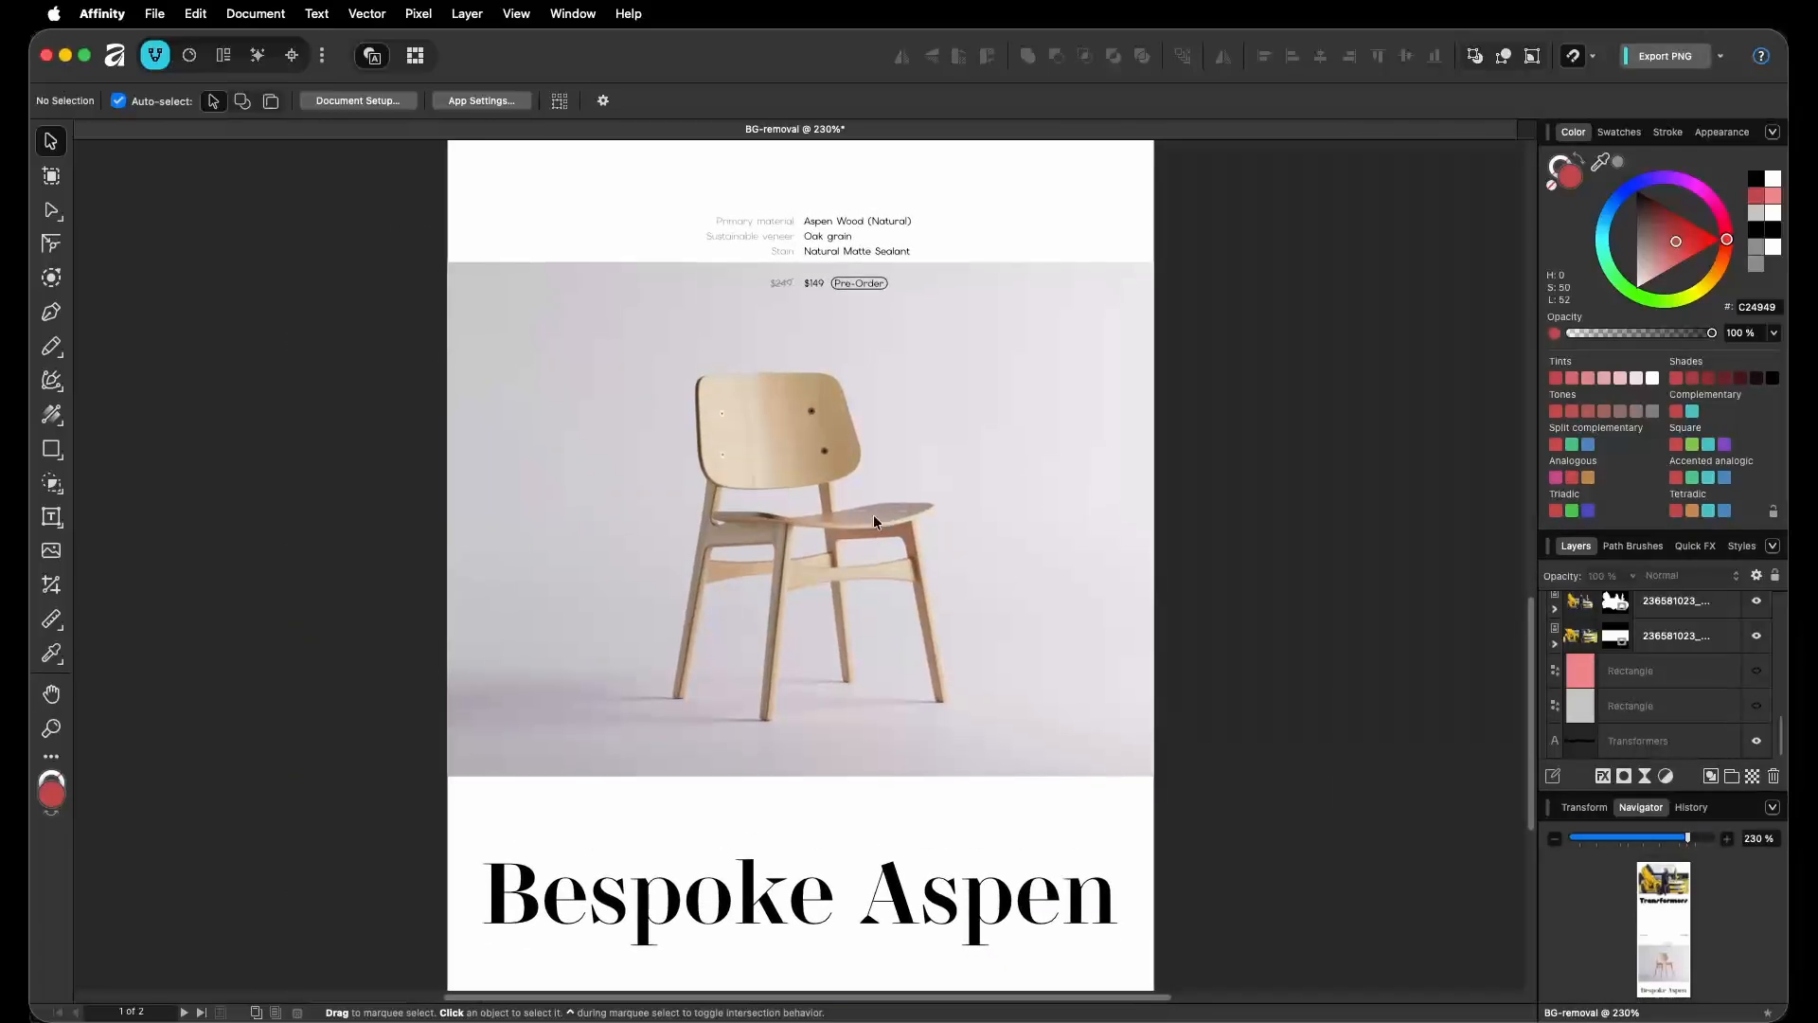
pyautogui.click(799, 523)
pyautogui.scroll(1, 814, 520)
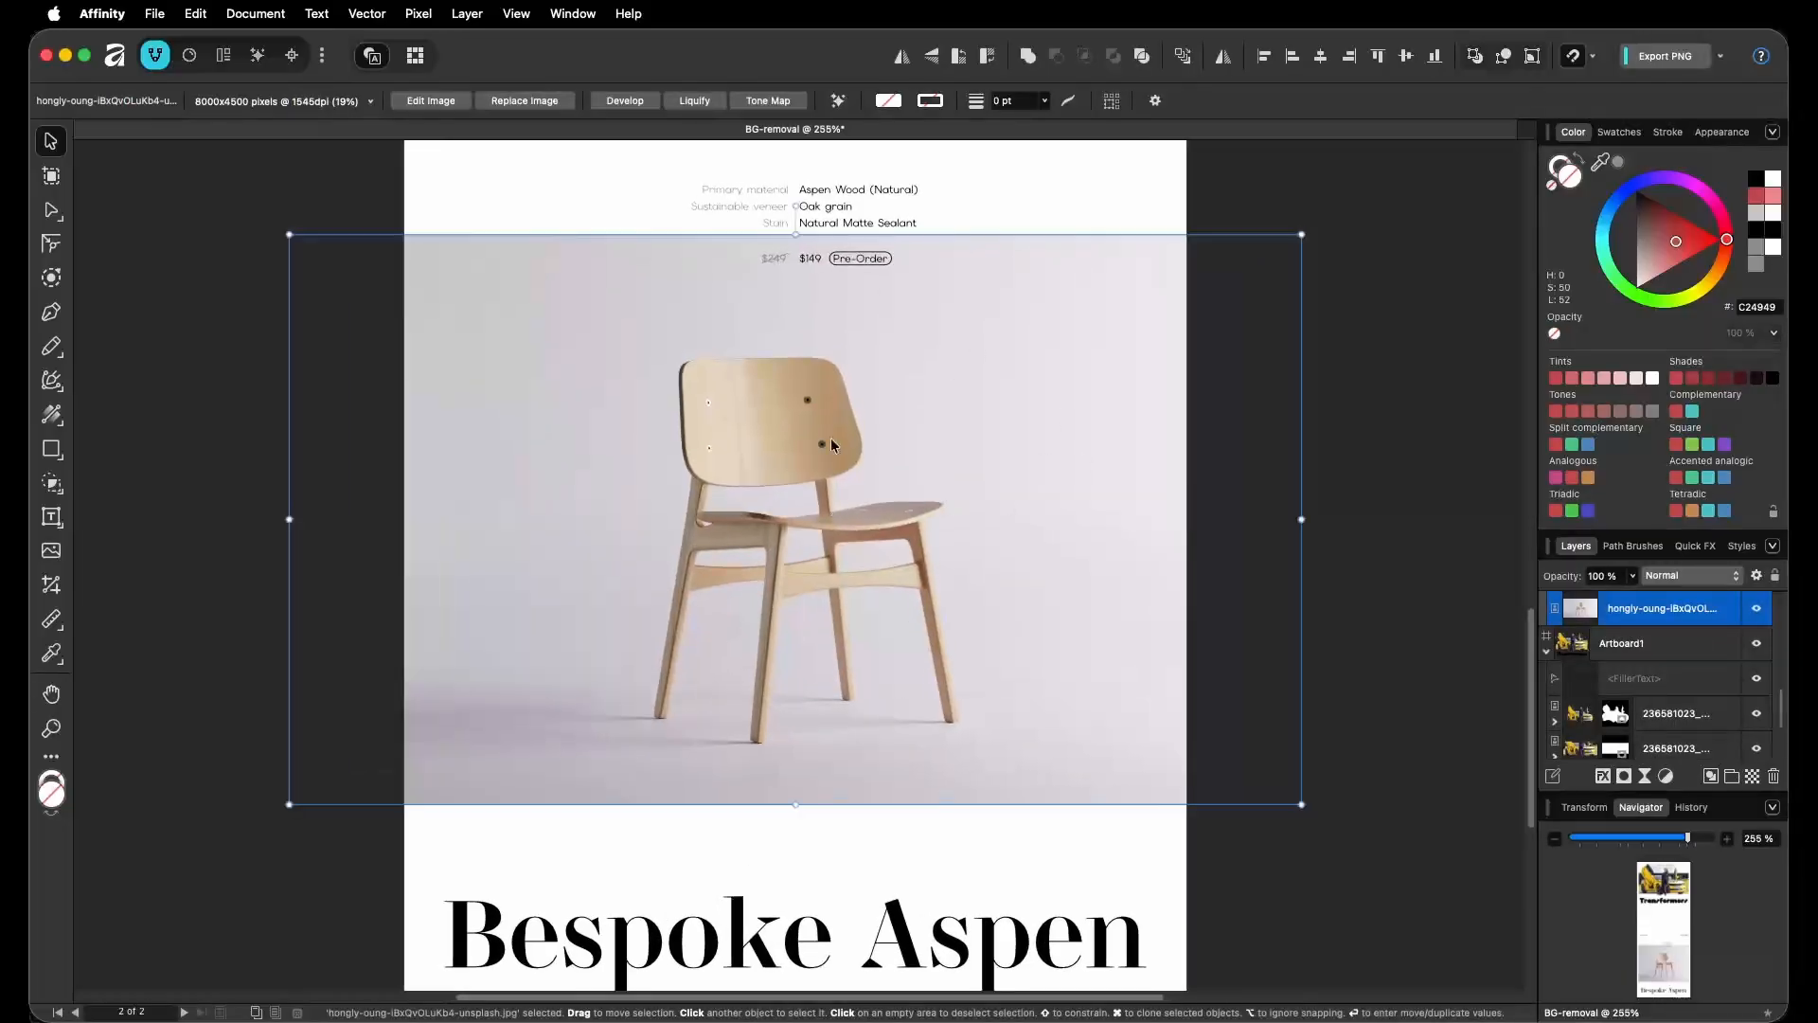
pyautogui.moveTo(756, 563); pyautogui.dragTo(872, 625)
pyautogui.press('super+z')
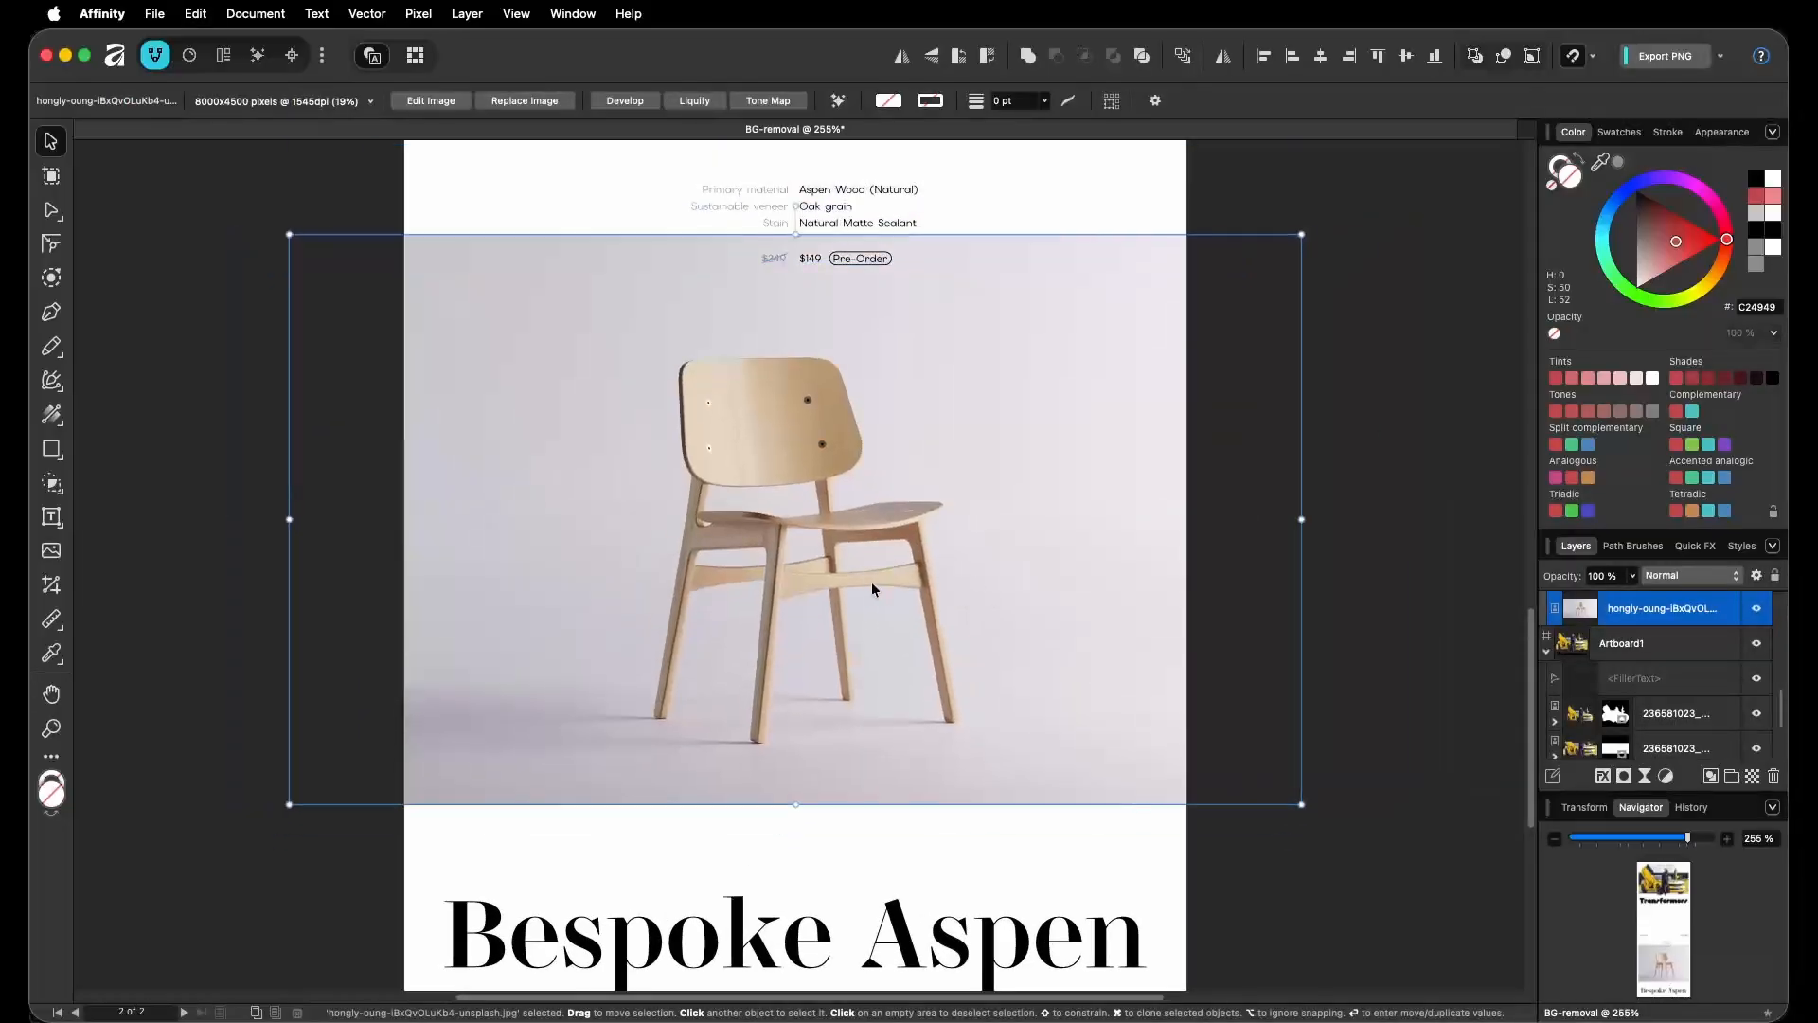
pyautogui.click(1312, 445)
# Place the chair mask ComfyUI_00259_.png on Artboard2, scaled down and moved aside to uncover most of the chair photo.
pyautogui.scroll(-3, 872, 616)
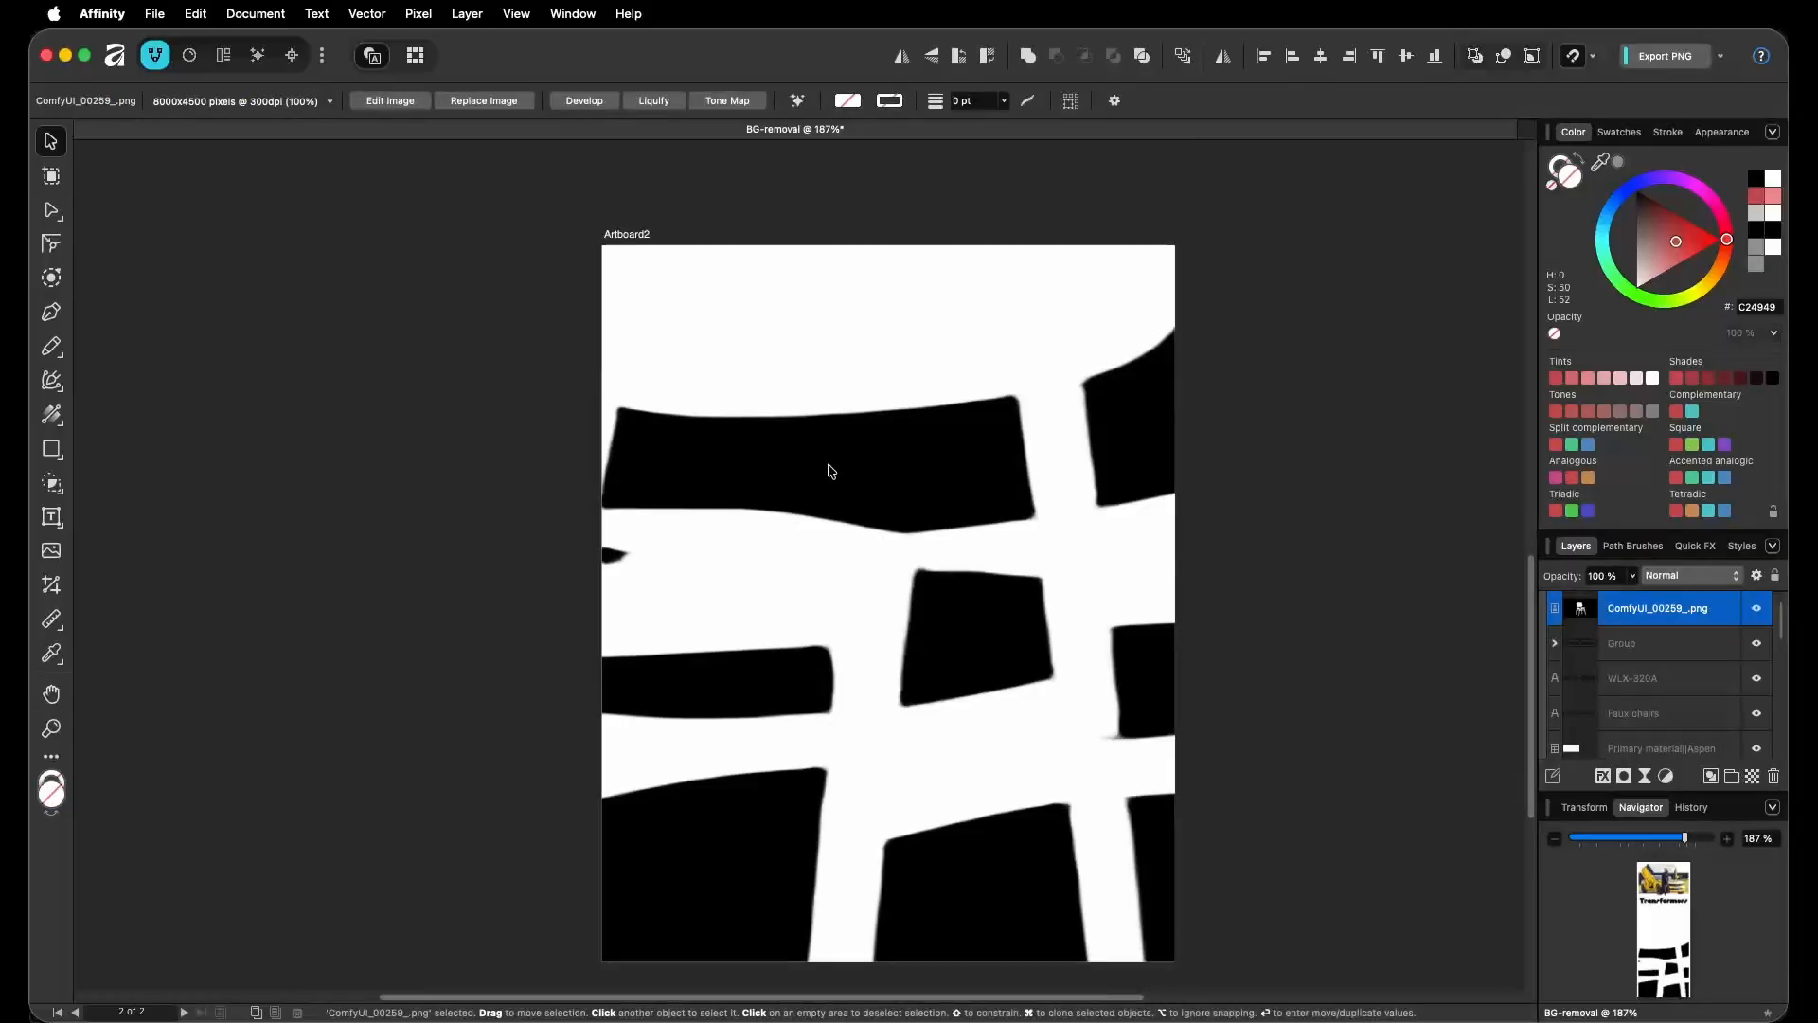
pyautogui.moveTo(848, 577); pyautogui.dragTo(856, 773)
pyautogui.scroll(-6, 856, 771)
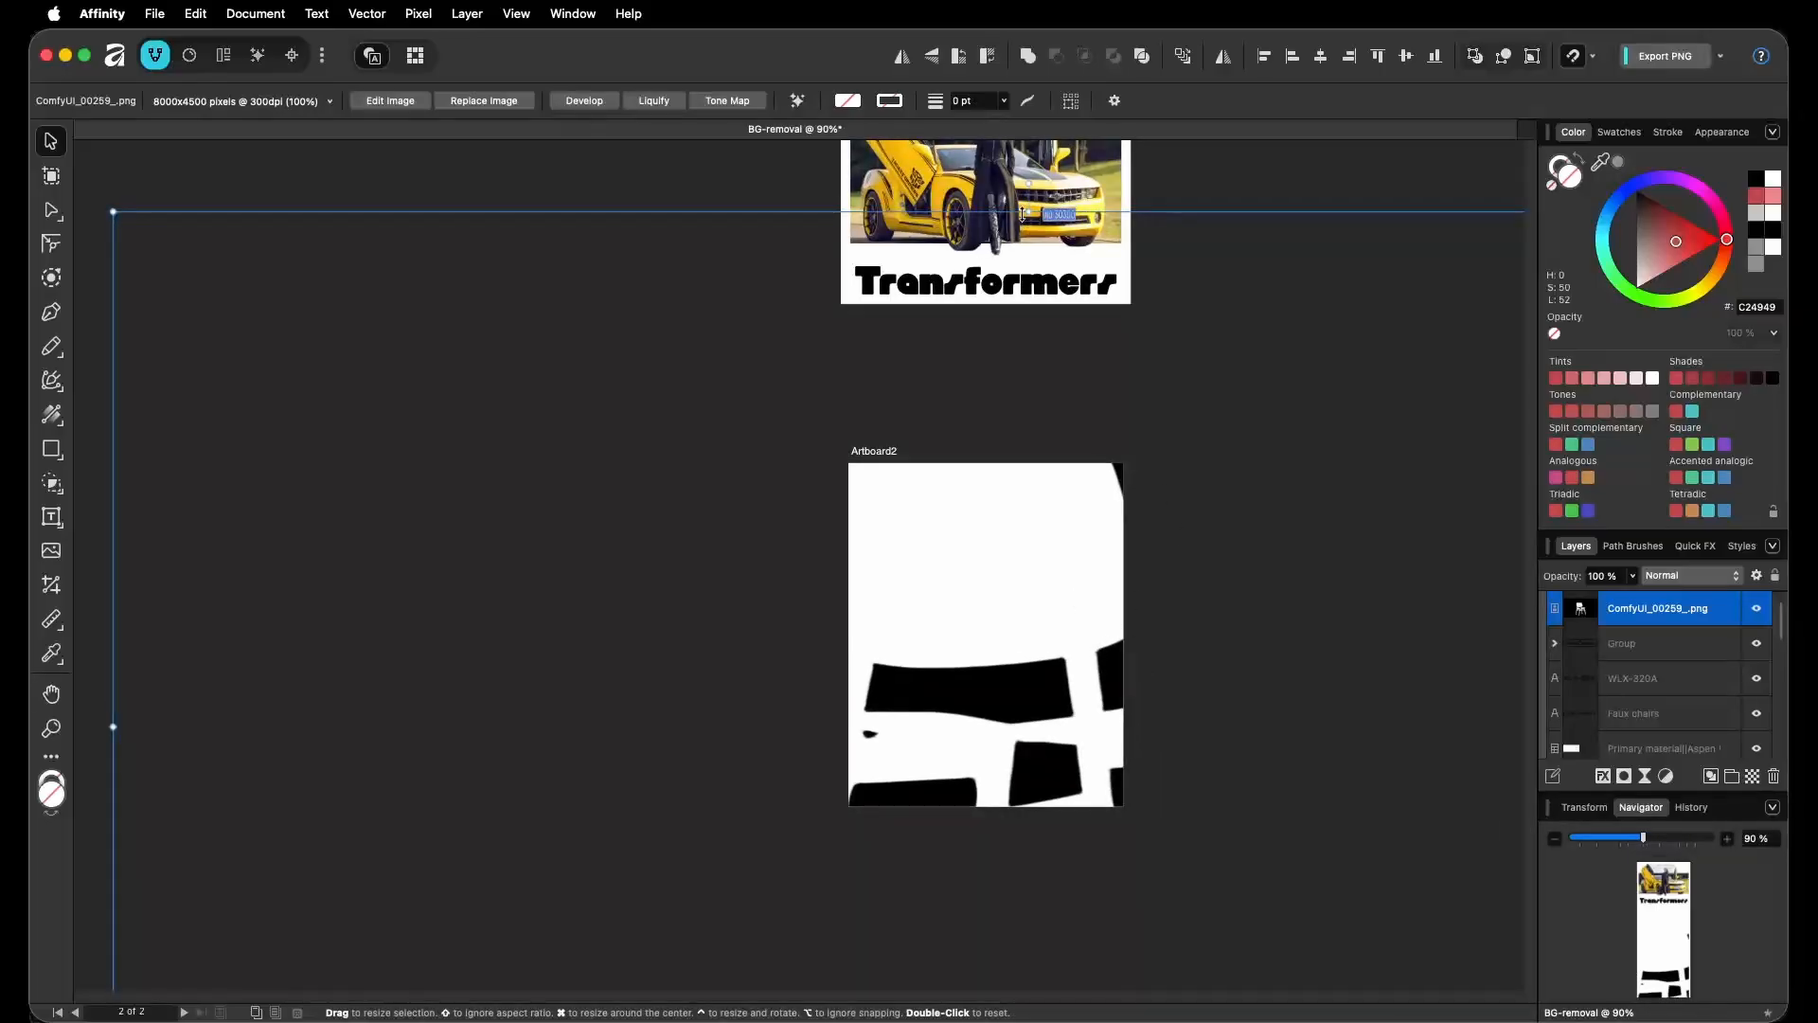
pyautogui.moveTo(1028, 212); pyautogui.dragTo(1028, 634)
pyautogui.moveTo(987, 698); pyautogui.dragTo(1117, 699)
pyautogui.scroll(5, 1042, 654)
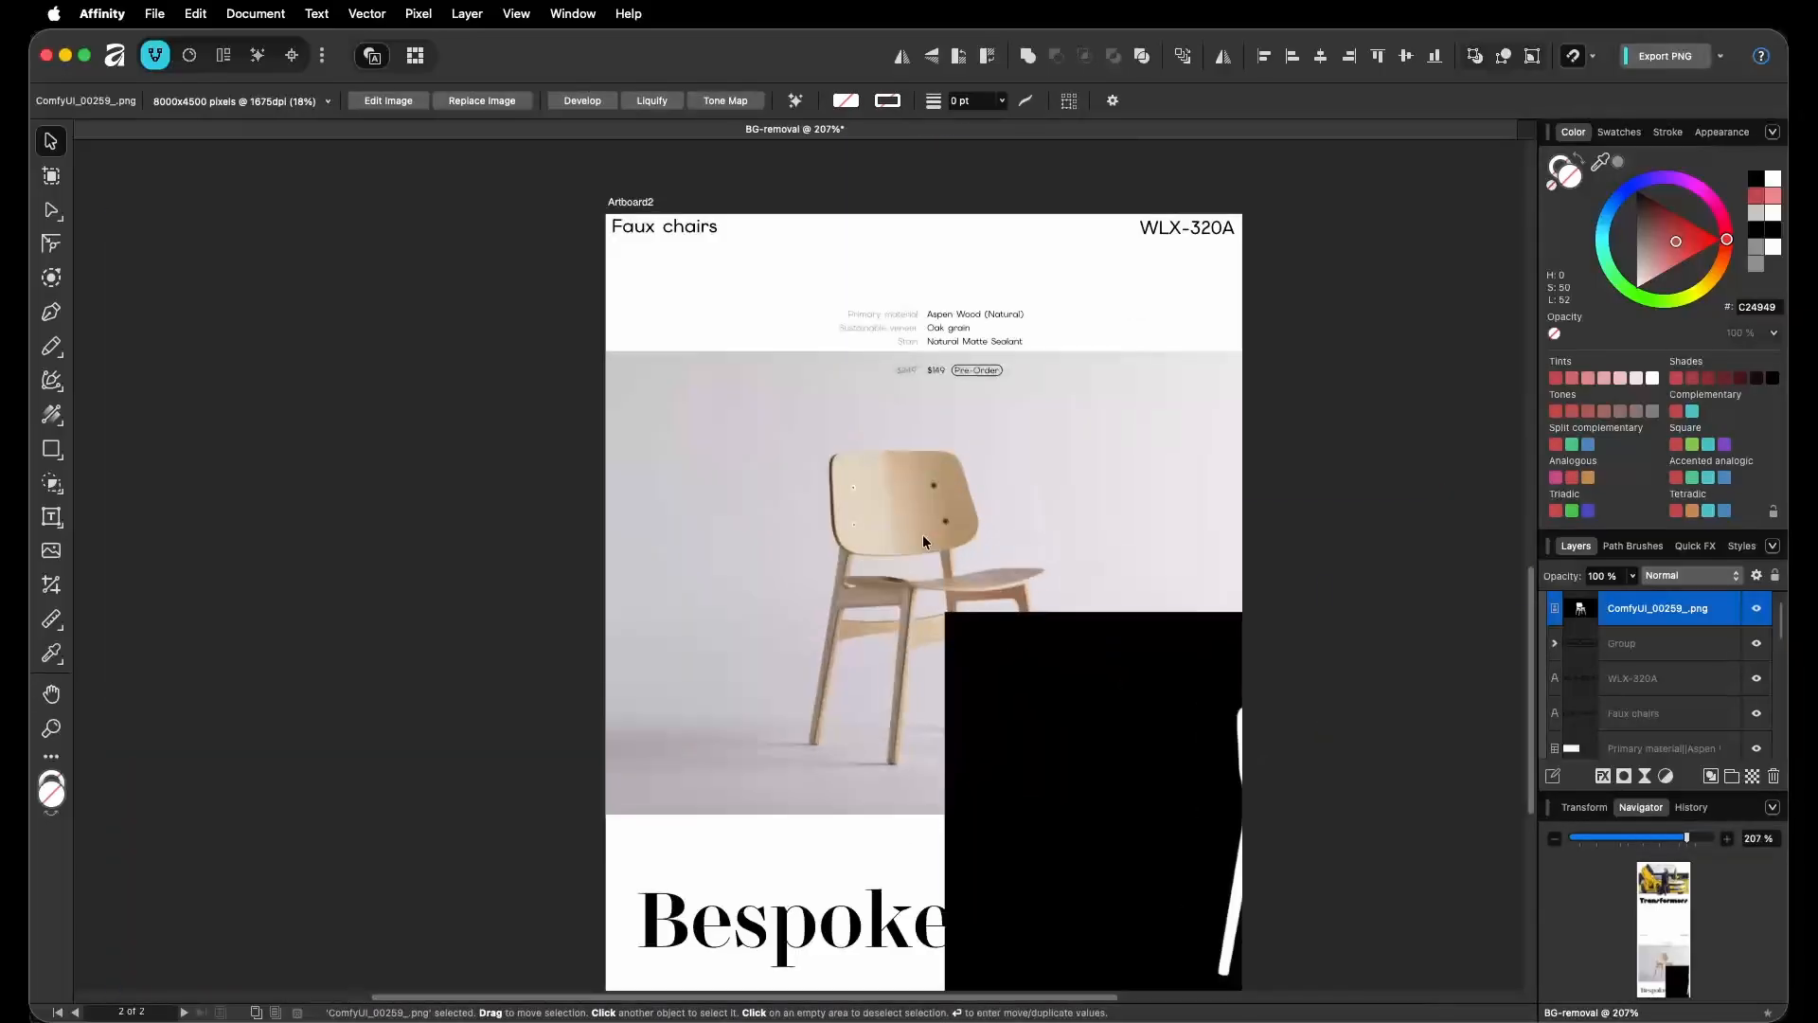
pyautogui.click(907, 542)
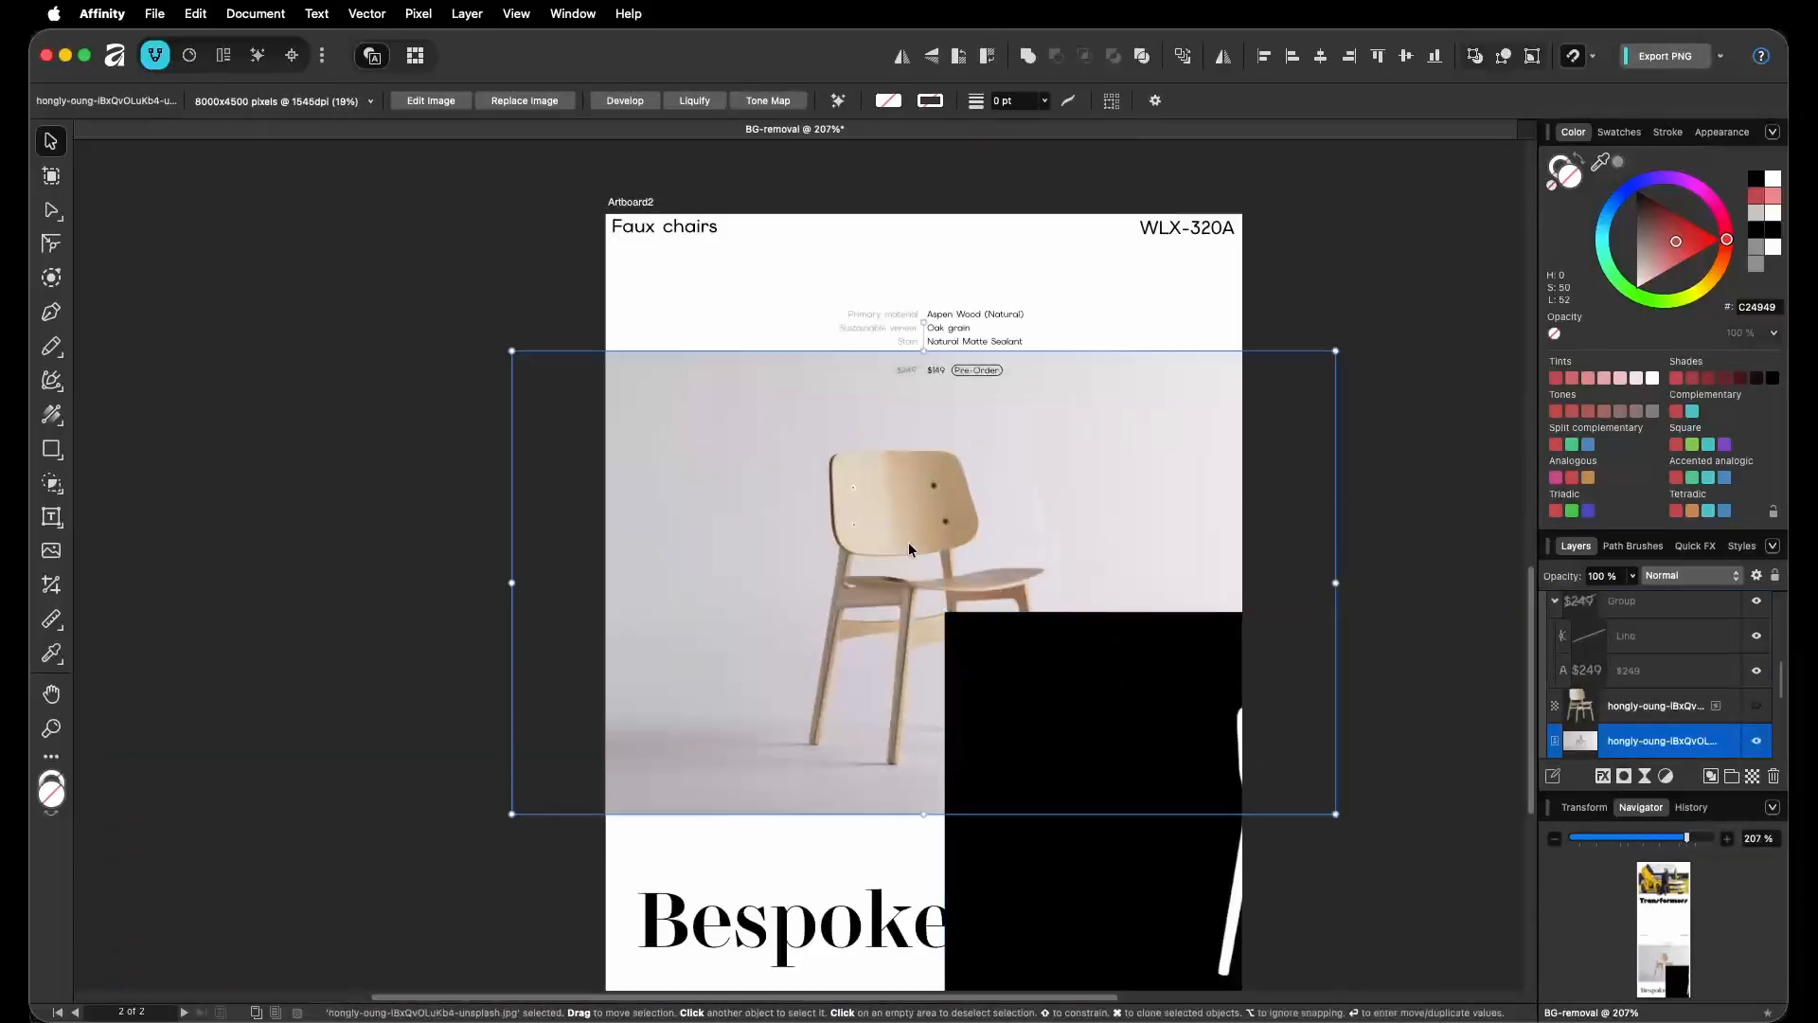
pyautogui.click(1265, 56)
pyautogui.click(1514, 347)
pyautogui.click(1488, 347)
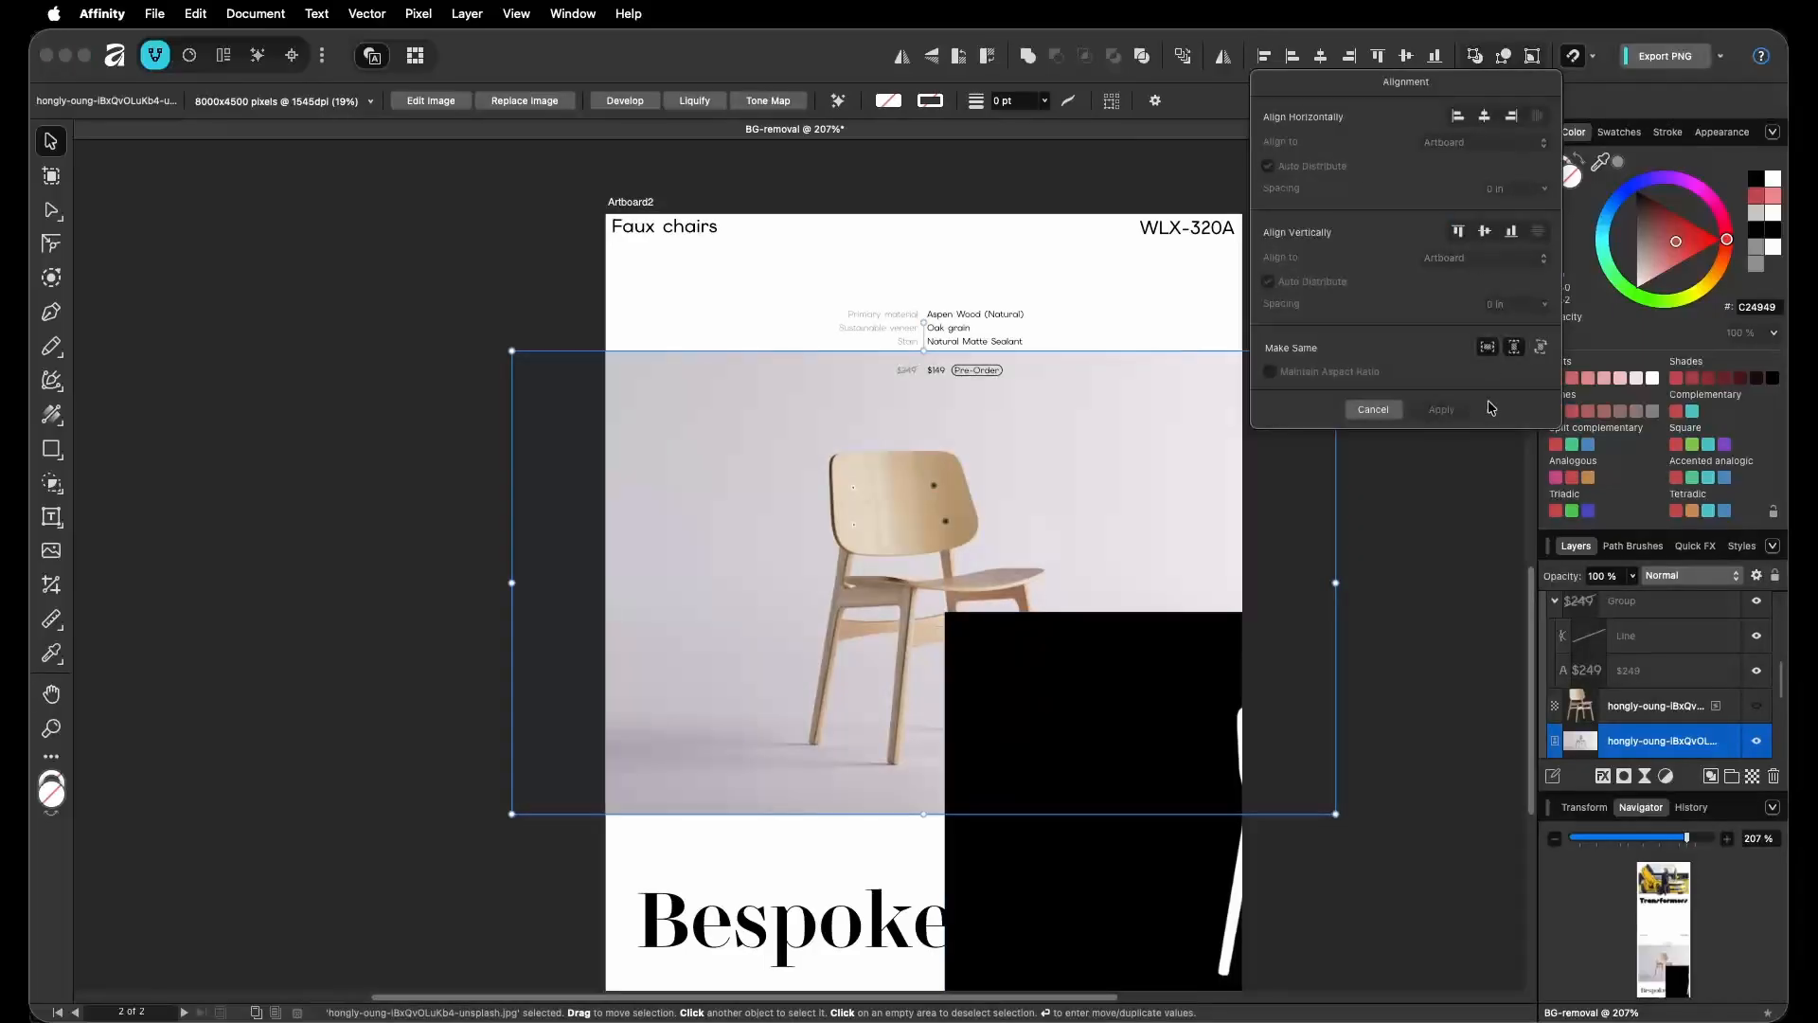
pyautogui.scroll(-1, 1030, 469)
pyautogui.hscroll(1, 1031, 469)
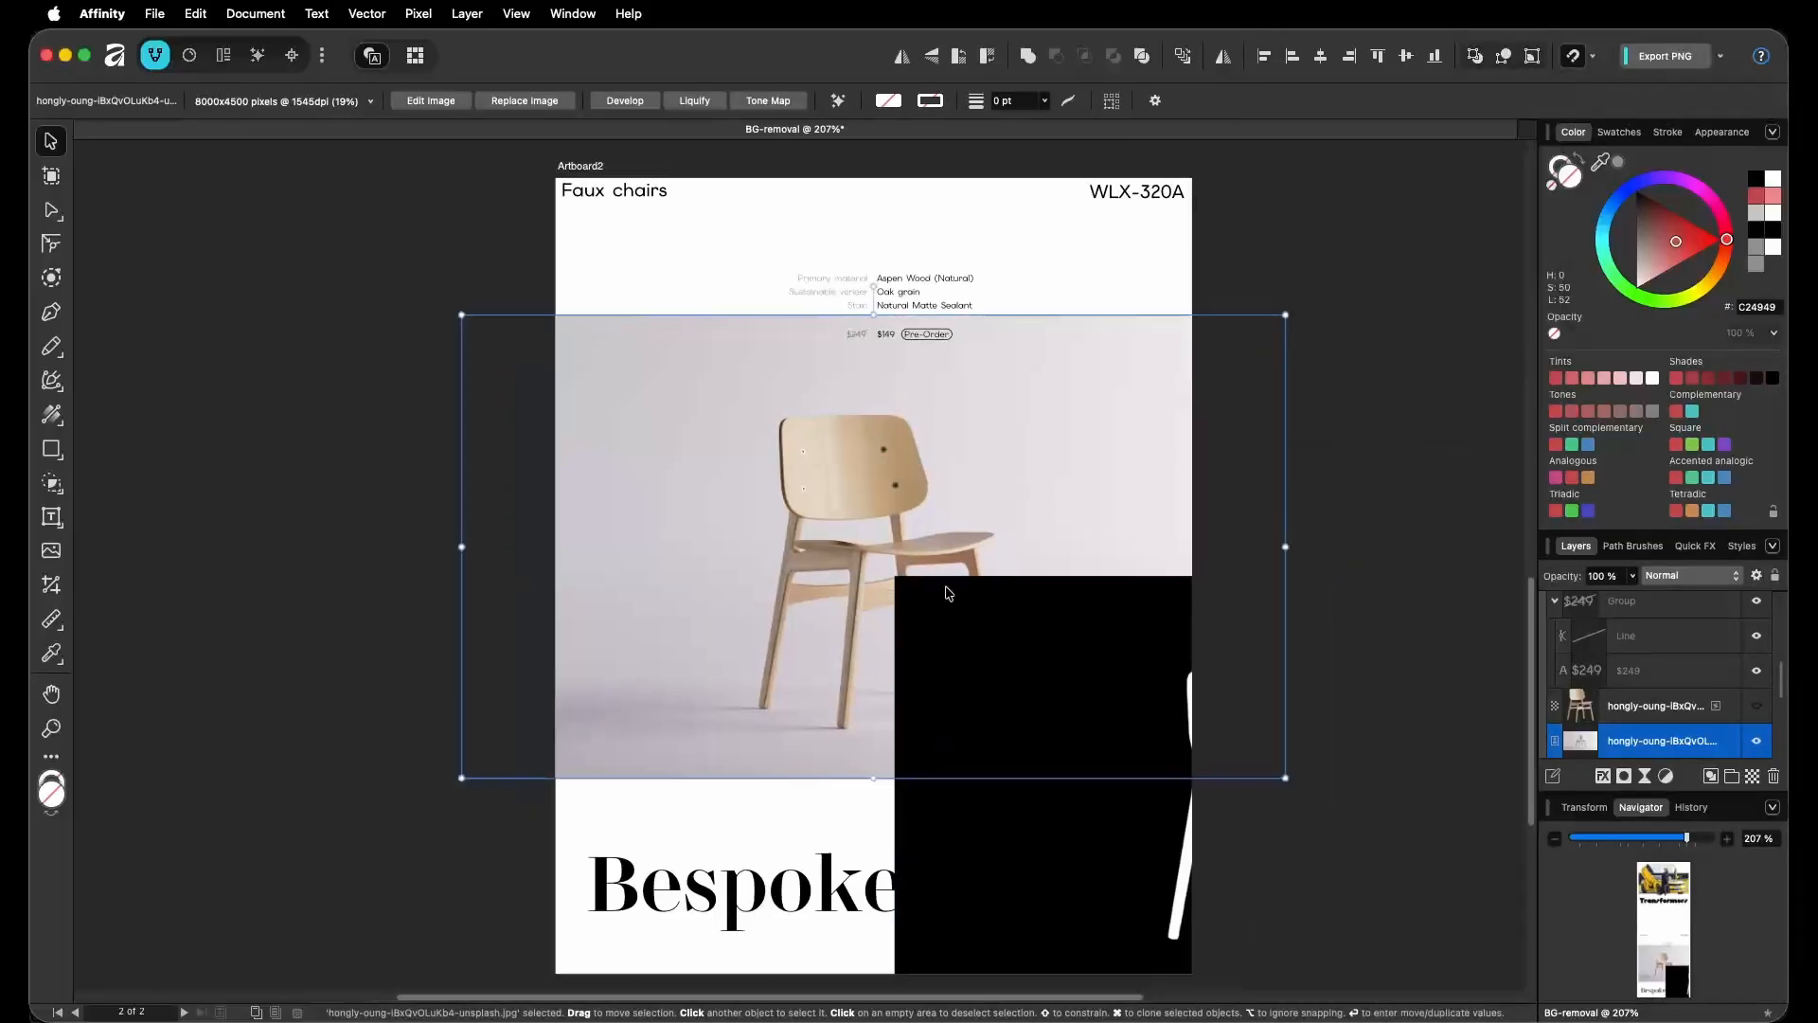
# Make the chair mask the same width and height as the chair photo, using the photo as the first selected object.
pyautogui.keyDown('shift'); pyautogui.click(984, 850); pyautogui.keyUp('shift')
pyautogui.click(929, 528)
pyautogui.keyDown('shift'); pyautogui.click(987, 633); pyautogui.keyUp('shift')
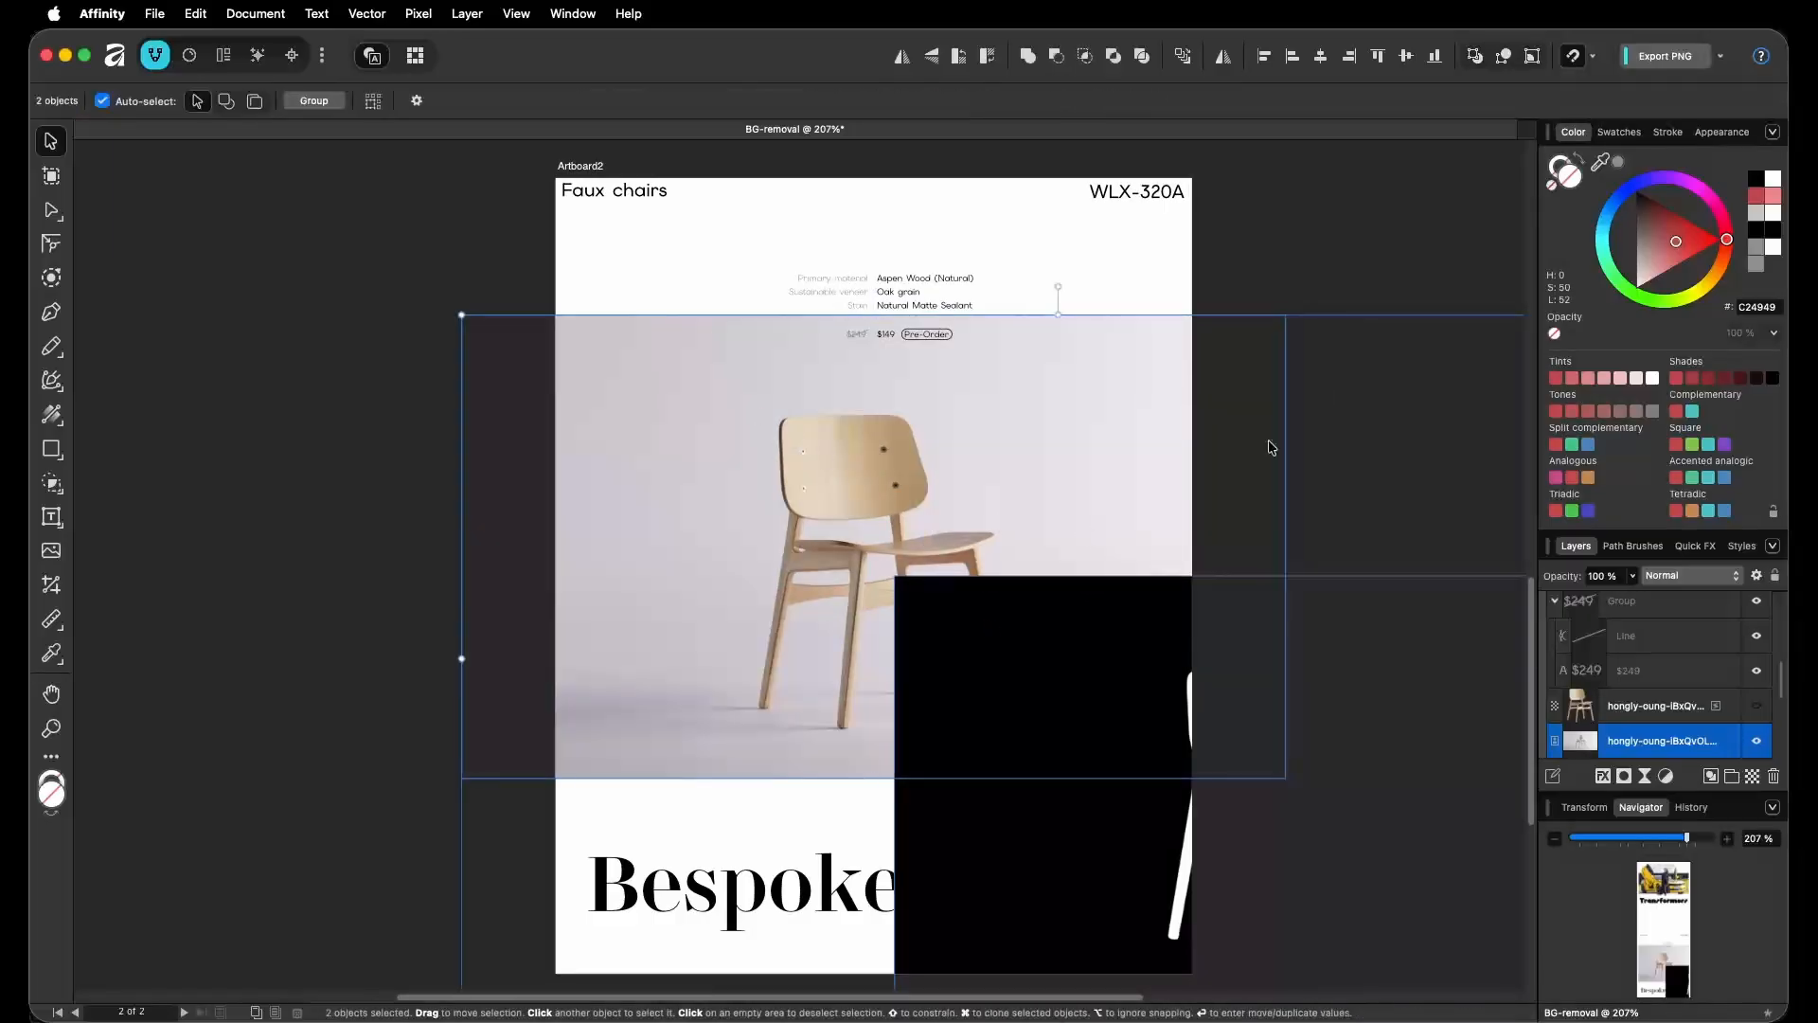
pyautogui.click(1263, 58)
pyautogui.click(1515, 347)
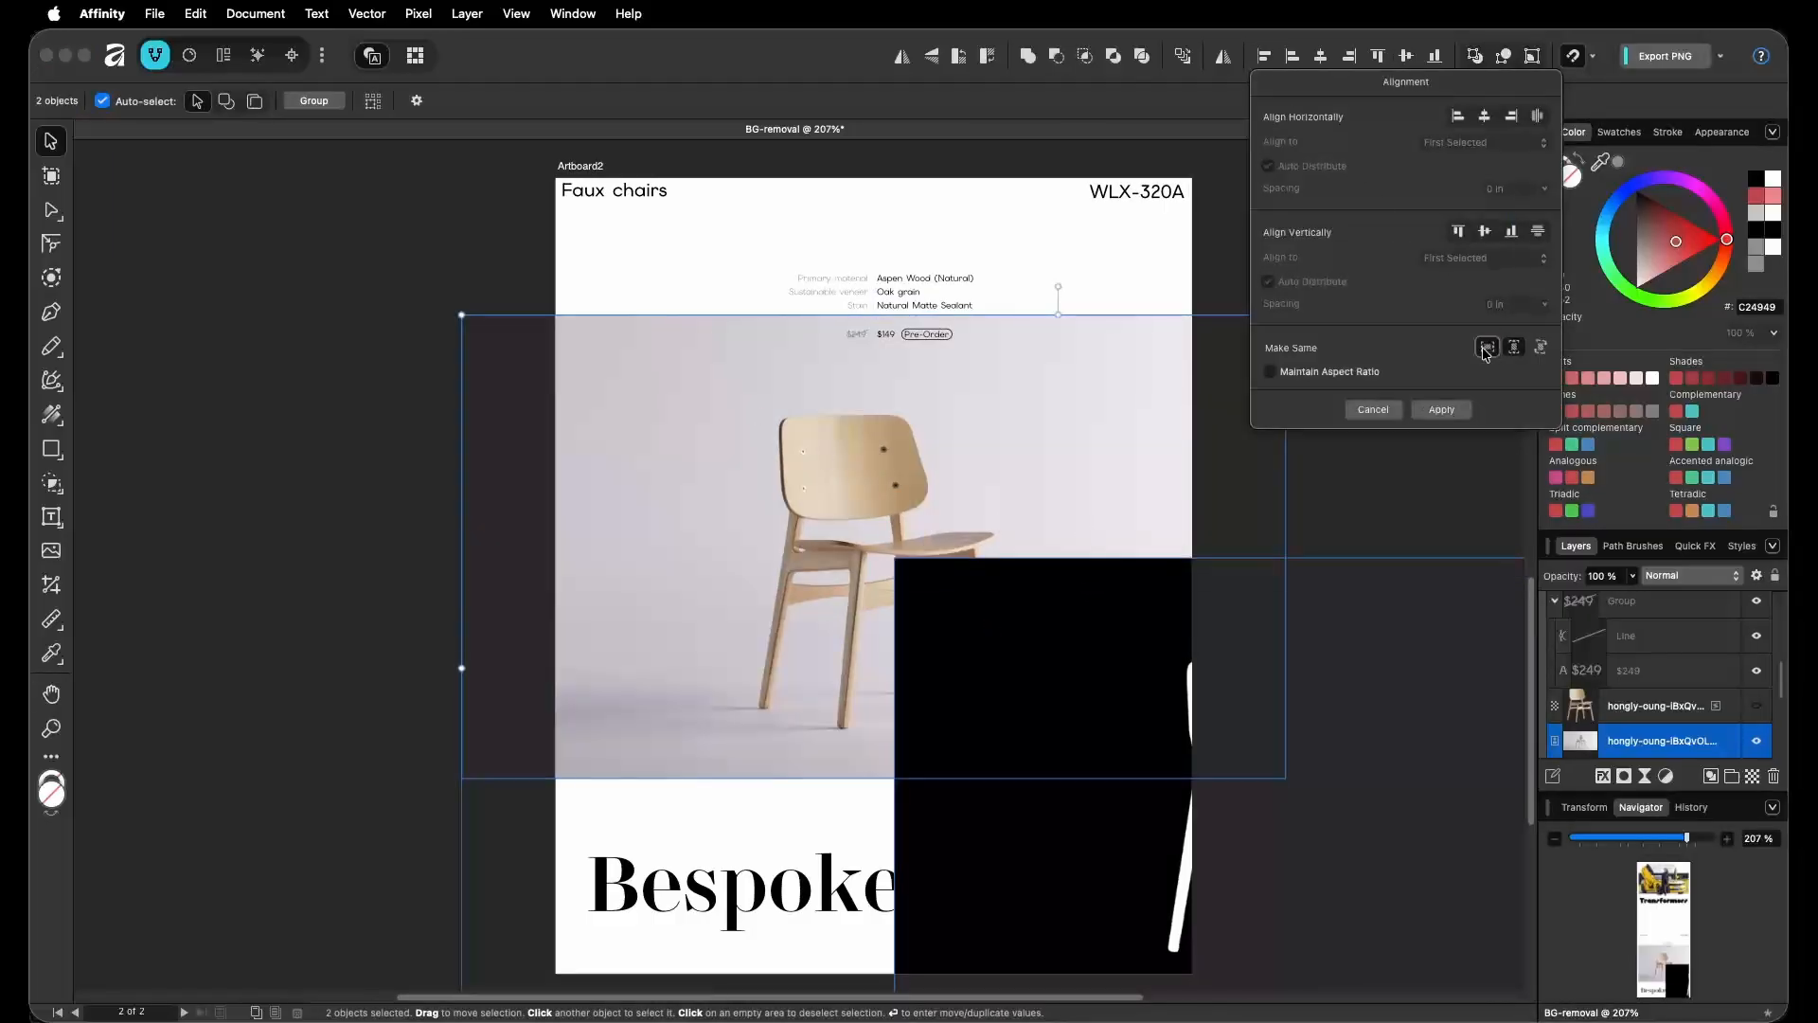
pyautogui.click(1443, 410)
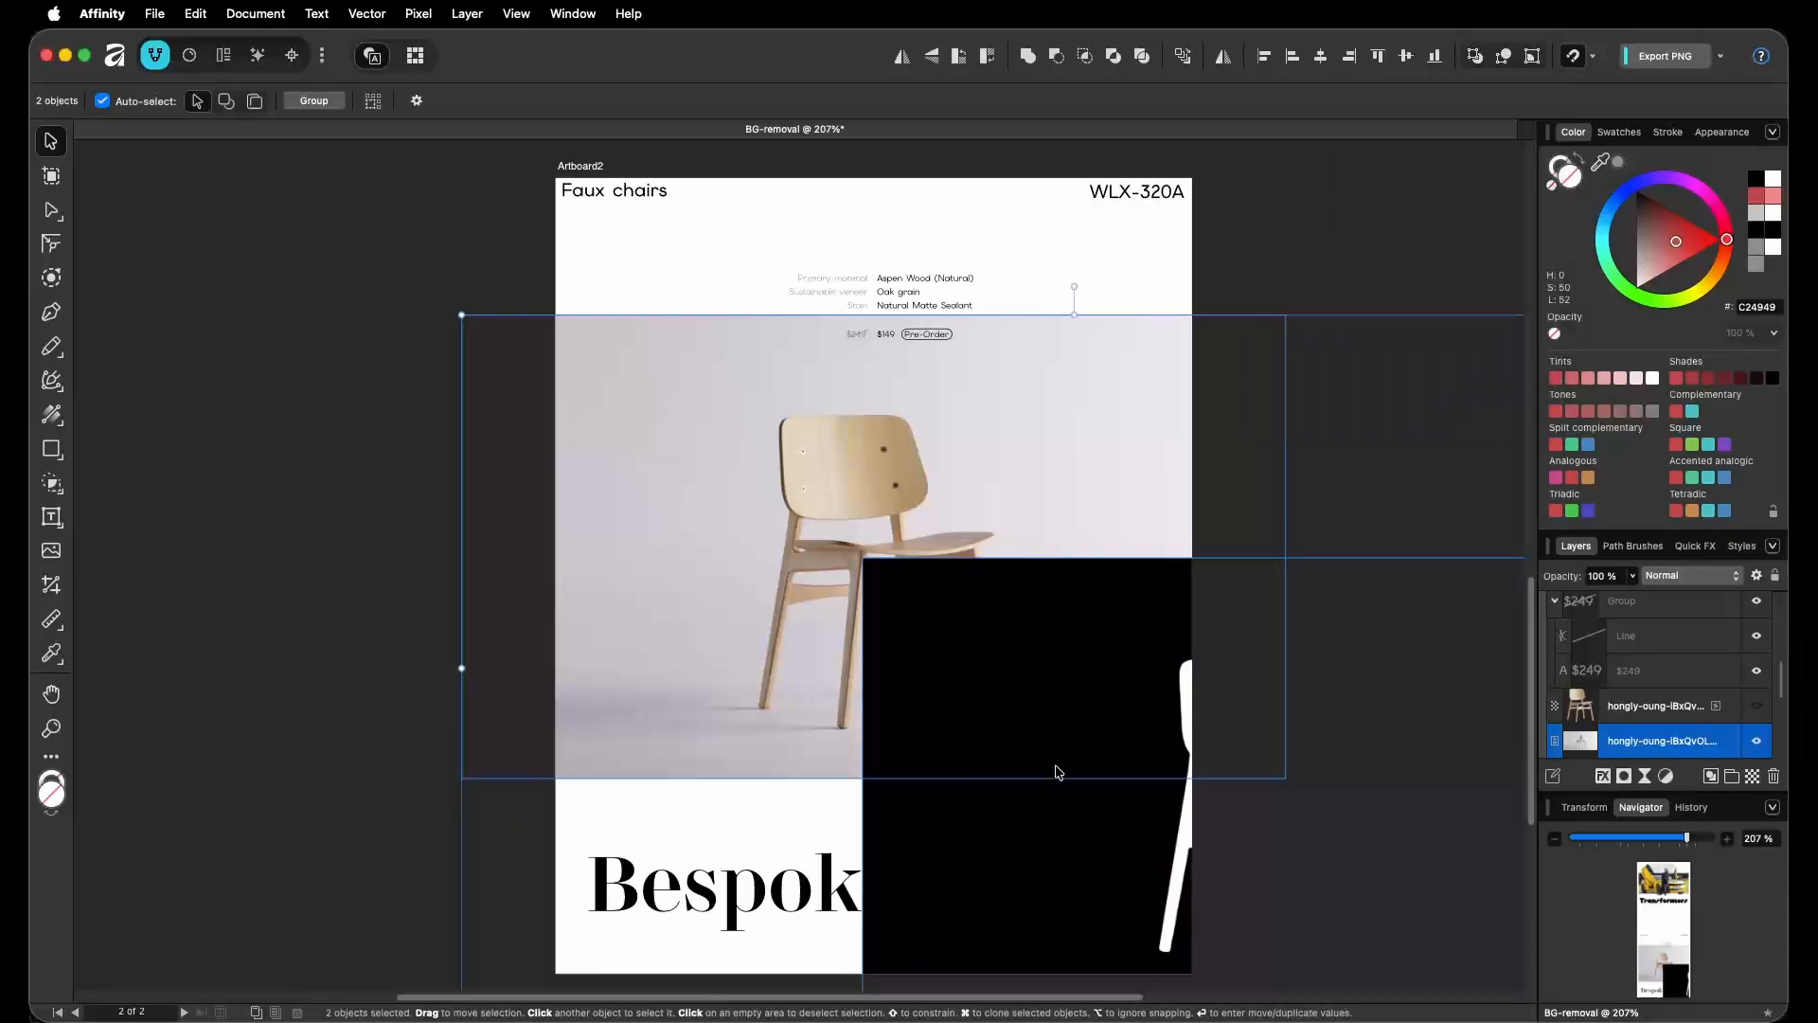
# Centre the chair mask horizontally and vertically on the chair photo.
pyautogui.click(1263, 57)
pyautogui.click(1484, 116)
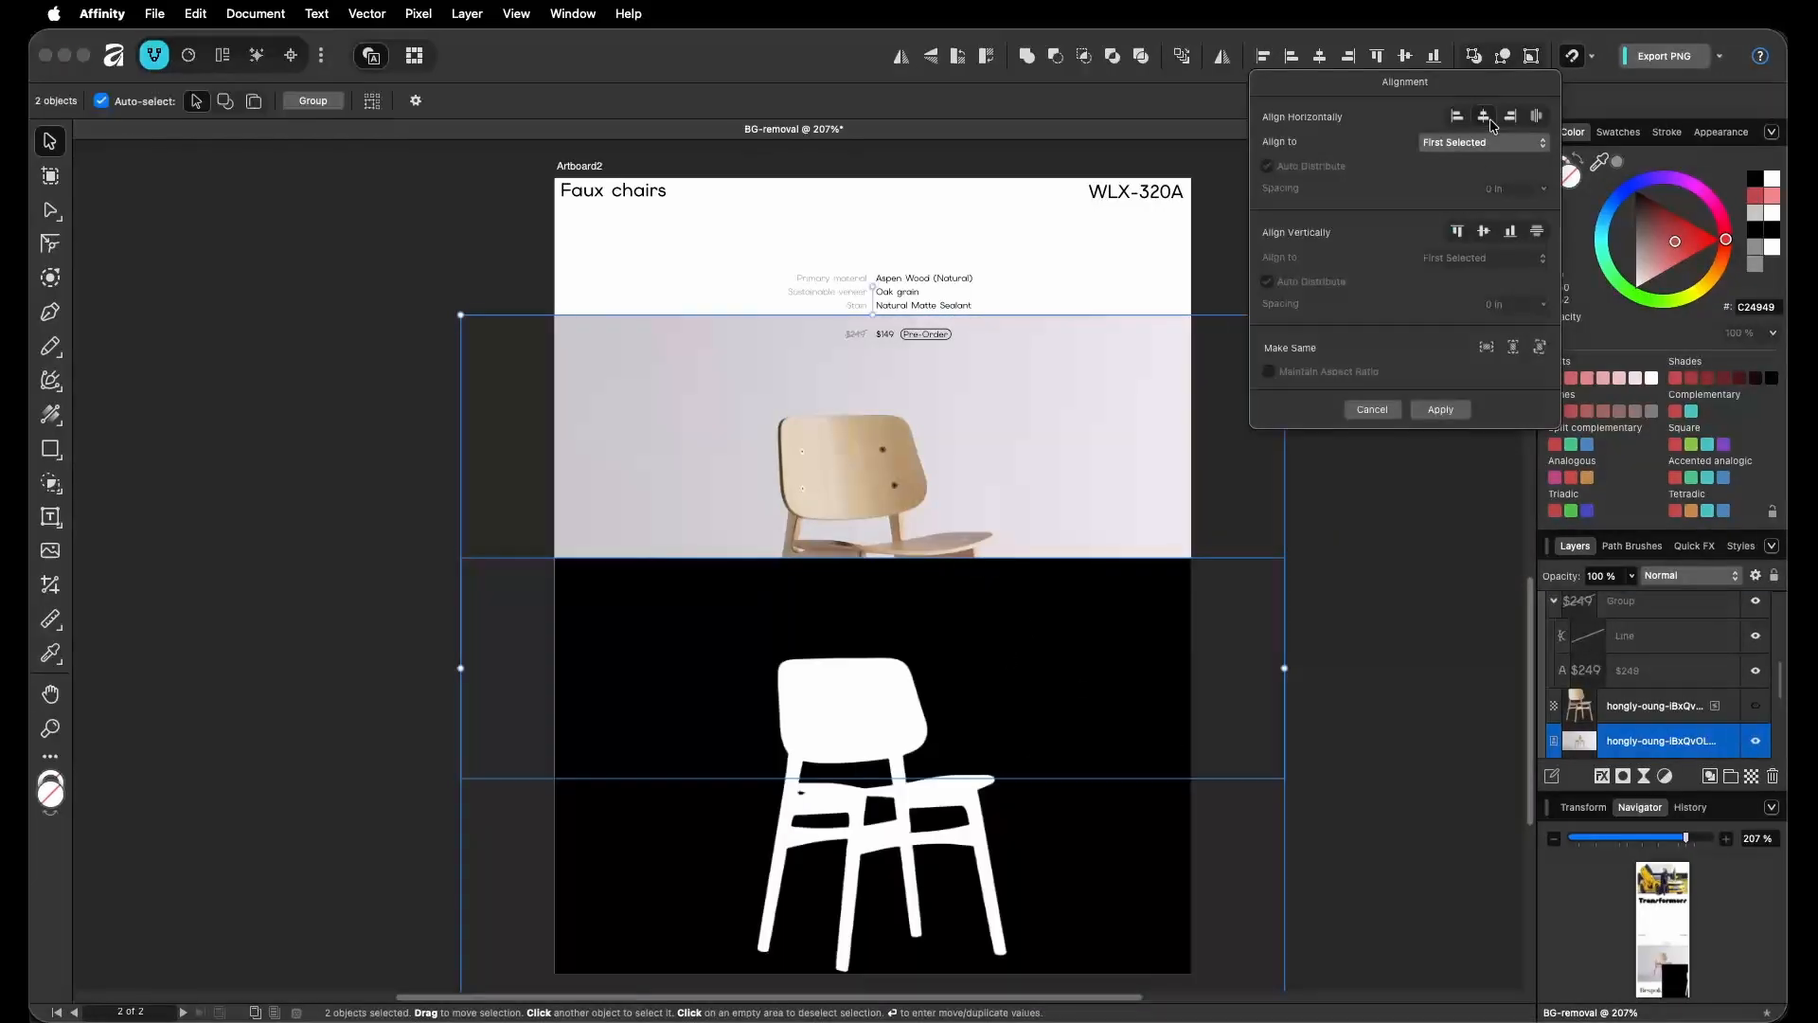
pyautogui.click(1484, 231)
pyautogui.click(1440, 409)
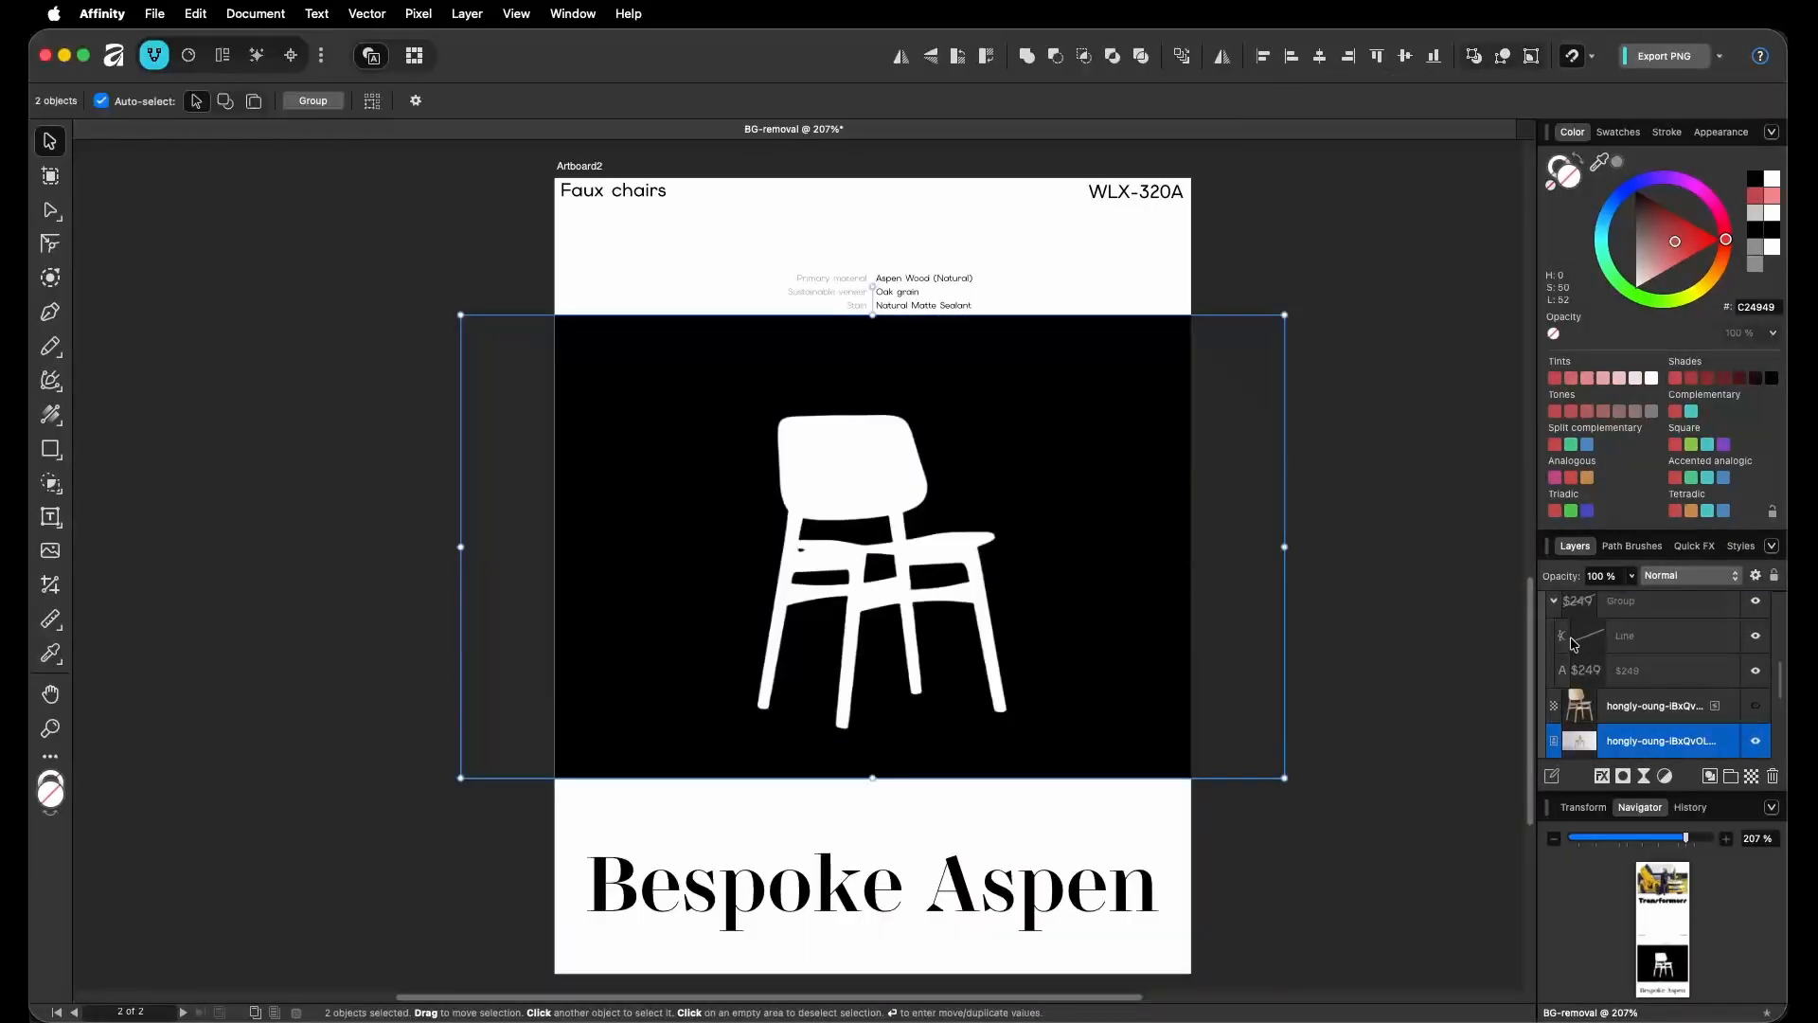
# Move the ComfyUI_00259_.png mask layer directly above the chair photo, and delete the hidden chair cutout layer.
pyautogui.scroll(-1, 1610, 672)
pyautogui.click(1649, 711)
pyautogui.click(1656, 686)
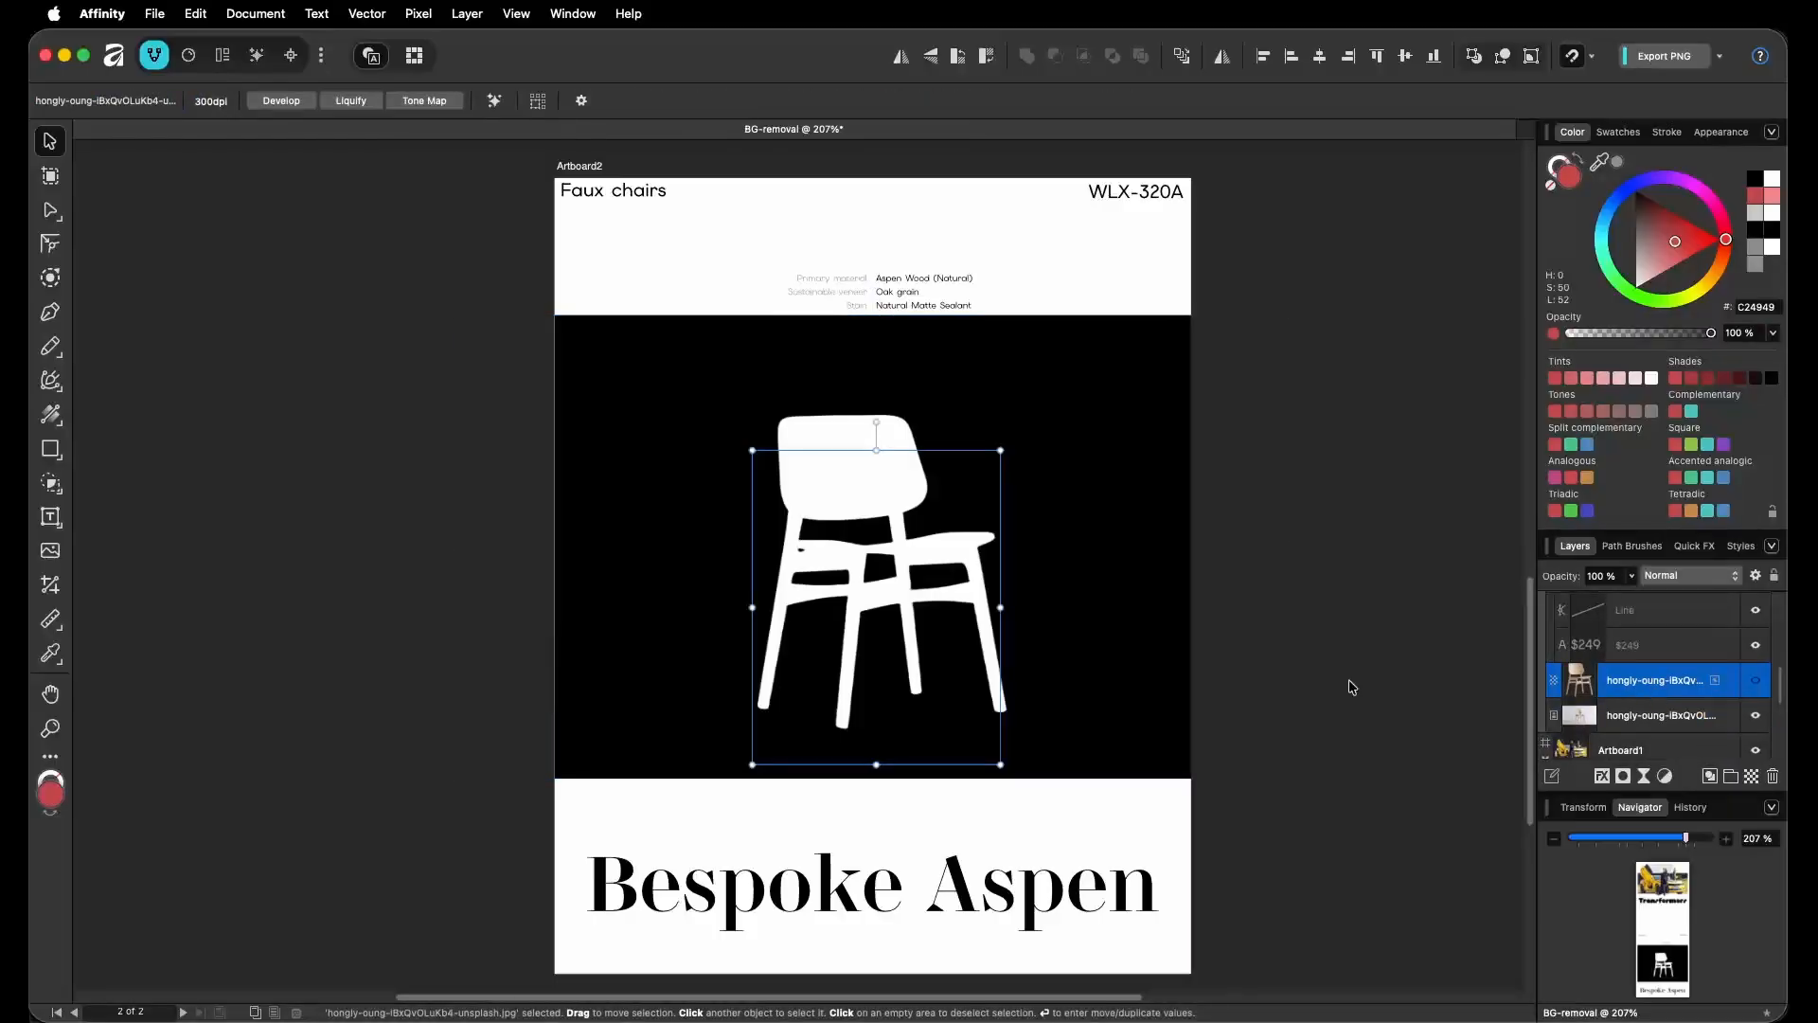
pyautogui.click(1085, 615)
pyautogui.scroll(1, 1691, 708)
pyautogui.scroll(-2, 1638, 691)
pyautogui.scroll(3, 1633, 673)
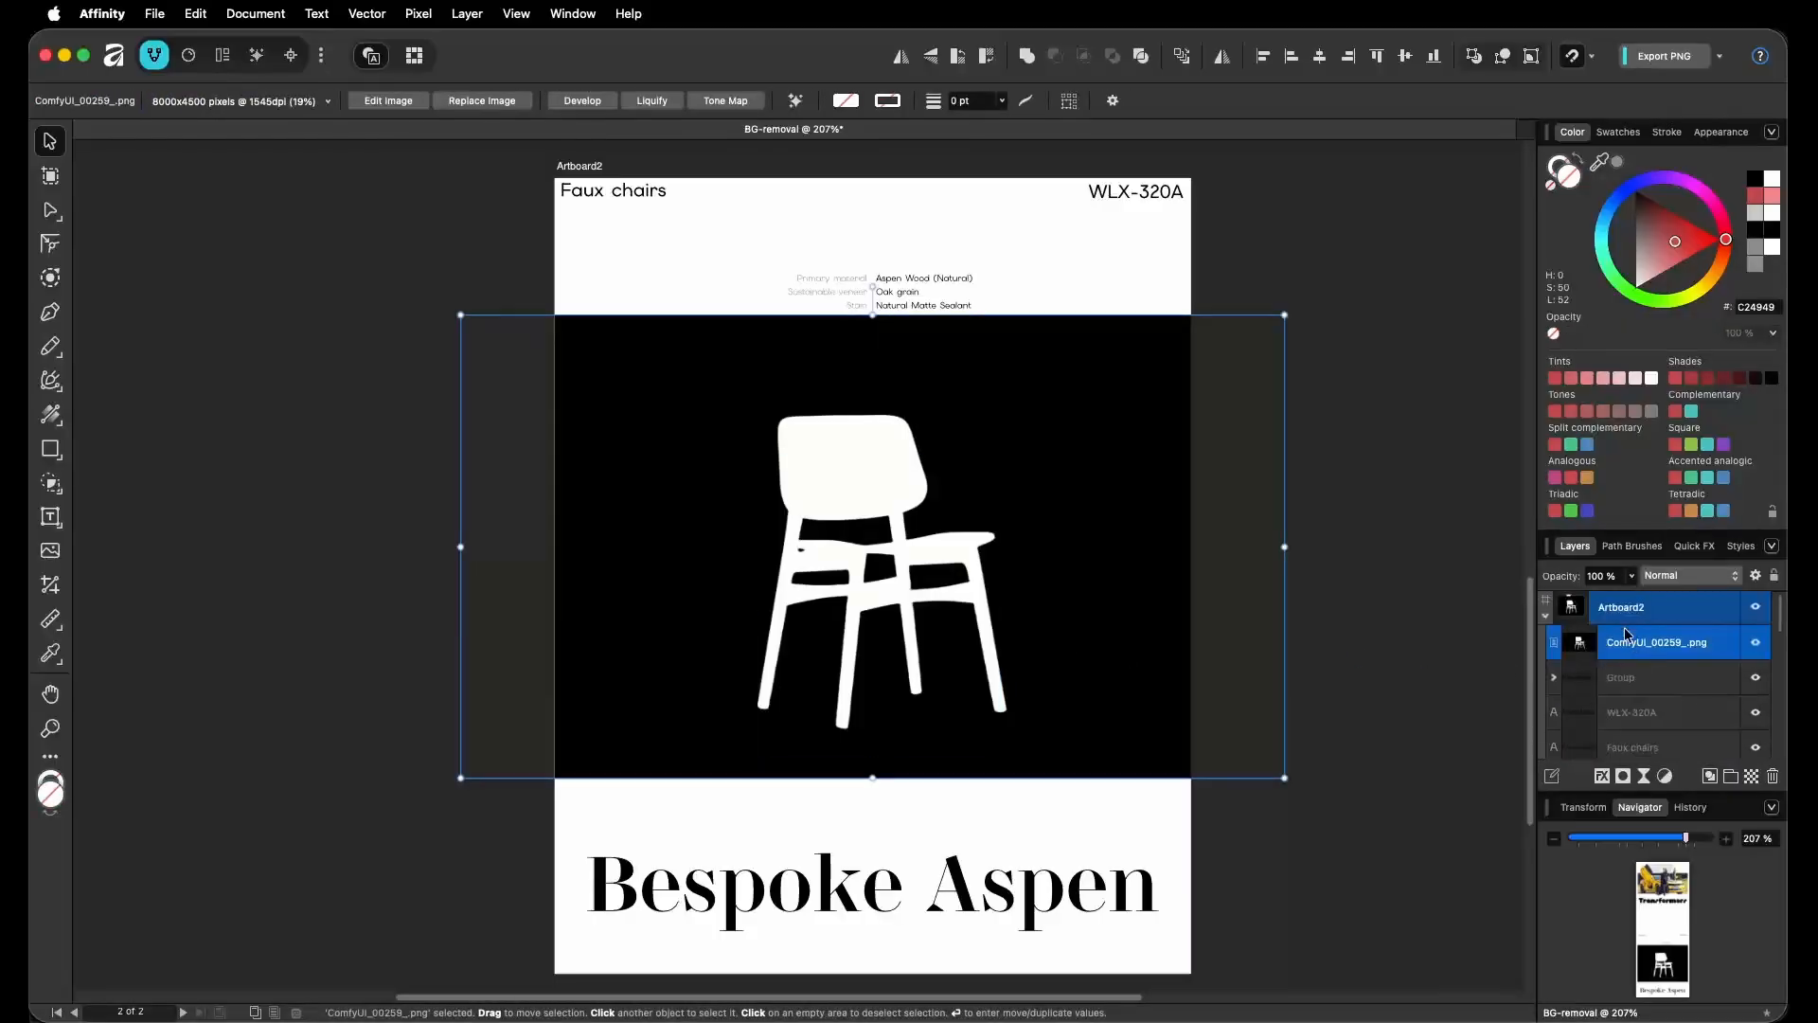
pyautogui.moveTo(1632, 647); pyautogui.dragTo(1666, 688)
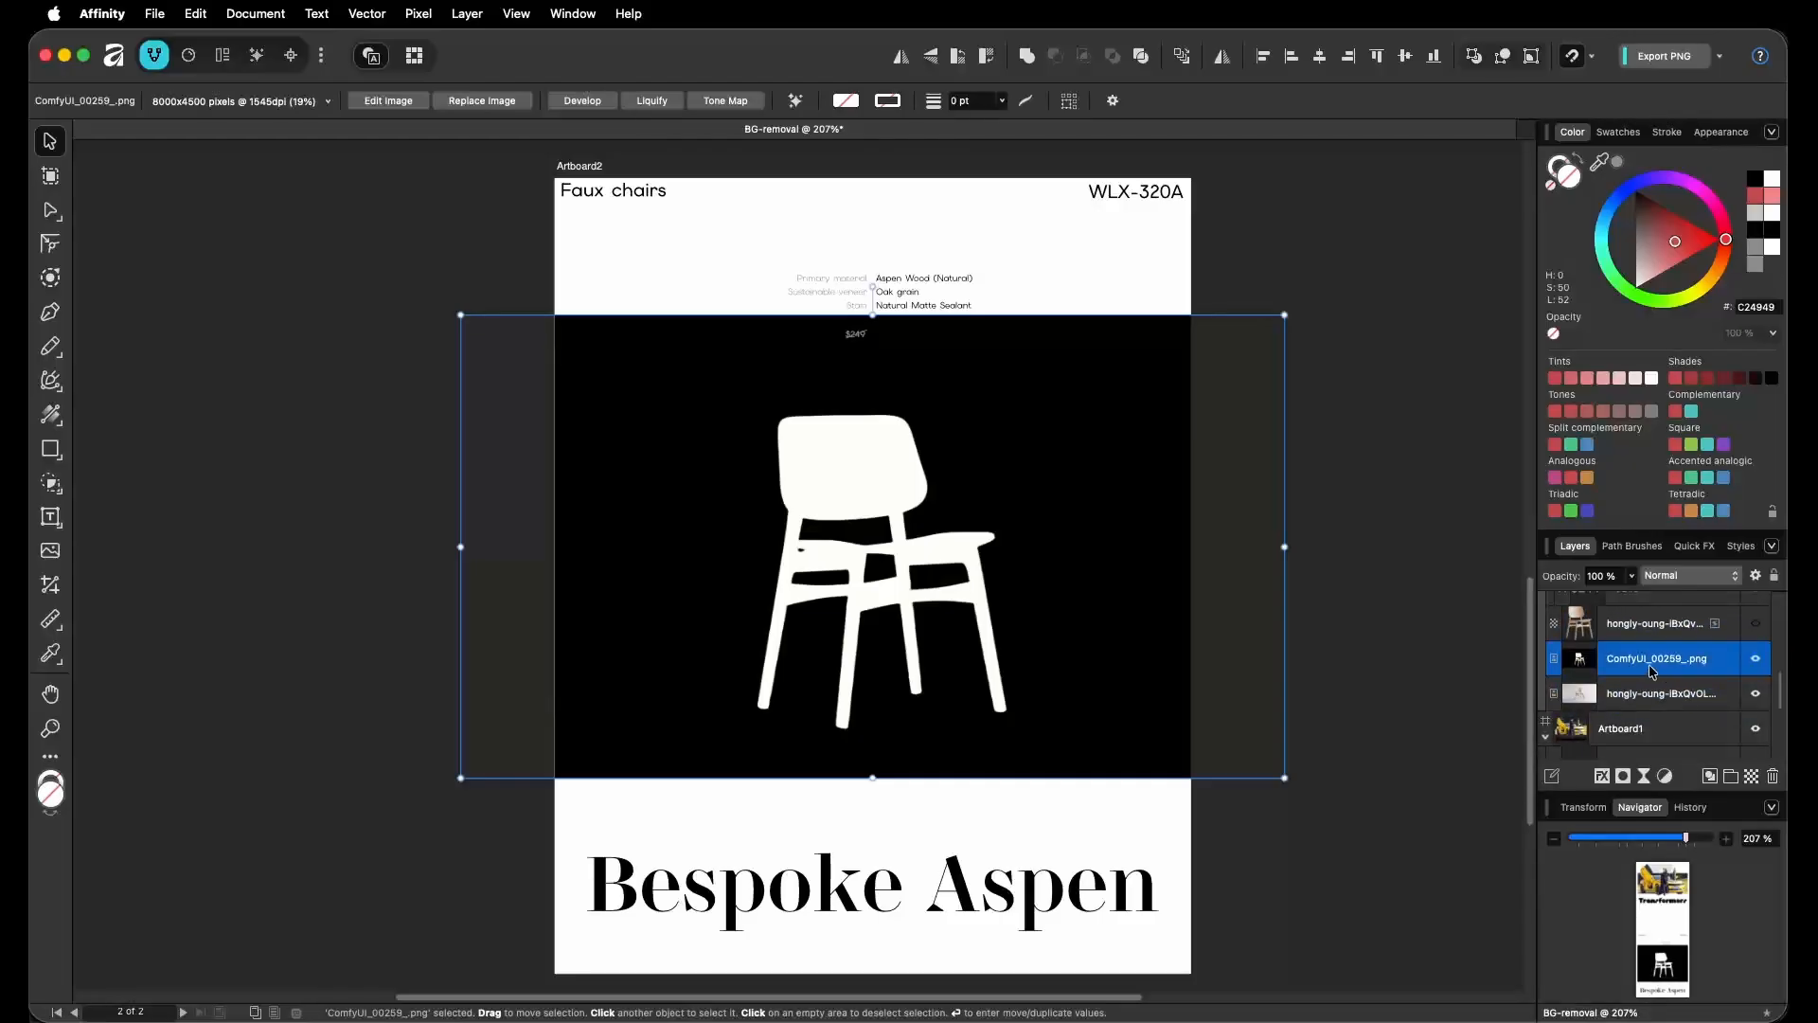
pyautogui.click(1664, 633)
pyautogui.press('Delete')
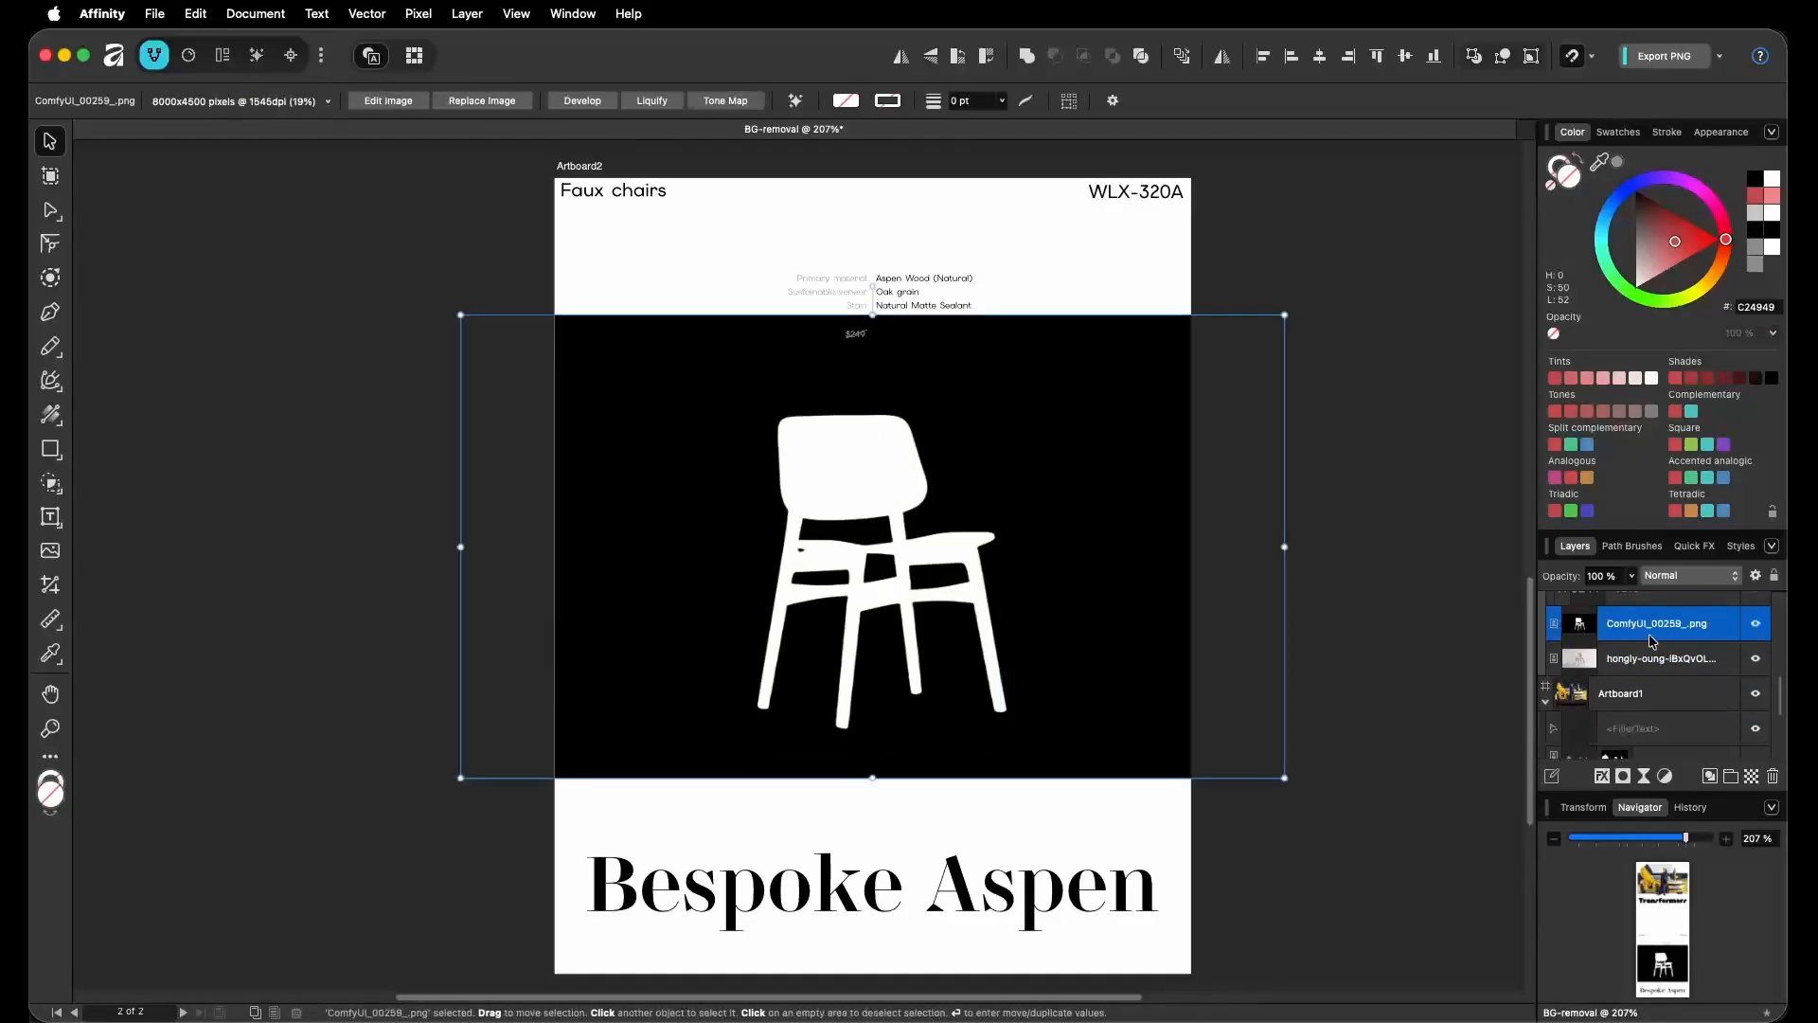
# Rasterize the ComfyUI_00259_.png layer to a mask and apply it to the chair photo layer on Artboard2.
pyautogui.scroll(3, 1084, 576)
pyautogui.rightClick(1653, 634)
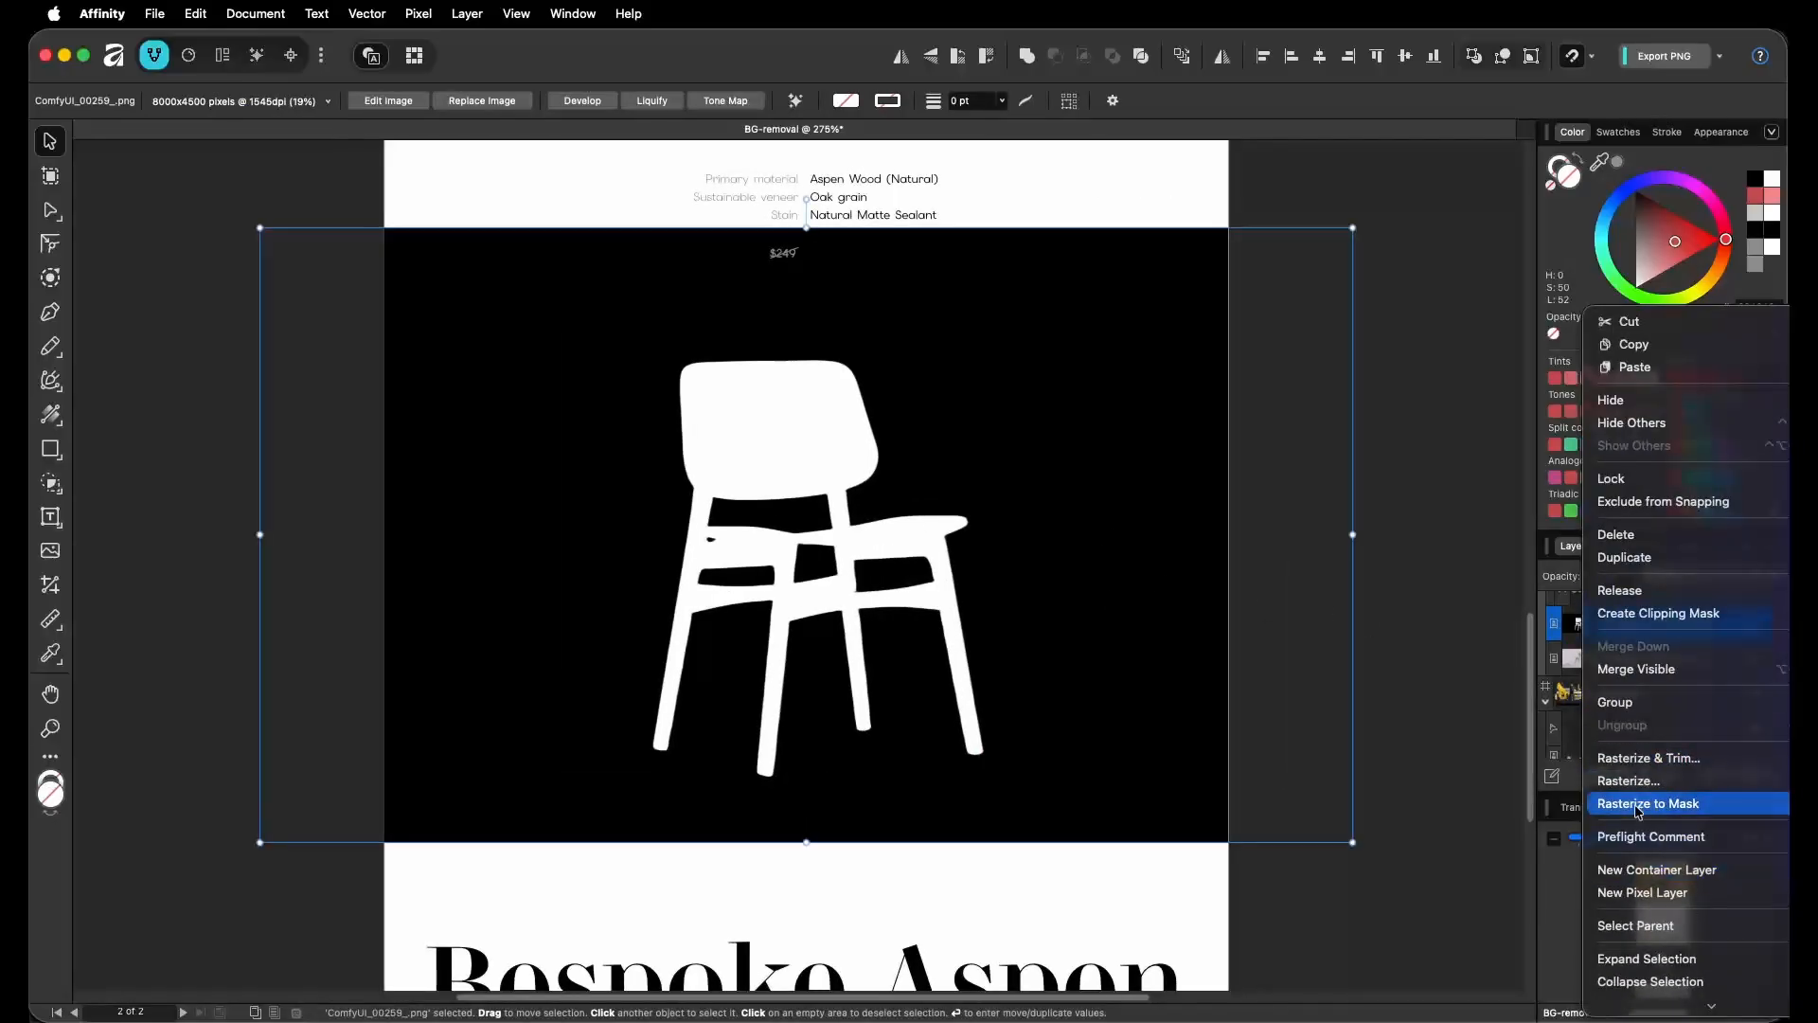
pyautogui.click(1638, 803)
pyautogui.moveTo(1579, 629); pyautogui.dragTo(1579, 659)
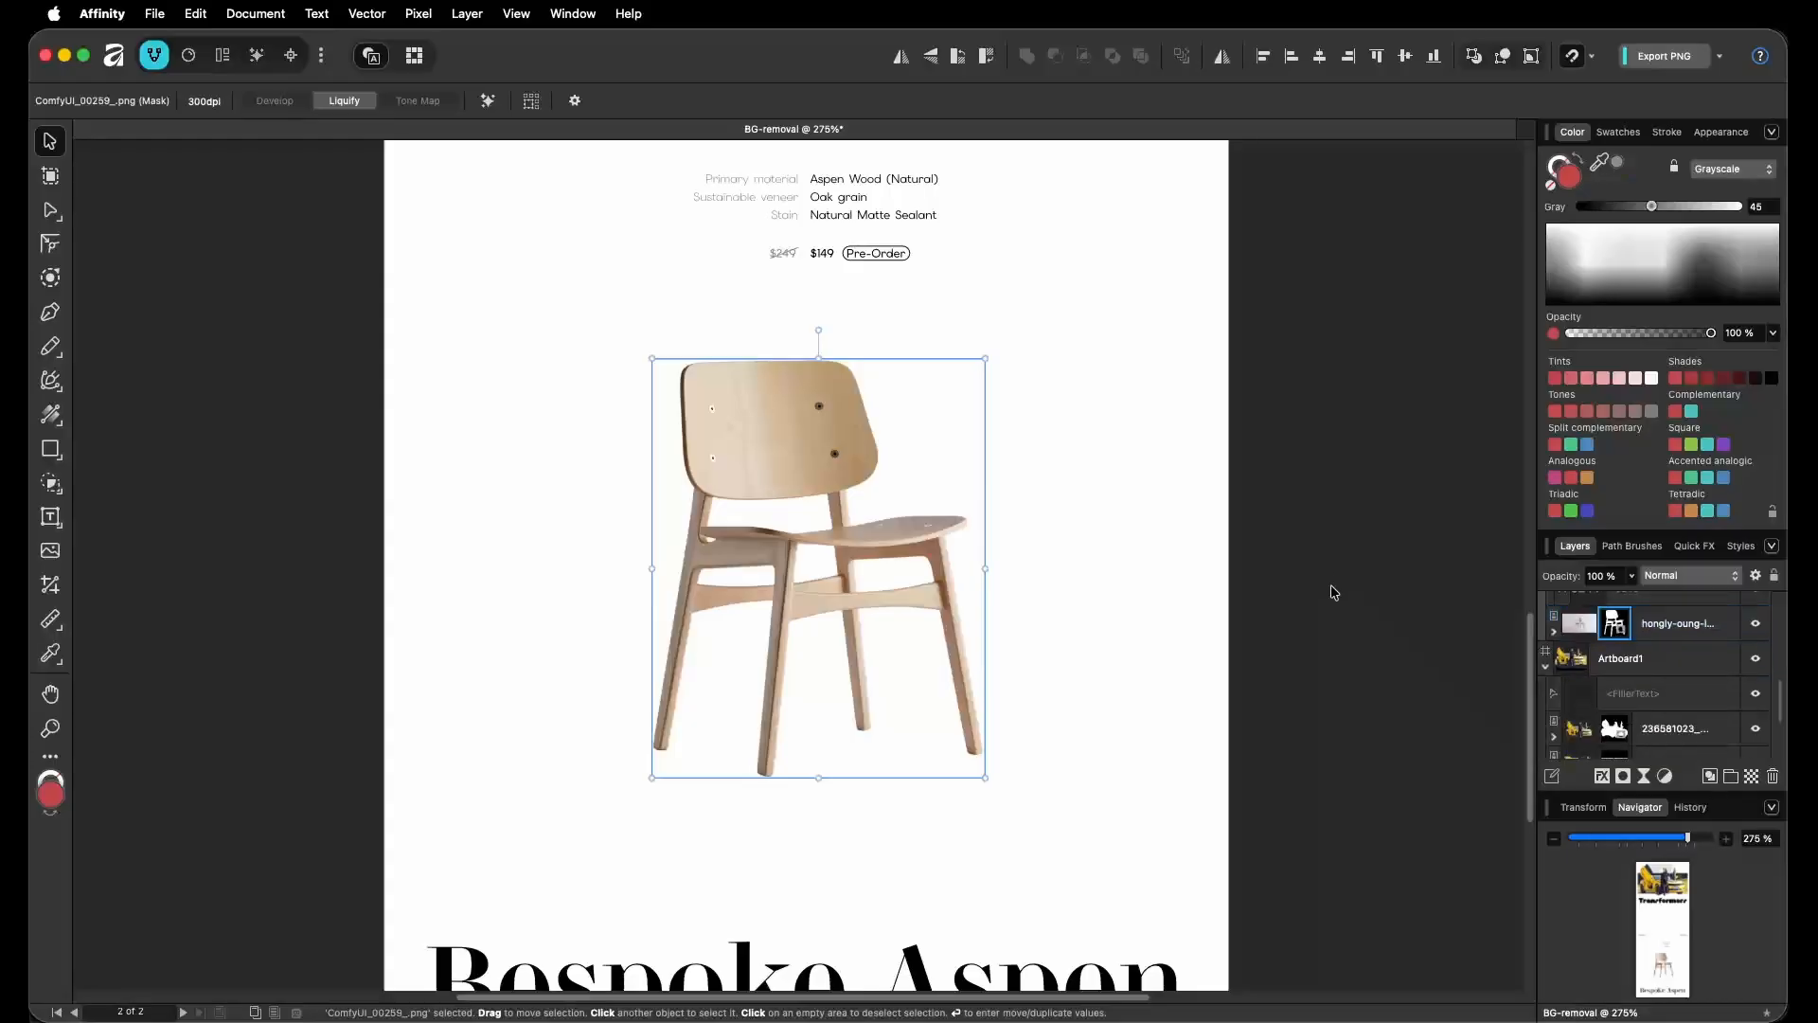
# Select the chair photo layer itself rather than its mask, and enlarge the masked chair slightly.
pyautogui.click(979, 513)
pyautogui.scroll(-3, 982, 518)
pyautogui.click(1616, 627)
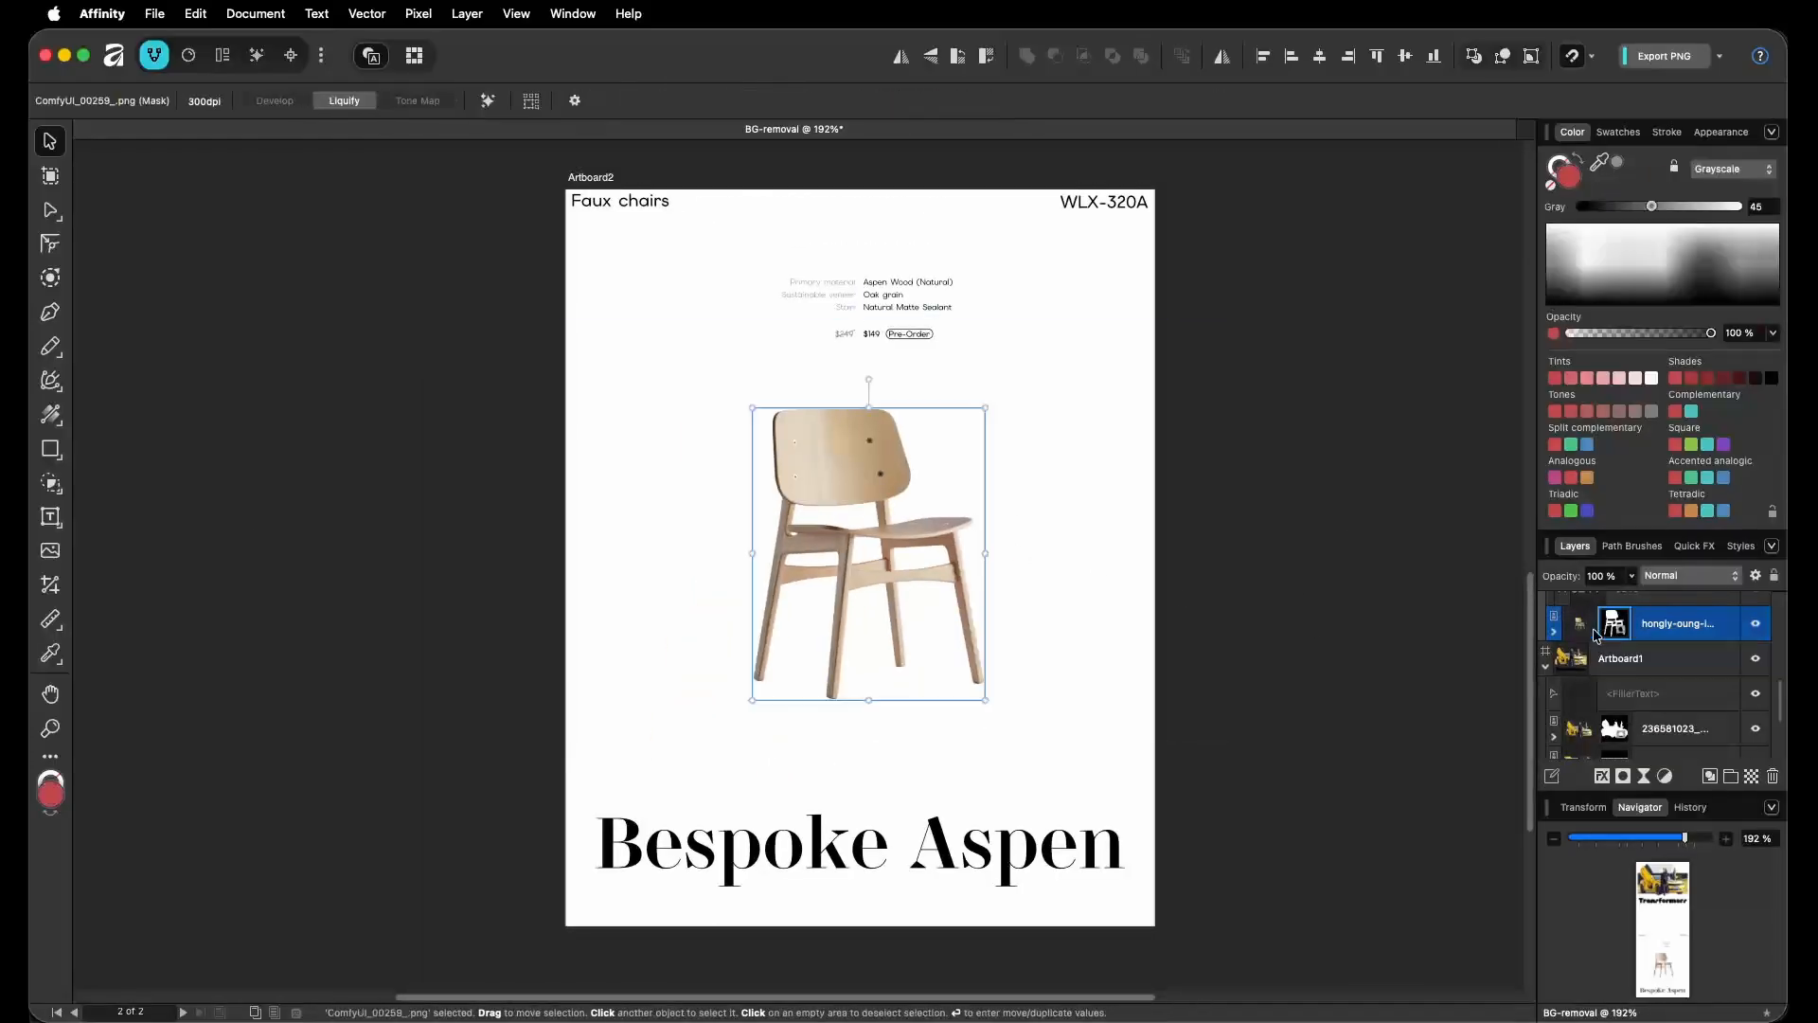
pyautogui.click(1579, 625)
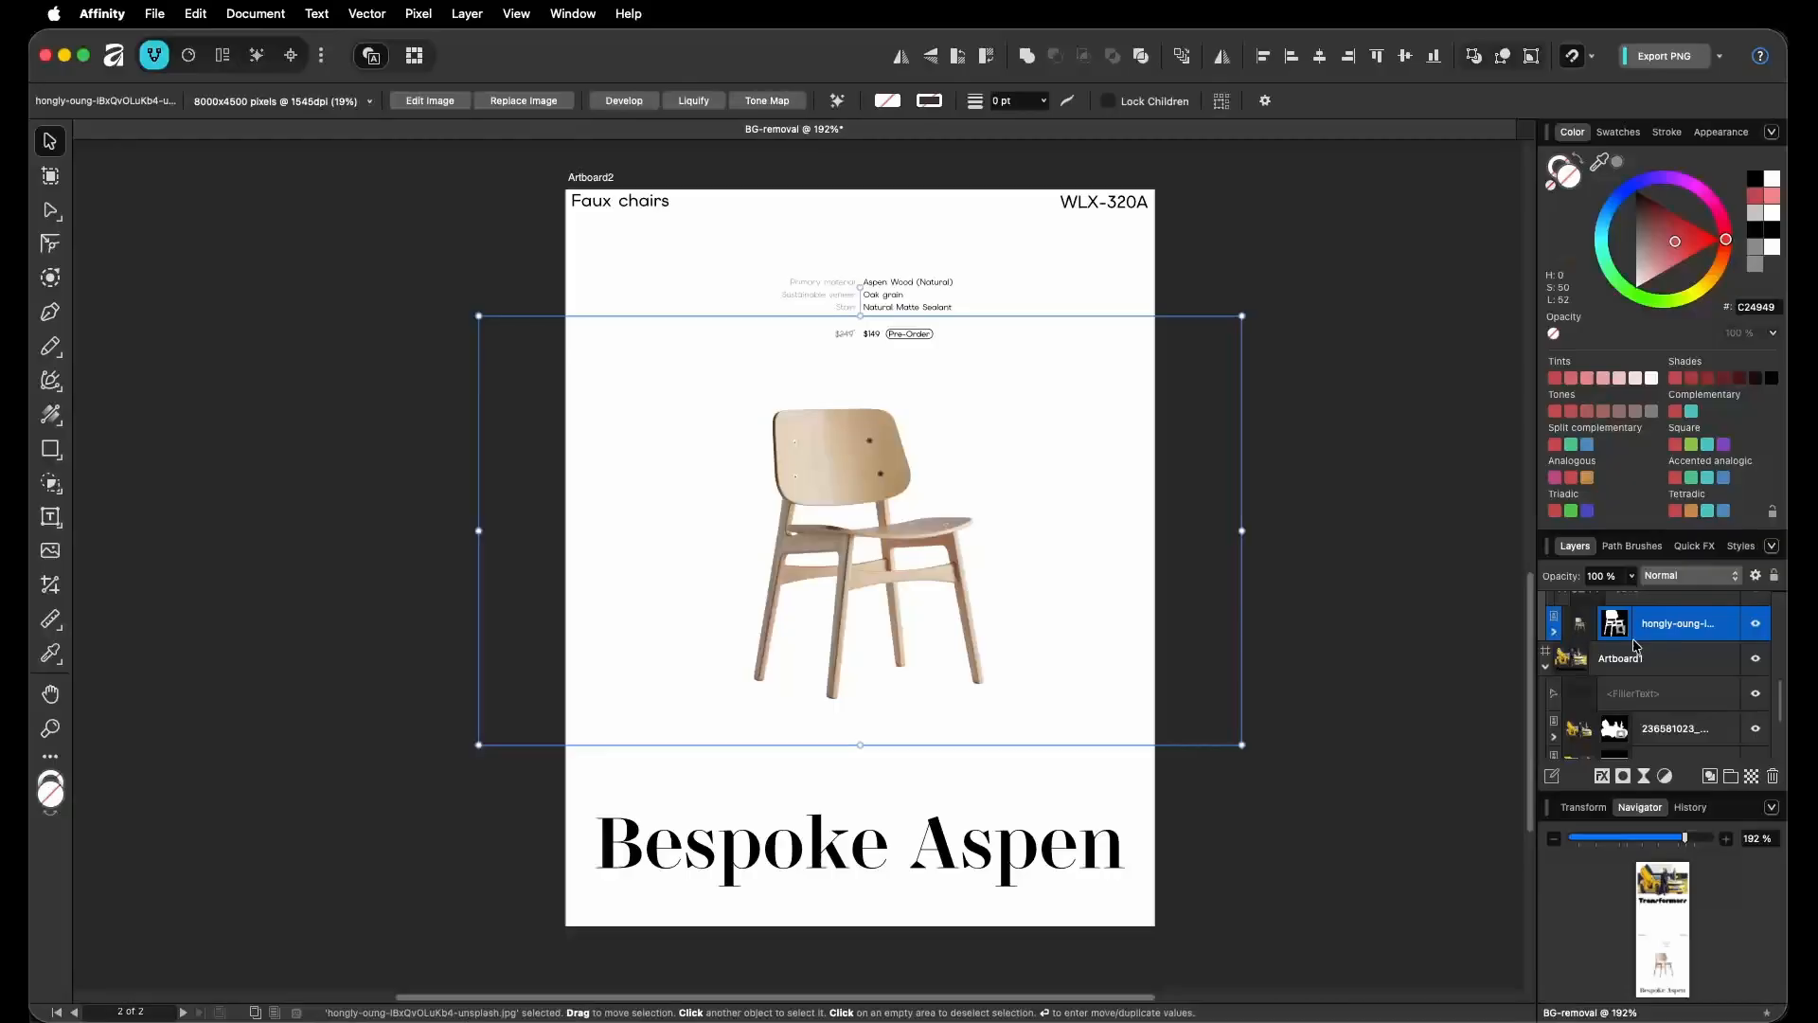
pyautogui.moveTo(860, 744); pyautogui.dragTo(859, 775)
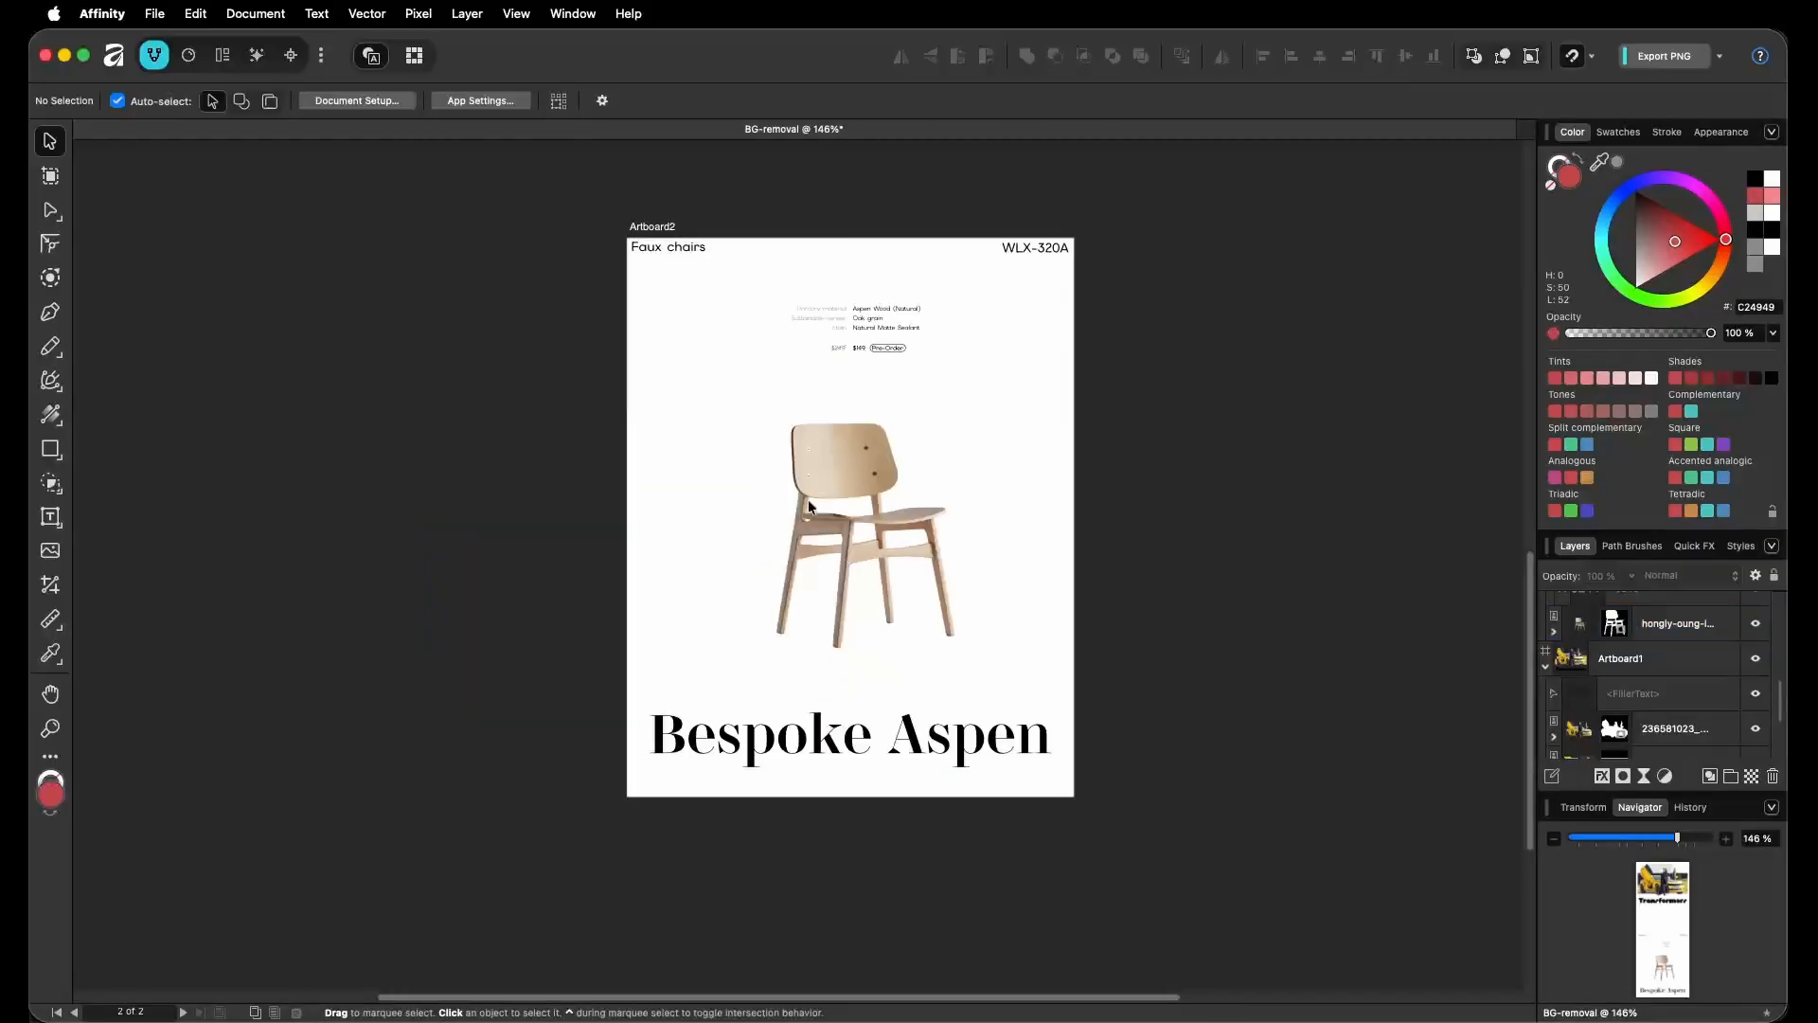
# Examine the masked chair on Artboard2 and the Transformers car layout on Artboard1.
pyautogui.scroll(5, 852, 521)
pyautogui.scroll(-3, 871, 663)
pyautogui.scroll(-4, 841, 655)
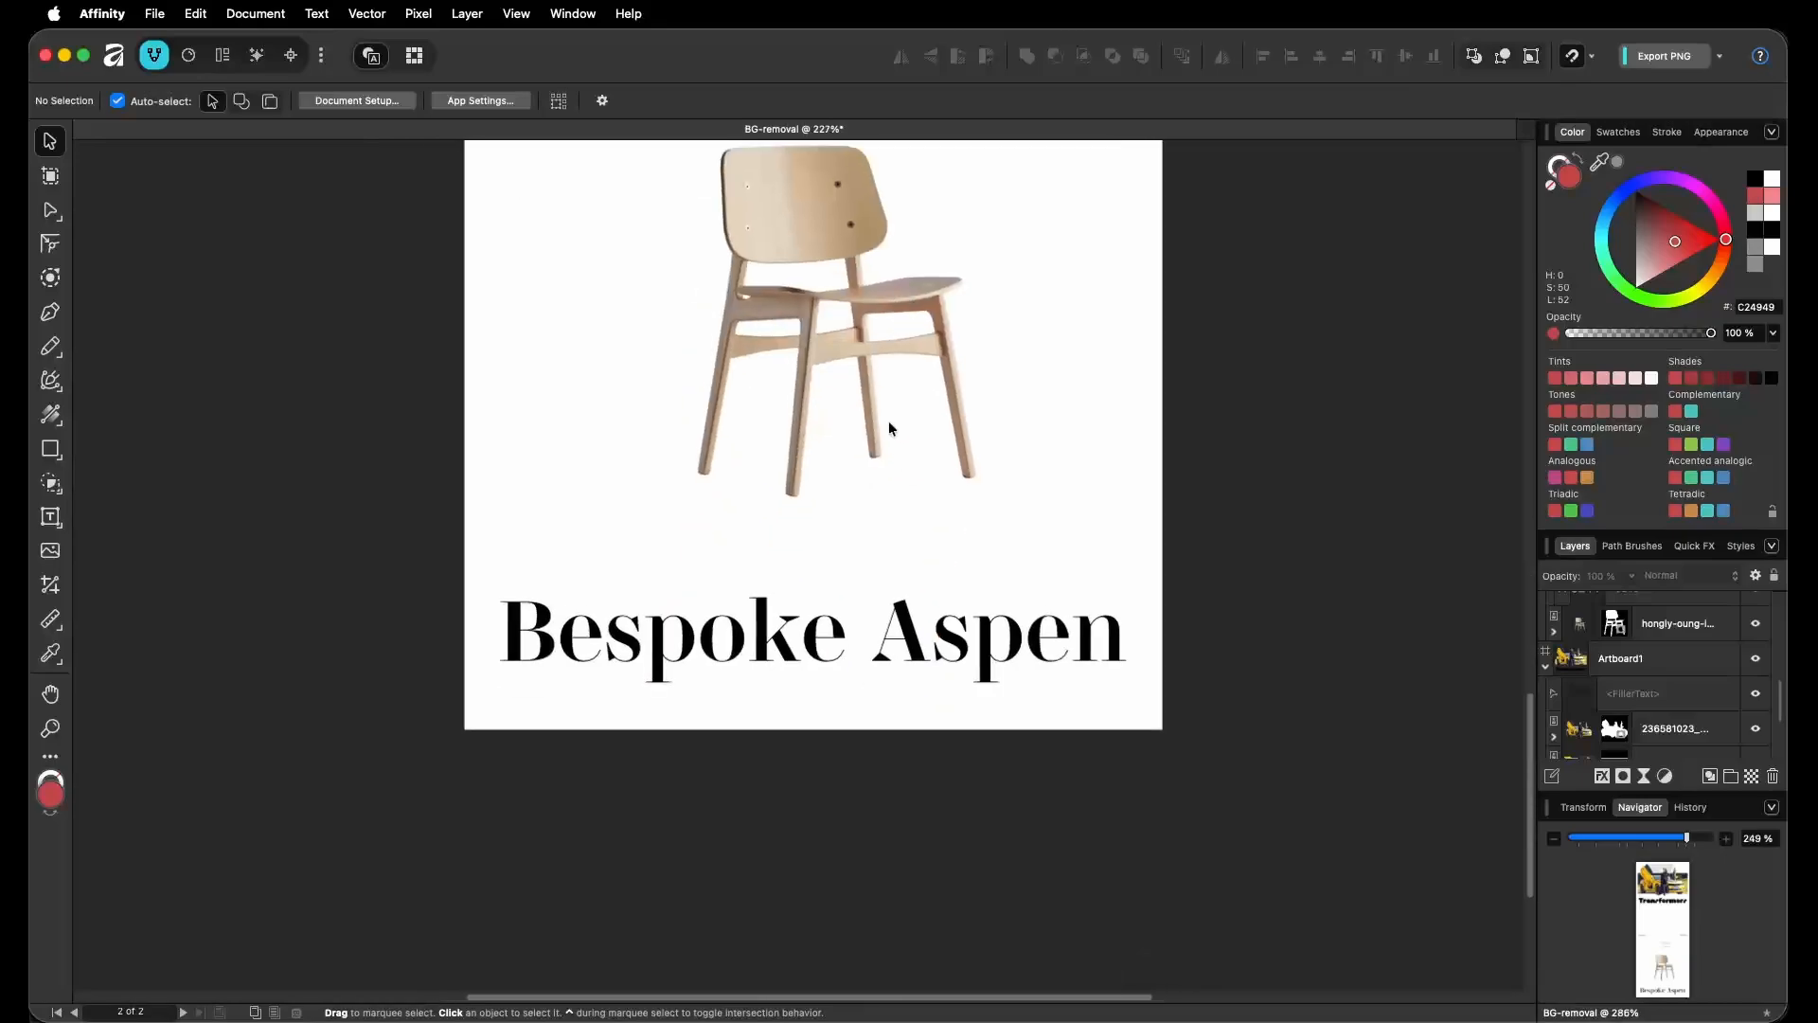
pyautogui.scroll(3, 888, 426)
pyautogui.scroll(-5, 771, 417)
pyautogui.scroll(5, 830, 560)
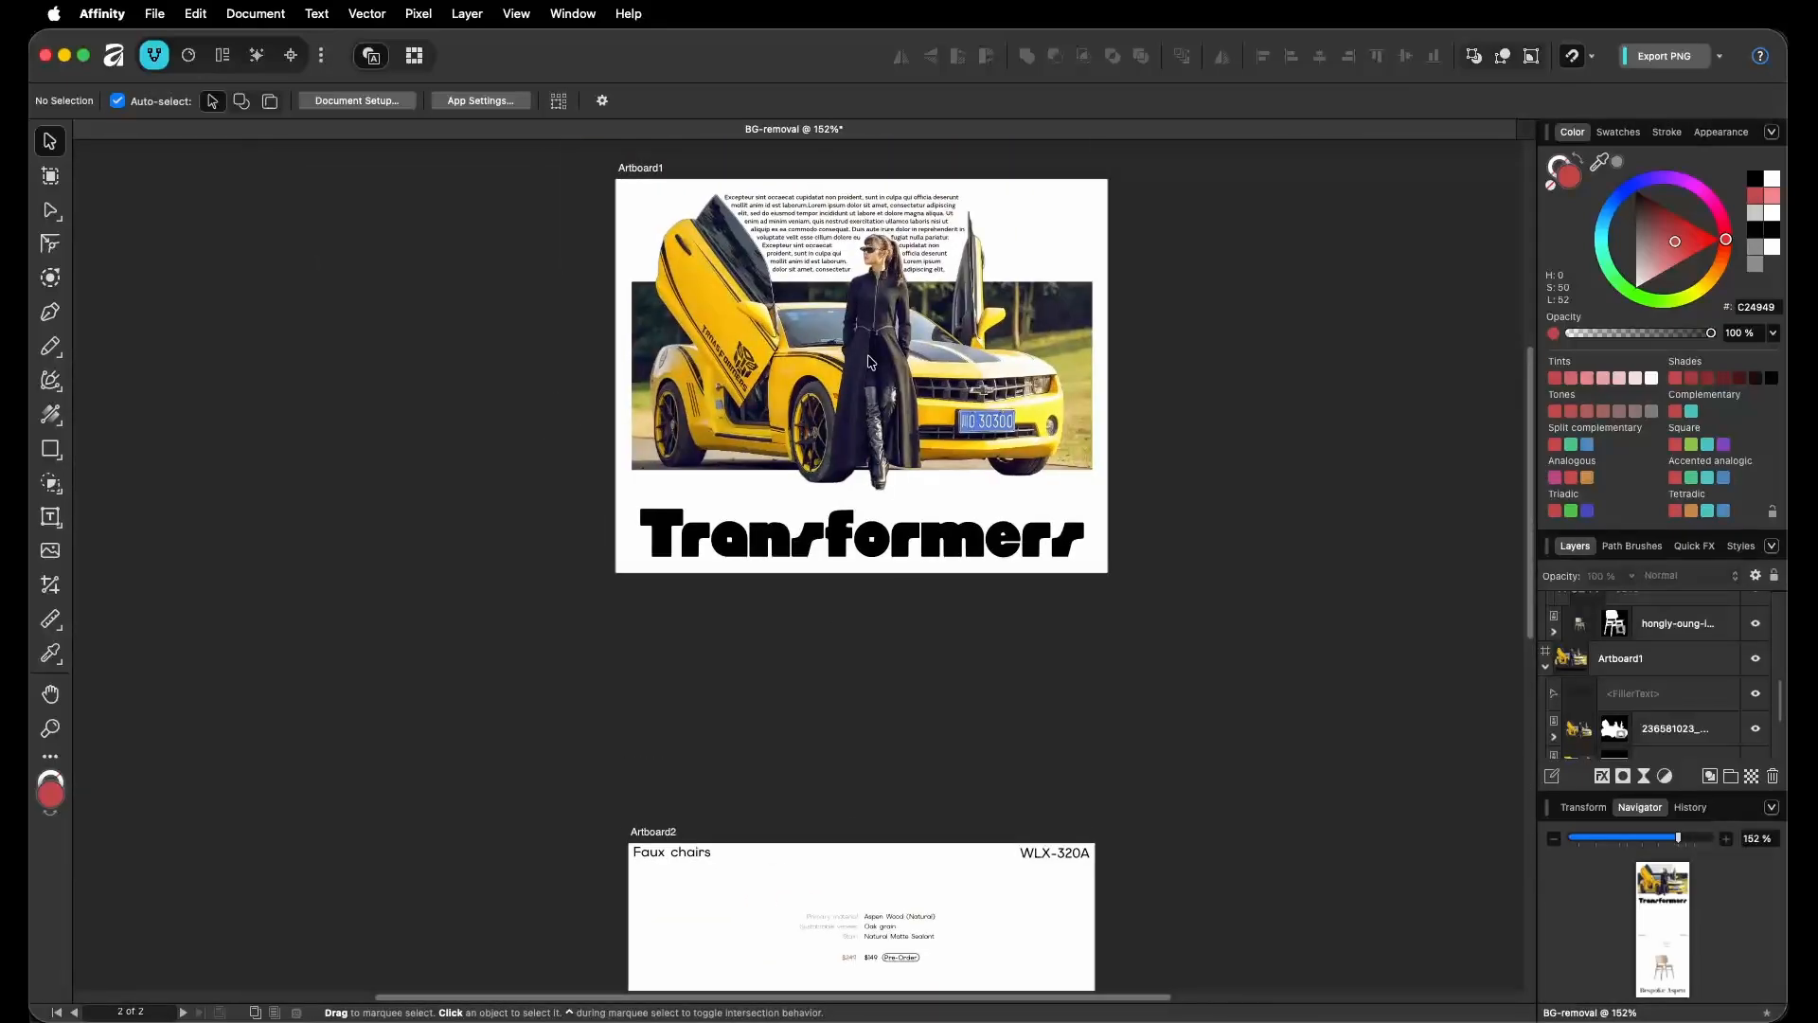
pyautogui.scroll(-4, 871, 361)
pyautogui.click(929, 765)
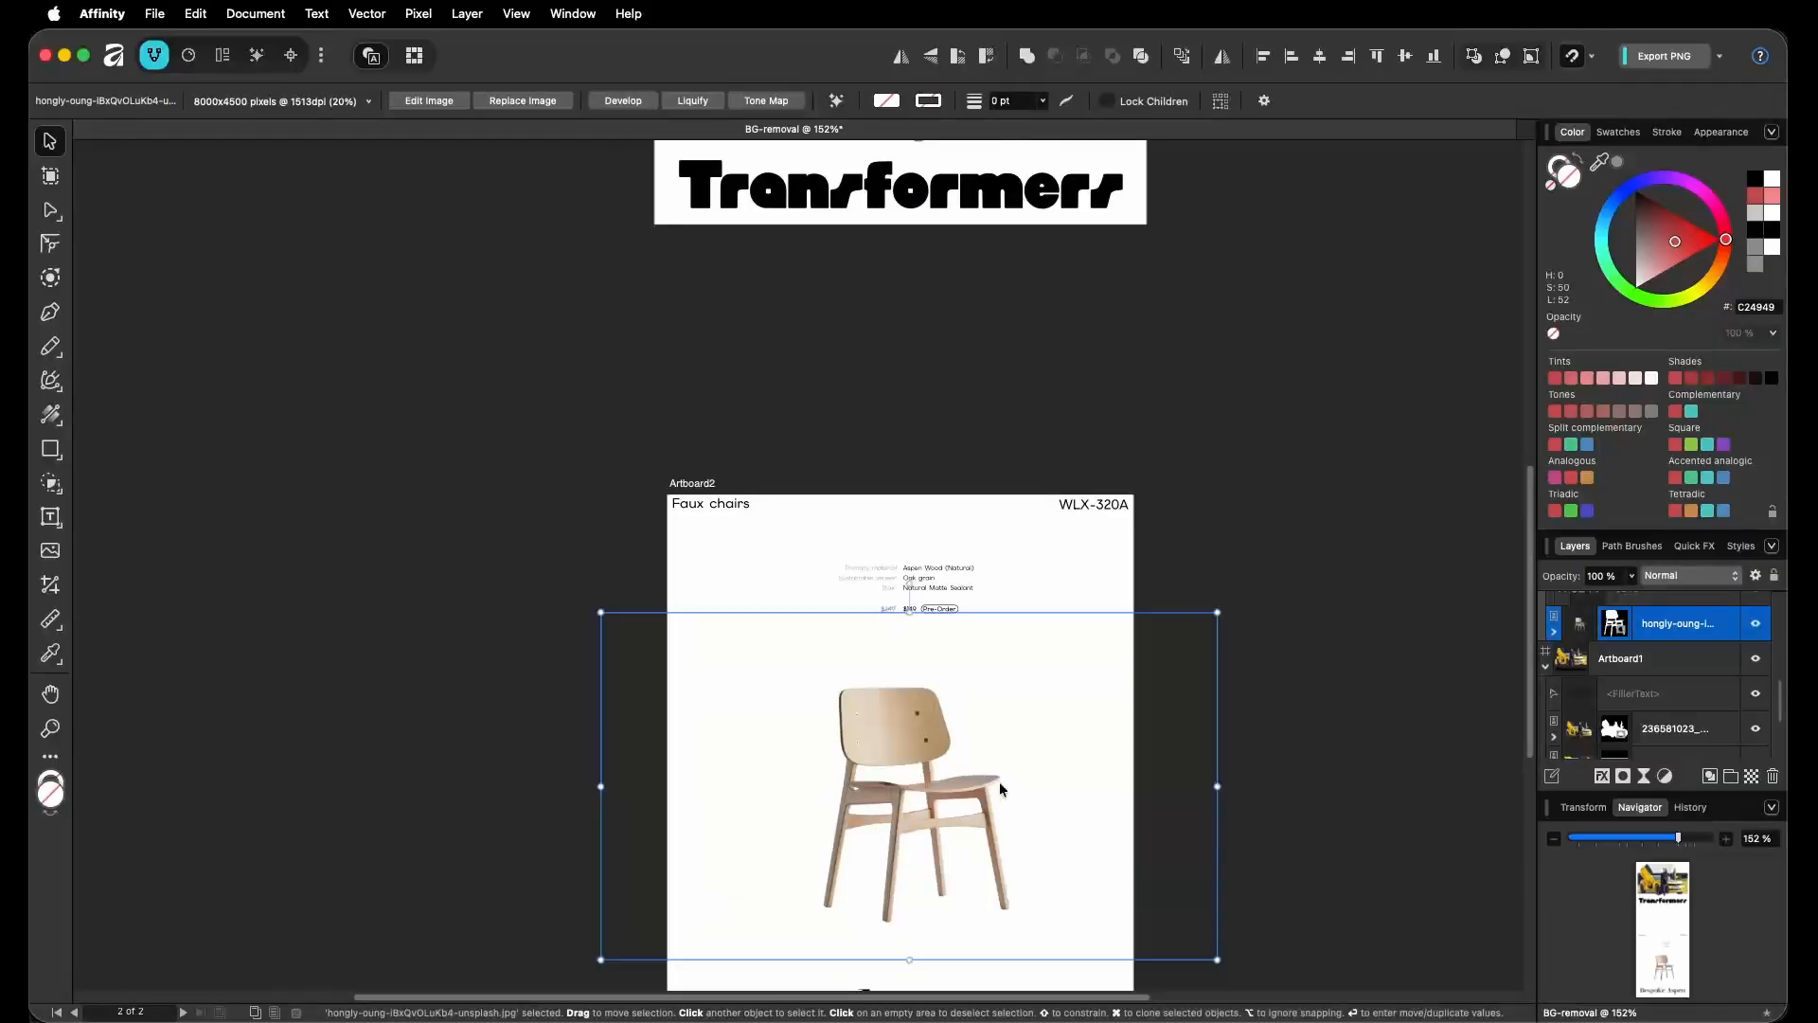
pyautogui.scroll(3, 985, 757)
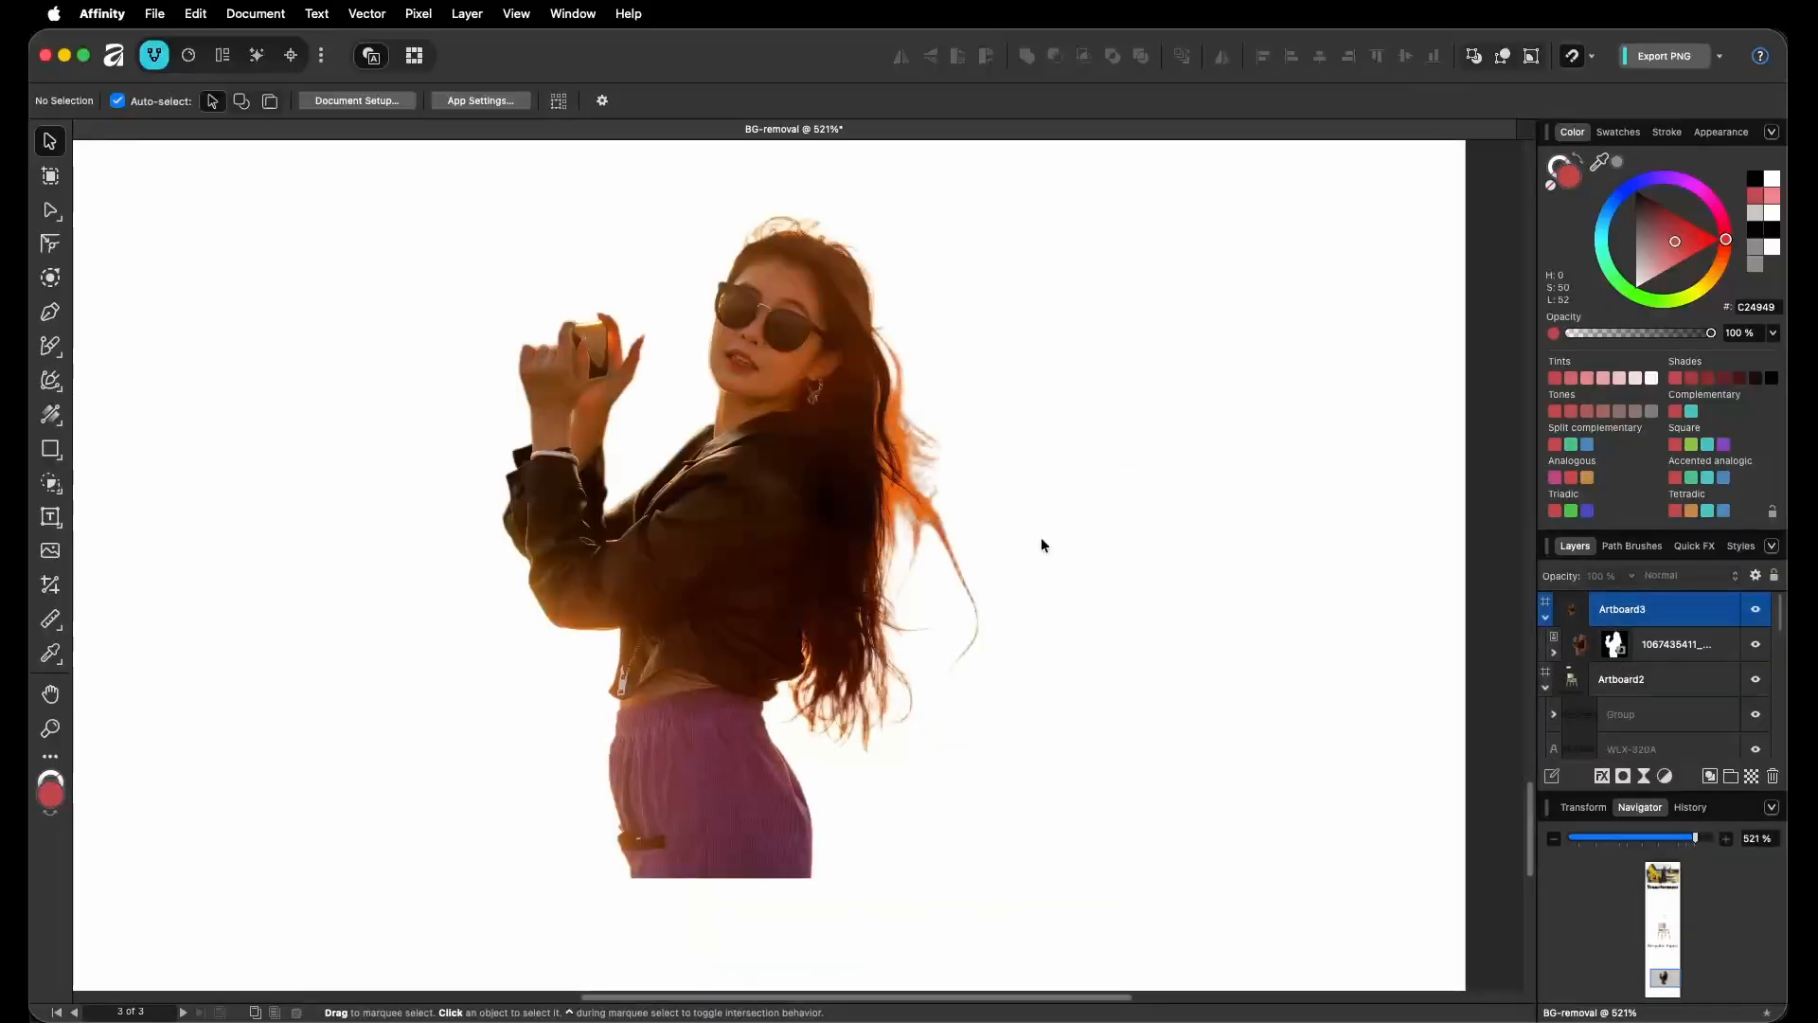
# Create a rectangle about 2.24 by 2.2 in over the woman on Artboard3, fill it black (000000) and place it behind her photo.
pyautogui.scroll(-2, 1089, 718)
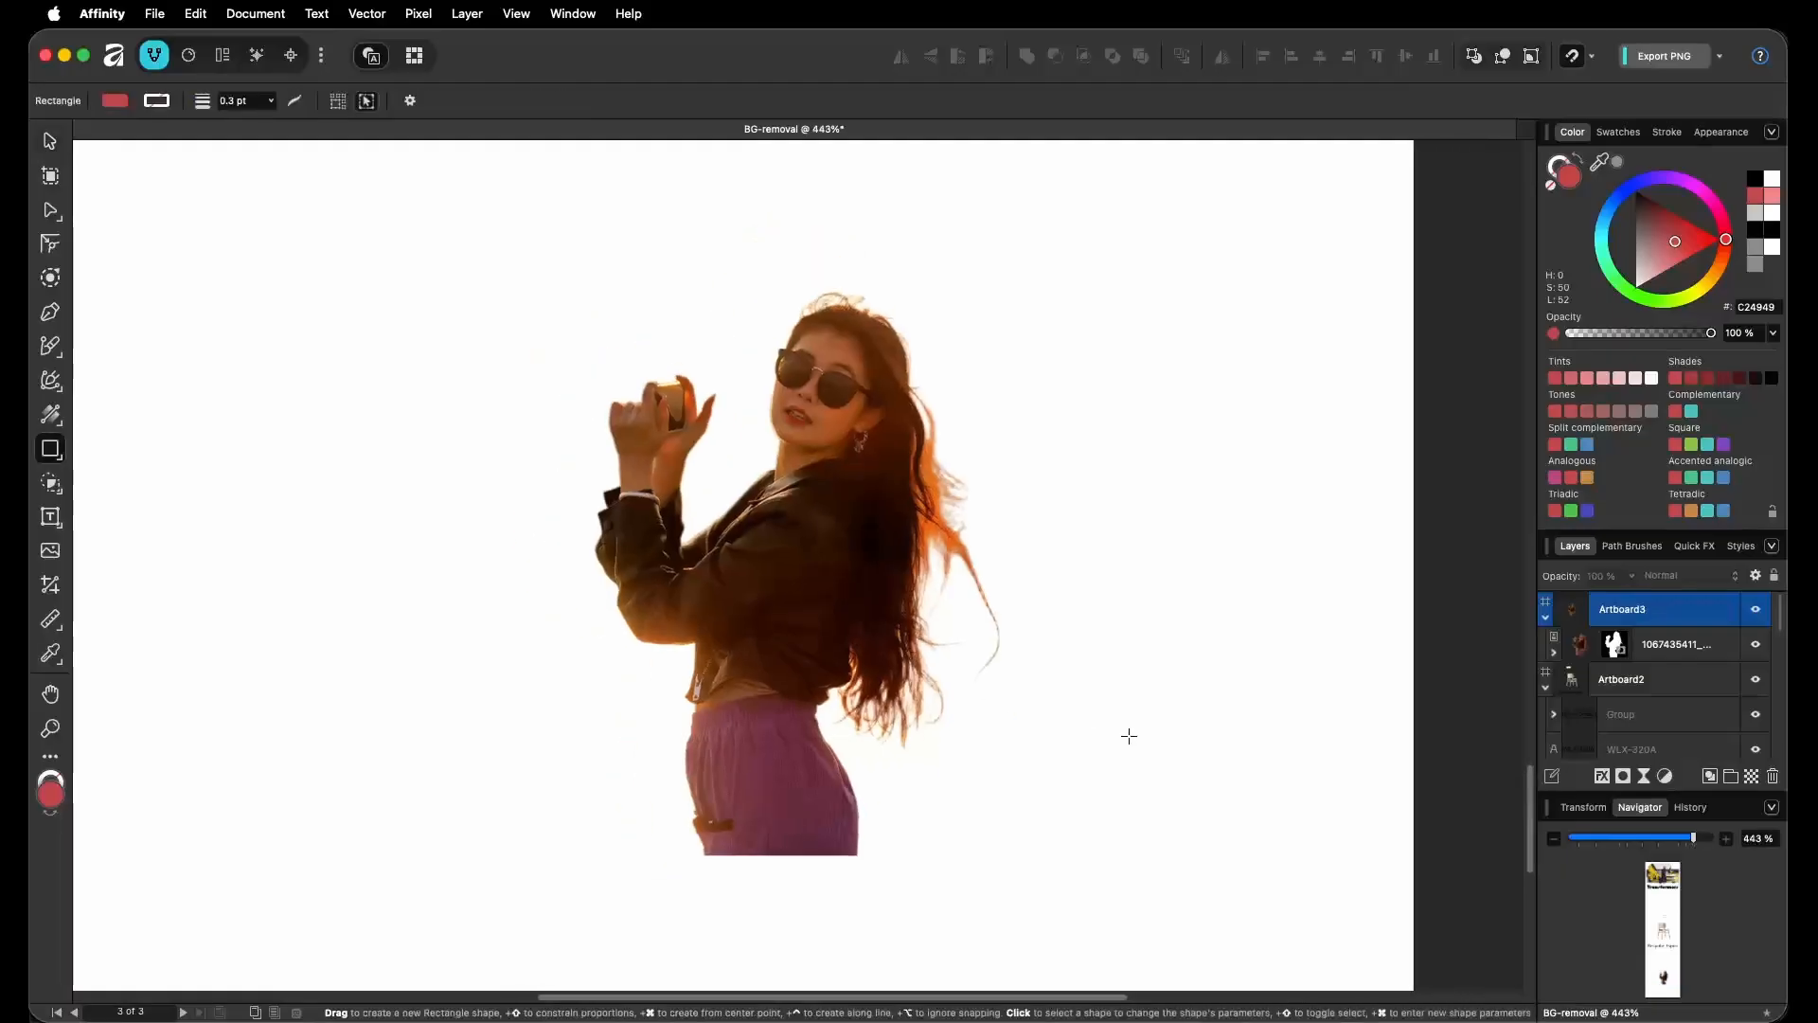
pyautogui.moveTo(1668, 213); pyautogui.dragTo(1647, 198)
pyautogui.moveTo(1195, 930); pyautogui.dragTo(434, 183)
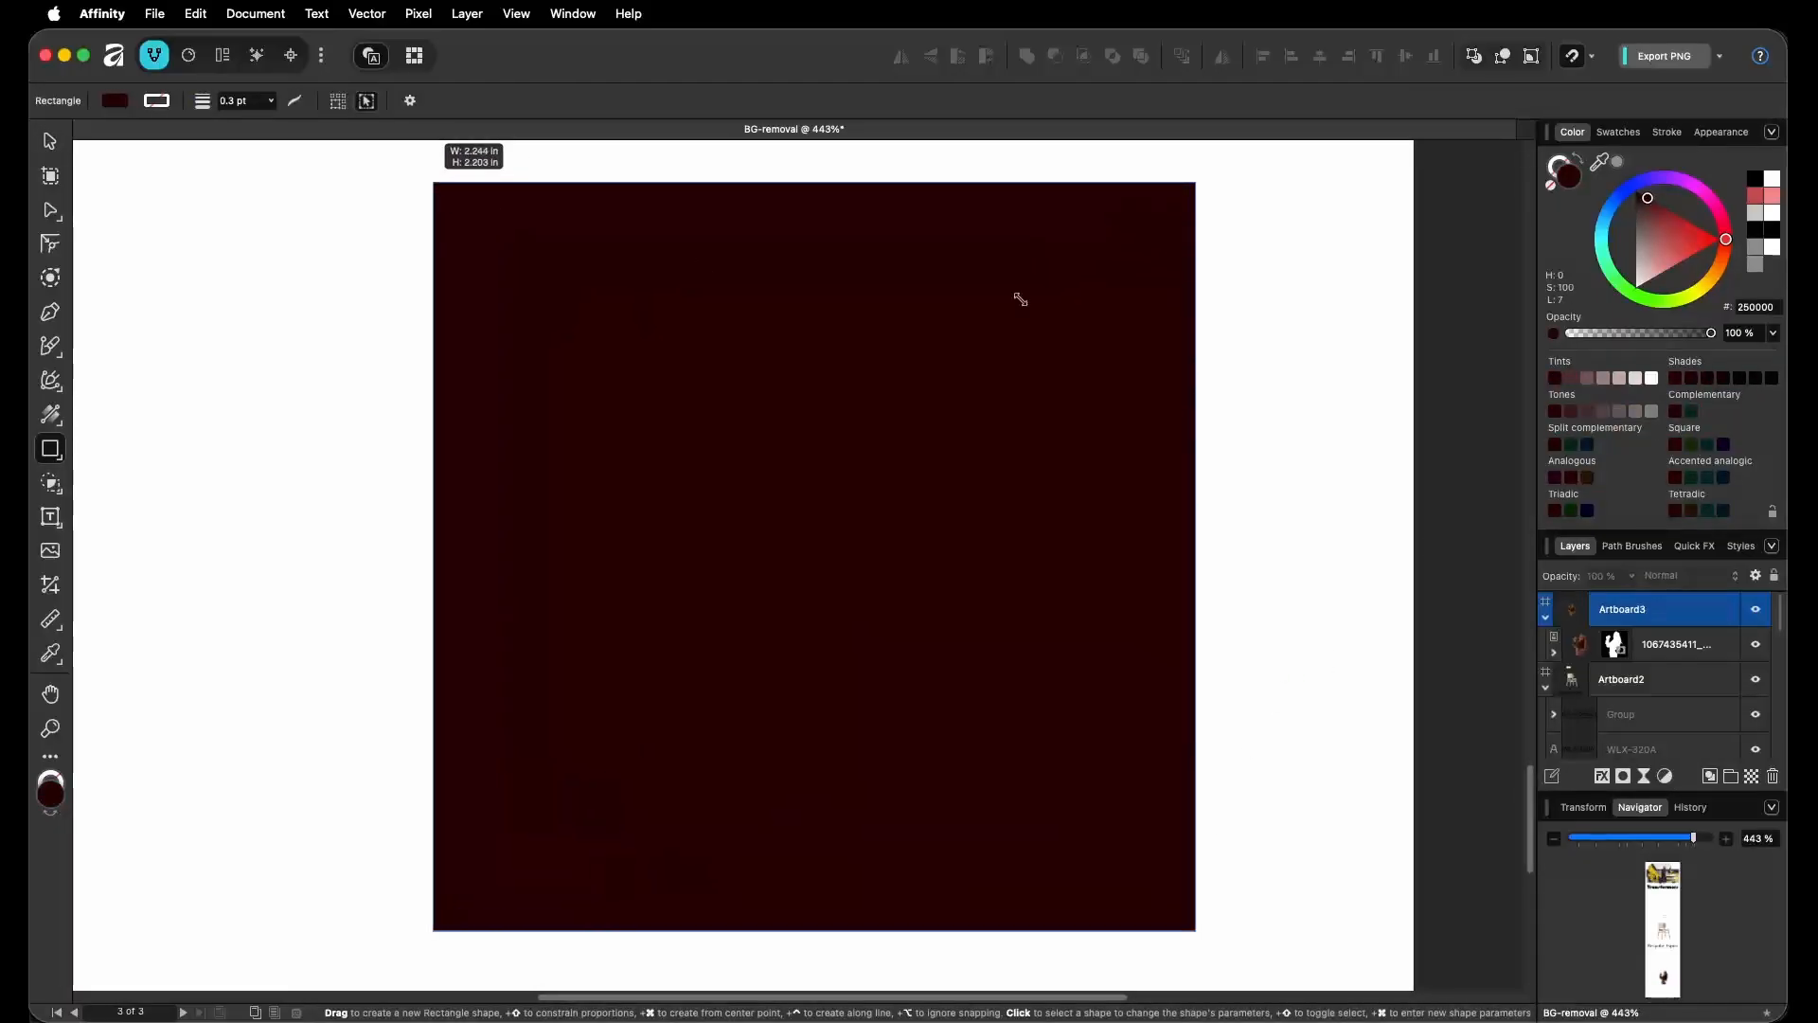
pyautogui.moveTo(1648, 197); pyautogui.dragTo(1636, 191)
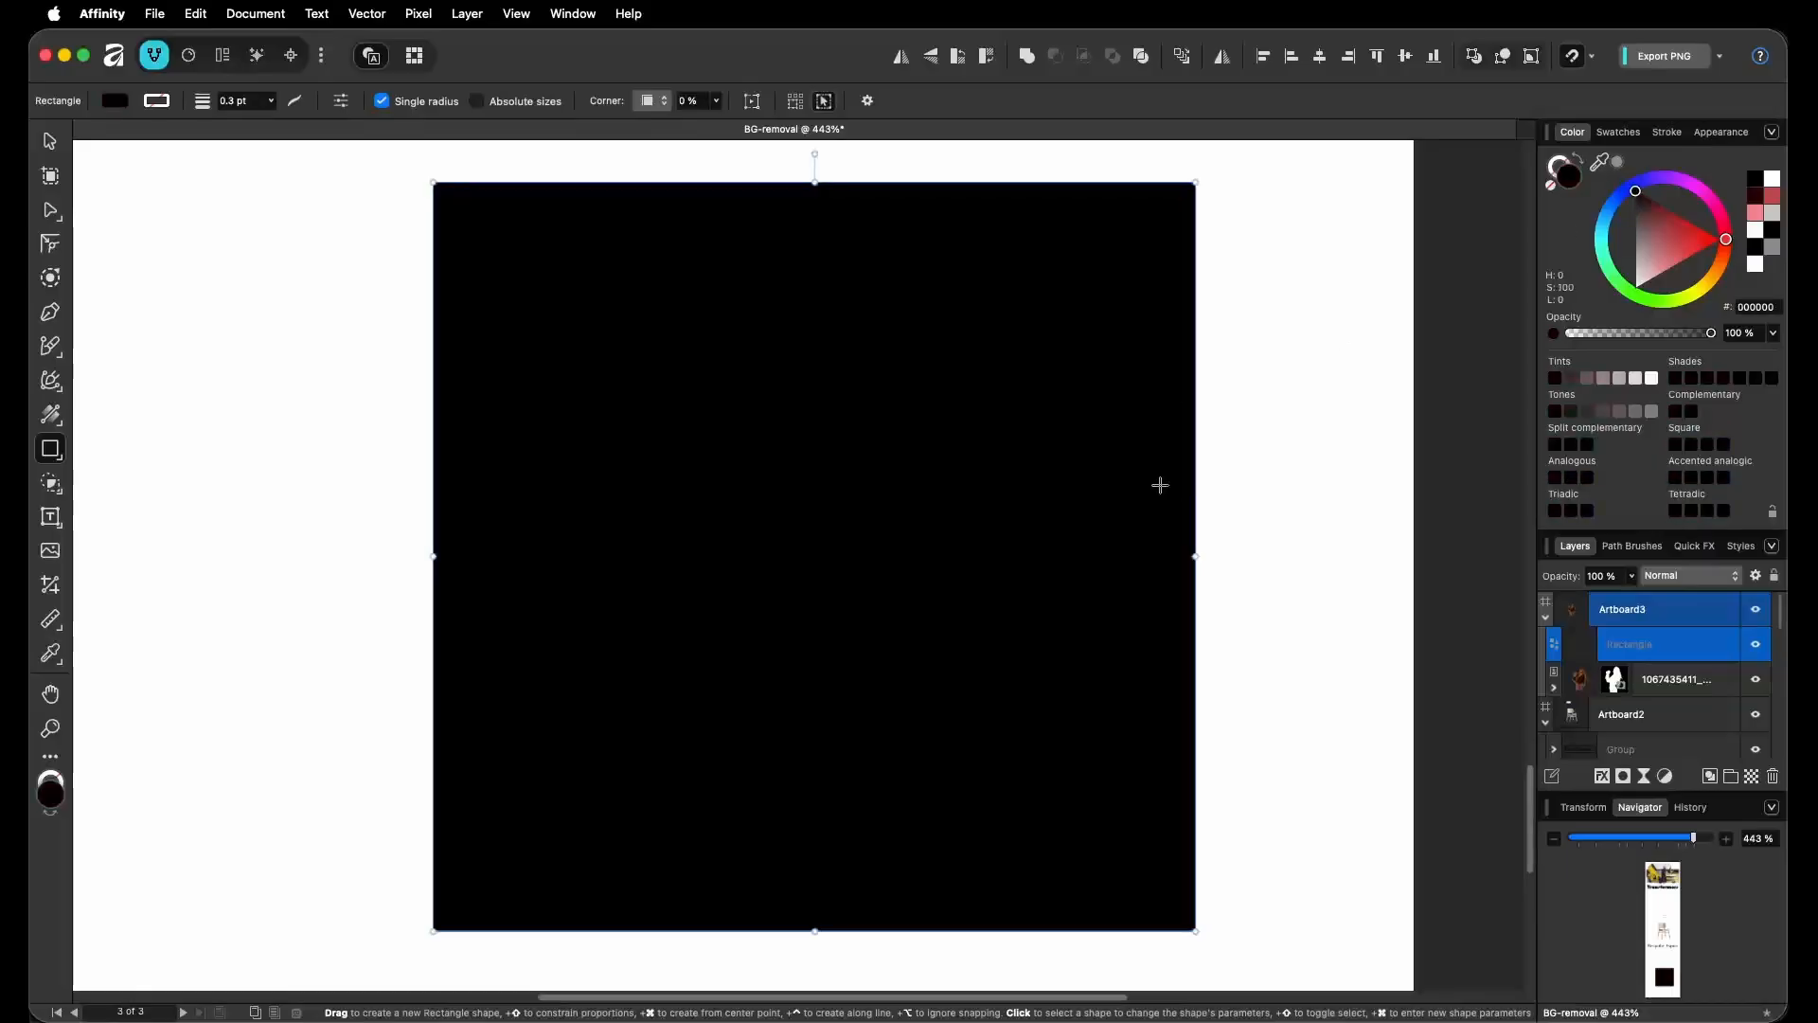
pyautogui.press('super+bracketleft')
pyautogui.press('v')
pyautogui.scroll(3, 792, 447)
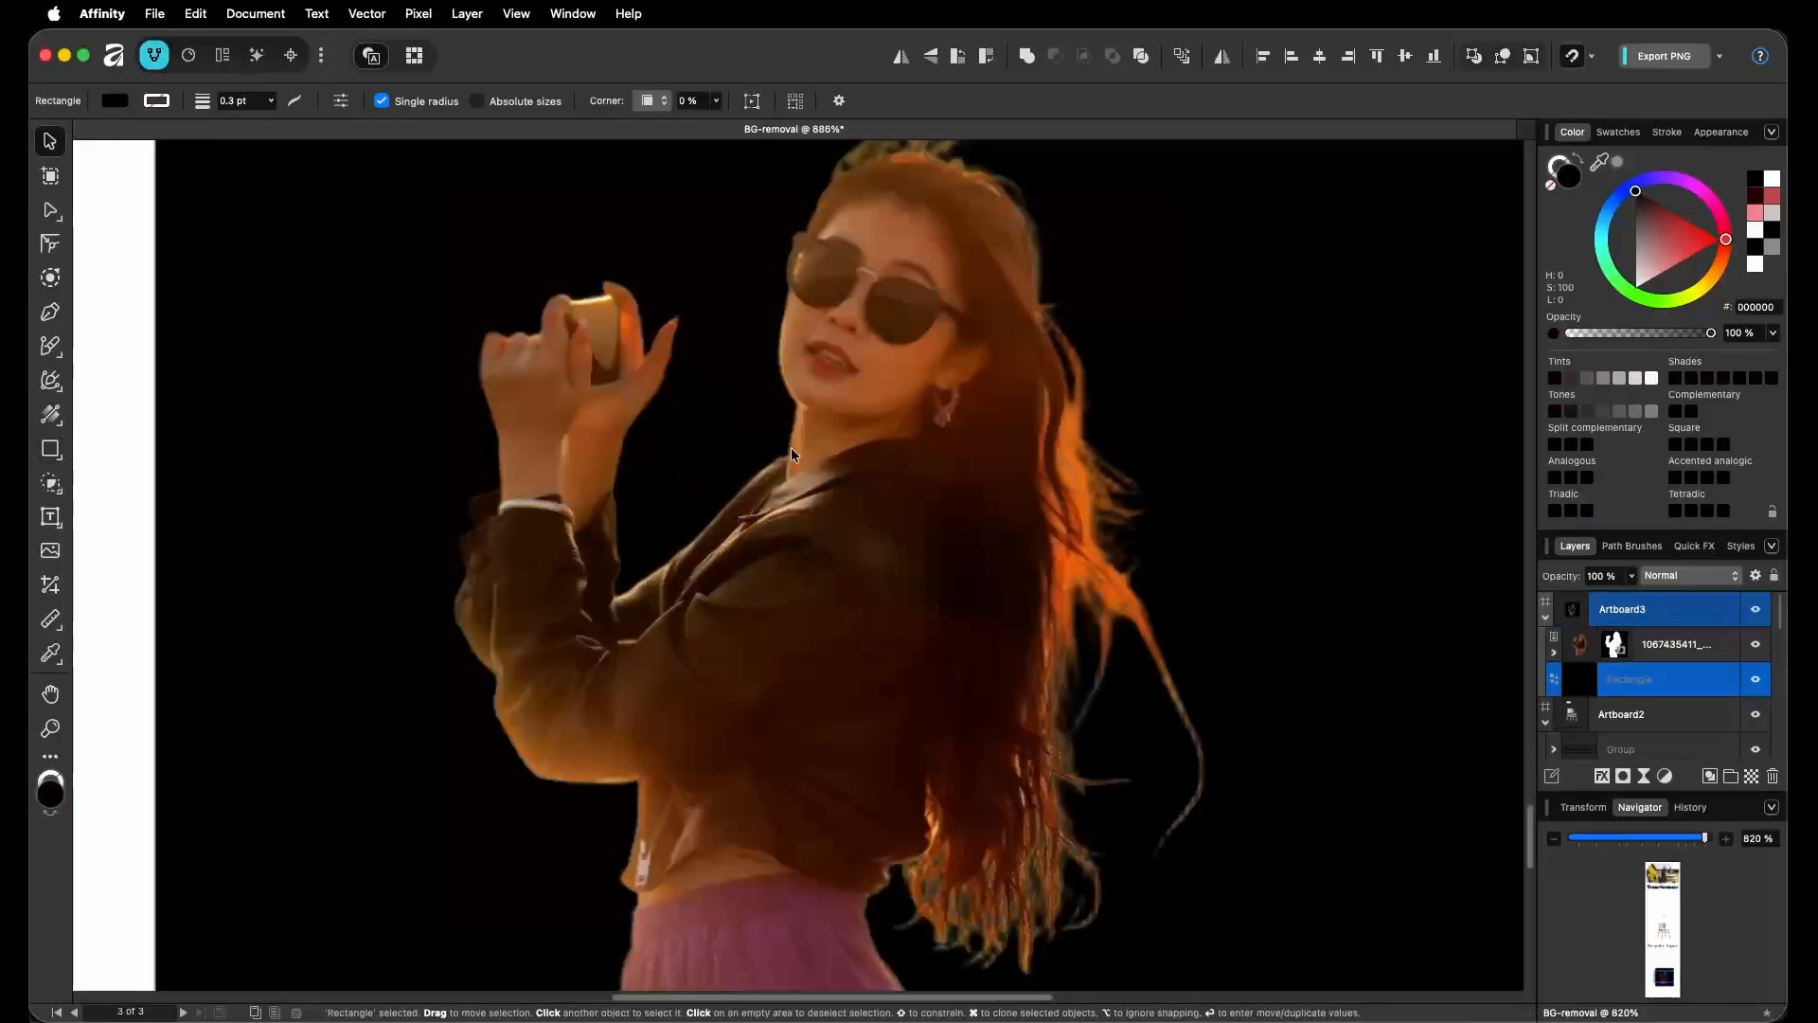
# Paint black on the woman's photo mask with a 40.7 px brush to remove the stray strands beside her long hair.
pyautogui.click(1629, 646)
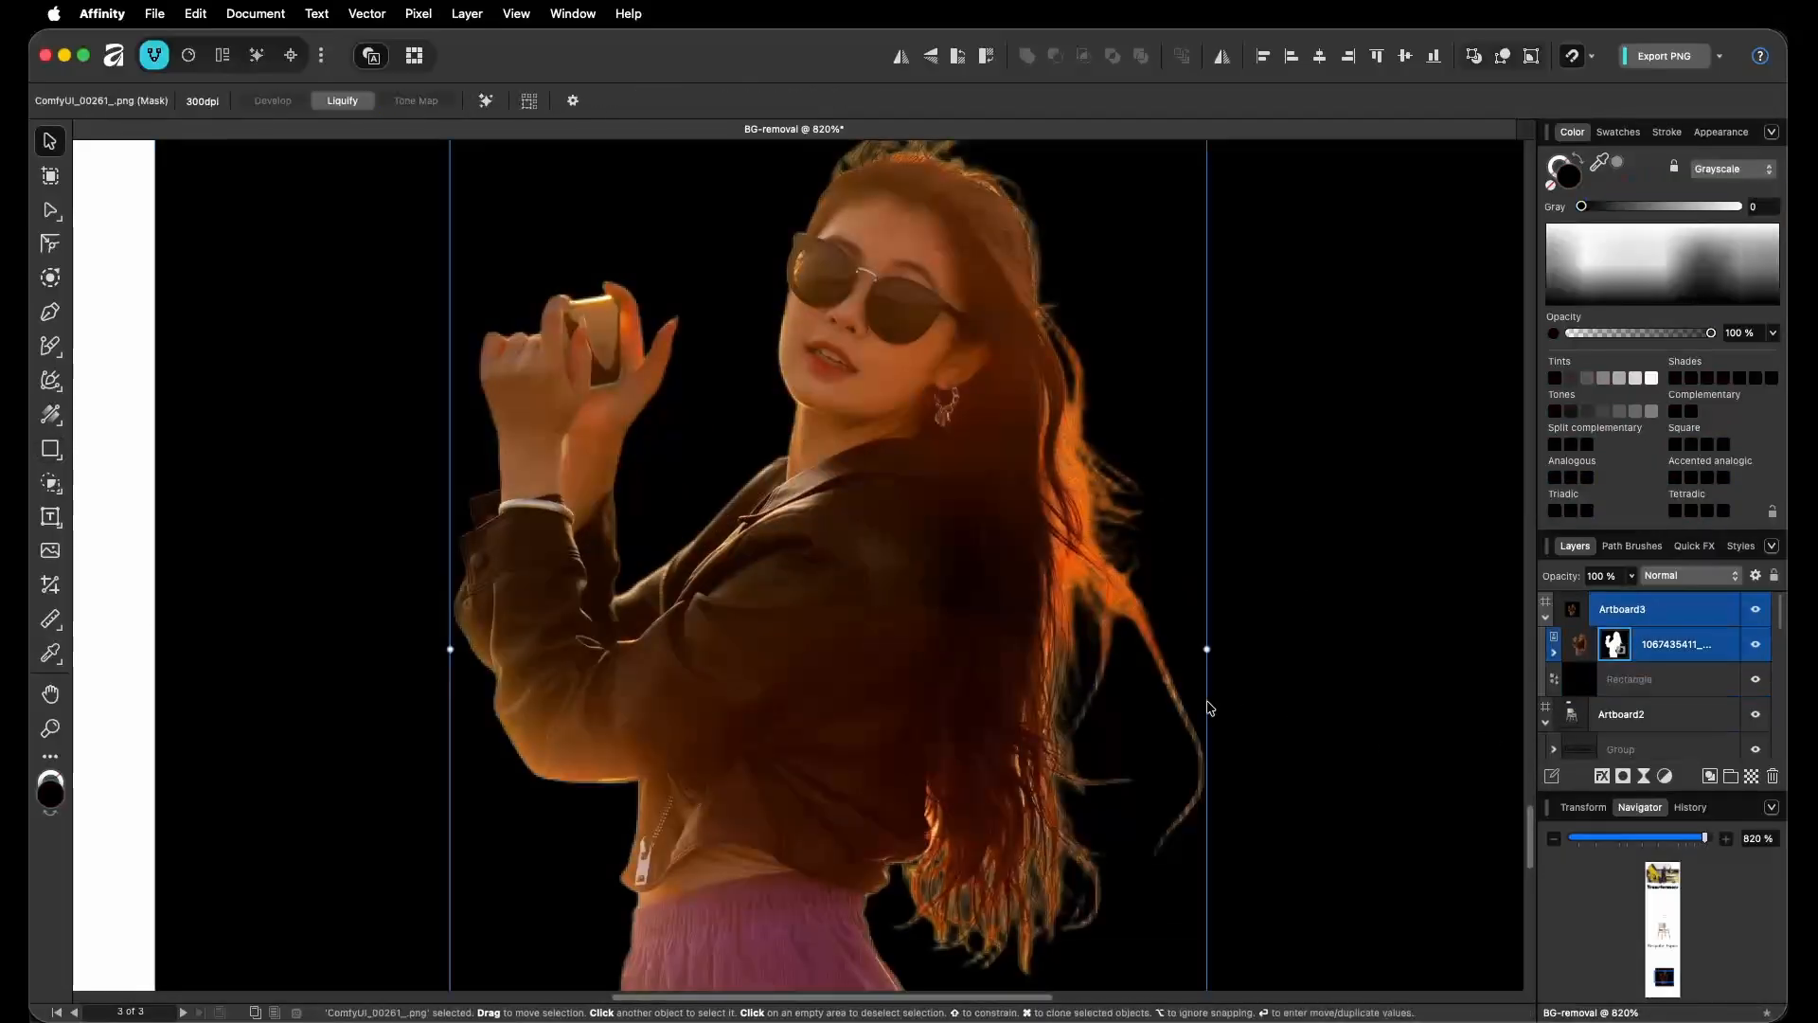
pyautogui.press('super+2')
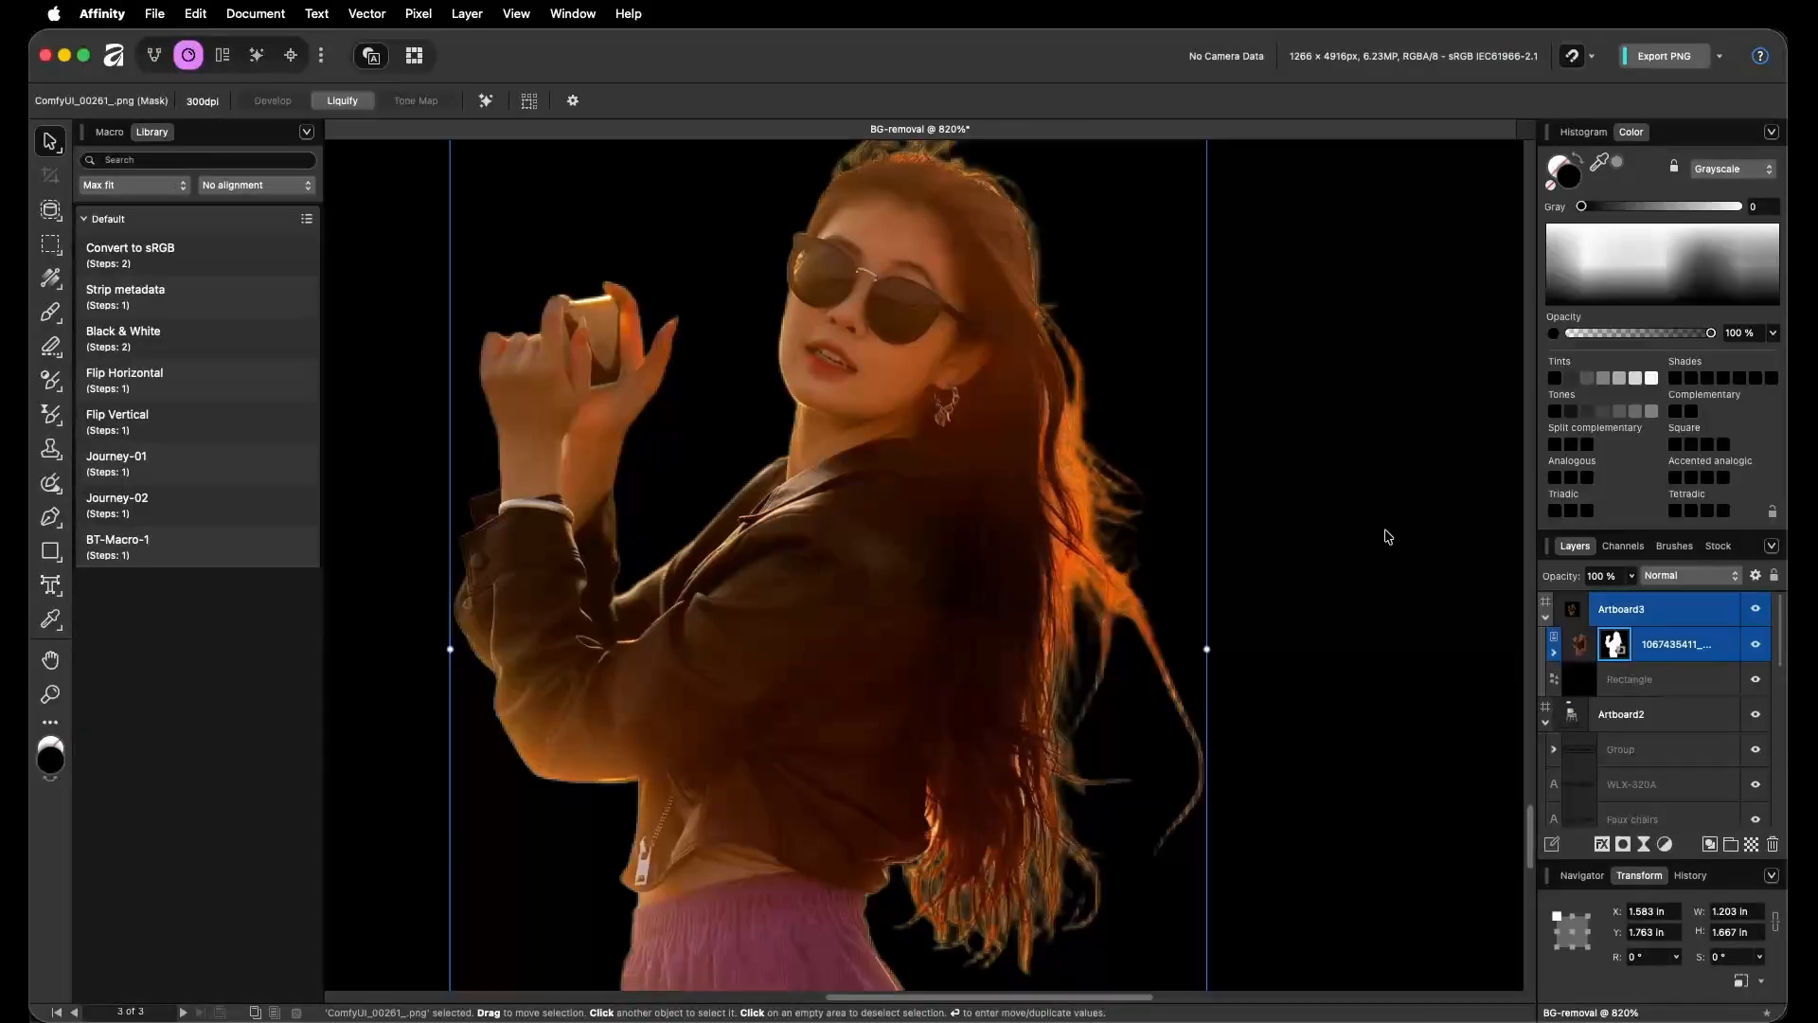
pyautogui.press('b')
pyautogui.scroll(2, 1191, 625)
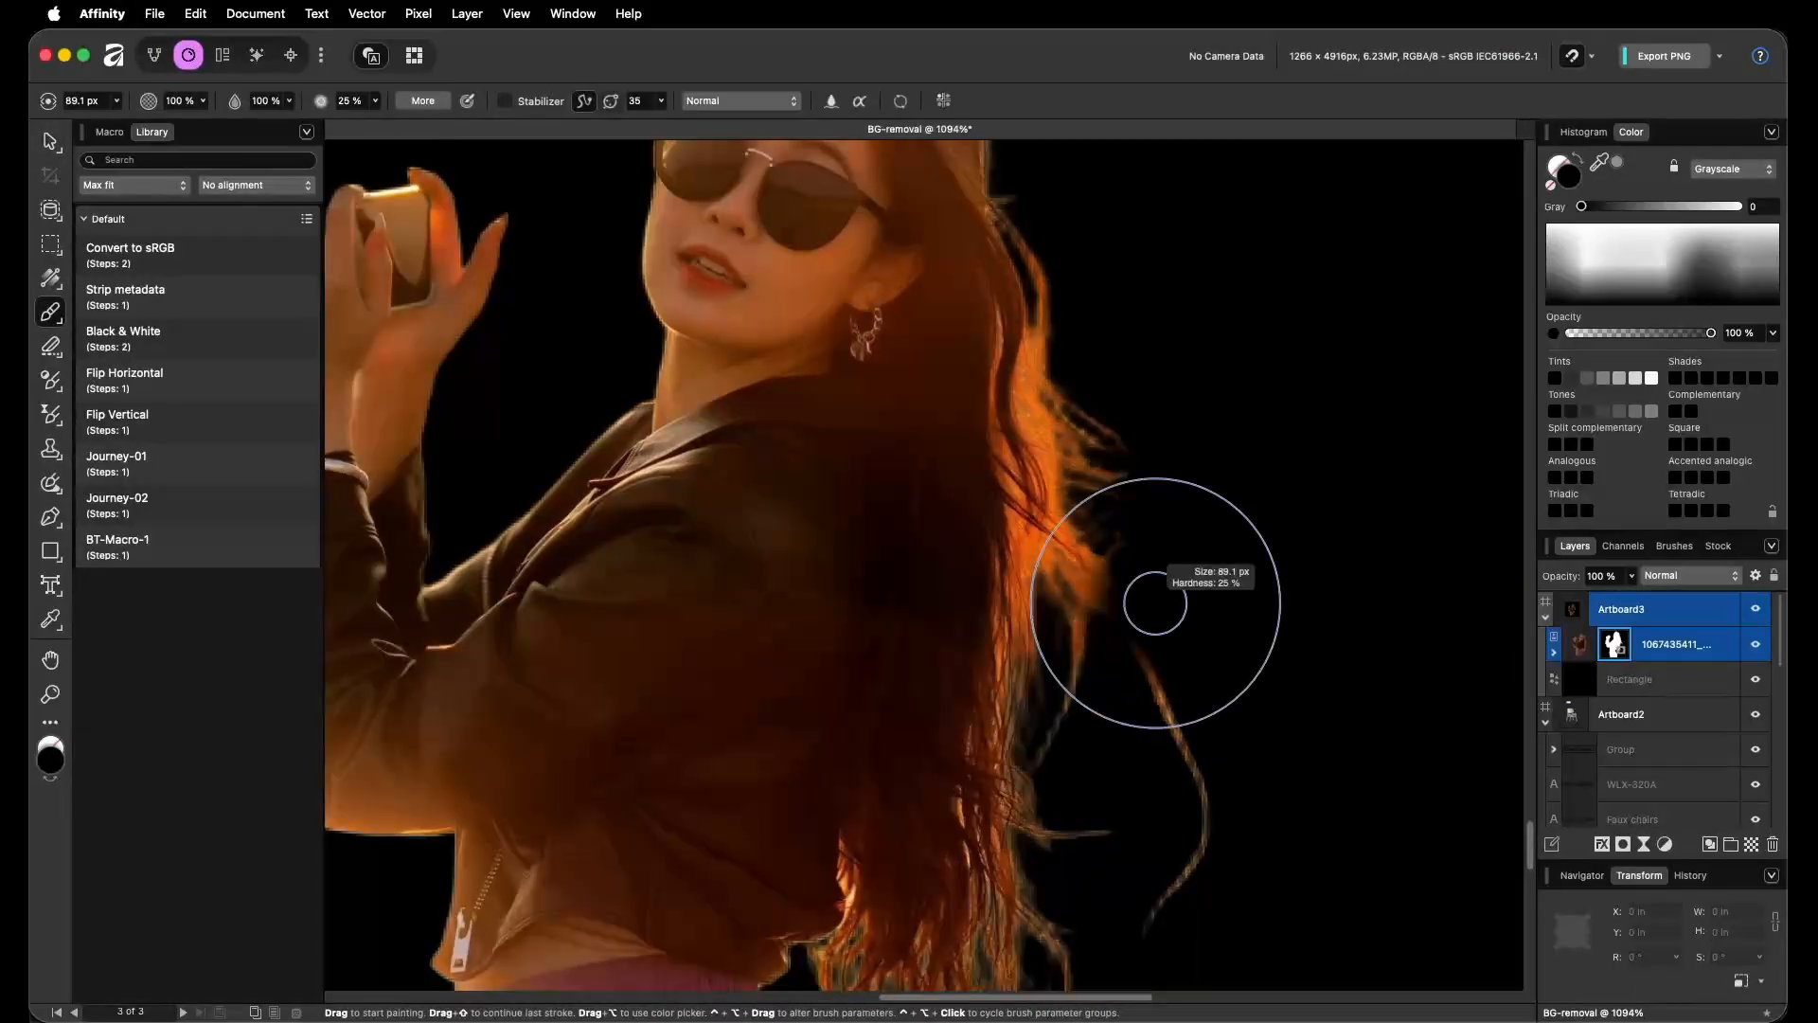
pyautogui.moveTo(1203, 533); pyautogui.dragTo(1156, 533)
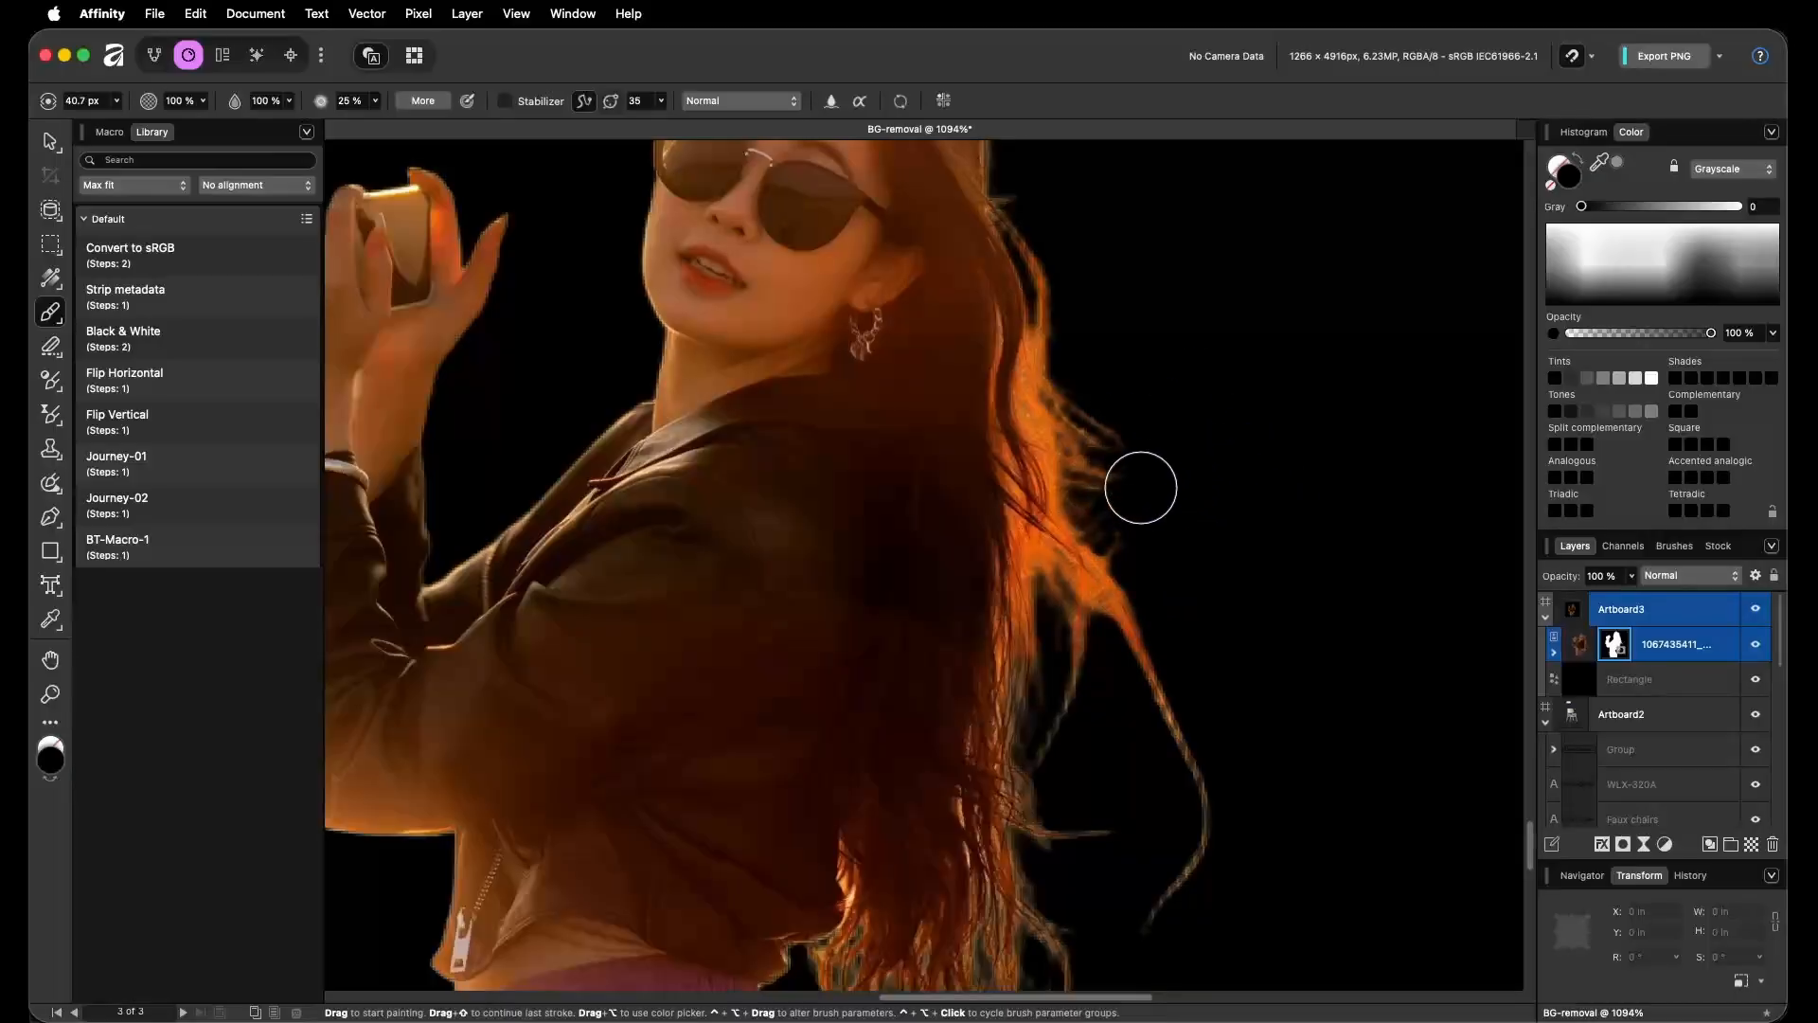
pyautogui.scroll(2, 1072, 329)
pyautogui.moveTo(1049, 374)
pyautogui.mouseDown()
pyautogui.moveTo(1047, 490)
pyautogui.moveTo(1080, 595)
pyautogui.mouseUp()
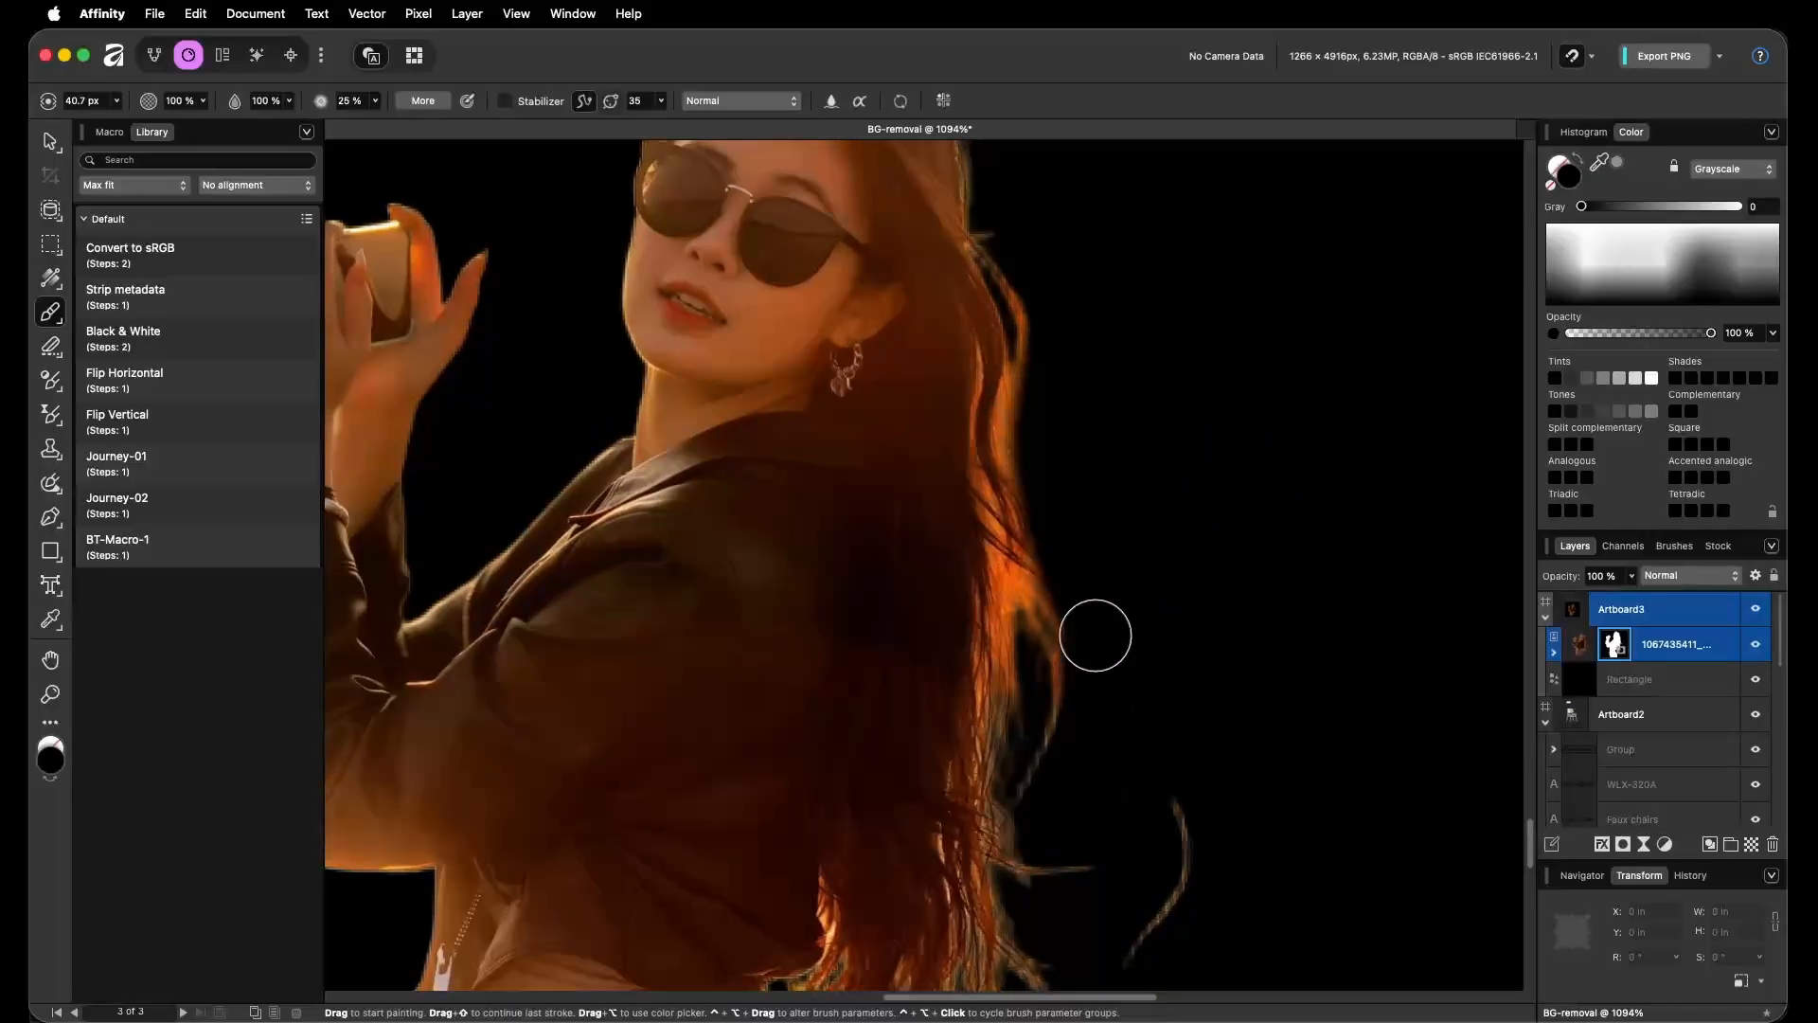
pyautogui.scroll(-10, 1190, 723)
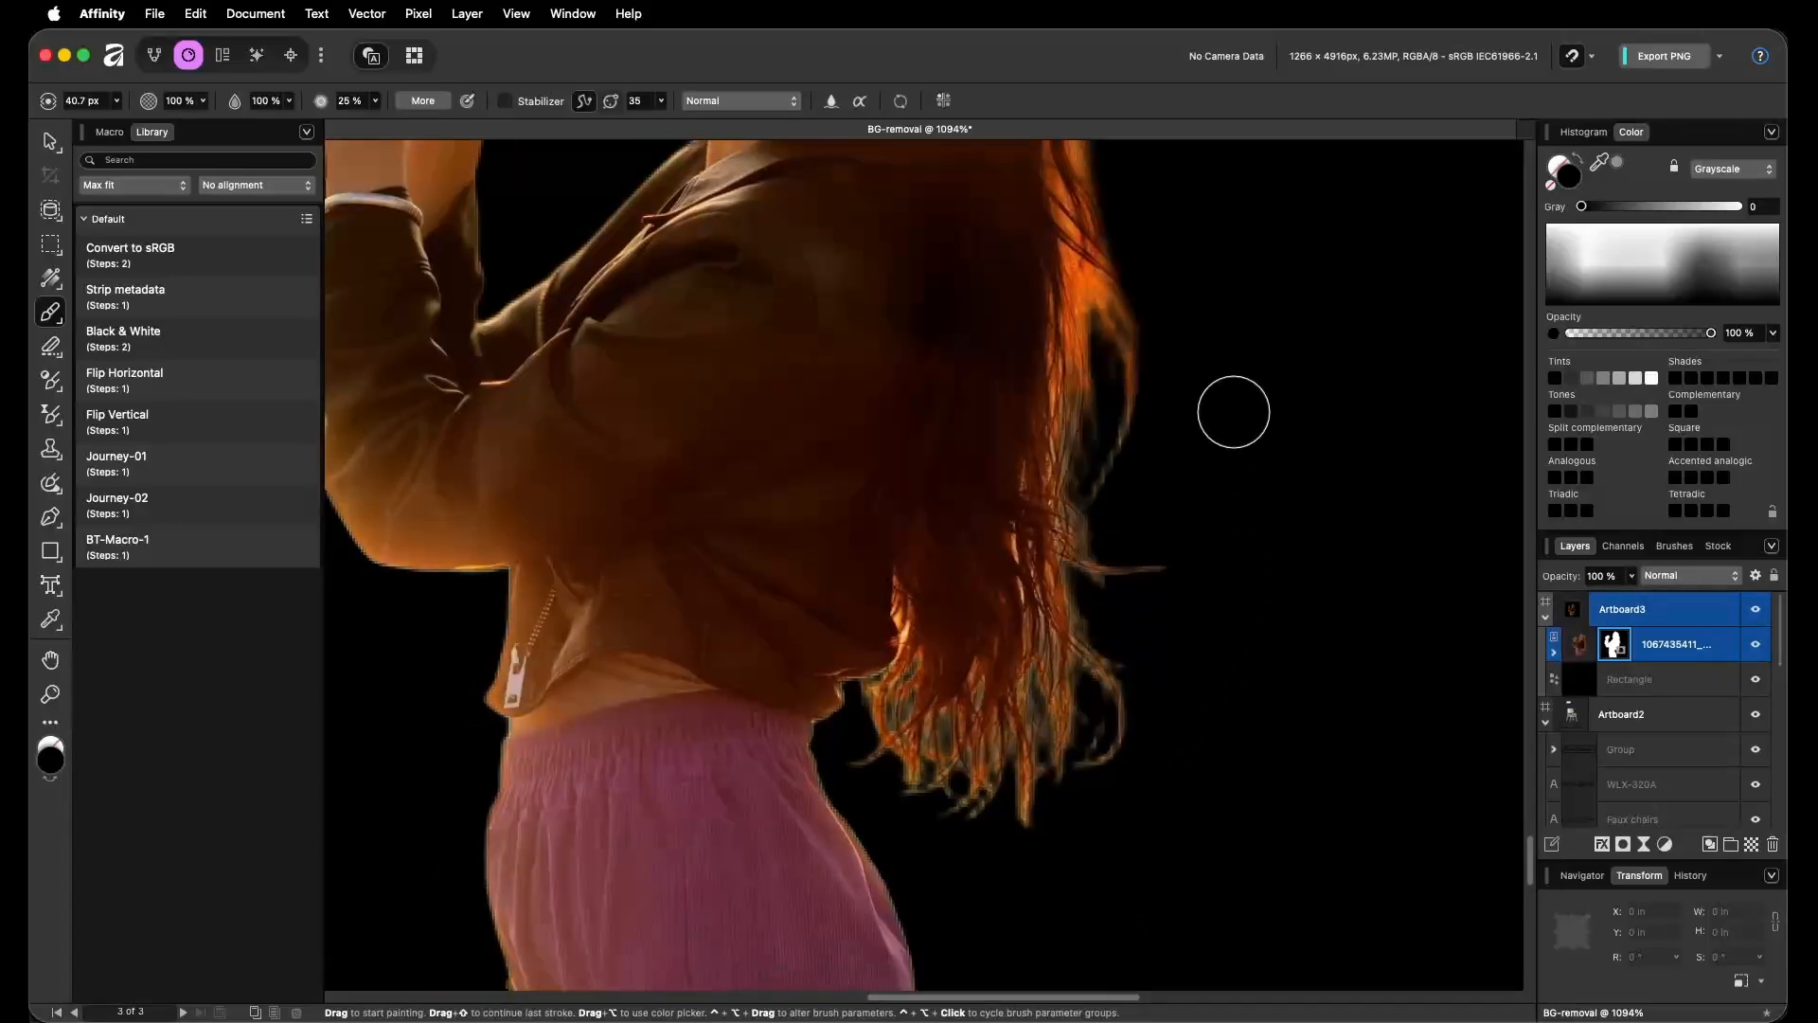
# Paint black on the mask with a 5.3 px brush to clear the background around and between the hair wisps atop her head.
pyautogui.scroll(15, 1233, 412)
pyautogui.scroll(10, 1058, 333)
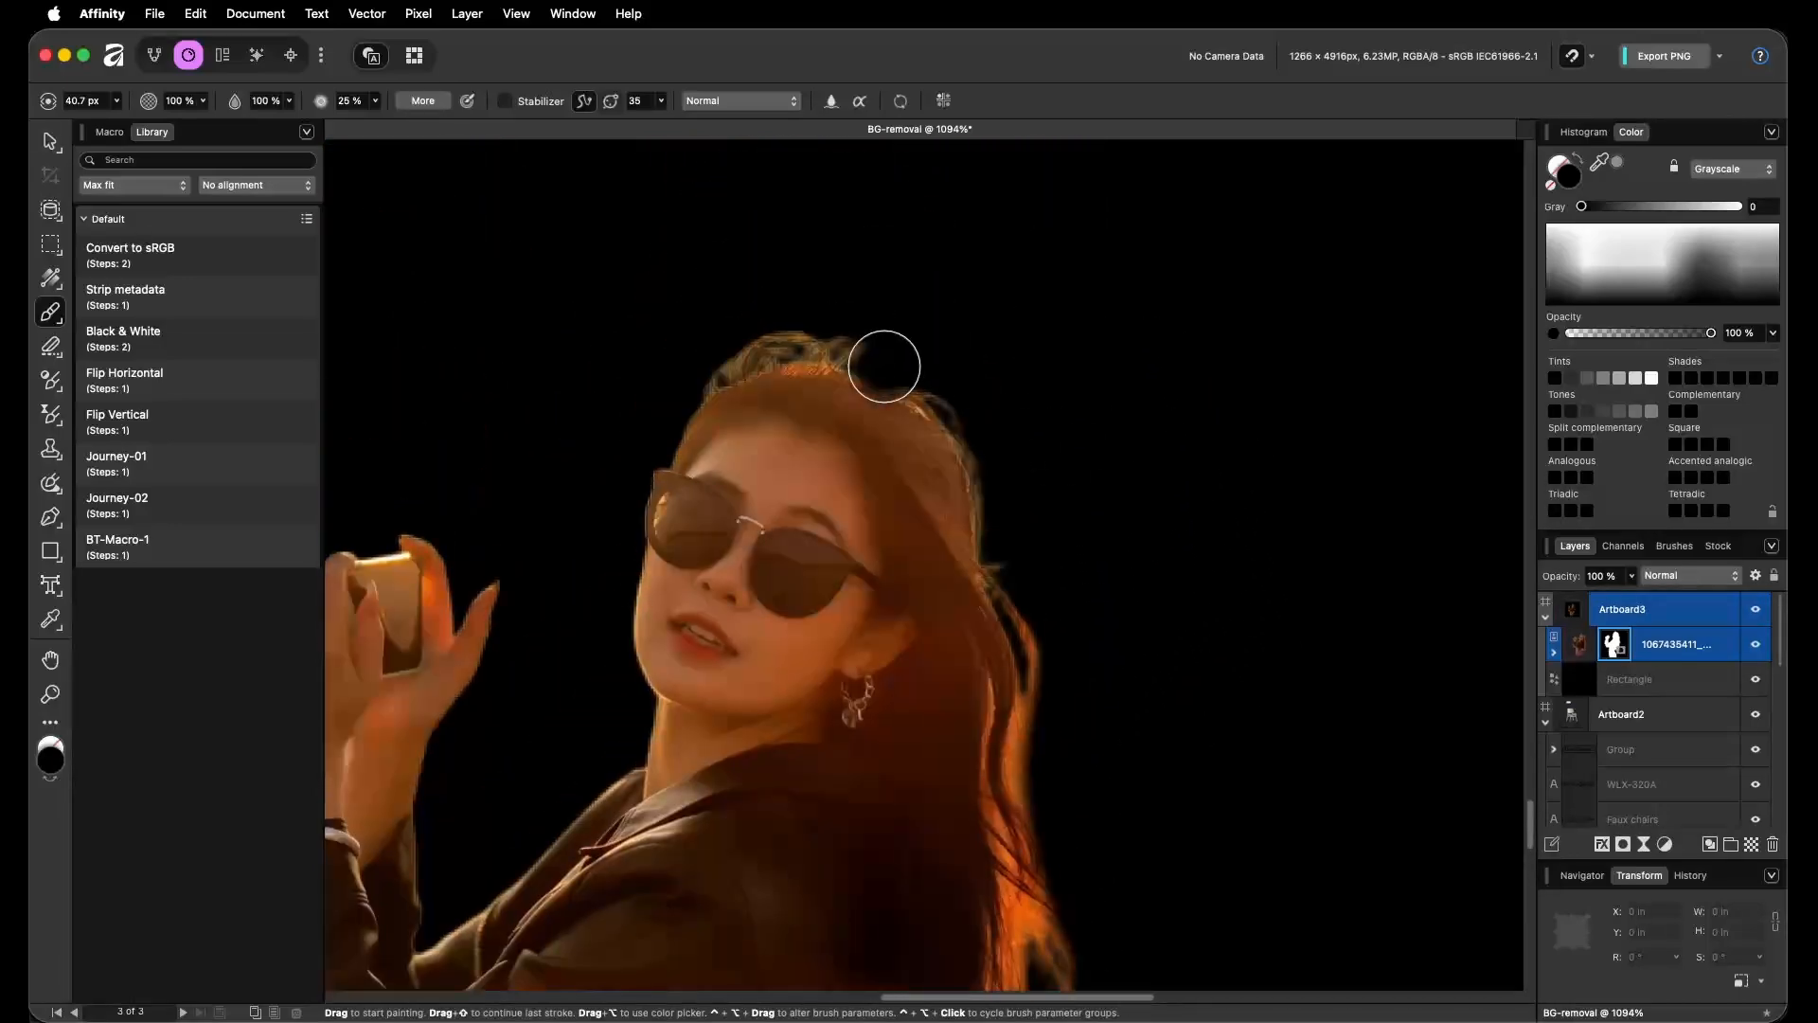
pyautogui.scroll(8, 803, 326)
pyautogui.moveTo(808, 368)
pyautogui.mouseDown()
pyautogui.moveTo(685, 368)
pyautogui.moveTo(791, 369)
pyautogui.mouseUp()
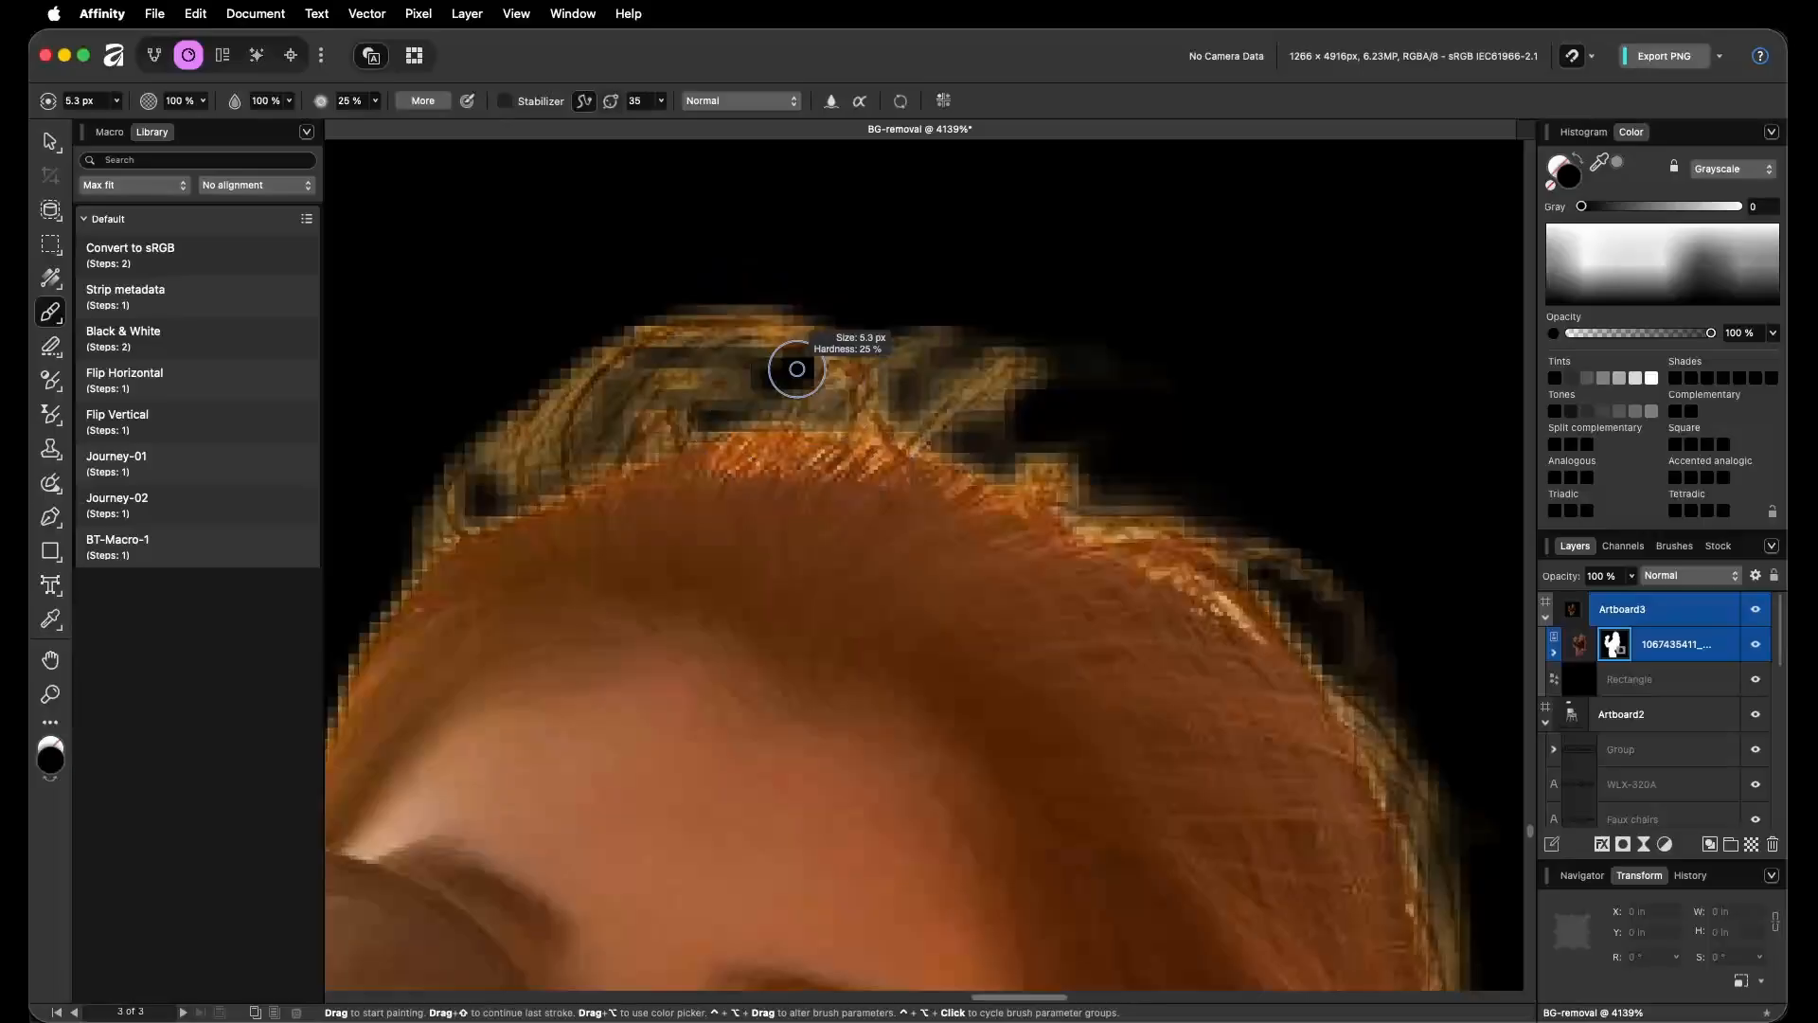
pyautogui.scroll(3, 783, 375)
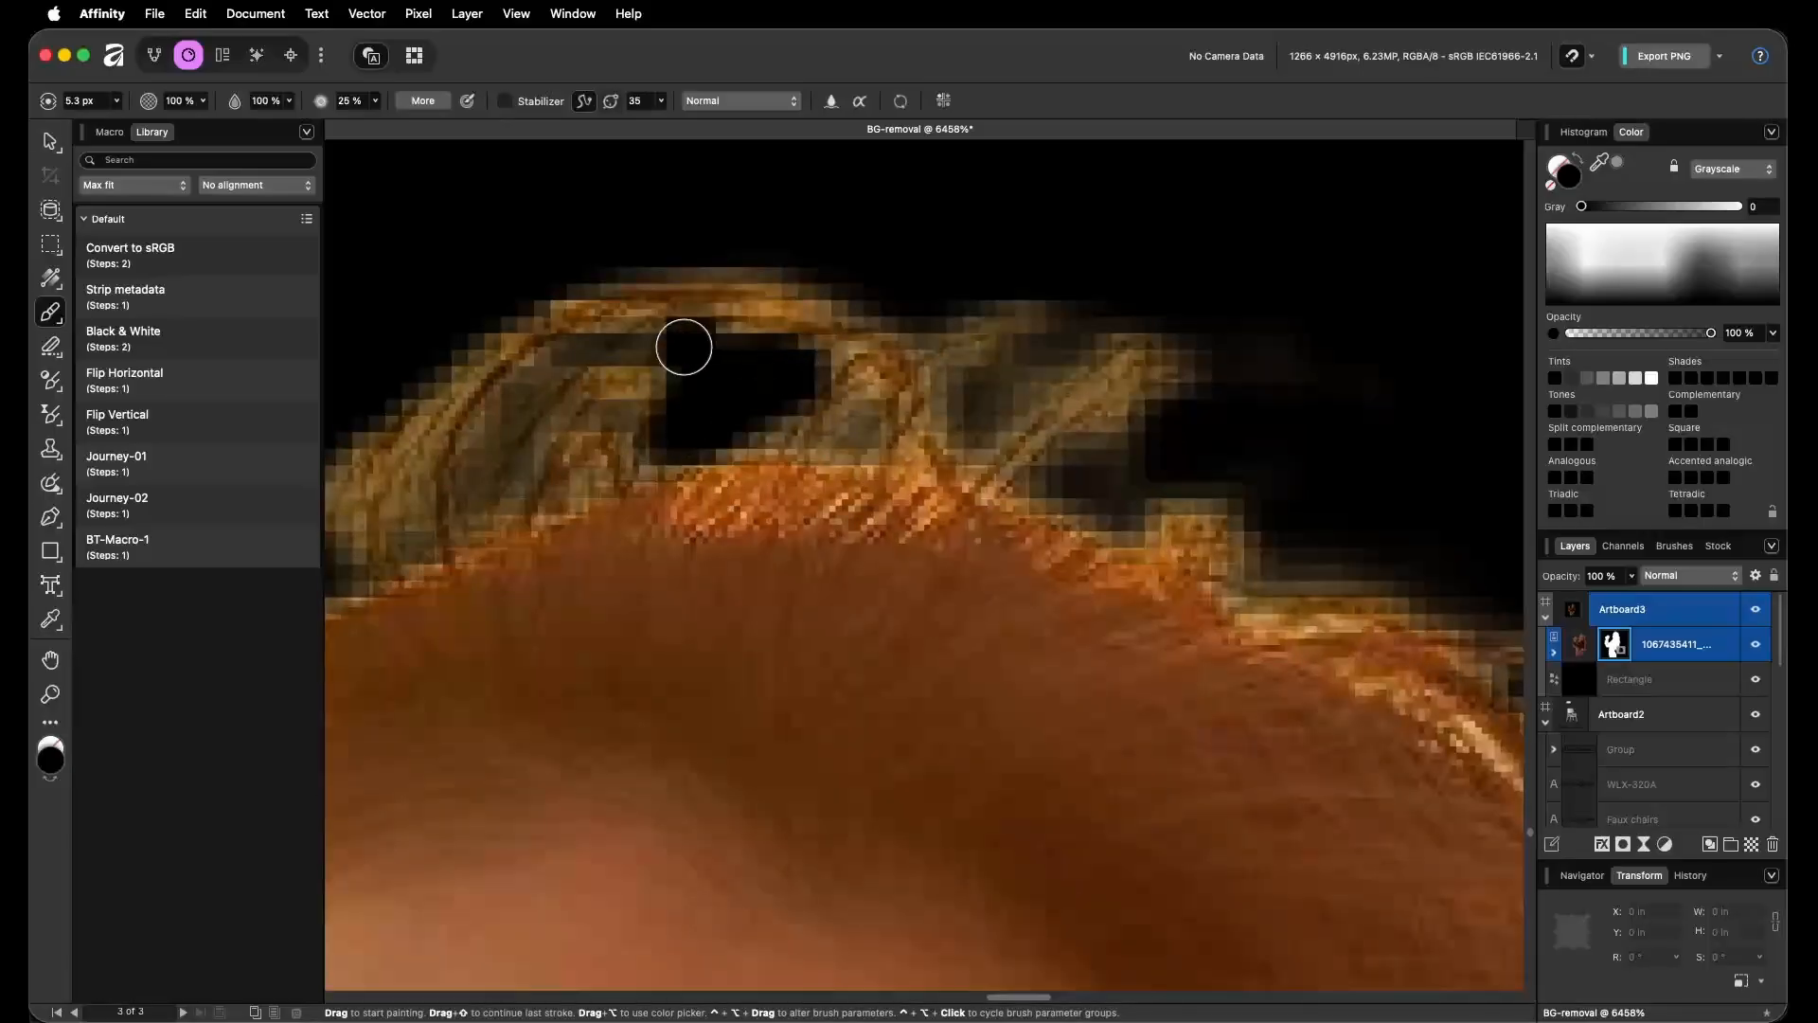
pyautogui.hscroll(-5, 852, 327)
pyautogui.moveTo(1001, 292)
pyautogui.mouseDown()
pyautogui.moveTo(914, 286)
pyautogui.moveTo(667, 359)
pyautogui.moveTo(555, 439)
pyautogui.moveTo(516, 539)
pyautogui.moveTo(516, 621)
pyautogui.mouseUp()
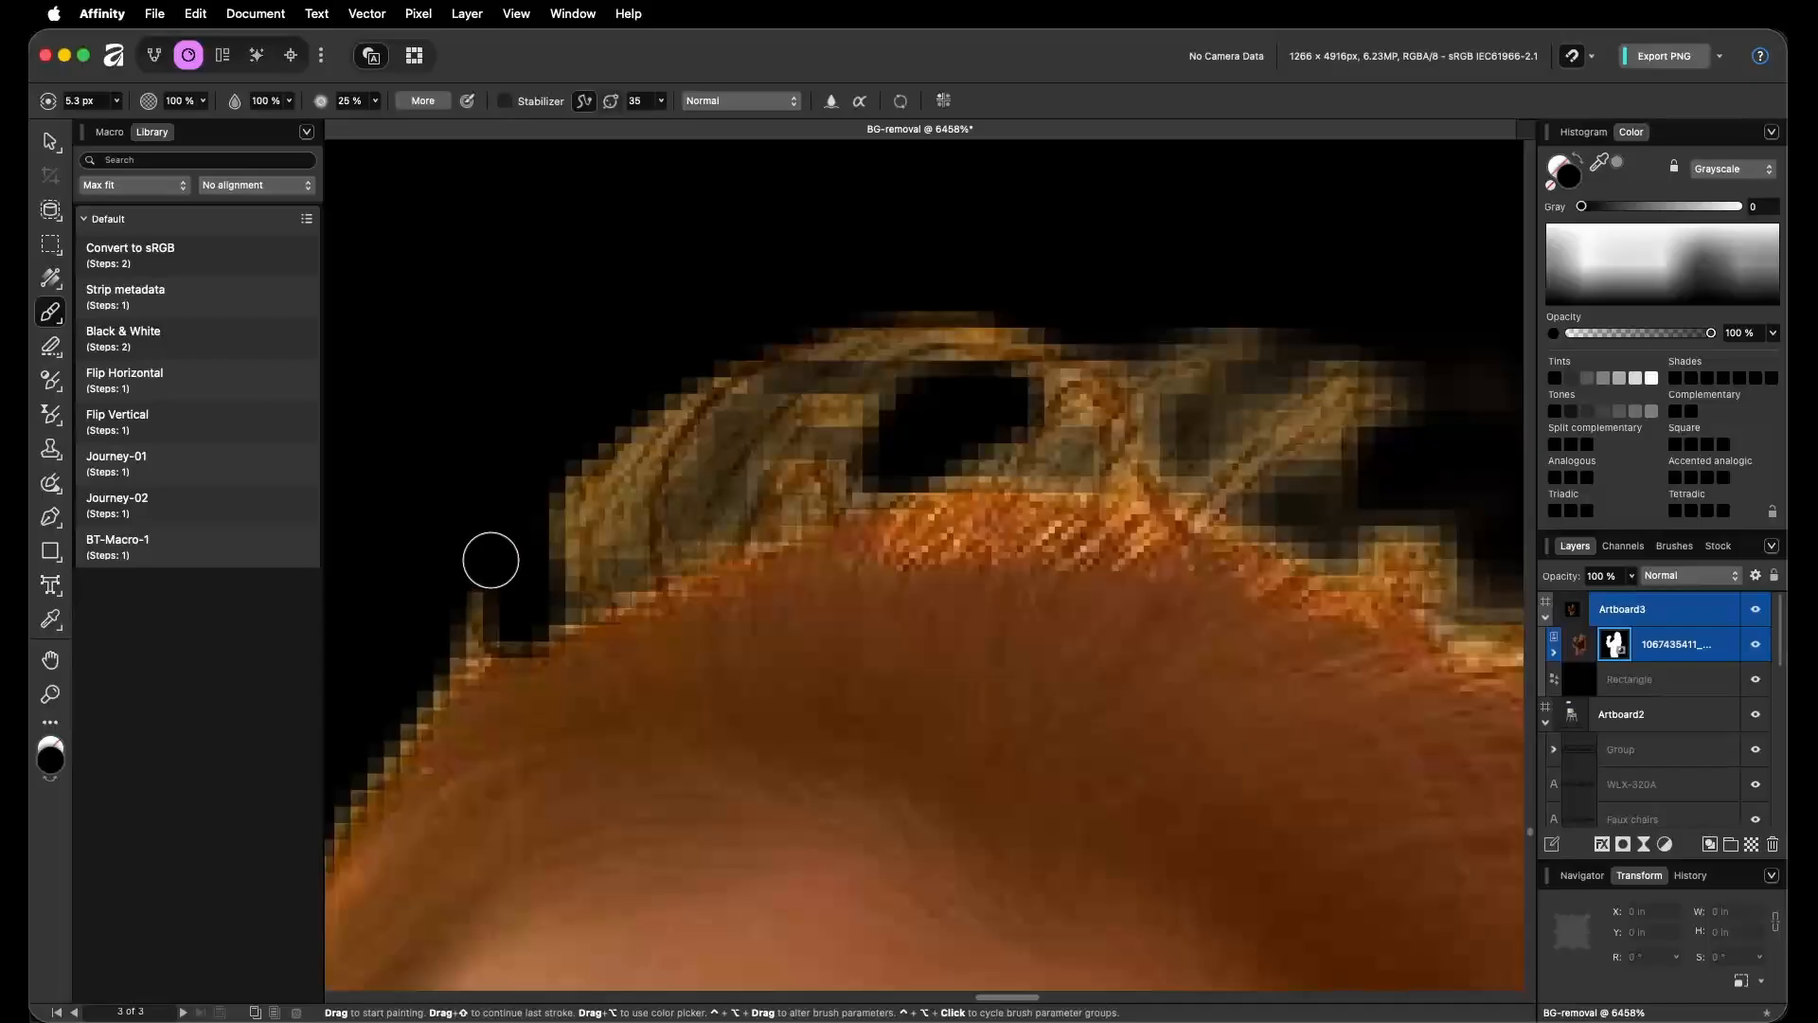
pyautogui.moveTo(490, 561)
pyautogui.mouseDown()
pyautogui.moveTo(513, 598)
pyautogui.moveTo(564, 479)
pyautogui.moveTo(701, 332)
pyautogui.moveTo(996, 310)
pyautogui.mouseUp()
pyautogui.moveTo(905, 465)
pyautogui.mouseDown()
pyautogui.moveTo(907, 425)
pyautogui.moveTo(947, 385)
pyautogui.moveTo(856, 485)
pyautogui.moveTo(969, 417)
pyautogui.mouseUp()
pyautogui.moveTo(1201, 422)
pyautogui.mouseDown()
pyautogui.moveTo(1197, 458)
pyautogui.moveTo(1286, 366)
pyautogui.mouseUp()
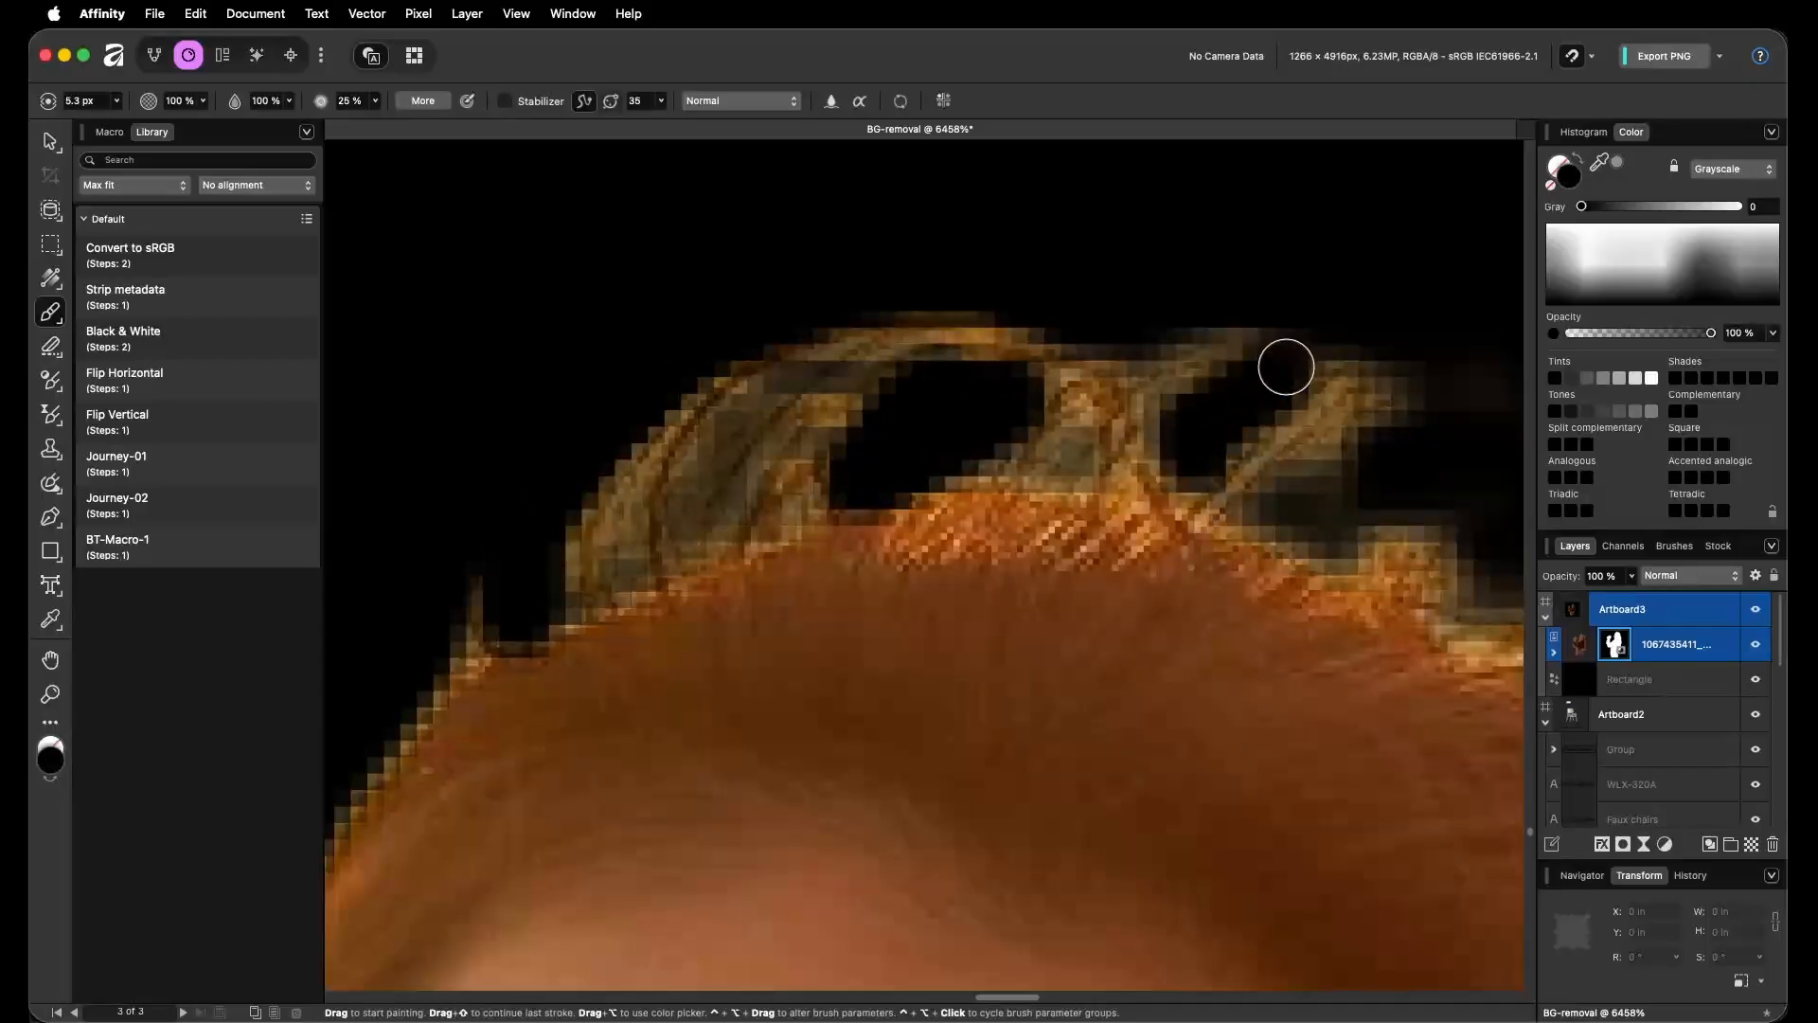
pyautogui.hscroll(5, 1380, 321)
pyautogui.scroll(-1, 1130, 312)
pyautogui.moveTo(1169, 310)
pyautogui.mouseDown()
pyautogui.moveTo(1189, 477)
pyautogui.moveTo(1077, 395)
pyautogui.moveTo(984, 450)
pyautogui.moveTo(1154, 306)
pyautogui.moveTo(927, 465)
pyautogui.mouseUp()
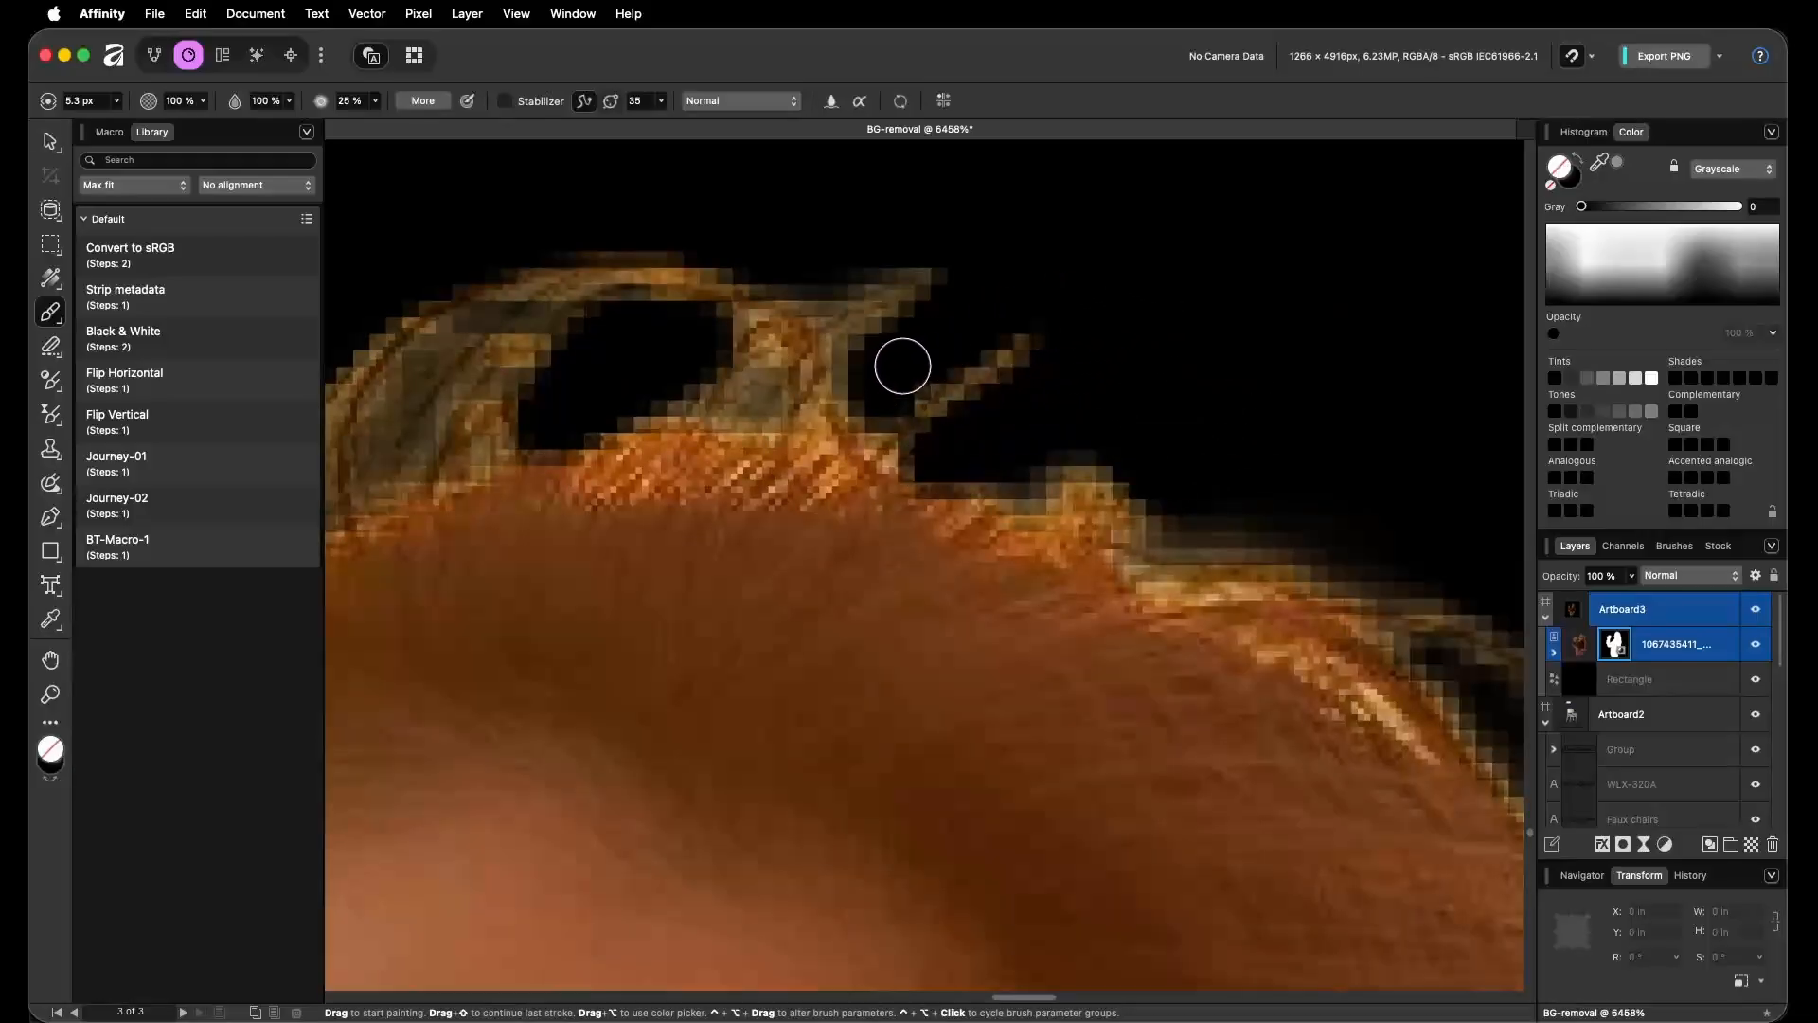
# Restore the curl atop her head by painting the mask white (gray 100), and trim its outer edge in black at 3.8 px.
pyautogui.hscroll(-5, 927, 343)
pyautogui.moveTo(1582, 205); pyautogui.dragTo(1693, 205)
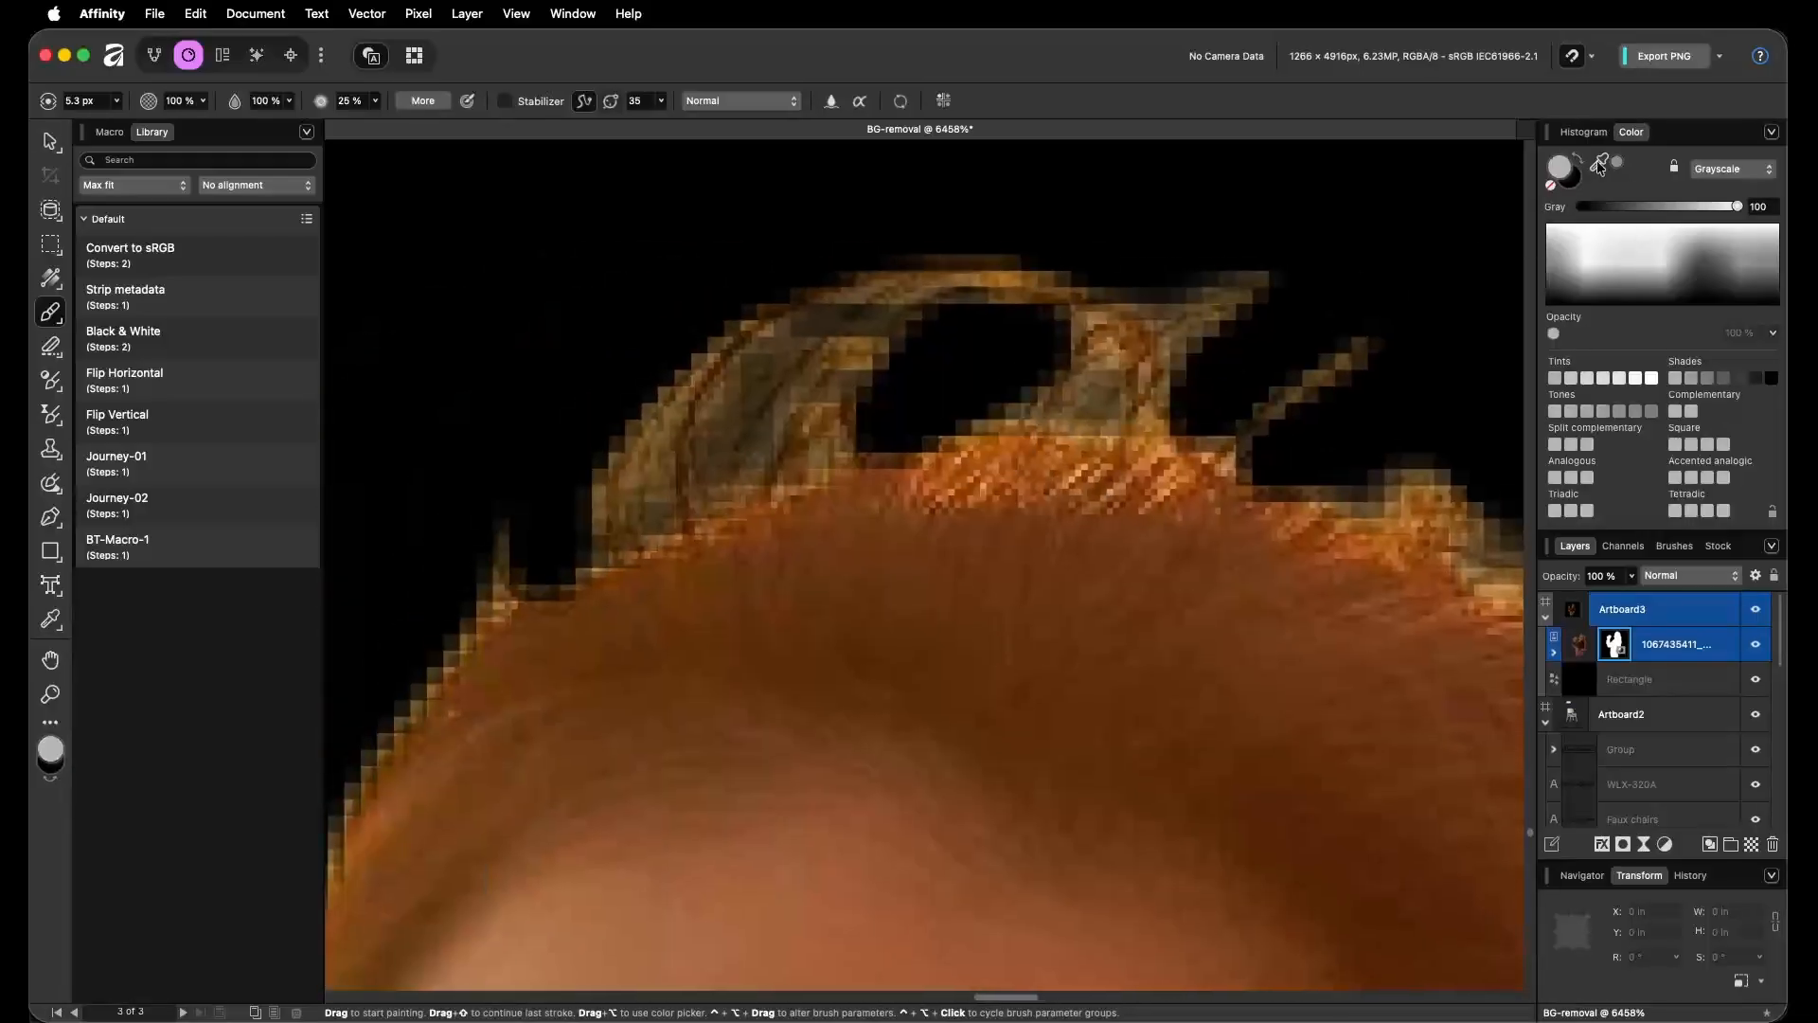
pyautogui.moveTo(1693, 205); pyautogui.dragTo(1741, 206)
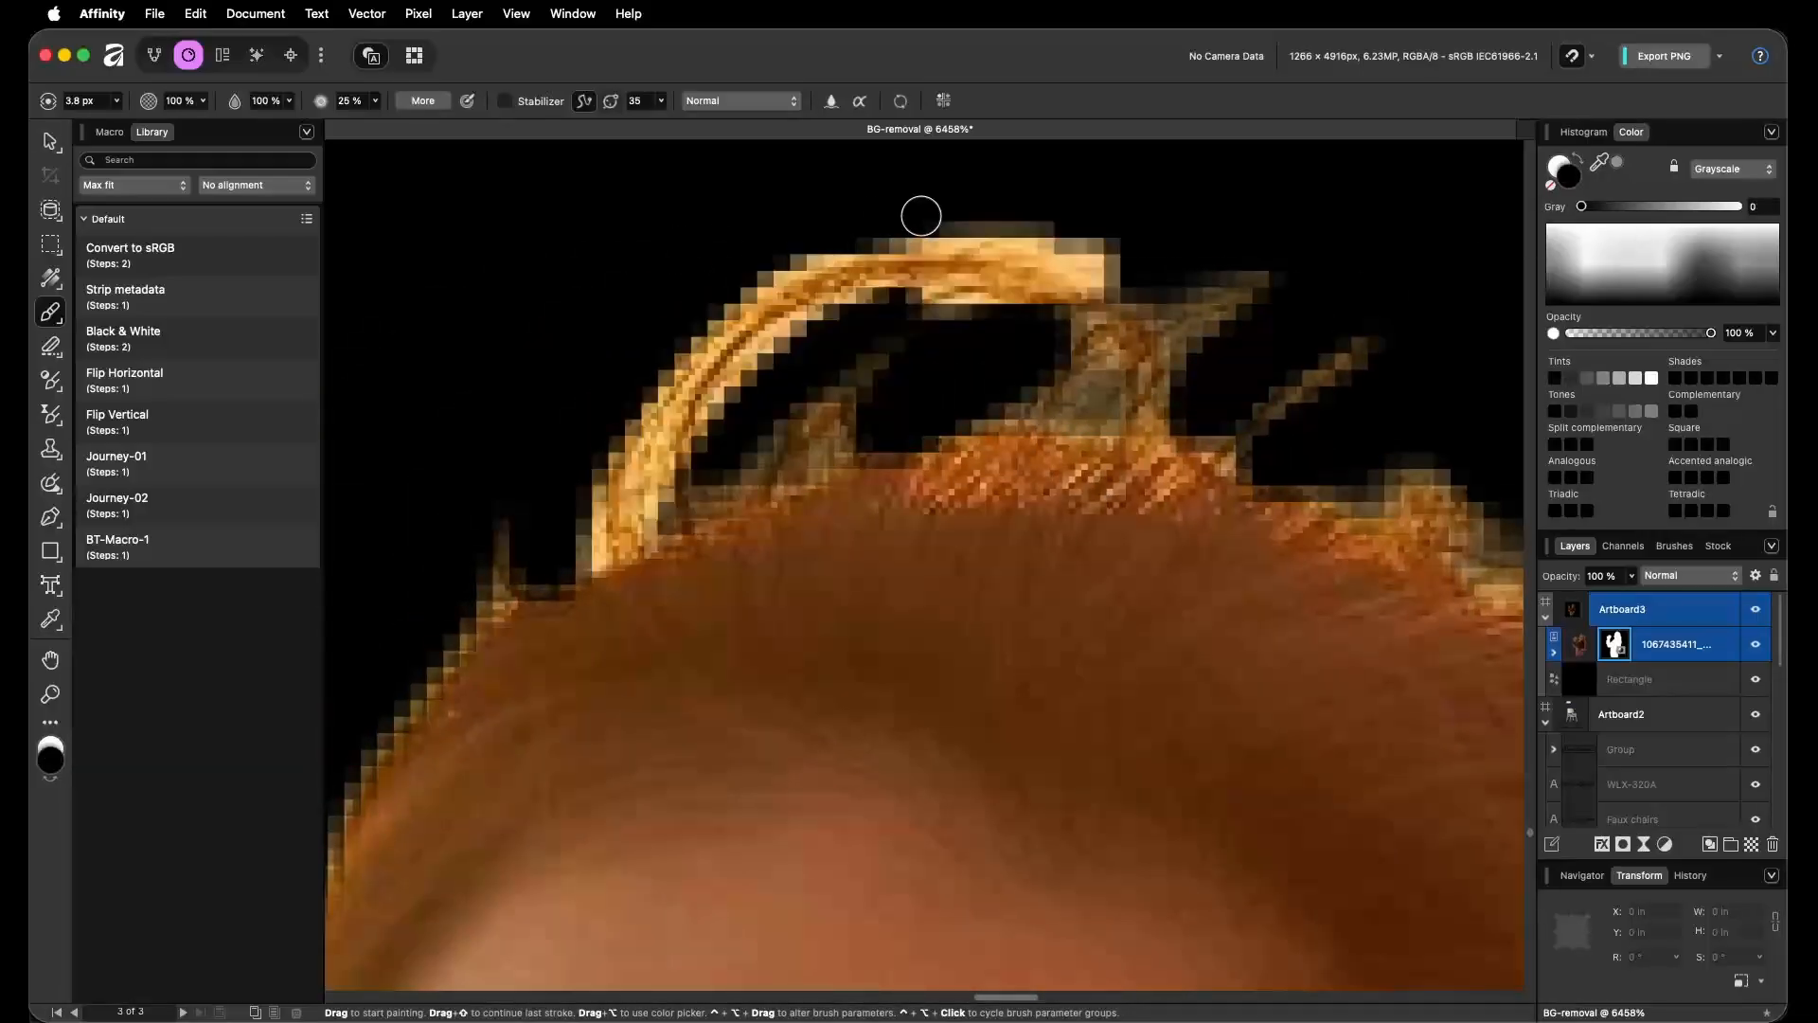
pyautogui.moveTo(921, 216)
pyautogui.mouseDown()
pyautogui.moveTo(823, 250)
pyautogui.moveTo(540, 463)
pyautogui.mouseUp()
pyautogui.press('x')
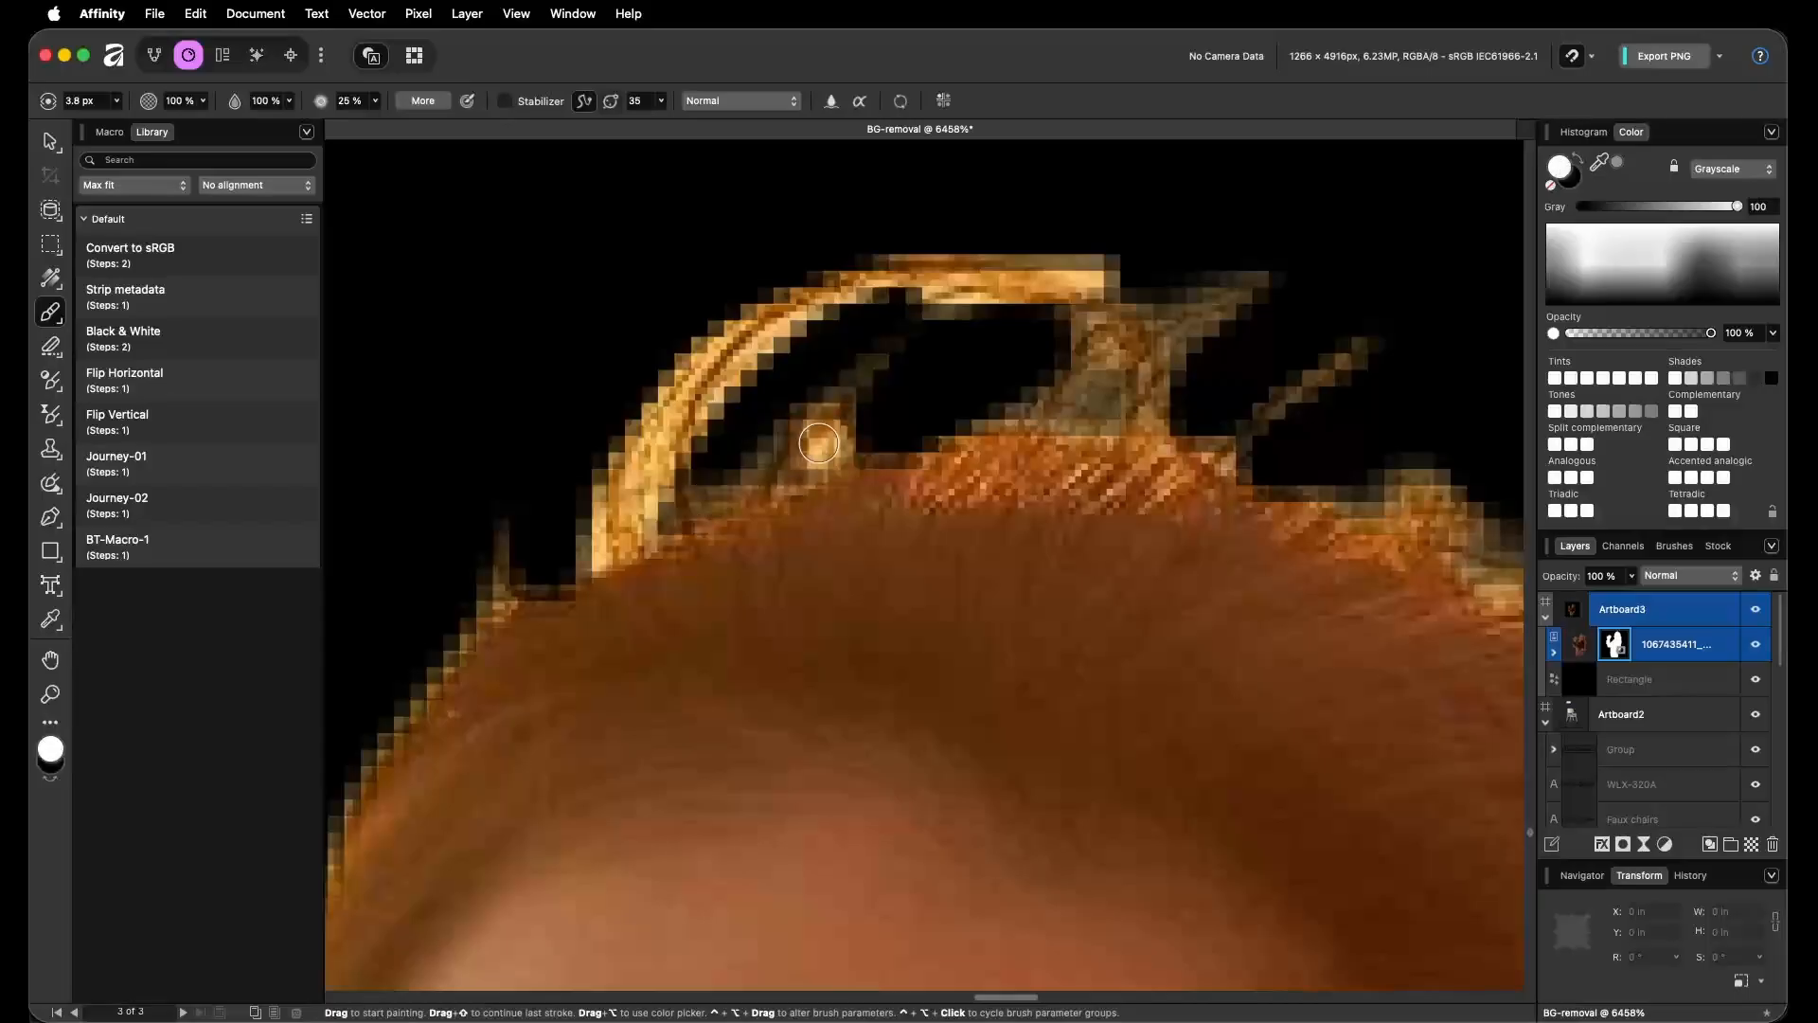
# Inspect the masked hair edges from the woman's head down to the ends of her long hair.
pyautogui.scroll(-3, 790, 648)
pyautogui.scroll(-10, 1030, 634)
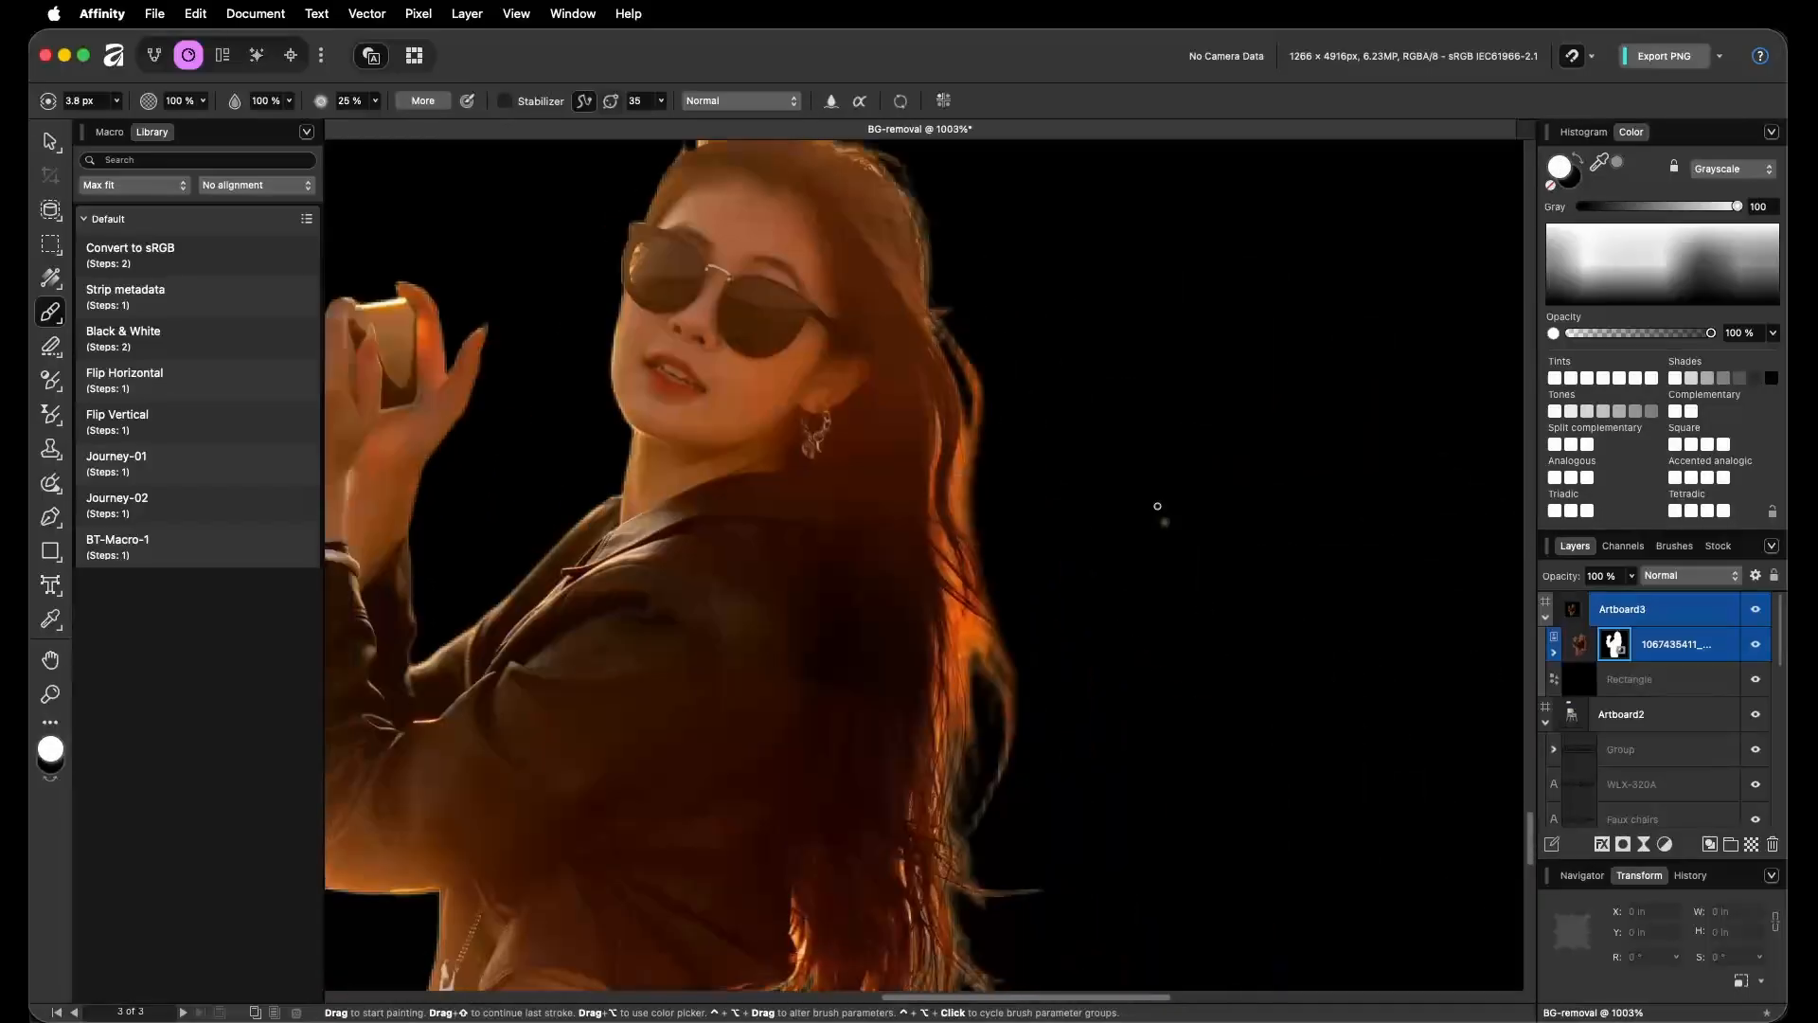
pyautogui.scroll(8, 865, 726)
pyautogui.scroll(-8, 1051, 446)
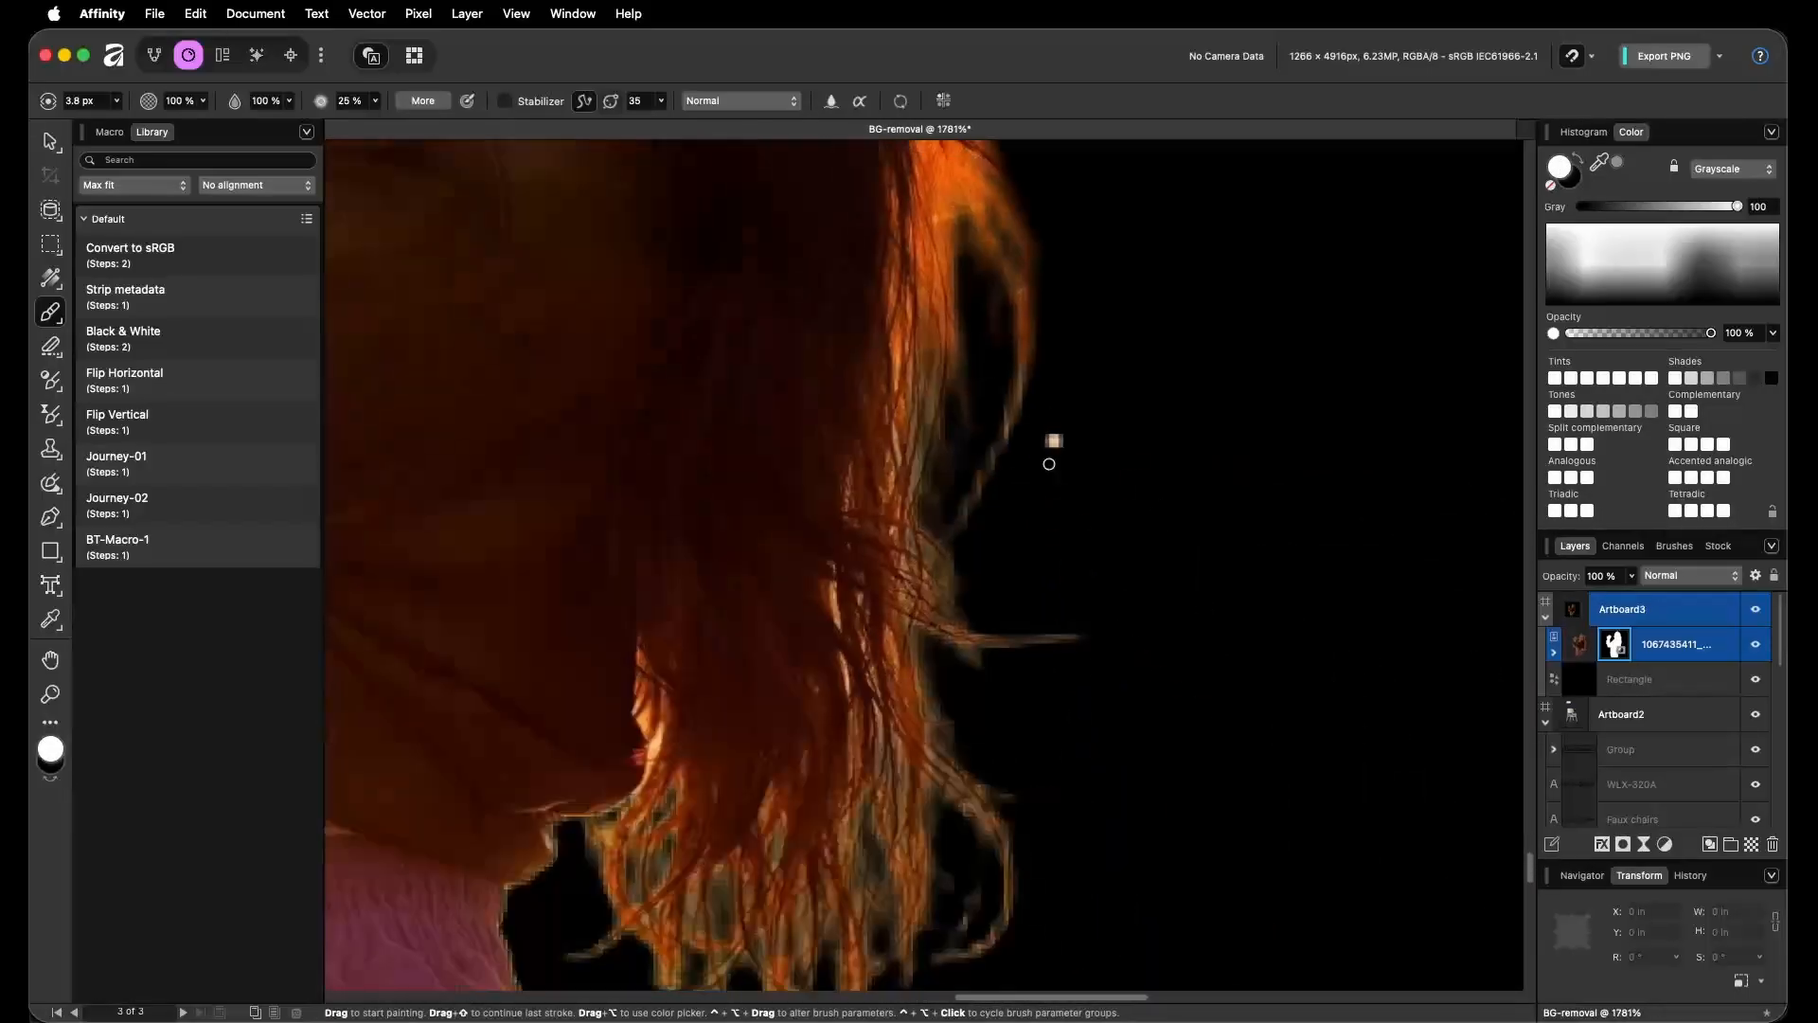
pyautogui.scroll(-3, 1060, 684)
pyautogui.press('v')
pyautogui.scroll(3, 1201, 678)
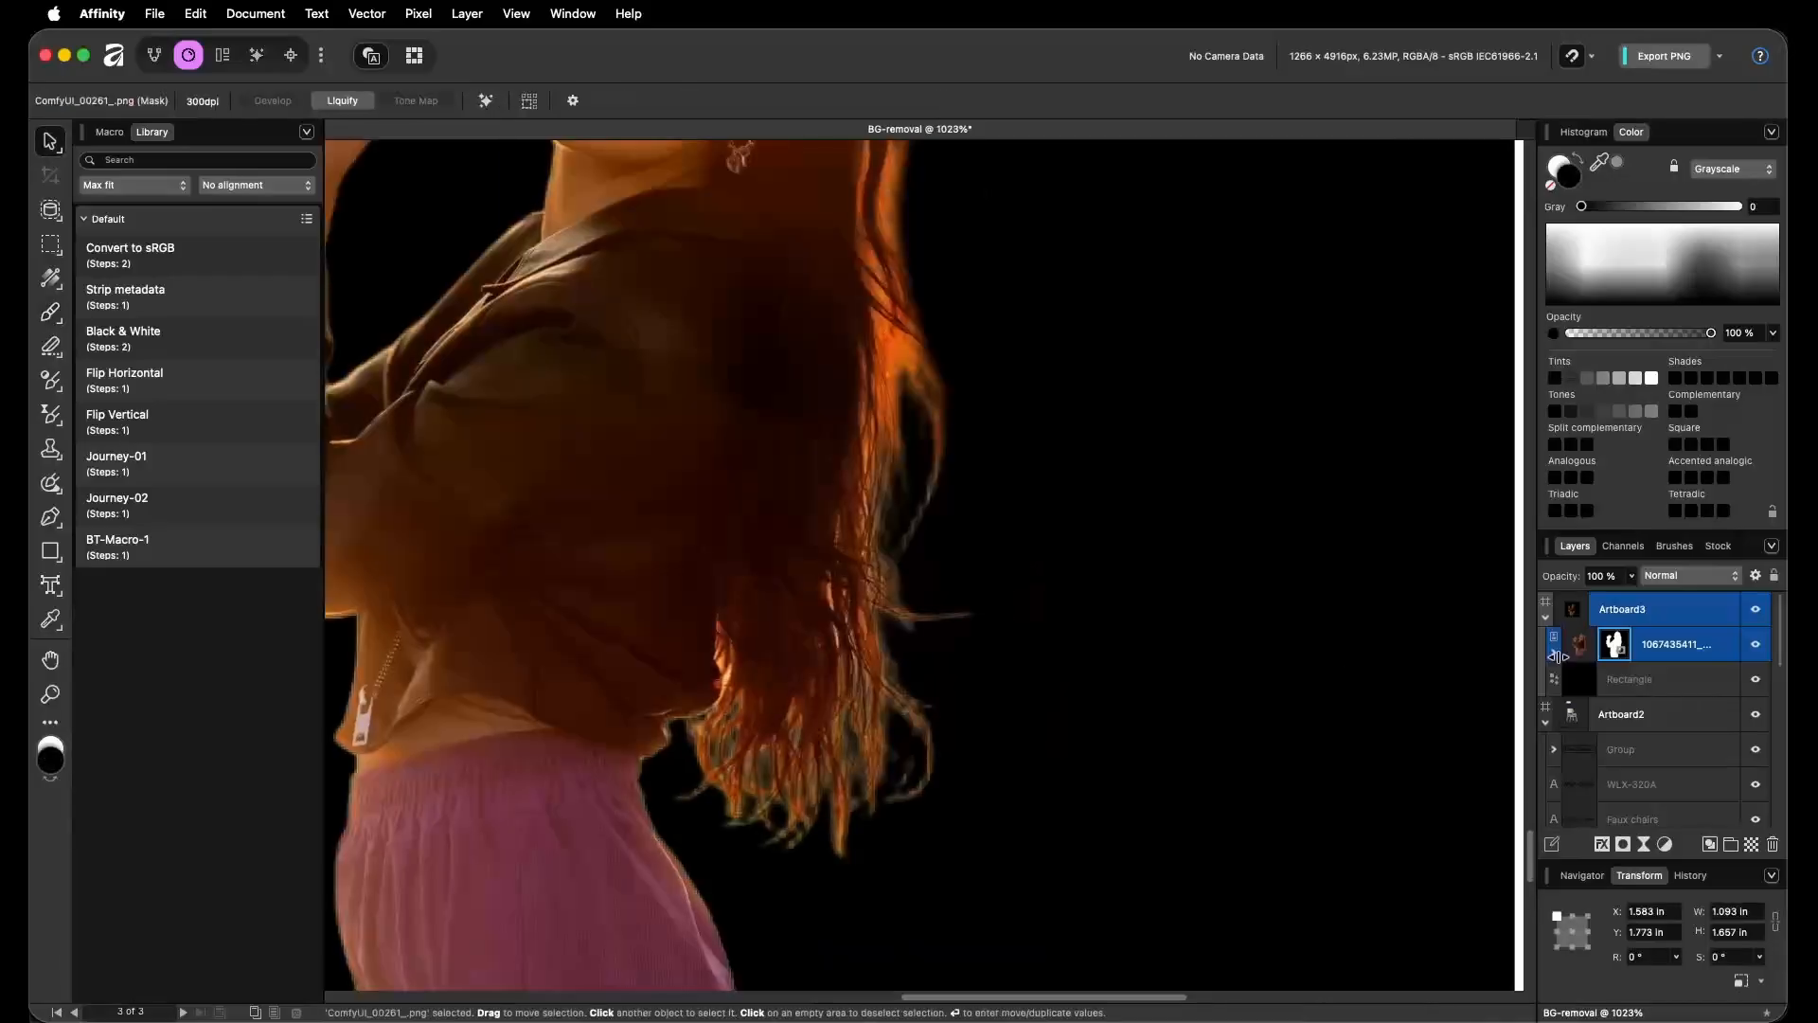
# Refine a selection of the woman on the photo layer, brushing her lower hair edge with the 50 px Matte brush, and output a selection.
pyautogui.click(1579, 649)
pyautogui.scroll(-3, 890, 552)
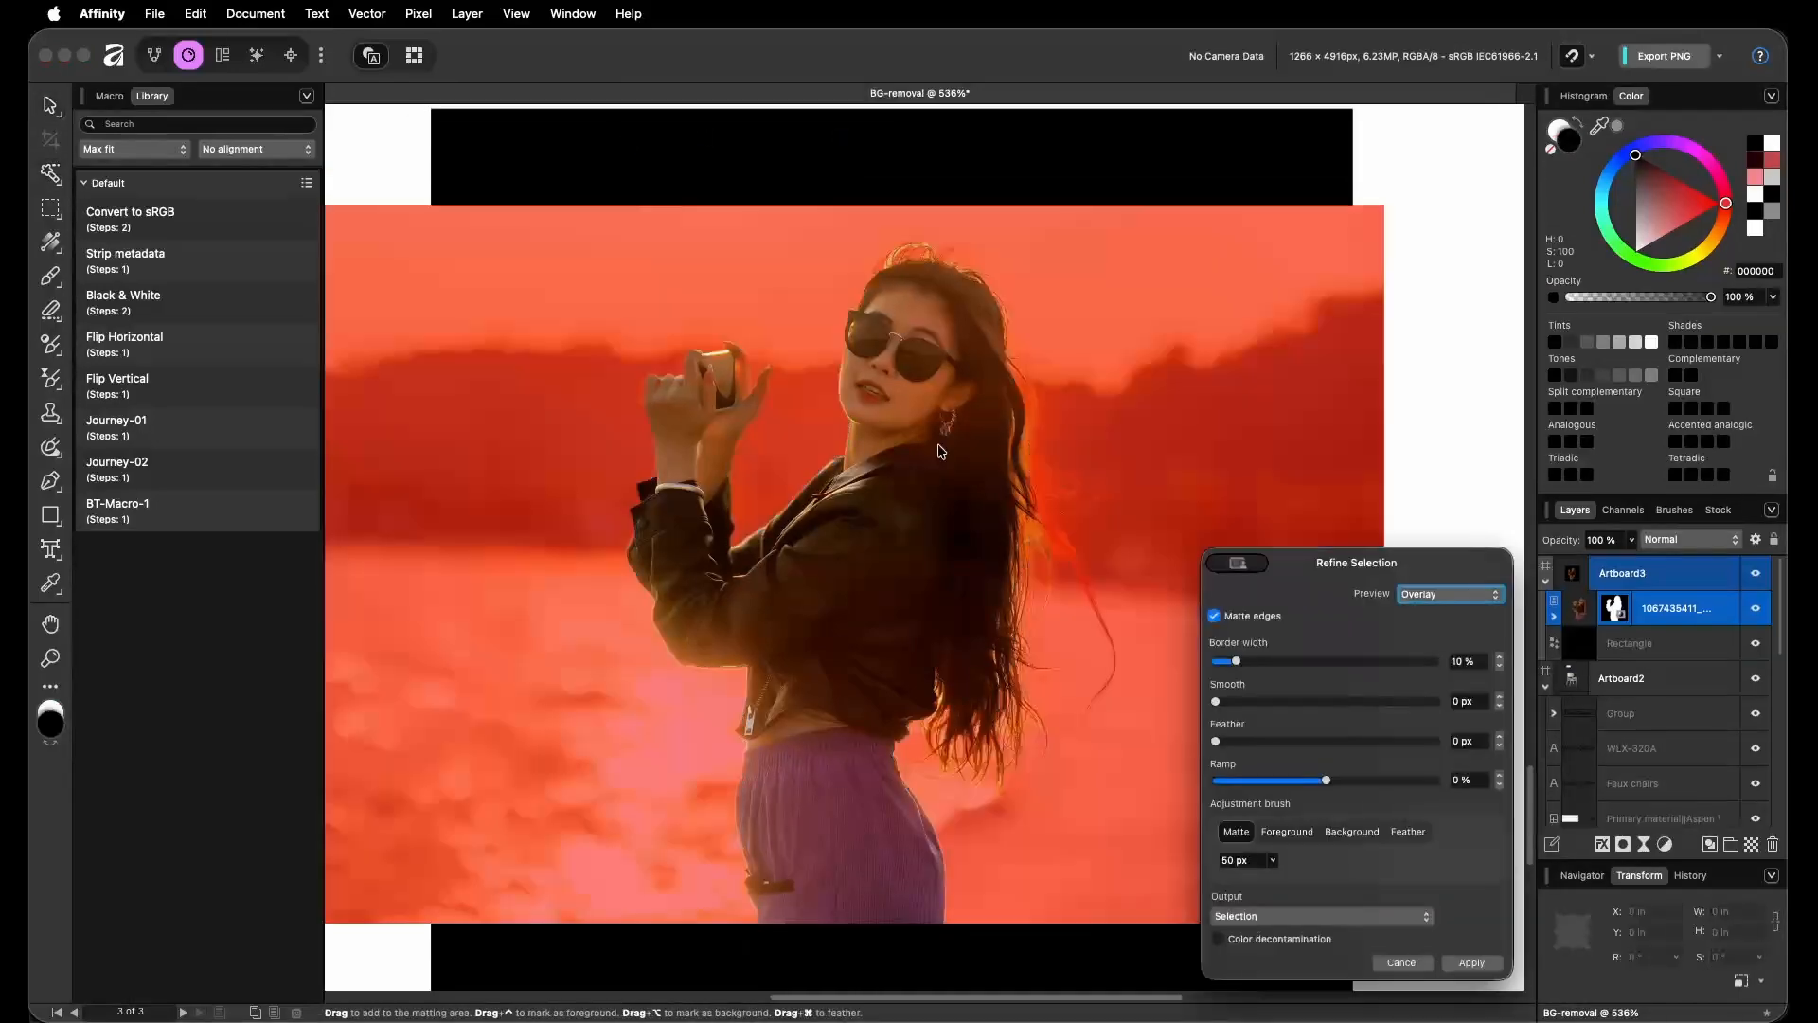
pyautogui.press('super+alt+r')
pyautogui.scroll(3, 1009, 690)
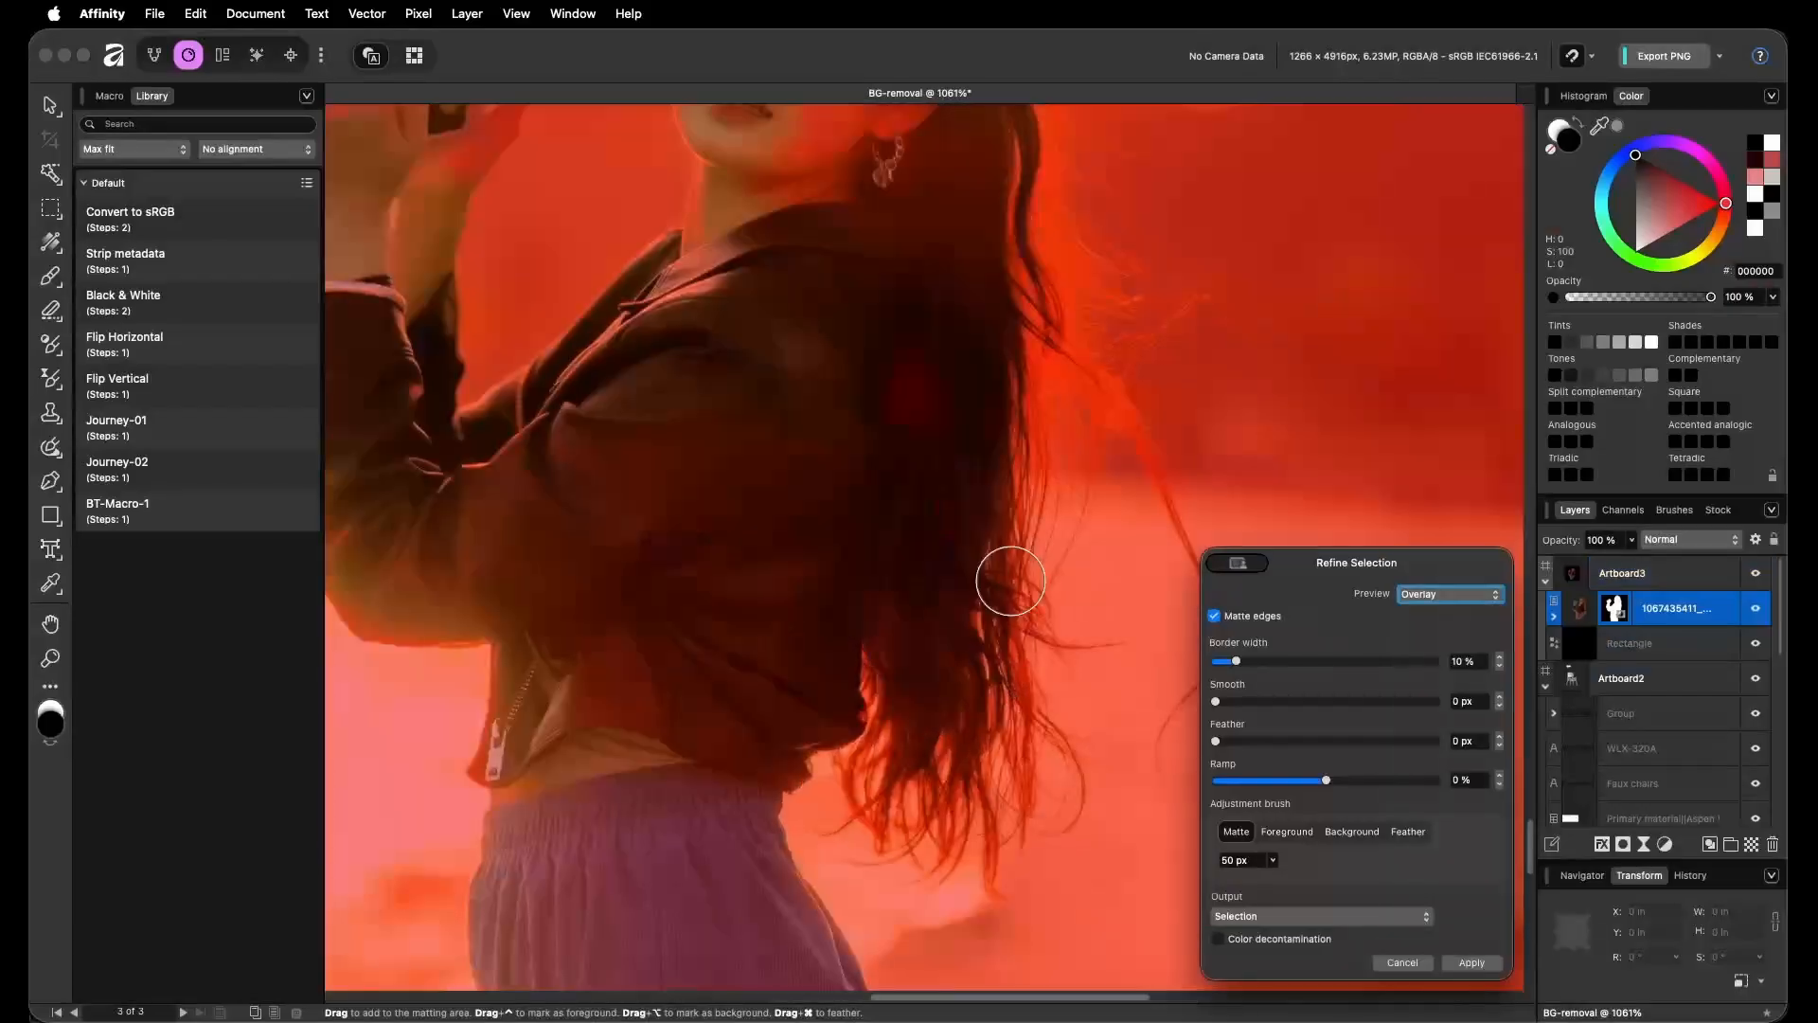
pyautogui.moveTo(1004, 720)
pyautogui.mouseDown()
pyautogui.moveTo(950, 839)
pyautogui.moveTo(1021, 797)
pyautogui.moveTo(872, 802)
pyautogui.moveTo(885, 689)
pyautogui.moveTo(1051, 814)
pyautogui.mouseUp()
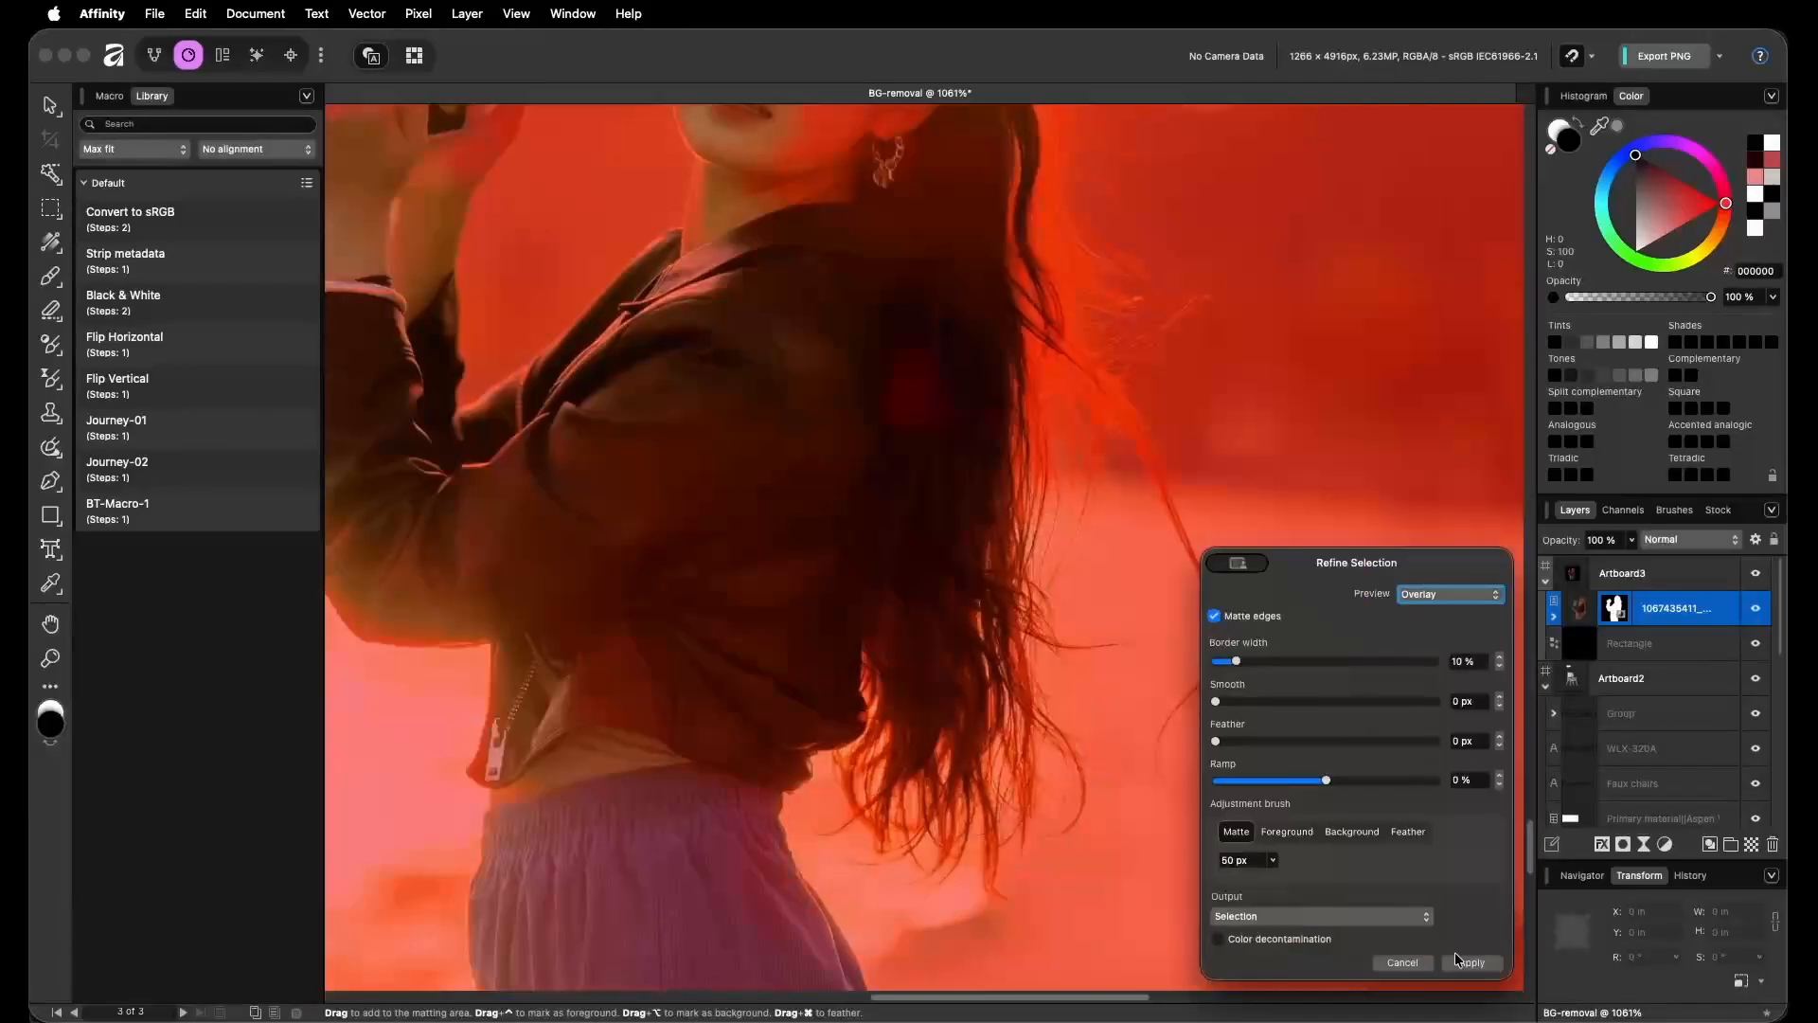
pyautogui.click(1470, 962)
pyautogui.scroll(-2, 945, 439)
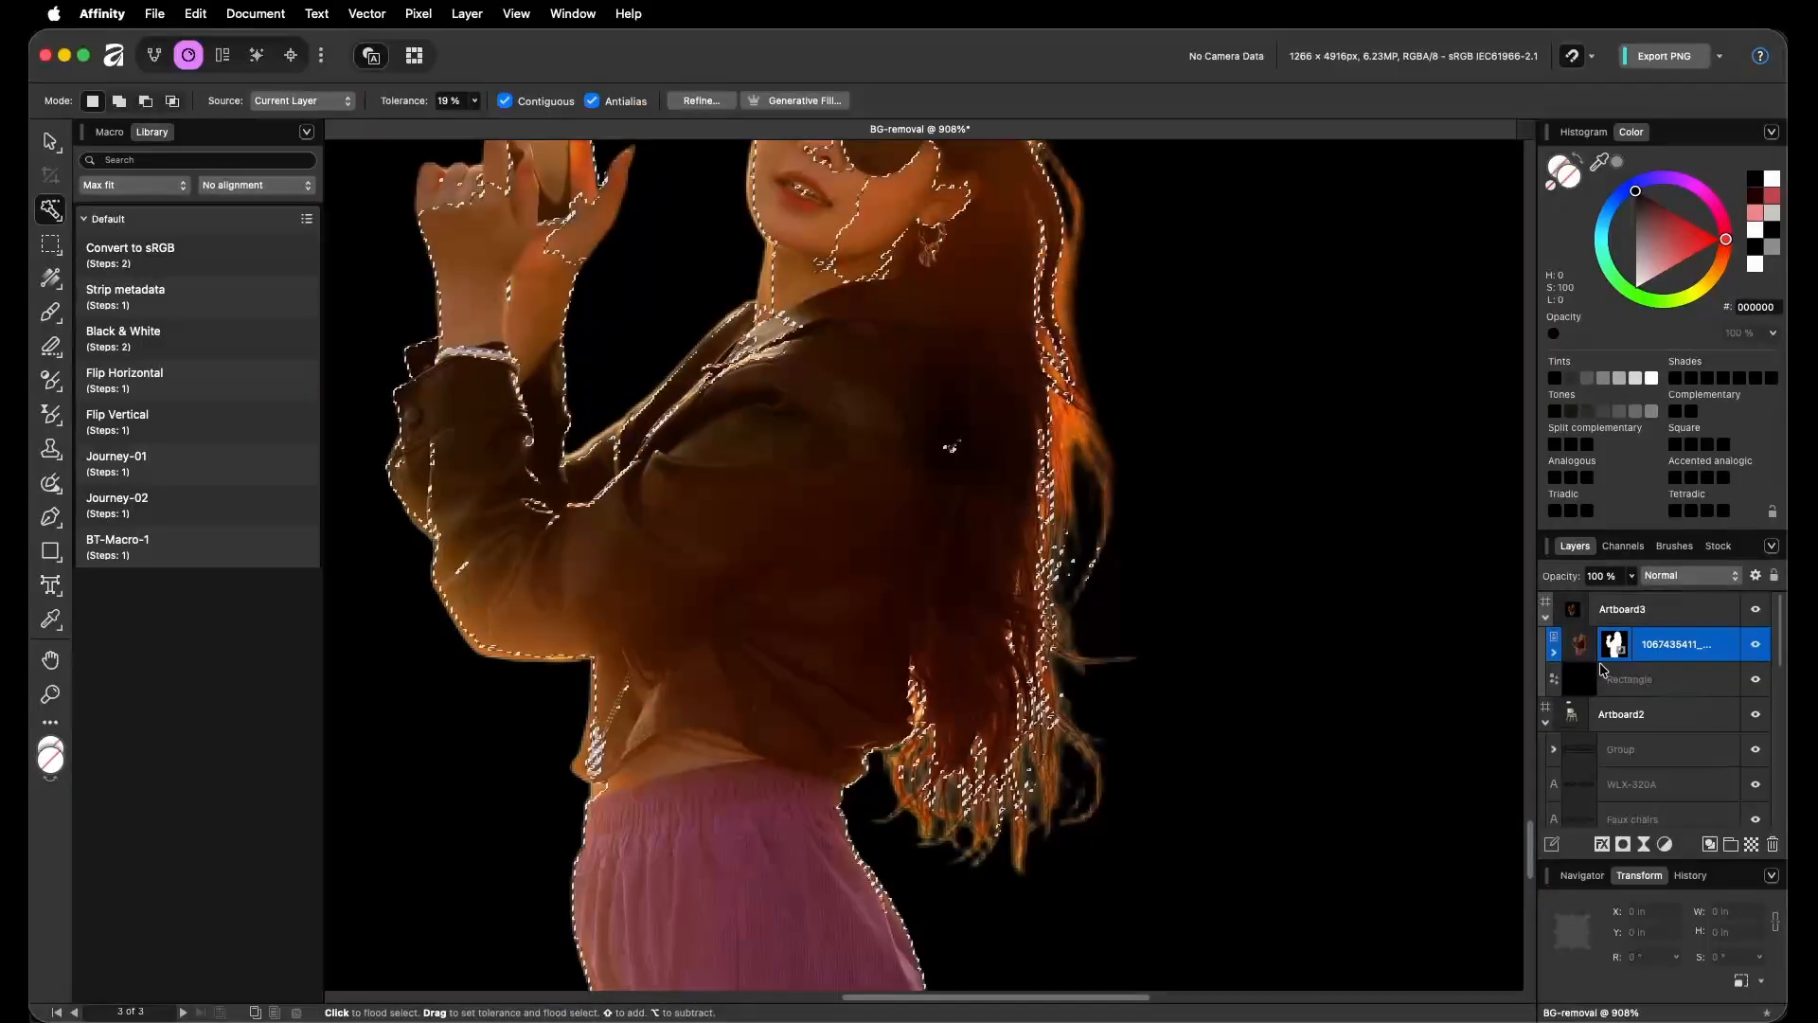
# Paint white on the woman's mask within the selection around her lower hair ends using a 56.6 px brush, and clear the selection.
pyautogui.click(1606, 647)
pyautogui.press('b')
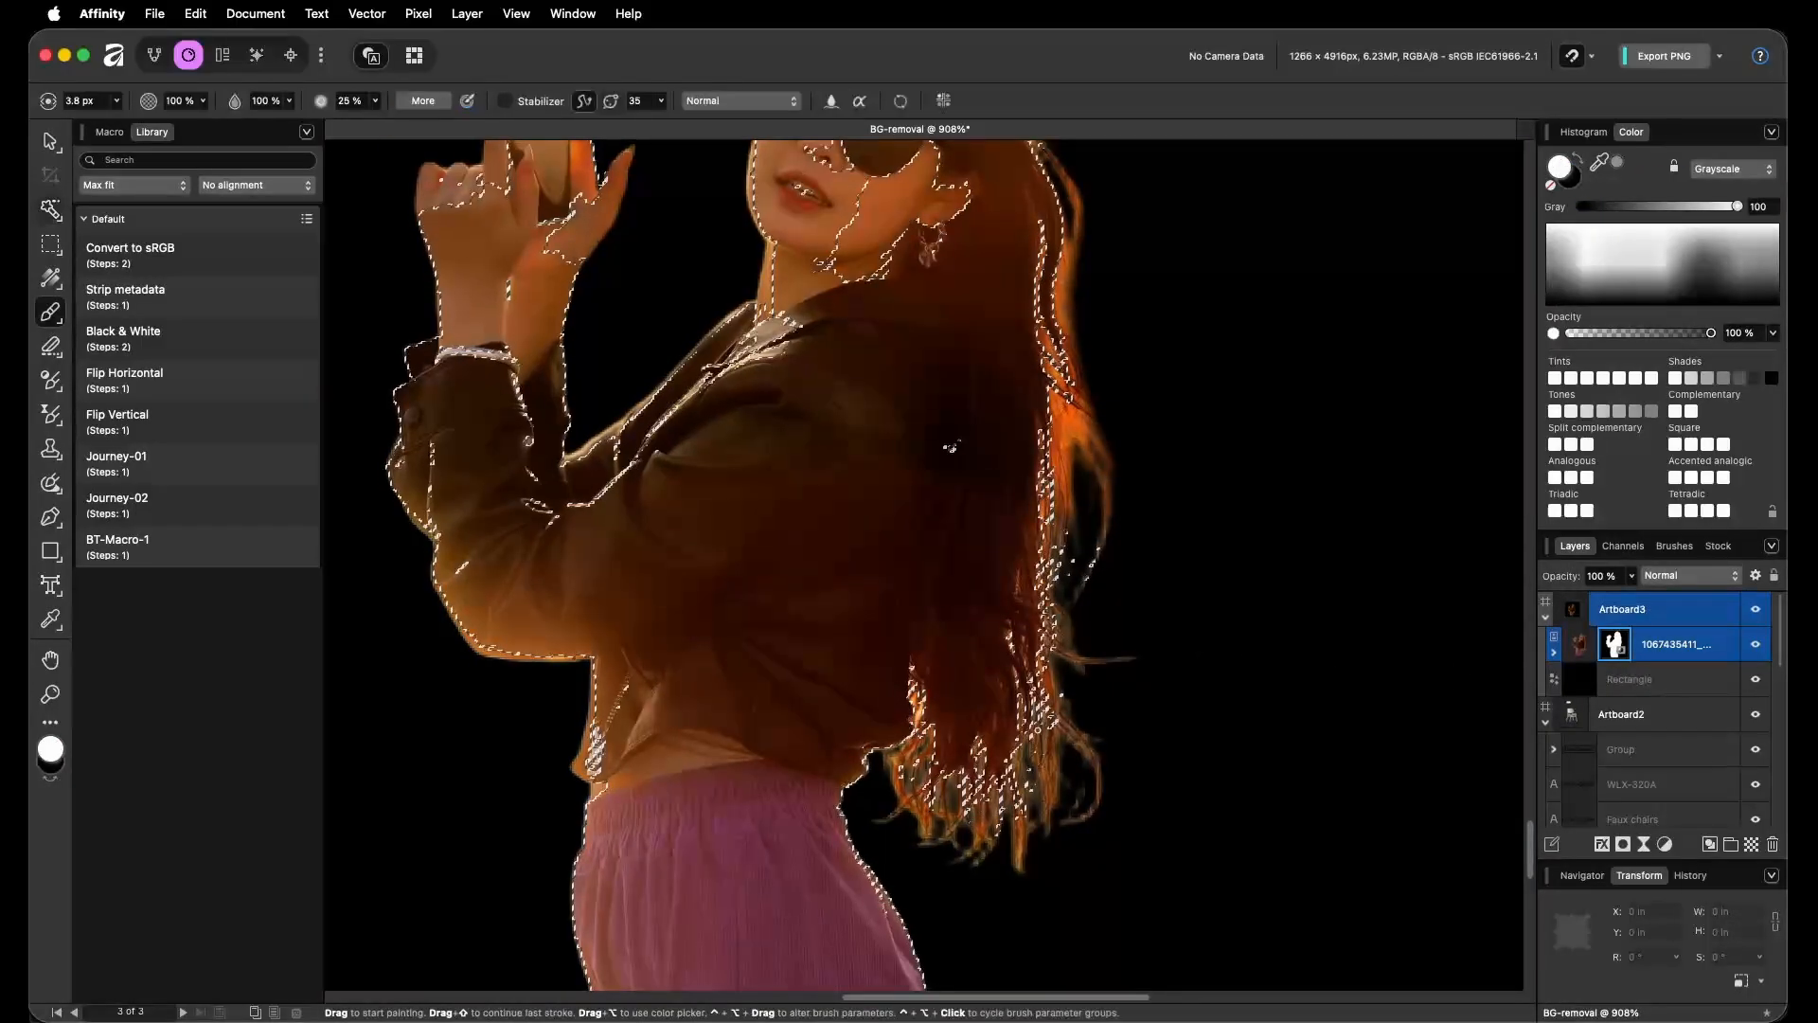
pyautogui.moveTo(998, 751); pyautogui.dragTo(1046, 751)
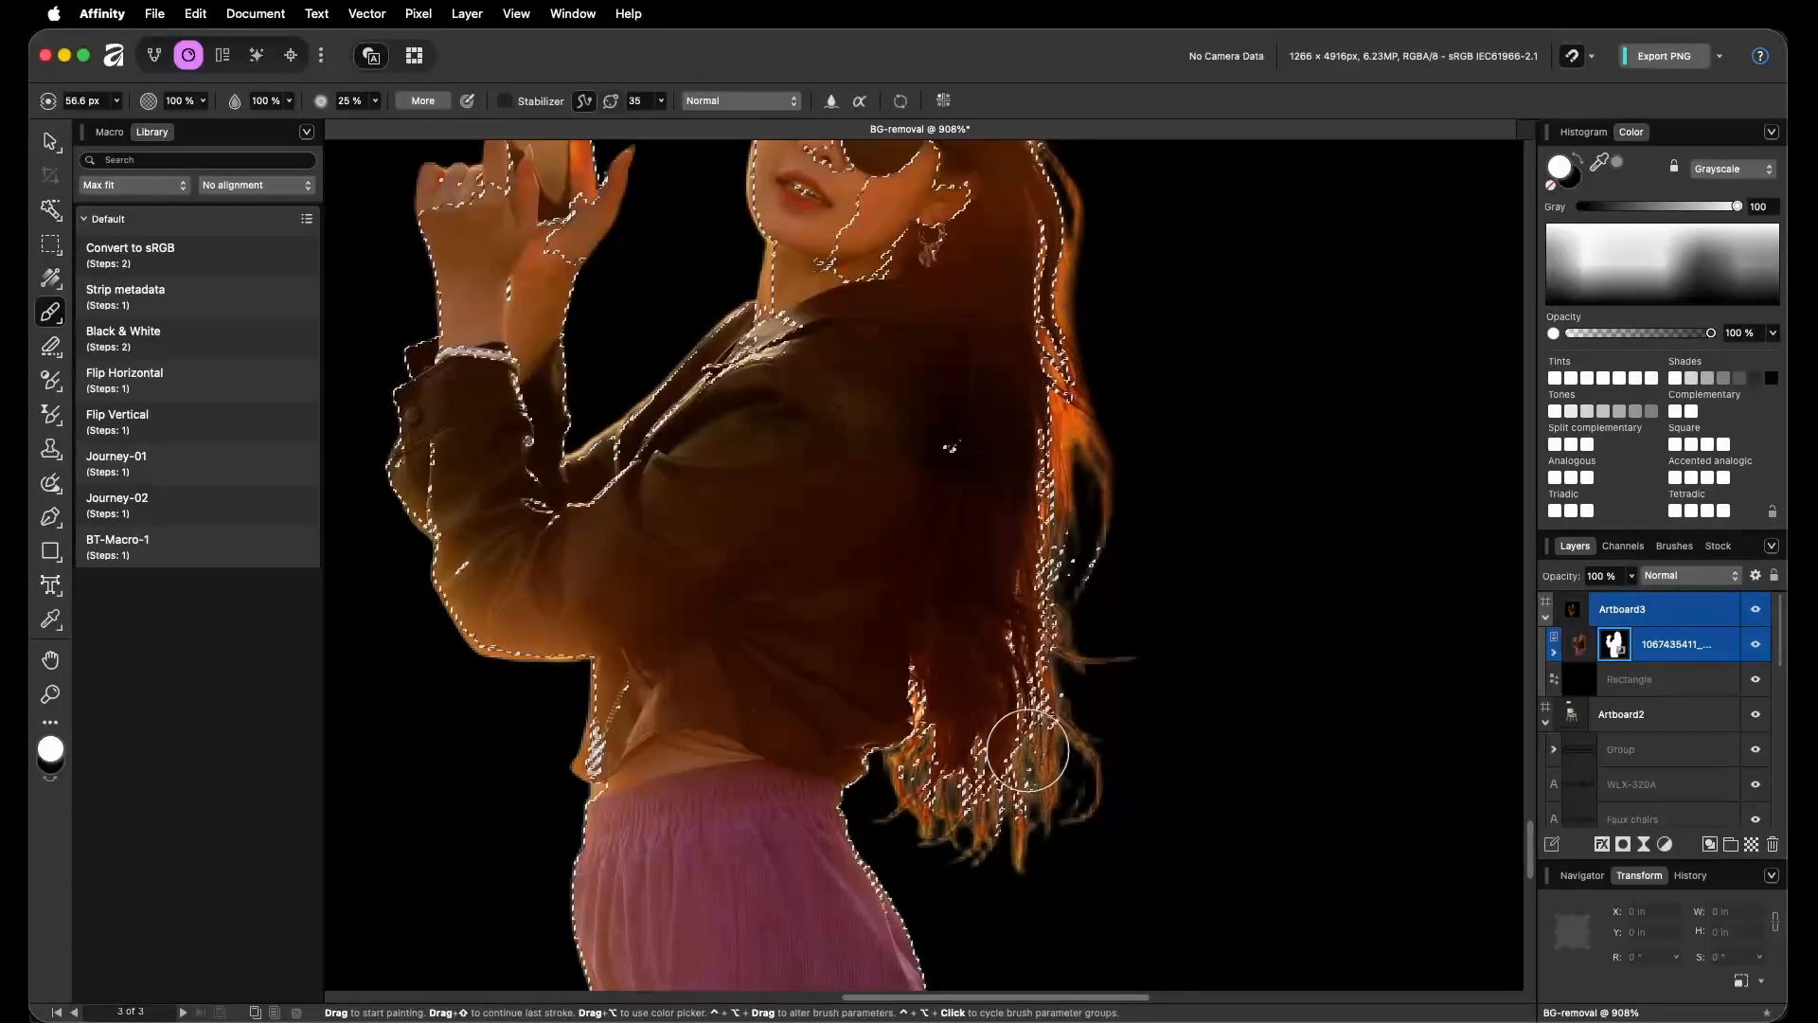
pyautogui.click(1021, 897)
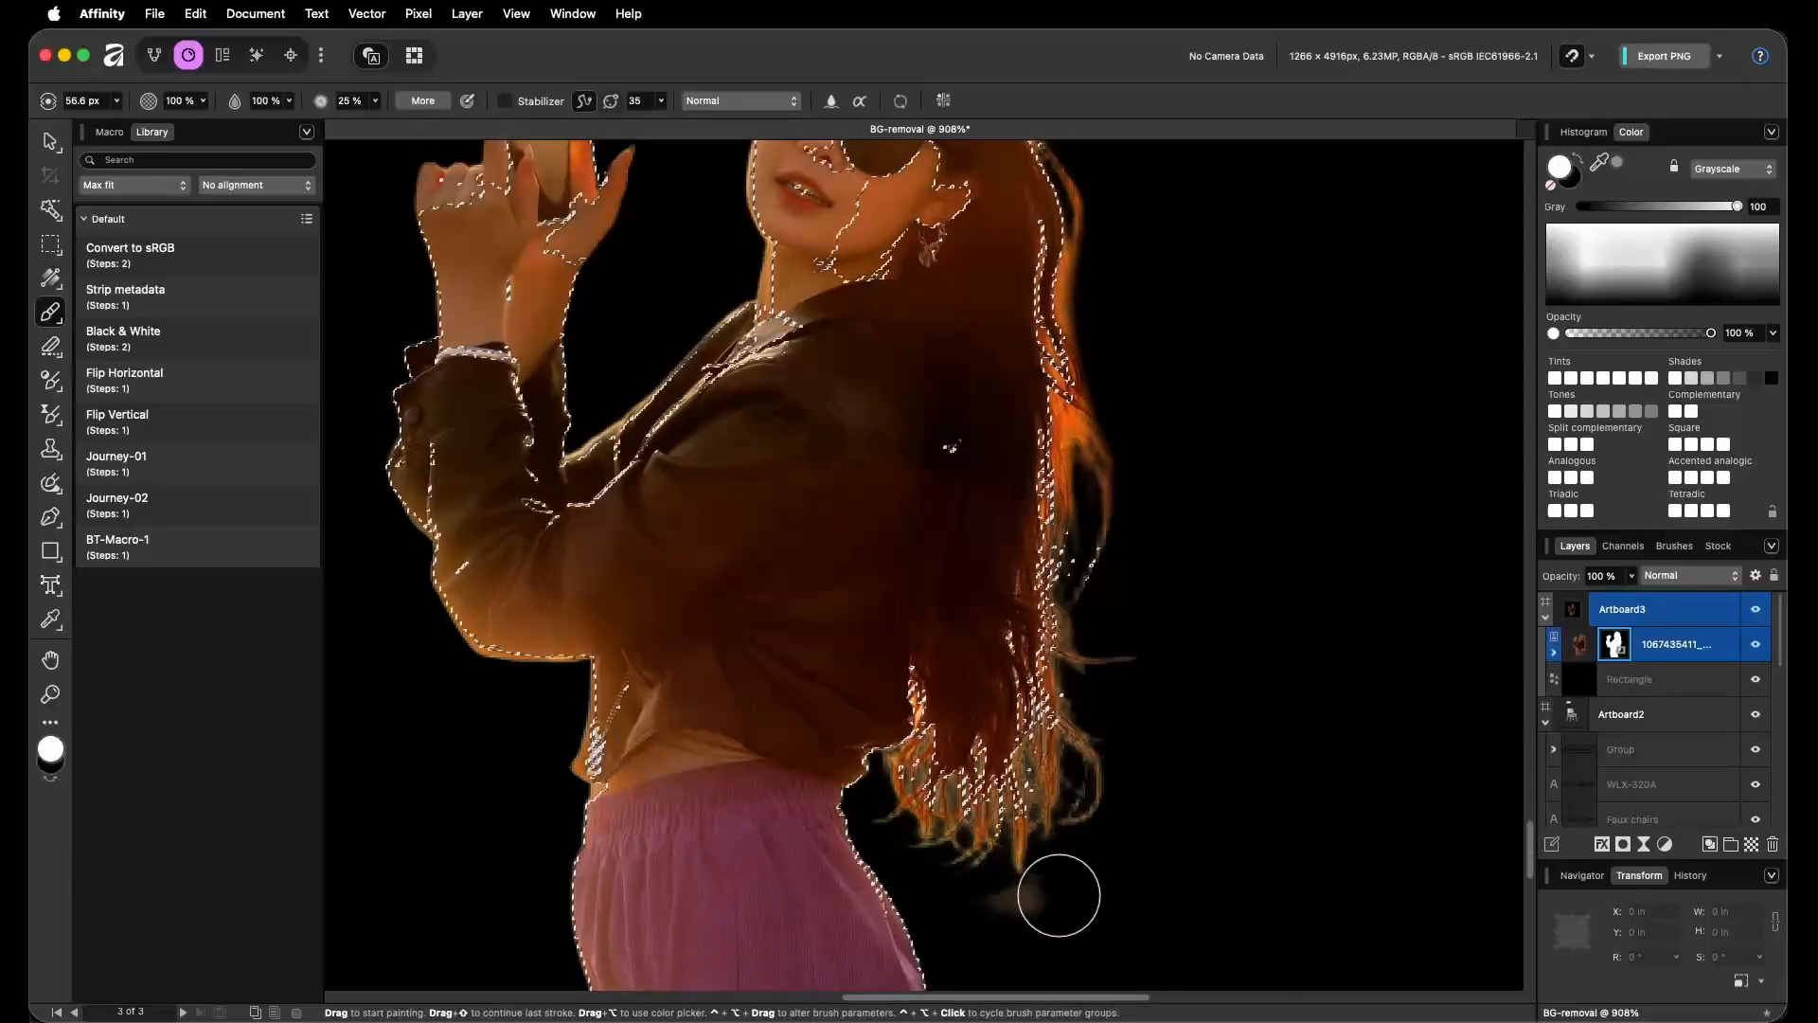
pyautogui.press('x')
pyautogui.press('super+d')
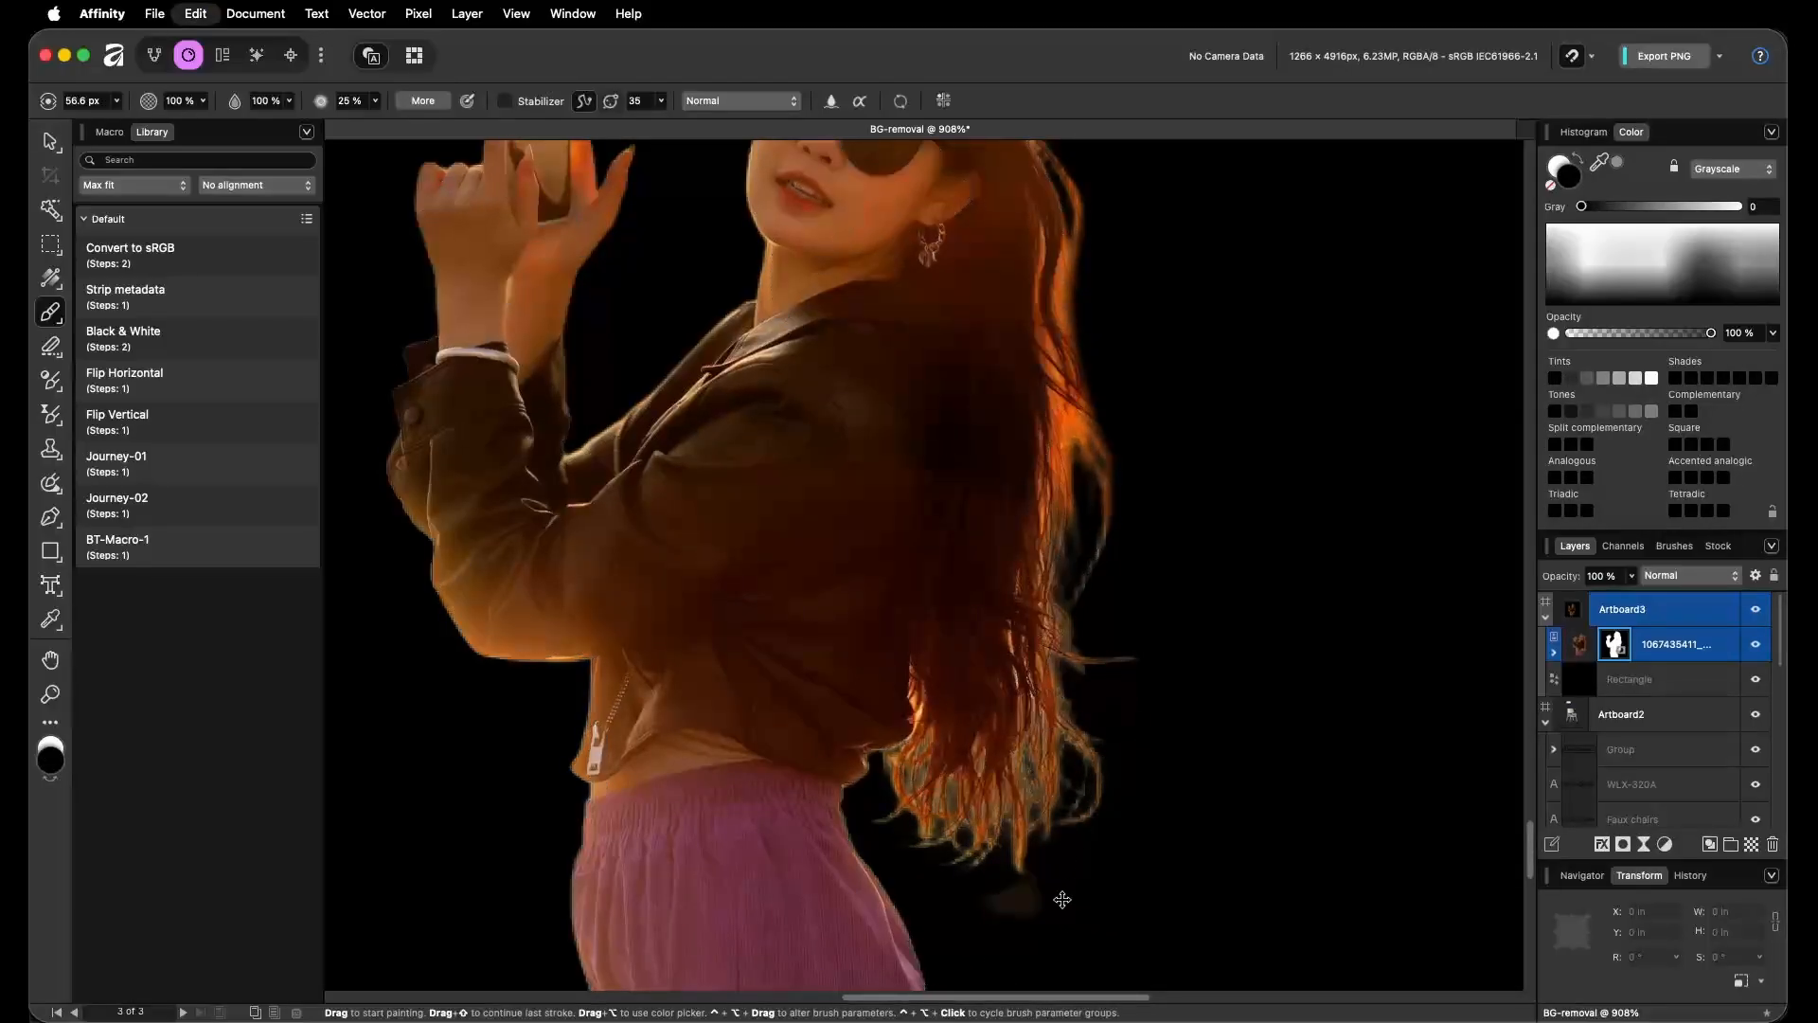
# Set the black mask brush to 31.7 px and examine the outer edge and lower ends of the woman's long hair.
pyautogui.scroll(4, 1059, 681)
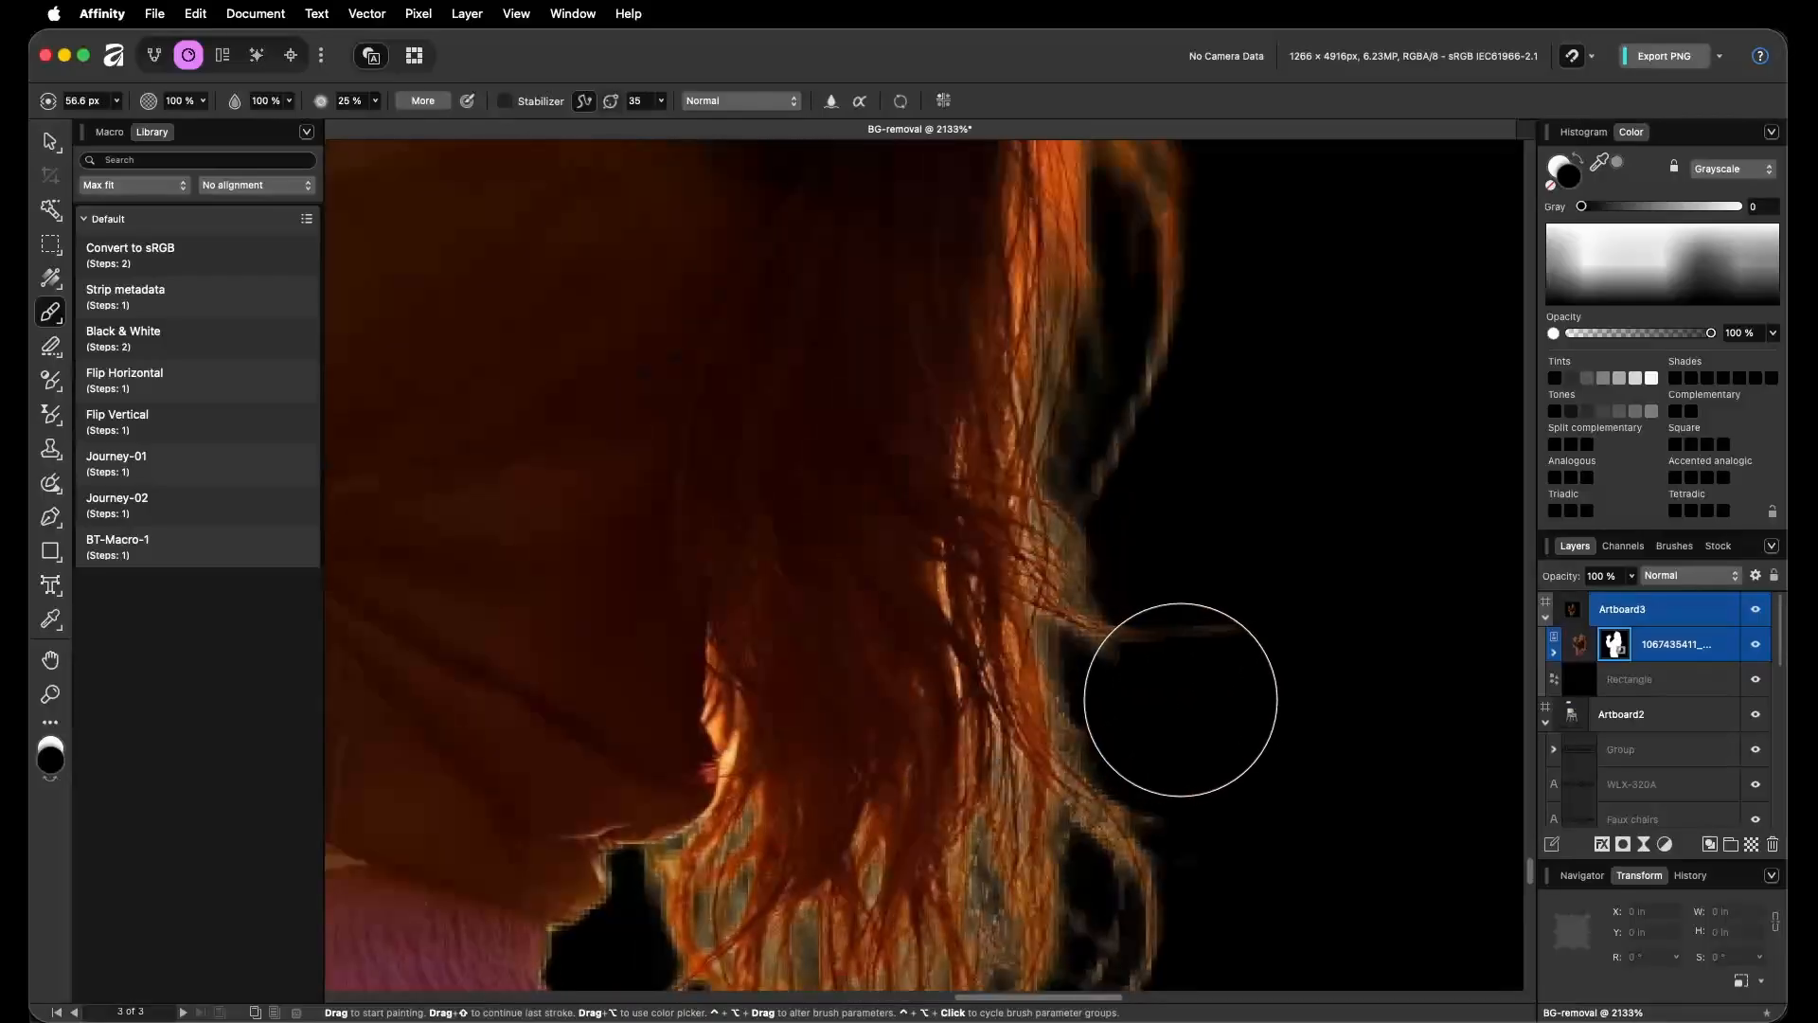
pyautogui.scroll(2, 1174, 691)
pyautogui.moveTo(892, 559)
pyautogui.mouseDown()
pyautogui.moveTo(834, 559)
pyautogui.moveTo(876, 553)
pyautogui.mouseUp()
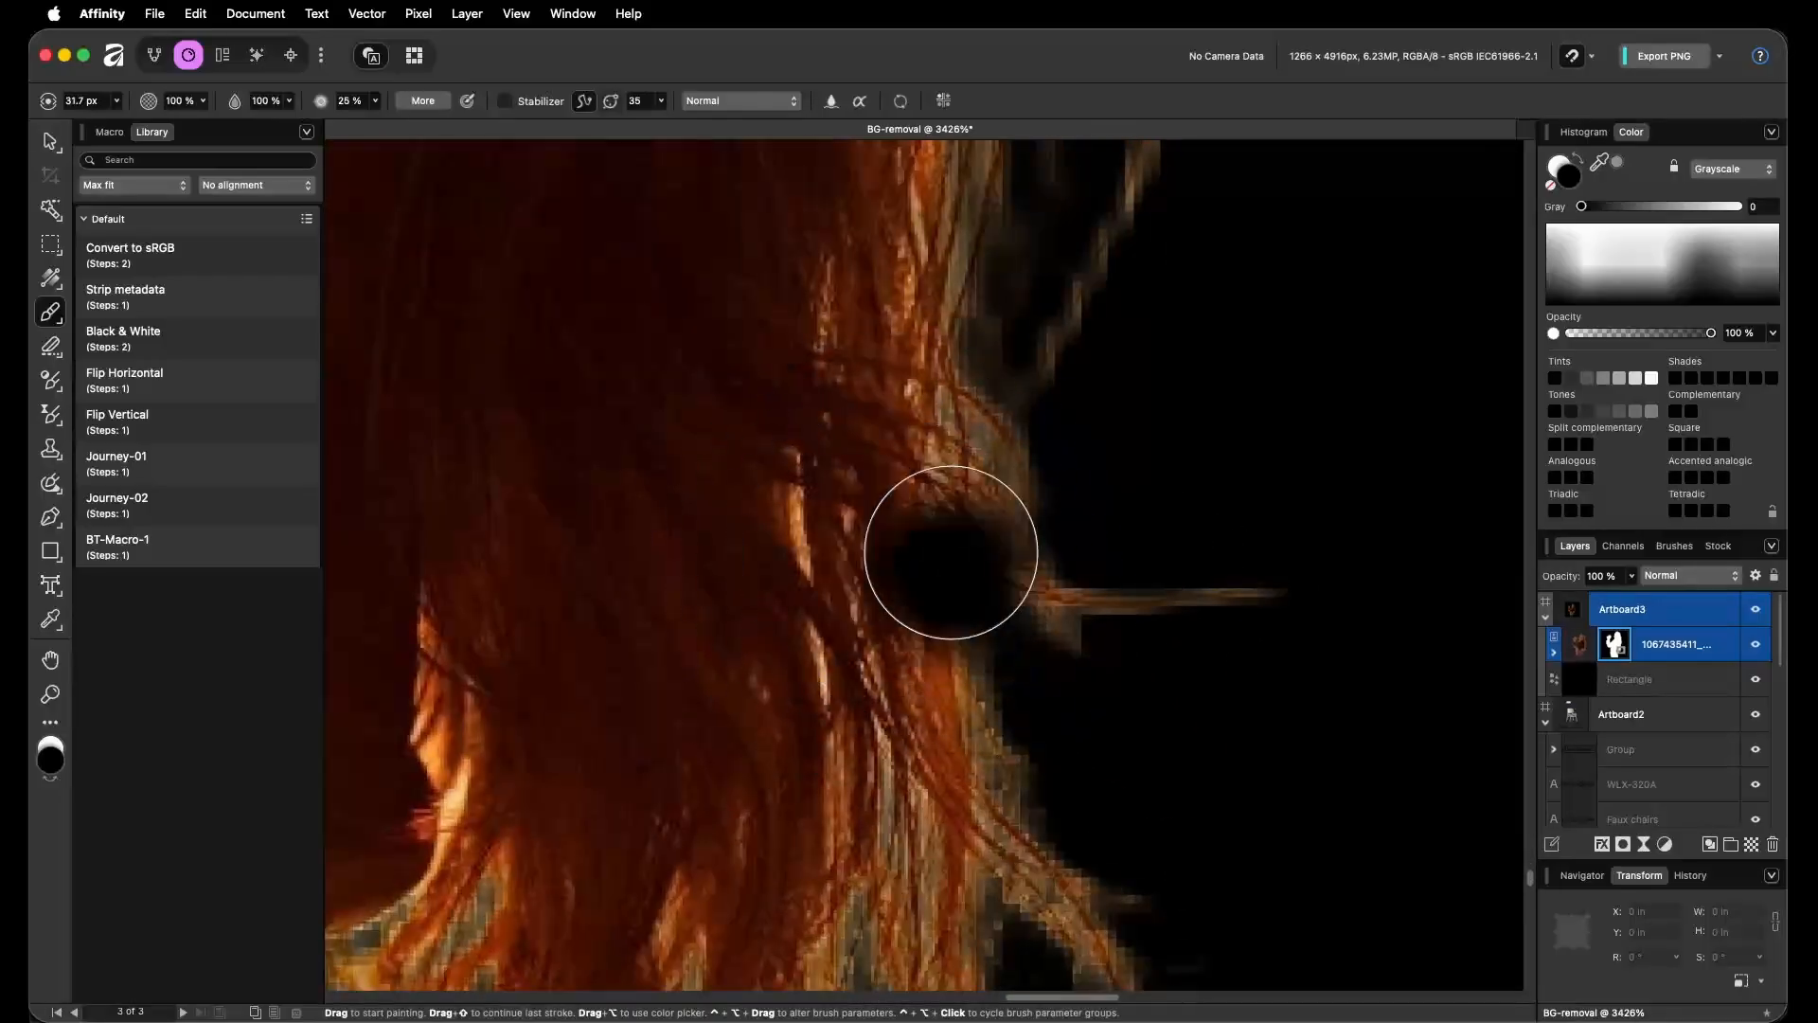
pyautogui.scroll(-5, 923, 488)
pyautogui.scroll(2, 1250, 520)
pyautogui.scroll(-8, 1247, 575)
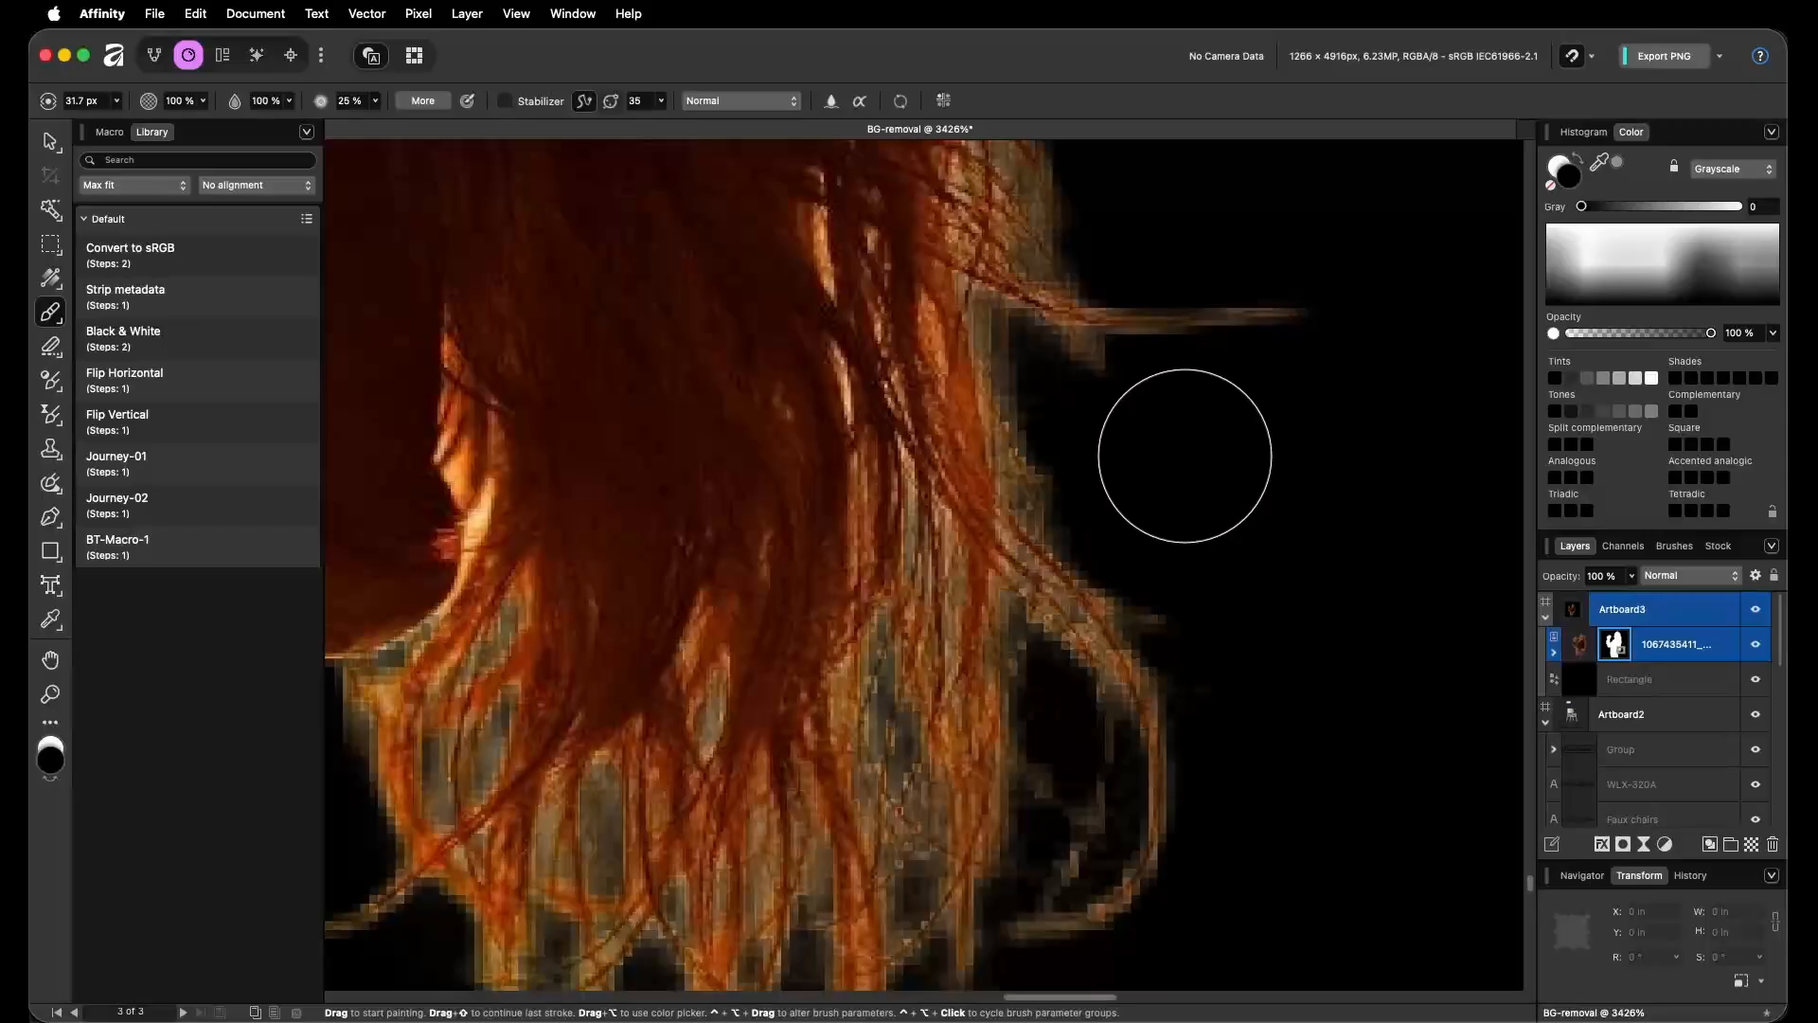
# View the whole portrait with nothing selected and compare it with its mask disabled and enabled.
pyautogui.press('v')
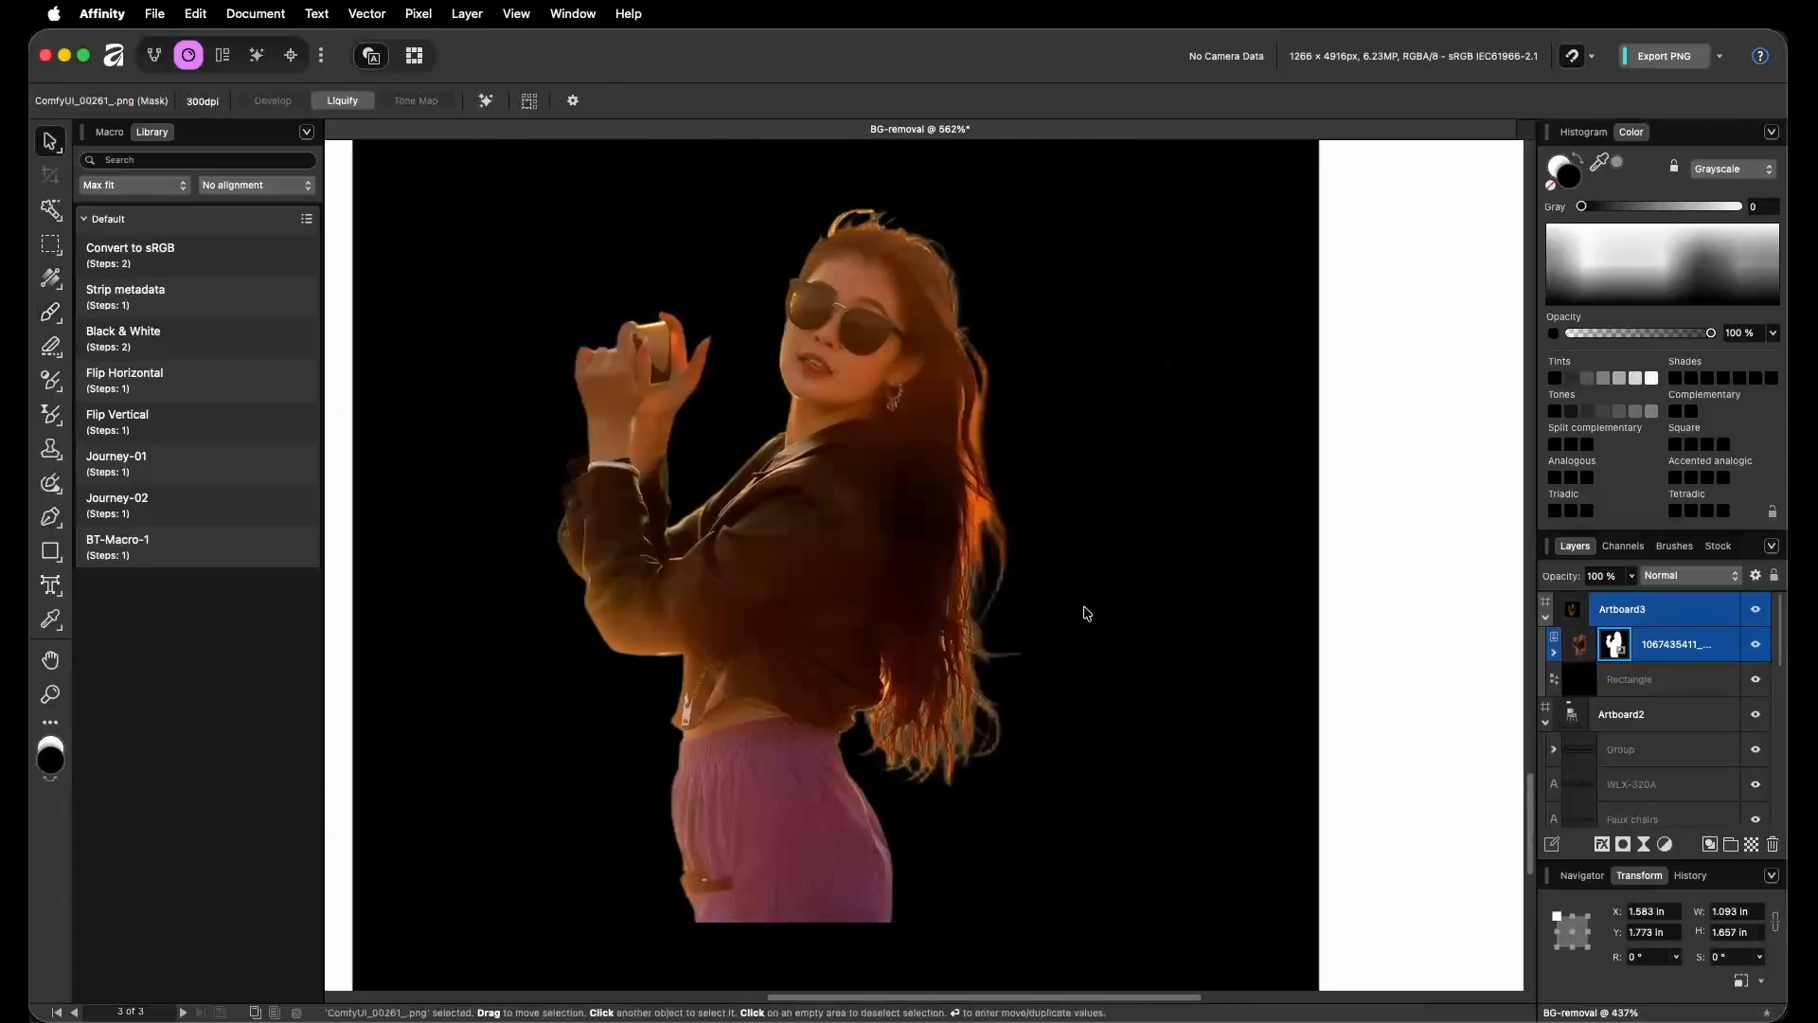
pyautogui.scroll(-1, 1061, 591)
pyautogui.click(1156, 559)
pyautogui.click(1311, 504)
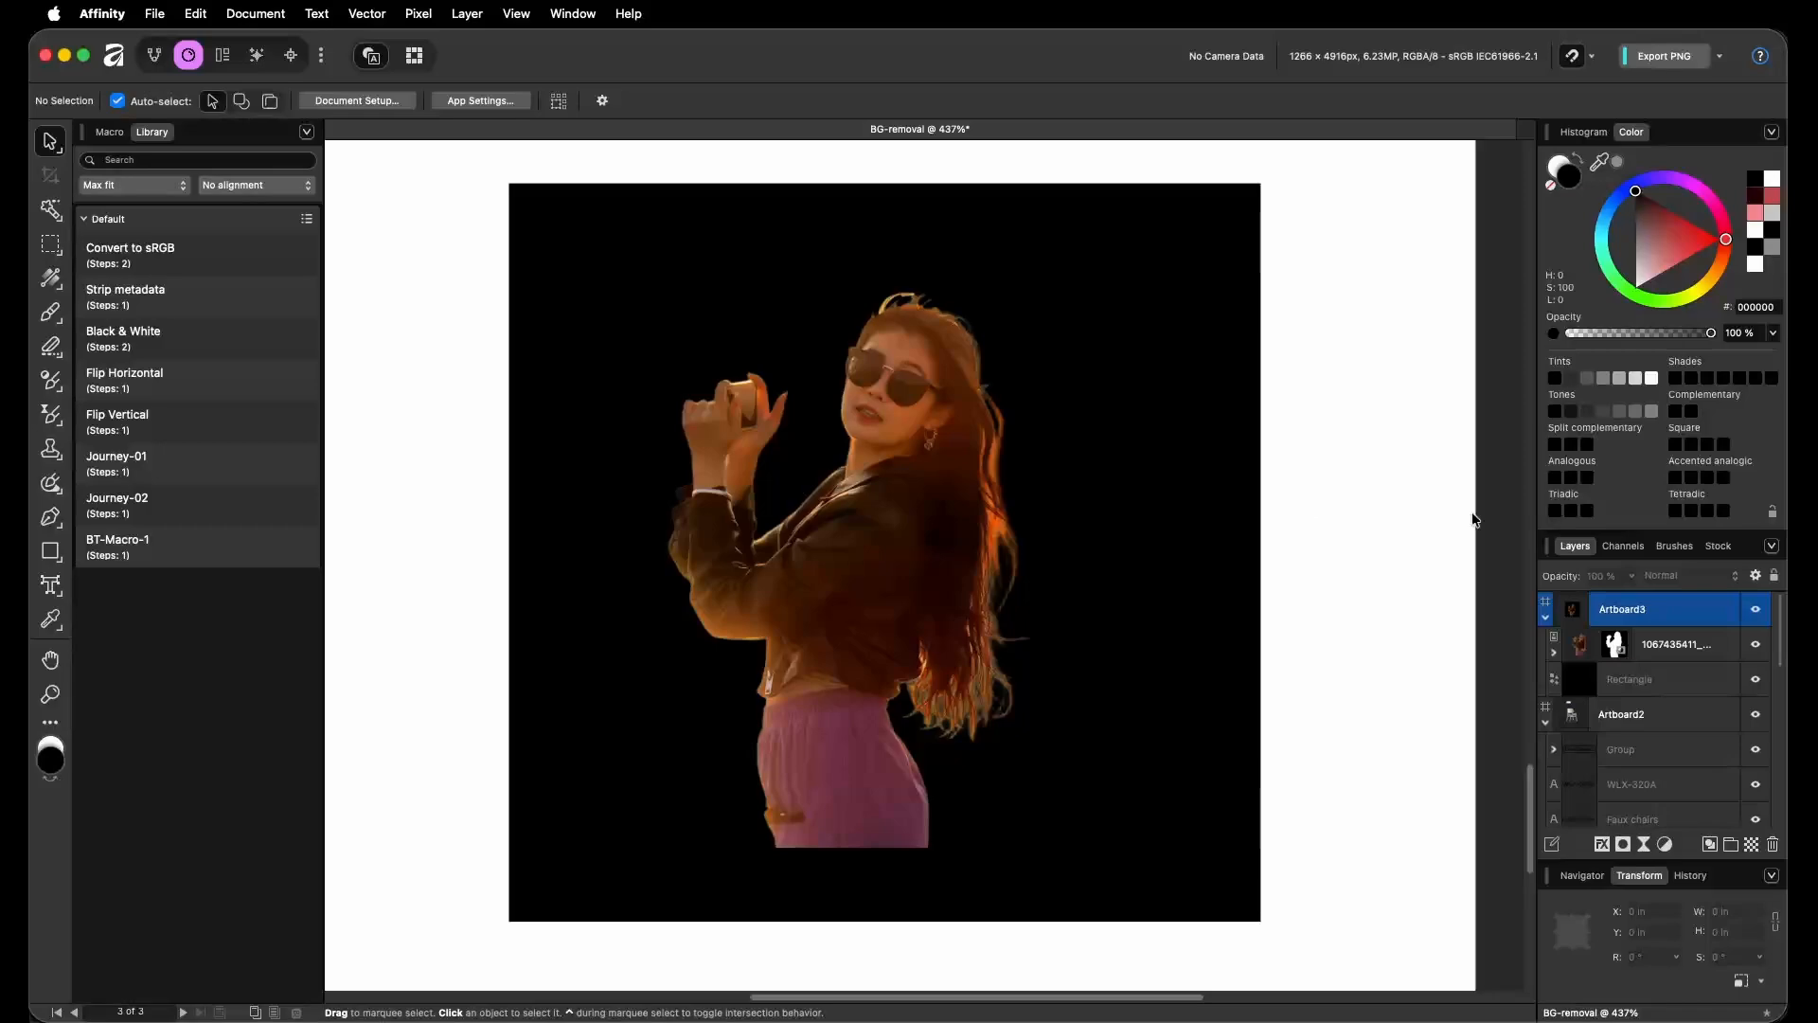
pyautogui.keyDown('shift'); pyautogui.click(1615, 645); pyautogui.keyUp('shift')
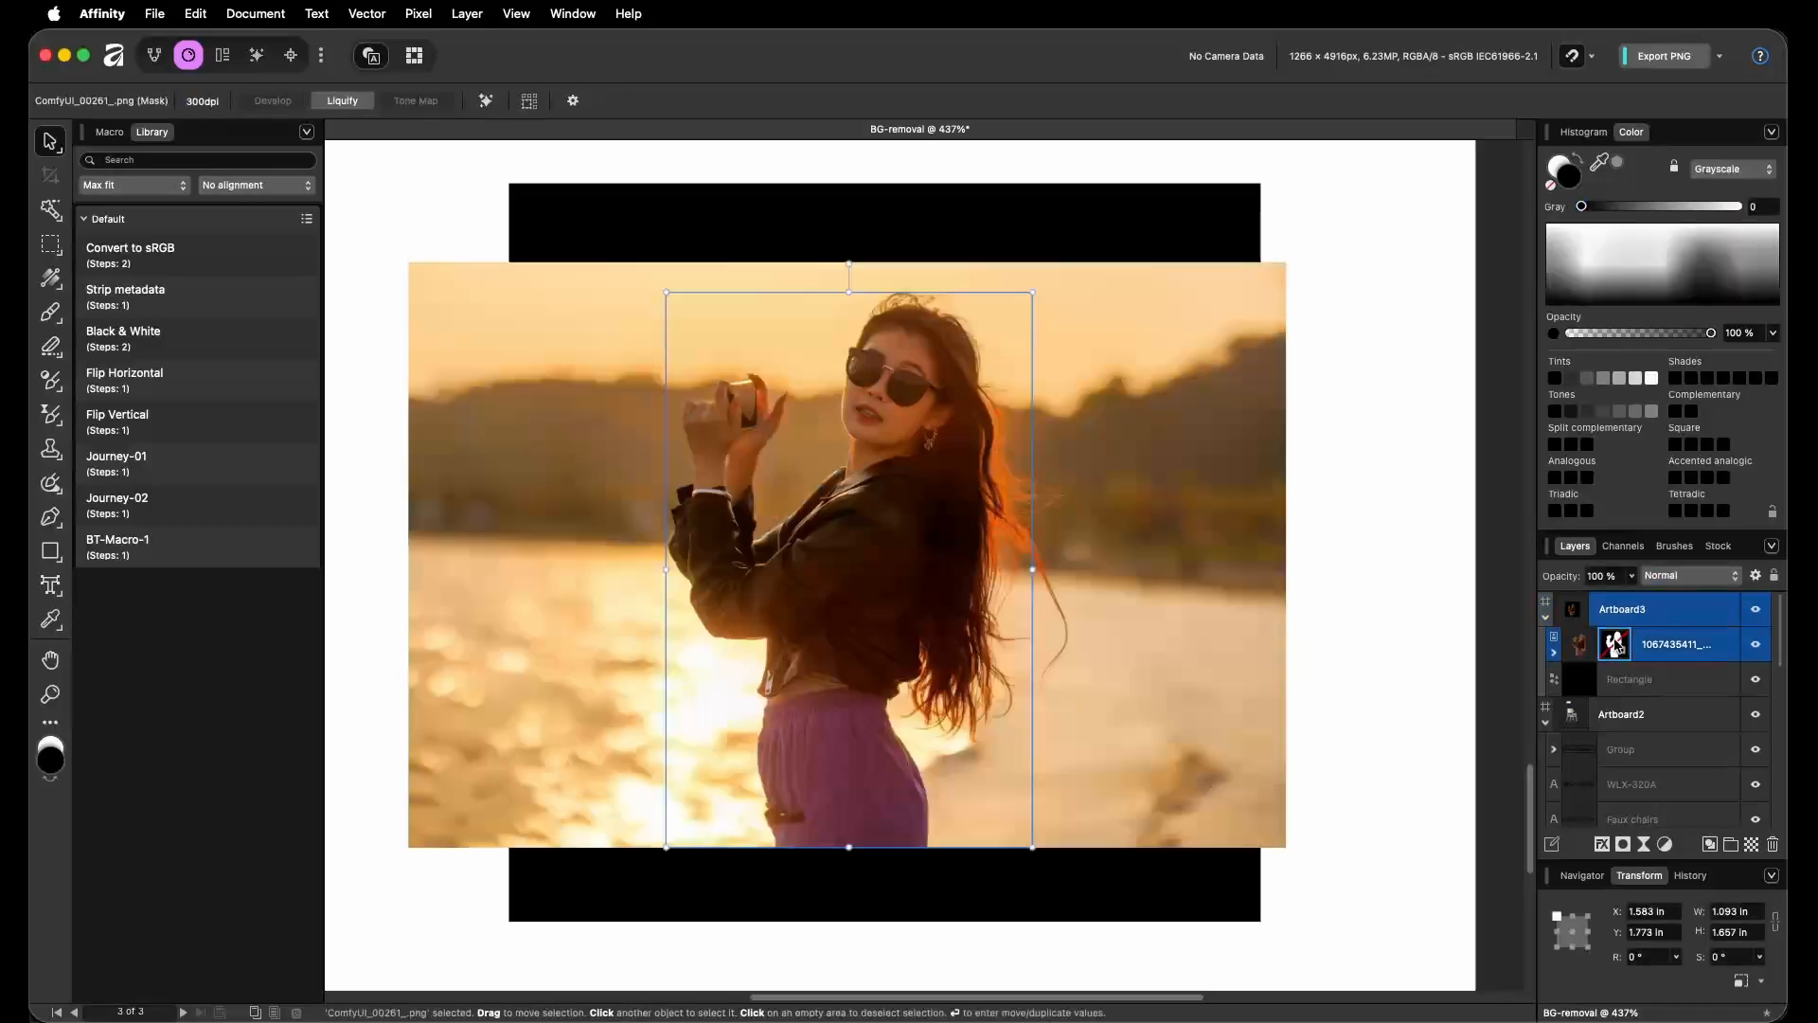
pyautogui.keyDown('shift'); pyautogui.click(1617, 645); pyautogui.keyUp('shift')
pyautogui.keyDown('shift'); pyautogui.click(1616, 645); pyautogui.keyUp('shift')
pyautogui.keyDown('shift'); pyautogui.click(1617, 646); pyautogui.keyUp('shift')
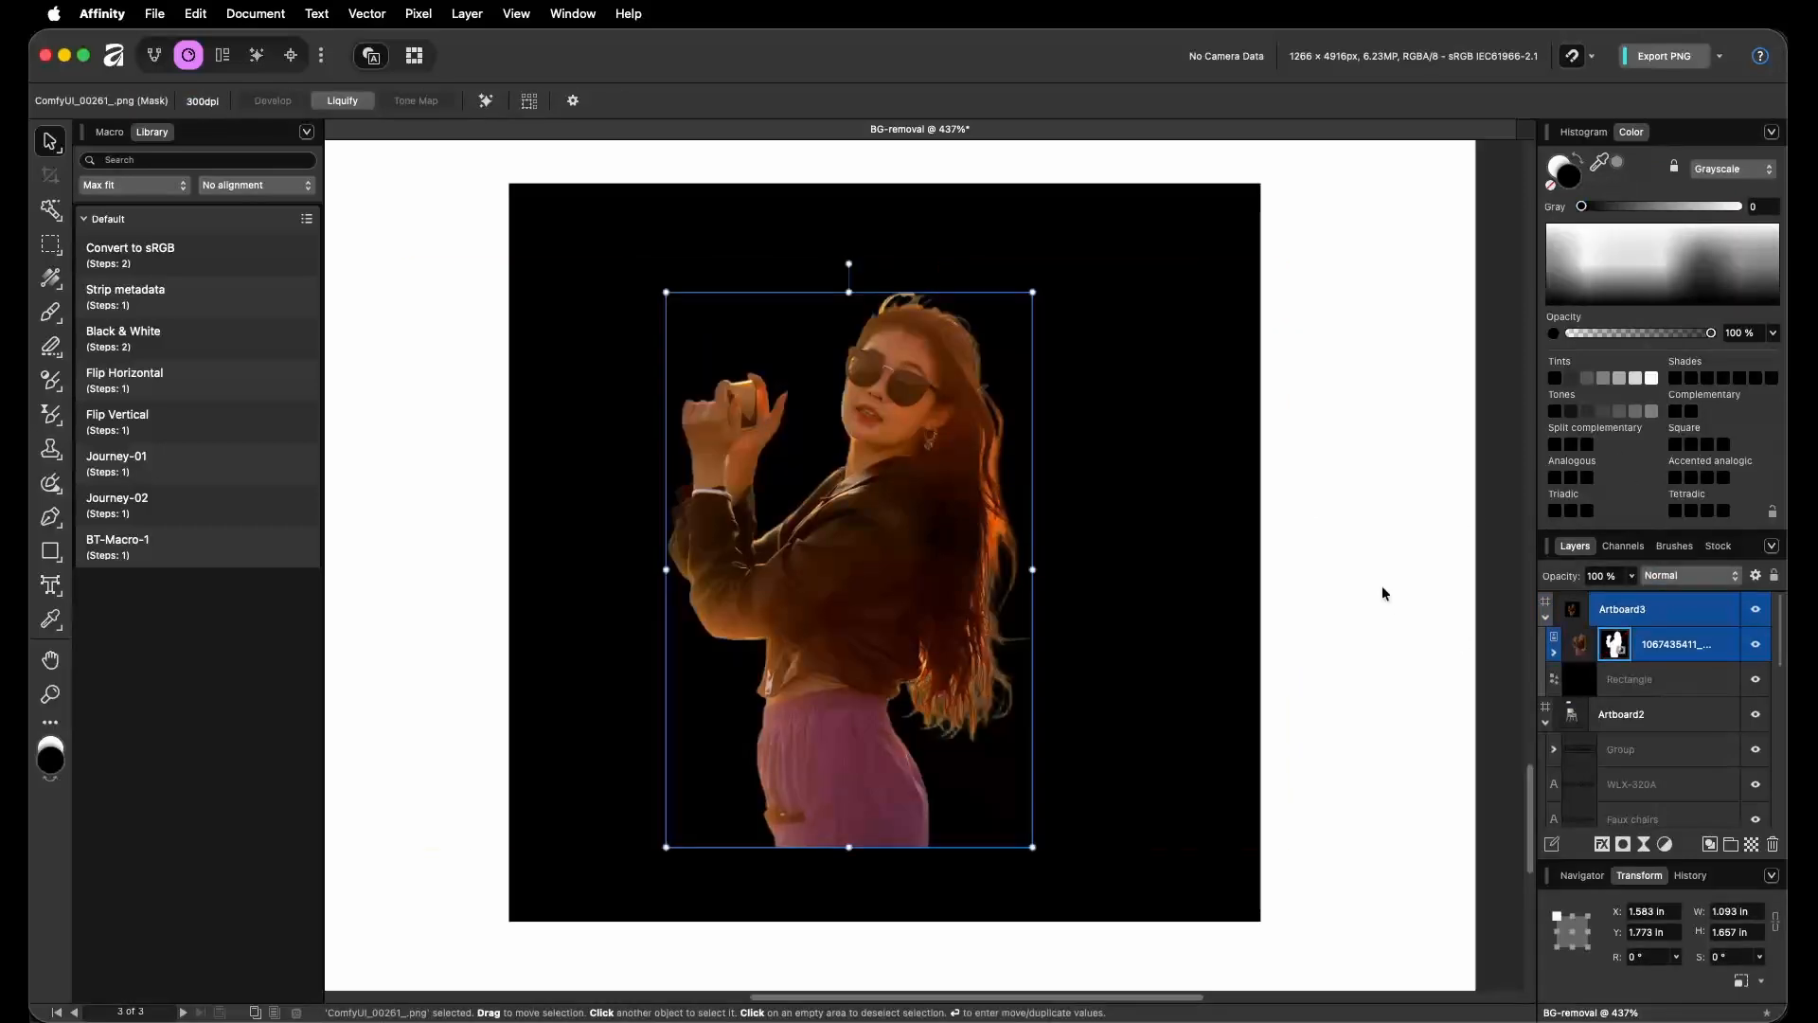
pyautogui.click(1385, 583)
# Review the Transformers car layout on Artboard1.
pyautogui.scroll(-1, 1400, 549)
pyautogui.scroll(-3, 1104, 405)
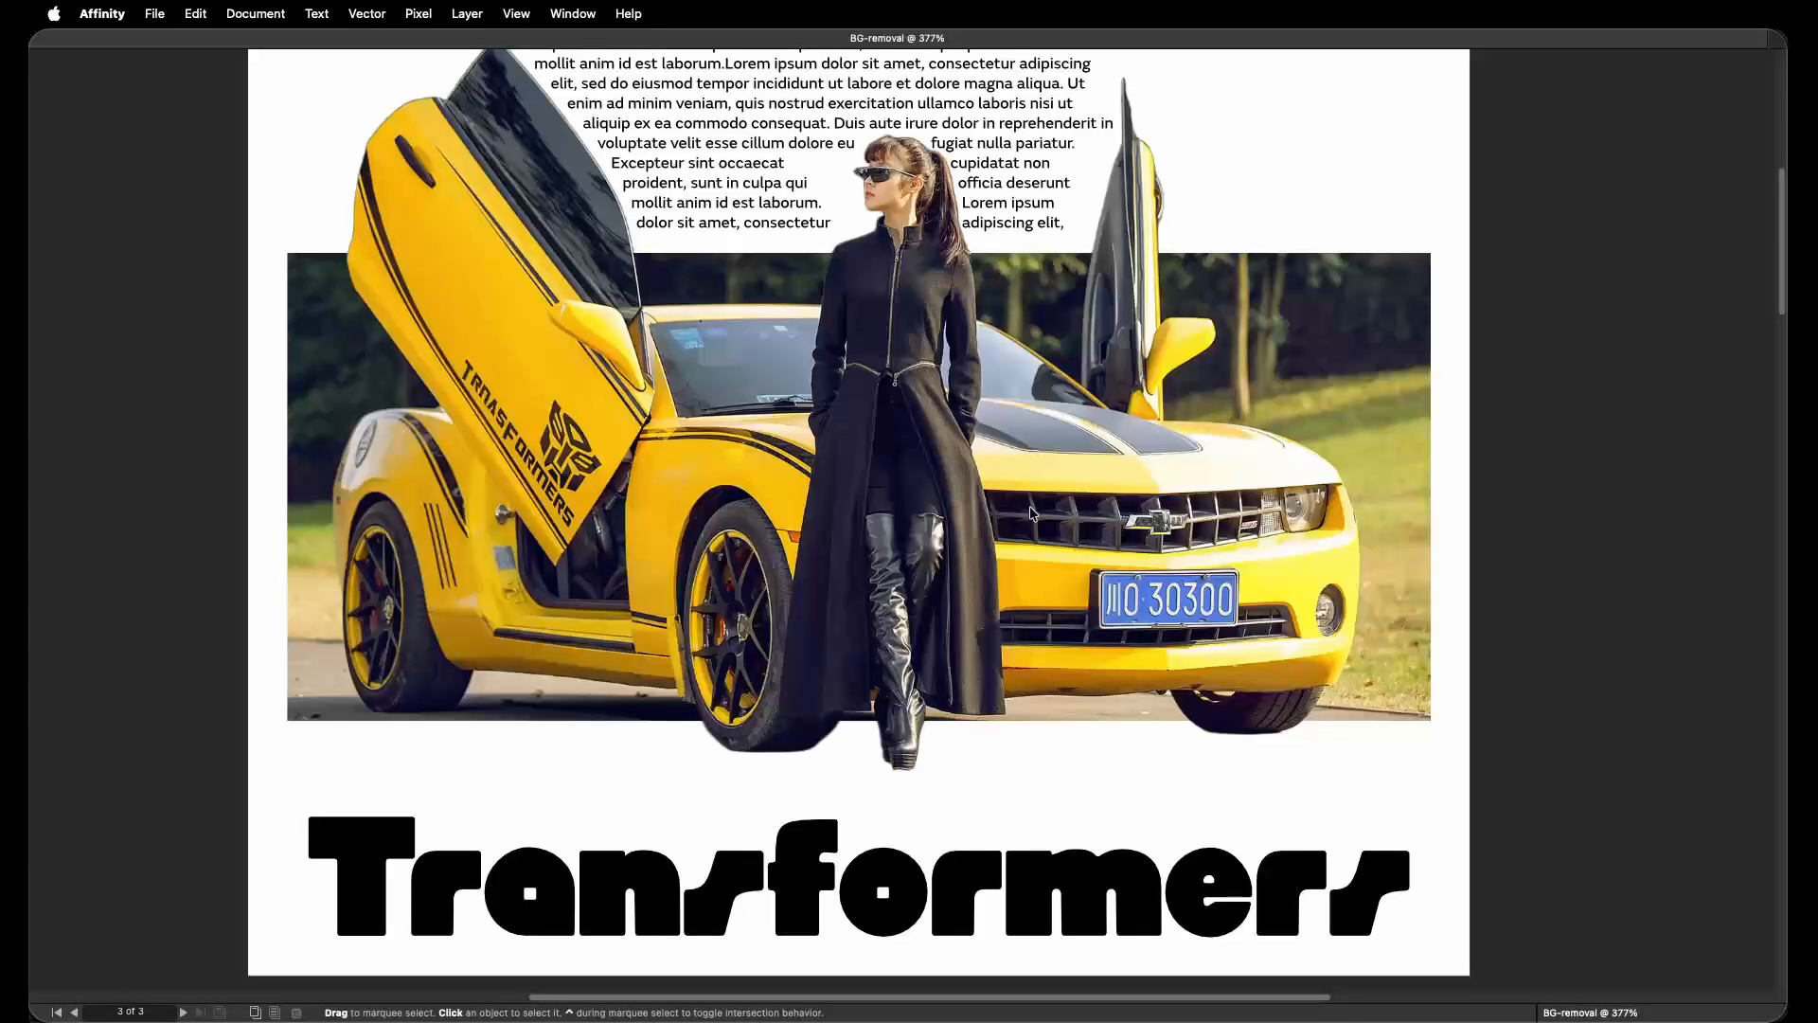
pyautogui.scroll(3, 1032, 512)
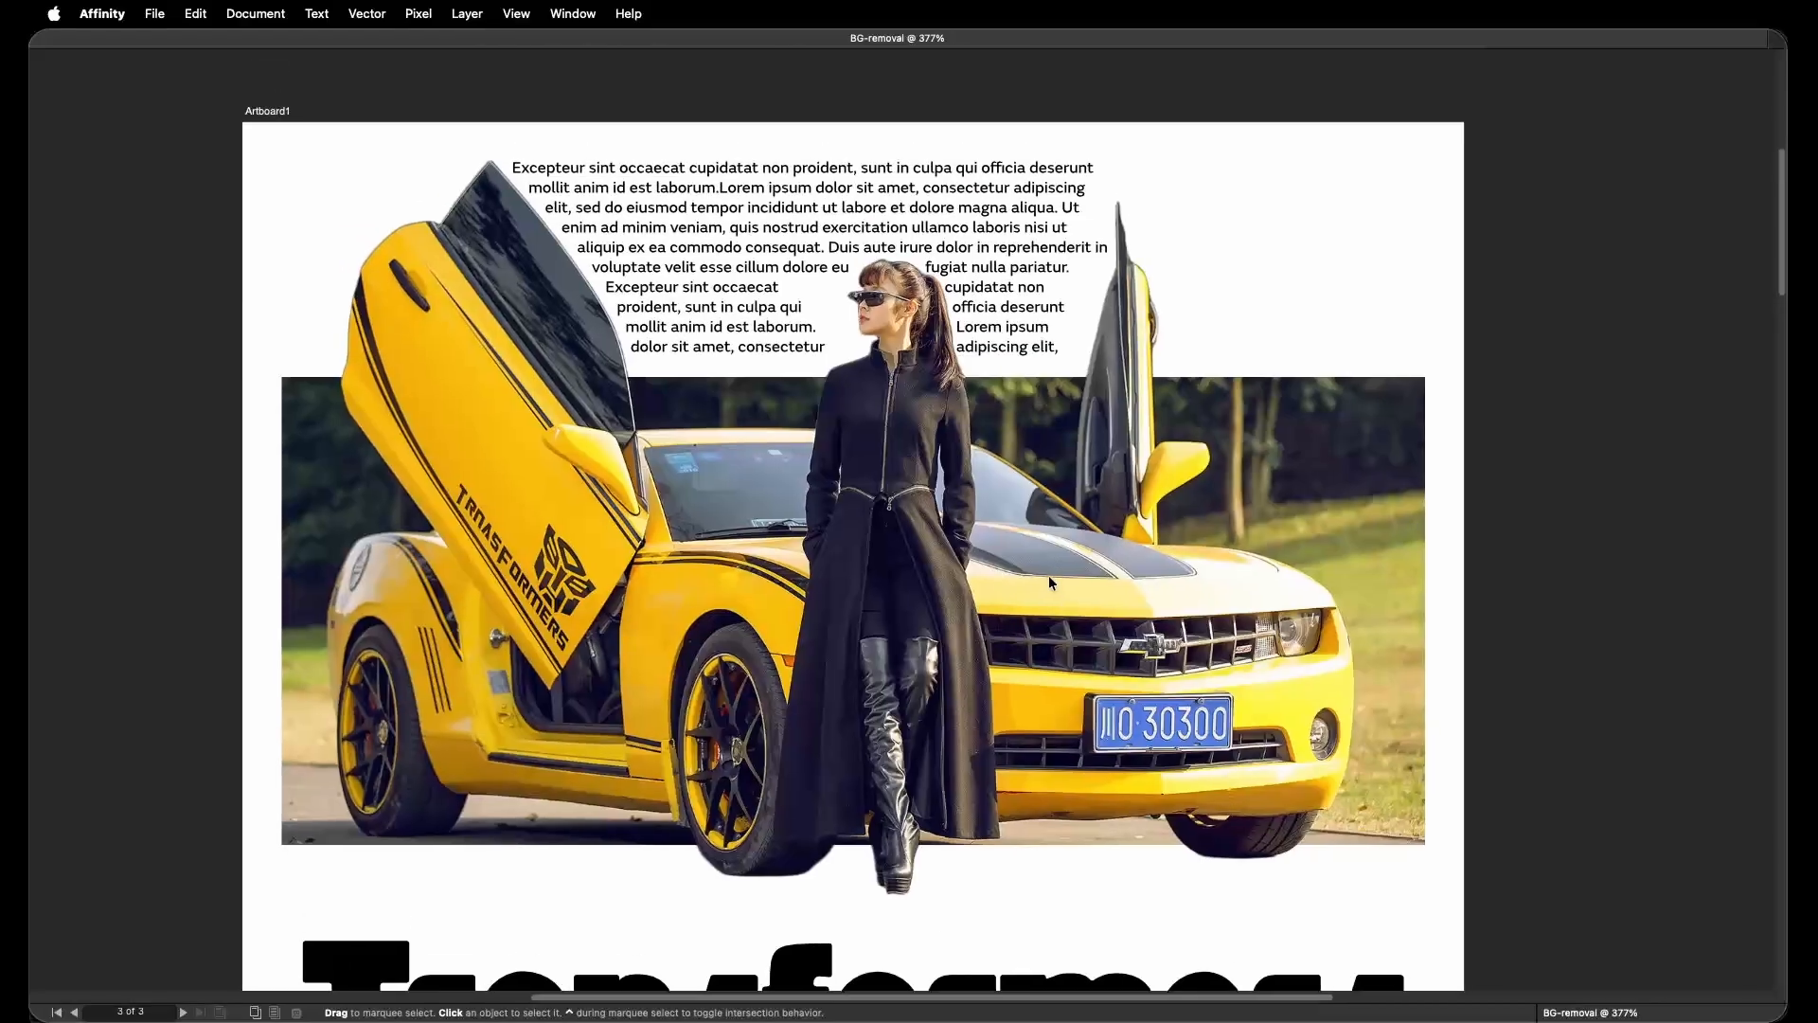